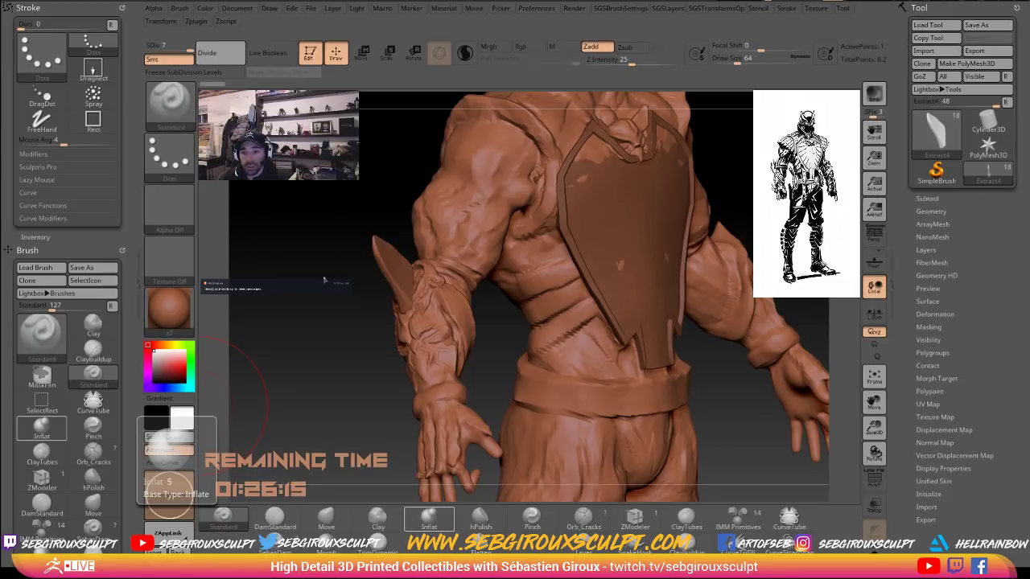
drag(346, 395, 317, 332)
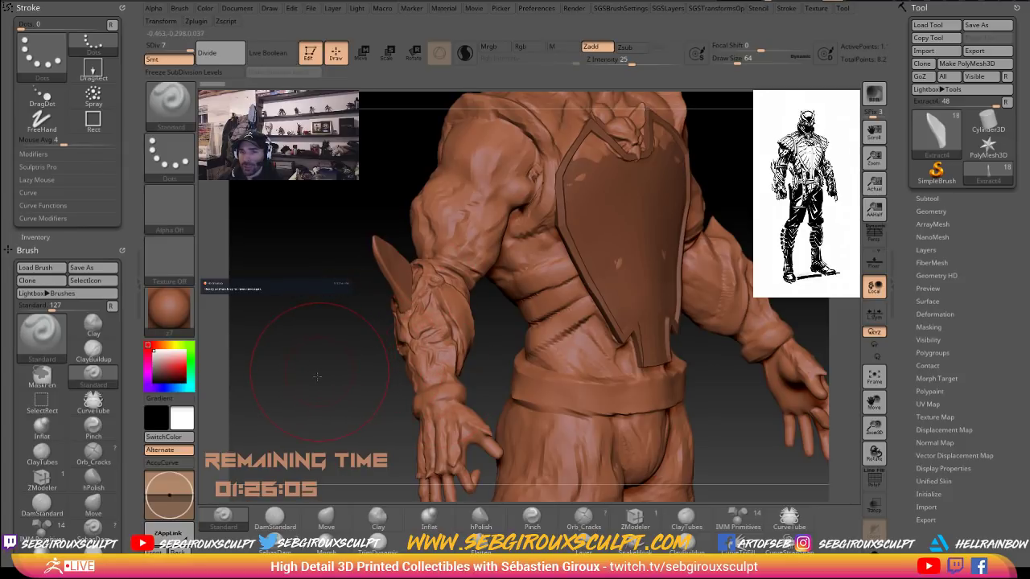
drag(316, 376, 317, 379)
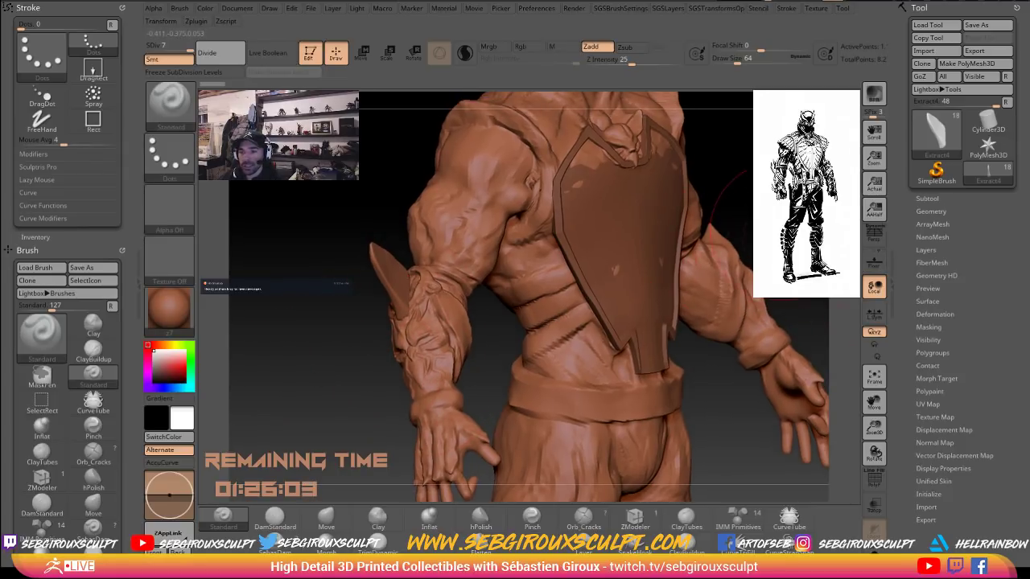
drag(773, 201, 685, 339)
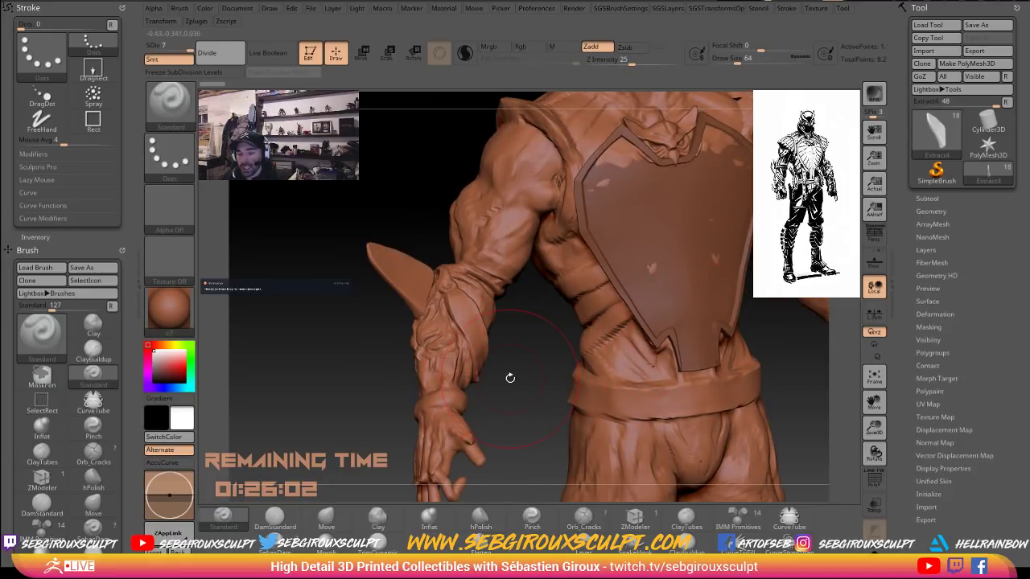
mouse_move(511, 377)
mouse_down()
mouse_move(773, 416)
mouse_move(769, 366)
mouse_move(781, 388)
mouse_up()
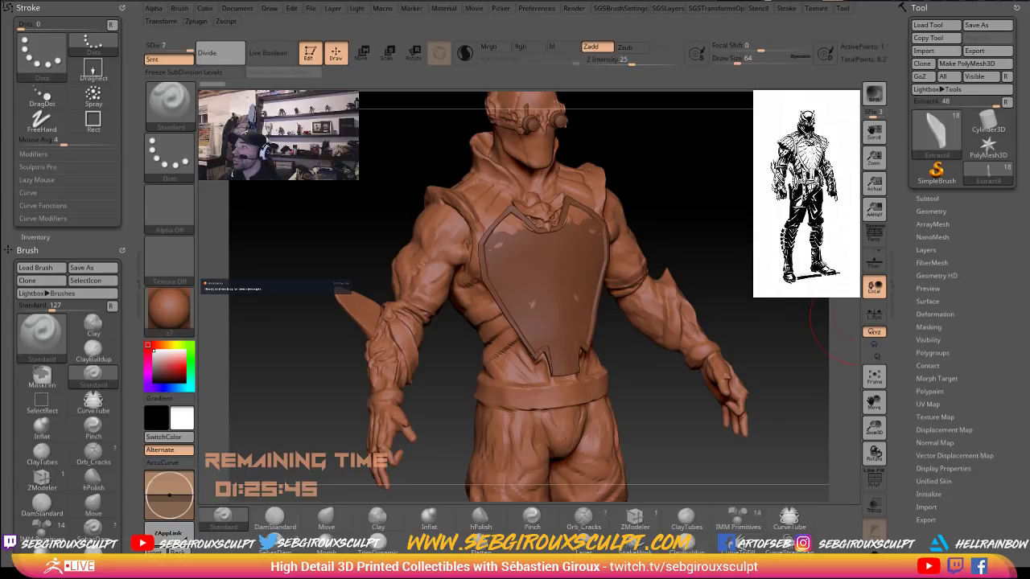
Switch to the web browser and look through the sculpture posts on the spiderzero Instagram profile.
drag(1029, 278, 711, 44)
double_click(687, 36)
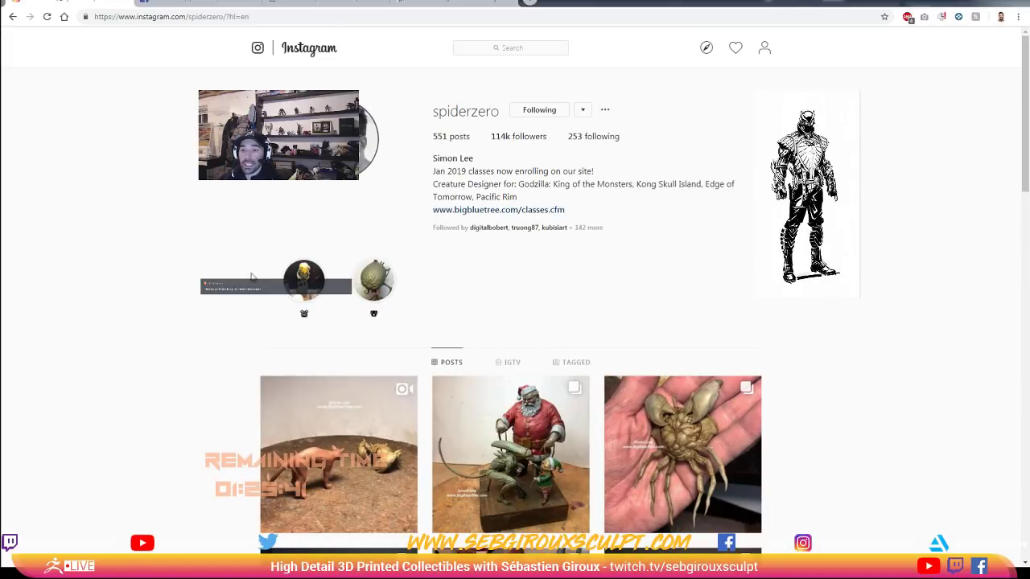
scroll(92, 269, down, 10)
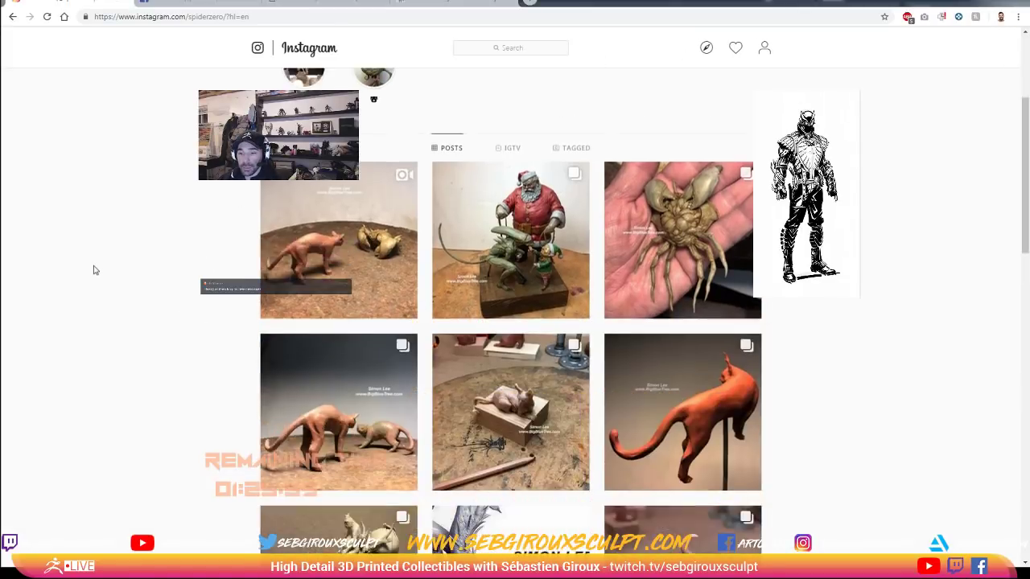
scroll(97, 270, down, 12)
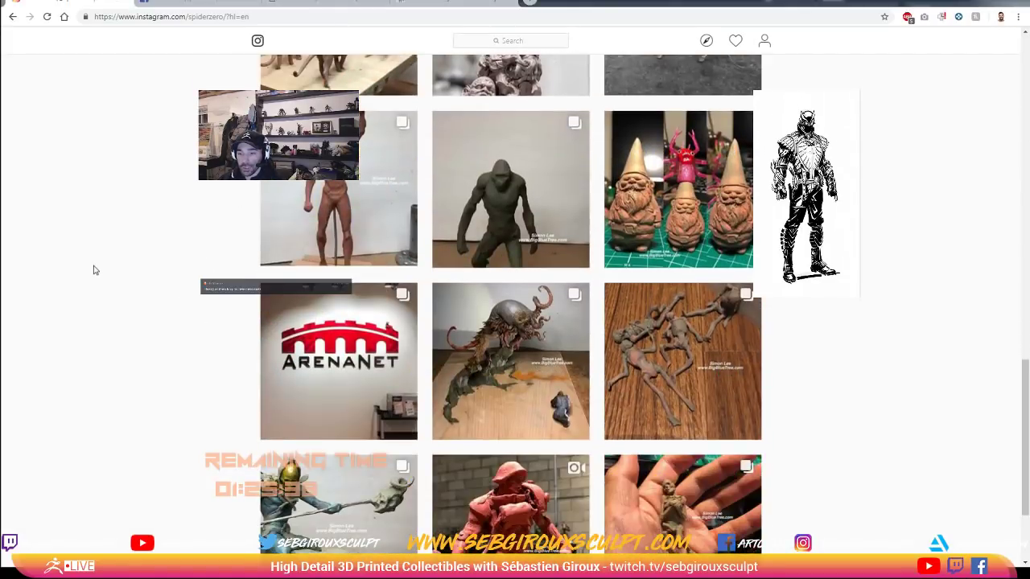
scroll(102, 271, down, 10)
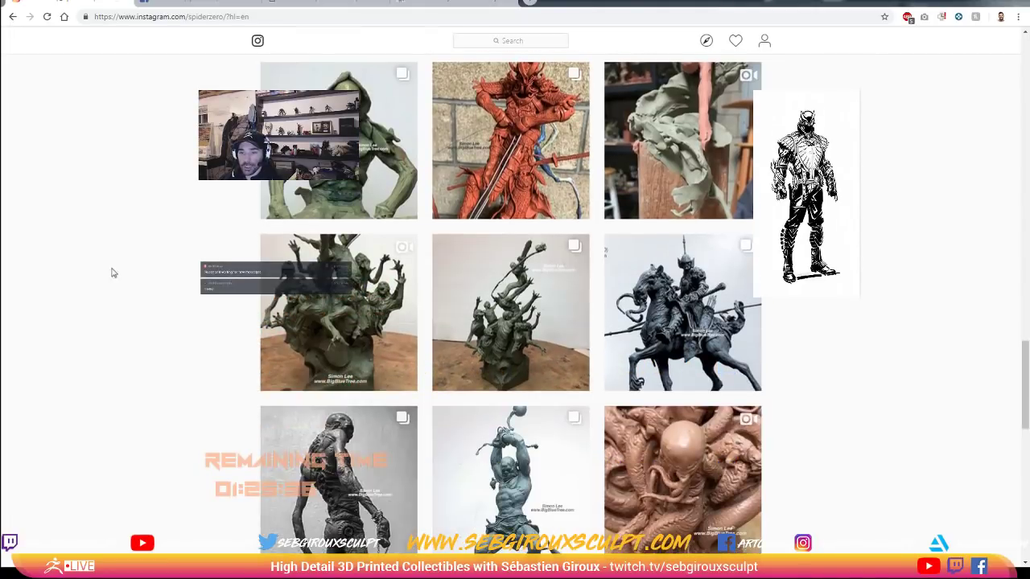
scroll(127, 278, down, 2)
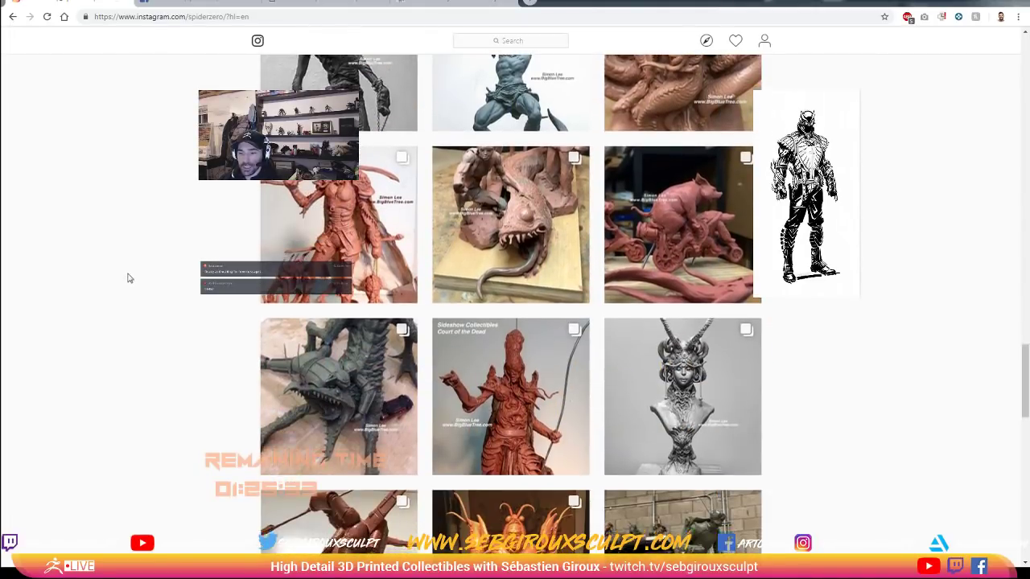
scroll(127, 279, down, 8)
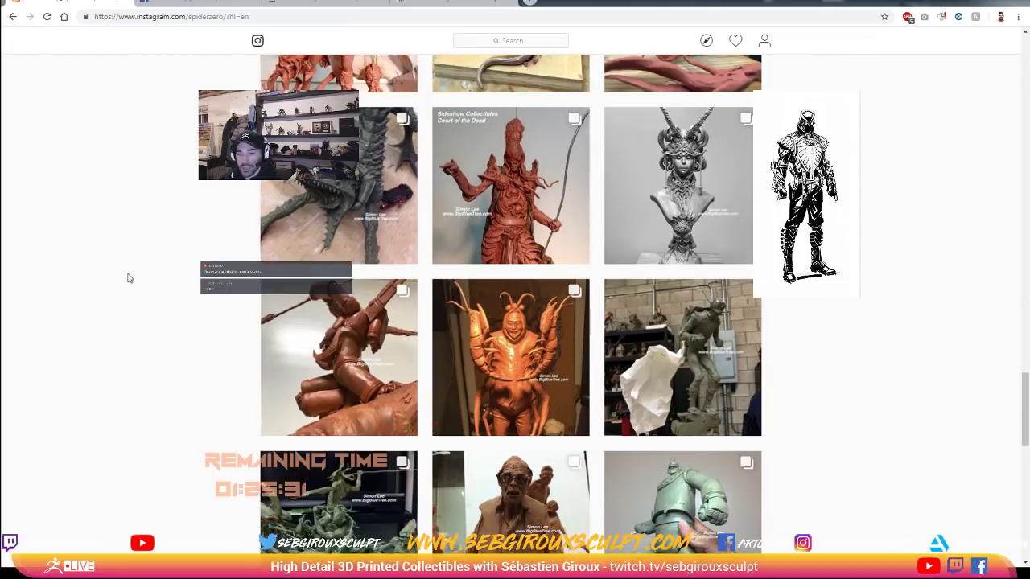
scroll(127, 278, down, 2)
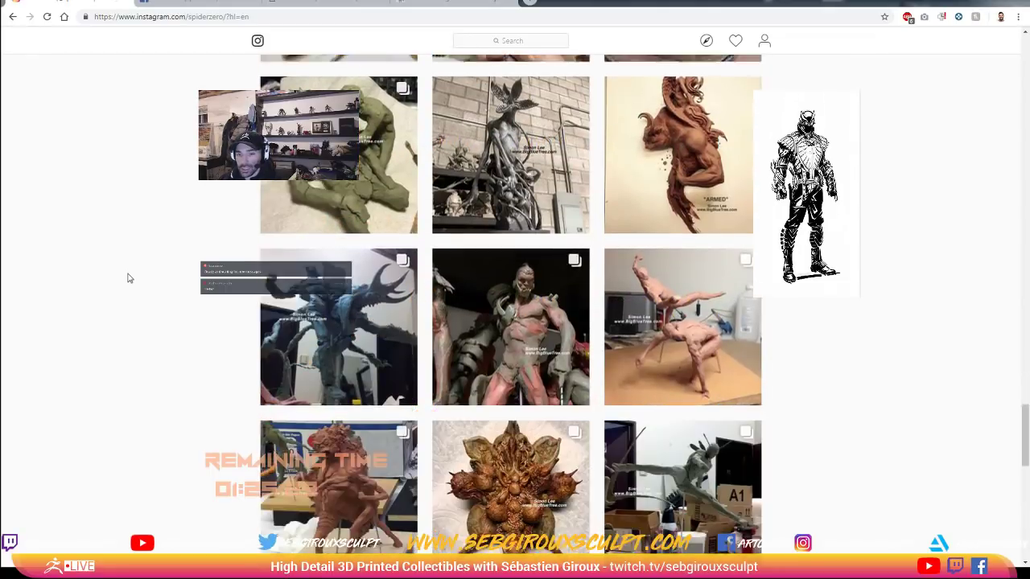
scroll(576, 352, down, 6)
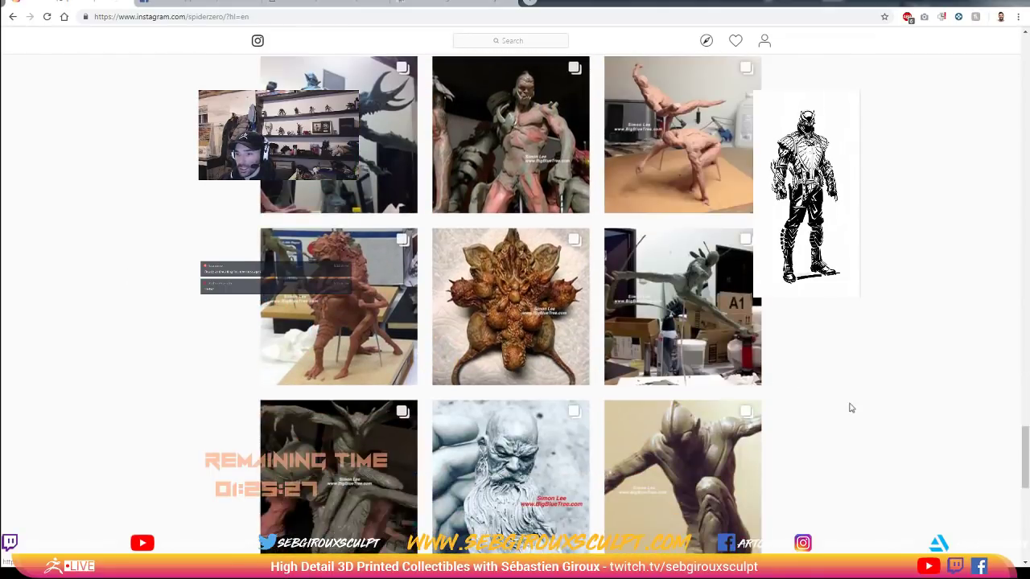
scroll(856, 409, down, 3)
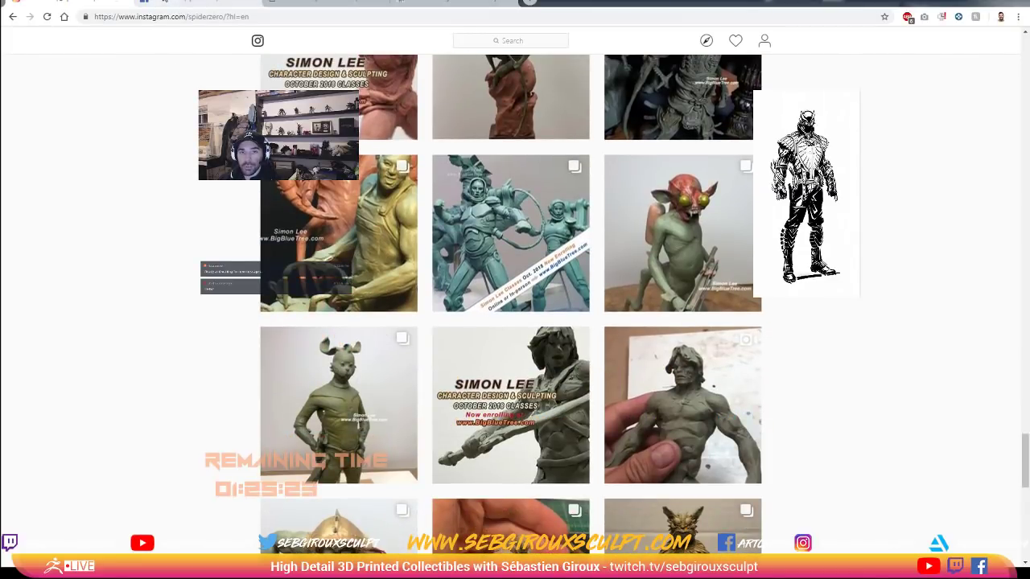
scroll(85, 172, up, 6)
scroll(93, 186, up, 15)
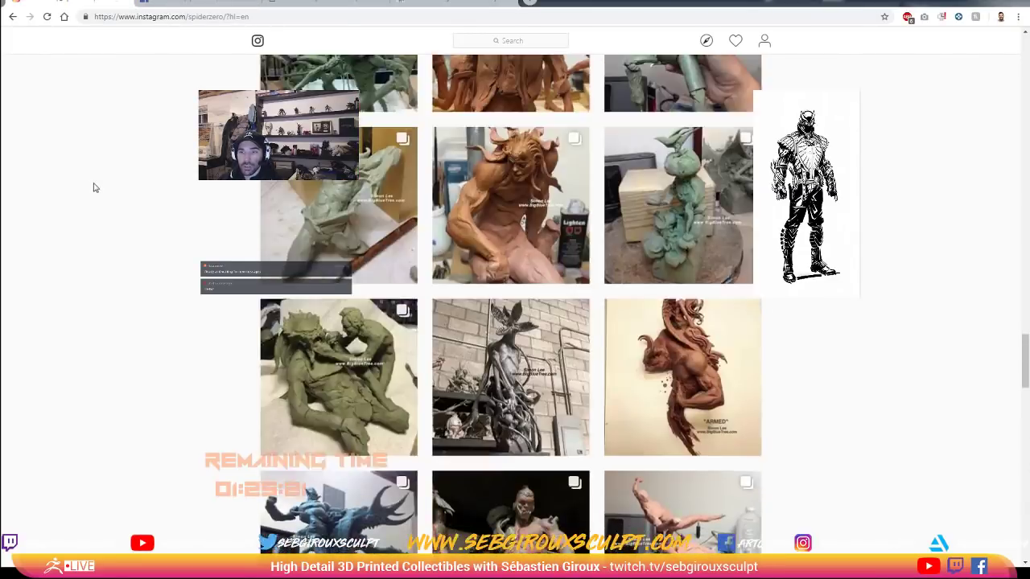
scroll(94, 188, up, 15)
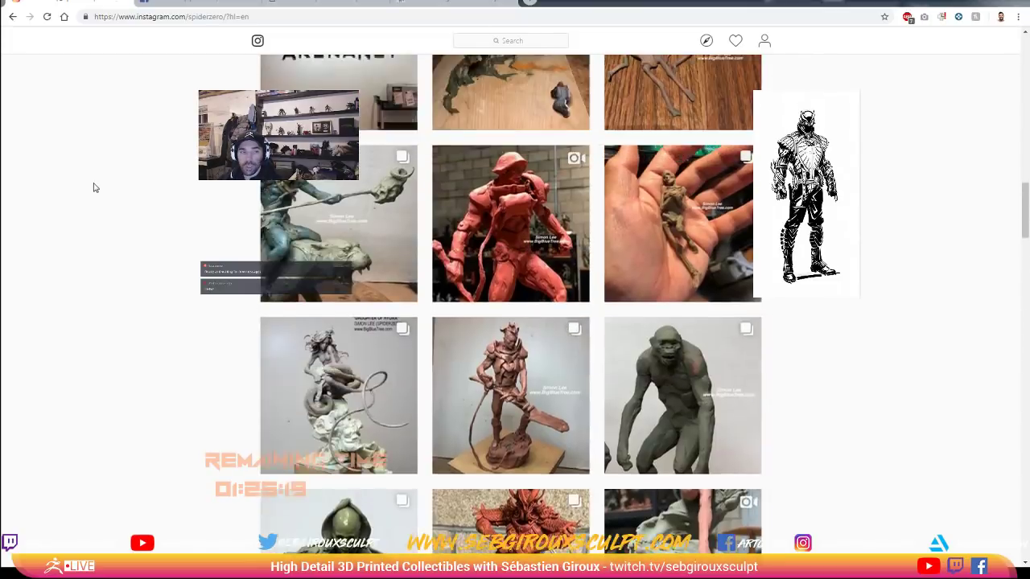
scroll(97, 189, up, 3)
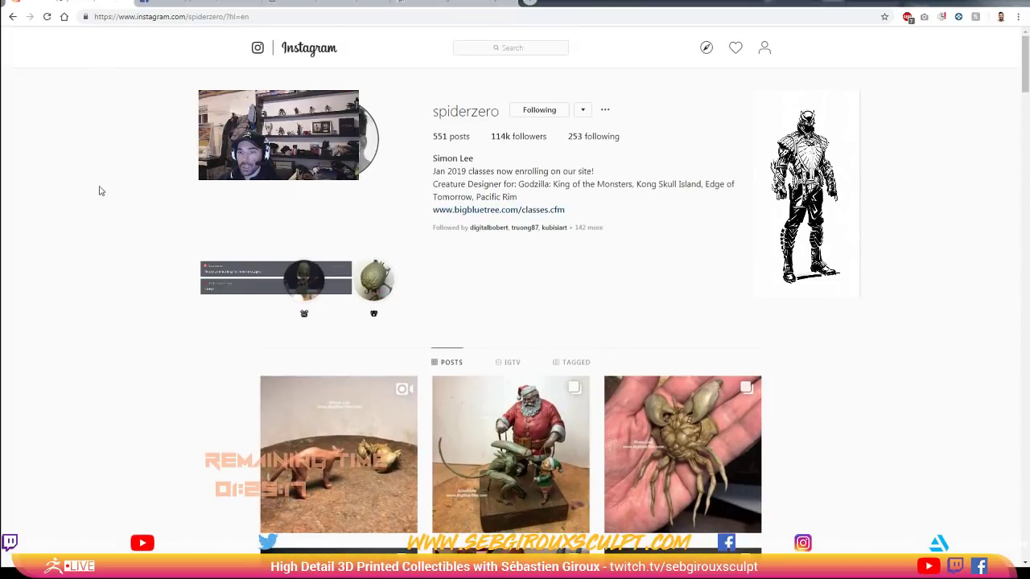
View the sculptor's Facebook page and bigbluetree.com website, and look through the Facebook page's photos, videos and posts.
click(193, 4)
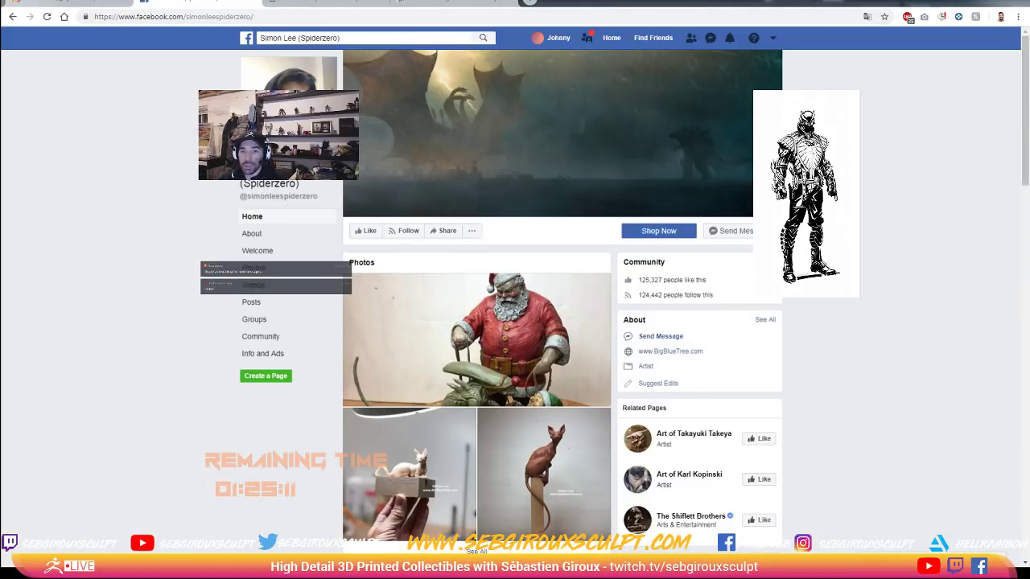
click(320, 4)
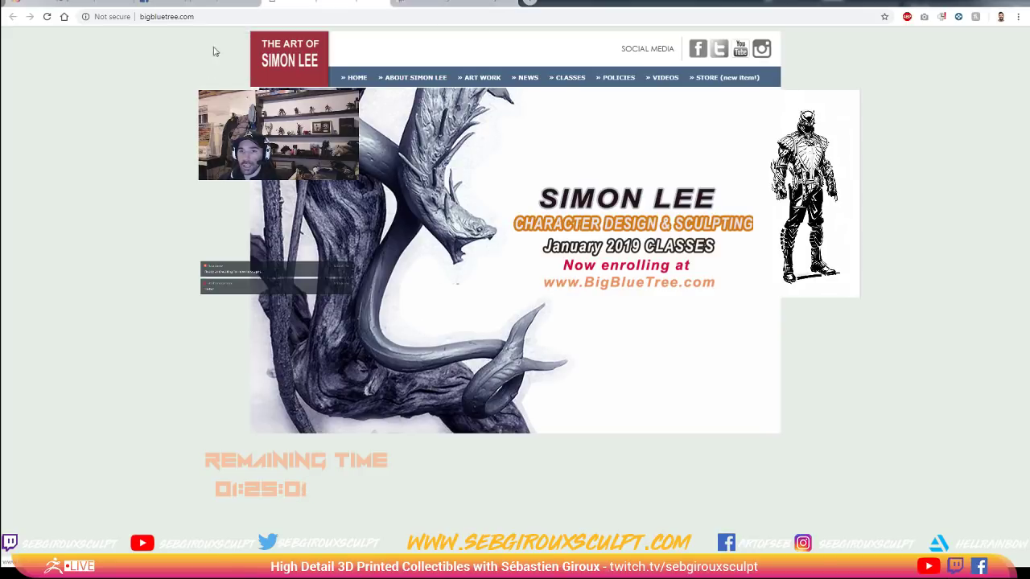
click(194, 3)
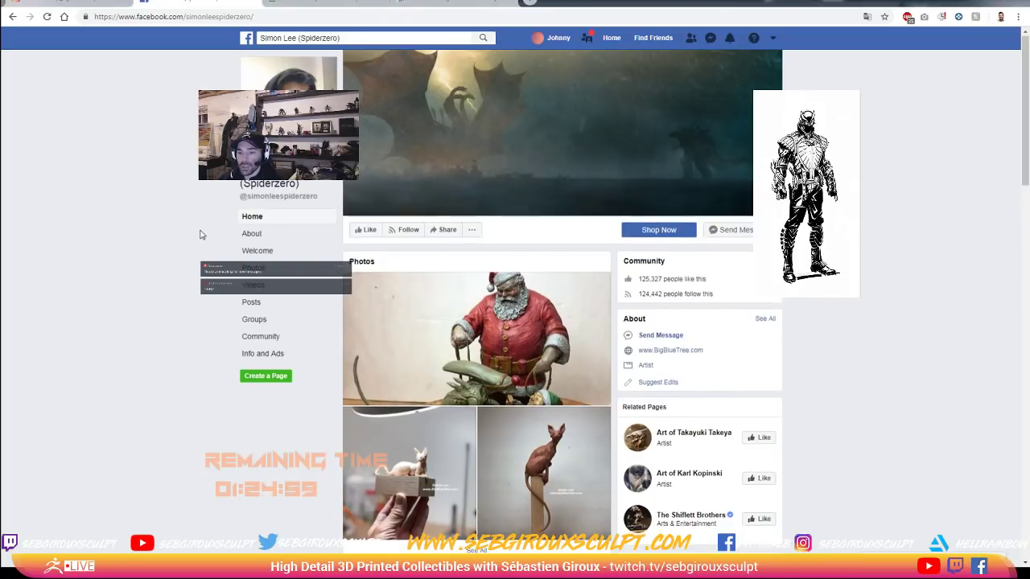
scroll(202, 234, down, 15)
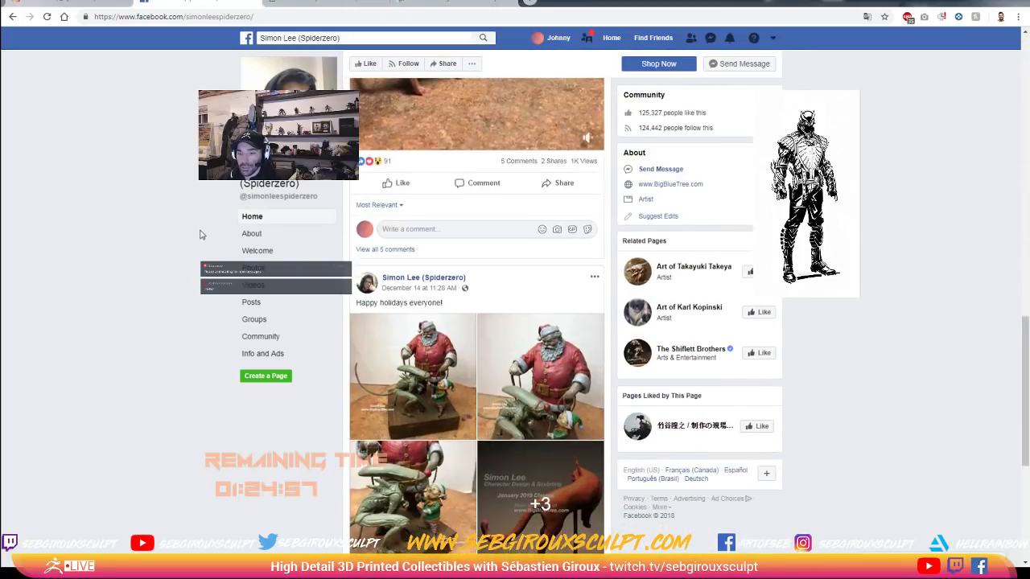
scroll(201, 235, down, 4)
scroll(194, 234, up, 2)
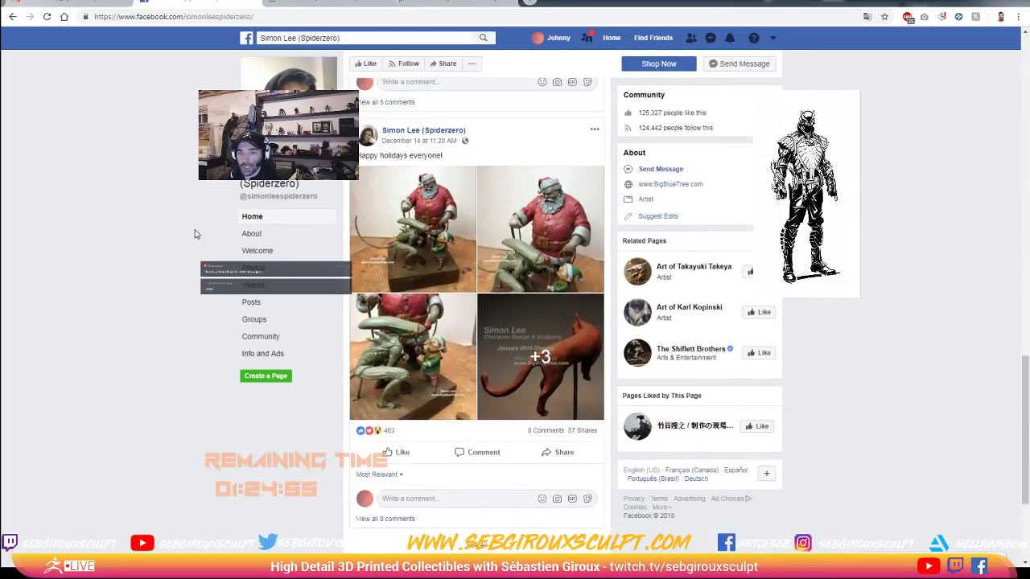
scroll(194, 234, up, 6)
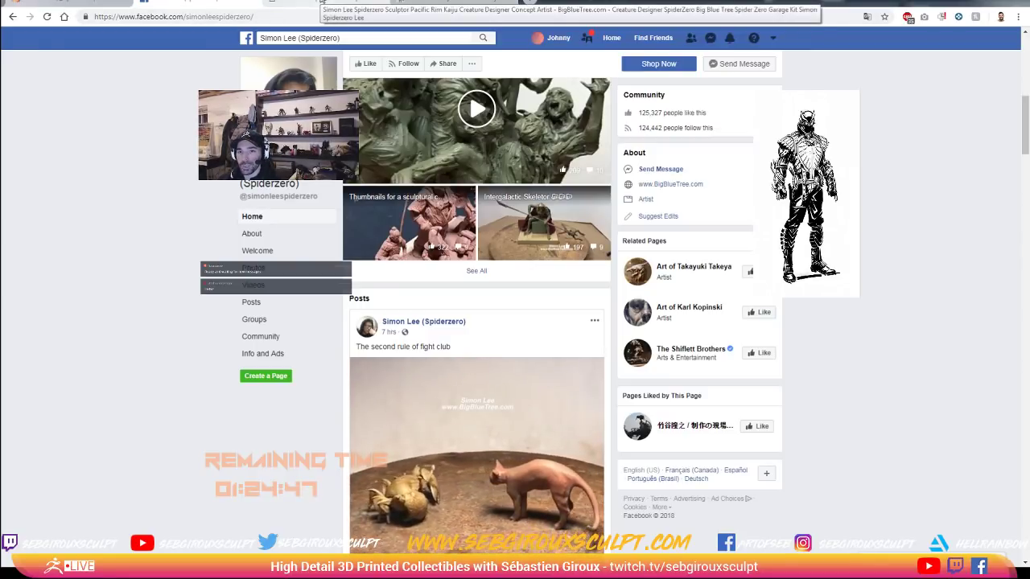
Return to the spiderzero Instagram profile and look over its most recent sculpture posts.
click(102, 2)
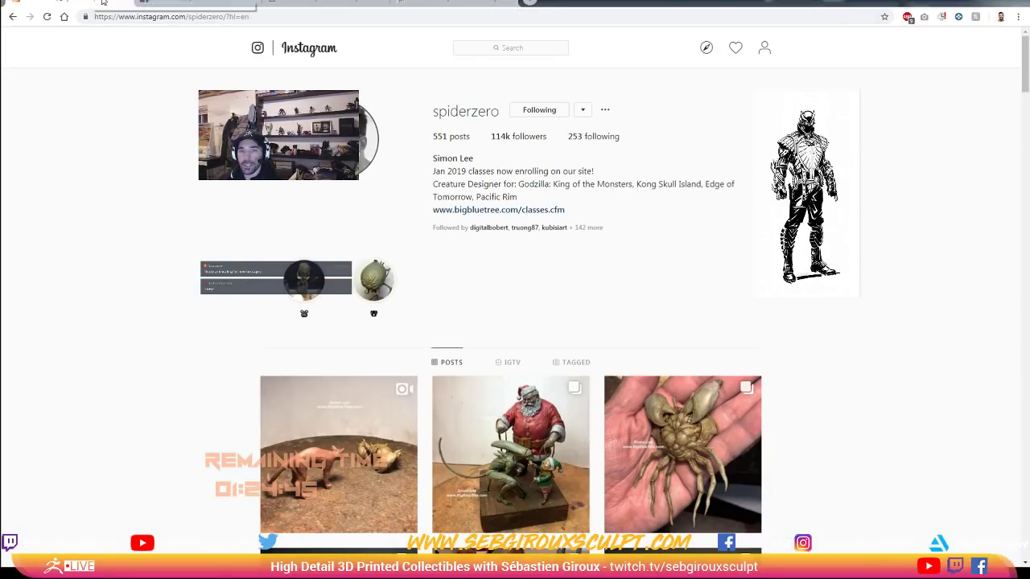
scroll(163, 234, down, 3)
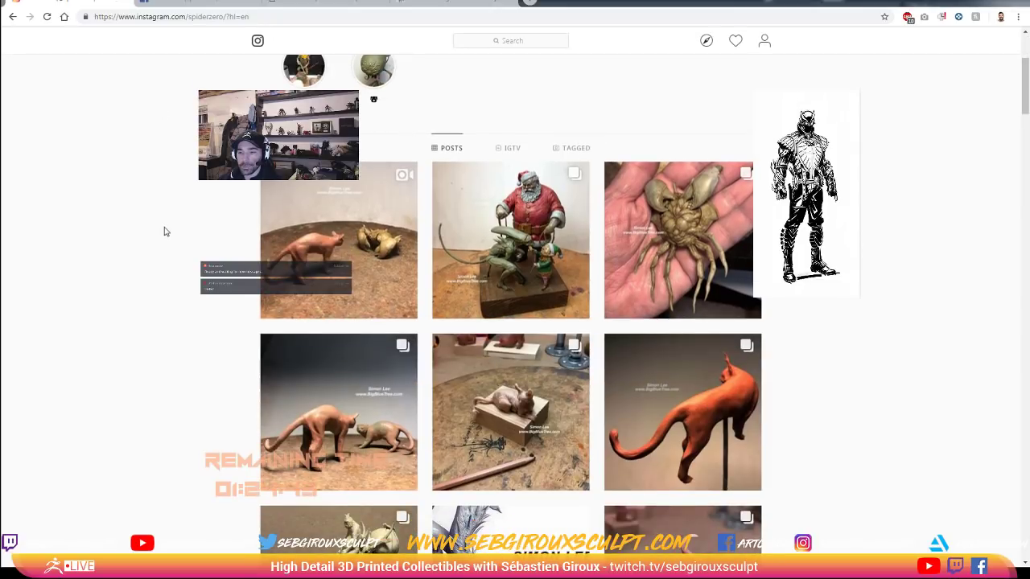
scroll(160, 238, down, 4)
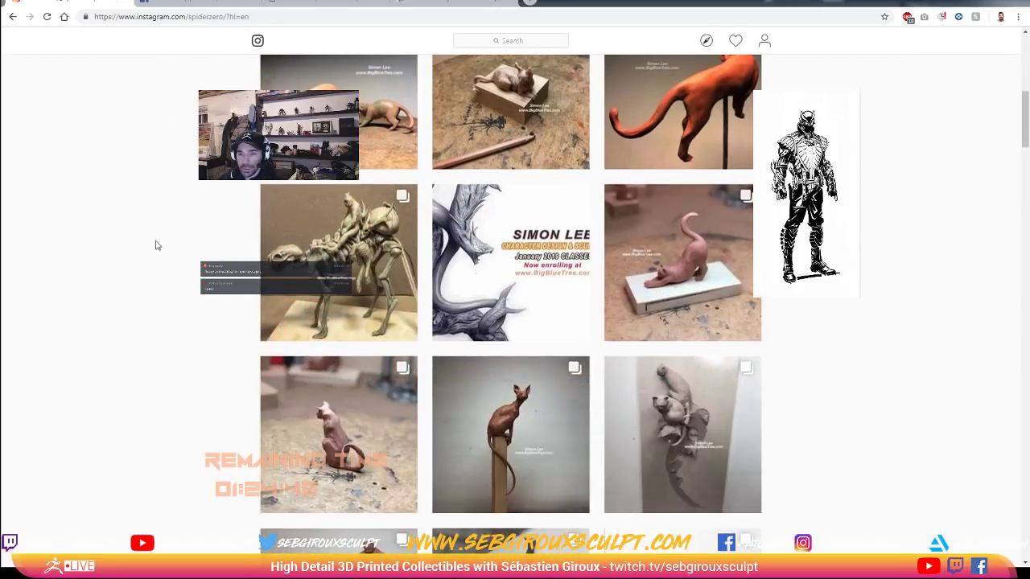
scroll(157, 246, up, 7)
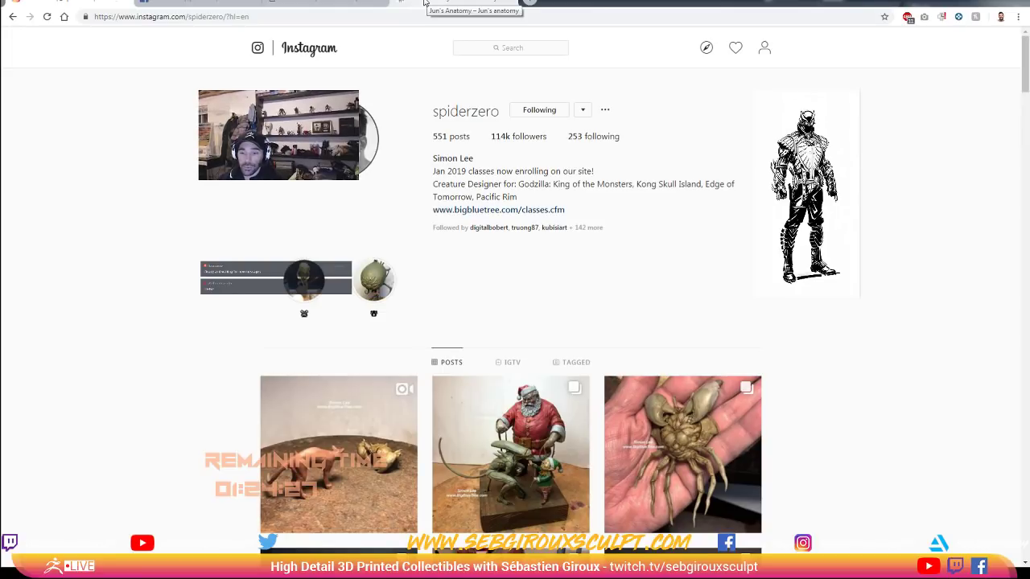
Open the Jun's Anatomy website and examine the ape, human and animal anatomy models among its featured products.
click(442, 3)
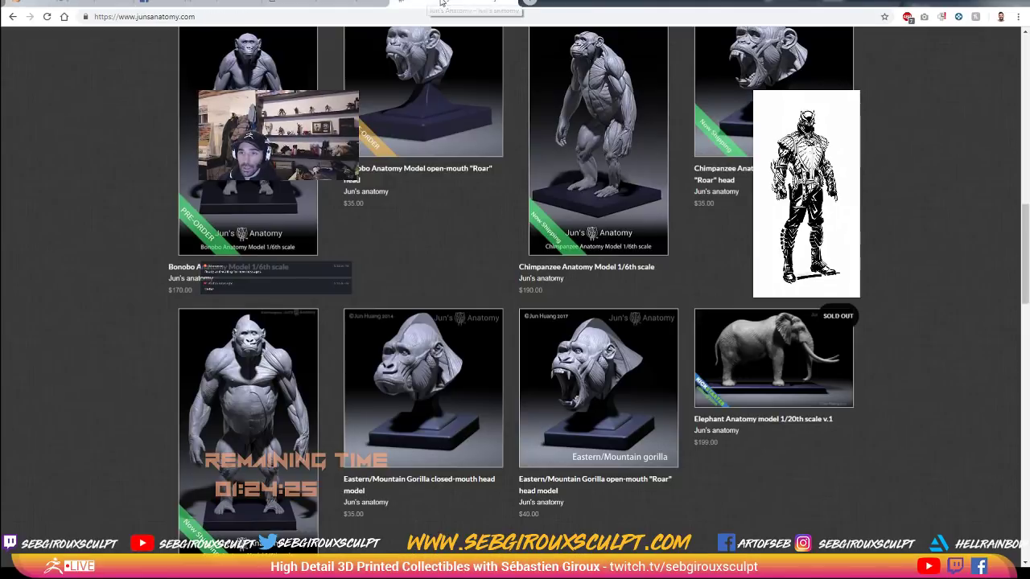
scroll(932, 238, up, 6)
scroll(930, 232, up, 5)
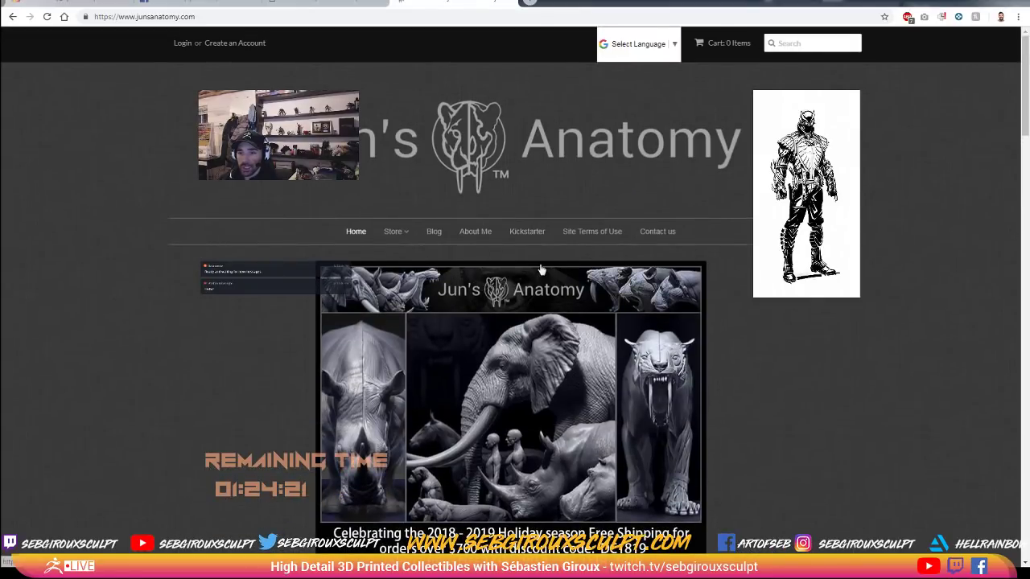
scroll(567, 283, down, 5)
scroll(580, 295, down, 5)
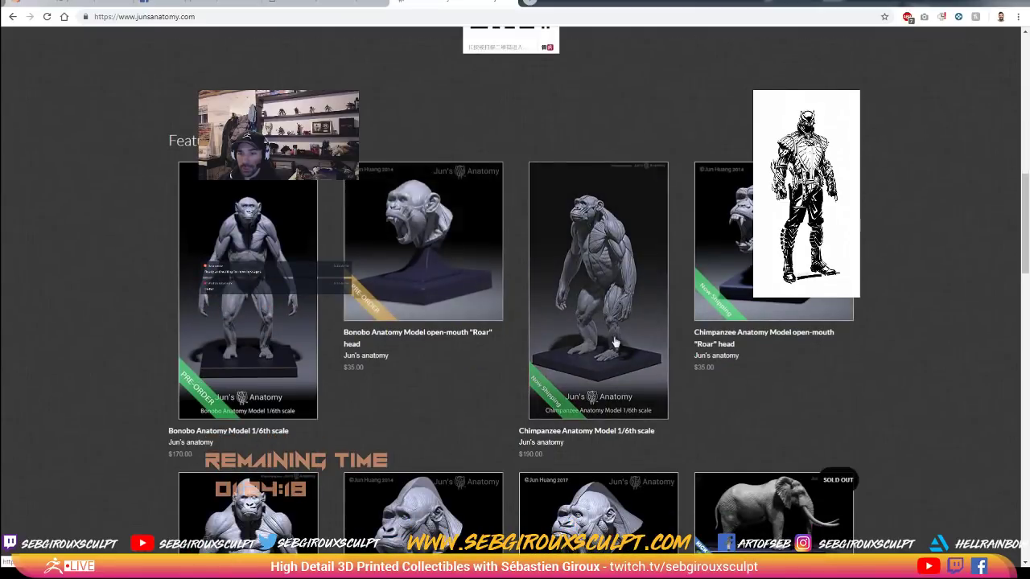
scroll(756, 320, down, 3)
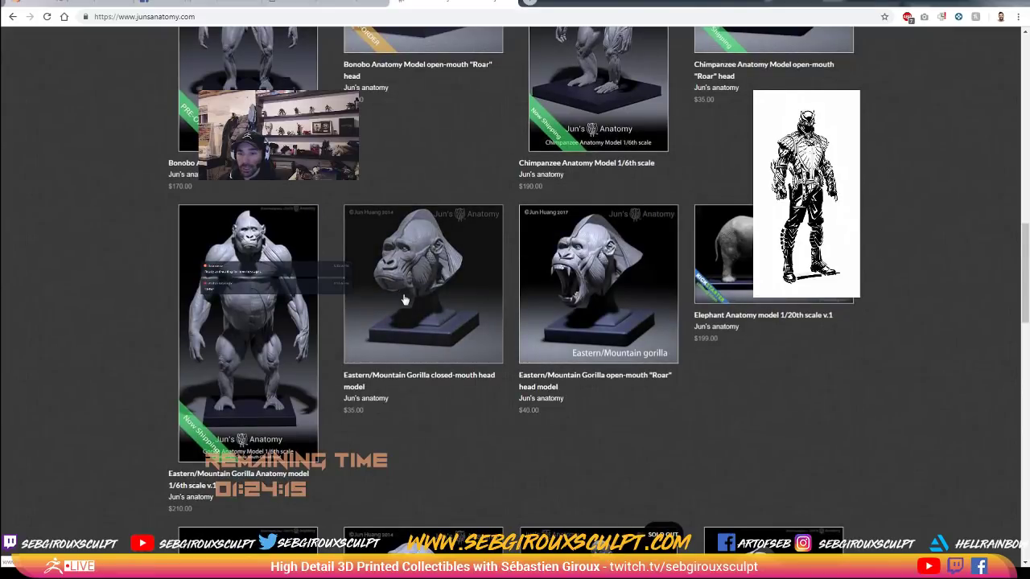
scroll(730, 288, down, 3)
scroll(720, 296, up, 6)
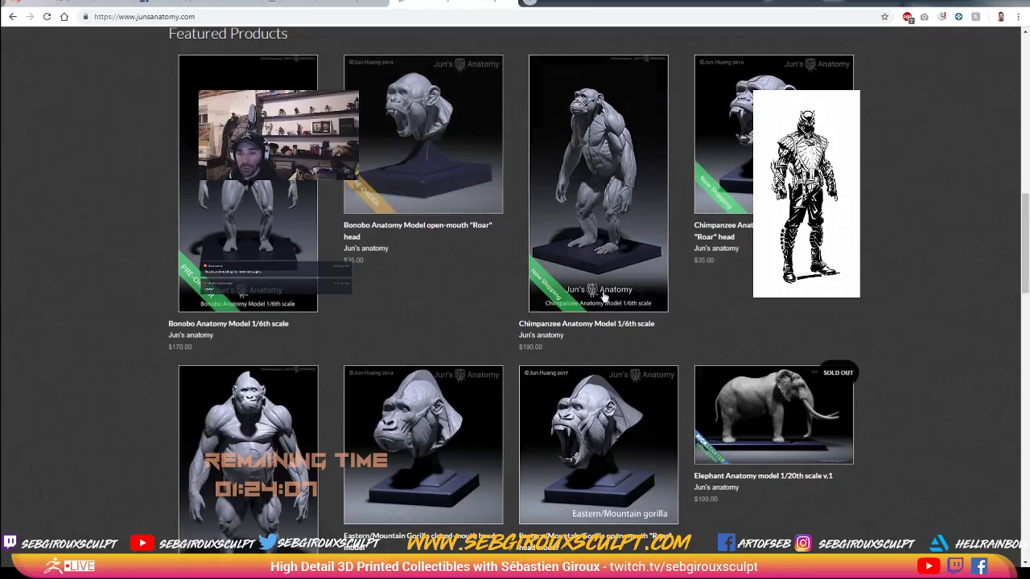
scroll(483, 334, down, 4)
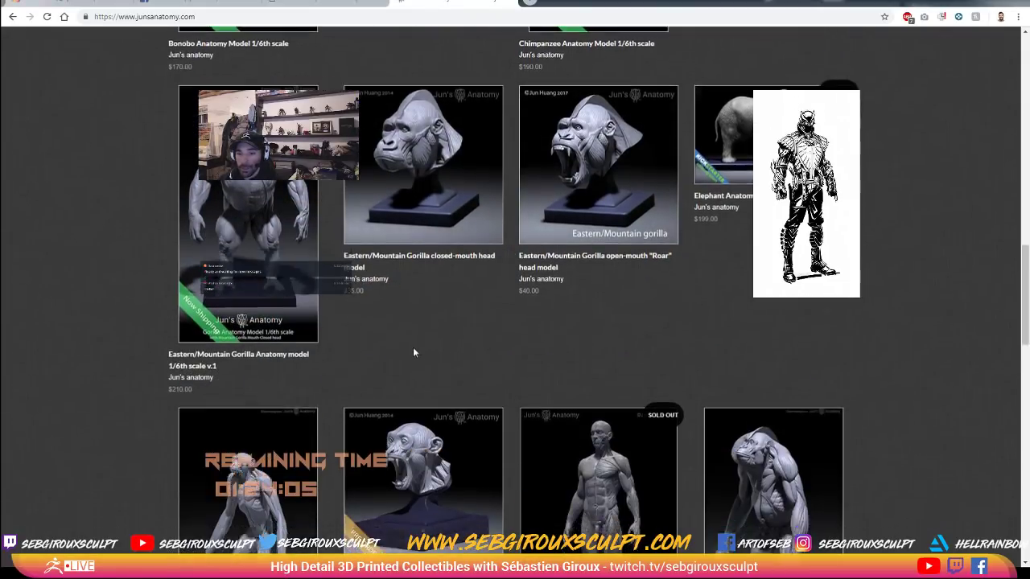
scroll(413, 352, down, 2)
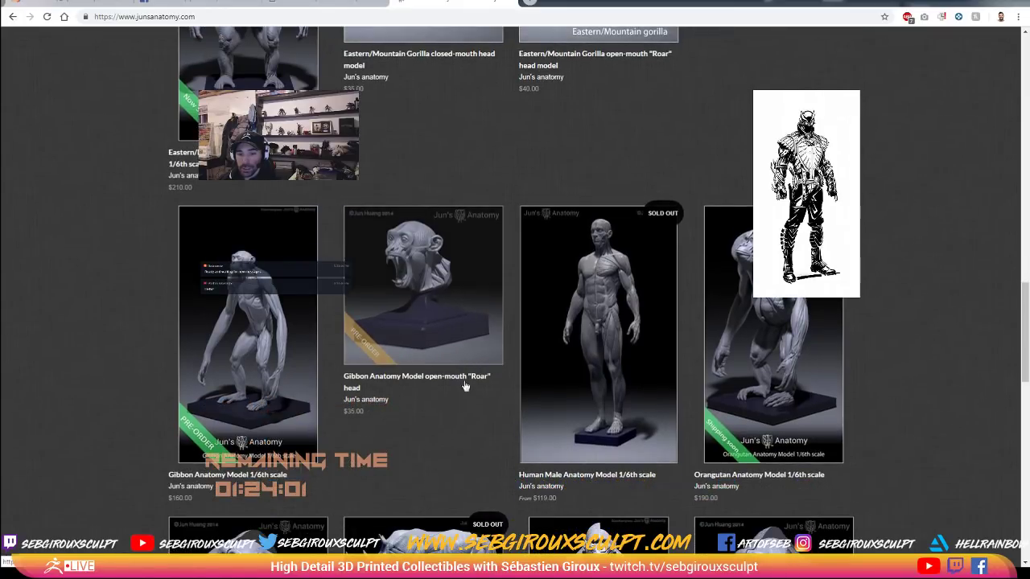
scroll(483, 402, down, 3)
scroll(545, 281, up, 1)
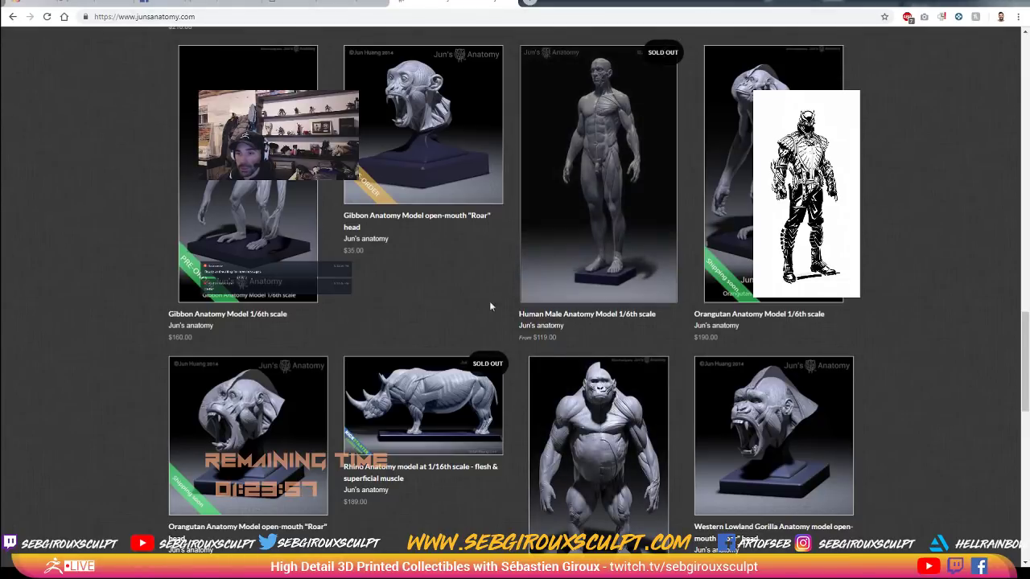
scroll(514, 375, down, 2)
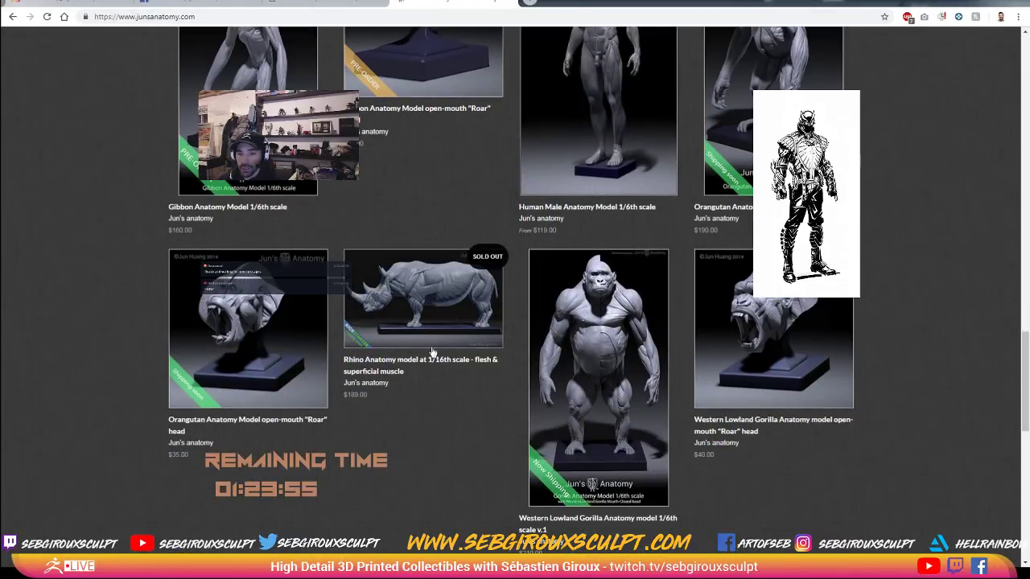
Look through the remaining ape and rhino anatomy models on Jun's Anatomy and the holiday sale banner on the home page.
scroll(644, 346, down, 2)
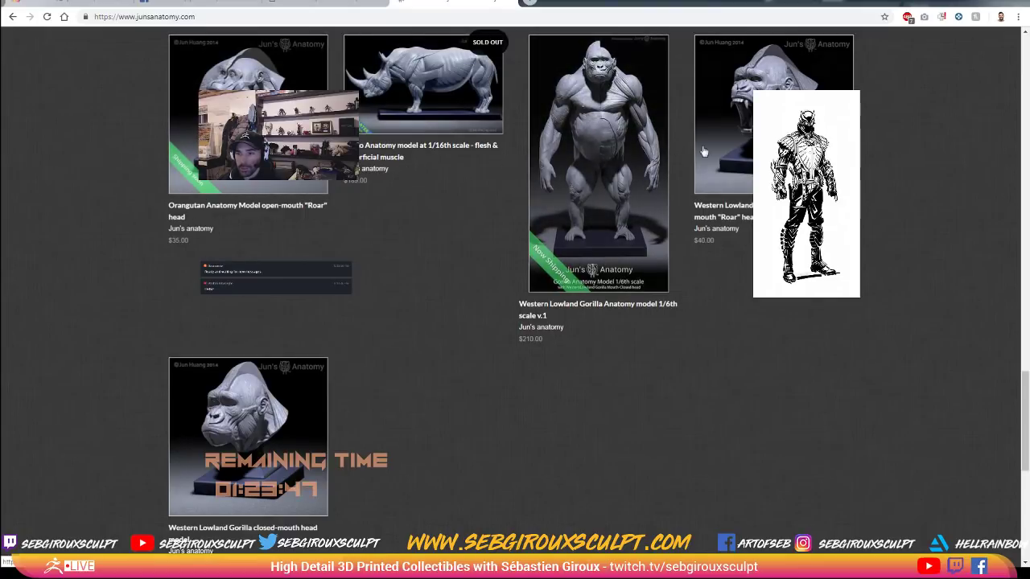
scroll(401, 210, up, 15)
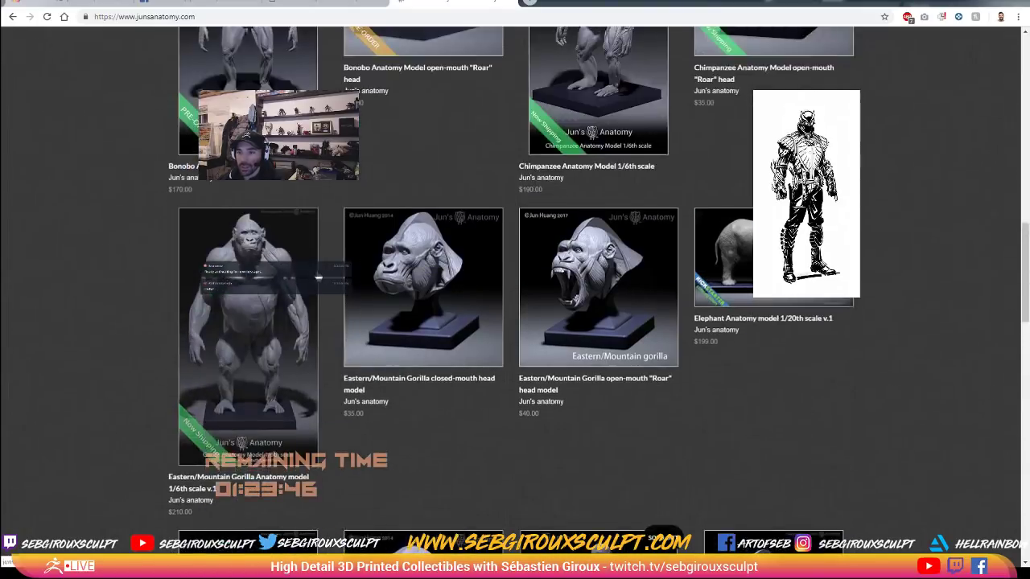
scroll(318, 276, up, 8)
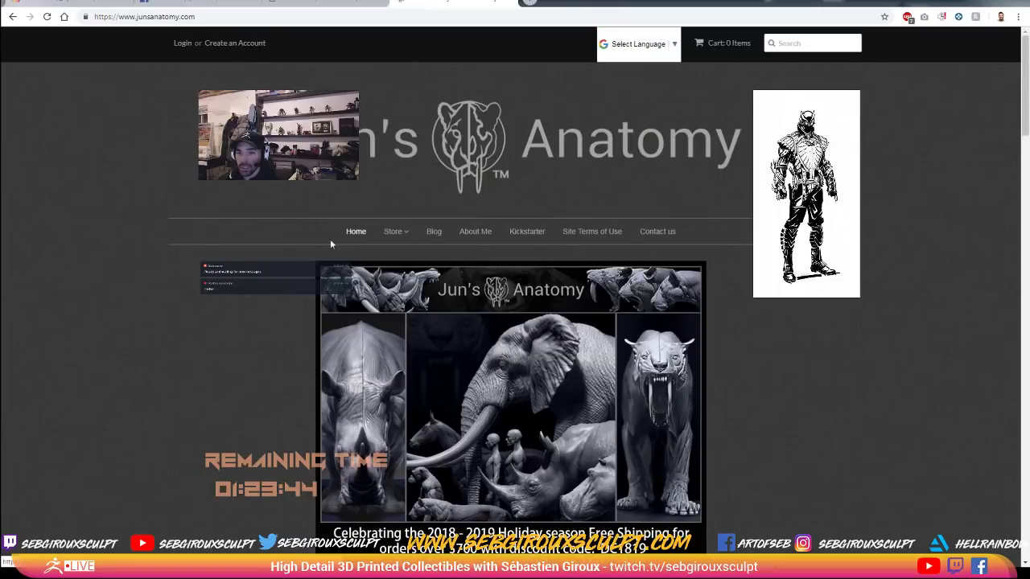
scroll(292, 348, down, 2)
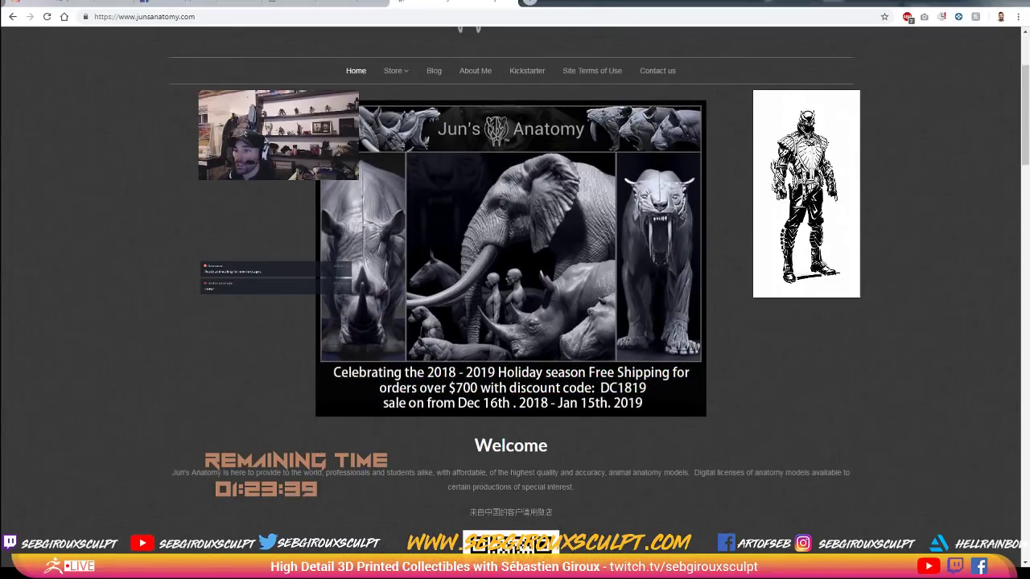
Move the browser window out of the way and return to the armoured character in ZBrush.
drag(795, 3, 761, 39)
scroll(513, 201, up, 2)
drag(550, 46, 617, 46)
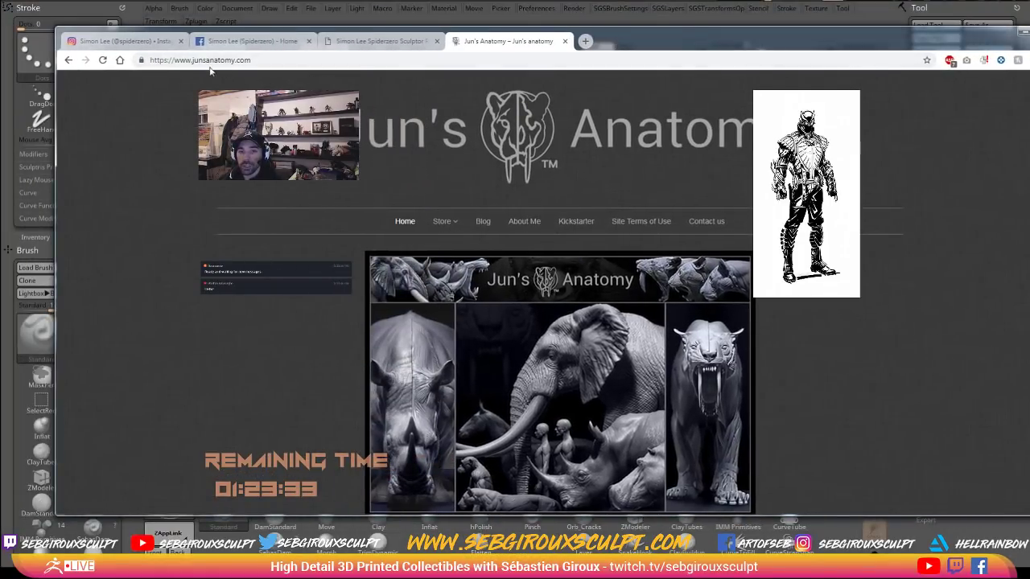
mouse_move(825, 49)
mouse_down()
mouse_move(804, 47)
mouse_move(1029, 22)
mouse_up()
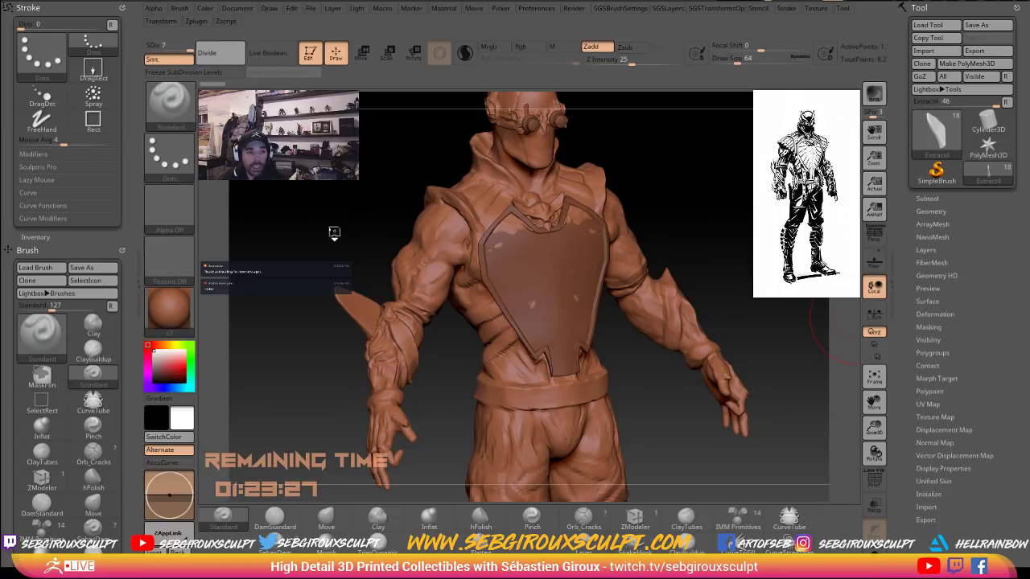
Select the Move brush and examine the chest plate and the forearm spike from several angles.
mouse_move(371, 217)
mouse_down()
mouse_move(333, 210)
mouse_move(354, 287)
mouse_up()
drag(360, 244, 335, 256)
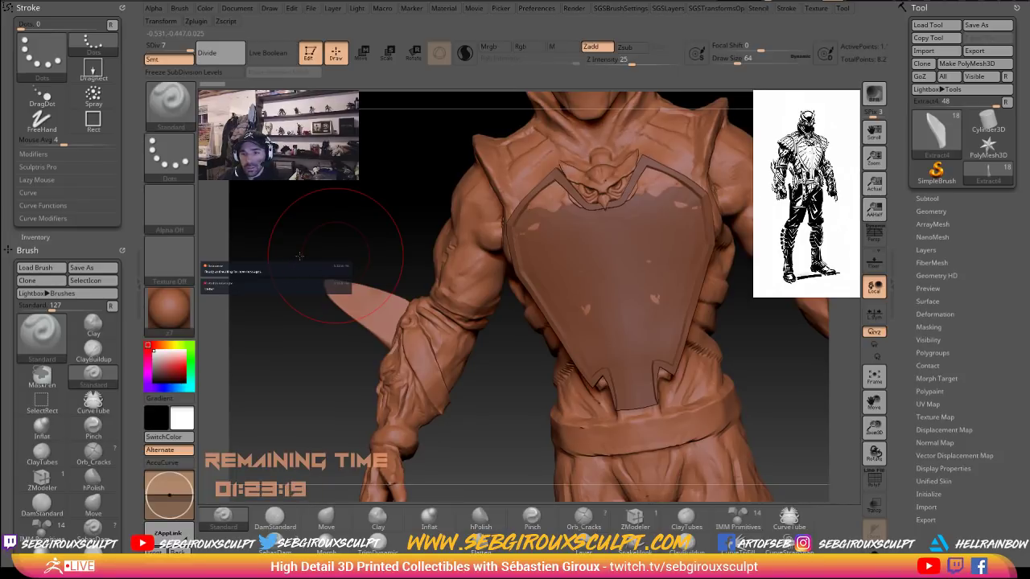
drag(300, 256, 328, 265)
key(b)
key(m)
key(v)
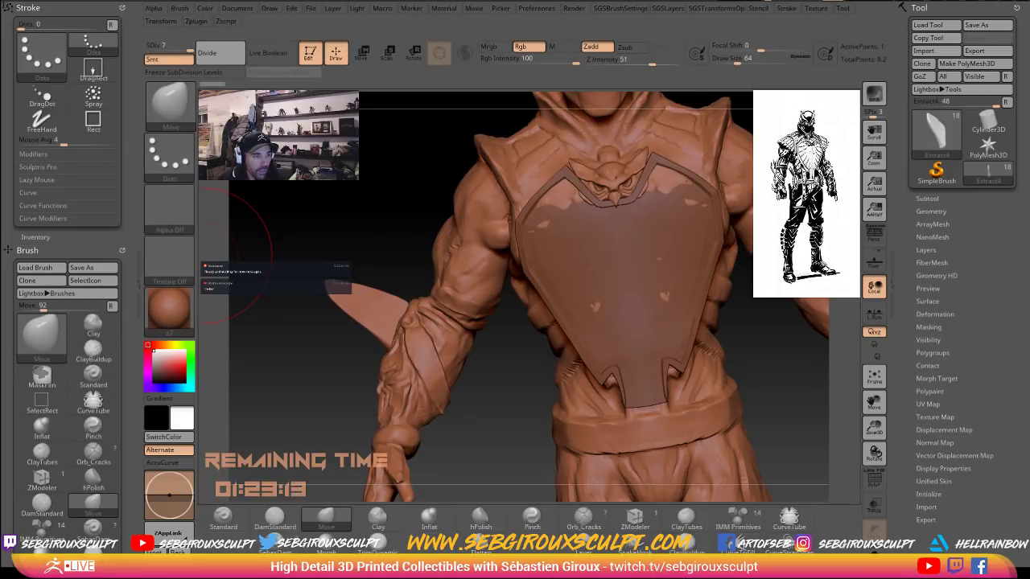
drag(356, 234, 335, 237)
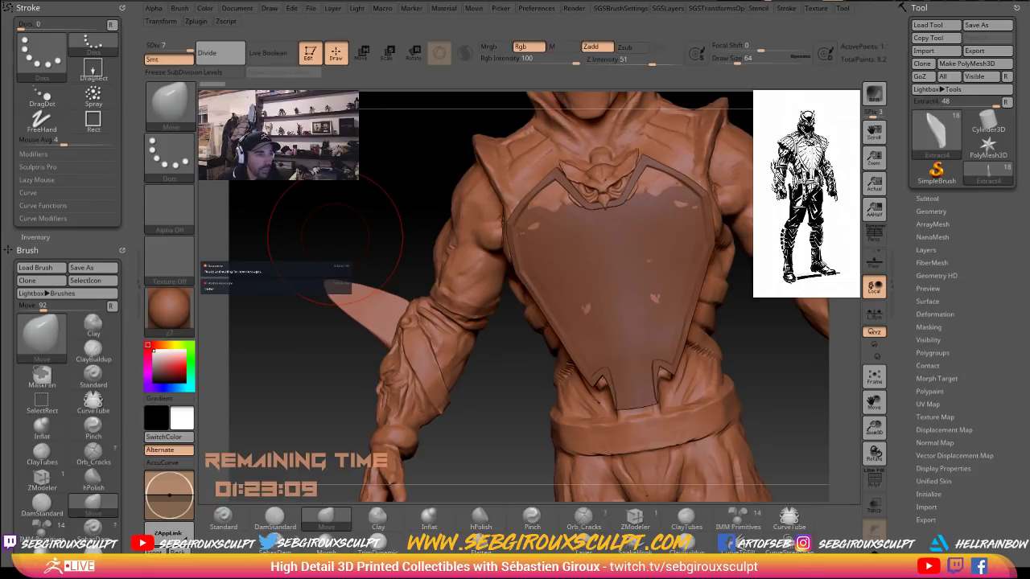
drag(321, 215, 329, 212)
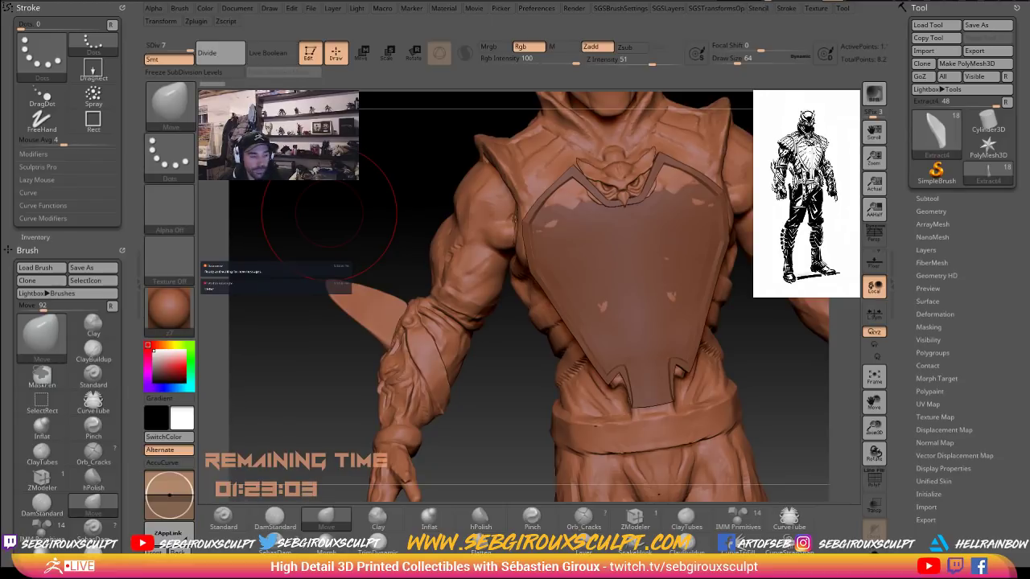
mouse_move(392, 236)
mouse_down()
mouse_move(299, 251)
mouse_move(472, 262)
mouse_move(432, 278)
mouse_move(409, 271)
mouse_up()
Paint a mask over the base of the forearm spike where it meets the arm.
click(415, 62)
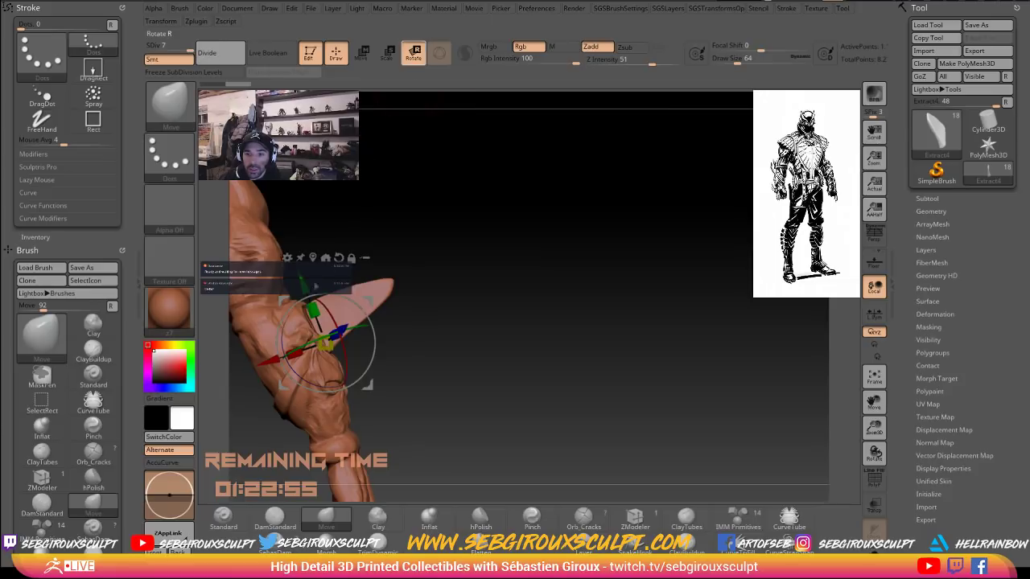
key(q)
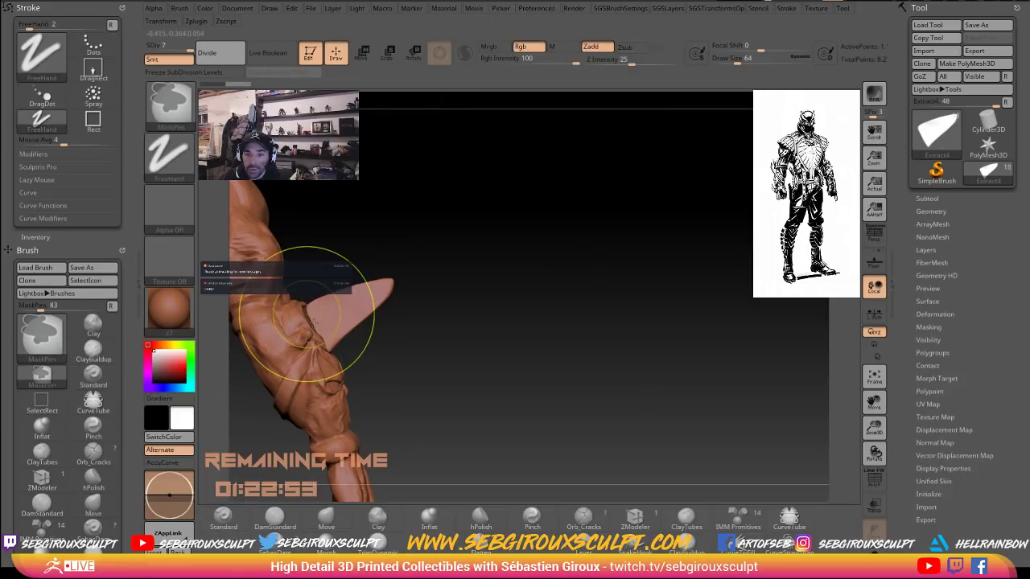
mouse_move(307, 315)
ctrl+mouse_down()
mouse_move(325, 341)
mouse_move(323, 317)
ctrl+mouse_up()
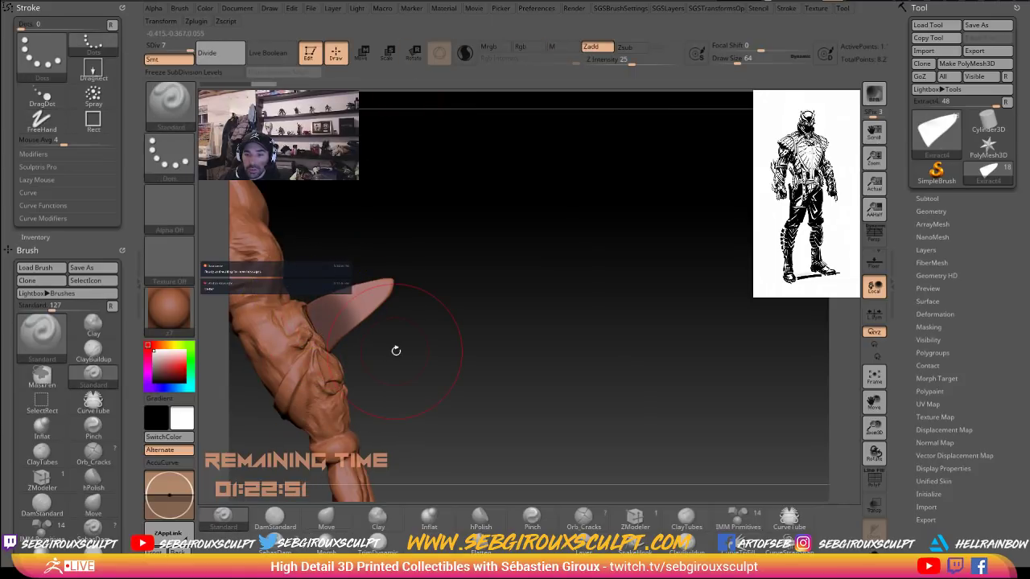
drag(396, 350, 272, 336)
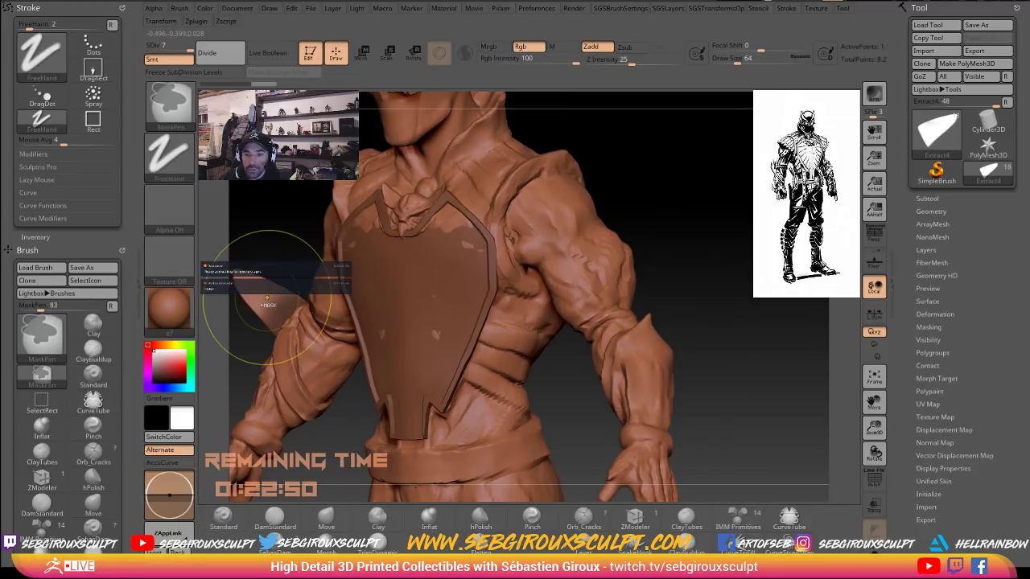
ctrl+drag(270, 298, 293, 312)
ctrl+click(279, 235)
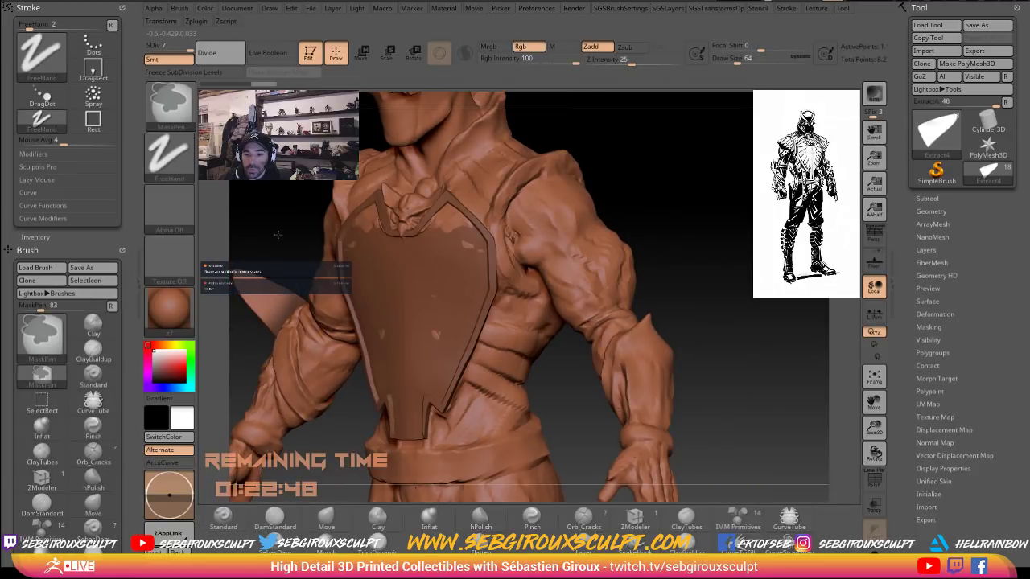
Make the Nickz_humanMaleAverage3 body the active subtool and show only it and the Extract4 spike.
mouse_move(278, 235)
shift+mouse_down()
mouse_move(338, 233)
mouse_move(378, 209)
shift+mouse_up()
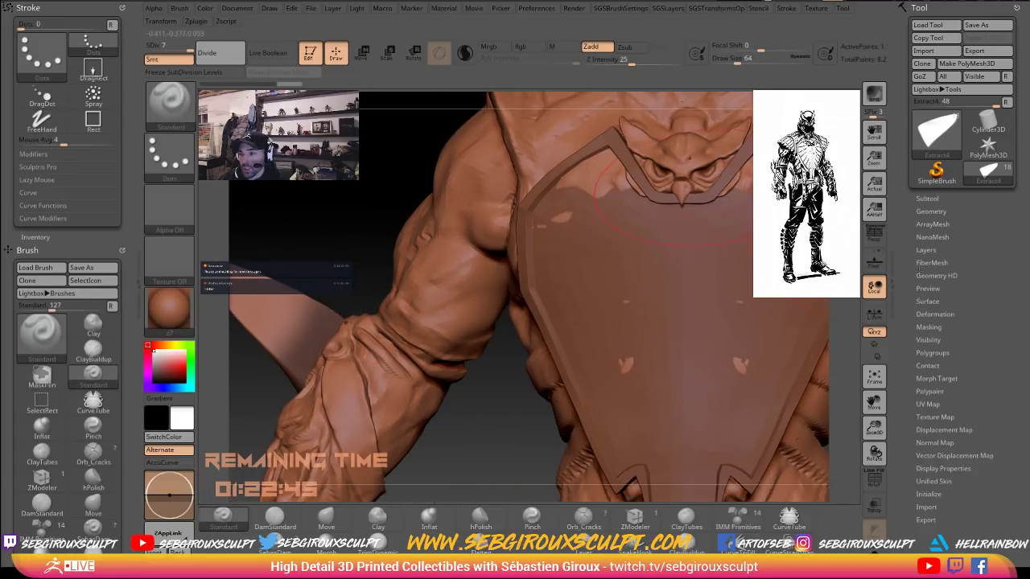
alt+click(451, 267)
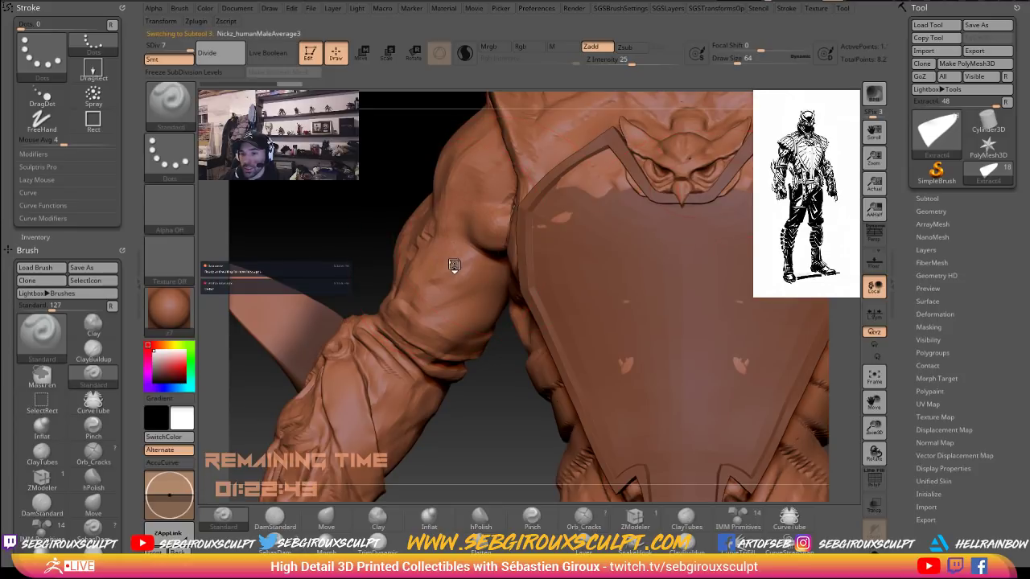
click(923, 199)
click(1006, 211)
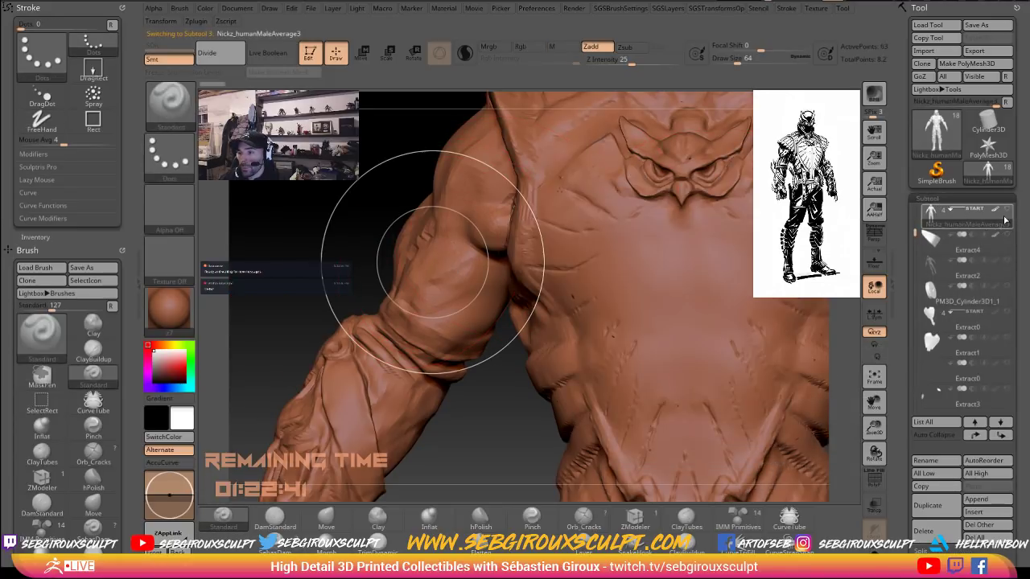
click(1006, 234)
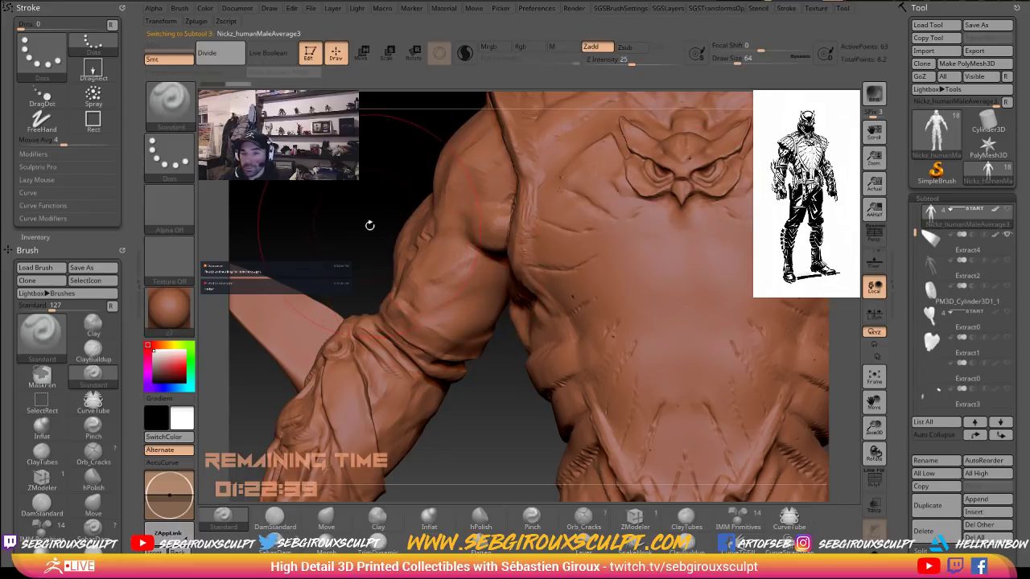
alt+drag(370, 226, 297, 282)
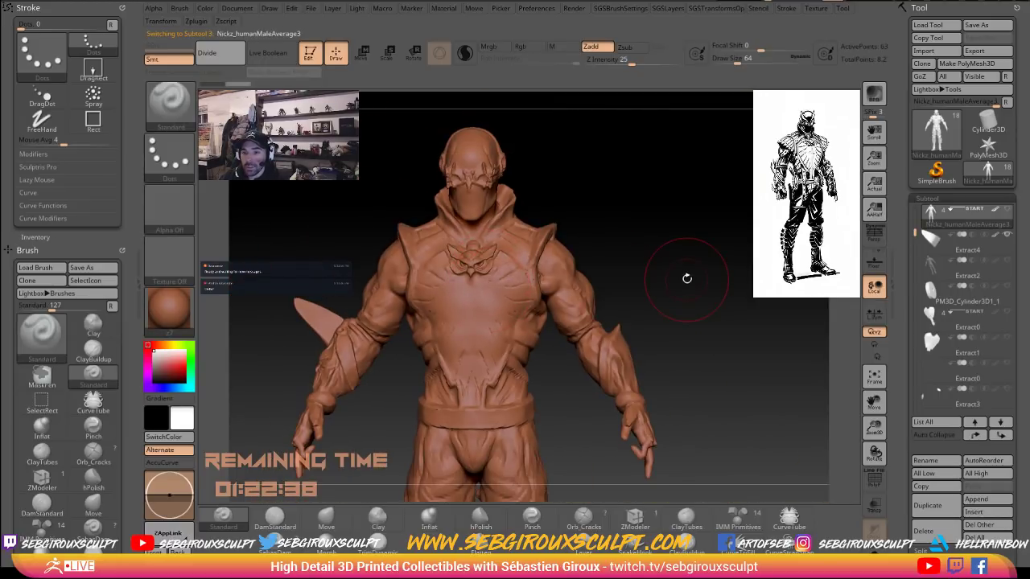
alt+drag(687, 278, 770, 198)
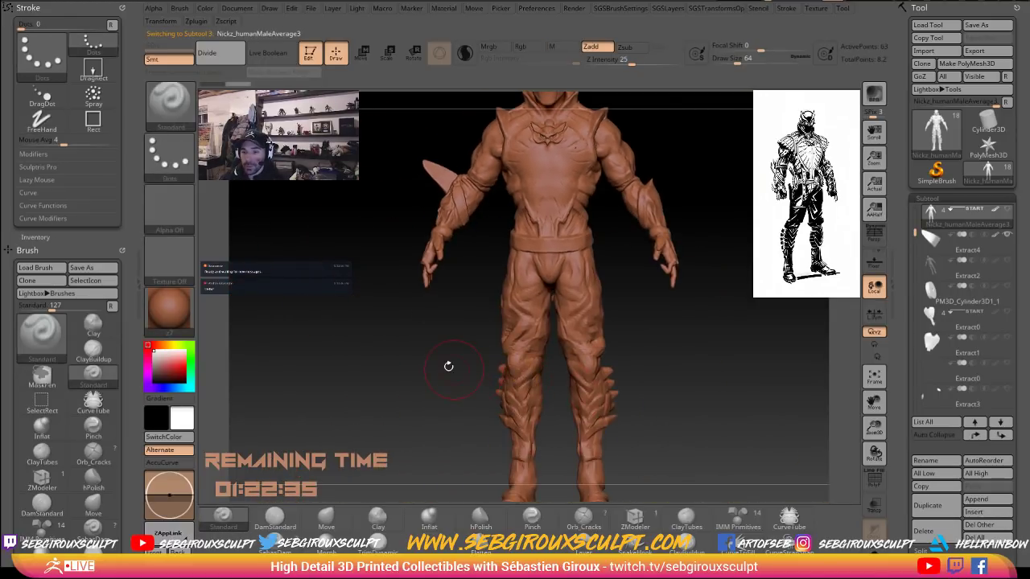
Hide the legs of the body so that mainly its upper half is shown.
alt+drag(445, 373, 475, 296)
ctrl+shift+drag(472, 460, 548, 179)
key(f)
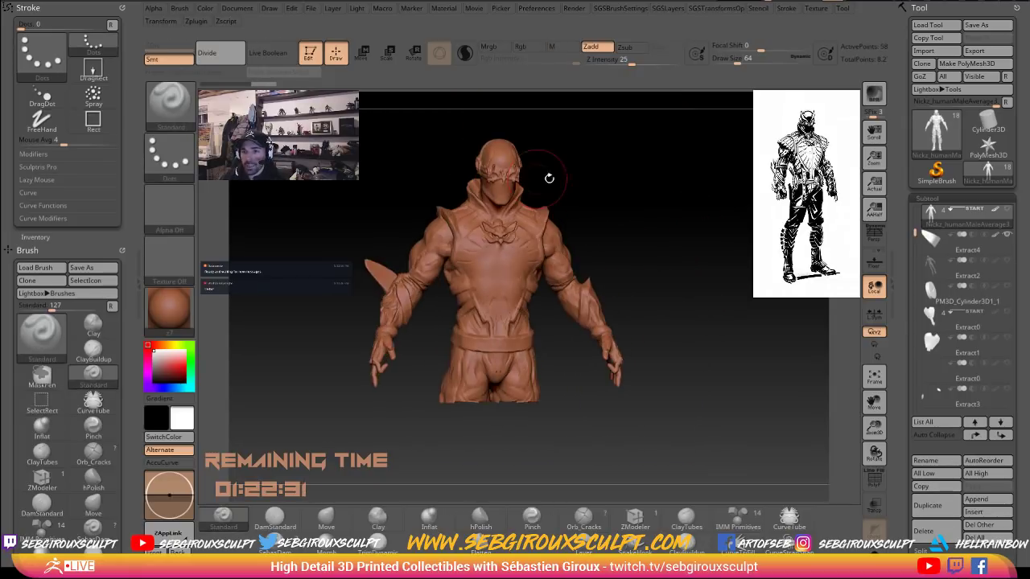
shift+drag(627, 166, 591, 161)
ctrl+shift+drag(421, 113, 581, 212)
ctrl+alt+shift+drag(460, 447, 527, 180)
ctrl+alt+shift+drag(420, 440, 553, 322)
mouse_move(495, 384)
ctrl+alt+shift+mouse_down()
mouse_move(556, 306)
mouse_move(545, 286)
ctrl+alt+shift+mouse_up()
mouse_move(499, 354)
alt+mouse_down()
mouse_move(492, 375)
mouse_move(505, 394)
mouse_move(525, 411)
mouse_move(522, 381)
mouse_move(561, 416)
mouse_move(519, 386)
alt+mouse_up()
Make the Extract4 spike the active subtool and turn on the Nickz_humanMaleAverage3 body's visibility as its backdrop.
alt+click(266, 259)
key(space)
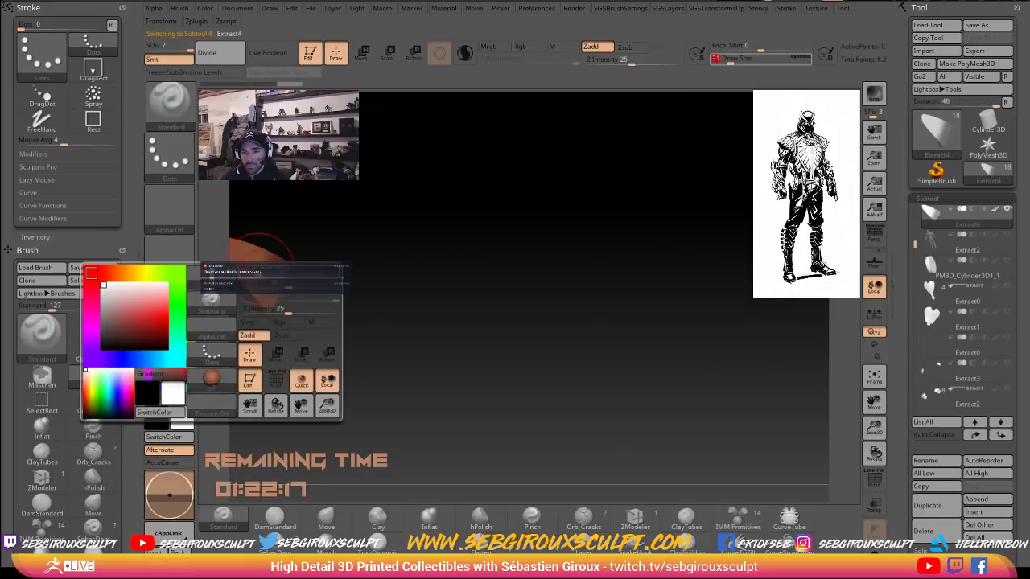
drag(914, 243, 907, 200)
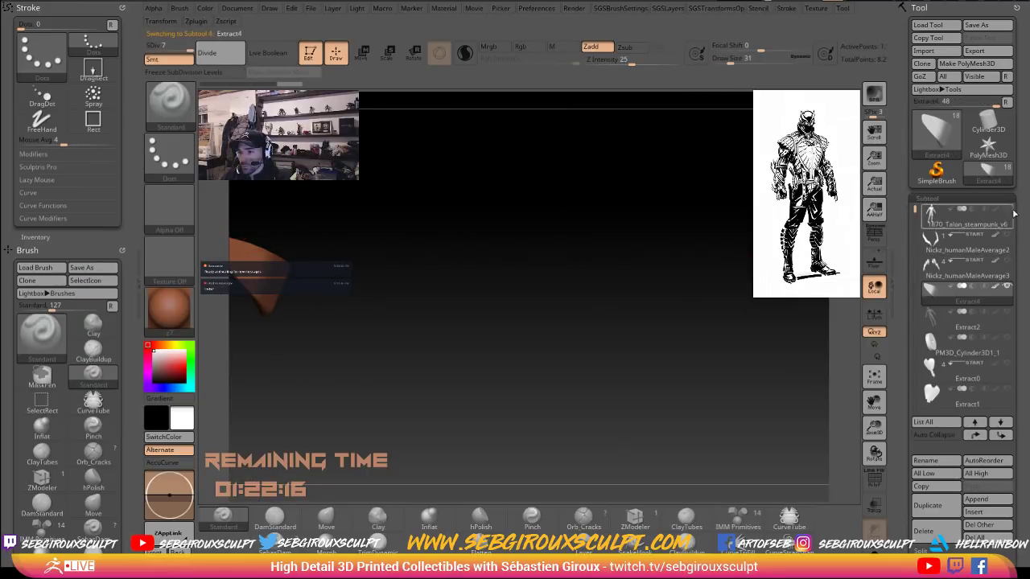
click(1008, 210)
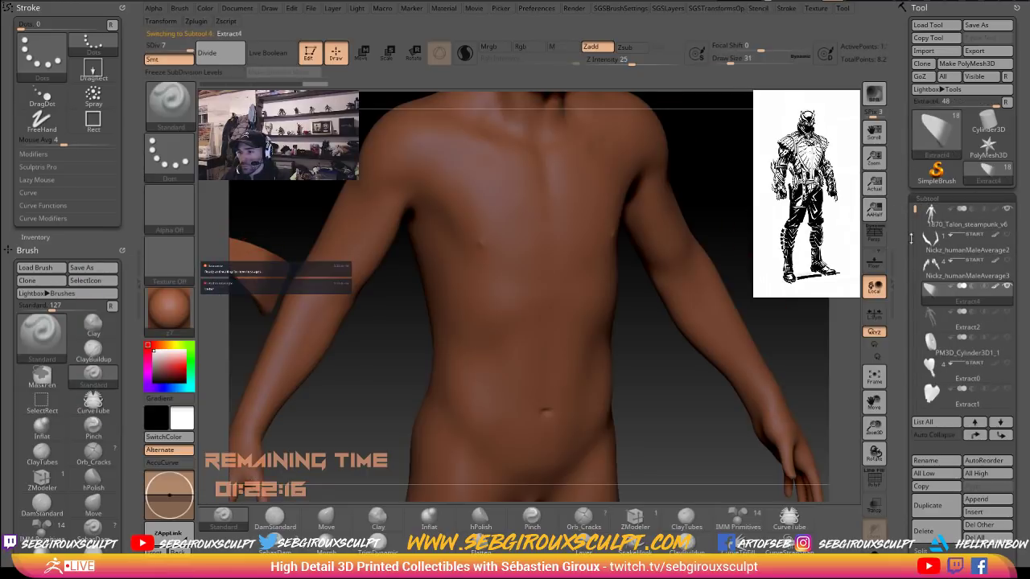
click(1007, 210)
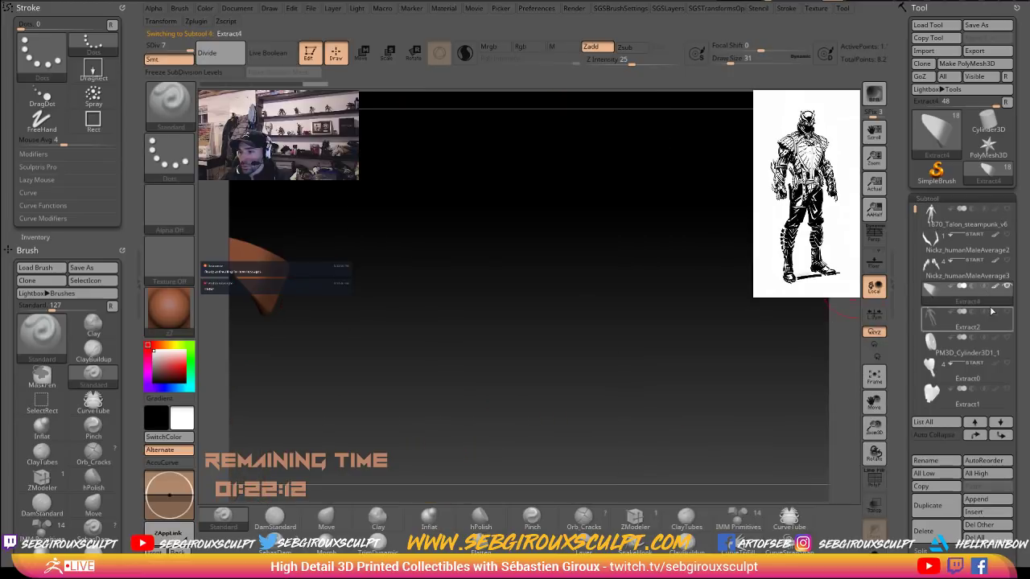
click(1006, 262)
click(871, 281)
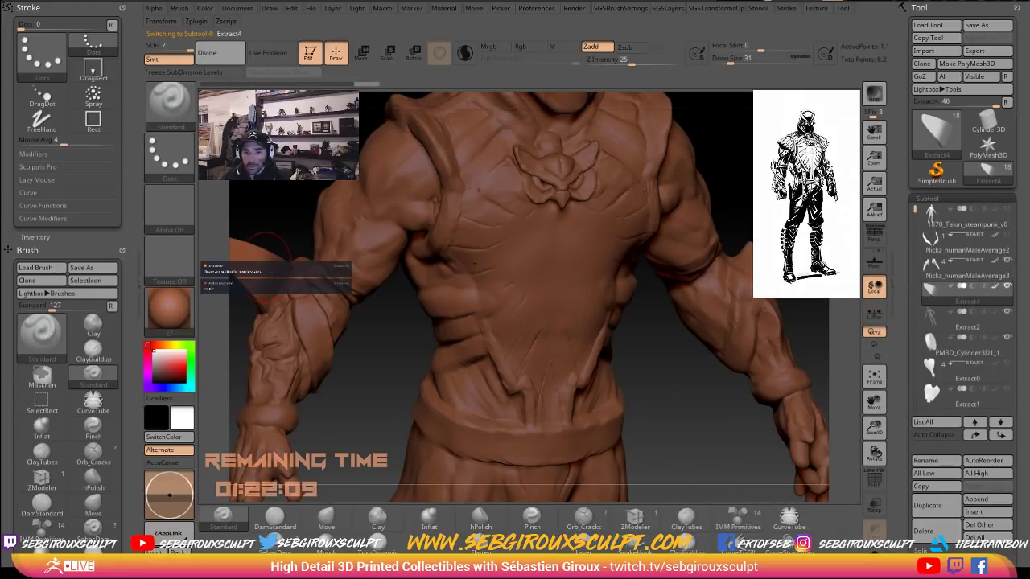
mouse_move(276, 209)
mouse_down()
mouse_move(338, 183)
mouse_move(315, 184)
mouse_up()
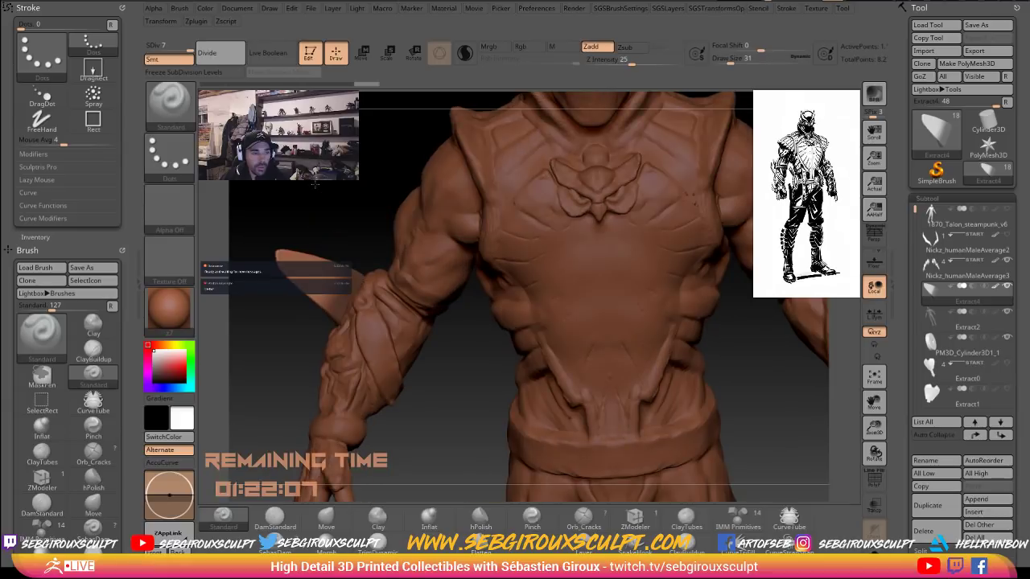
Pull the tip of the forearm spike with the Move brush, using a draw size of about 59.
key(b)
key(m)
key(v)
drag(273, 229, 288, 231)
key(space)
drag(312, 281, 325, 281)
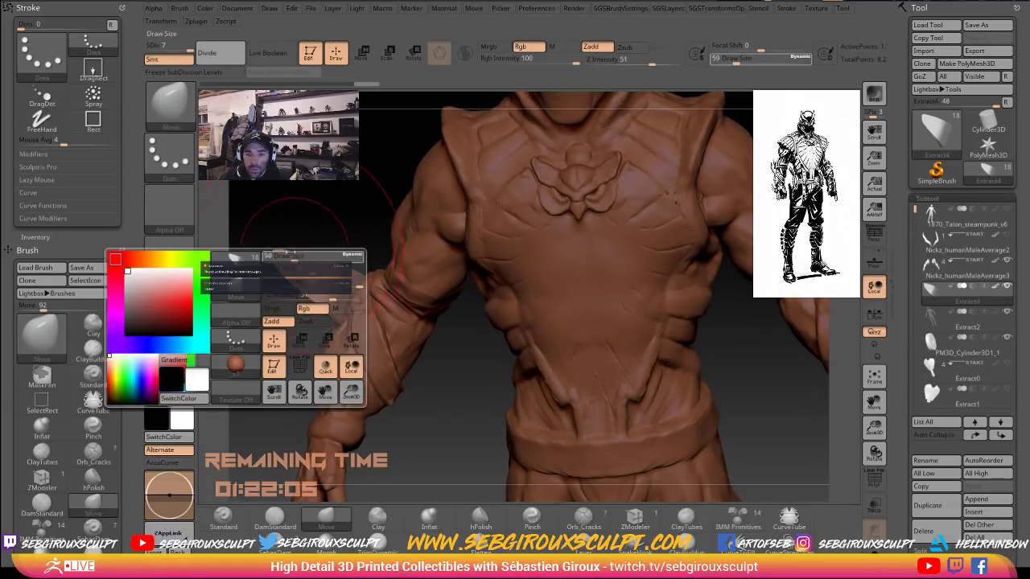
drag(282, 243, 301, 232)
Lower the spike's subdivision level and bend it upward into a curved blade with the Move brush, reducing the draw size to 37.
click(163, 51)
drag(263, 354, 272, 355)
key(space)
drag(322, 342, 272, 355)
key(space)
drag(322, 342, 309, 342)
drag(332, 254, 279, 235)
key(space)
mouse_move(278, 233)
mouse_down()
mouse_move(309, 214)
mouse_move(327, 237)
mouse_up()
Set the spike to subdivision level 3 and delete its higher subdivision levels.
click(167, 46)
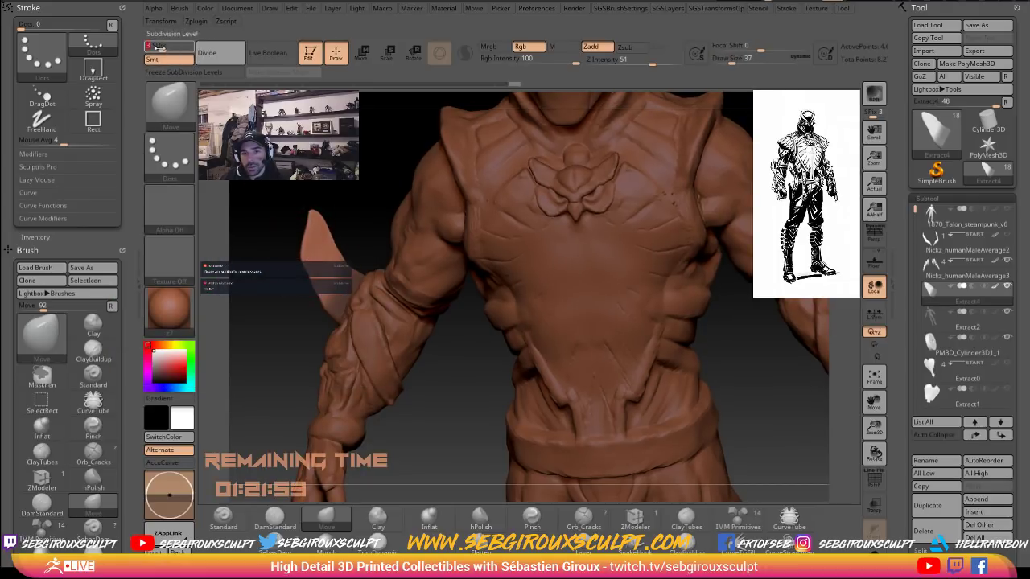
key(1)
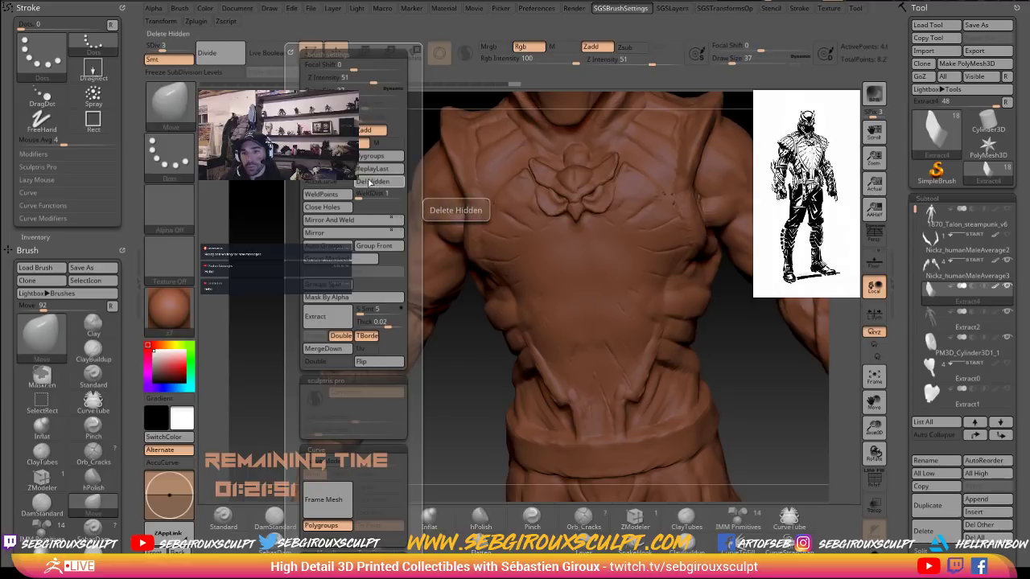
key(2)
click(386, 175)
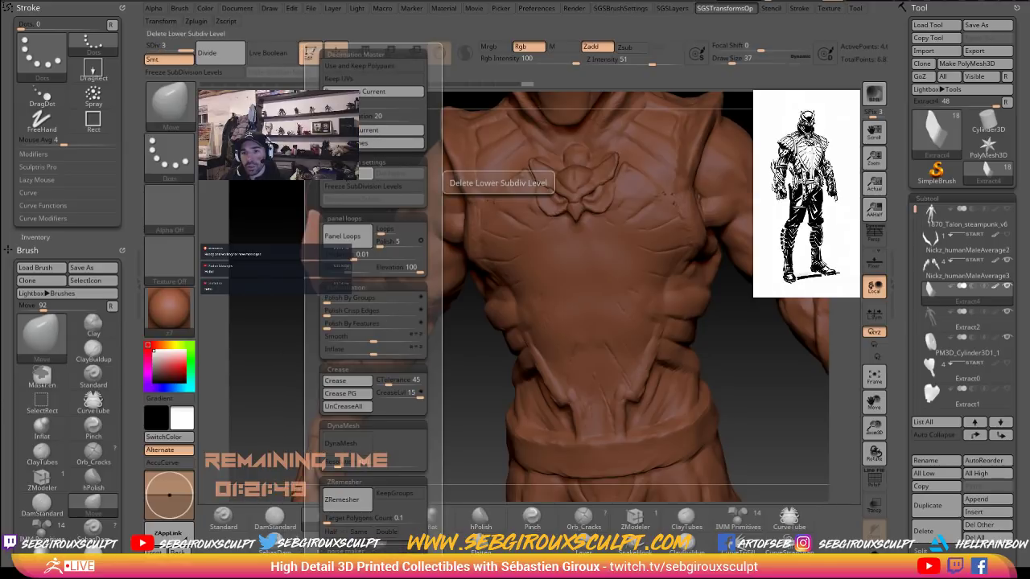
Refine the spike's curved outline and its side profile along the upper arm with the Move brush.
mouse_move(312, 232)
mouse_down()
mouse_move(322, 228)
mouse_move(293, 298)
mouse_up()
mouse_move(357, 300)
alt+mouse_down()
mouse_move(404, 316)
mouse_move(370, 311)
alt+mouse_up()
drag(296, 296, 293, 300)
mouse_move(379, 278)
mouse_down()
mouse_move(408, 301)
mouse_move(437, 303)
mouse_move(401, 296)
mouse_move(768, 240)
mouse_move(796, 246)
mouse_up()
mouse_move(327, 199)
mouse_down()
mouse_move(552, 266)
mouse_move(640, 279)
mouse_up()
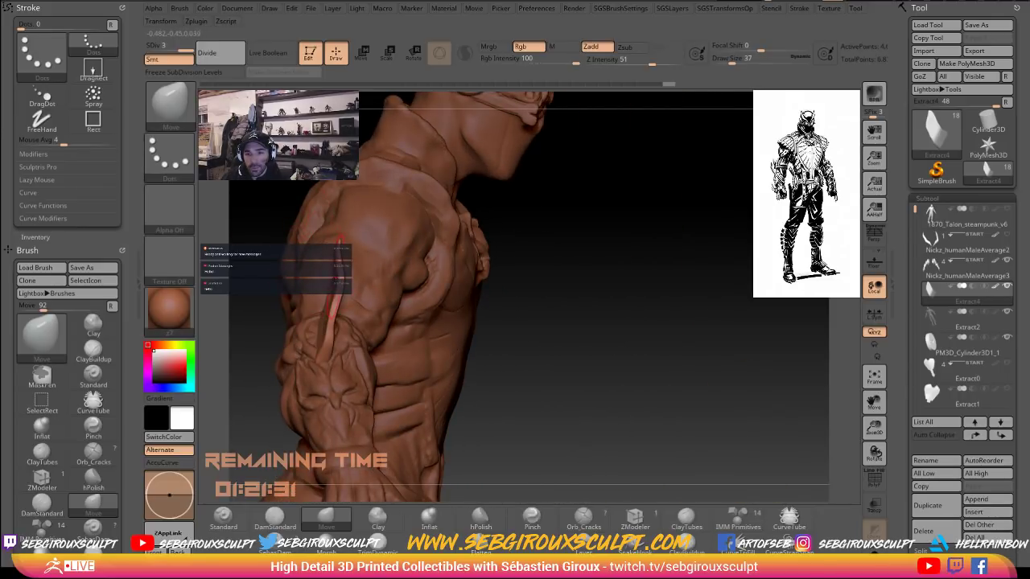
mouse_move(332, 289)
mouse_down()
mouse_move(328, 341)
mouse_move(330, 309)
mouse_up()
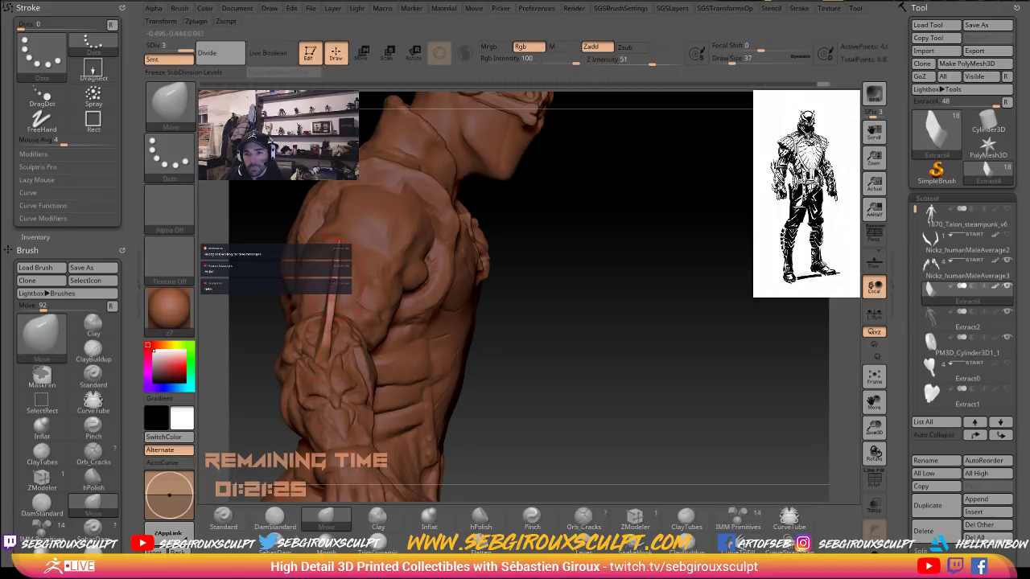
drag(338, 241, 340, 239)
drag(554, 292, 447, 287)
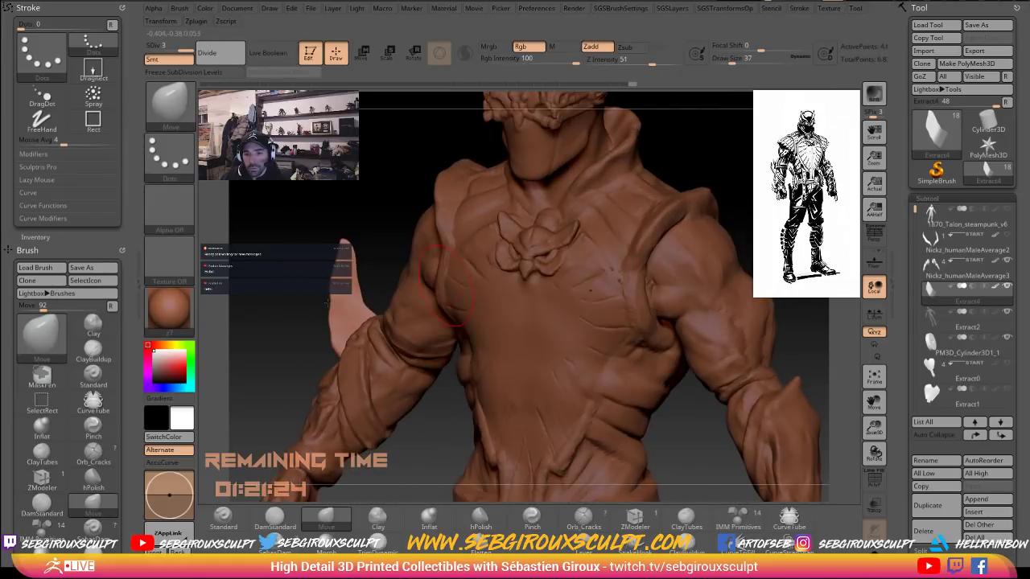
Adjust the forearm spike's outer edge and base with the Move brush, reducing the draw size to 18, and save the work.
drag(355, 282, 332, 287)
drag(330, 308, 328, 310)
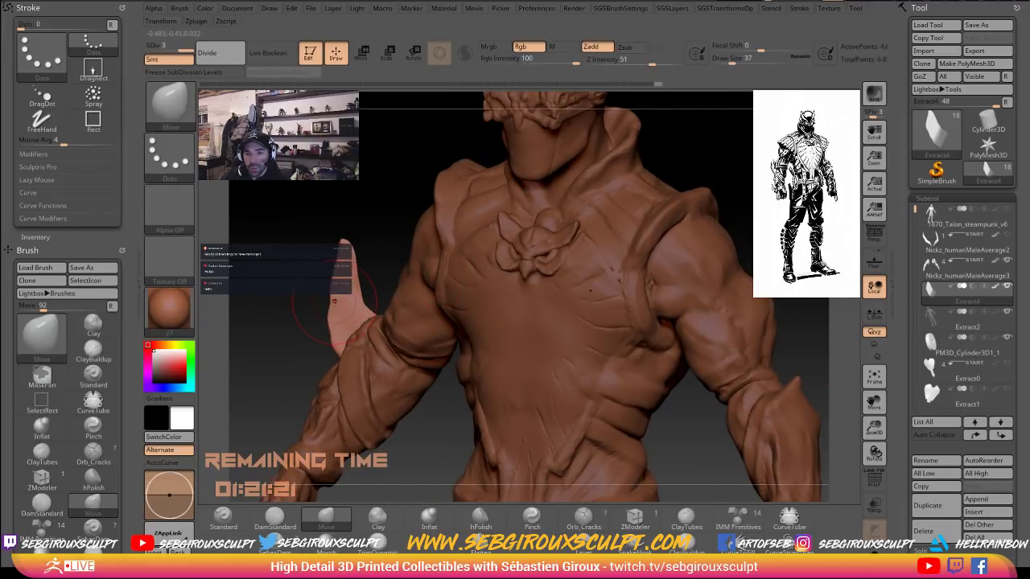
drag(276, 372, 323, 358)
key(space)
mouse_move(325, 302)
mouse_down()
mouse_move(330, 341)
mouse_move(328, 296)
mouse_up()
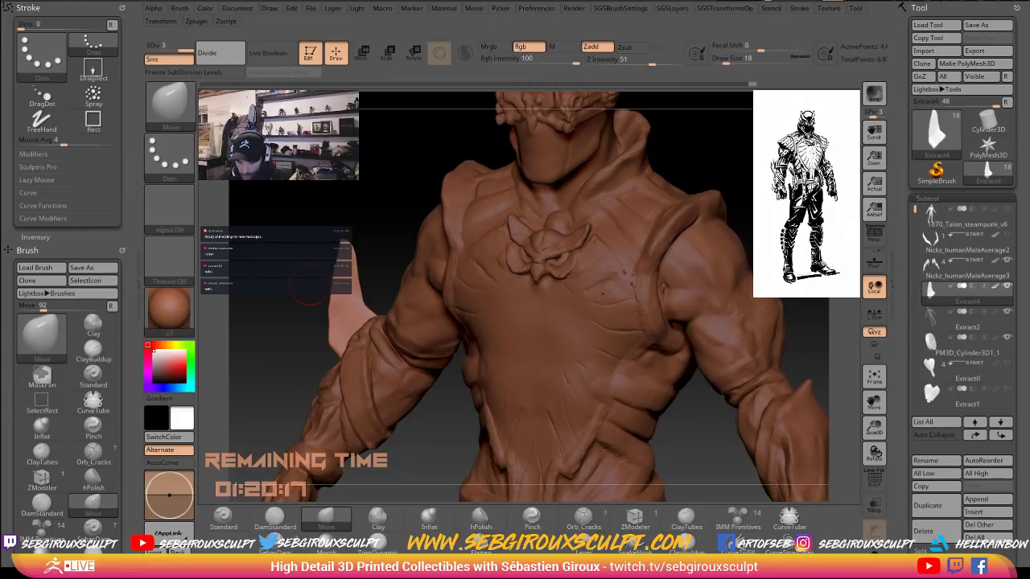
key(ctrl+s)
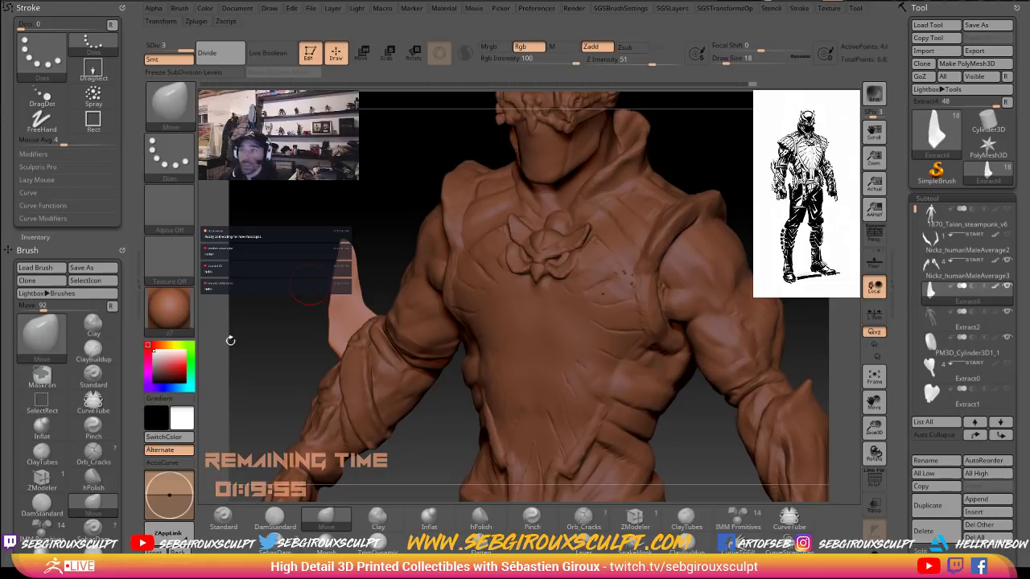
Bring the browser showing polysculpt.com into view, dismiss the notification request and open the "Concours Soyez Créatifs" article.
drag(1029, 194, 321, 111)
double_click(321, 110)
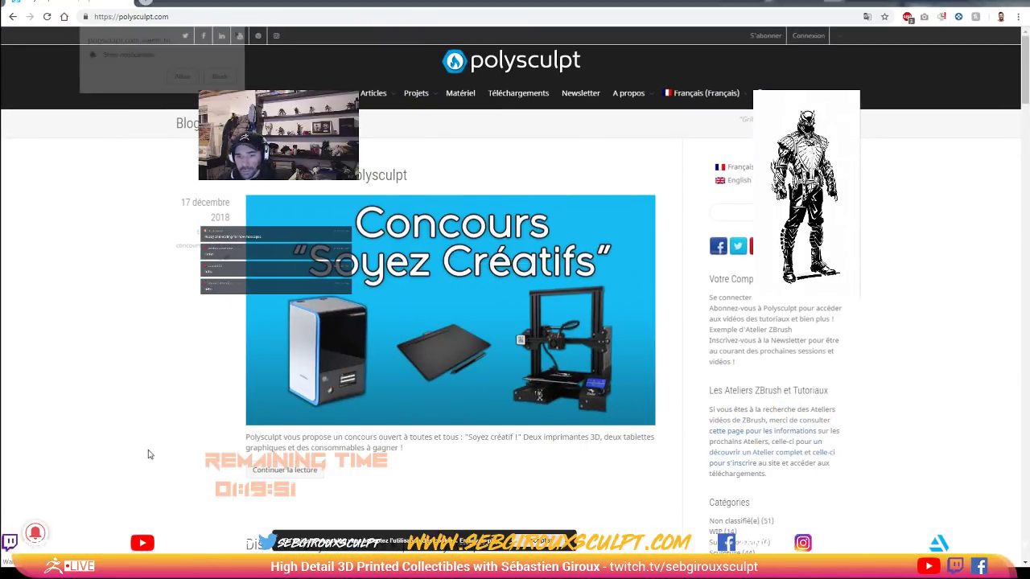
scroll(185, 228, down, 1)
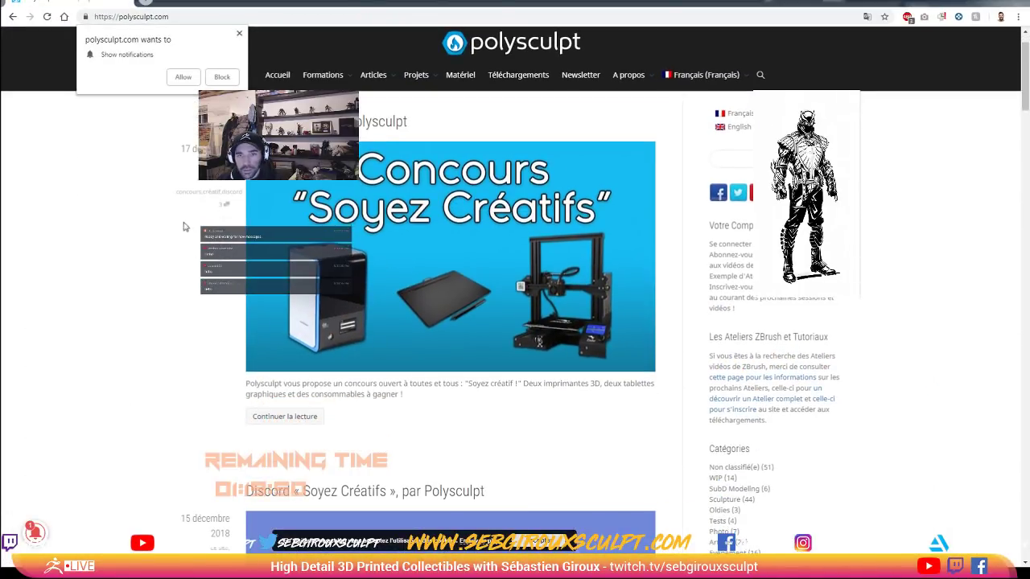
click(238, 34)
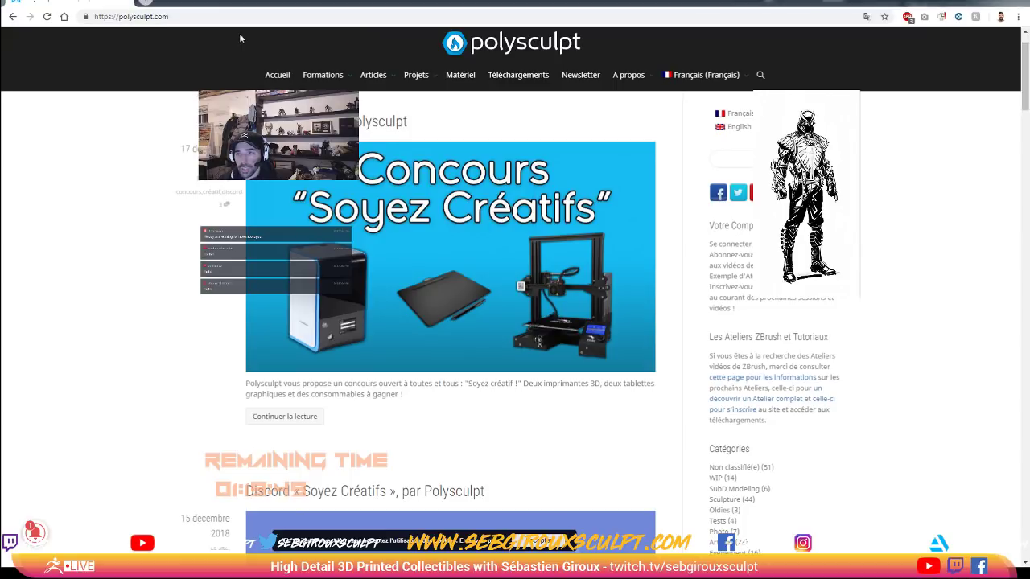
click(286, 422)
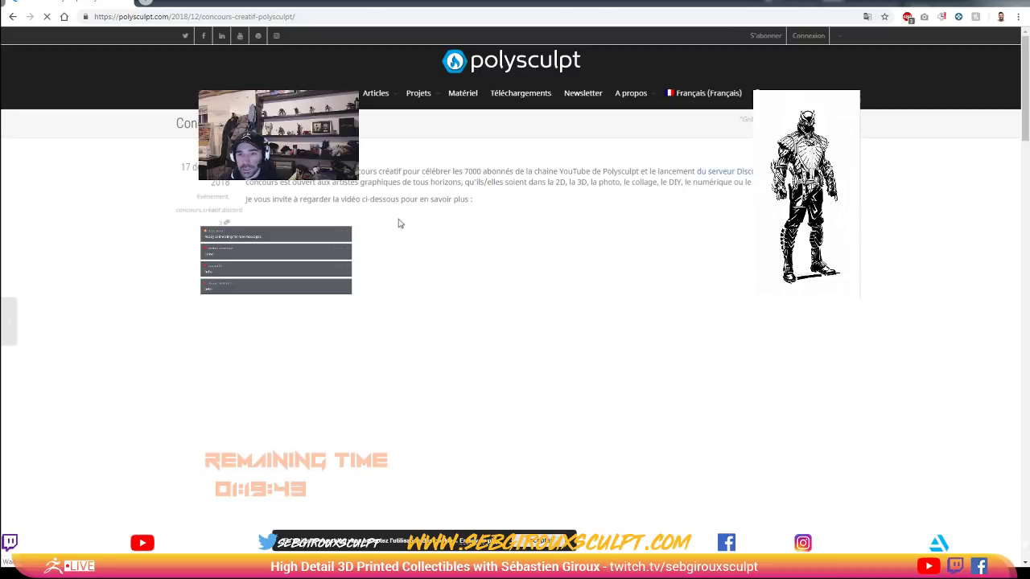
Look through the contest article's prizes, entry rules, sponsors and comments, and return to ZBrush.
scroll(272, 264, down, 4)
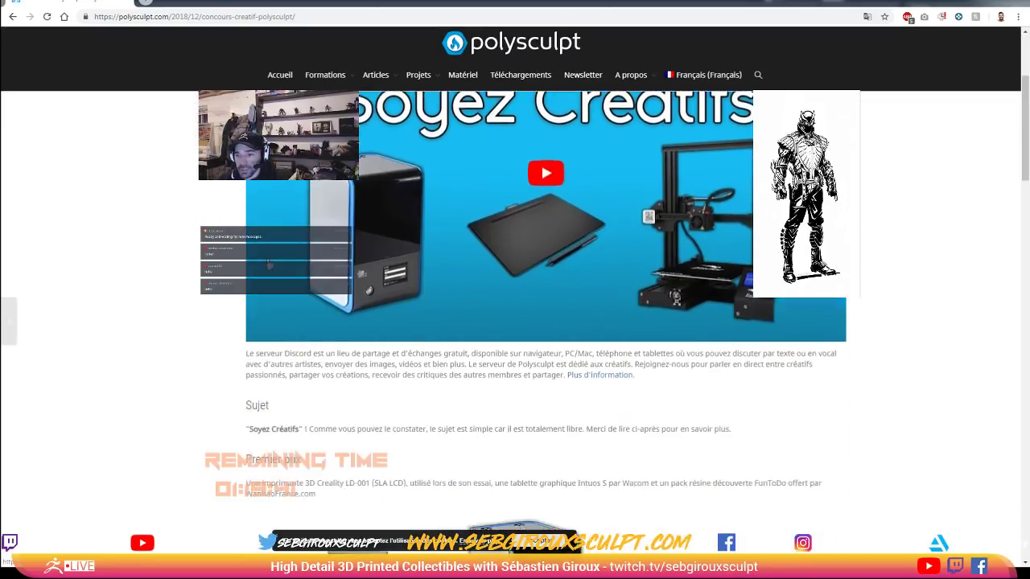
scroll(269, 265, down, 3)
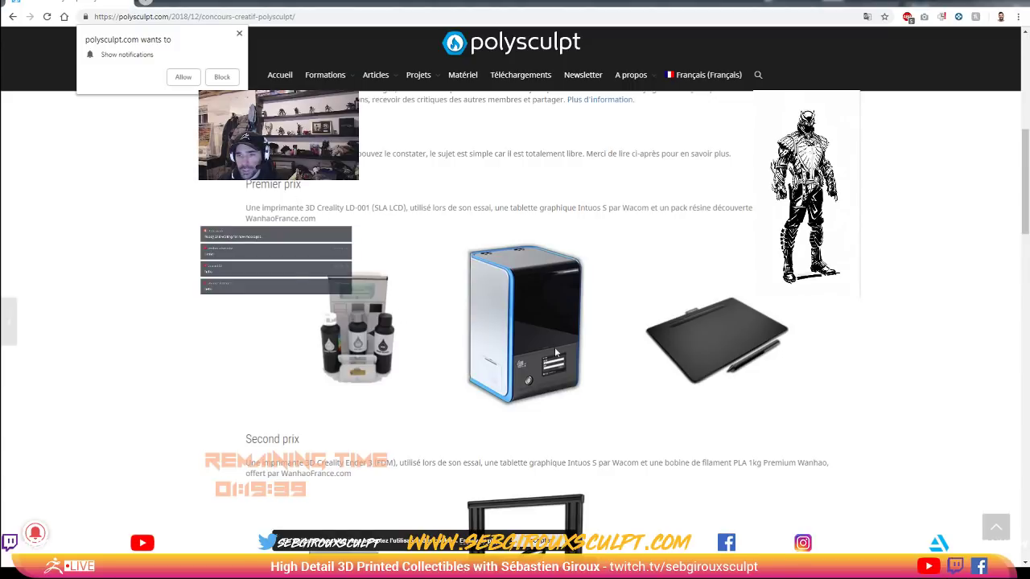
scroll(555, 351, down, 3)
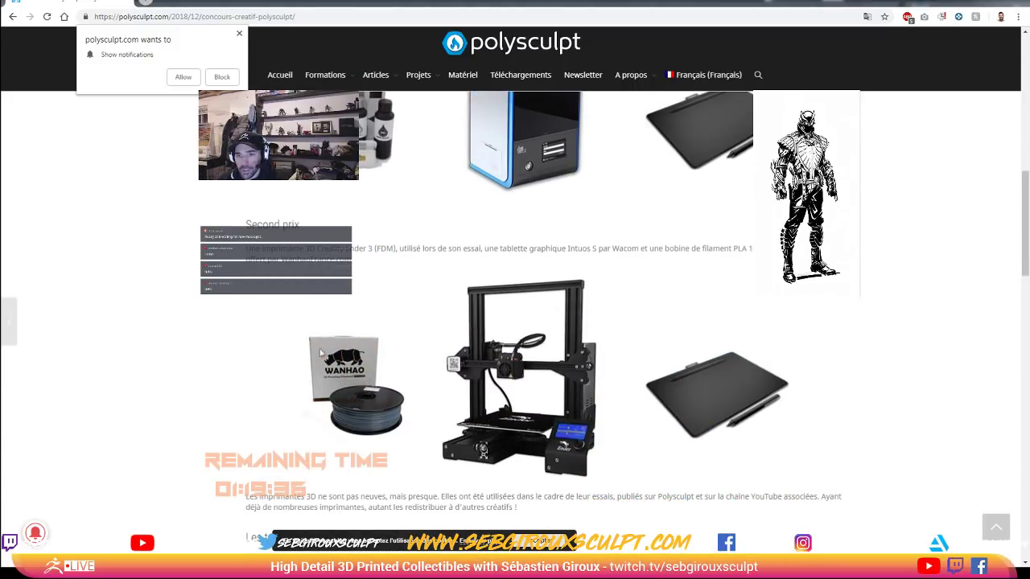
scroll(320, 354, down, 4)
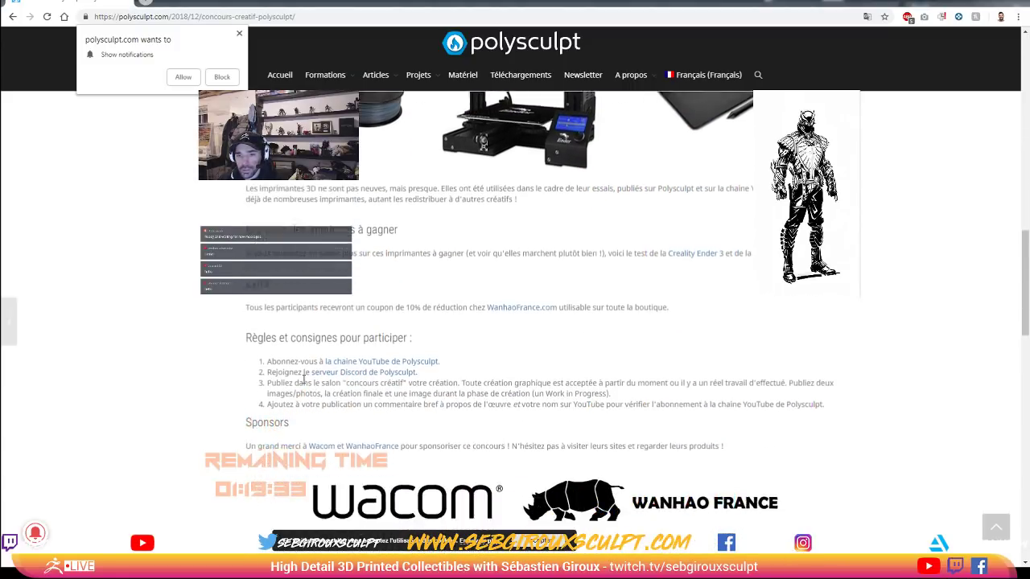
scroll(304, 378, down, 3)
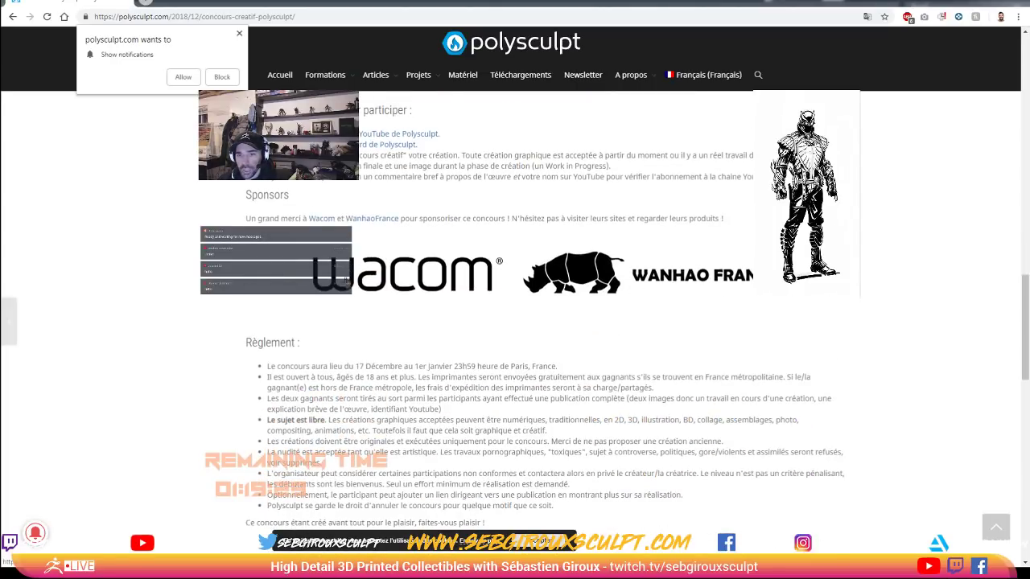
scroll(395, 371, down, 5)
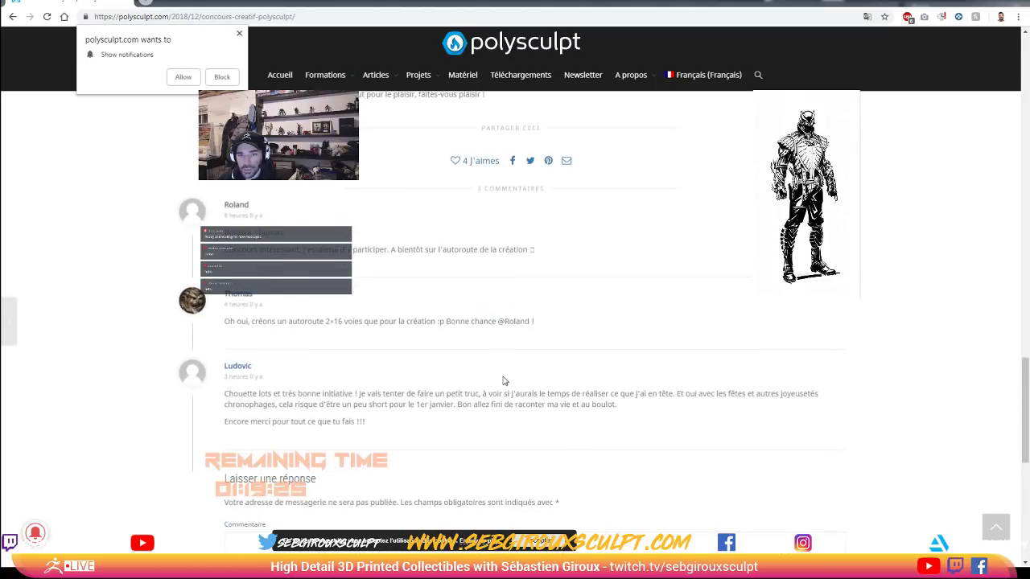
scroll(503, 380, up, 15)
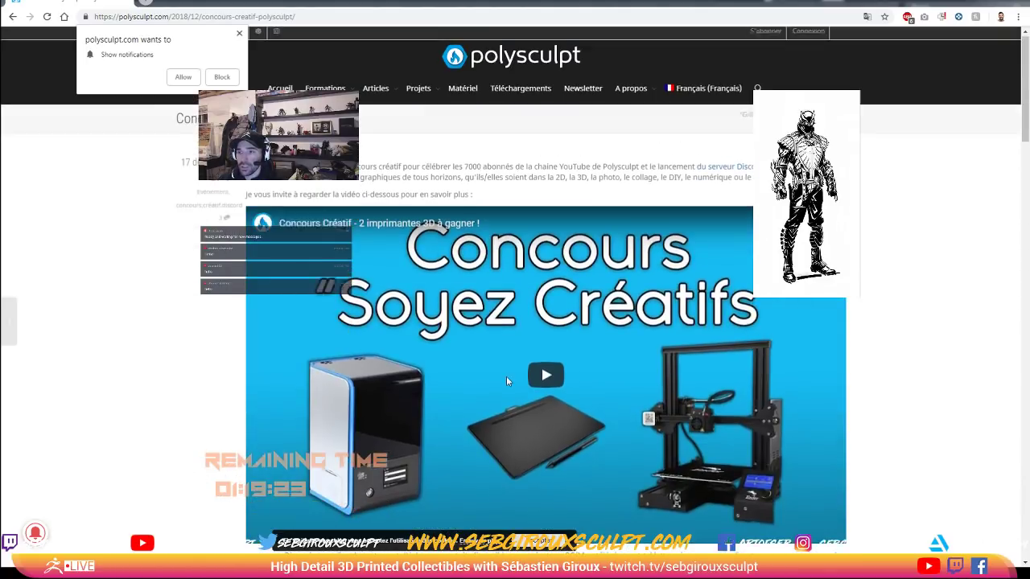
mouse_move(694, 3)
mouse_down()
mouse_move(688, 44)
mouse_move(1028, 22)
mouse_move(1029, 64)
mouse_up()
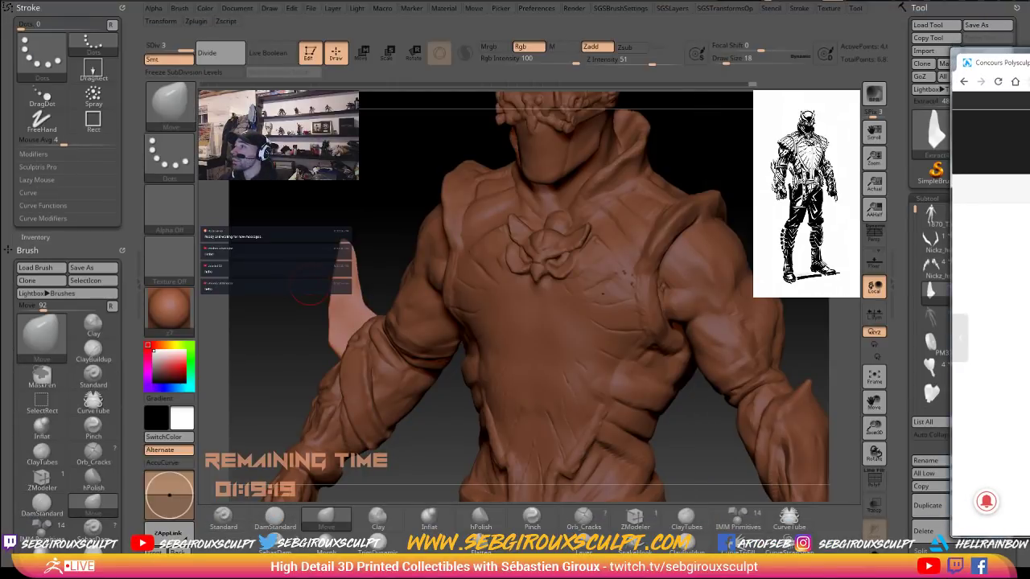
click(631, 477)
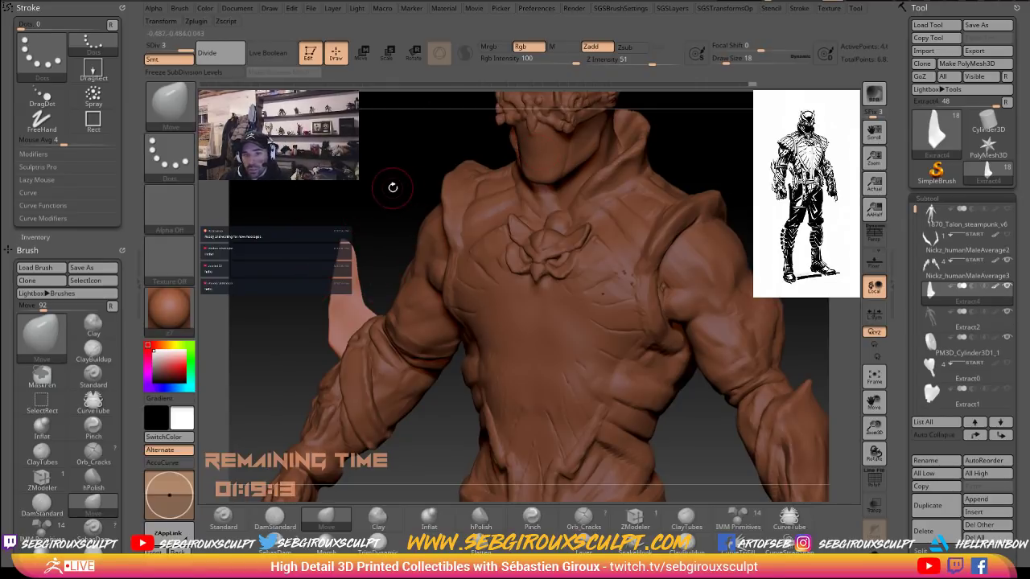
Bend the spike along the upper arm in side view with the Move brush, using draw sizes of 68 and 37.
mouse_move(383, 189)
mouse_down()
mouse_move(323, 332)
mouse_move(435, 264)
mouse_move(515, 261)
mouse_up()
mouse_move(366, 233)
mouse_down()
mouse_move(387, 234)
mouse_move(341, 243)
mouse_up()
key(space)
drag(352, 294, 358, 292)
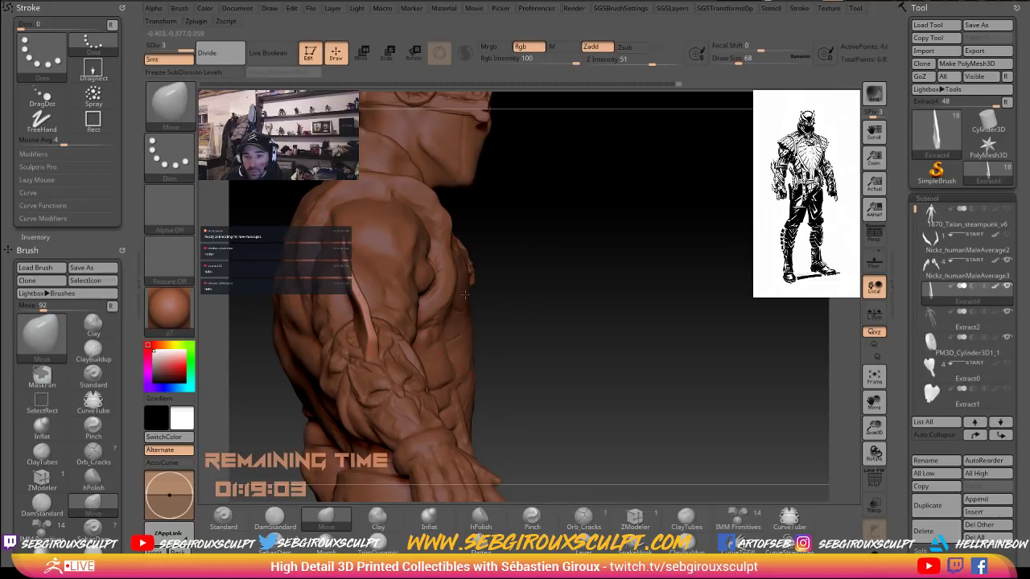
drag(500, 298, 460, 298)
key(space)
drag(356, 288, 370, 333)
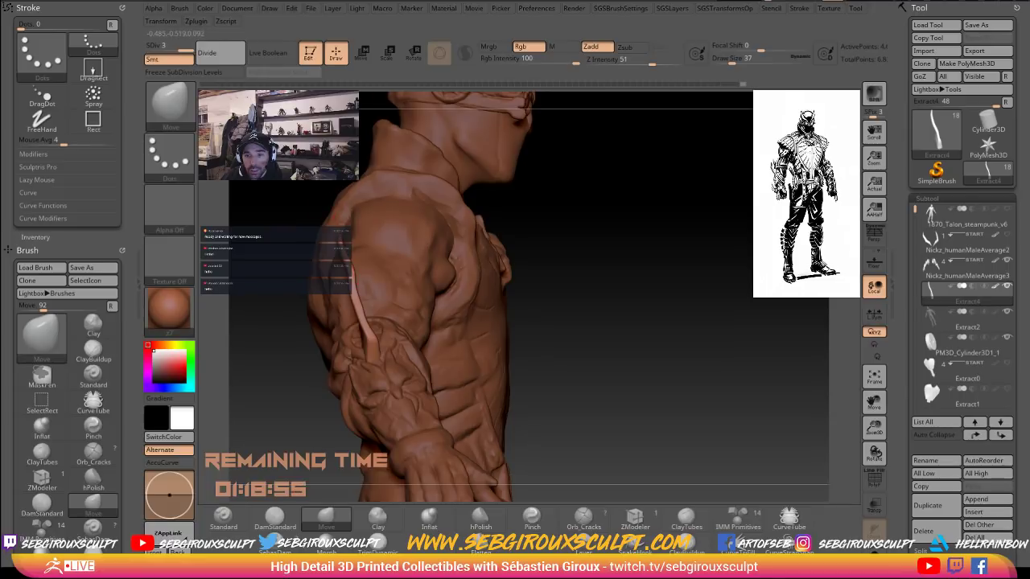
Refine the spike's upper tip from the side with small Move brush adjustments at draw size 23.
right_drag(346, 283, 354, 283)
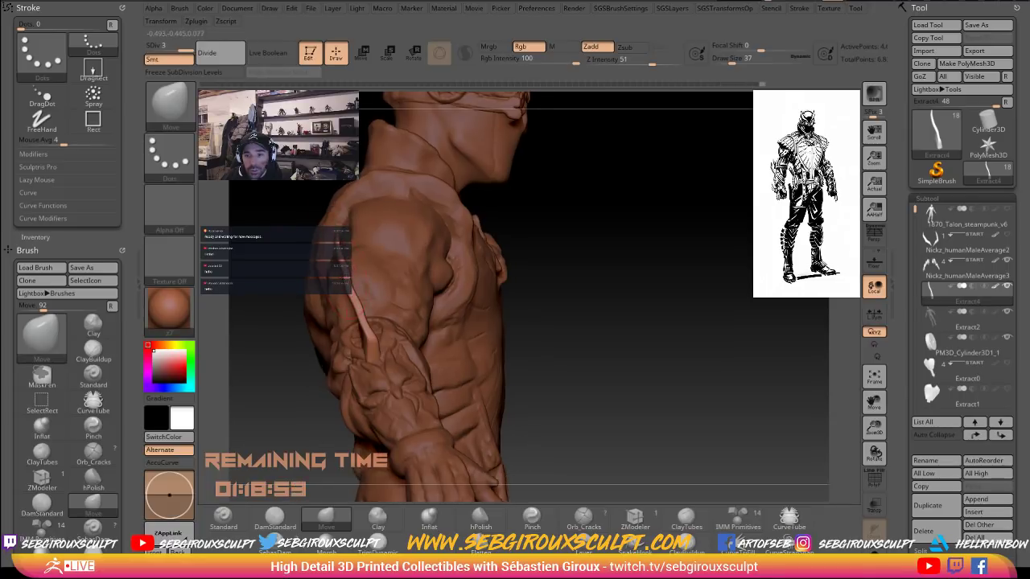
key(space)
mouse_move(354, 290)
mouse_down()
mouse_move(344, 290)
mouse_move(354, 293)
mouse_up()
drag(350, 288, 354, 287)
mouse_move(620, 309)
mouse_down()
mouse_move(409, 237)
mouse_move(308, 285)
mouse_up()
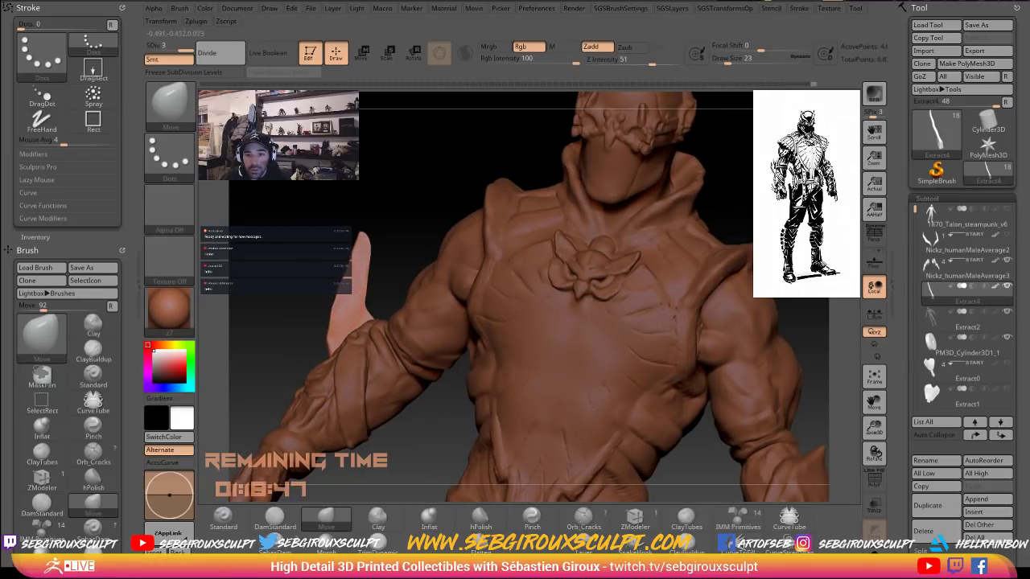
Stretch the spike's tip upward and inward into a longer, tapered horn with the Move brush.
key(space)
mouse_move(355, 248)
mouse_down()
mouse_move(426, 231)
mouse_move(371, 230)
mouse_move(354, 243)
mouse_move(394, 215)
mouse_up()
key(space)
mouse_move(331, 218)
mouse_down()
mouse_move(399, 220)
mouse_move(381, 218)
mouse_move(383, 238)
mouse_up()
key(space)
drag(508, 244, 427, 242)
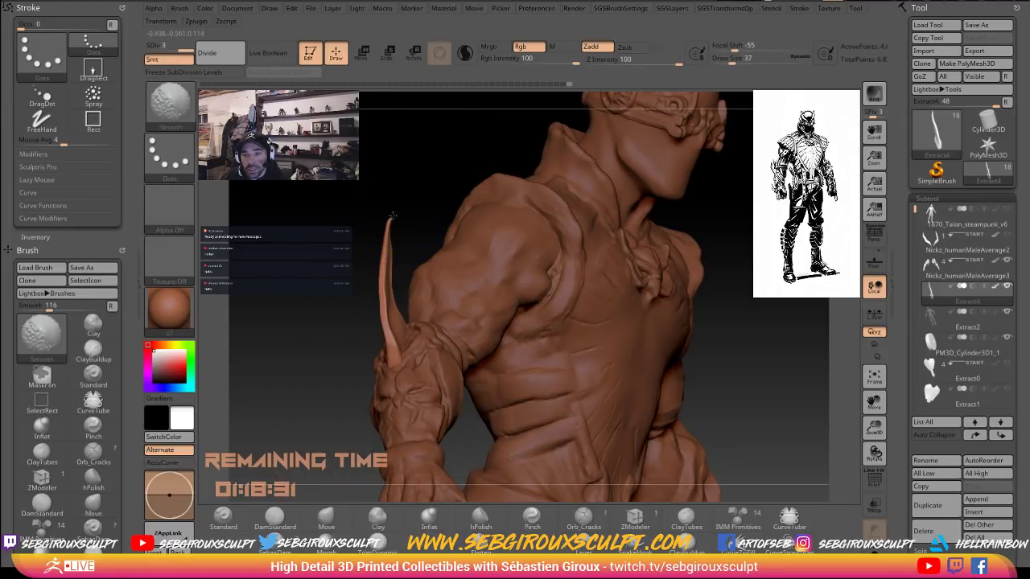
Smooth and sharpen the spike's tip, and push its lower outer edge outward with the Move brush, reducing the draw size to 17.
shift+drag(405, 203, 441, 204)
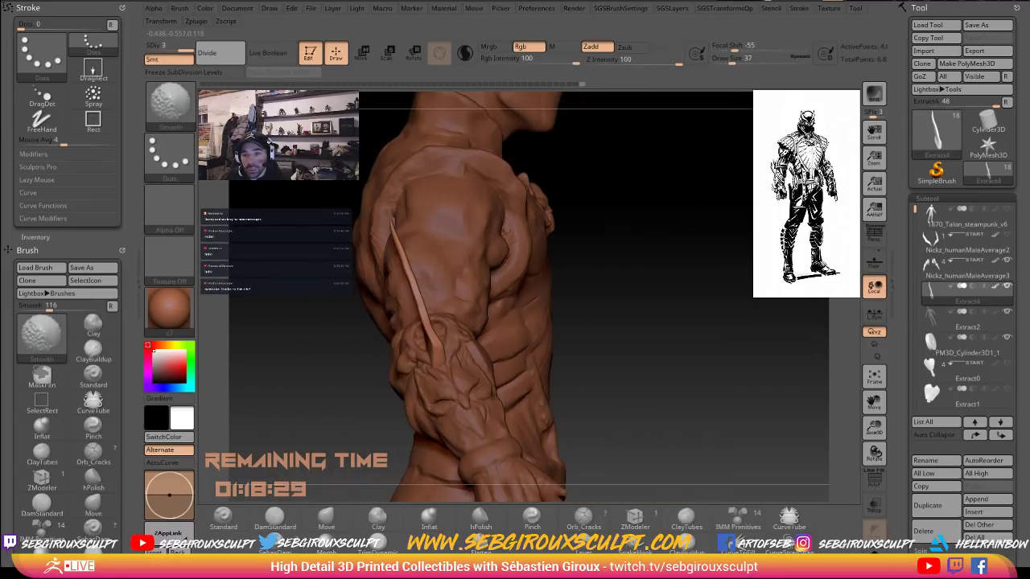
drag(646, 258, 565, 259)
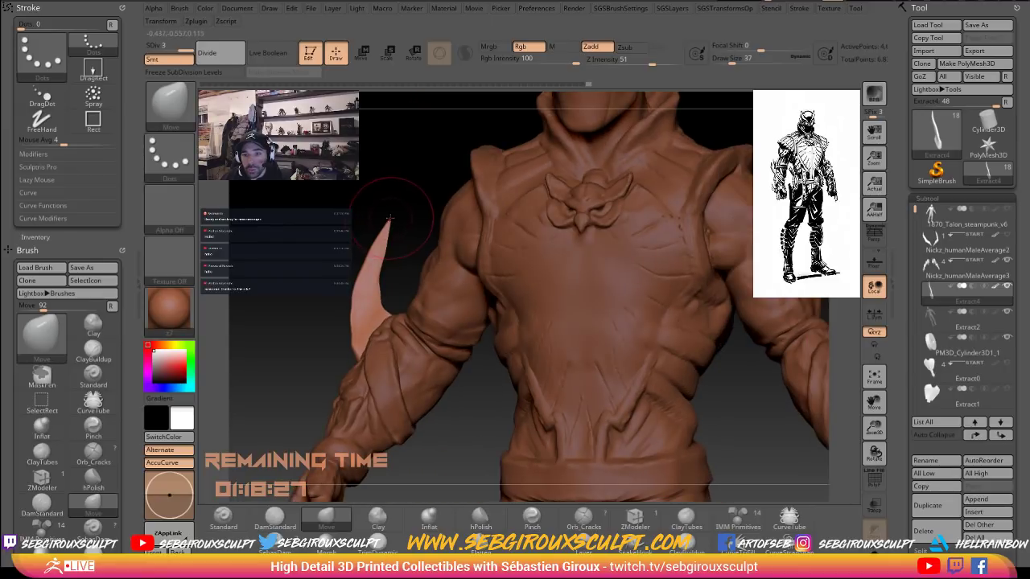
drag(391, 218, 397, 216)
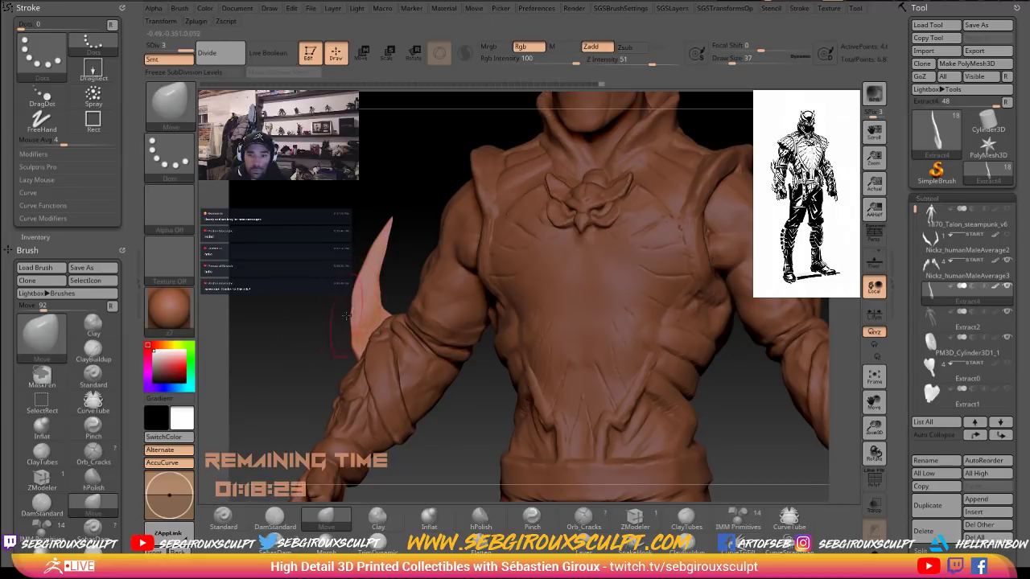
mouse_move(354, 308)
mouse_down()
mouse_move(340, 331)
mouse_move(351, 331)
mouse_move(353, 352)
mouse_move(346, 323)
mouse_move(351, 342)
mouse_up()
key(space)
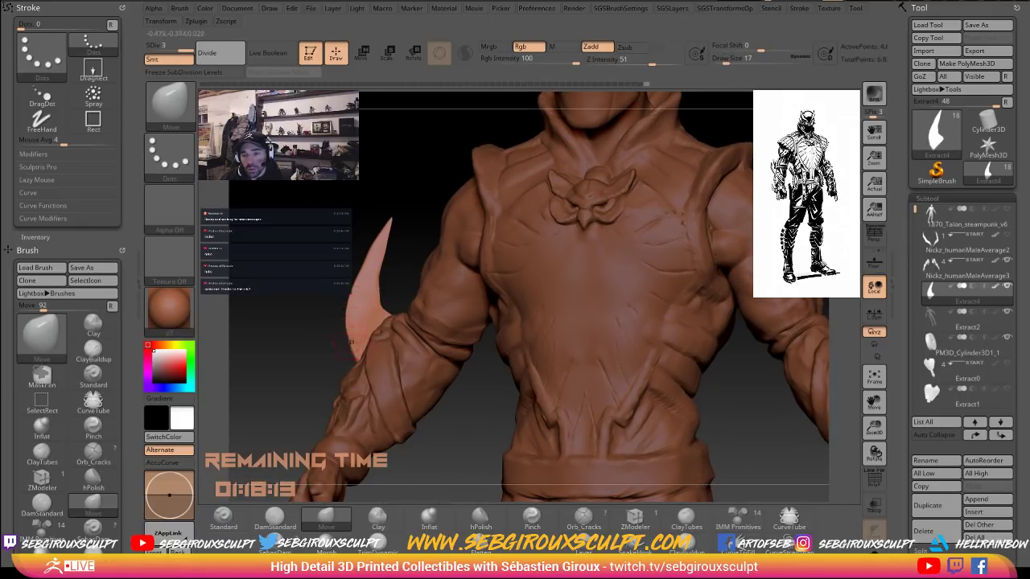
Adjust the spike's curve from behind with the Move brush at draw size 46, and pull its tip further up at draw size 18.
mouse_move(329, 283)
mouse_down()
mouse_move(386, 294)
mouse_move(382, 305)
mouse_move(391, 289)
mouse_move(348, 277)
mouse_move(399, 264)
mouse_up()
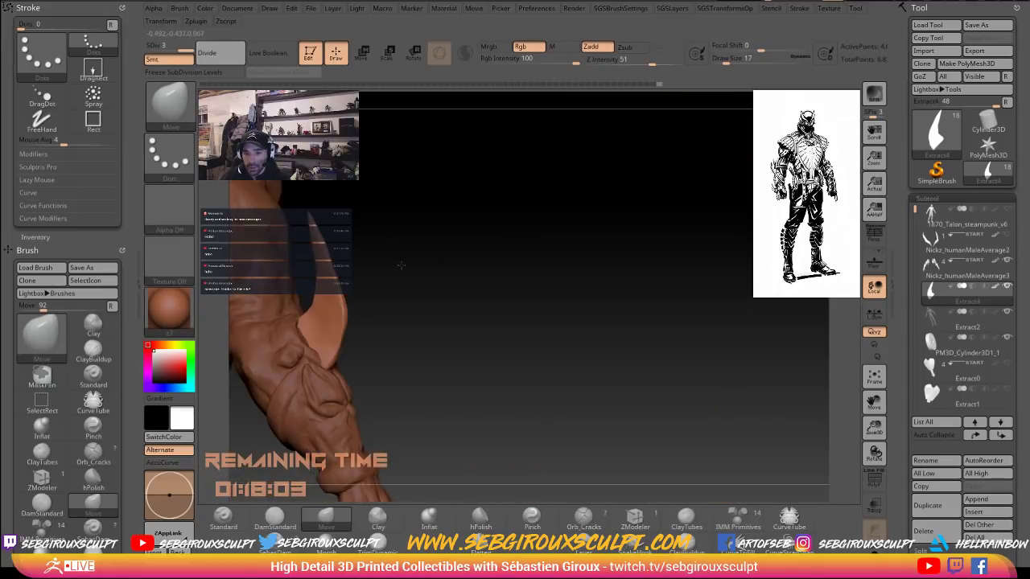
key(space)
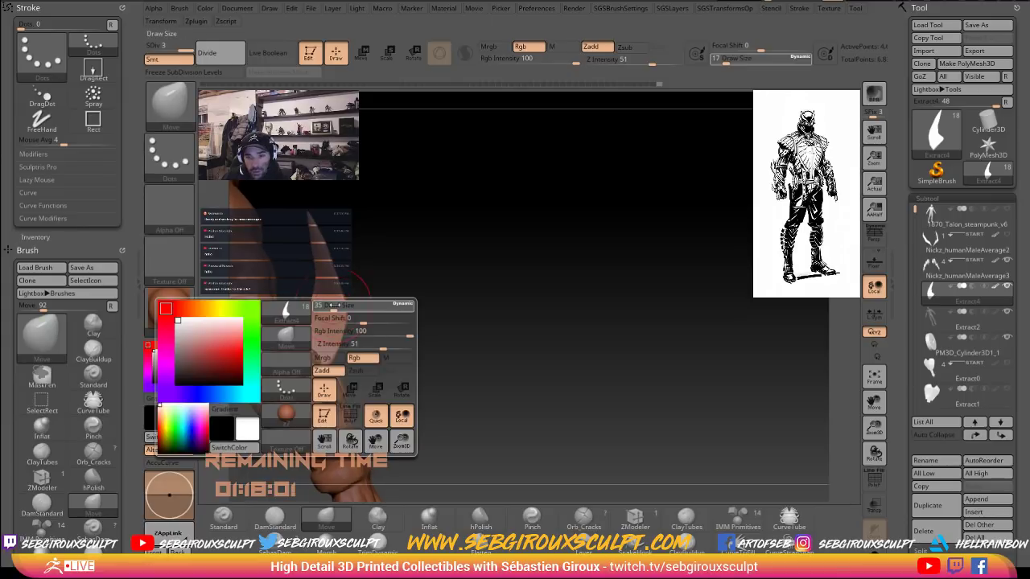
drag(328, 307, 367, 321)
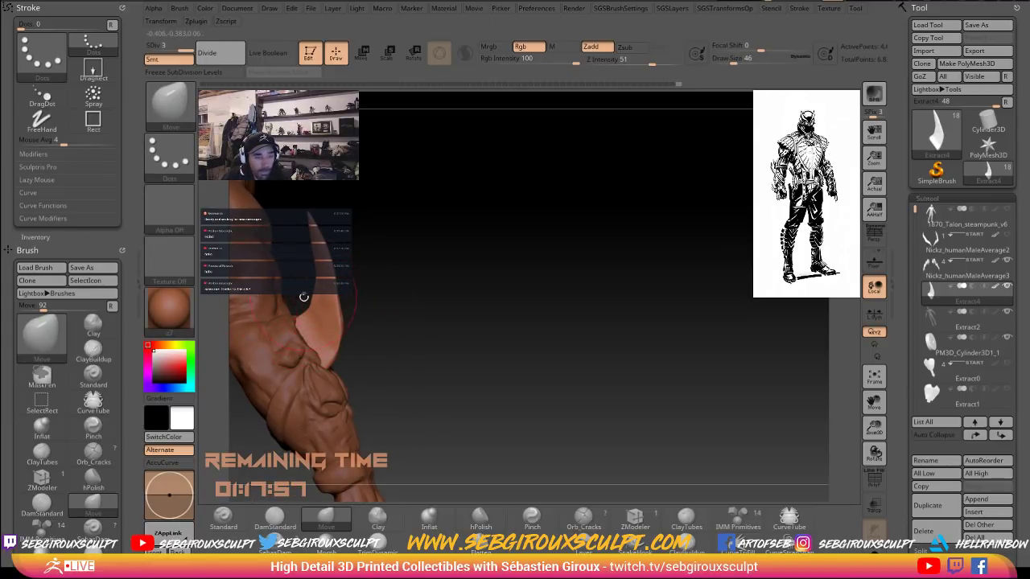
key(space)
drag(319, 229, 304, 202)
drag(362, 233, 354, 233)
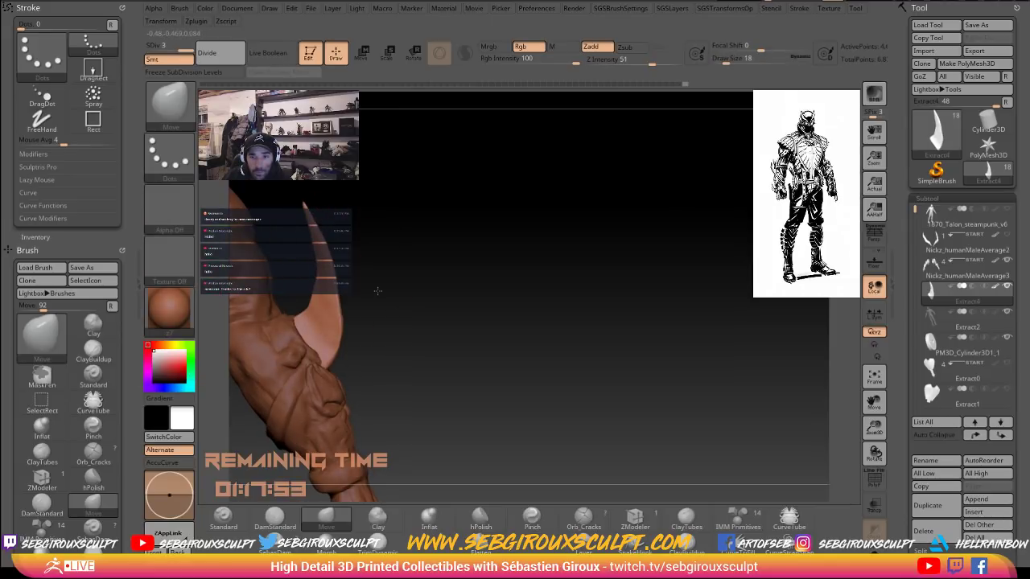
Shift the spike's middle section with the Move brush at draw size 59 and check its side profile.
mouse_move(377, 291)
mouse_down()
mouse_move(272, 287)
mouse_move(272, 224)
mouse_move(263, 228)
mouse_move(274, 259)
mouse_move(317, 248)
mouse_move(308, 280)
mouse_move(318, 275)
mouse_move(301, 246)
mouse_move(386, 233)
mouse_up()
key(space)
key(space)
mouse_move(322, 245)
mouse_down()
mouse_move(309, 246)
mouse_move(320, 259)
mouse_up()
drag(377, 276, 338, 276)
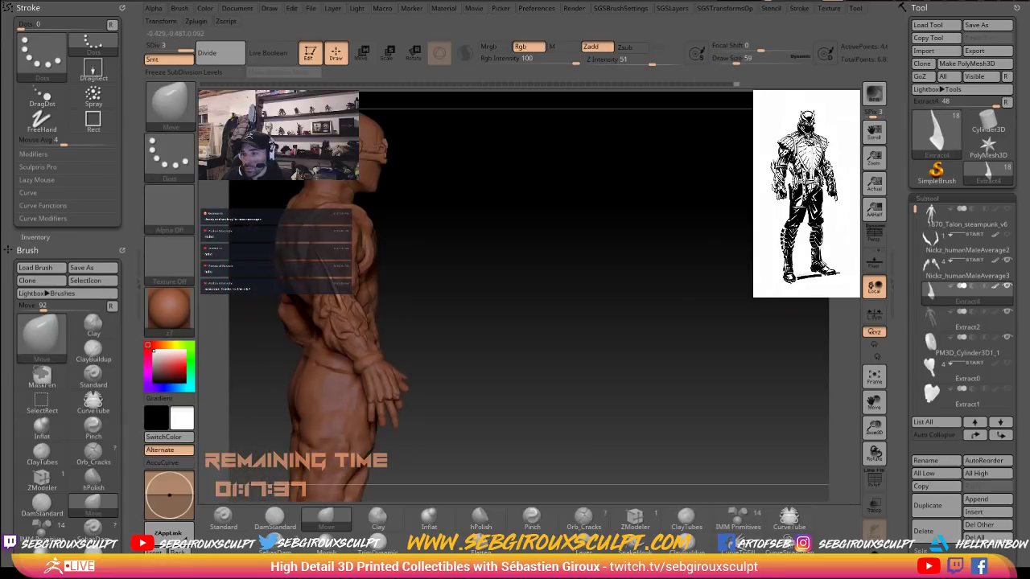
Hide the Extract2 body subtool to isolate the arms and spike.
mouse_move(997, 275)
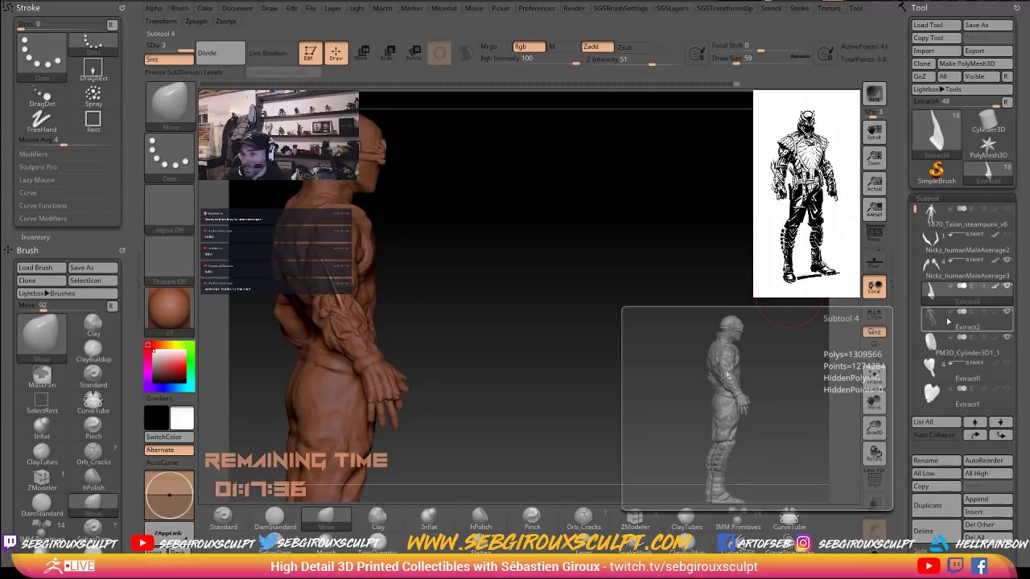
click(1009, 313)
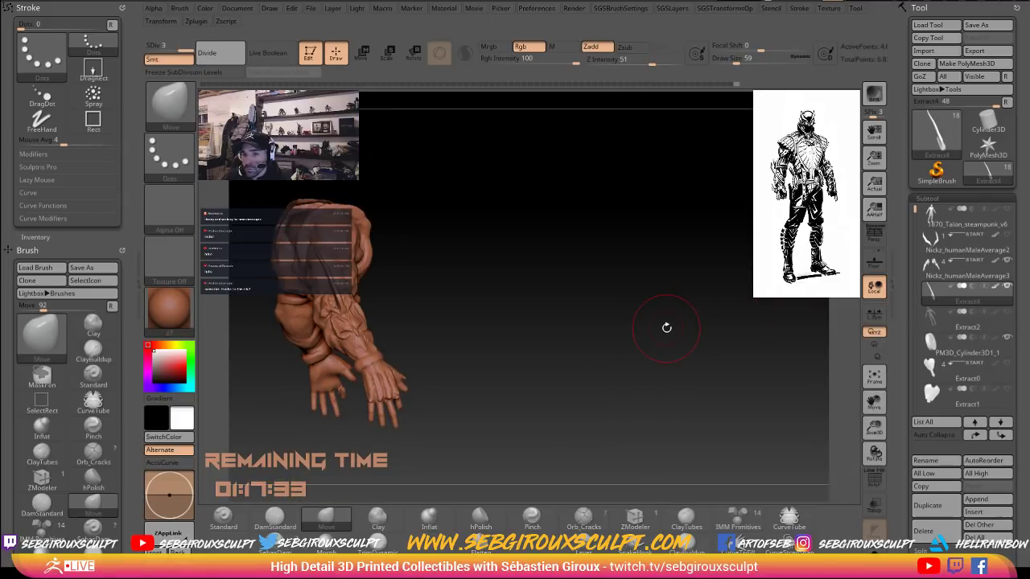
mouse_move(666, 328)
mouse_down()
mouse_move(685, 312)
mouse_move(681, 342)
mouse_up()
Reposition the upper part of the spike with the Move brush at draw size 31, and turn on AccuCurve.
drag(284, 260, 250, 283)
key(space)
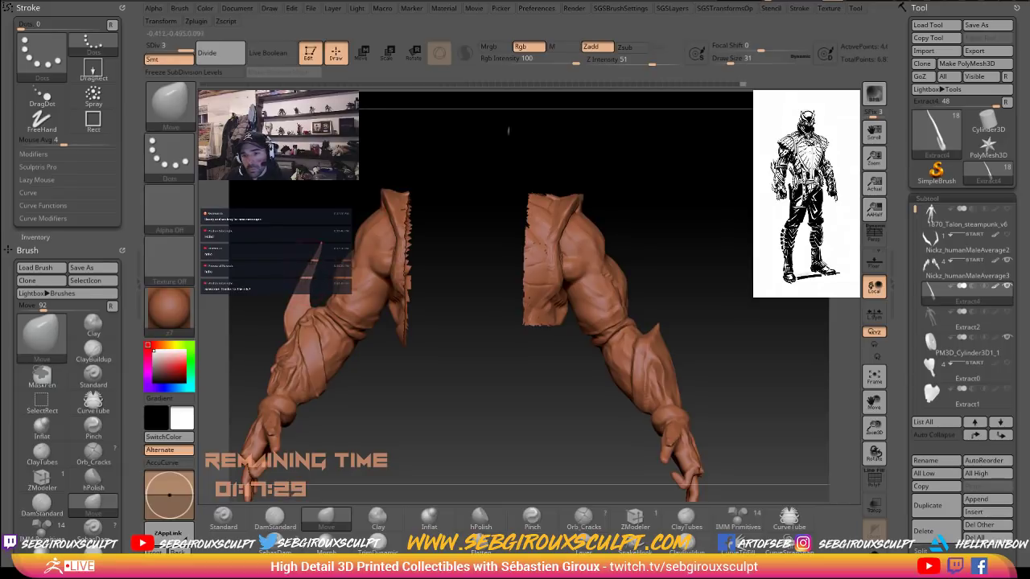
drag(302, 245, 315, 245)
drag(524, 137, 544, 127)
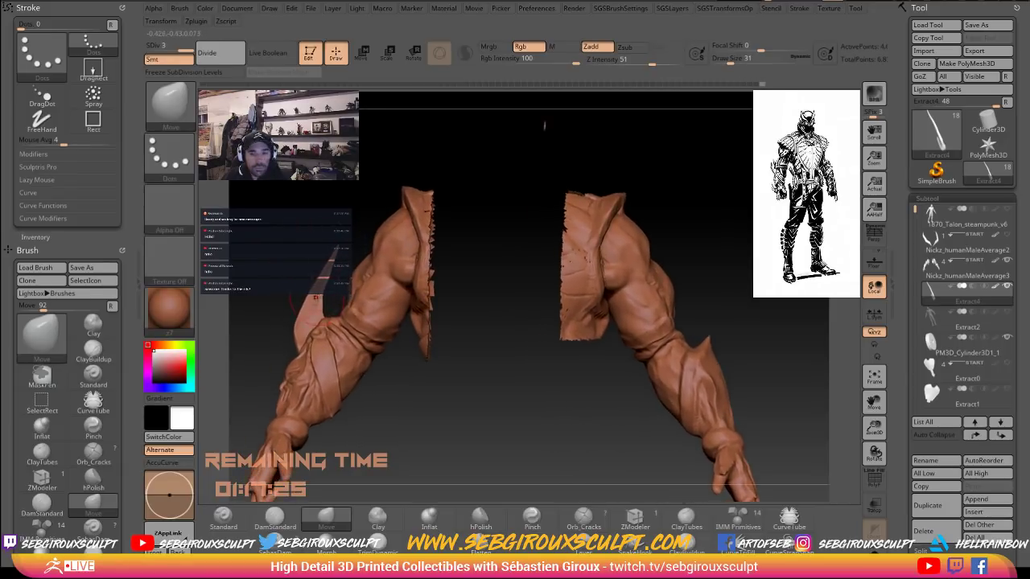
key(a)
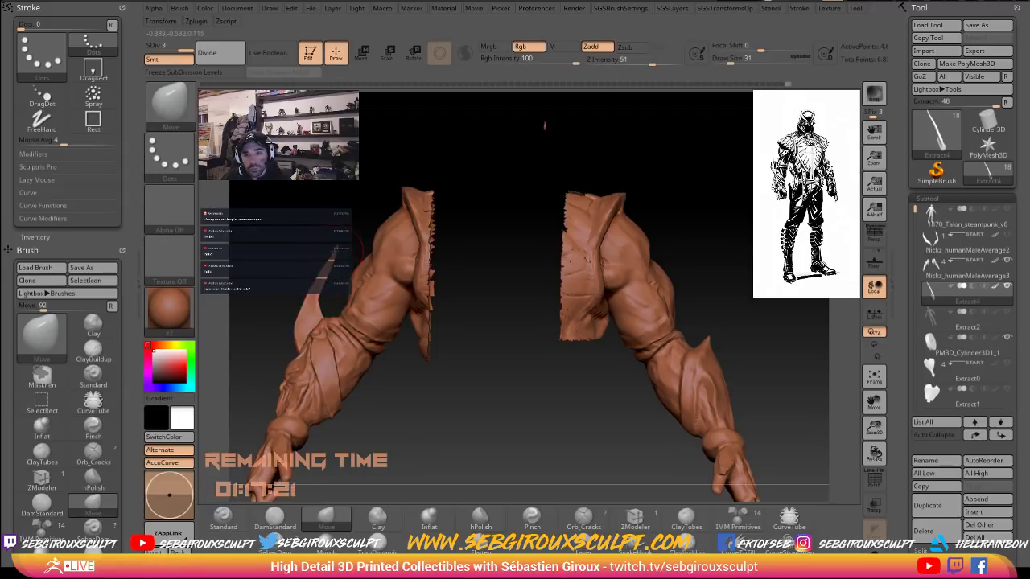
Smooth the upper part of the forearm spike and adjust its middle section with the Move brush at draw size 31.
key(shift)
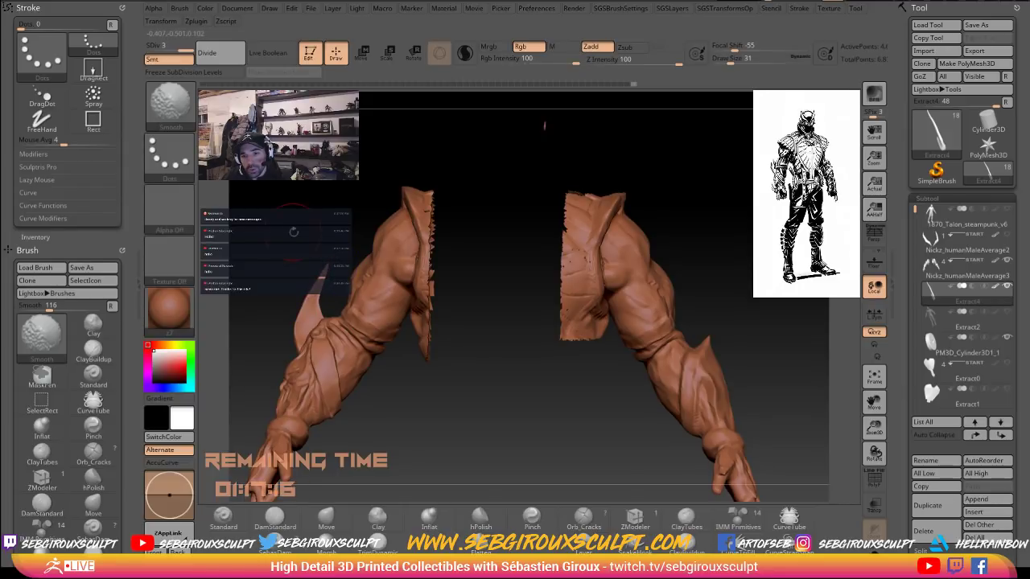
drag(293, 232, 324, 277)
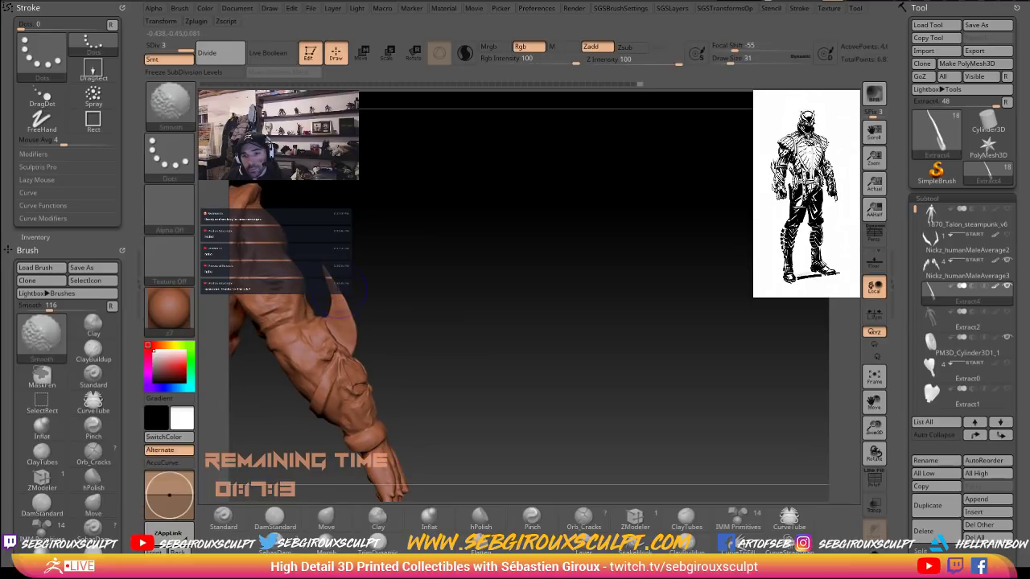
mouse_move(408, 317)
mouse_down()
mouse_move(311, 306)
mouse_move(292, 313)
mouse_move(302, 319)
mouse_move(273, 295)
mouse_up()
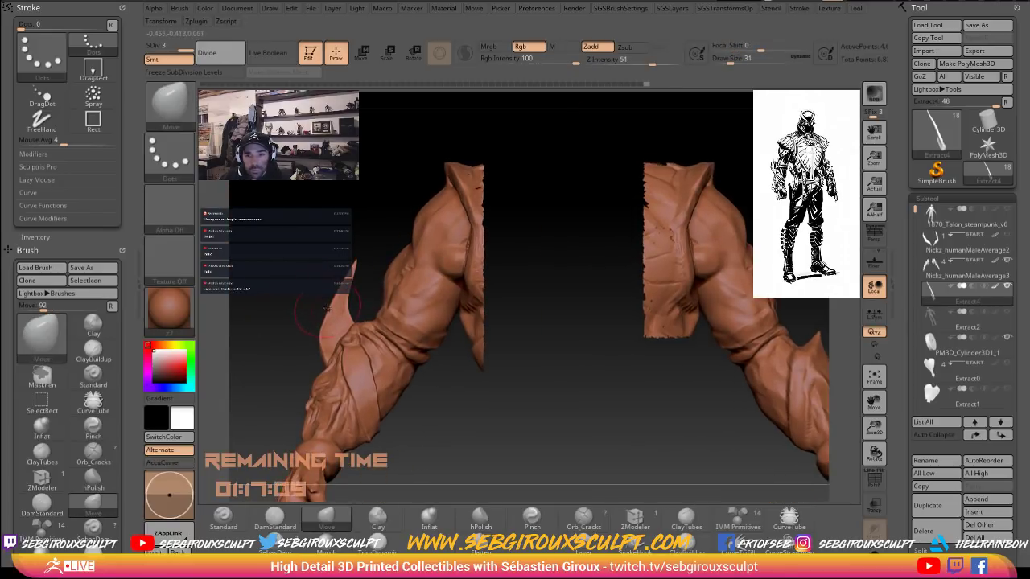
mouse_move(336, 312)
mouse_down()
mouse_move(326, 306)
mouse_move(339, 278)
mouse_up()
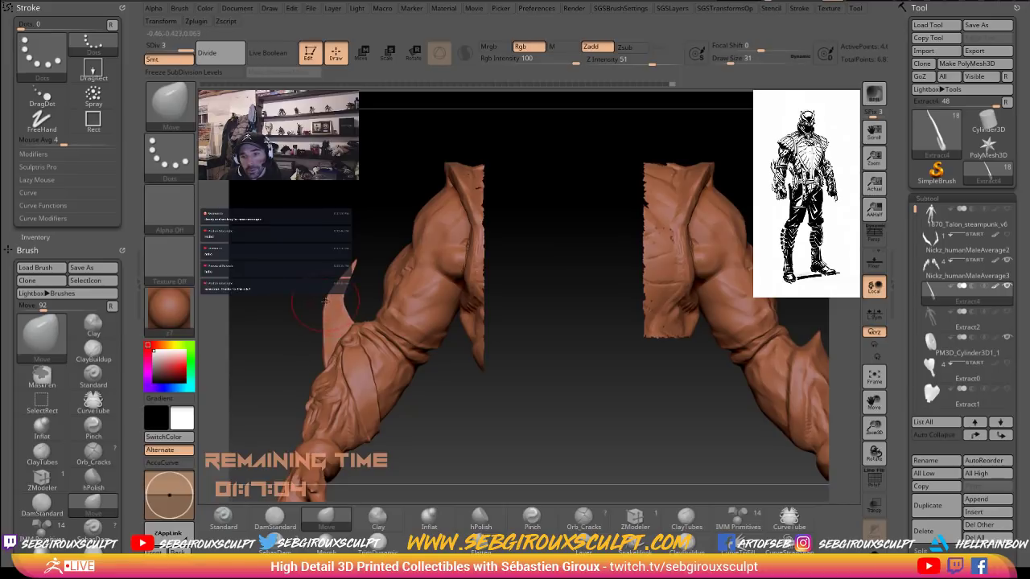
mouse_move(318, 299)
mouse_down()
mouse_move(333, 275)
mouse_move(289, 282)
mouse_move(348, 326)
mouse_move(337, 326)
mouse_move(338, 342)
mouse_up()
Shape a small pointed notch on the spike's inner edge with the Move brush at draw size 9, smoothing the blade around it.
key(space)
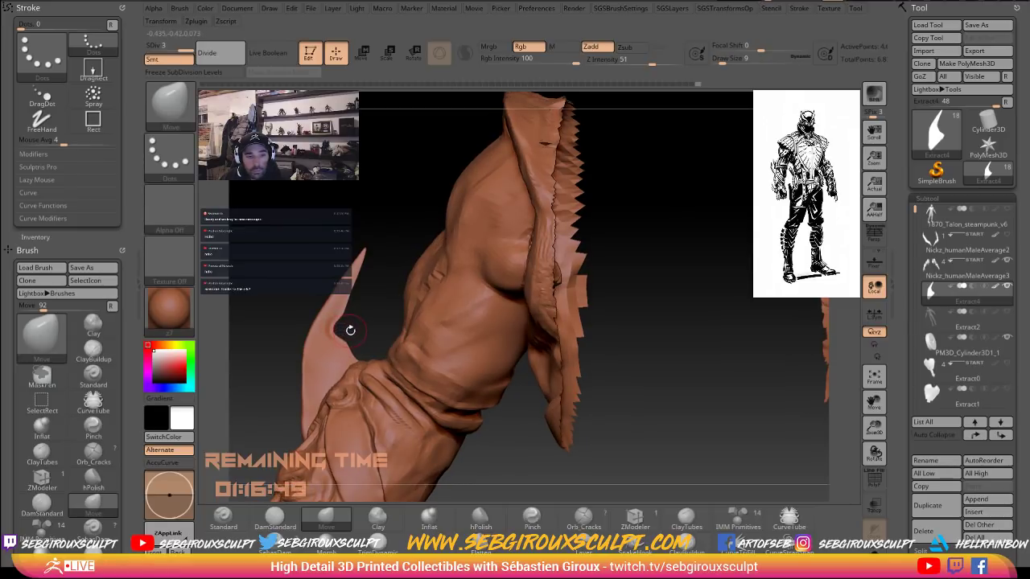
drag(357, 327, 358, 330)
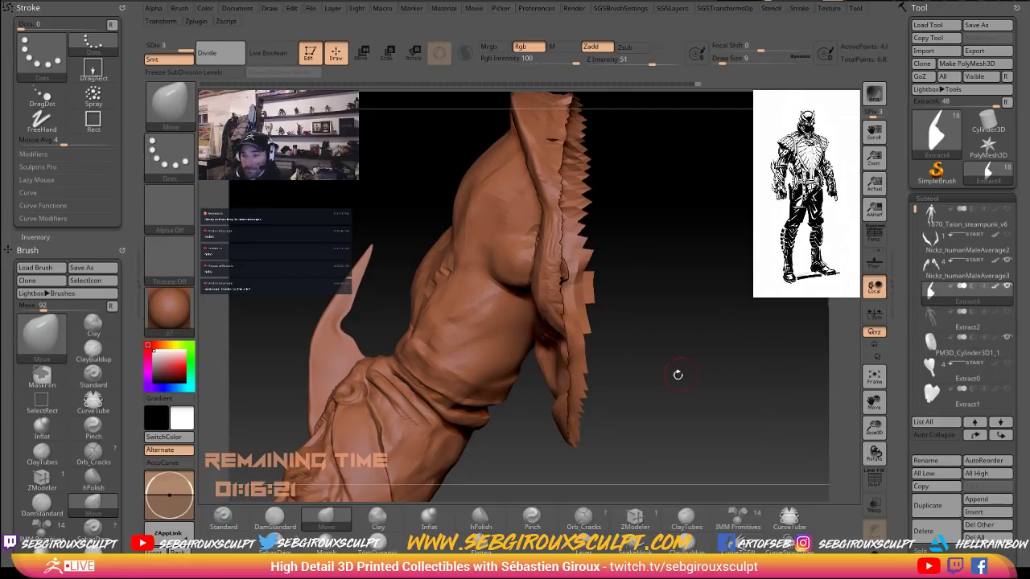
alt+drag(677, 375, 789, 264)
mouse_move(604, 432)
mouse_down()
mouse_move(661, 428)
mouse_move(594, 427)
mouse_up()
shift+drag(462, 213, 451, 208)
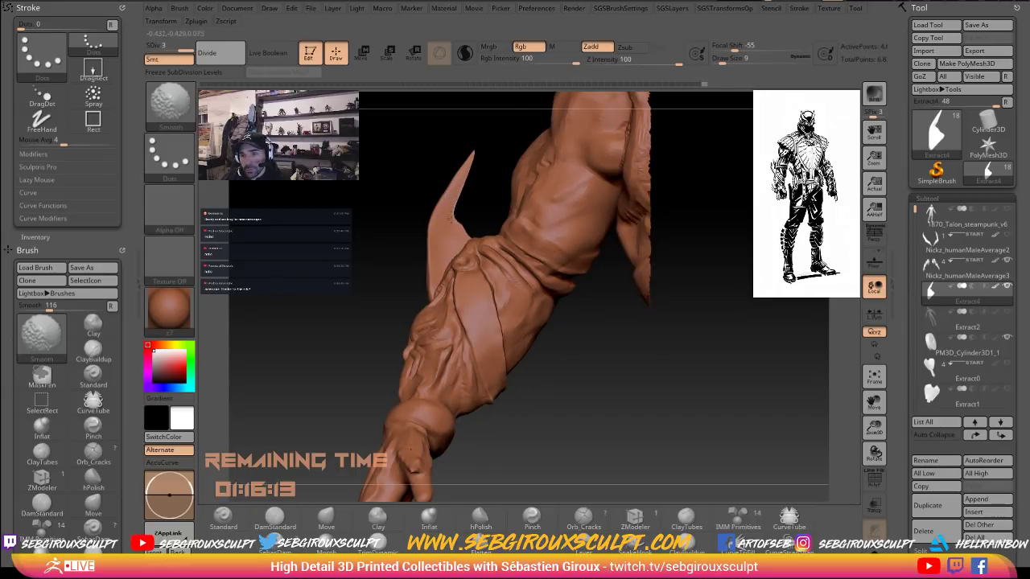
shift+drag(454, 192, 460, 245)
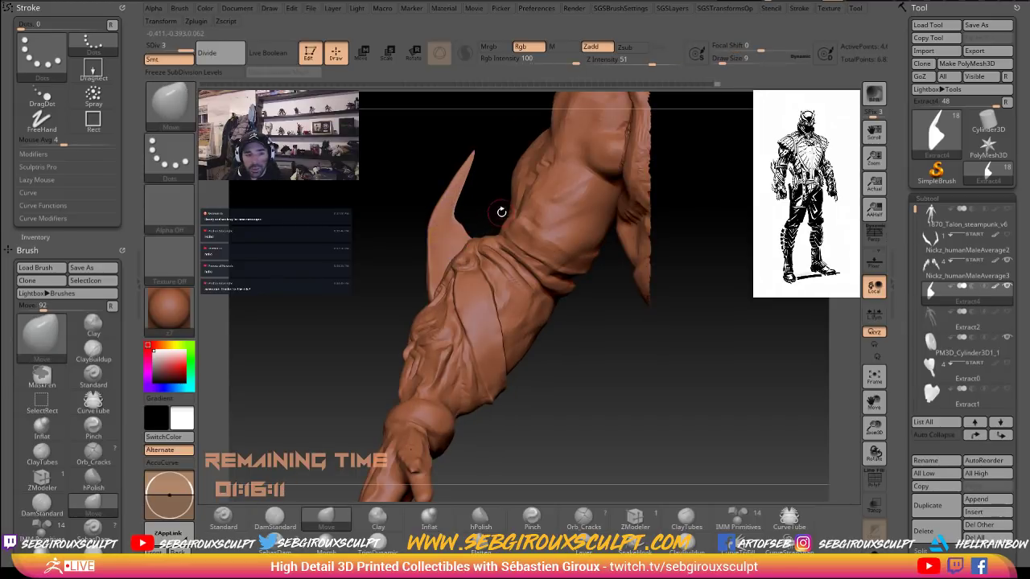
alt+drag(494, 204, 492, 230)
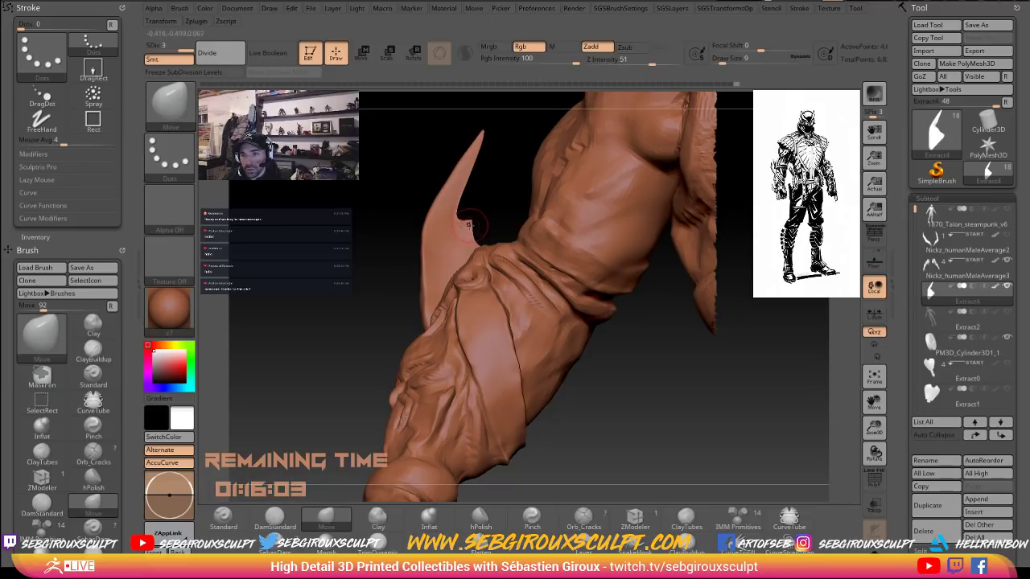
mouse_move(480, 224)
mouse_down()
mouse_move(517, 216)
mouse_move(491, 219)
mouse_up()
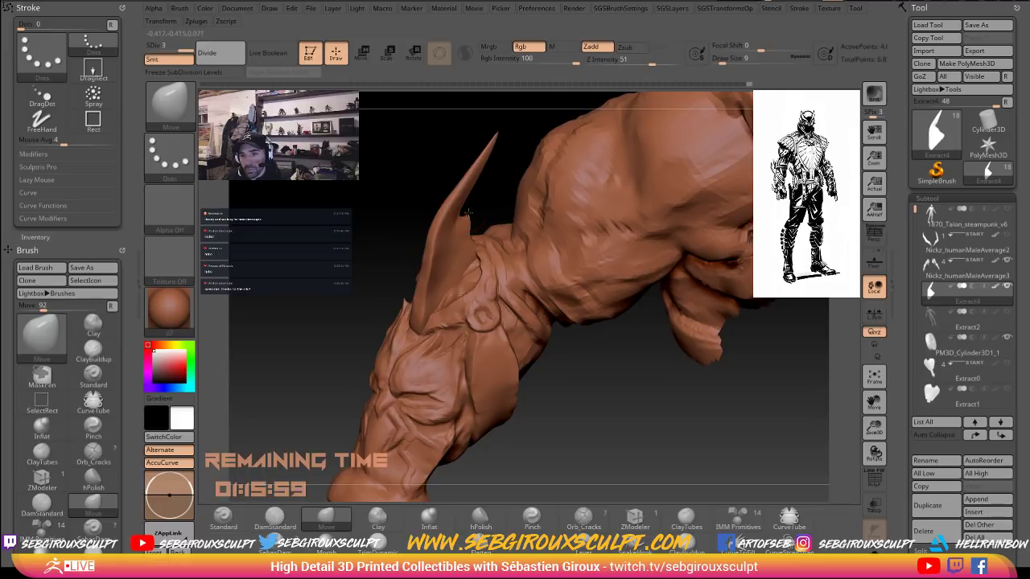
Adjust the whole spike with the Move brush at draw size 101, and refine its base from the front at draw size 31.
mouse_move(487, 207)
right_down()
mouse_move(469, 202)
mouse_move(465, 214)
mouse_move(478, 204)
mouse_move(445, 180)
right_up()
key(space)
drag(448, 186, 465, 185)
drag(465, 185, 472, 189)
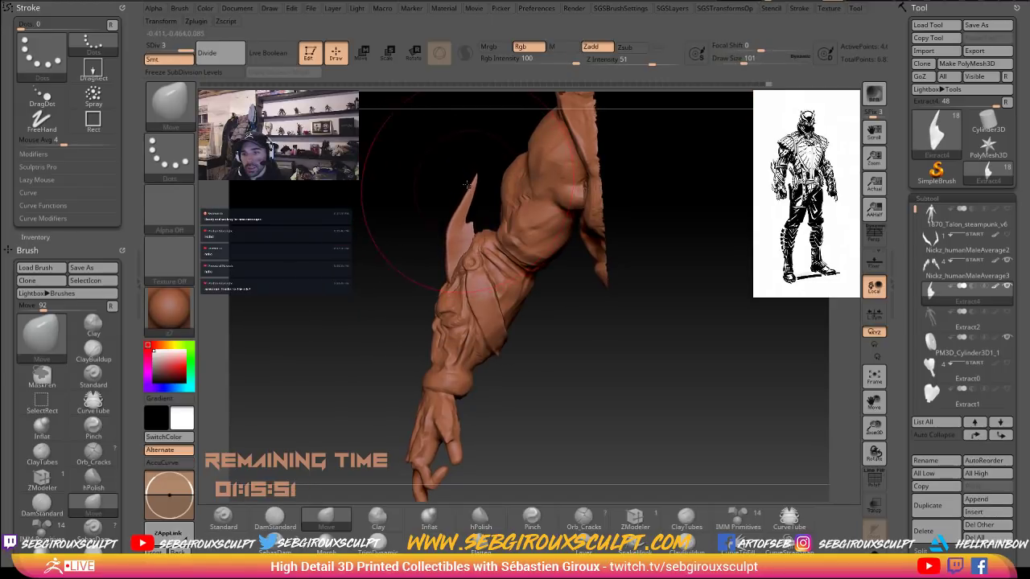
right_drag(472, 189, 476, 187)
drag(476, 187, 473, 185)
mouse_move(473, 185)
right_down()
mouse_move(461, 190)
mouse_move(500, 190)
mouse_move(452, 193)
right_up()
key(space)
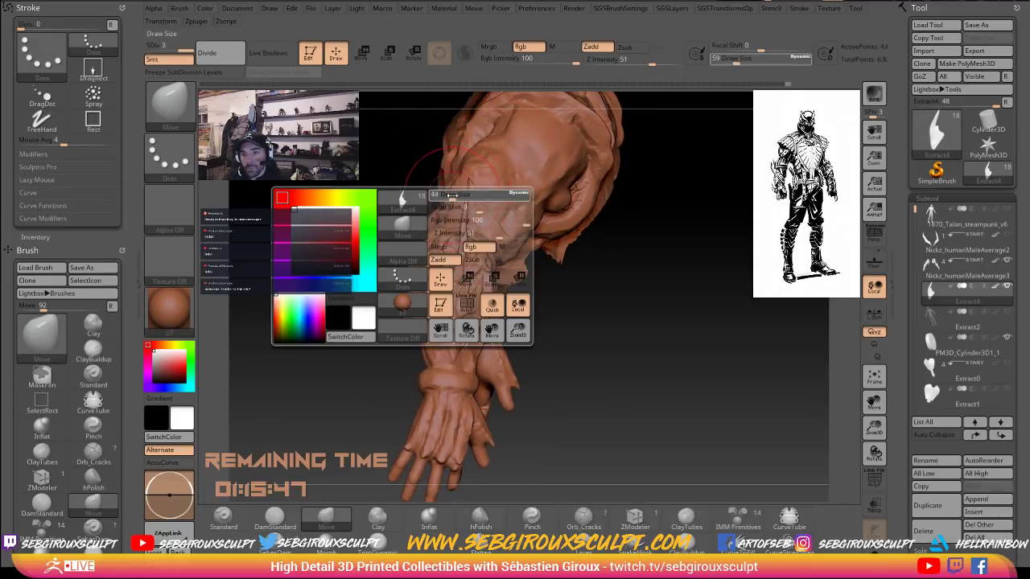
mouse_move(448, 194)
mouse_down()
mouse_move(432, 195)
mouse_move(464, 228)
mouse_move(460, 256)
mouse_up()
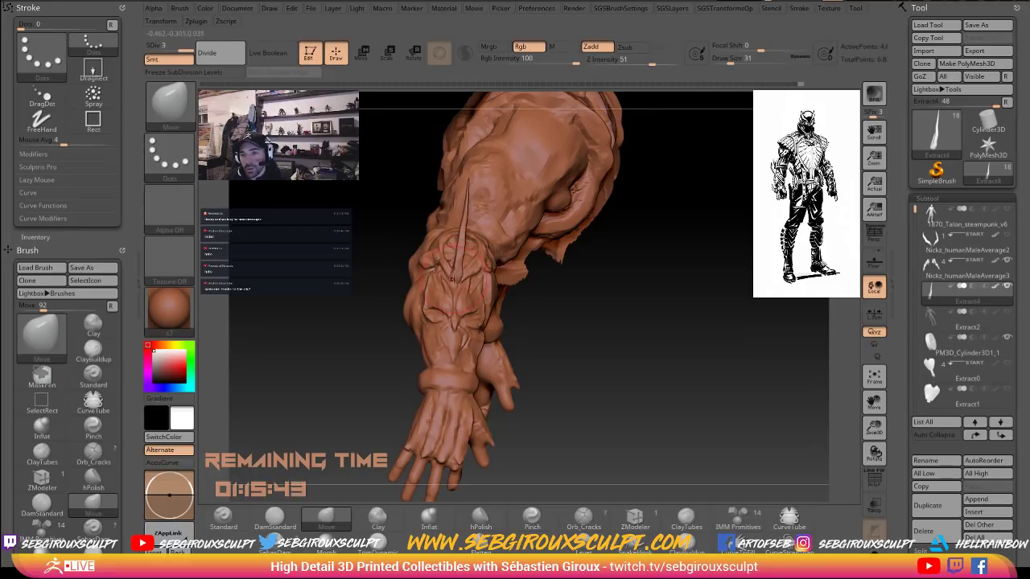
Flatten both sides of the spike's lower blade with the hPolish brush at draw size 31.
mouse_move(557, 303)
right_down()
mouse_move(384, 287)
mouse_move(368, 487)
right_up()
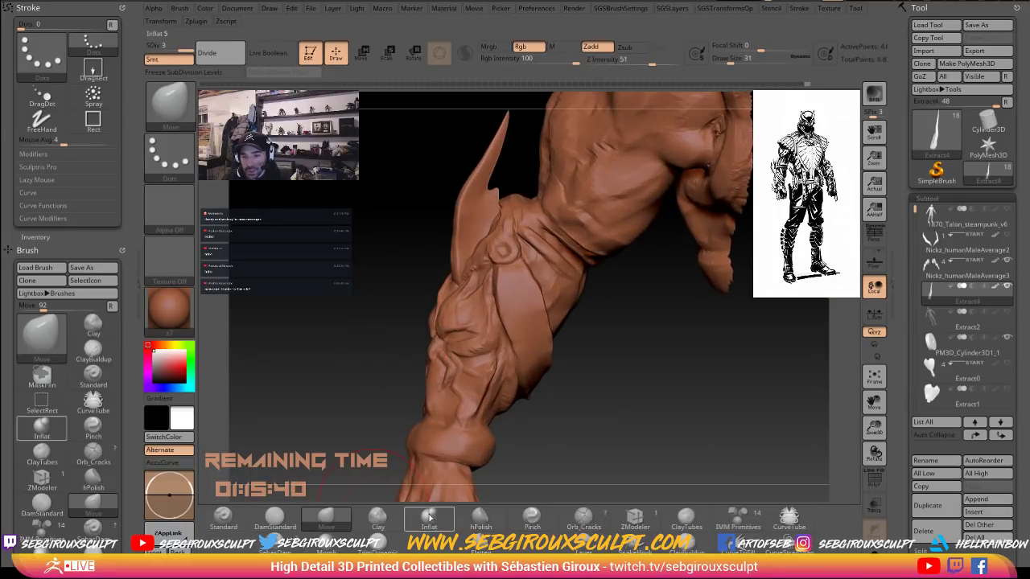
click(480, 516)
drag(463, 261, 461, 258)
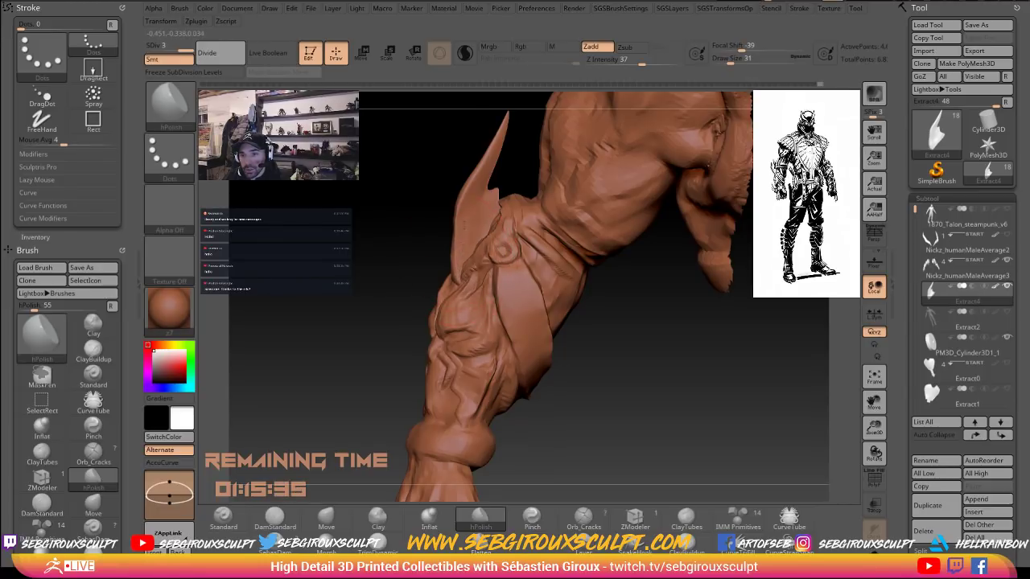
drag(464, 226, 460, 249)
drag(460, 251, 464, 225)
right_drag(418, 211, 484, 240)
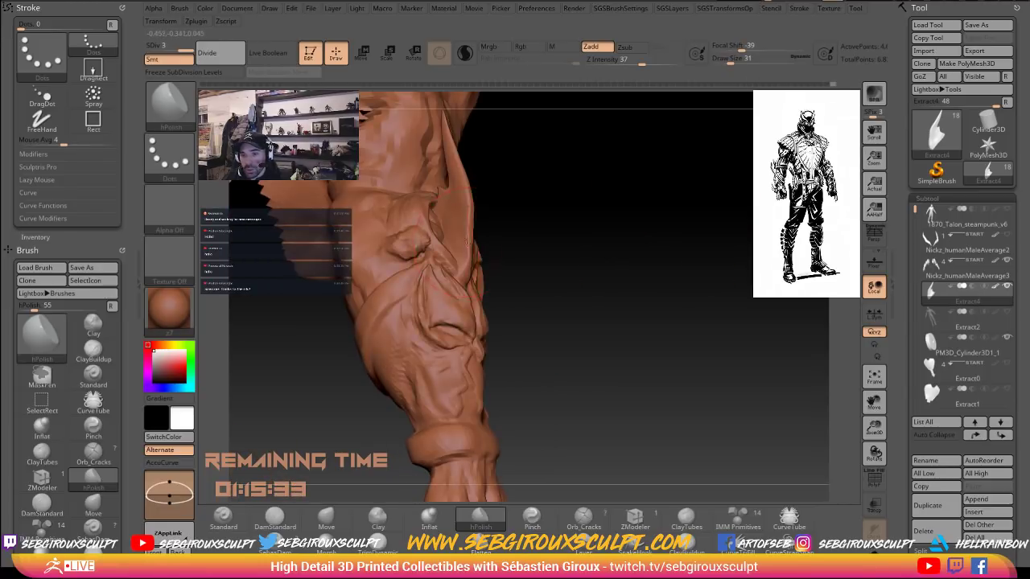
mouse_move(467, 241)
mouse_down()
mouse_move(464, 257)
mouse_move(467, 195)
mouse_move(461, 211)
mouse_up()
mouse_move(526, 230)
mouse_down()
mouse_move(484, 230)
mouse_move(540, 227)
mouse_up()
Align the spike's lower part from the front with the Move brush at draw sizes 31 and 22, and turn on AccuCurve.
key(b)
key(m)
key(v)
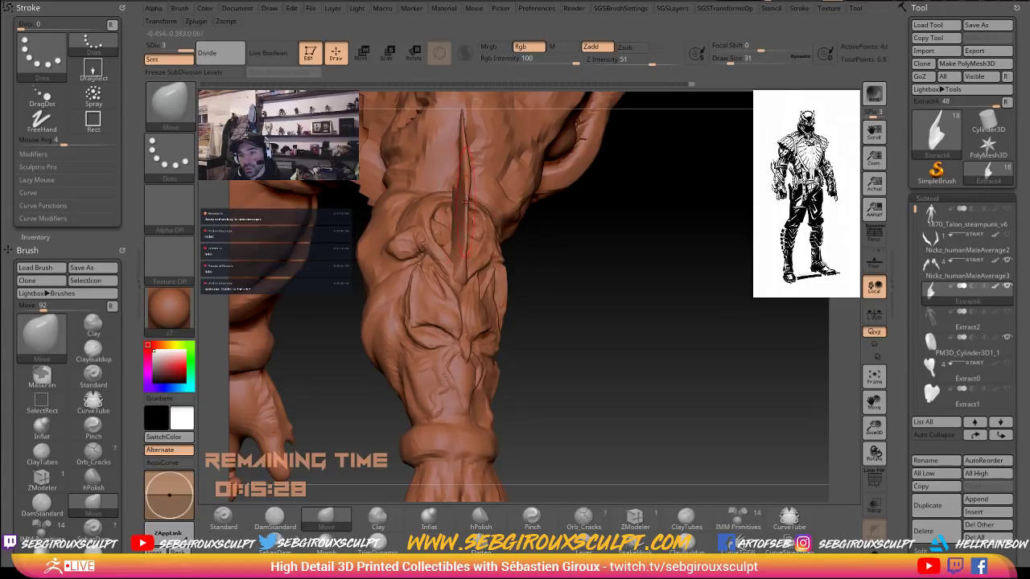
drag(465, 202, 469, 199)
mouse_move(588, 211)
mouse_down()
mouse_move(515, 207)
mouse_move(500, 187)
mouse_move(463, 180)
mouse_up()
key(space)
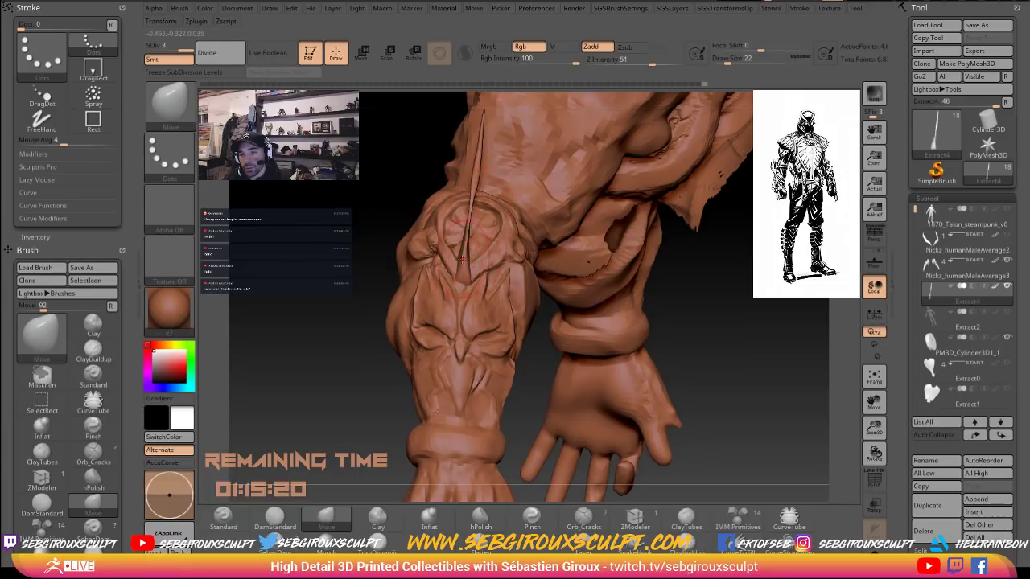
key(a)
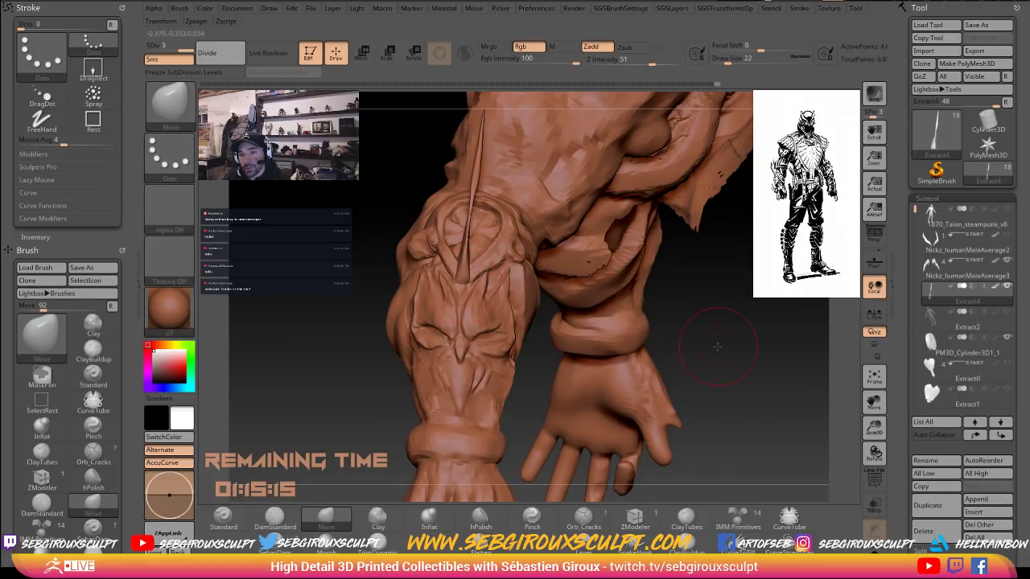
mouse_move(717, 347)
mouse_down()
mouse_move(703, 317)
mouse_move(639, 306)
mouse_move(603, 354)
mouse_move(558, 386)
mouse_move(658, 401)
mouse_move(625, 379)
mouse_move(682, 370)
mouse_move(632, 368)
mouse_move(641, 330)
mouse_move(643, 372)
mouse_up()
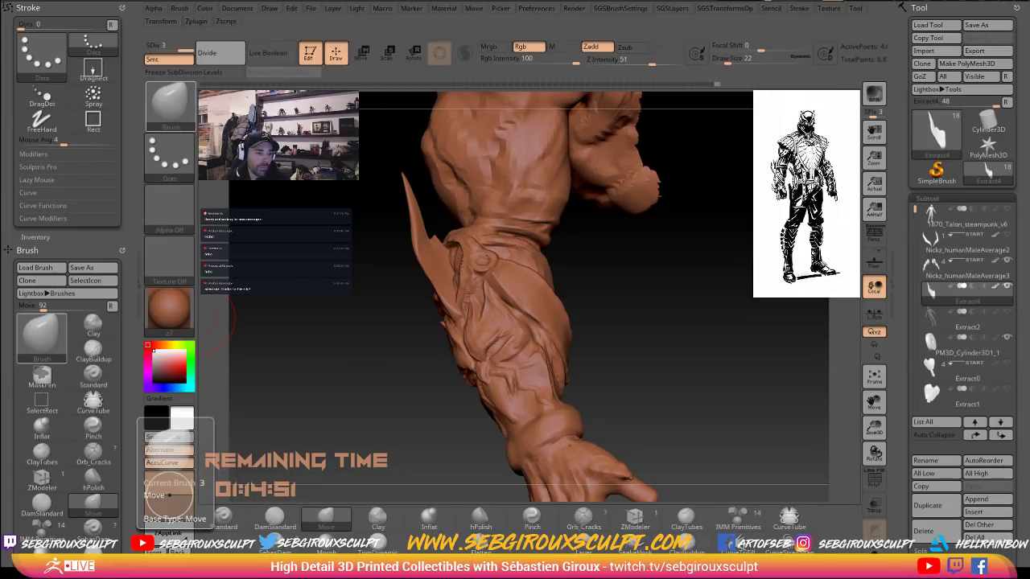
drag(717, 368, 699, 346)
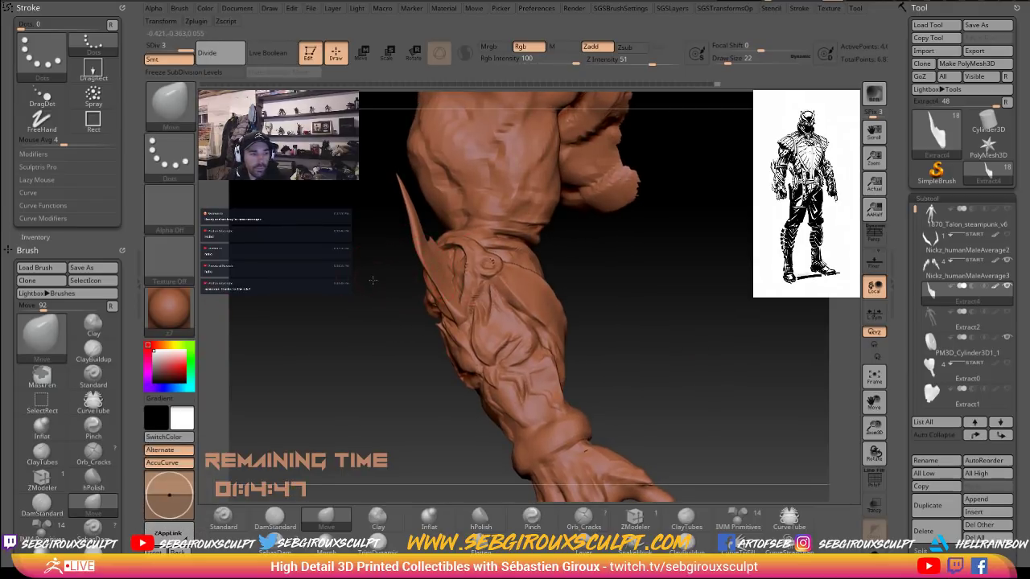
drag(373, 281, 365, 280)
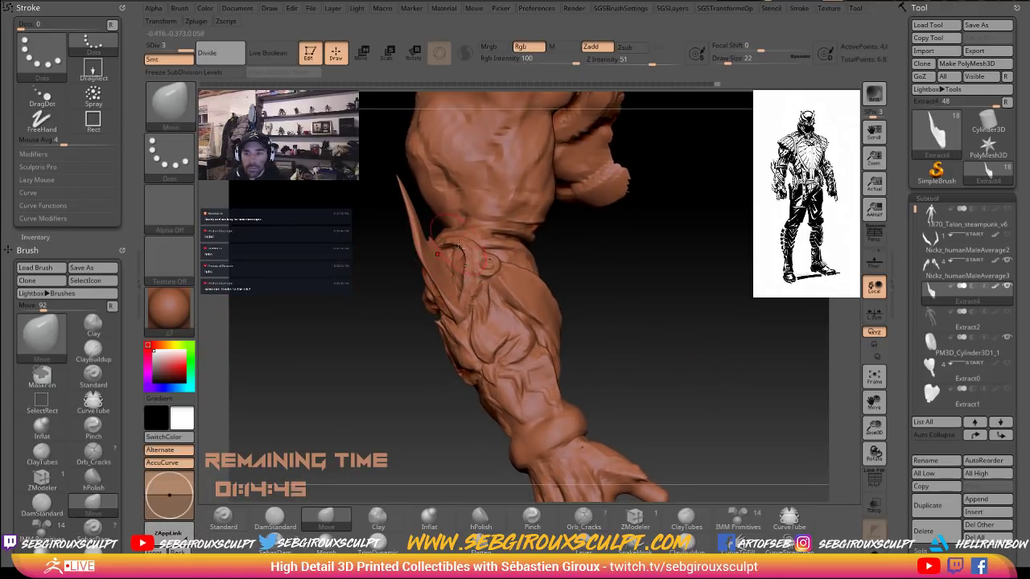
Select the Nickz_humanMaleAverage3 arm subtool and build up a lump above the gauntlet's round ornament with ClayTubes at draw size 12.
alt+click(468, 240)
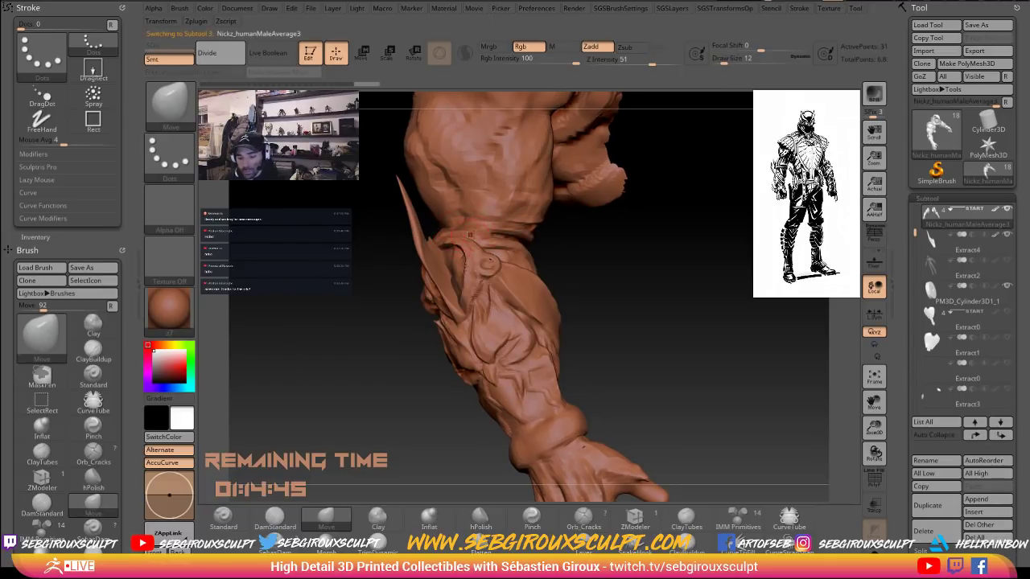
key(ctrl)
key(b)
key(z)
key(m)
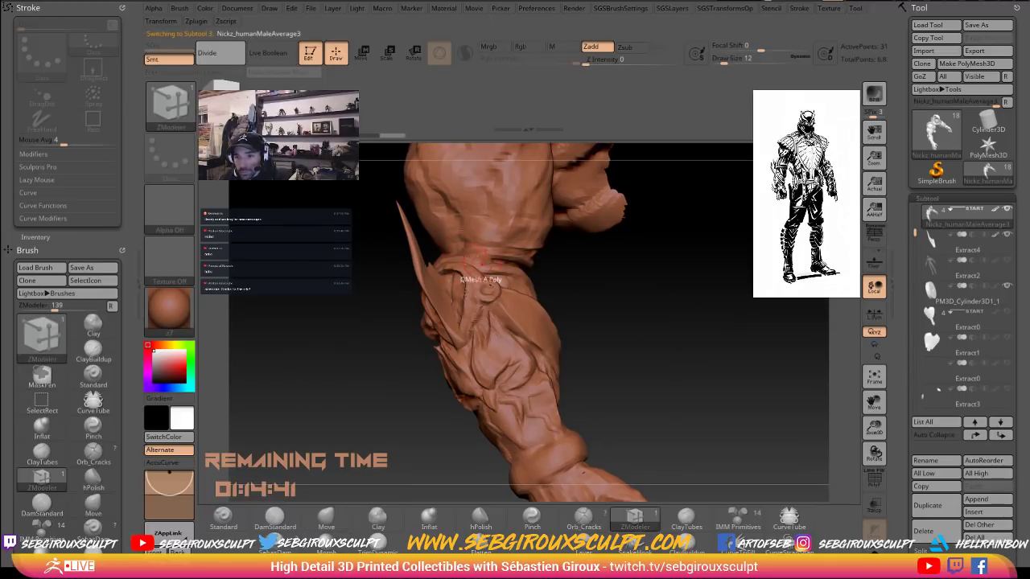
key(b)
key(c)
key(t)
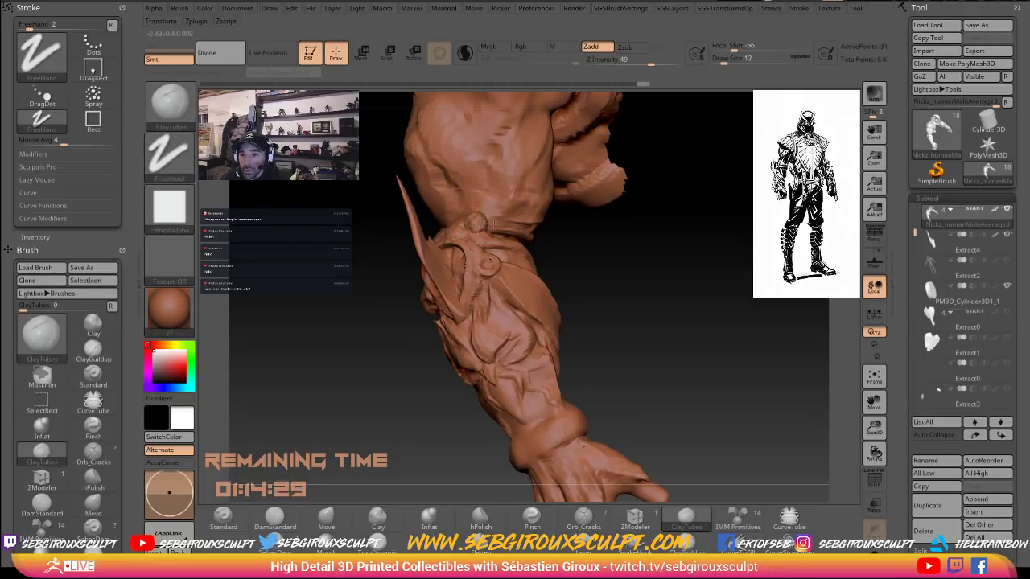
drag(470, 221, 479, 228)
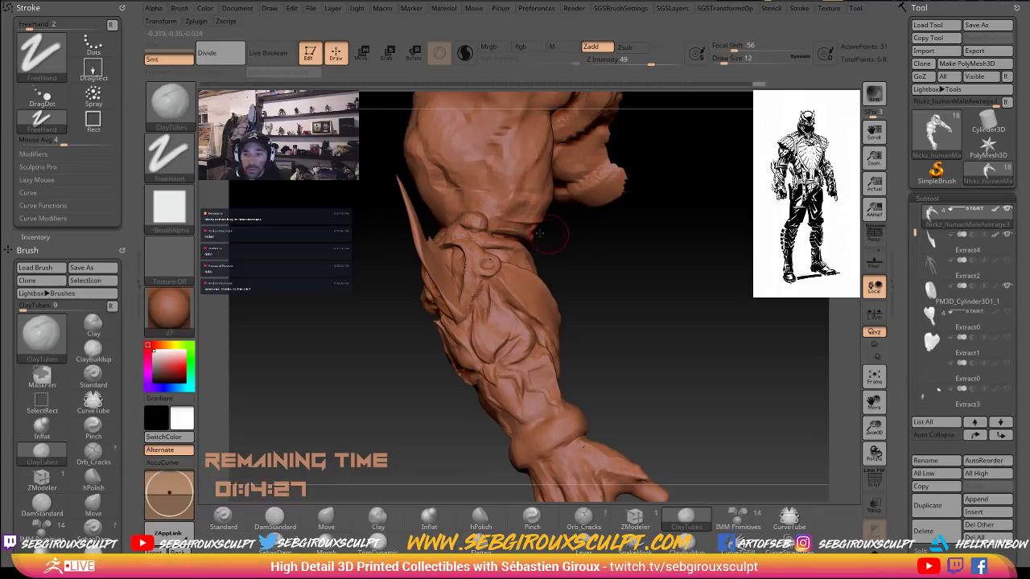
drag(605, 245, 585, 245)
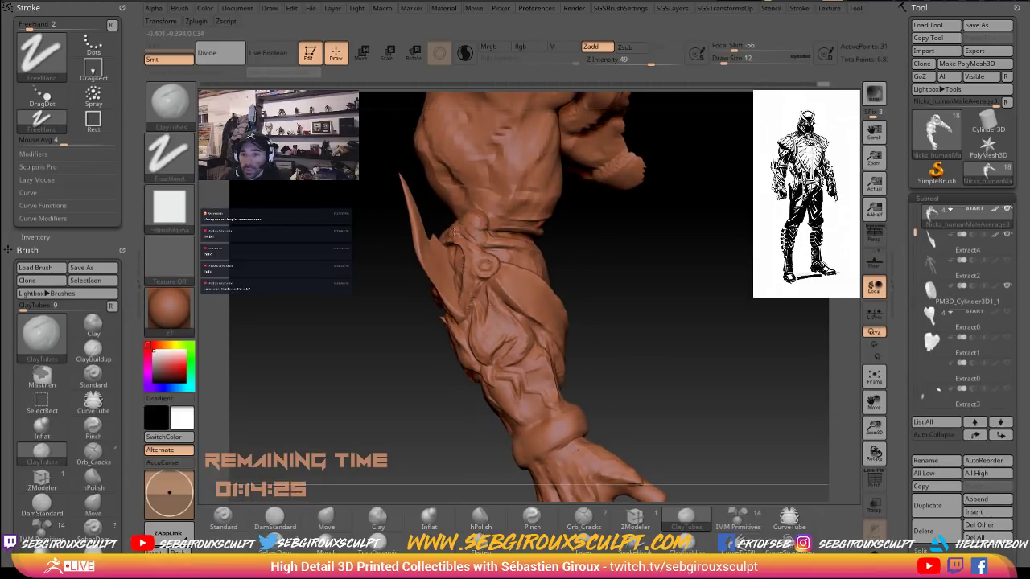
Pull the lump out into a second pointed spike beside the blade with the Move brush at draw size 12.
key(b)
key(m)
key(v)
mouse_move(473, 216)
mouse_down()
mouse_move(434, 185)
mouse_move(441, 204)
mouse_up()
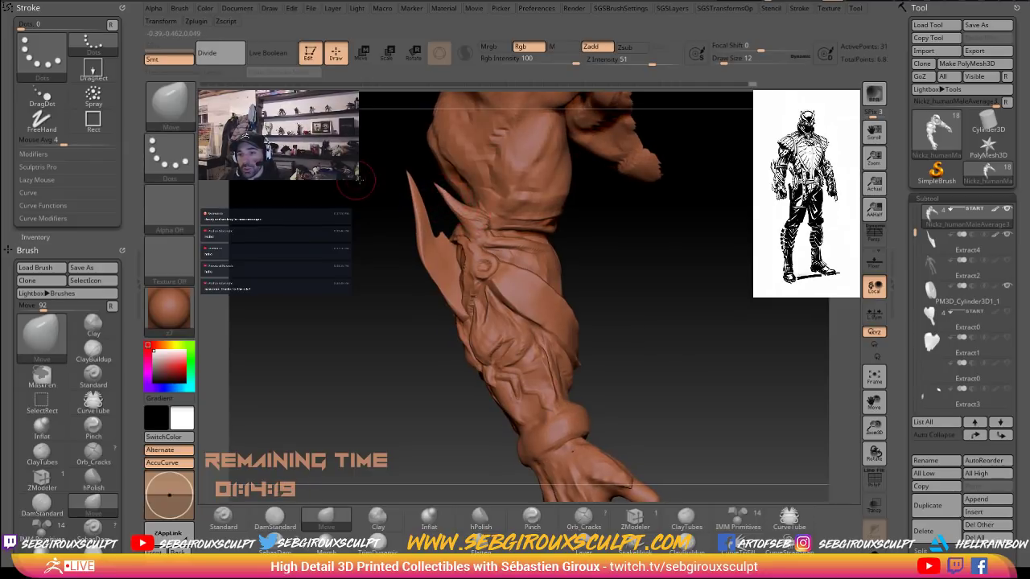
mouse_move(358, 179)
mouse_down()
mouse_move(442, 187)
mouse_move(437, 171)
mouse_up()
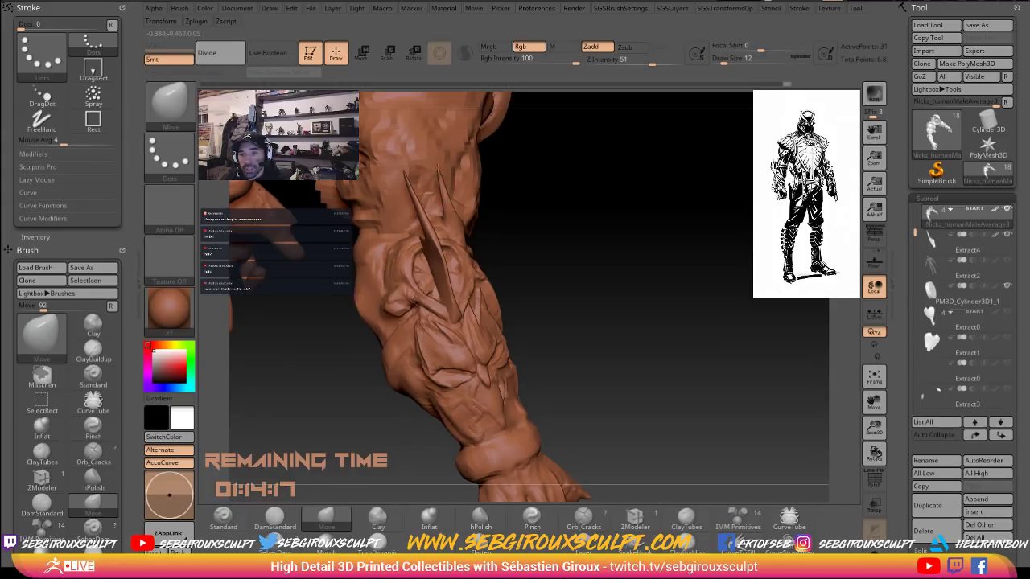
mouse_move(555, 222)
mouse_down()
mouse_move(485, 266)
mouse_move(574, 237)
mouse_move(529, 214)
mouse_up()
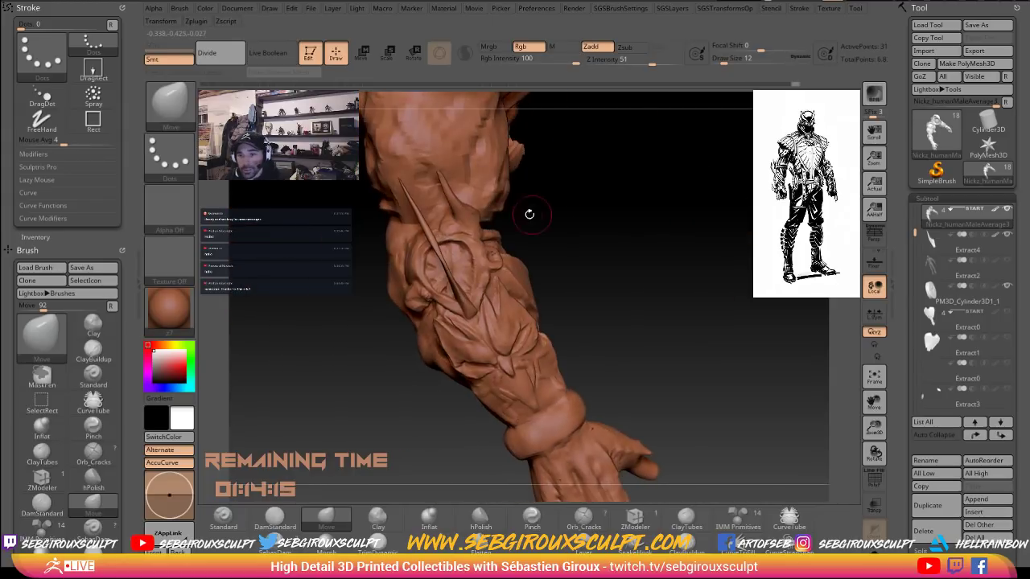
Thicken the base of the second spike from several sides with the ClayTubes brush at draw size 12.
key(b)
key(c)
key(t)
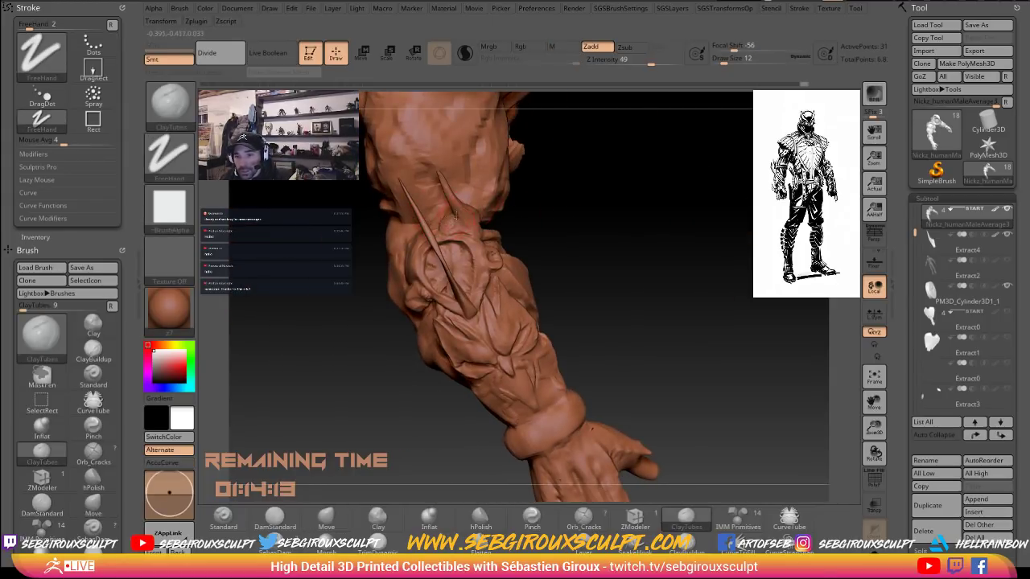
drag(438, 223, 452, 212)
drag(594, 219, 708, 214)
mouse_move(424, 225)
mouse_down()
mouse_move(432, 219)
mouse_move(429, 227)
mouse_up()
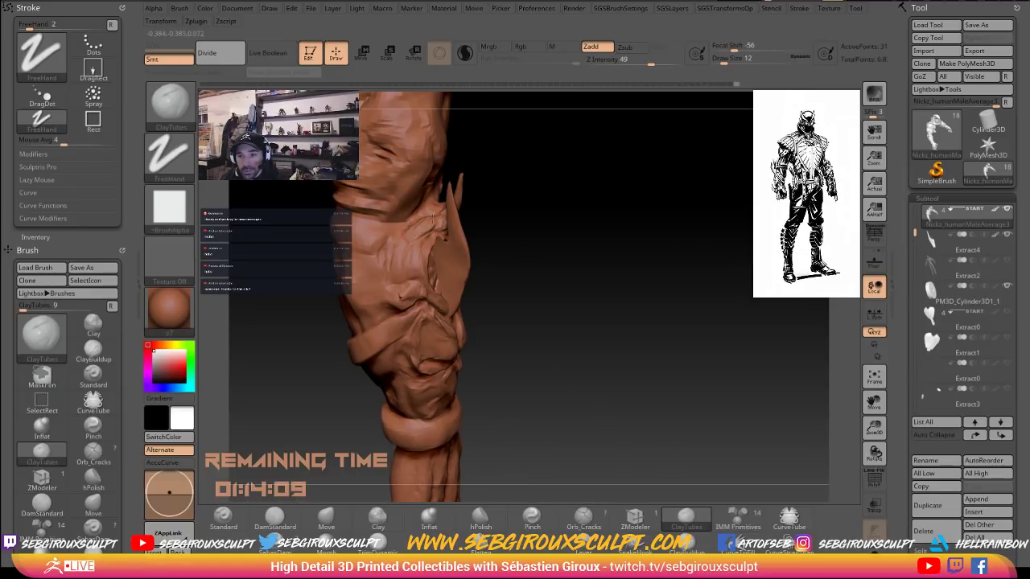
mouse_move(496, 223)
mouse_down()
mouse_move(418, 220)
mouse_move(462, 217)
mouse_move(458, 228)
mouse_up()
drag(582, 237, 632, 268)
Build up a lump above the gauntlet's inner side with ClayTubes and pull it into a third spike with the Move brush at draw size 12.
drag(467, 210, 481, 207)
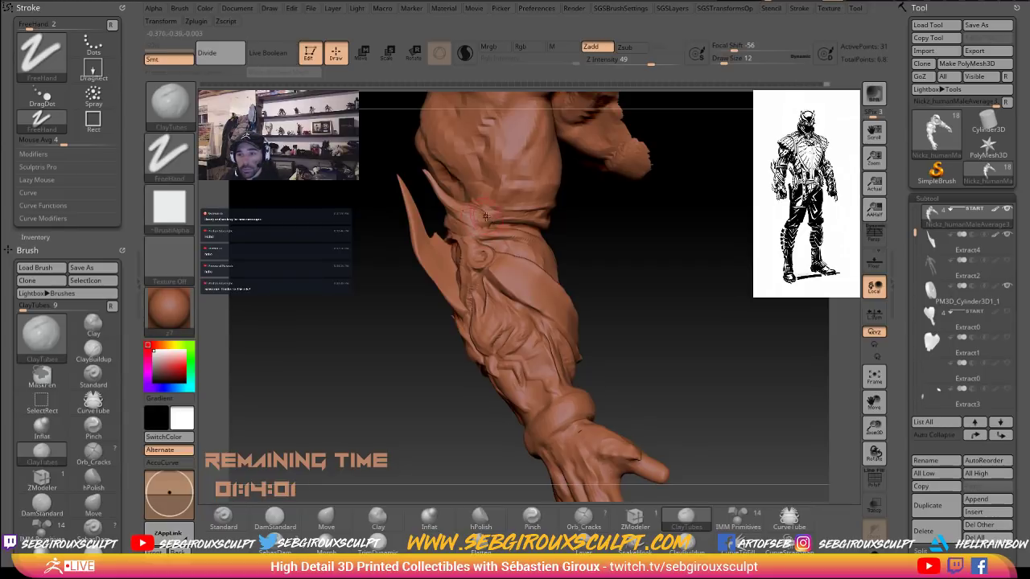
drag(486, 214, 500, 215)
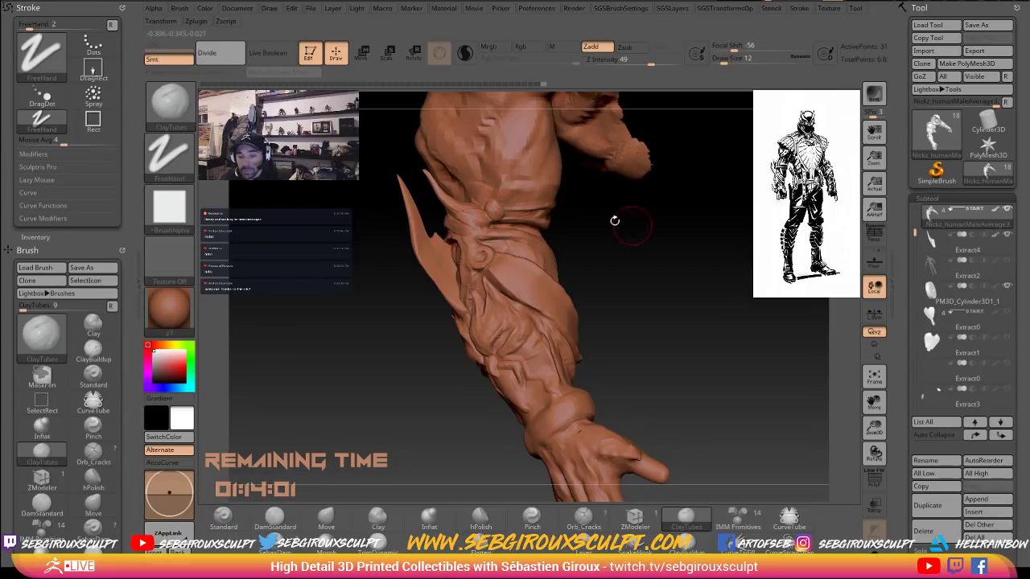
drag(616, 222, 547, 223)
key(b)
key(m)
key(v)
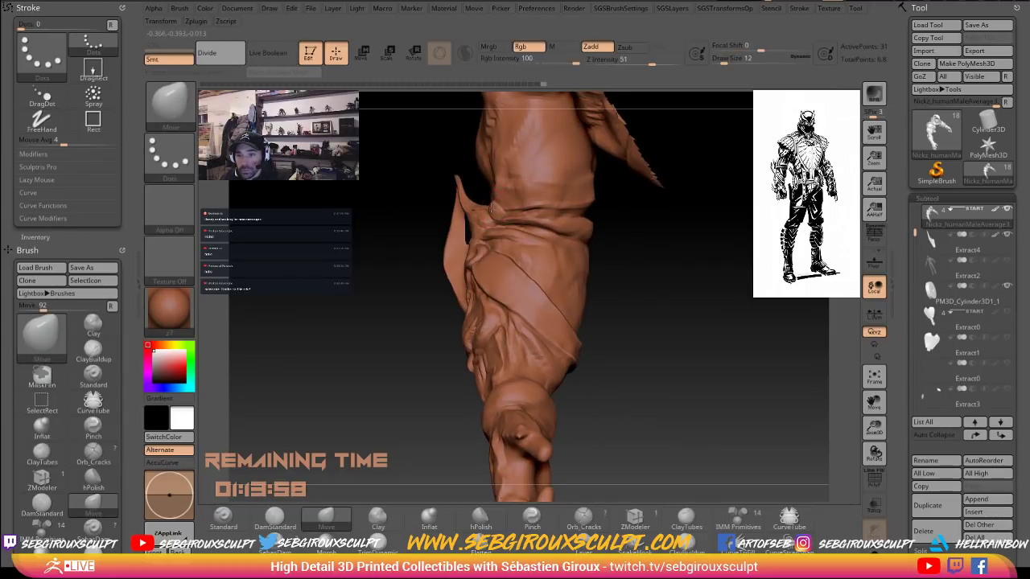
mouse_move(491, 209)
mouse_down()
mouse_move(481, 188)
mouse_move(493, 202)
mouse_up()
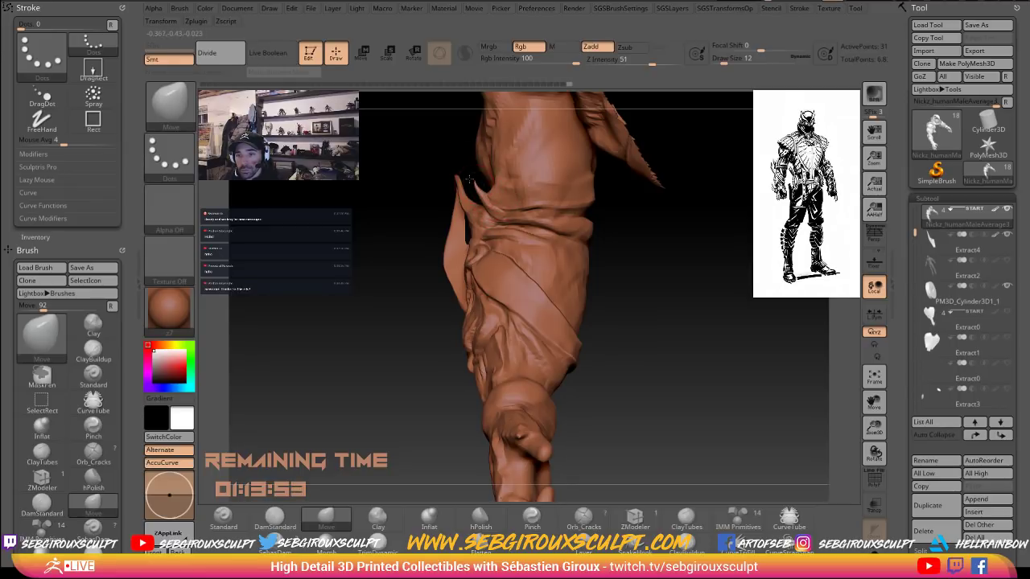
Bend and sharpen the third spike from several angles with the Move brush, and smooth its tip.
drag(441, 168, 528, 214)
drag(473, 191, 466, 186)
drag(552, 216, 497, 206)
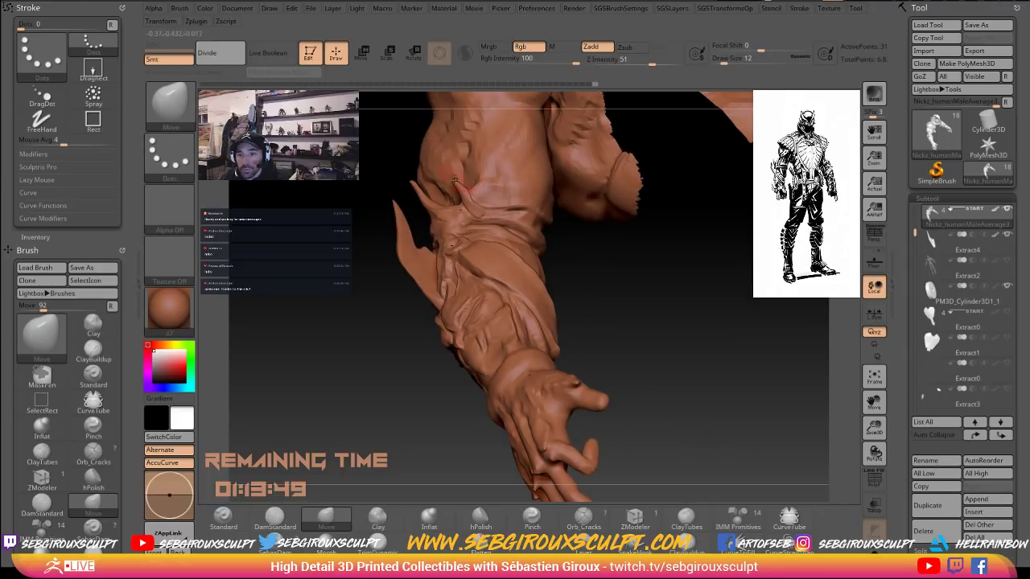
drag(366, 176, 354, 244)
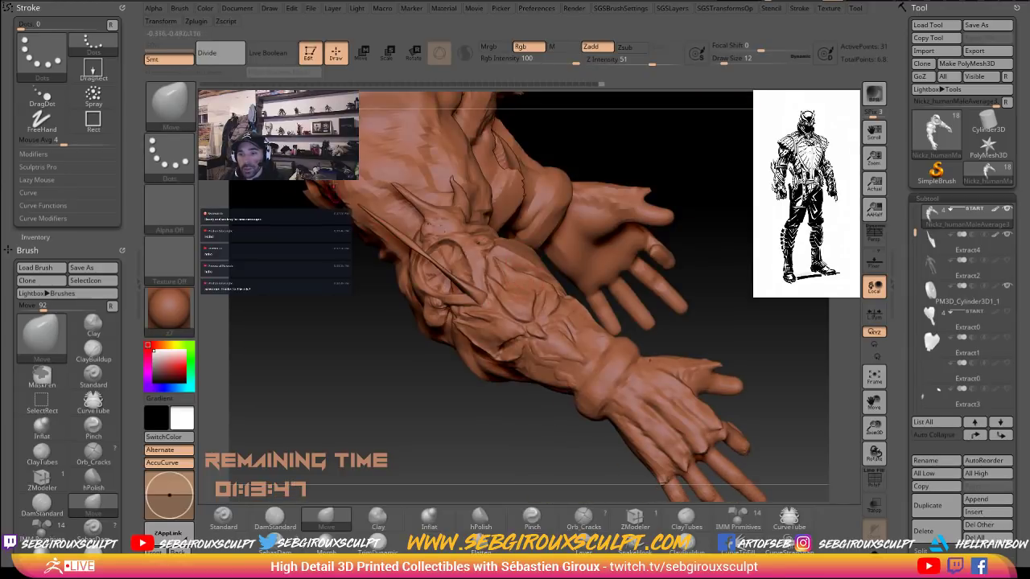
drag(653, 148, 597, 153)
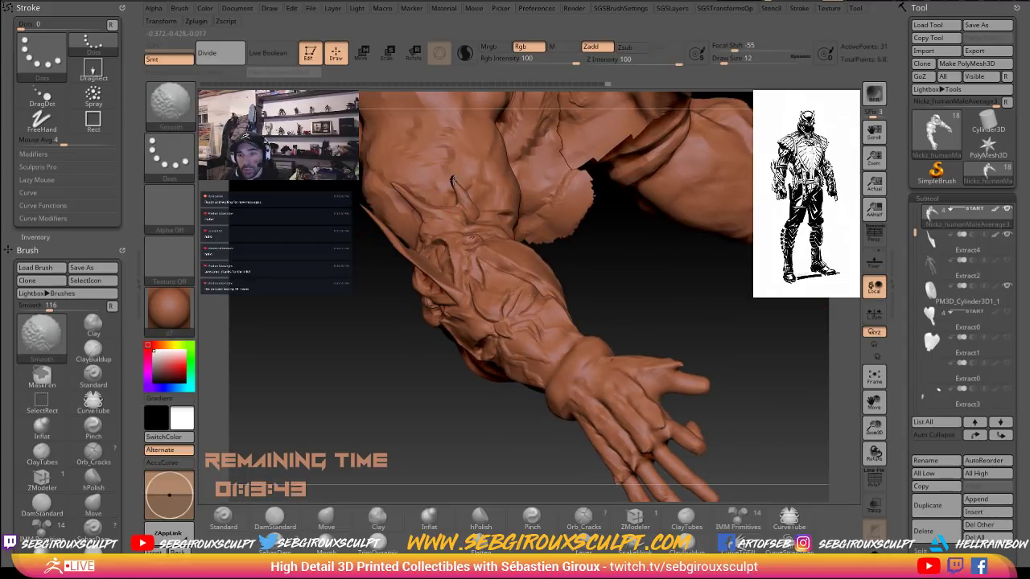
drag(452, 181, 446, 175)
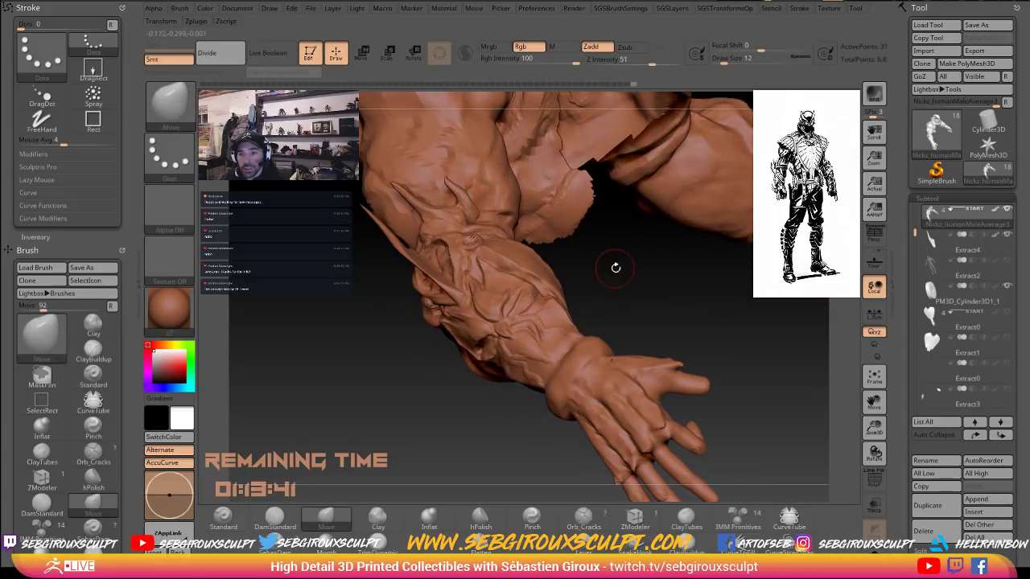
Adjust the curve and direction of the small spikes beside the blade with the Move brush at draw size 17.
drag(615, 267, 602, 265)
alt+drag(467, 235, 412, 237)
drag(351, 302, 382, 309)
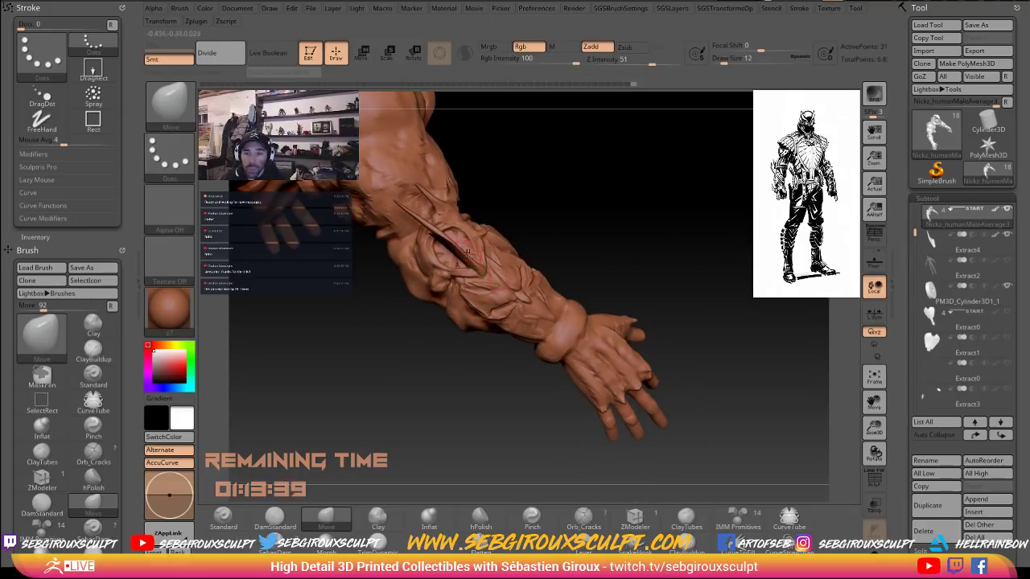
drag(577, 237, 509, 229)
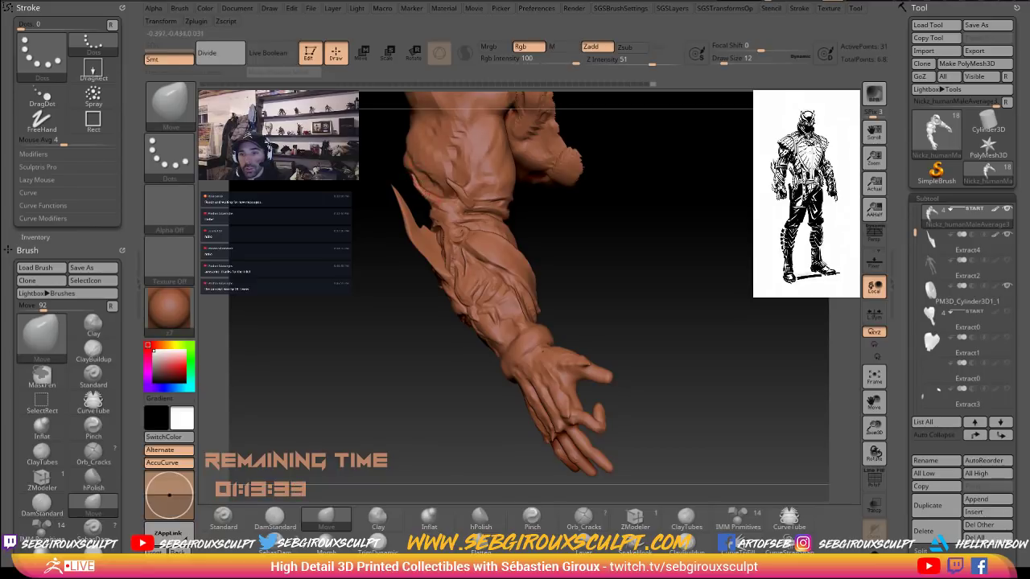
mouse_move(570, 239)
mouse_down()
mouse_move(392, 193)
mouse_move(414, 197)
mouse_move(432, 183)
mouse_up()
key(space)
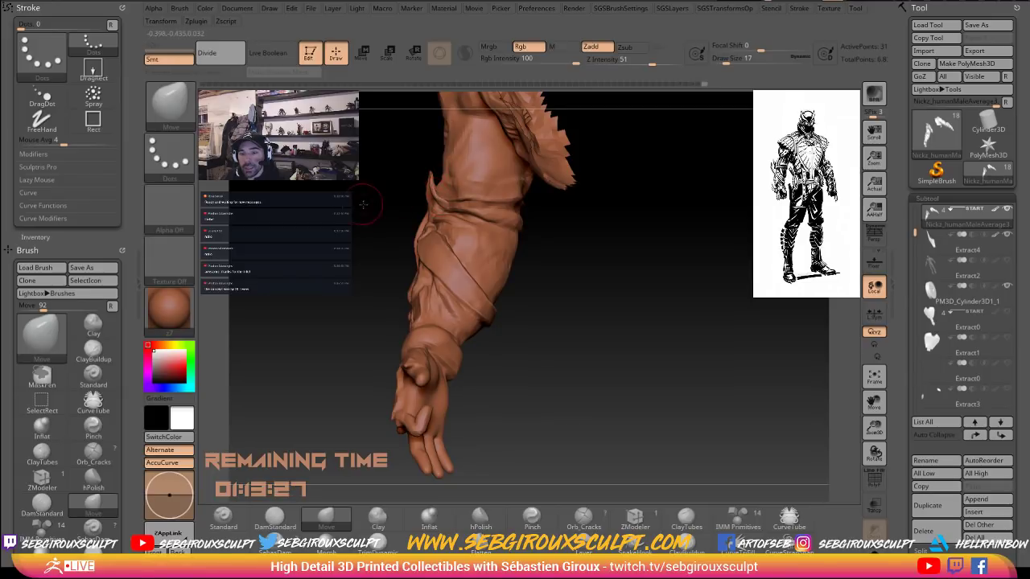
drag(367, 209, 423, 214)
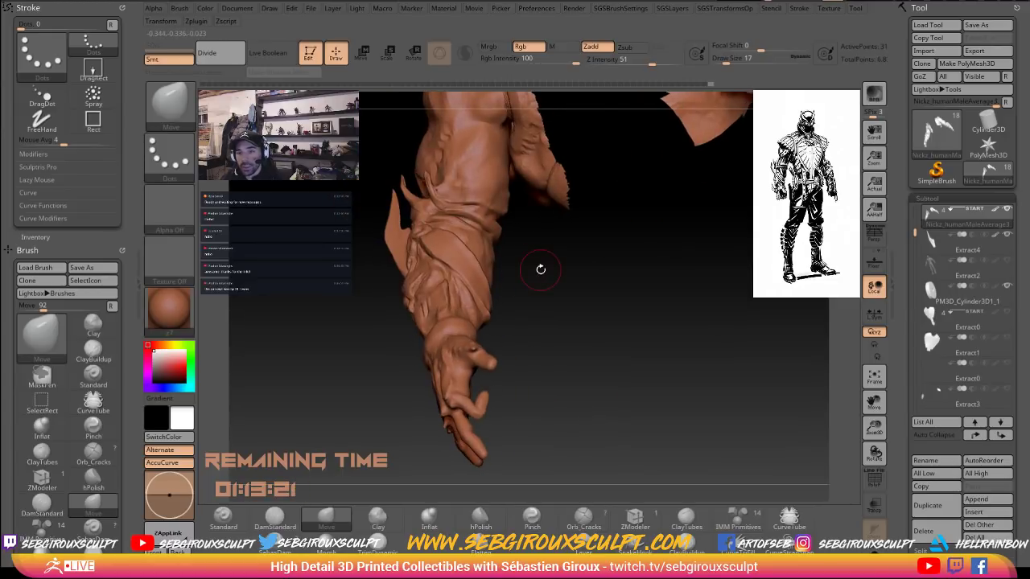
mouse_move(540, 268)
alt+mouse_down()
mouse_move(533, 262)
mouse_move(590, 256)
mouse_move(623, 238)
mouse_move(627, 259)
alt+mouse_up()
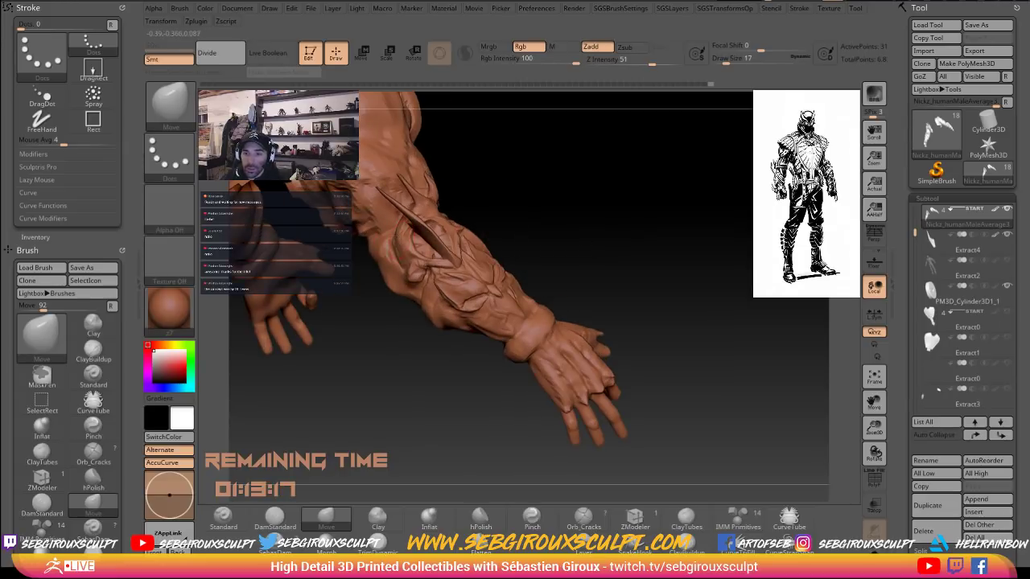
Build up a lump on the blade's outer side with ClayTubes at draw size 17 and pull it into a spike with the Move brush.
drag(394, 239, 390, 245)
key(b)
key(c)
key(t)
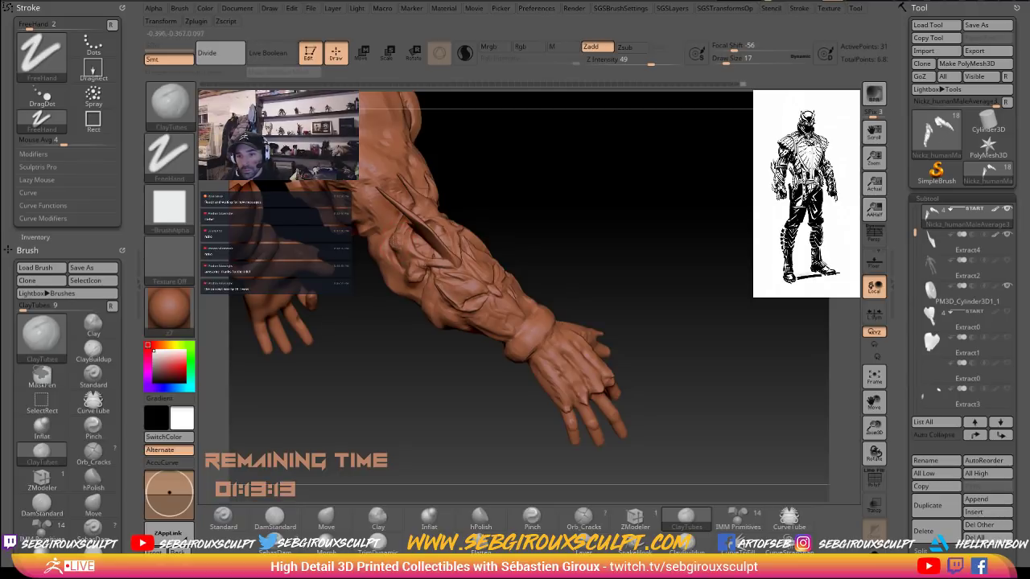
drag(394, 240, 395, 243)
drag(558, 203, 502, 207)
key(b)
key(m)
key(v)
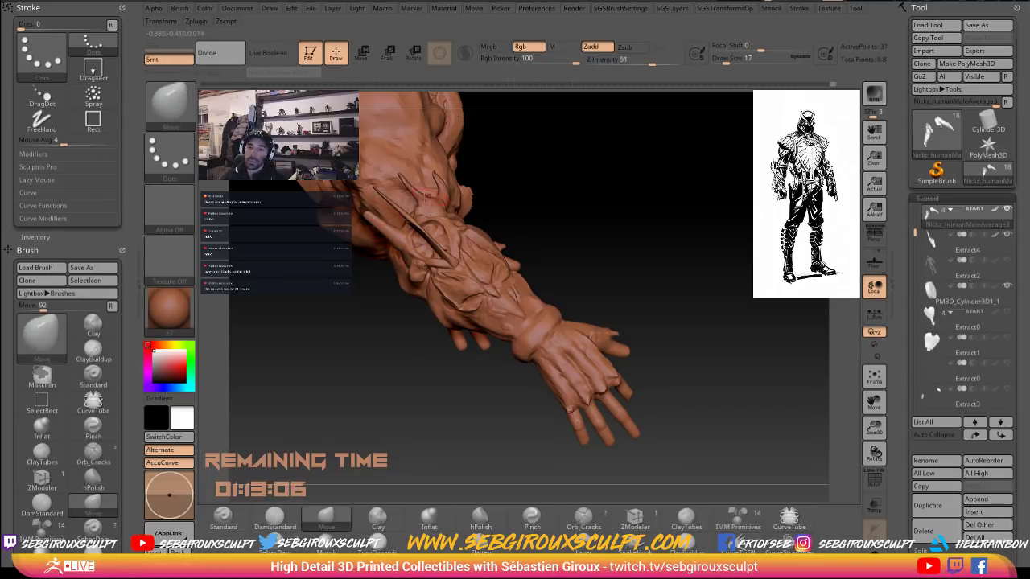
Shape the outer spike from the front and side with the Move brush at draw size 17, smoothing its surface.
drag(515, 197, 403, 213)
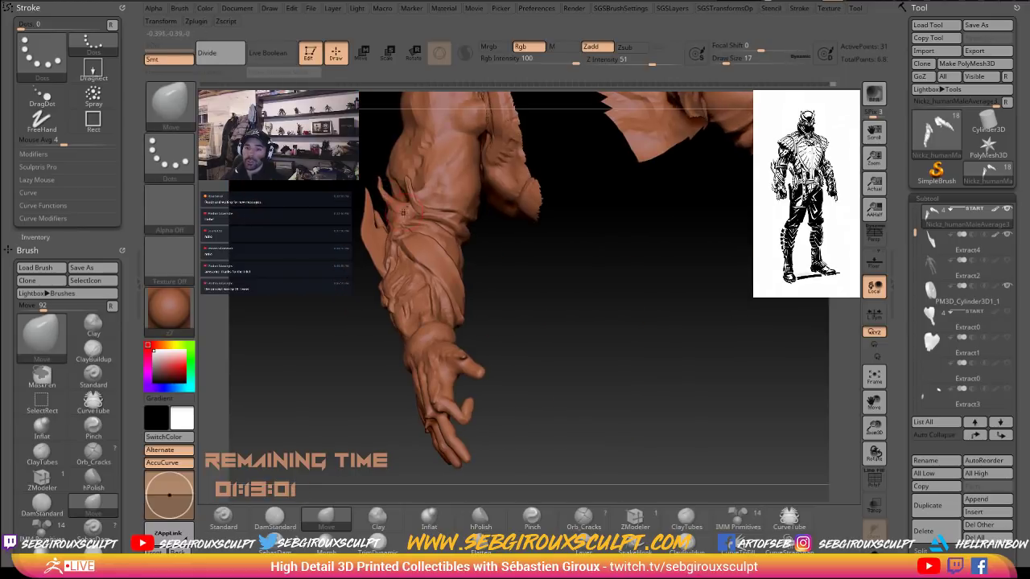
drag(309, 200, 419, 205)
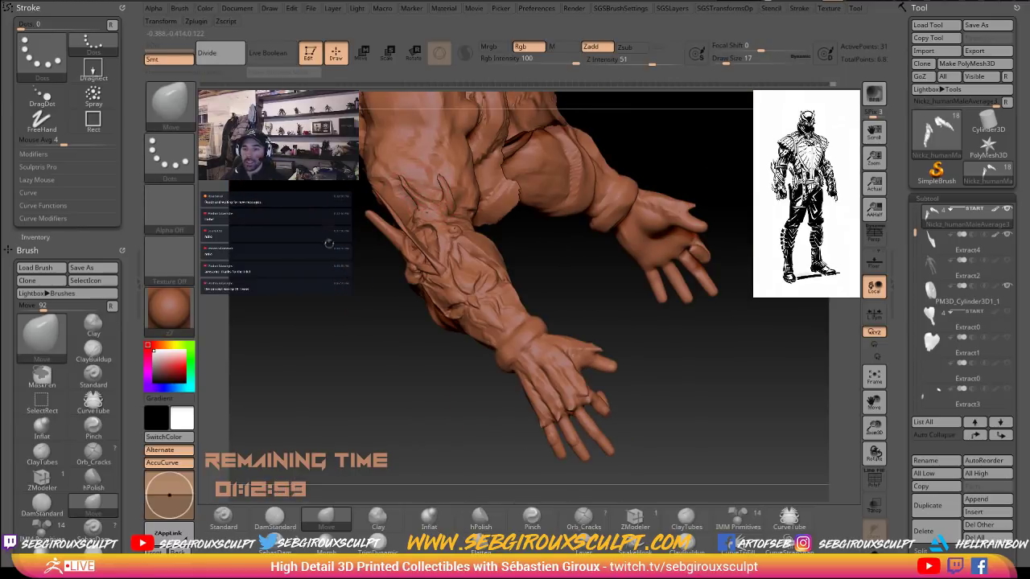
drag(330, 244, 423, 232)
key(shift)
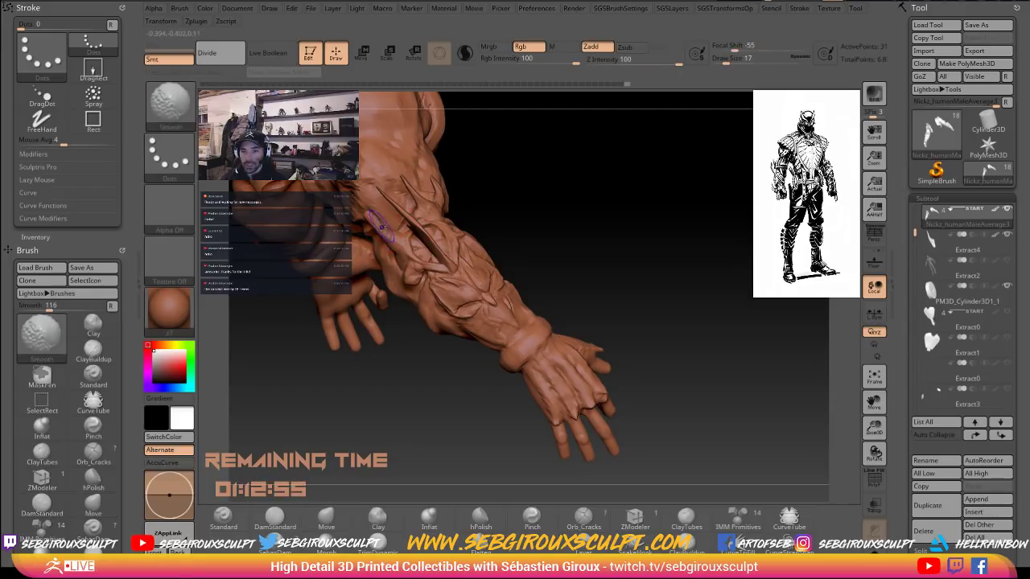
drag(375, 233, 364, 216)
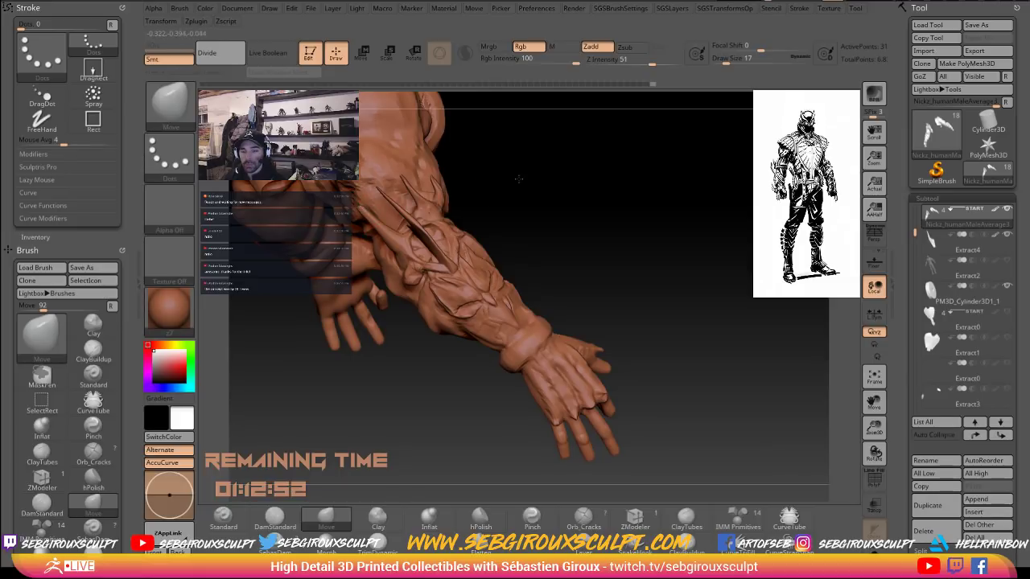
Smooth the outer spike's base and align the spike with the blade from the back and side with the Move brush.
mouse_move(519, 179)
mouse_down()
mouse_move(490, 194)
mouse_move(369, 201)
mouse_move(358, 239)
mouse_up()
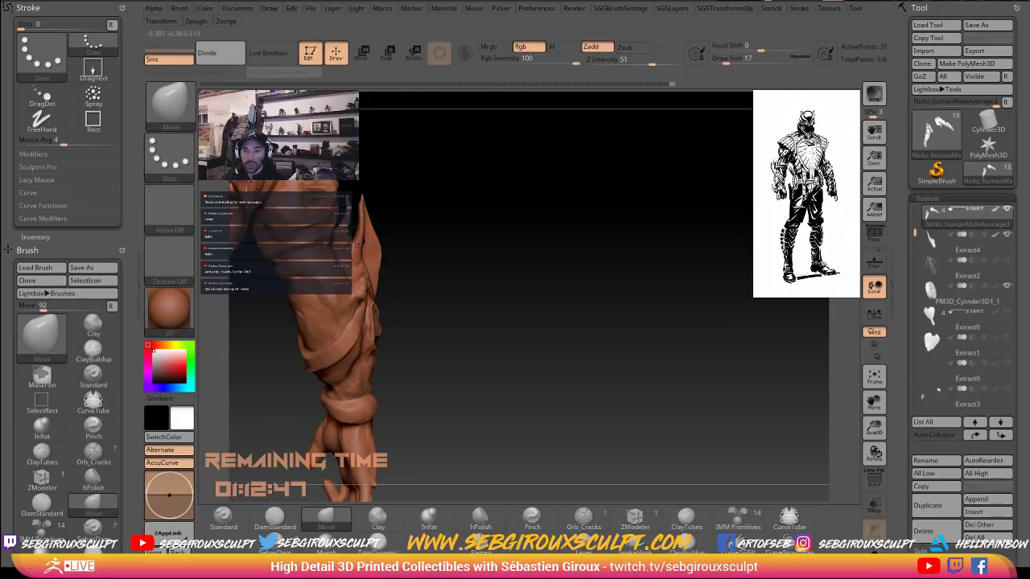
drag(483, 225, 378, 223)
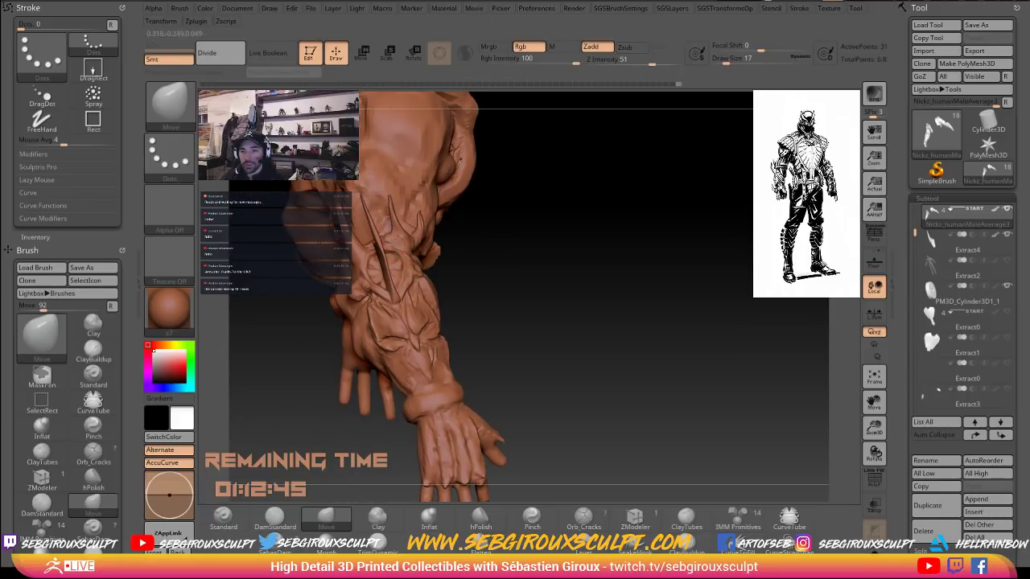
drag(497, 264, 377, 246)
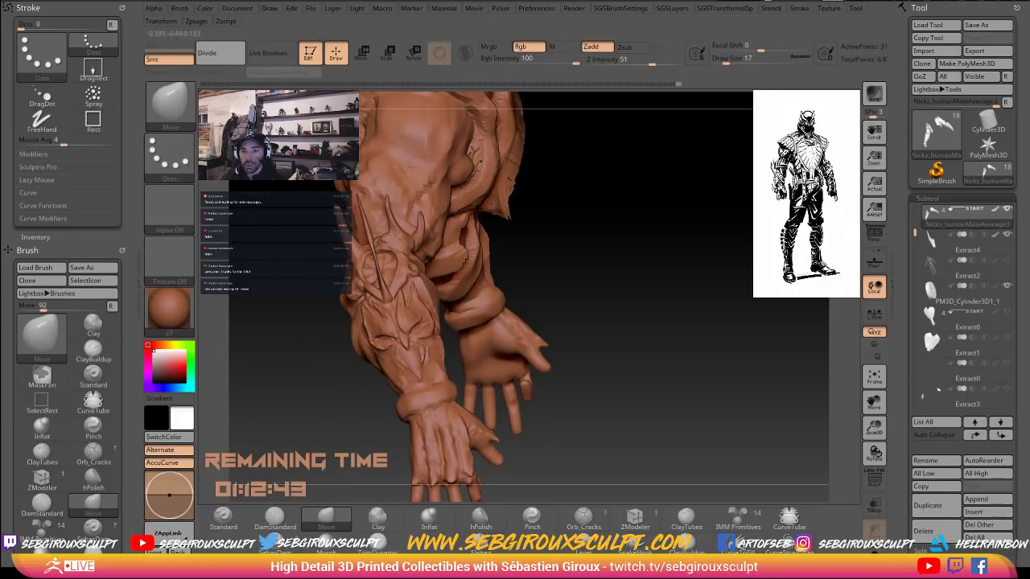
key(shift)
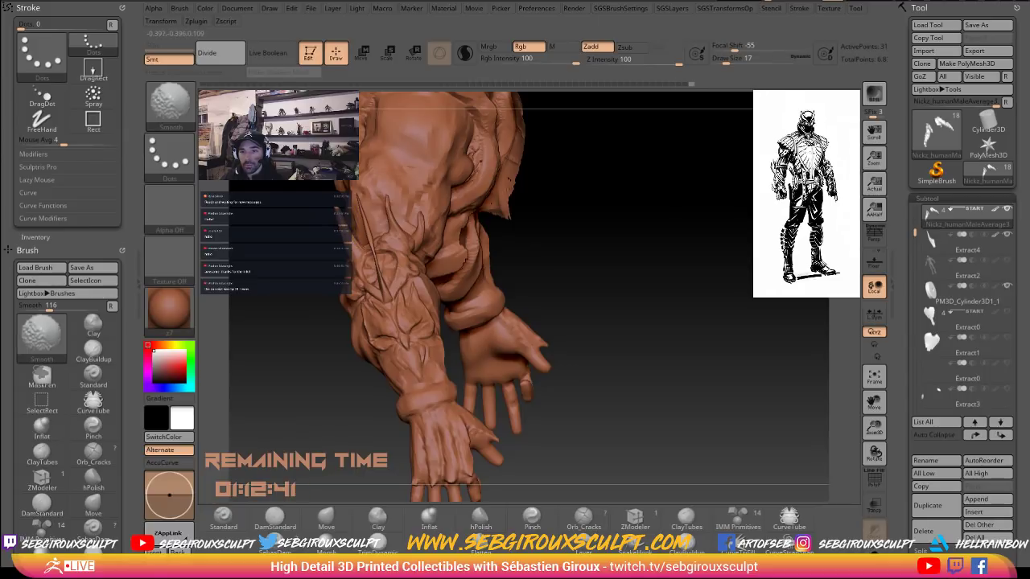
shift+drag(361, 258, 360, 251)
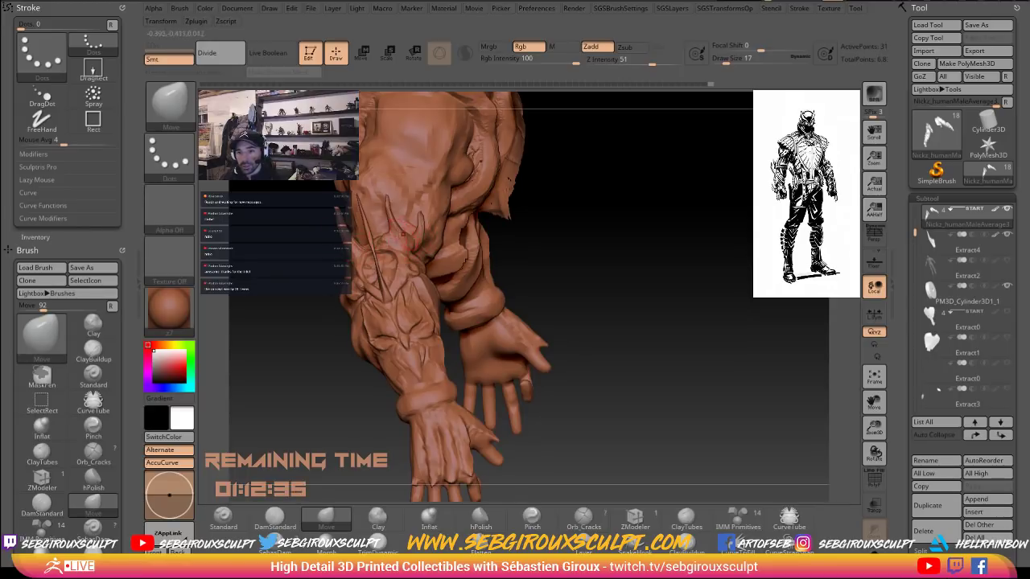
drag(305, 256, 369, 244)
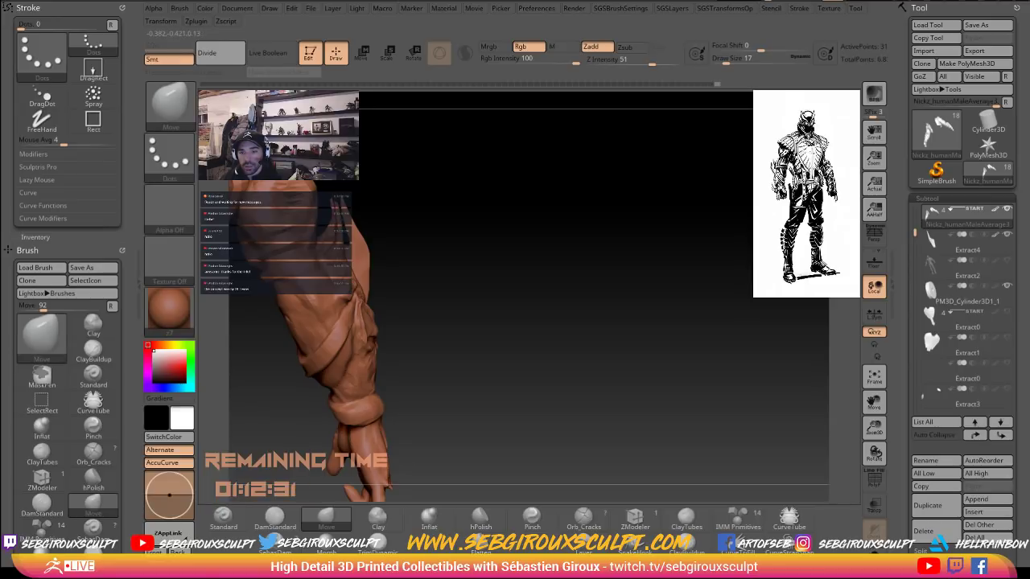
drag(437, 230, 371, 240)
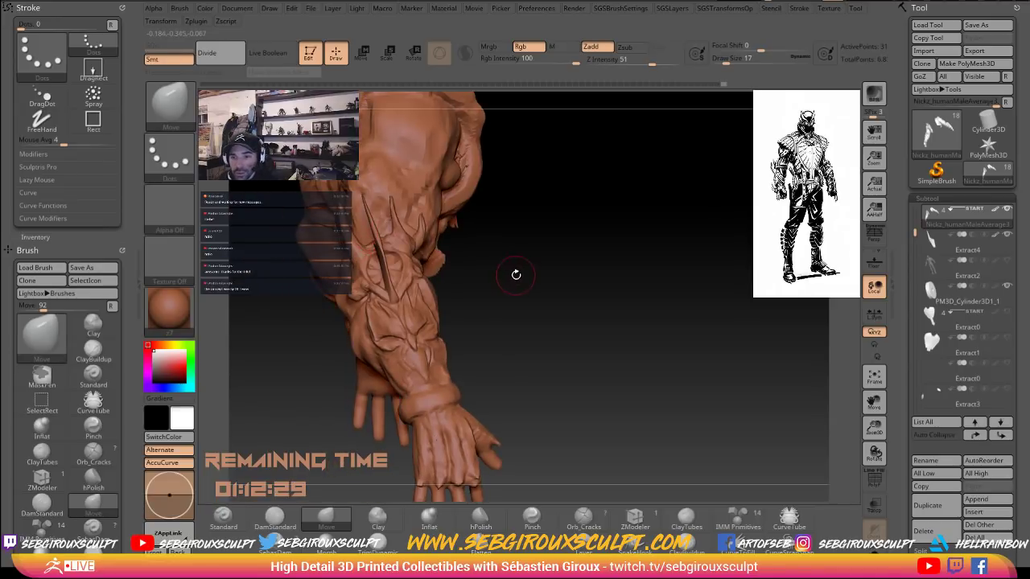
Build up clay below the outer spike, at the forearm's outer edge, with the ClayTubes brush at draw size 17.
mouse_move(515, 273)
mouse_down()
mouse_move(527, 274)
mouse_move(517, 259)
mouse_move(550, 252)
mouse_move(496, 257)
mouse_move(528, 278)
mouse_move(495, 261)
mouse_move(497, 273)
mouse_move(521, 275)
mouse_up()
mouse_move(521, 274)
right_down()
mouse_move(510, 281)
mouse_move(526, 279)
right_up()
drag(526, 279, 528, 278)
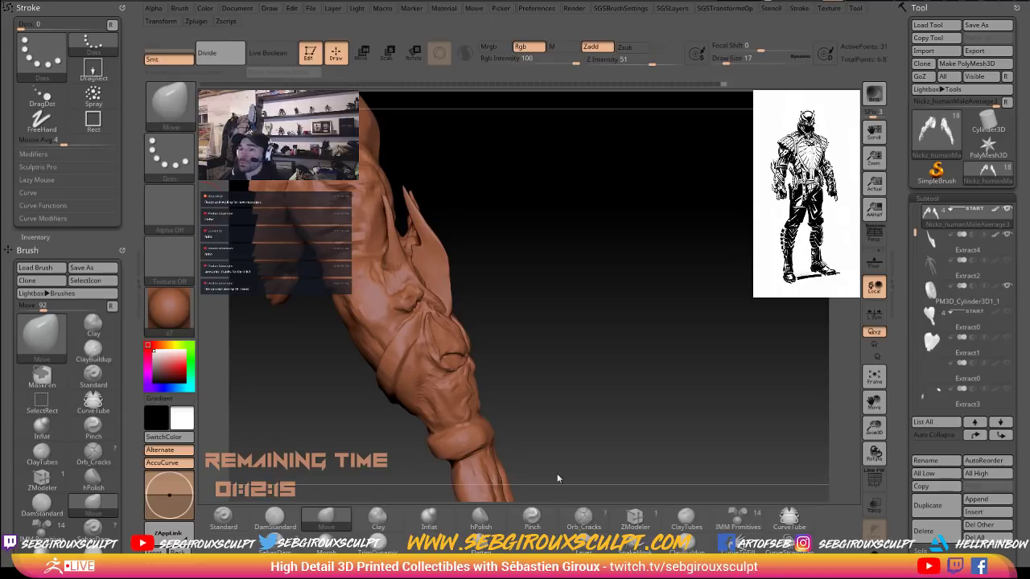
mouse_move(652, 325)
mouse_down()
mouse_move(639, 337)
mouse_move(616, 306)
mouse_move(578, 286)
mouse_up()
drag(625, 310, 490, 294)
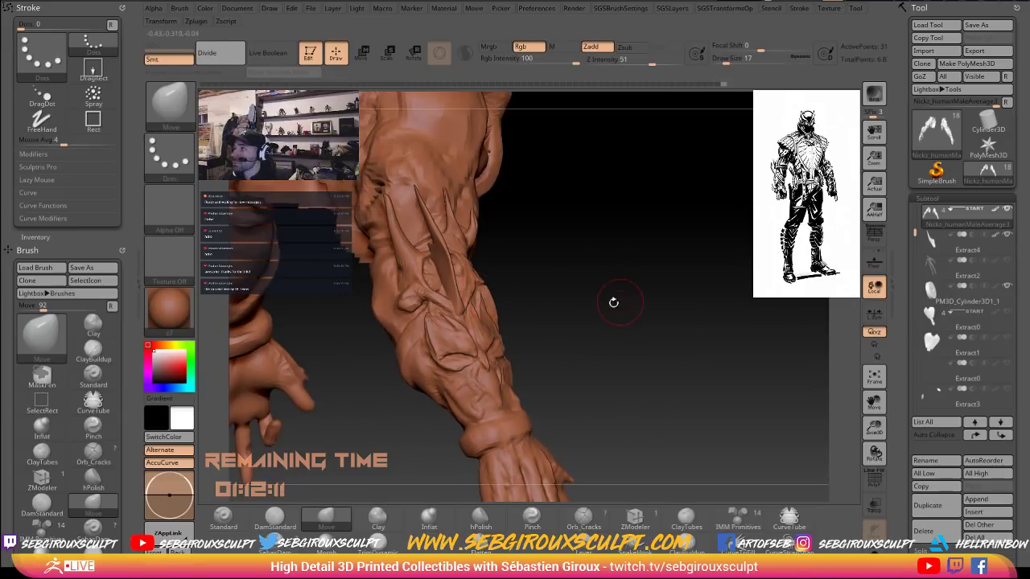
key(b)
key(c)
key(t)
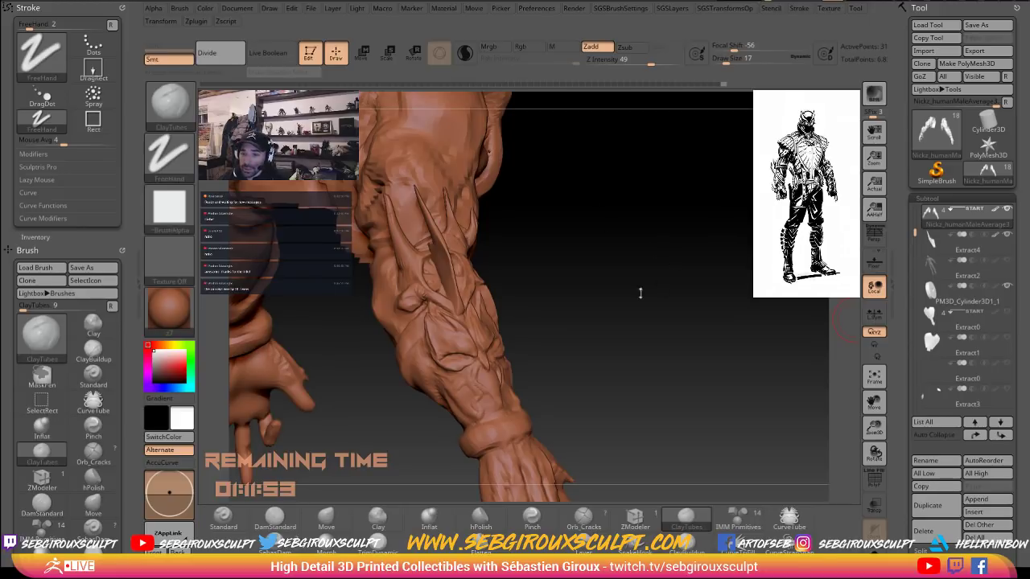
mouse_move(632, 299)
mouse_down()
mouse_move(617, 305)
mouse_move(626, 312)
mouse_up()
mouse_move(701, 303)
mouse_down()
mouse_move(712, 307)
mouse_move(608, 315)
mouse_up()
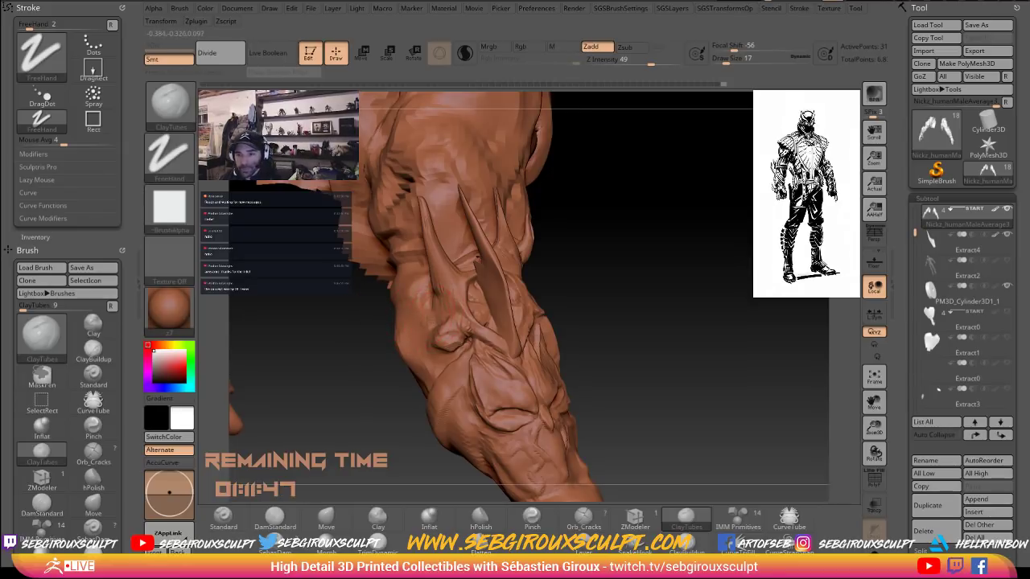
drag(435, 307, 442, 293)
mouse_move(611, 262)
mouse_down()
mouse_move(555, 265)
mouse_move(627, 269)
mouse_move(616, 270)
mouse_up()
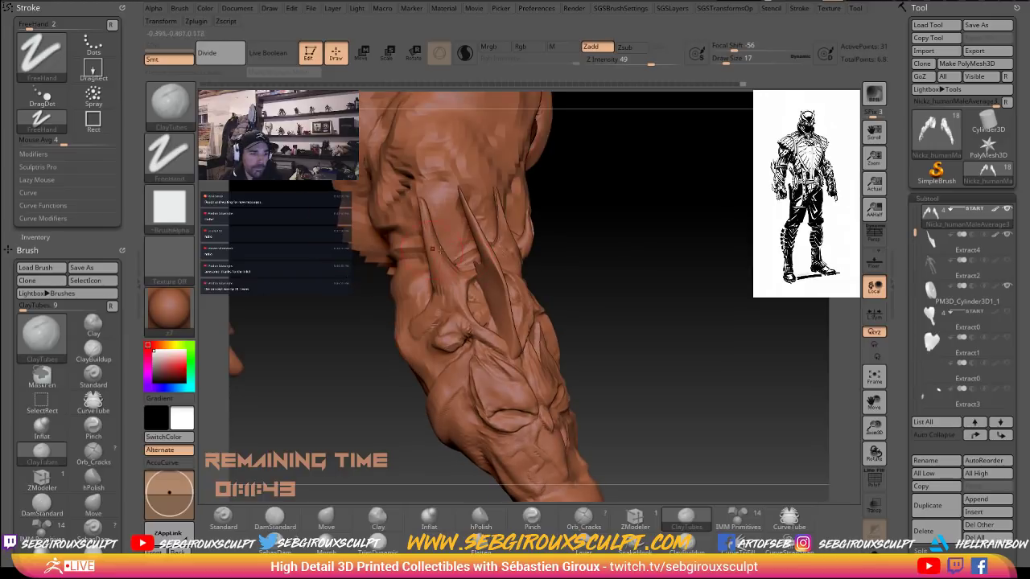
Pull the built-up clay at the forearm's outer edge into another small spike with the Move brush at draw size 17.
mouse_move(433, 308)
mouse_down()
mouse_move(466, 335)
mouse_move(417, 325)
mouse_move(413, 342)
mouse_move(410, 313)
mouse_move(376, 268)
mouse_up()
key(b)
key(m)
key(v)
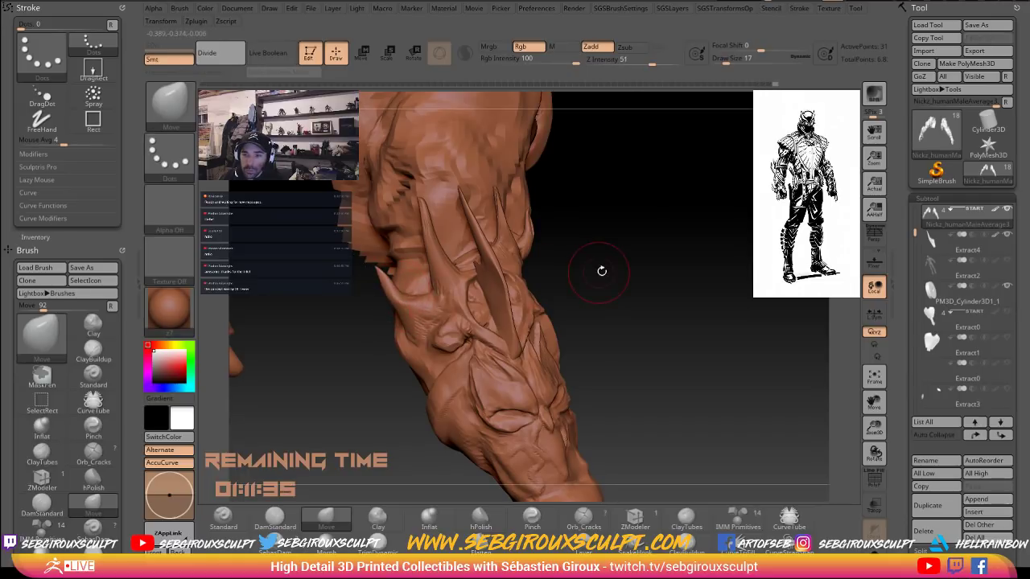
drag(602, 271, 693, 306)
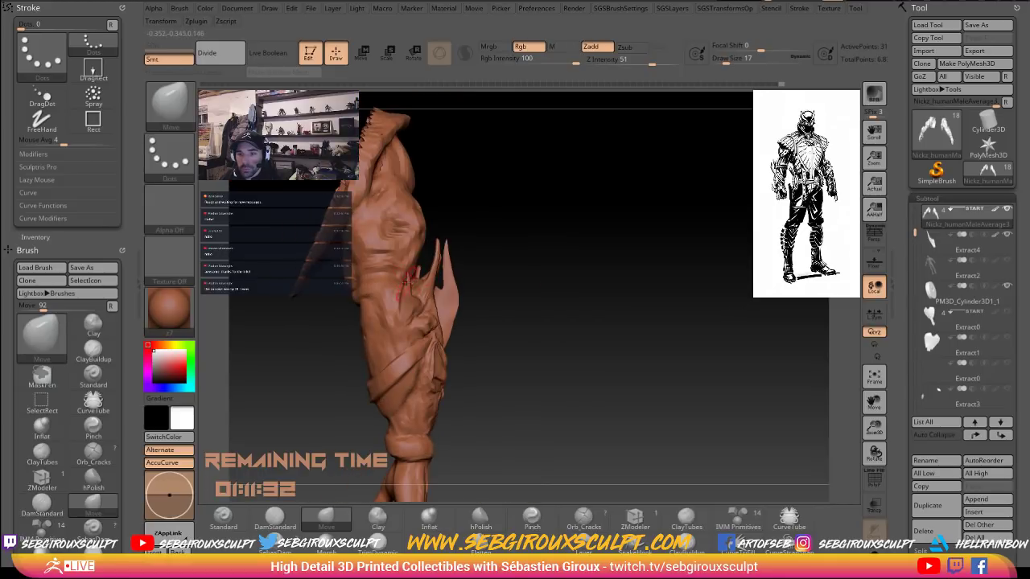
Smooth the newest outer spike's base and refine its shape with the Move brush, checking it from the back, side and front.
key(shift)
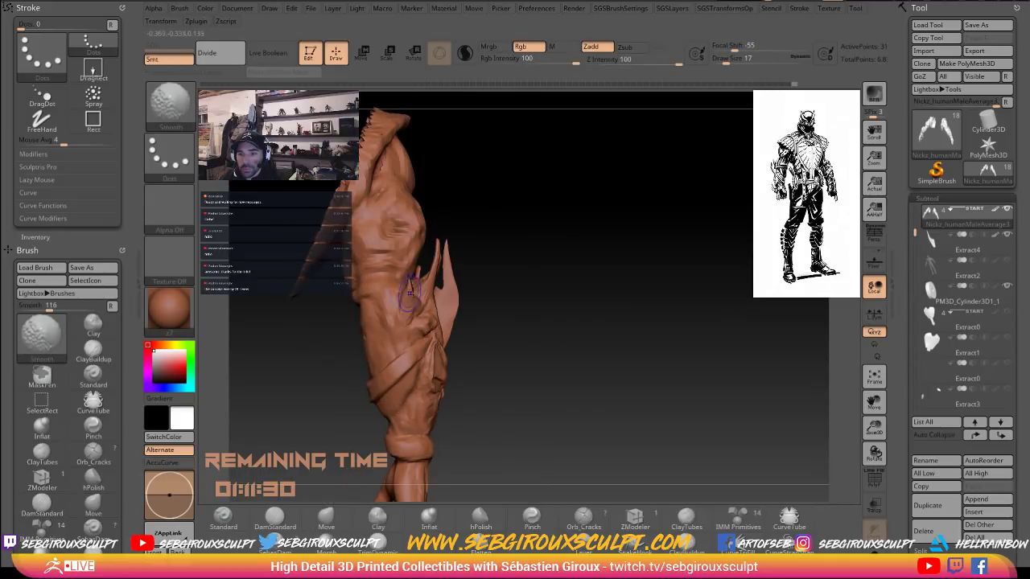
drag(582, 302, 491, 302)
key(shift)
mouse_move(381, 305)
mouse_down()
mouse_move(338, 320)
mouse_move(398, 359)
mouse_move(326, 334)
mouse_move(354, 281)
mouse_up()
key(f)
drag(341, 345, 356, 351)
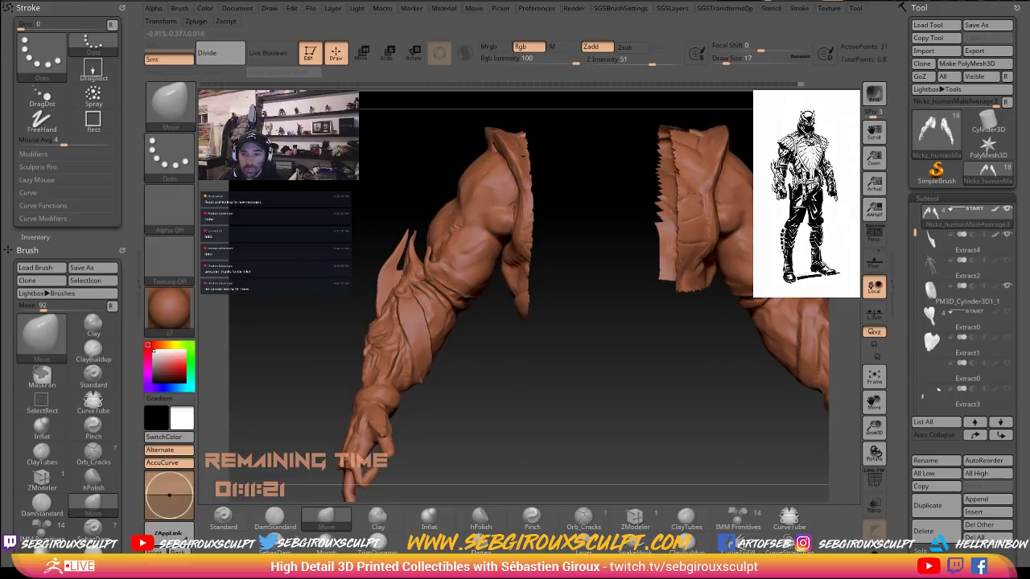
Adjust the silhouette of the forearm and its spikes from the front and side with the Move brush at draw sizes 71 and 27.
key(space)
mouse_move(327, 277)
mouse_down()
mouse_move(389, 291)
mouse_move(452, 334)
mouse_move(465, 328)
mouse_up()
mouse_move(427, 335)
right_down()
mouse_move(392, 324)
mouse_move(423, 298)
right_up()
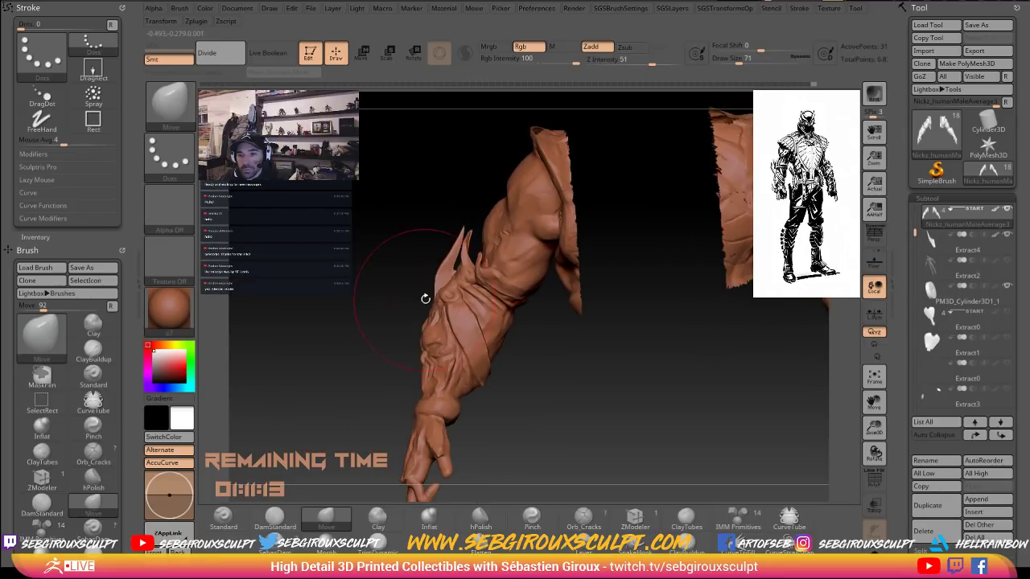
mouse_move(407, 287)
mouse_down()
mouse_move(456, 256)
mouse_move(460, 264)
mouse_move(468, 222)
mouse_up()
key(space)
click(473, 258)
mouse_move(401, 223)
mouse_down()
mouse_move(702, 139)
mouse_move(503, 253)
mouse_move(523, 254)
mouse_up()
key(space)
click(499, 252)
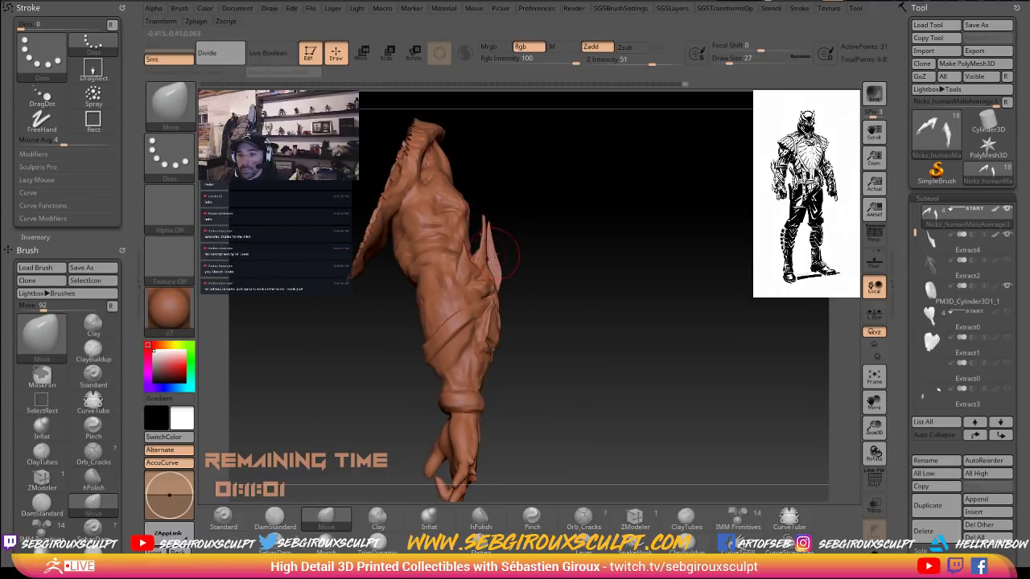
Refine how the blade sits against the forearm with the Move brush at draw size 27, alternating between the blade and arm subtools.
alt+click(494, 259)
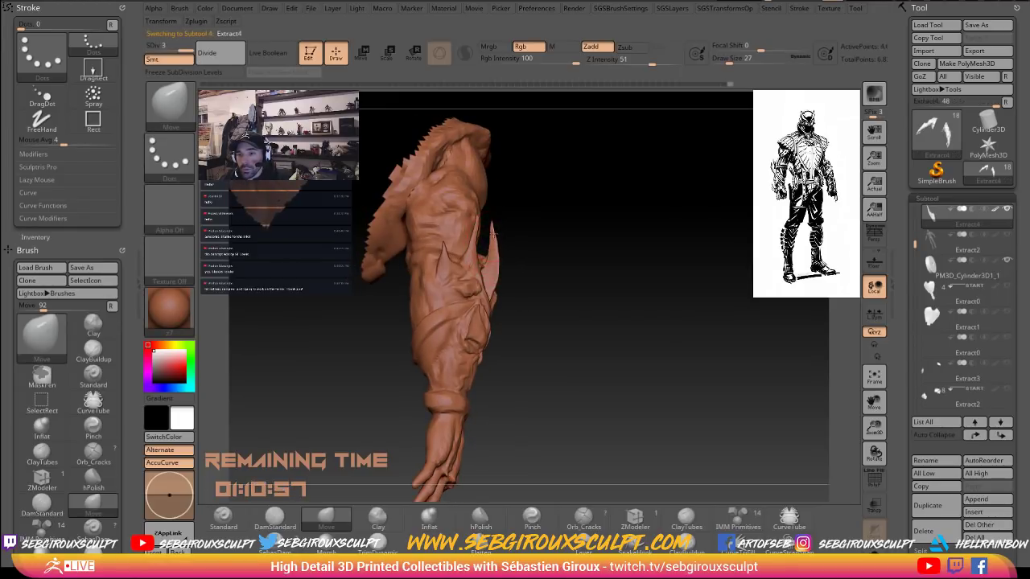
drag(562, 288, 566, 338)
alt+click(518, 324)
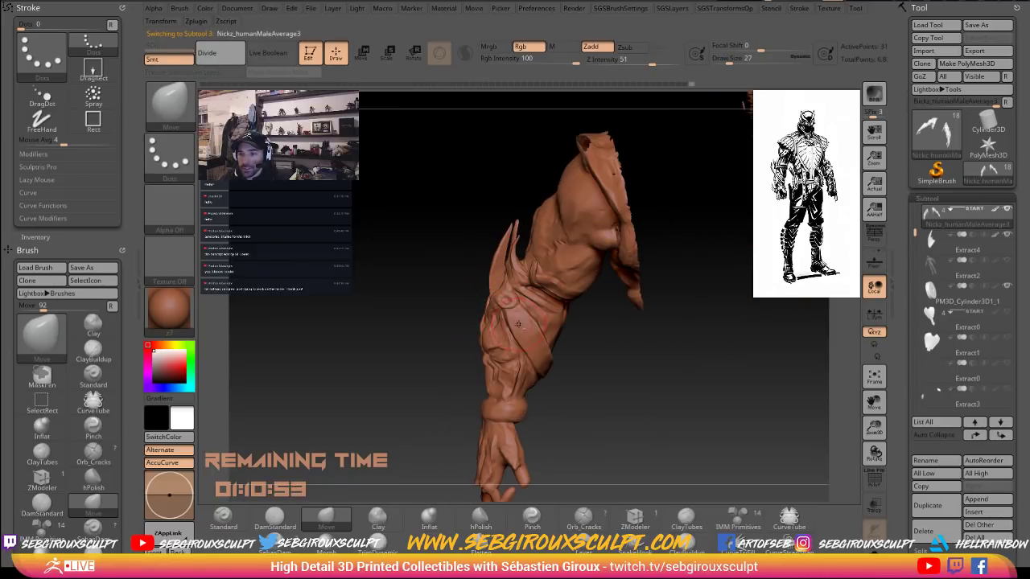
alt+click(497, 277)
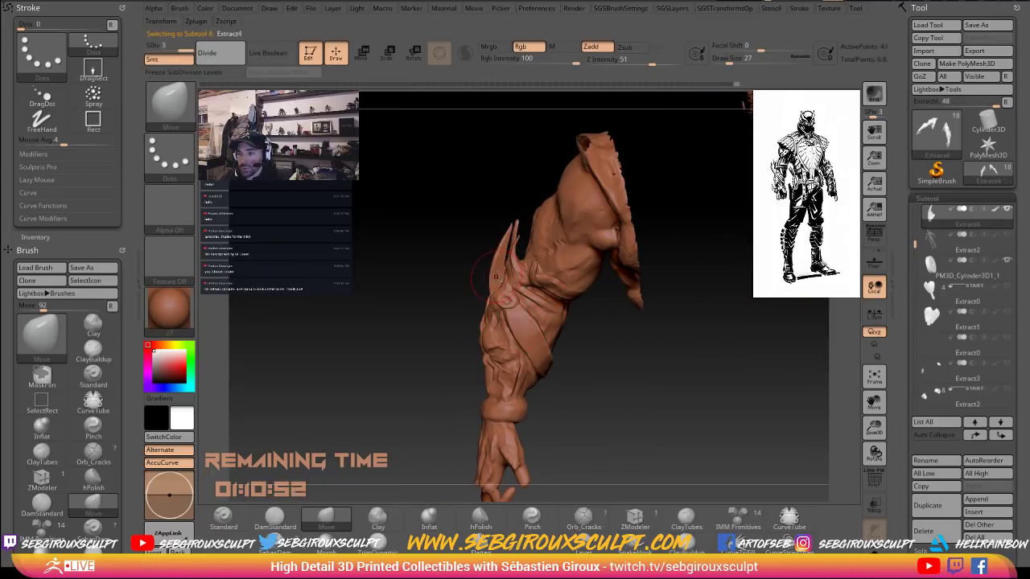
alt+click(560, 255)
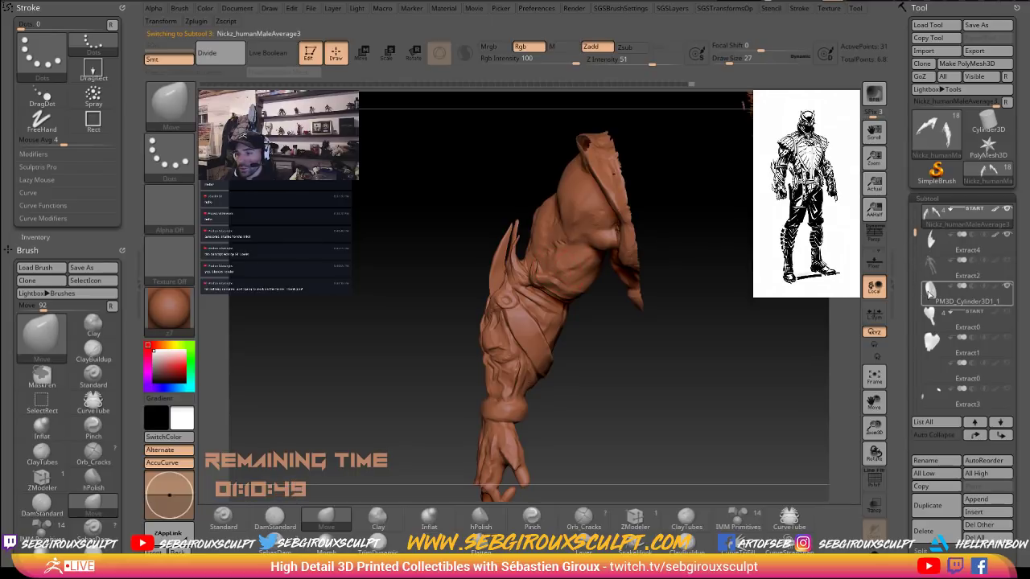
drag(692, 343, 612, 382)
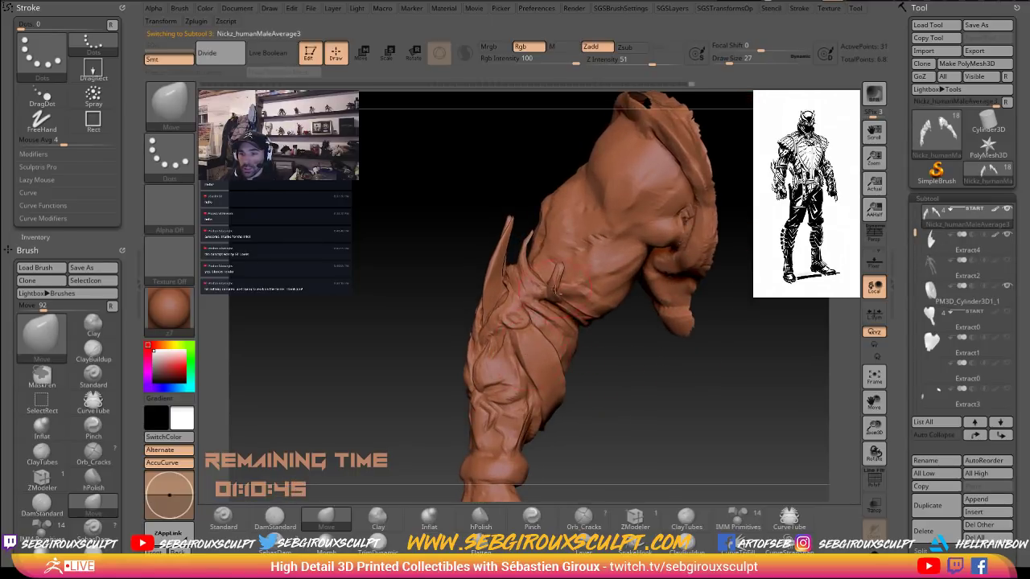
alt+click(487, 282)
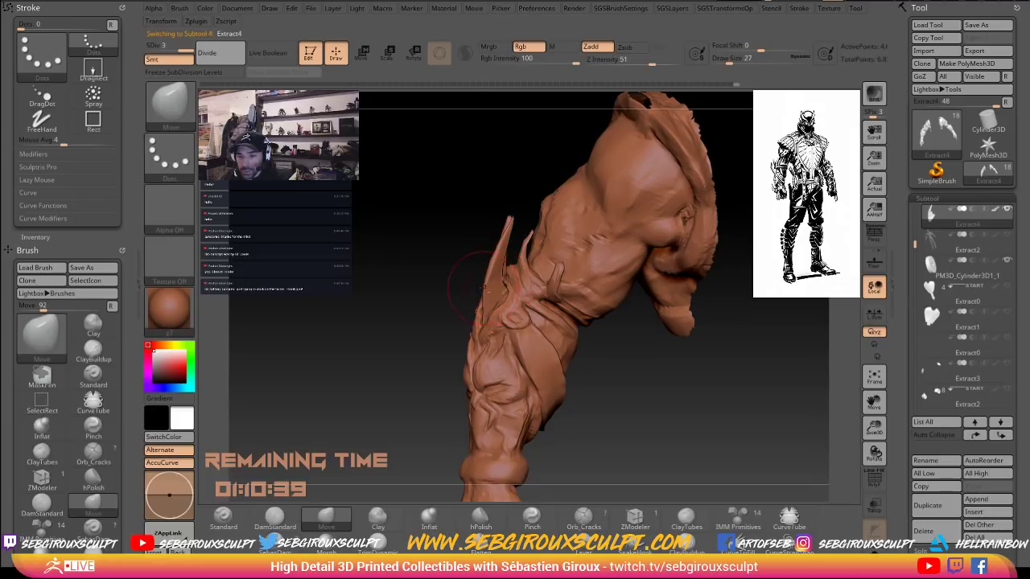
drag(412, 317, 544, 304)
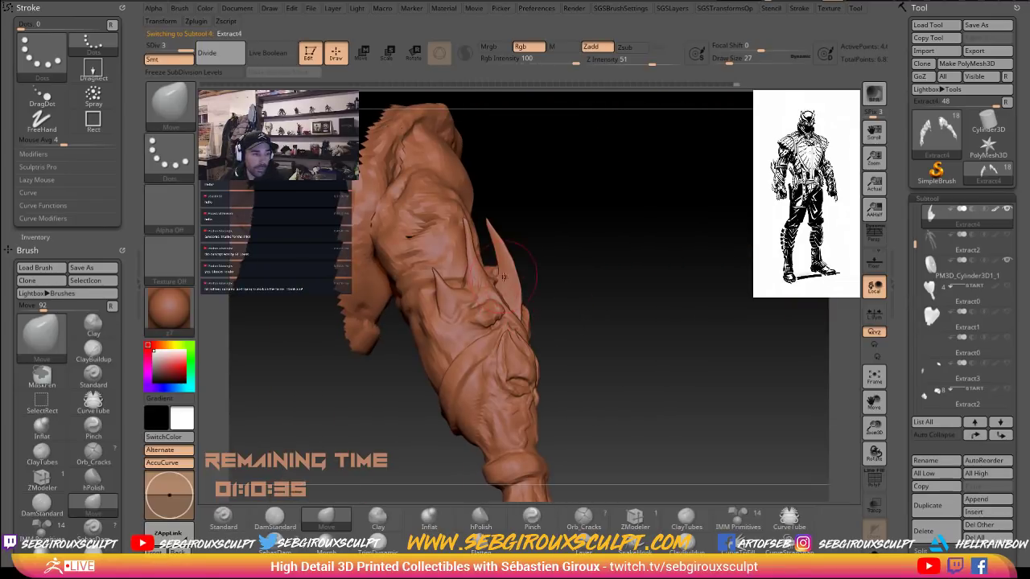
Build up wrinkled ridges beside the nose of the gauntlet's face on the arm subtool with the ClayTubes brush at draw size 6.
mouse_move(626, 323)
mouse_down()
mouse_move(418, 302)
mouse_move(512, 321)
mouse_up()
key(b)
key(c)
key(t)
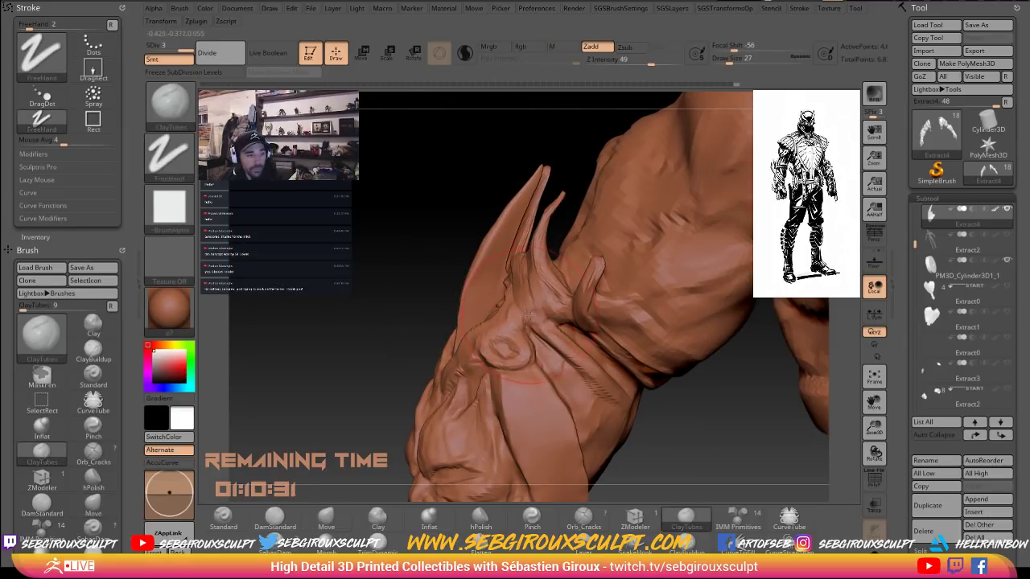
key(space)
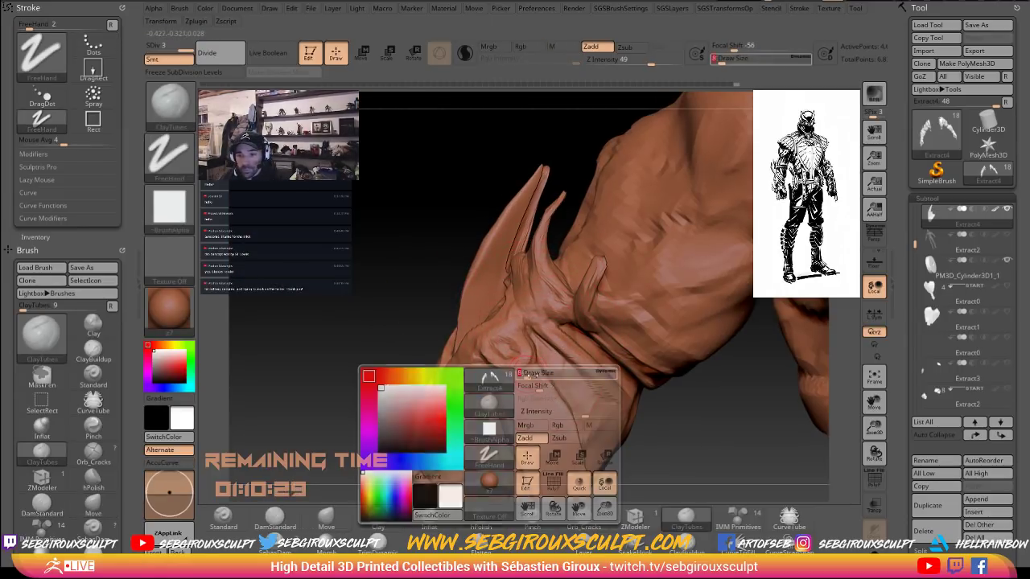
mouse_move(678, 455)
alt+mouse_down()
mouse_move(671, 419)
mouse_move(540, 418)
mouse_move(487, 400)
alt+mouse_up()
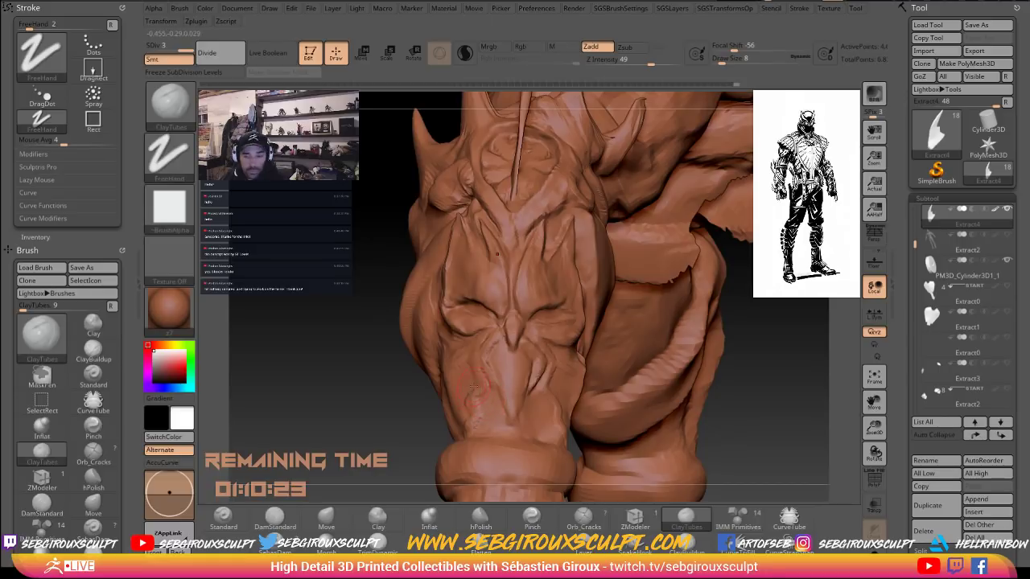
key(space)
right_drag(483, 366, 479, 369)
key(space)
drag(481, 370, 478, 371)
alt+click(479, 372)
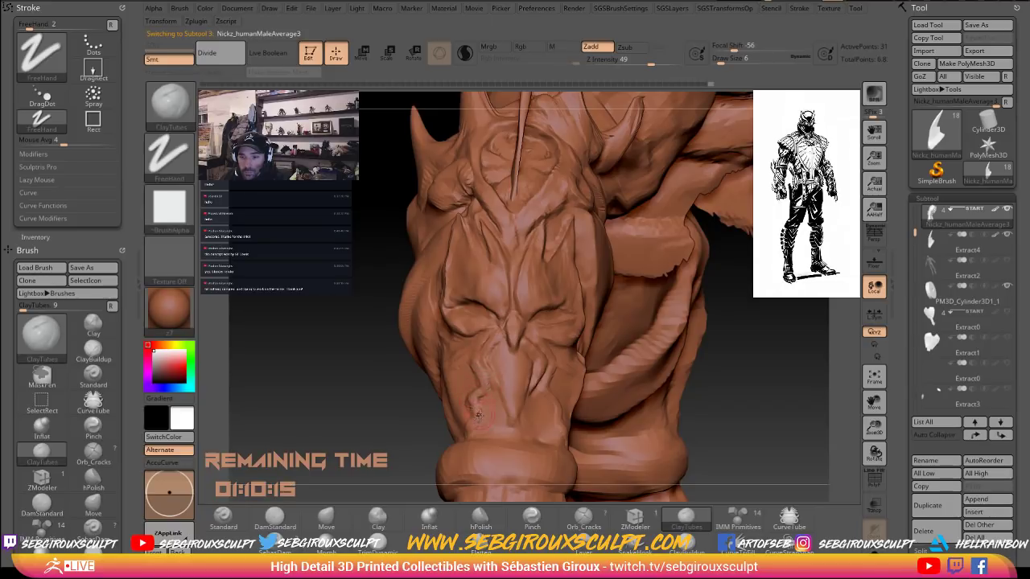
drag(472, 420, 469, 430)
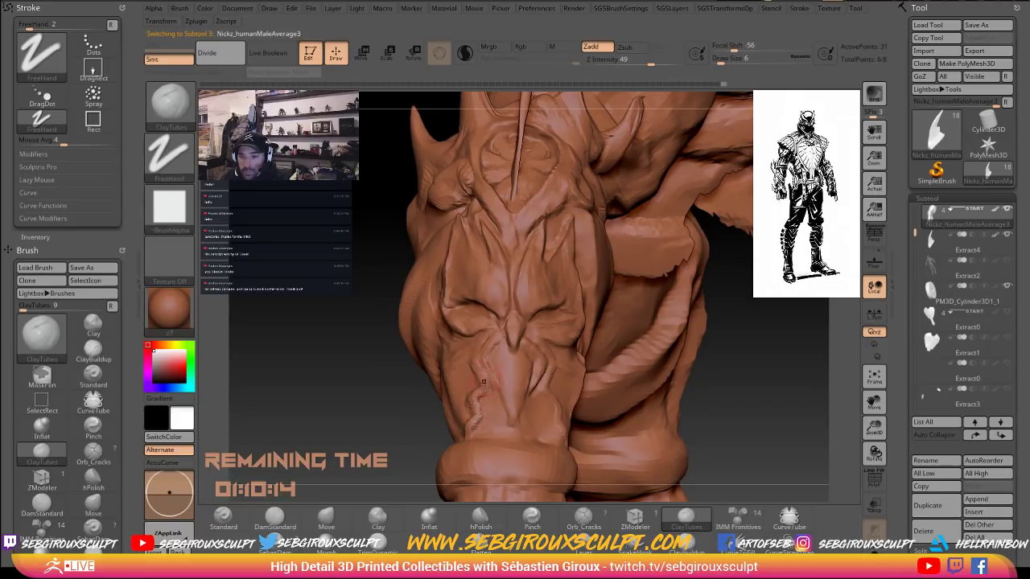
drag(382, 399, 551, 386)
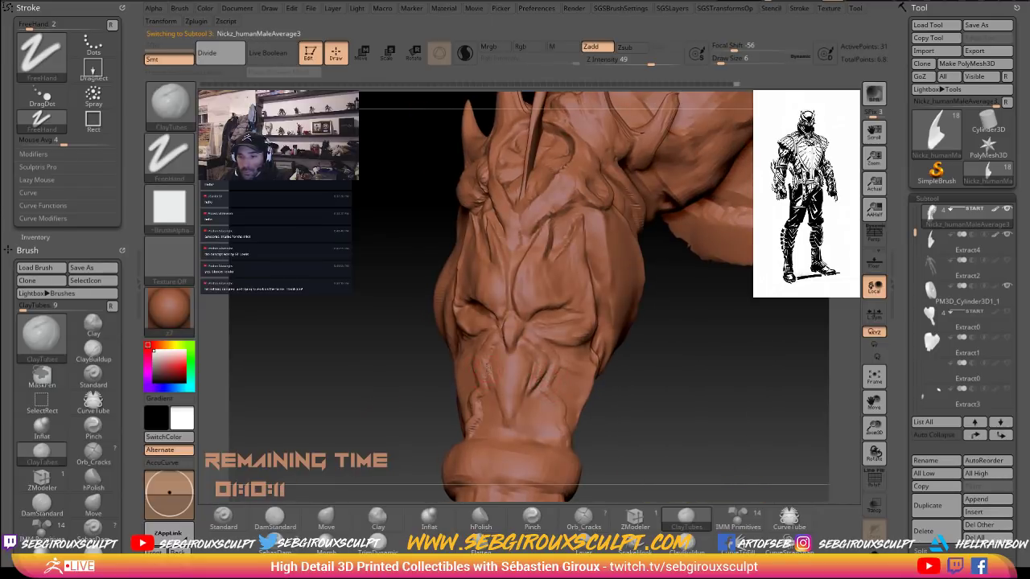
drag(487, 377, 488, 359)
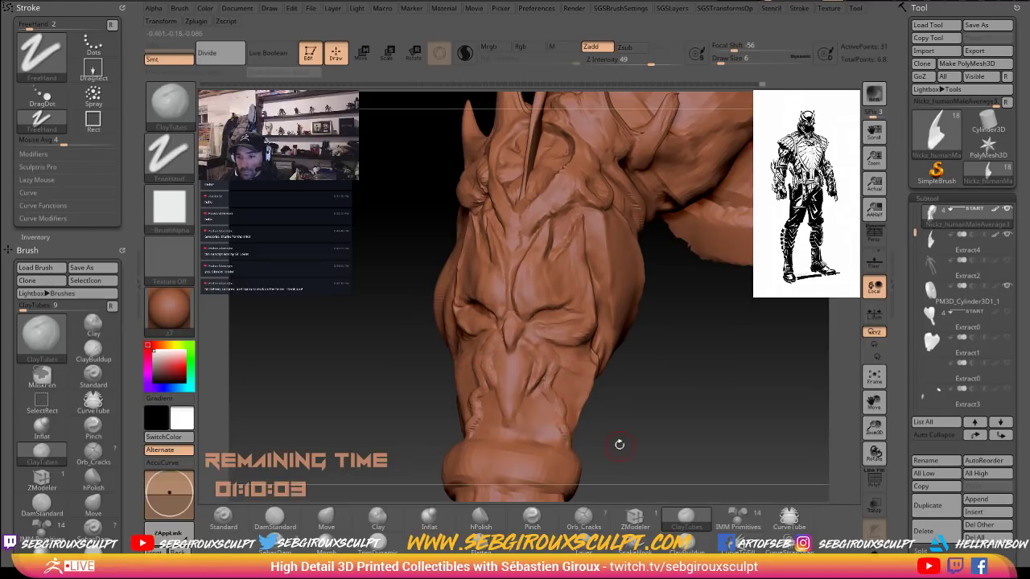
Adjust the gauntlet's outline below the sculpted face, just above the wrist band, with the Move brush at draw size 13.
key(b)
key(m)
key(v)
mouse_move(620, 444)
mouse_down()
mouse_move(593, 439)
mouse_move(629, 403)
mouse_move(602, 392)
mouse_move(612, 380)
mouse_up()
right_click(573, 426)
click(580, 427)
right_click(628, 417)
click(632, 432)
right_click(602, 392)
right_click(608, 380)
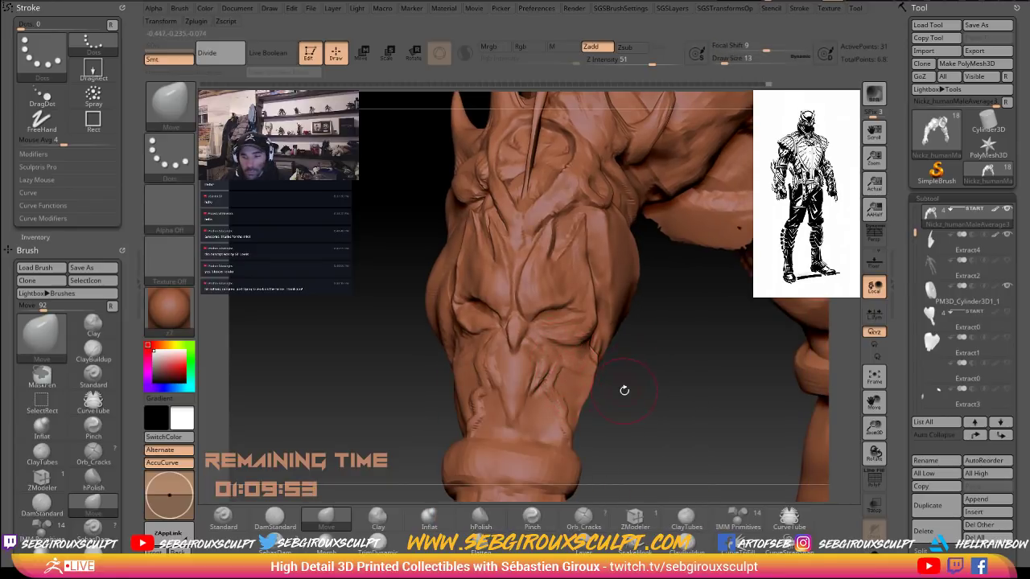
Refine both sides of the narrow lower forearm above the wrist band with the Move brush, working from several angles.
drag(623, 389, 610, 391)
drag(592, 400, 577, 415)
drag(638, 428, 600, 409)
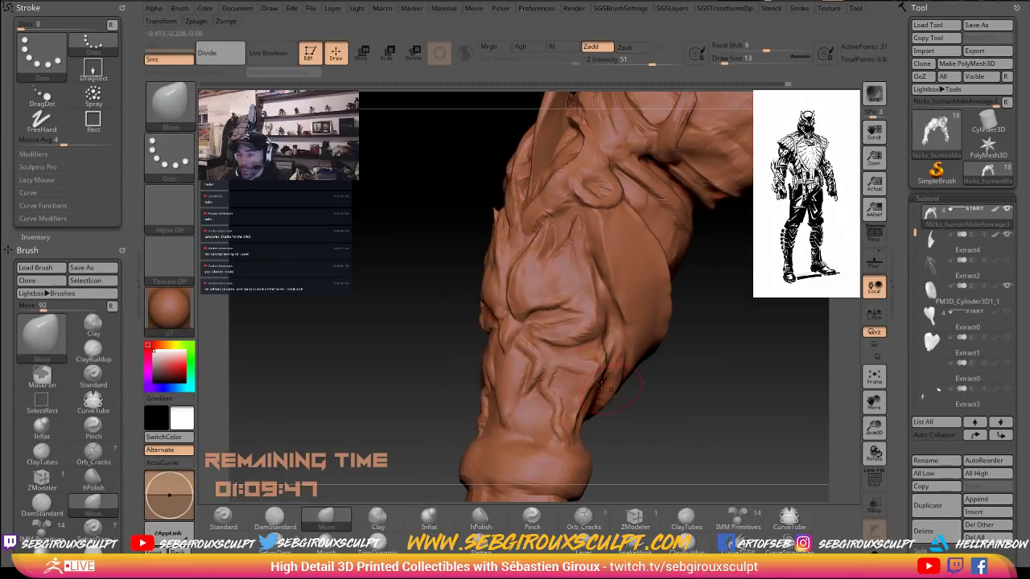
drag(658, 434, 675, 433)
drag(570, 420, 575, 412)
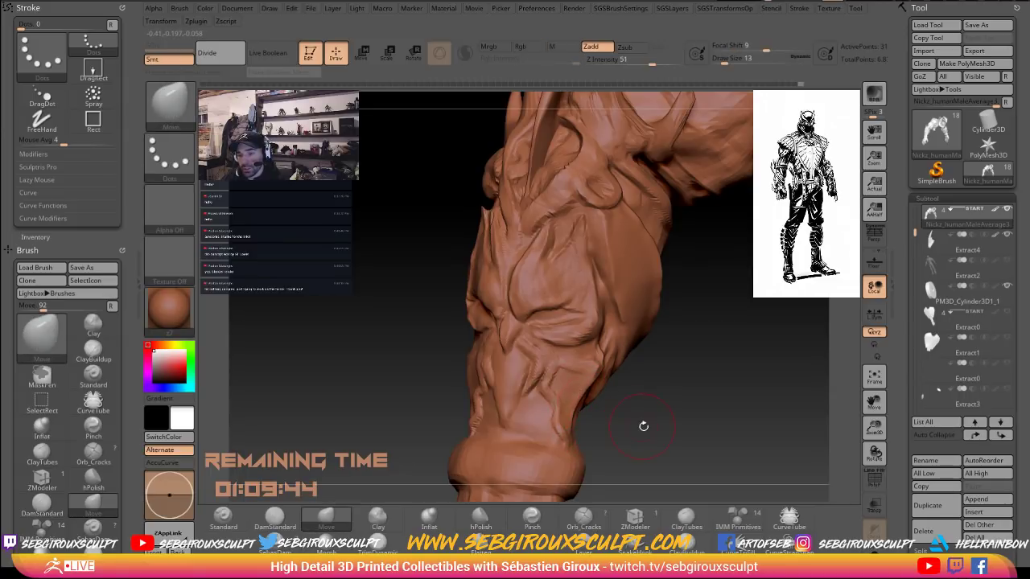
mouse_move(644, 425)
mouse_down()
mouse_move(475, 403)
mouse_move(482, 422)
mouse_move(461, 408)
mouse_up()
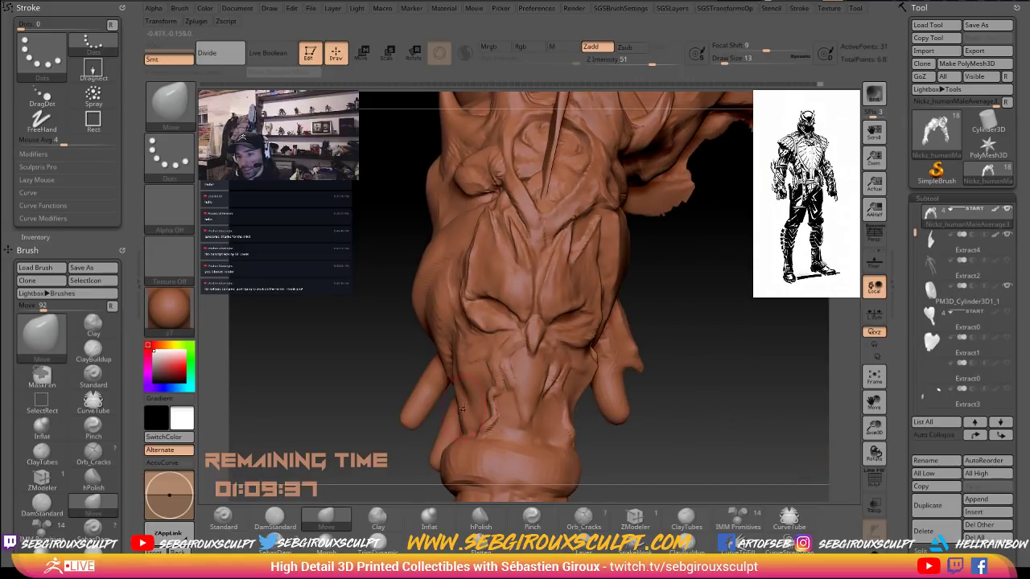
drag(698, 426, 458, 381)
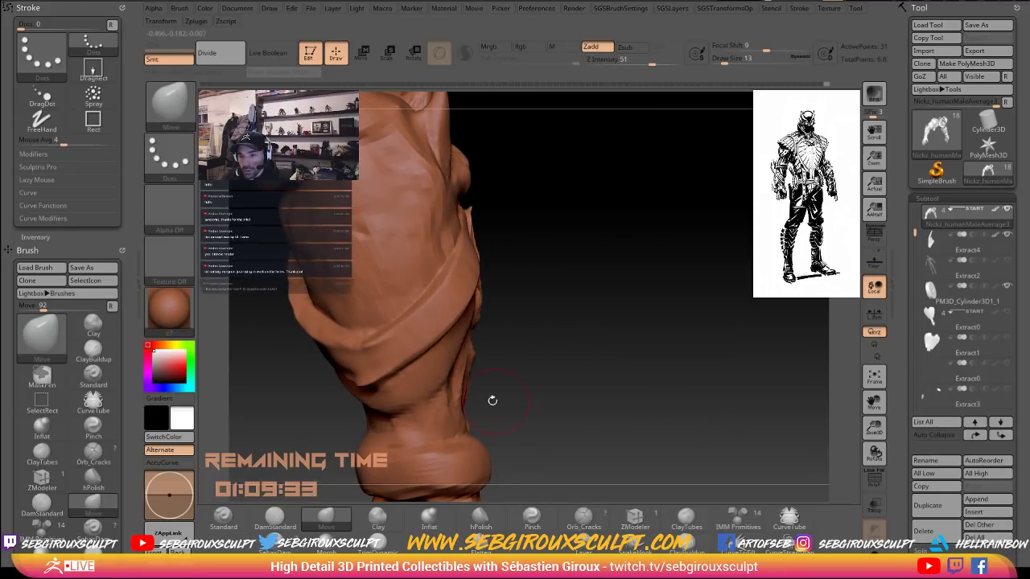
mouse_move(517, 410)
mouse_down()
mouse_move(643, 422)
mouse_move(628, 427)
mouse_move(590, 381)
mouse_up()
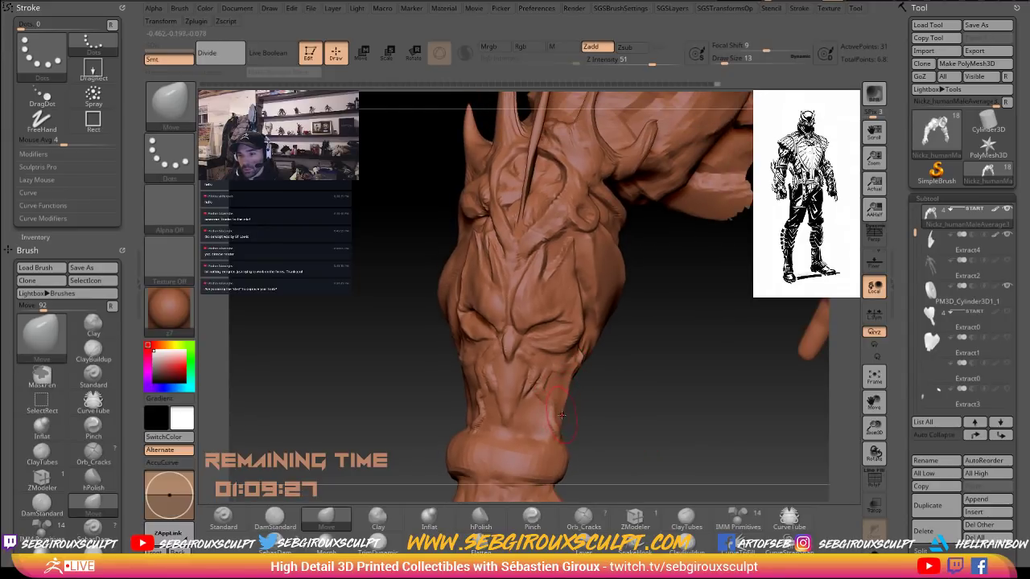
drag(605, 417, 402, 407)
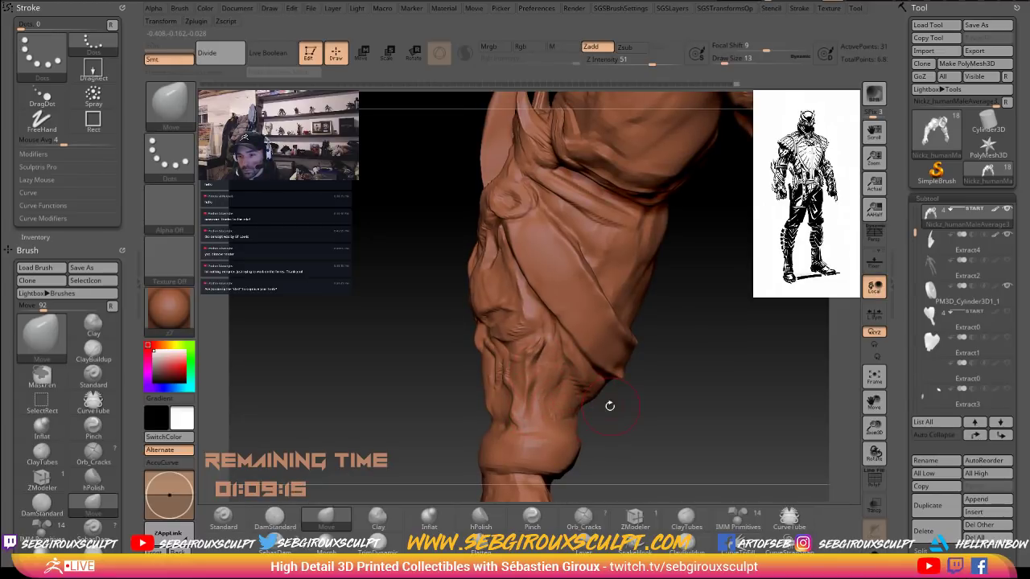
Build up cloth folds between the diagonal strap and the wrist band with the ClayTubes brush at draw size 13, without Sculptris Pro.
drag(609, 407, 566, 394)
key(b)
key(c)
key(t)
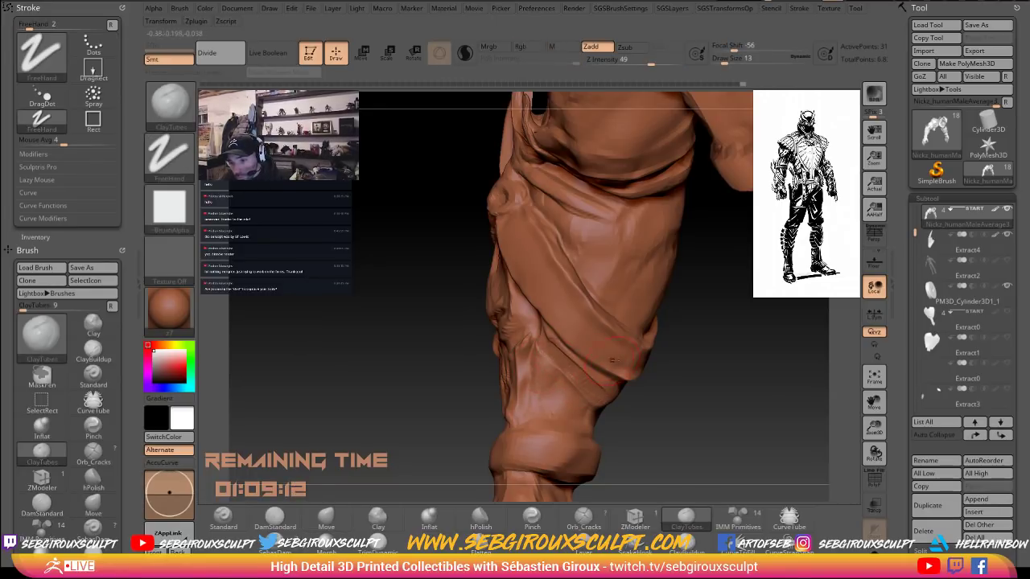
mouse_move(620, 8)
click(655, 129)
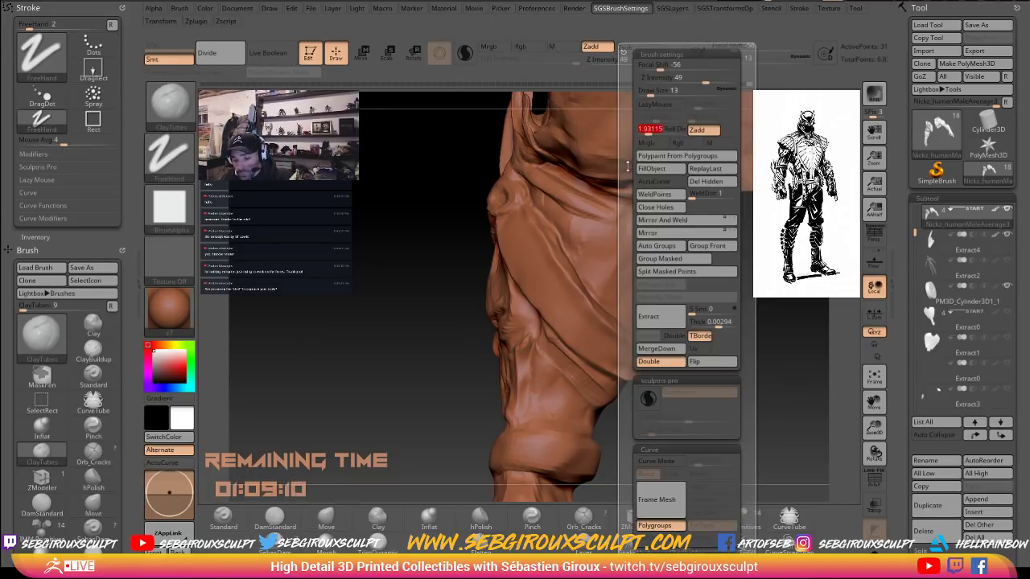
click(627, 170)
key(backslash)
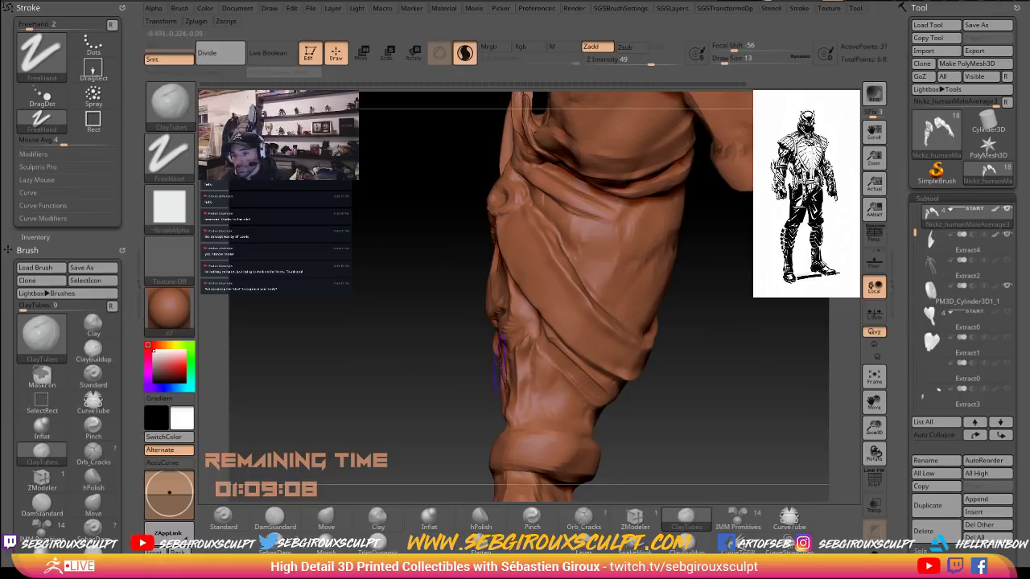
click(541, 366)
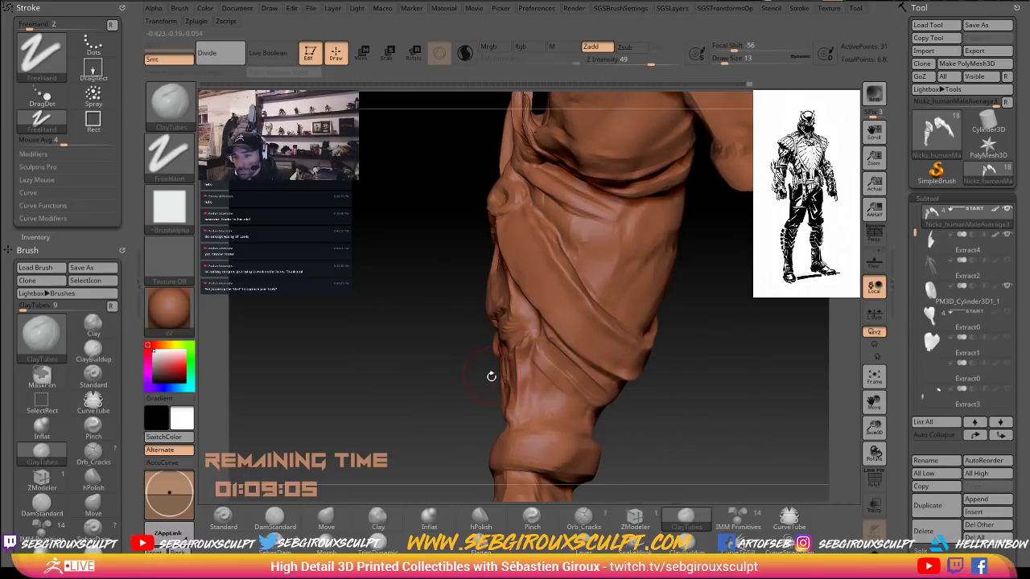
drag(456, 379, 459, 361)
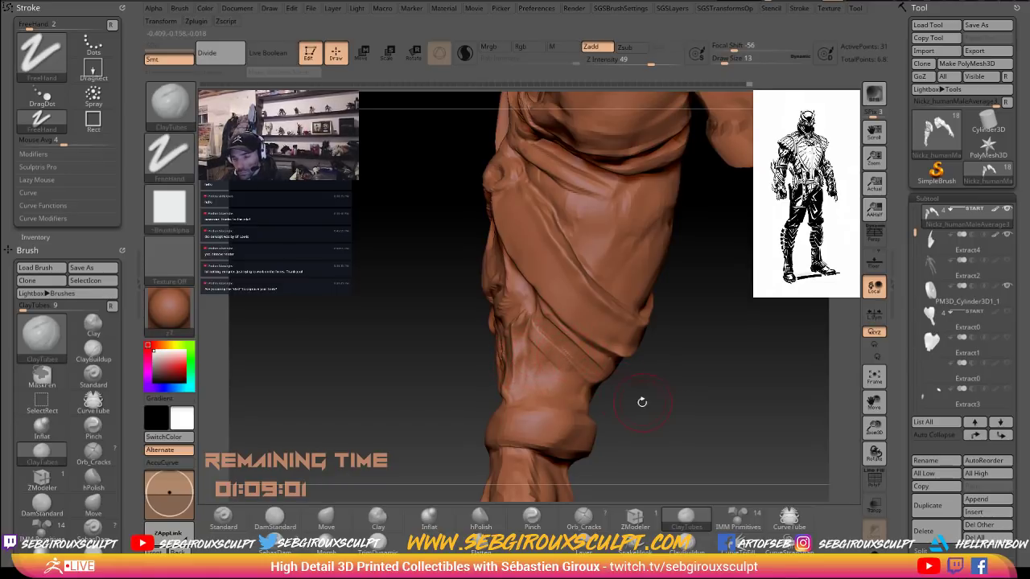
drag(641, 402, 661, 399)
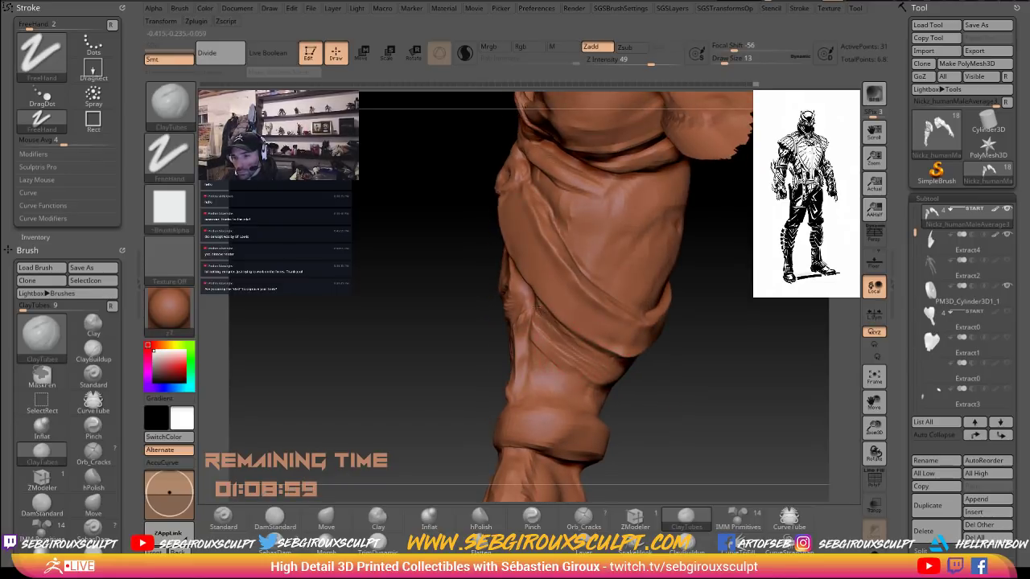
Continue the cloth folds under the strap around the inner and back sides of the lower forearm with the ClayTubes brush.
drag(572, 336, 595, 359)
drag(659, 387, 618, 389)
drag(601, 386, 630, 382)
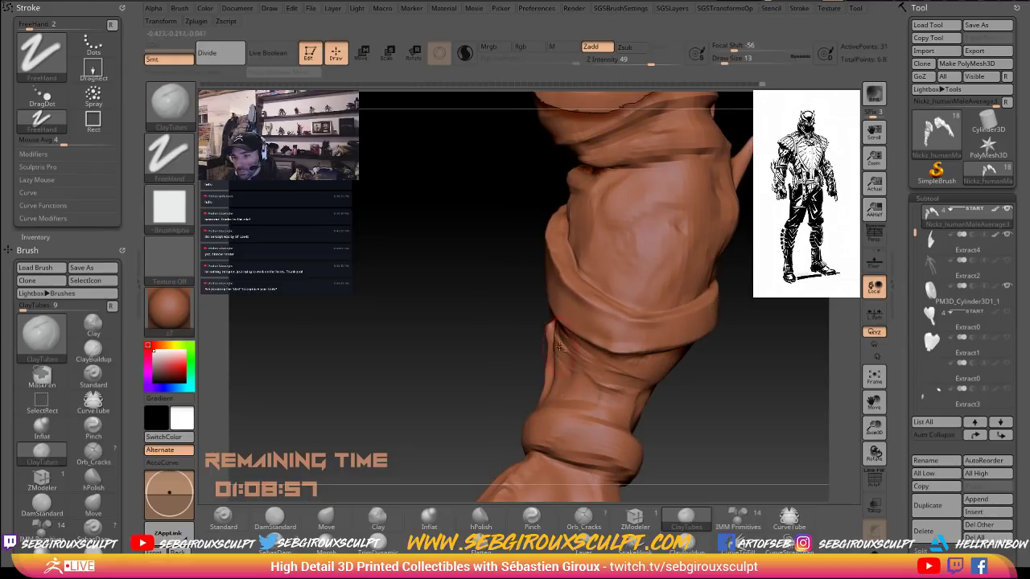
mouse_move(714, 400)
mouse_down()
mouse_move(721, 393)
mouse_move(602, 365)
mouse_up()
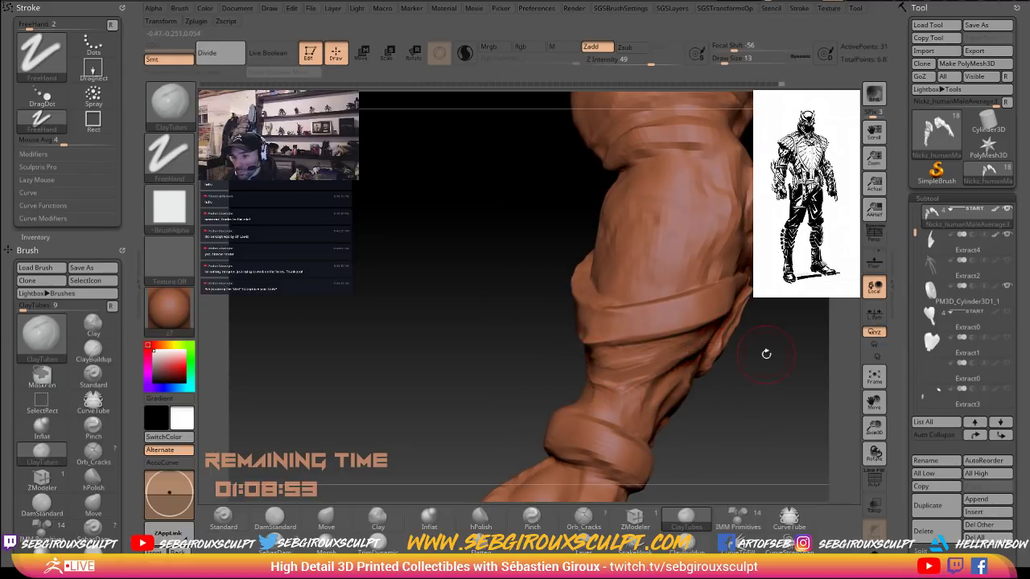
mouse_move(765, 352)
mouse_down()
mouse_move(713, 355)
mouse_move(743, 354)
mouse_move(781, 375)
mouse_move(587, 386)
mouse_move(534, 357)
mouse_move(619, 364)
mouse_up()
Adjust the outline of the lower forearm between the diagonal strap and the wrist band with the Move brush at draw size 25.
key(b)
key(m)
key(v)
key(space)
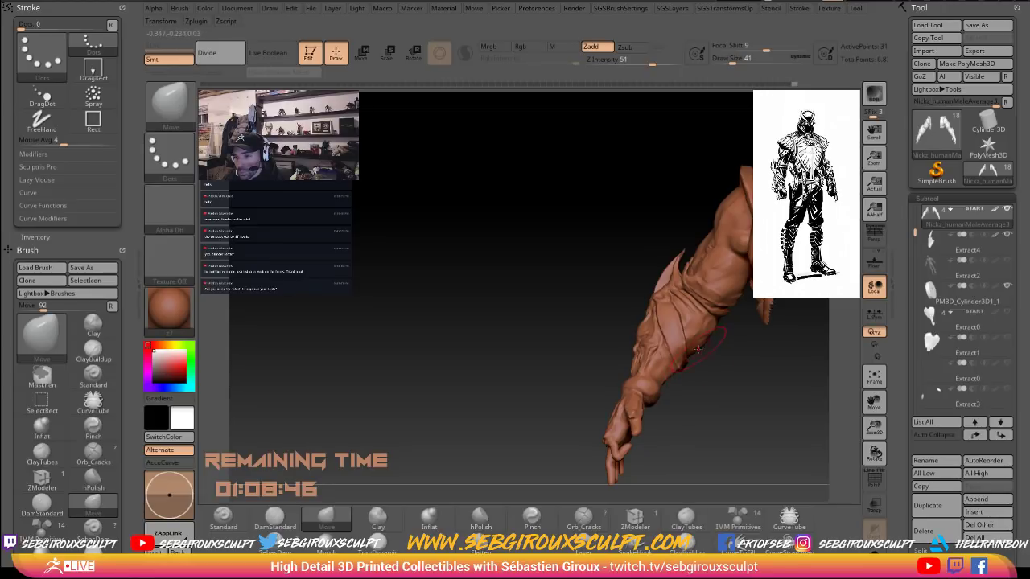
drag(745, 366, 677, 333)
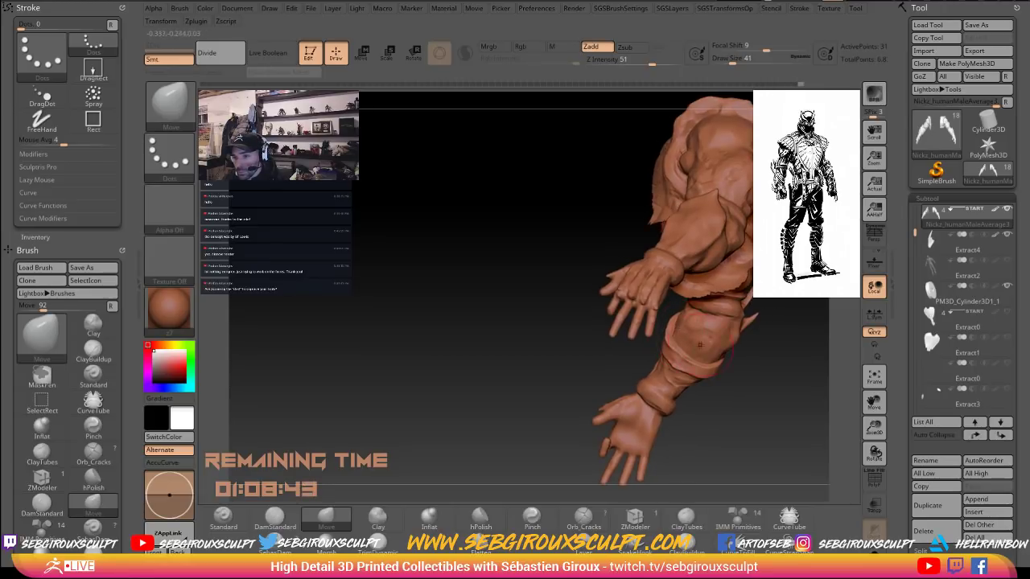
mouse_move(706, 375)
mouse_down()
mouse_move(708, 366)
mouse_move(652, 372)
mouse_move(714, 408)
mouse_move(708, 435)
mouse_up()
key(space)
click(652, 375)
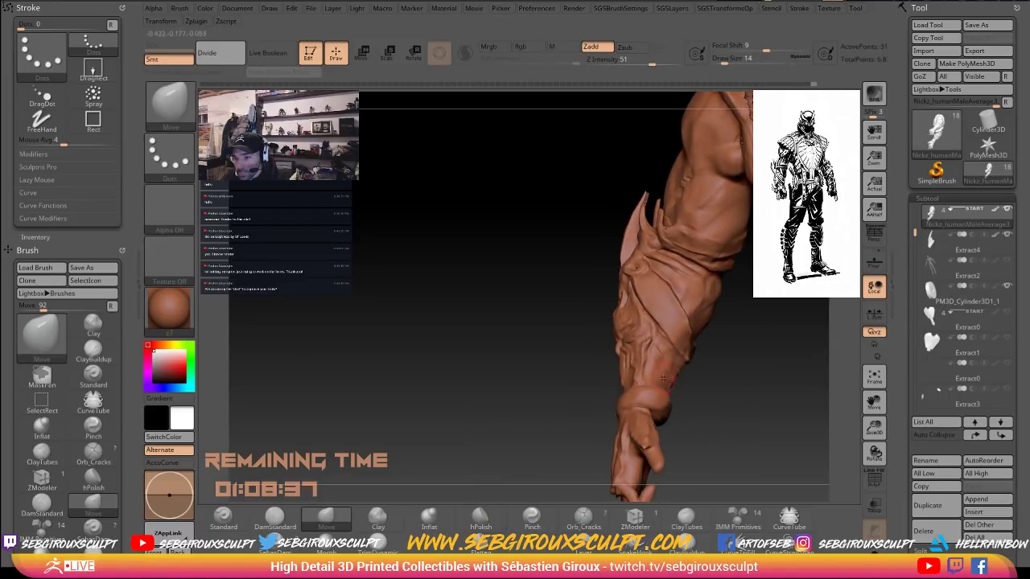
key(space)
click(652, 375)
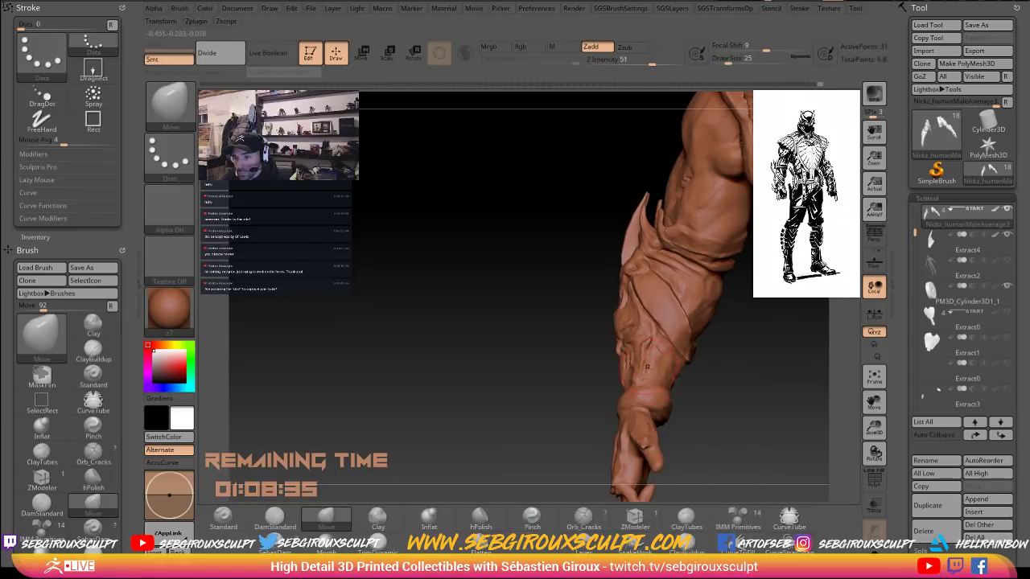
mouse_move(647, 367)
mouse_down()
mouse_move(649, 353)
mouse_move(627, 383)
mouse_move(674, 376)
mouse_up()
mouse_move(687, 387)
mouse_down()
mouse_move(638, 363)
mouse_move(581, 366)
mouse_up()
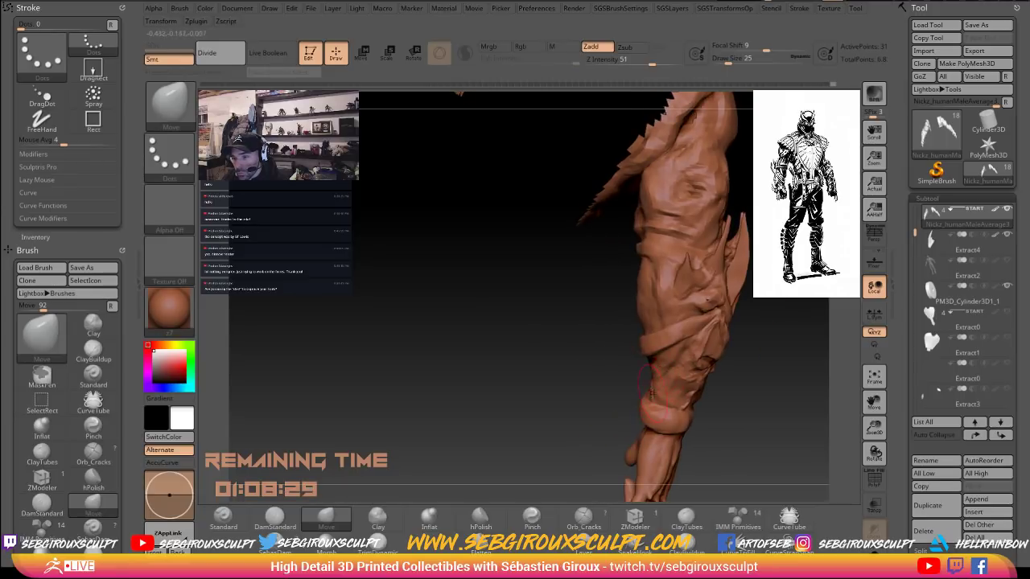
drag(634, 392, 643, 392)
mouse_move(523, 383)
mouse_down()
mouse_move(643, 399)
mouse_move(646, 418)
mouse_move(625, 430)
mouse_move(640, 422)
mouse_up()
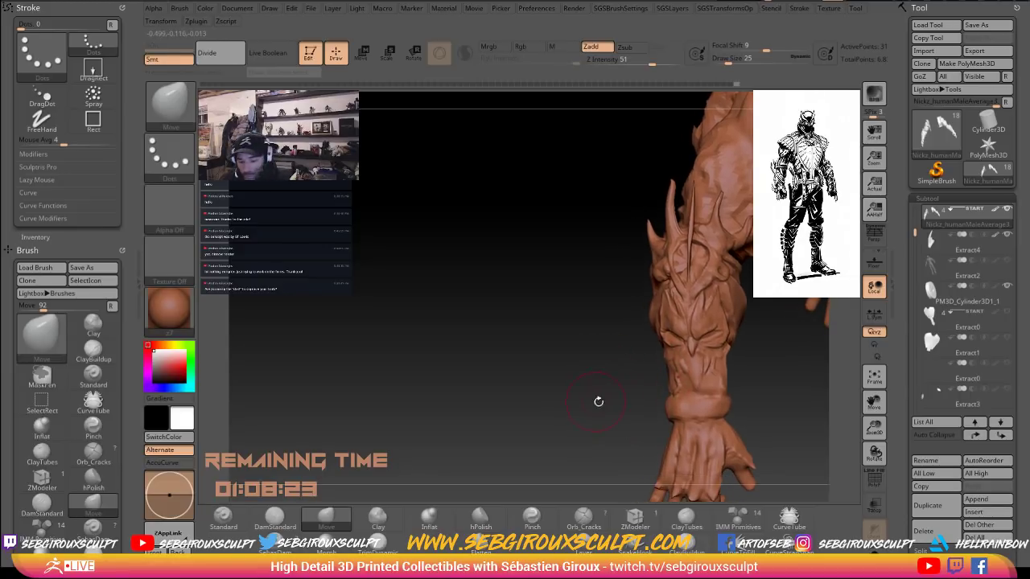
Build up the wrist band and its upper edge all around the wrist with the ClayTubes brush at draw size 14.
key(2)
mouse_move(742, 396)
mouse_down()
mouse_move(690, 379)
mouse_move(737, 397)
mouse_up()
key(space)
key(space)
key(space)
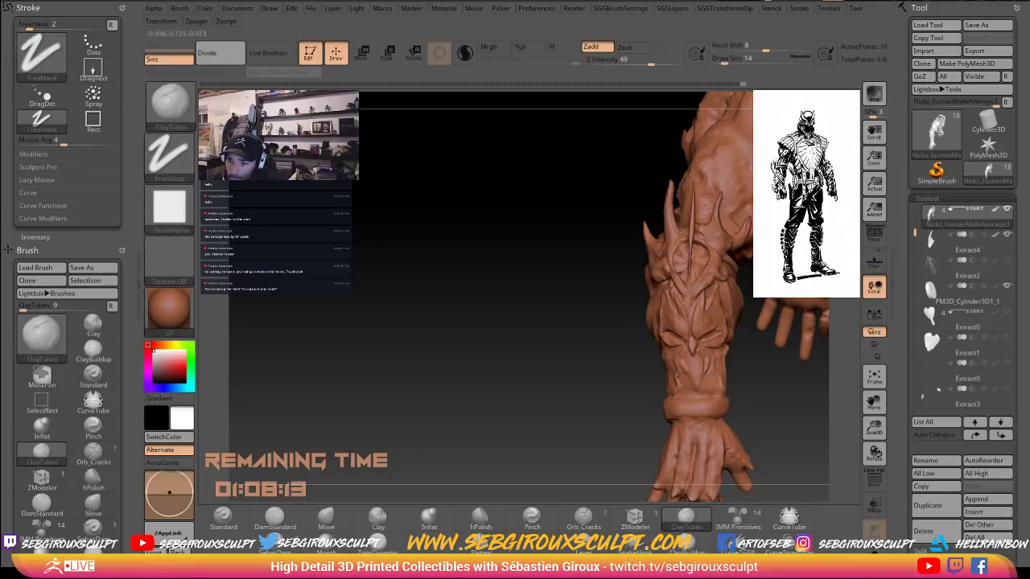
alt+drag(625, 407, 691, 408)
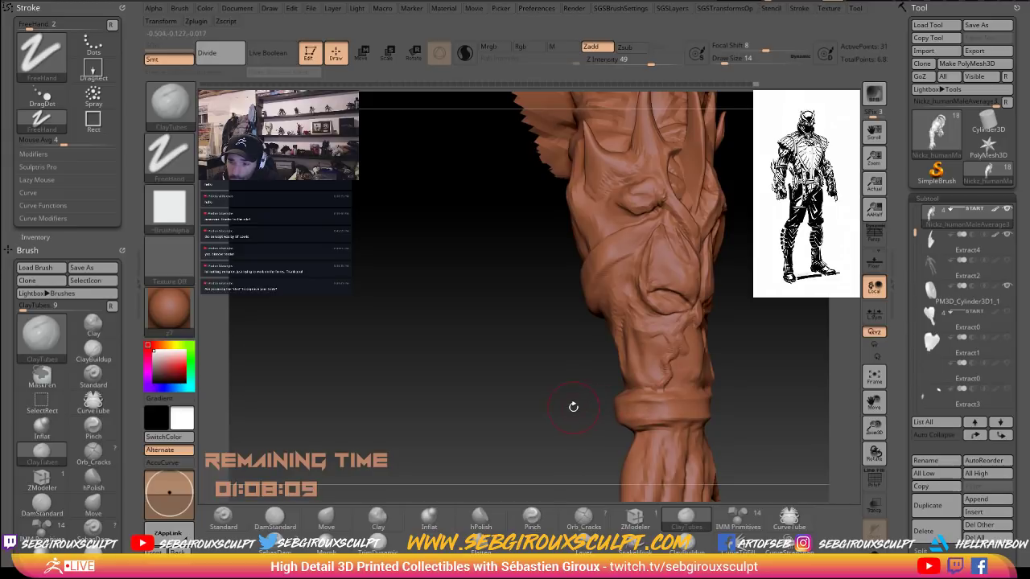
drag(573, 407, 650, 410)
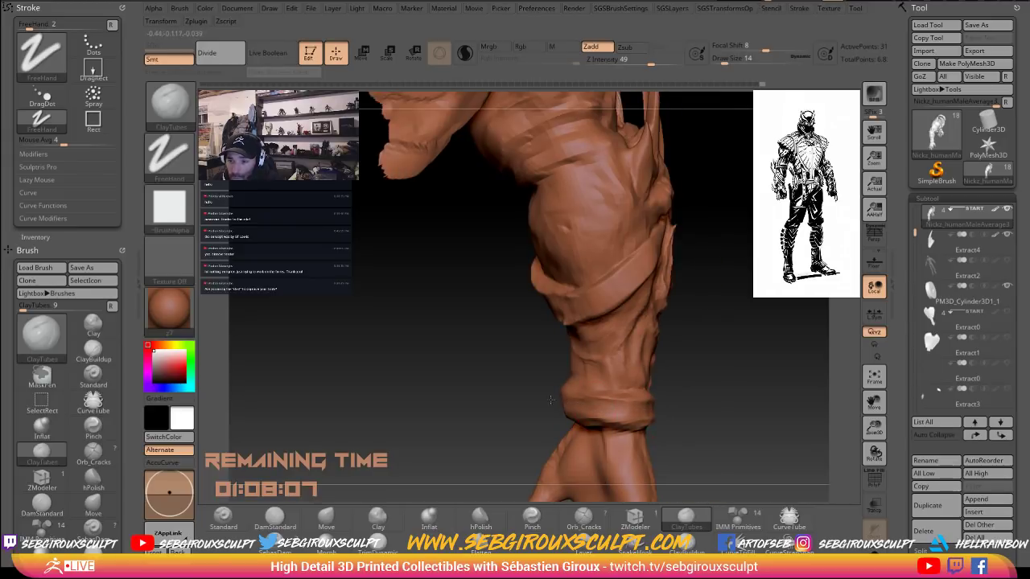
drag(535, 399, 628, 402)
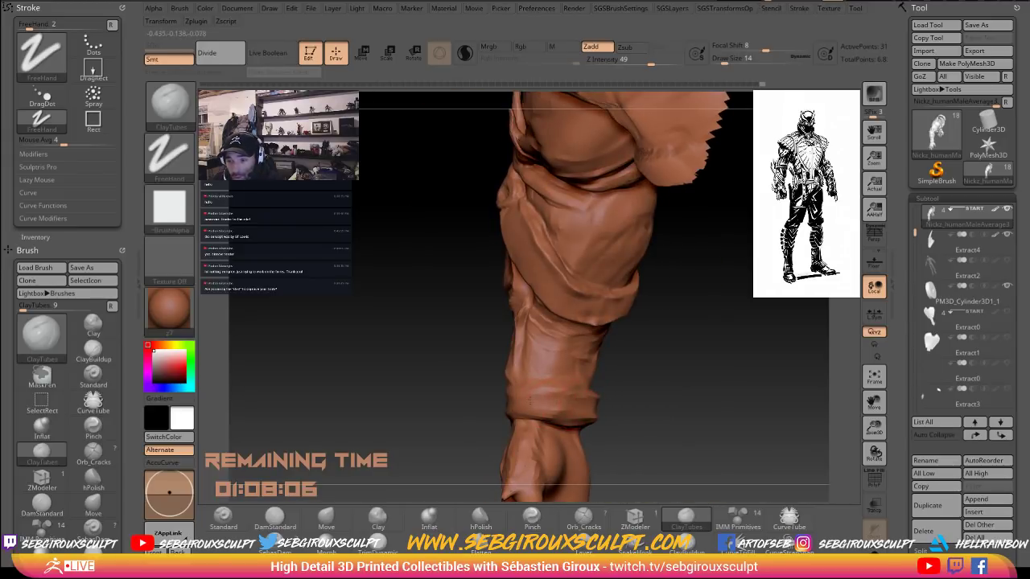
mouse_move(529, 400)
mouse_down()
mouse_move(518, 402)
mouse_move(540, 403)
mouse_up()
drag(629, 410, 679, 425)
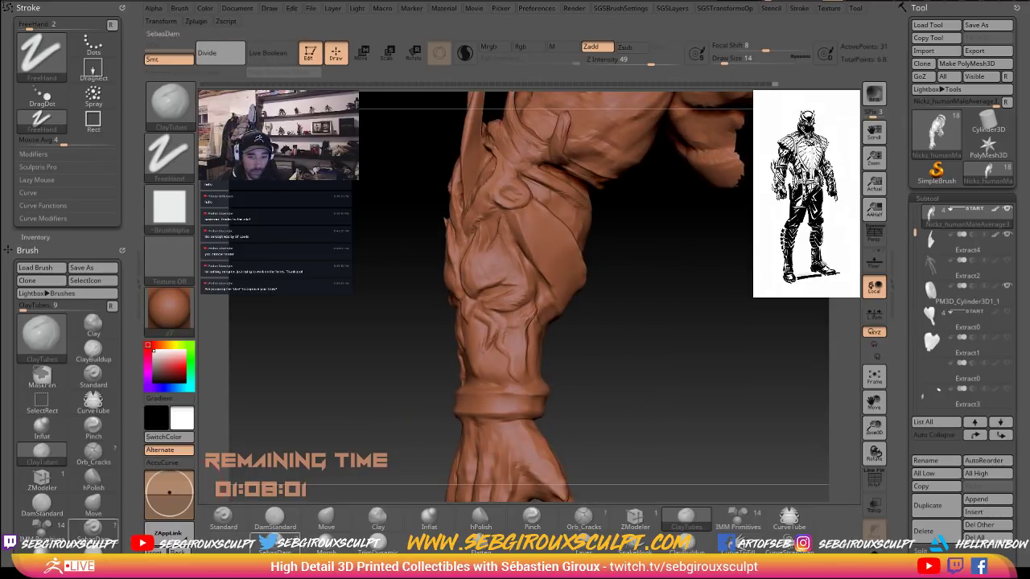
Carve and smooth creases along the wrist band's edges around the wrist with the DamStandard brush at draw size 14.
click(275, 517)
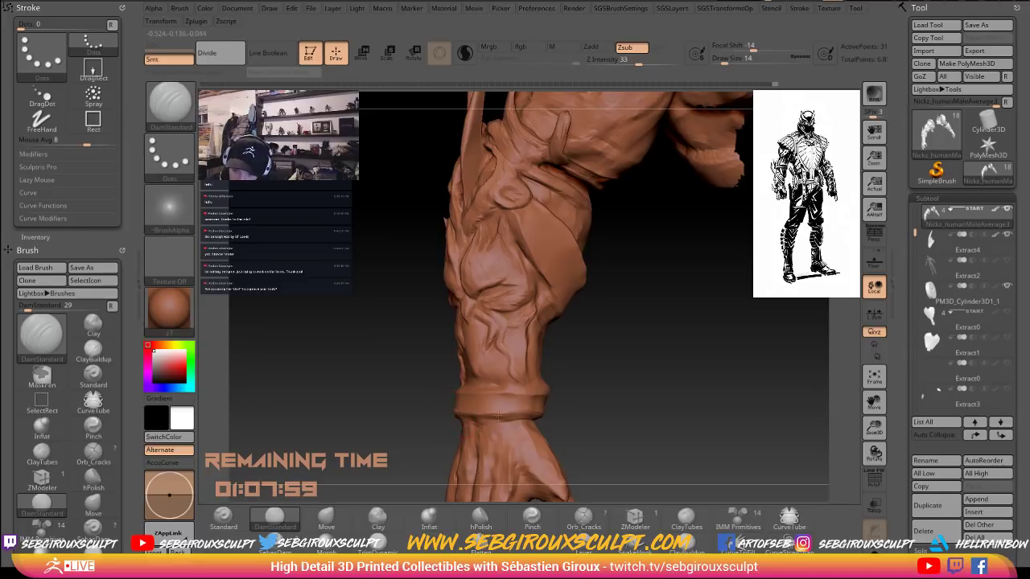
drag(570, 417, 515, 414)
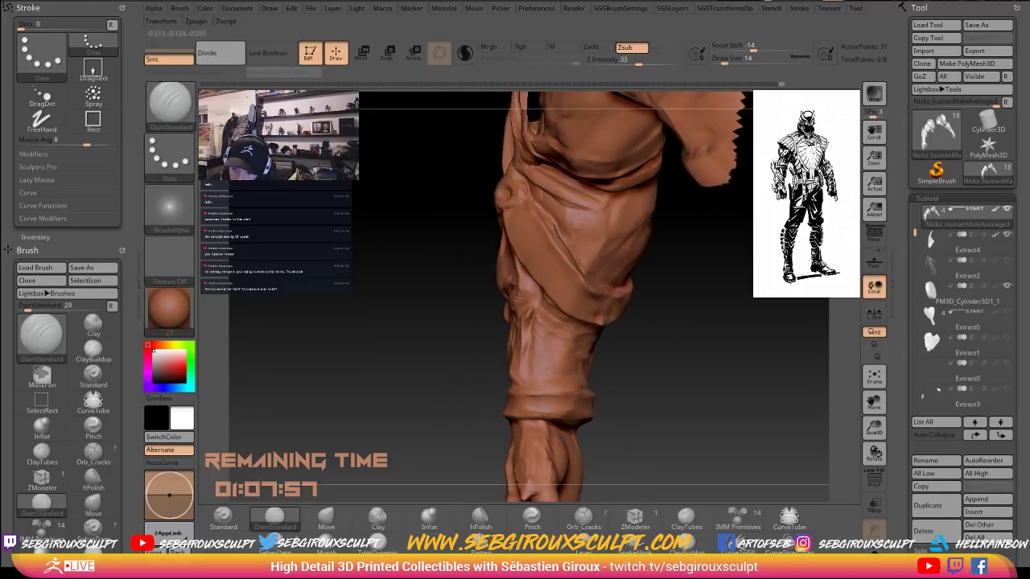
mouse_move(632, 425)
mouse_down()
mouse_move(543, 421)
mouse_move(623, 424)
mouse_move(594, 424)
mouse_up()
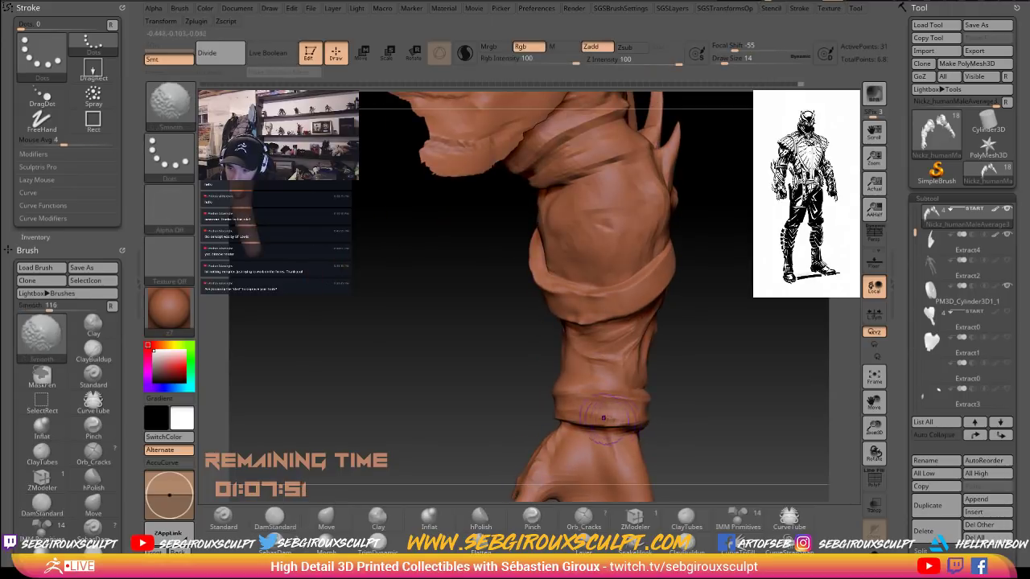
mouse_move(693, 427)
mouse_down()
mouse_move(648, 428)
mouse_move(663, 425)
mouse_up()
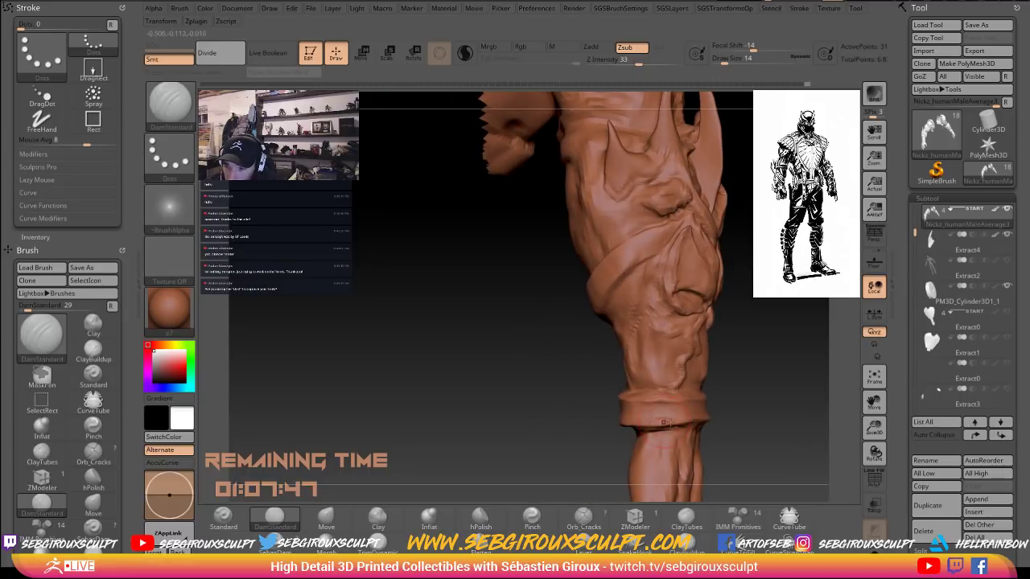
drag(637, 401, 677, 399)
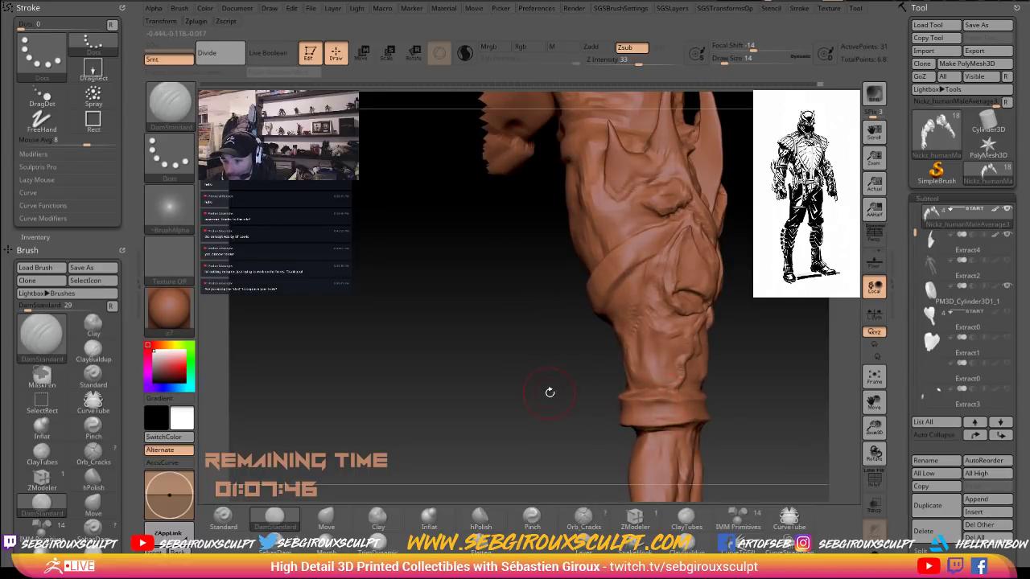
mouse_move(550, 392)
mouse_down()
mouse_move(593, 396)
mouse_move(537, 391)
mouse_up()
mouse_move(462, 396)
mouse_down()
mouse_move(465, 416)
mouse_move(439, 384)
mouse_move(626, 377)
mouse_move(672, 332)
mouse_move(718, 359)
mouse_move(704, 347)
mouse_move(612, 362)
mouse_up()
Shape the wrist band's edges and silhouette from all sides with the Move brush at draw size 14.
key(b)
key(m)
key(v)
drag(513, 403, 538, 395)
mouse_move(604, 379)
mouse_down()
mouse_move(540, 389)
mouse_move(585, 387)
mouse_up()
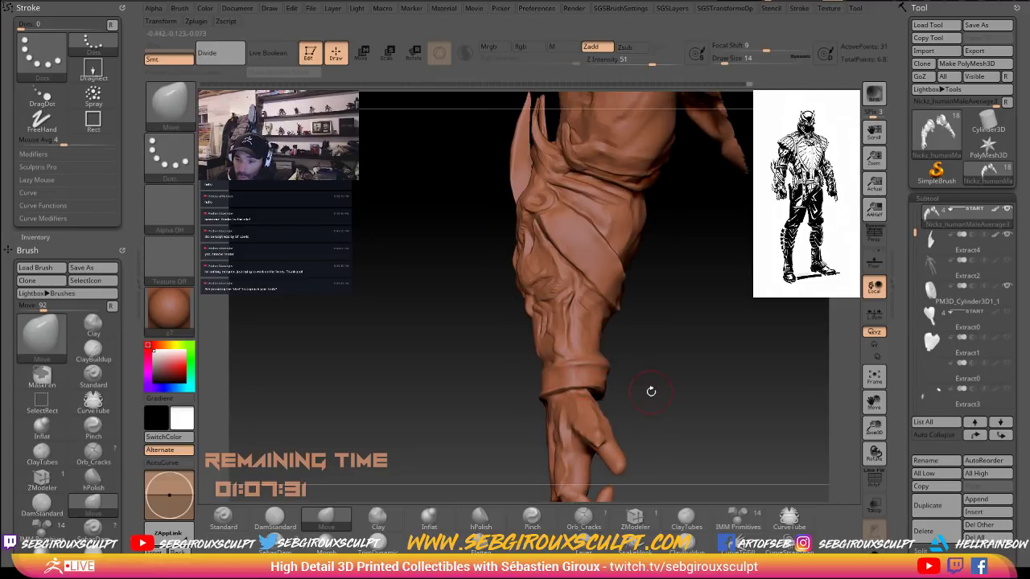
mouse_move(651, 390)
mouse_down()
mouse_move(596, 391)
mouse_move(622, 391)
mouse_up()
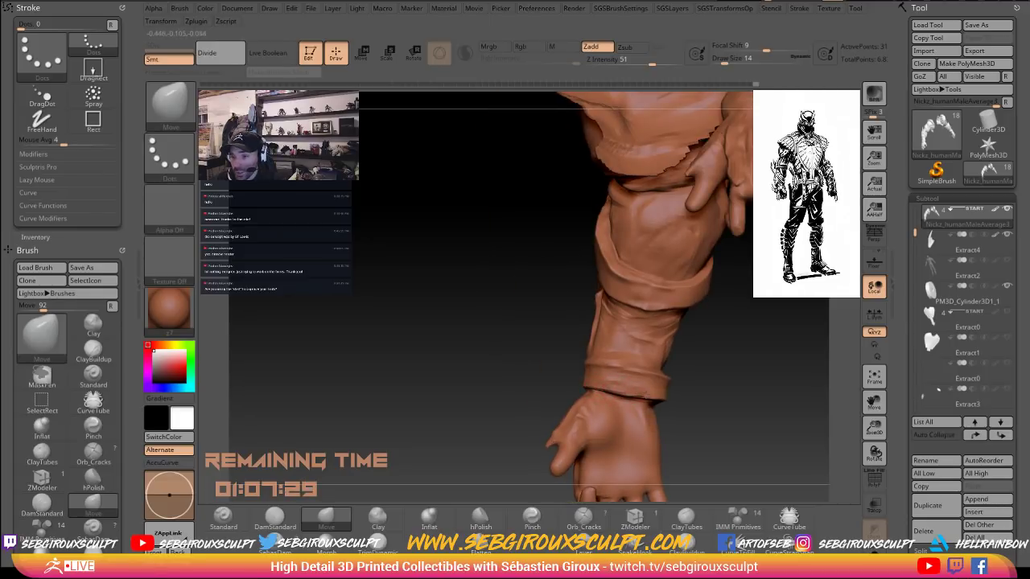
mouse_move(689, 400)
mouse_down()
mouse_move(635, 401)
mouse_move(736, 400)
mouse_up()
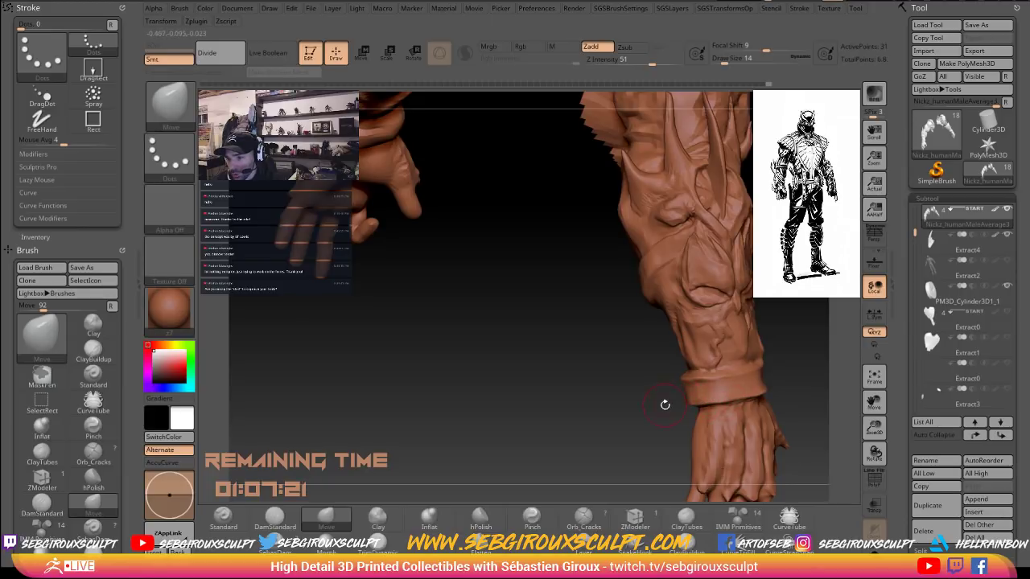
drag(665, 405, 749, 459)
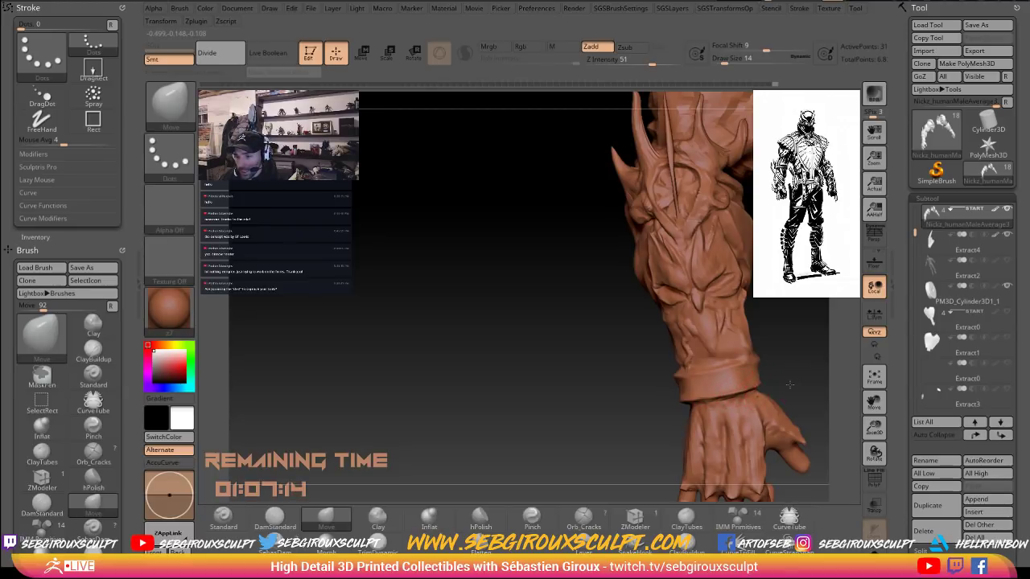
mouse_move(789, 384)
mouse_down()
mouse_move(723, 393)
mouse_move(760, 382)
mouse_move(753, 375)
mouse_move(697, 387)
mouse_up()
key(shift)
drag(623, 381, 674, 389)
drag(755, 394, 706, 388)
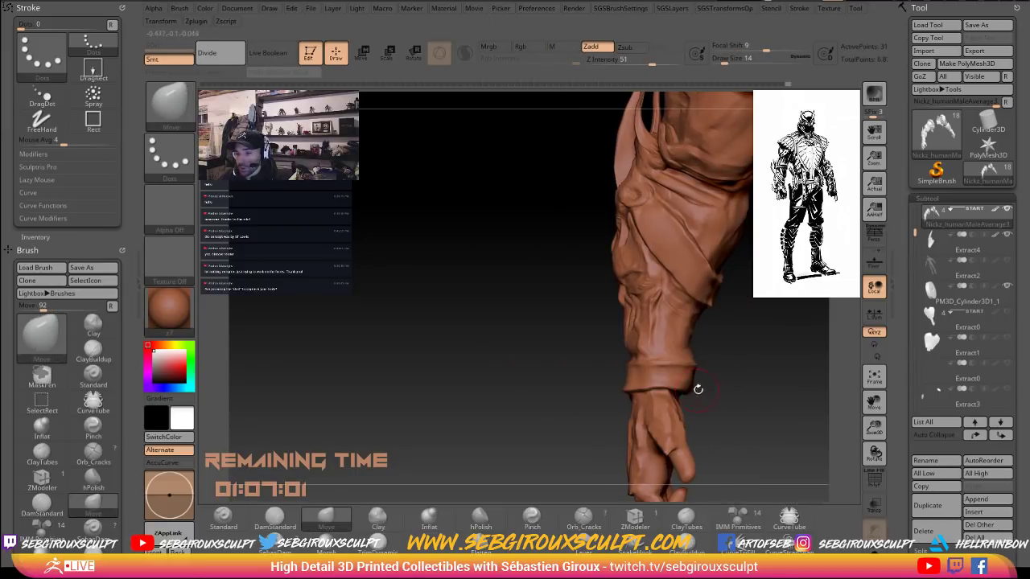
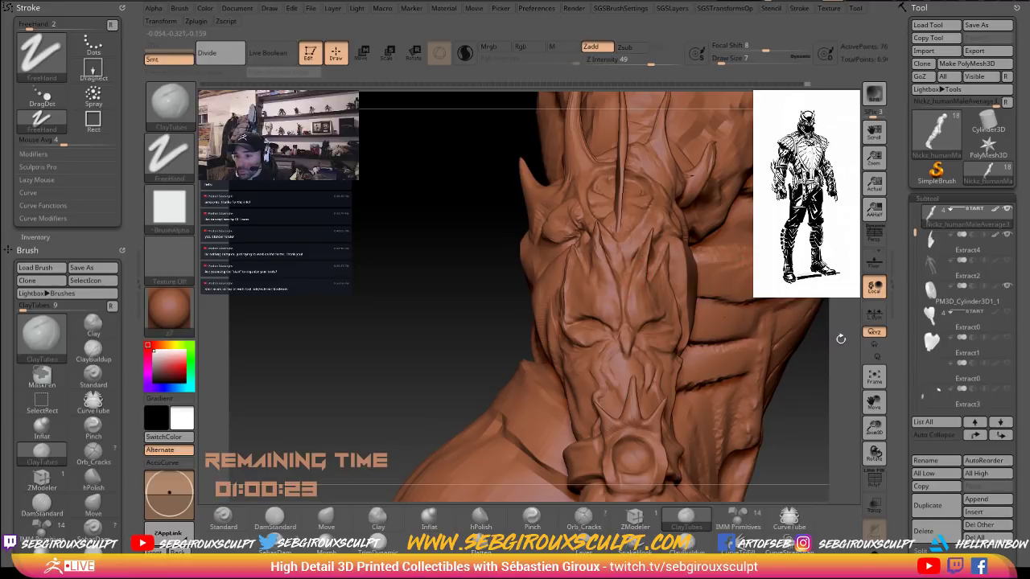
Smooth the forehead of the gauntlet's sculpted face around the small horn above the eye.
drag(840, 338, 784, 333)
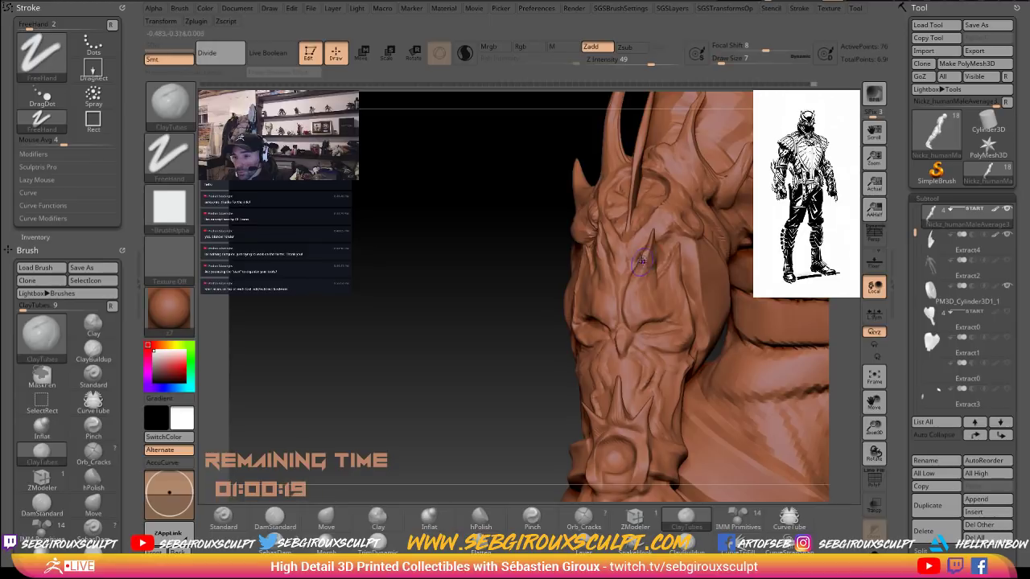
key(shift)
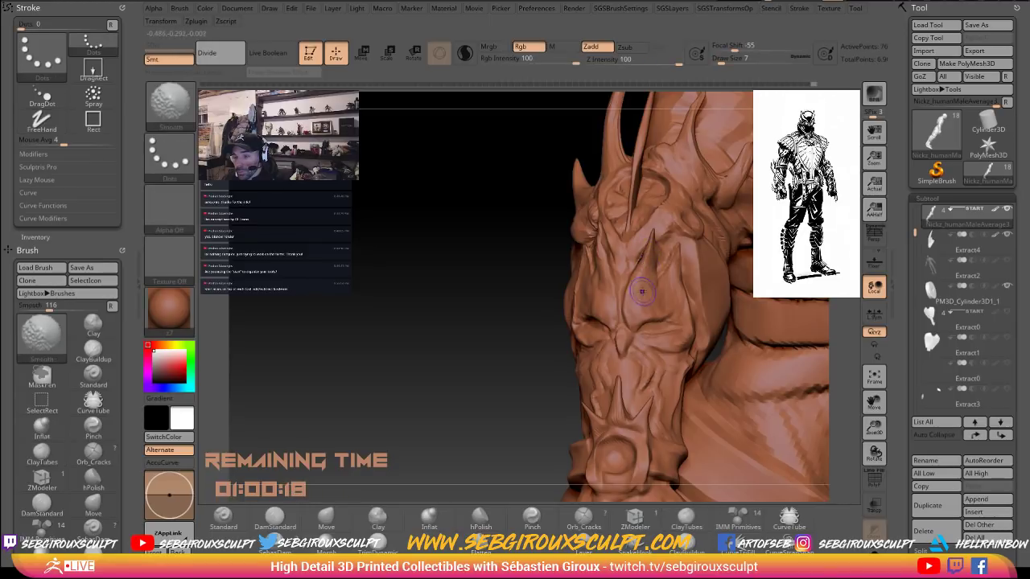
mouse_move(503, 287)
alt+mouse_down()
mouse_move(475, 242)
mouse_move(461, 259)
mouse_move(643, 275)
mouse_move(667, 292)
mouse_move(716, 296)
alt+mouse_up()
Reshape the small horns on the gauntlet face's forehead with the Move brush at draw sizes 16 and 7, refining their tips.
key(b)
key(m)
key(v)
key(space)
mouse_move(621, 274)
mouse_down()
mouse_move(669, 253)
mouse_move(622, 283)
mouse_move(556, 276)
mouse_up()
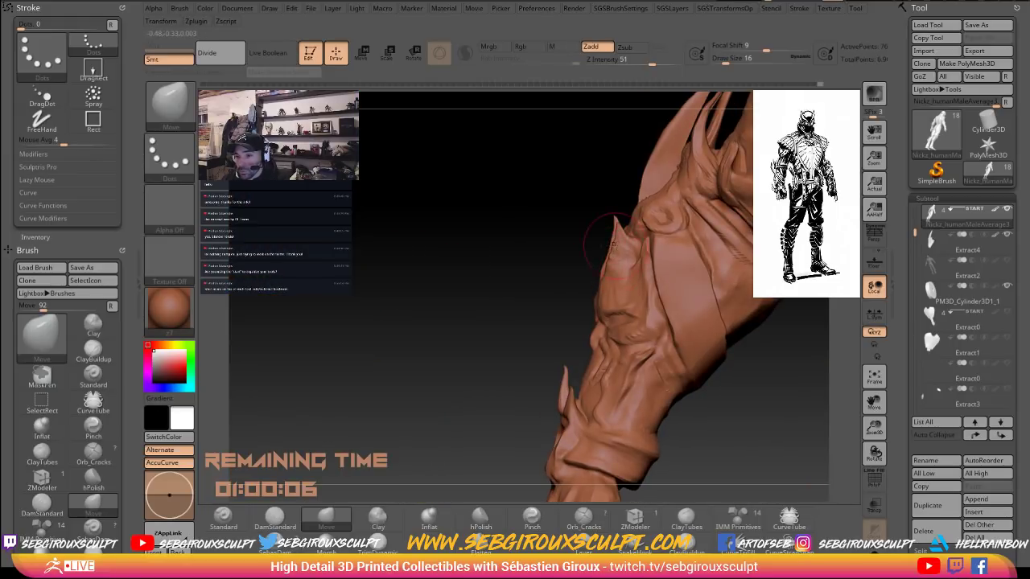
drag(609, 255, 608, 255)
key(space)
click(616, 226)
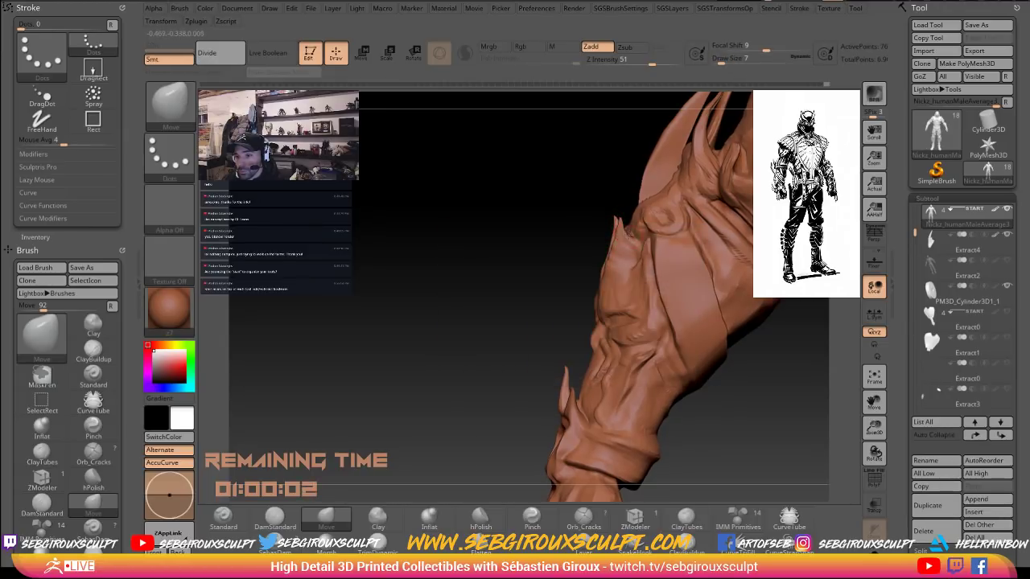
mouse_move(618, 217)
mouse_down()
mouse_move(547, 249)
mouse_move(426, 381)
mouse_move(482, 336)
mouse_move(491, 349)
mouse_move(467, 345)
mouse_move(480, 364)
mouse_up()
key(space)
drag(631, 227, 647, 222)
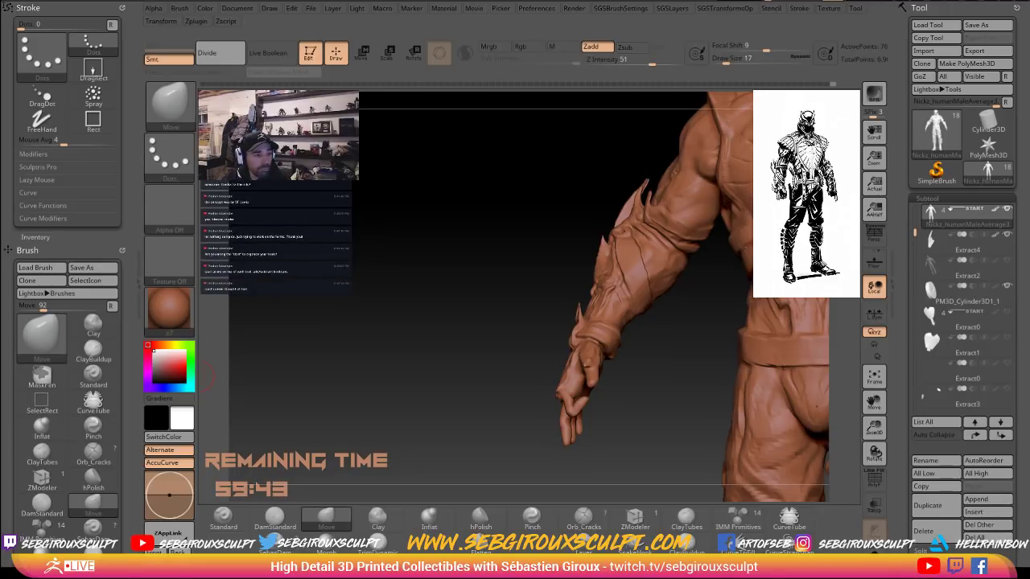
Reposition the outer spikes at the elbow end of the gauntlet with the Move brush at draw size 39.
mouse_move(448, 276)
mouse_down()
mouse_move(508, 308)
mouse_move(533, 216)
mouse_up()
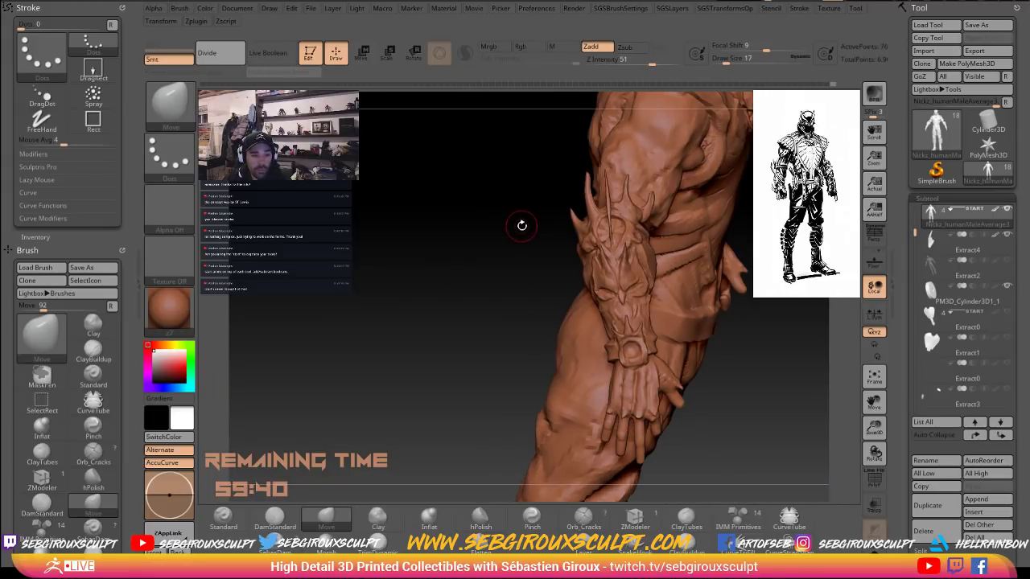
key(space)
drag(529, 219, 536, 220)
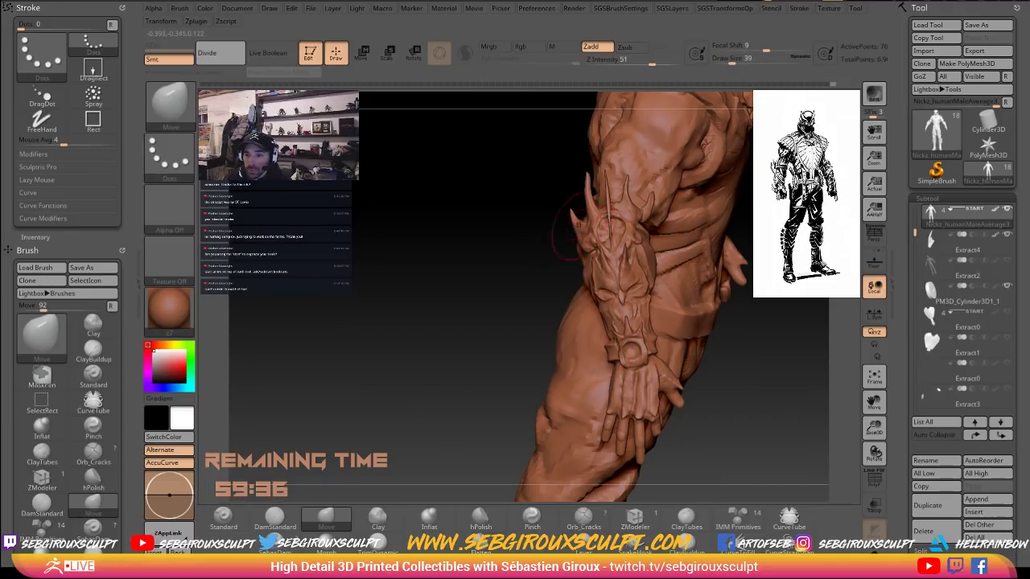
mouse_move(567, 212)
mouse_down()
mouse_move(590, 202)
mouse_move(585, 193)
mouse_up()
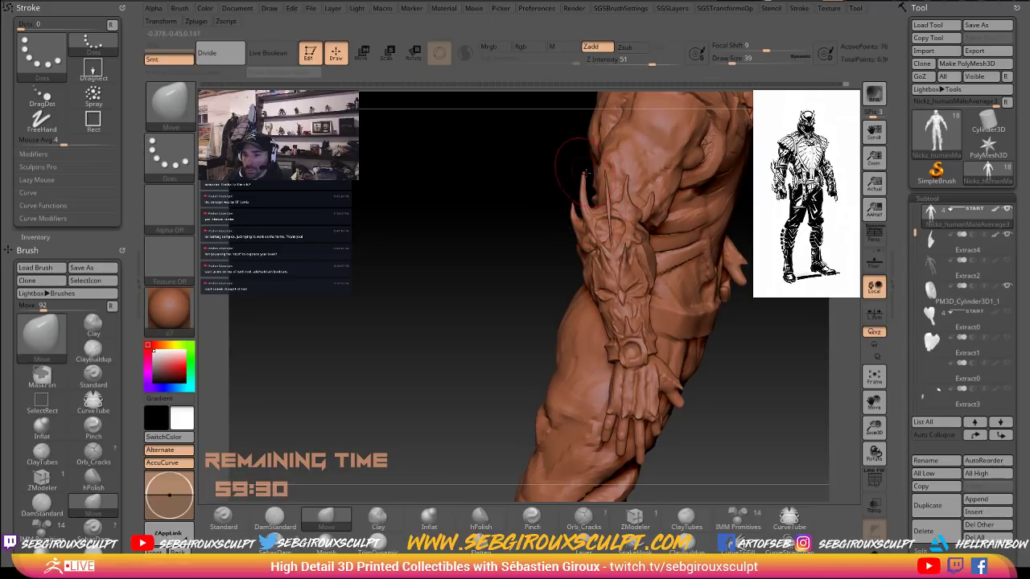
drag(517, 169, 605, 168)
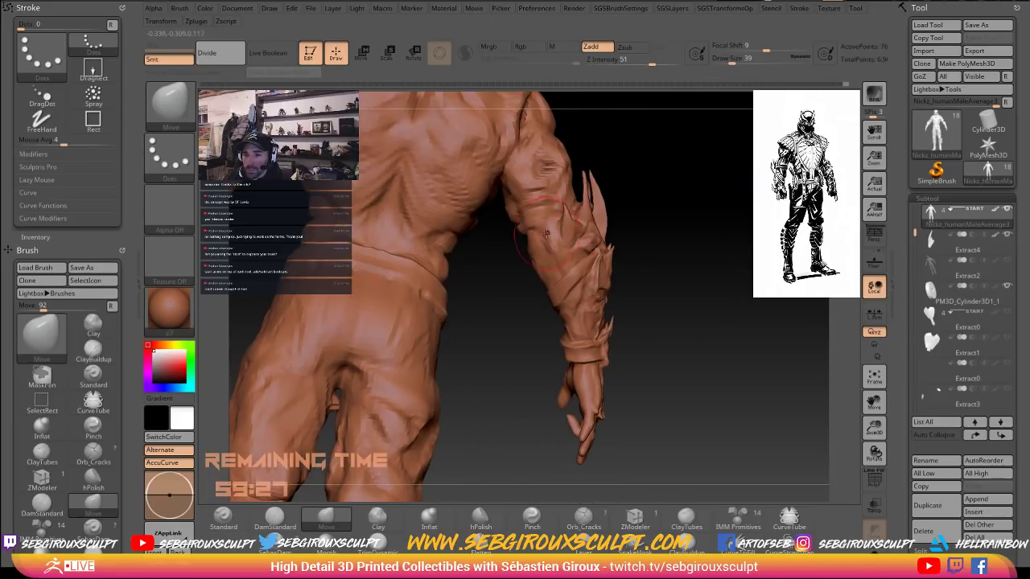
Adjust the back of the forearm below the elbow with the Move brush at draw size 23, checking its silhouette from several angles.
key(s)
drag(547, 235, 535, 237)
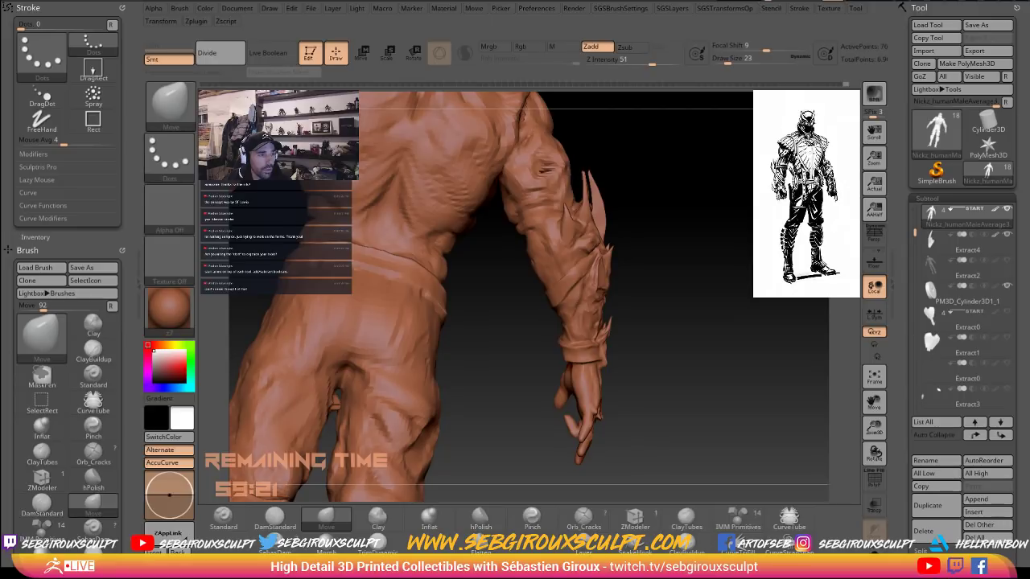
drag(745, 297, 625, 274)
drag(698, 319, 527, 270)
drag(474, 307, 632, 304)
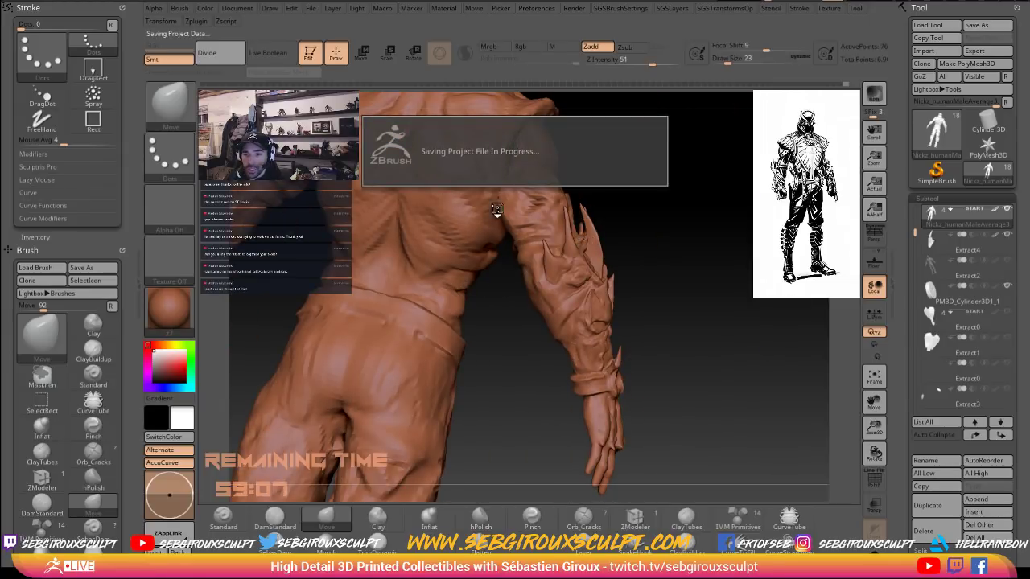
mouse_move(638, 264)
mouse_down()
mouse_move(637, 274)
mouse_move(655, 278)
mouse_move(684, 274)
mouse_up()
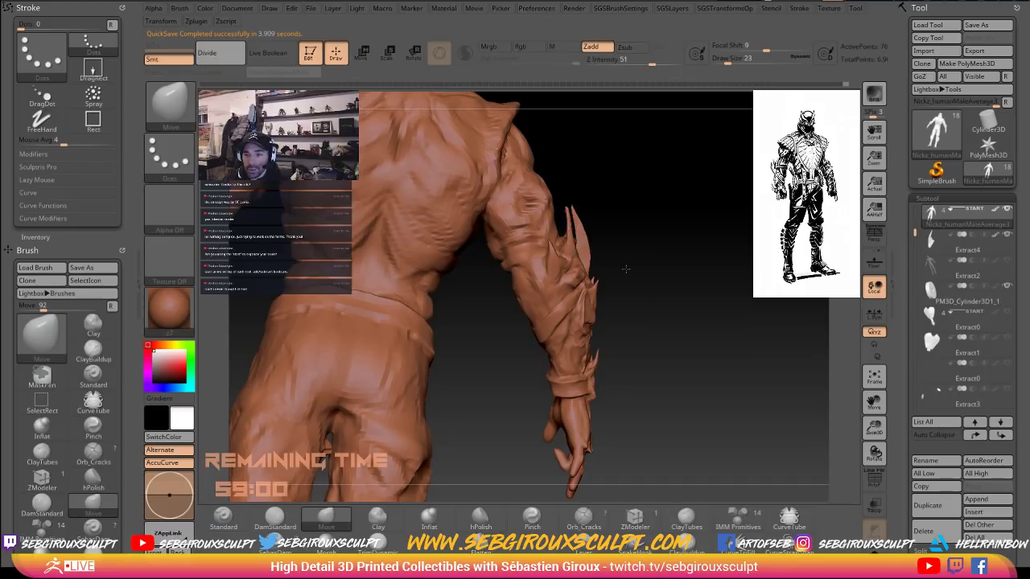
mouse_move(626, 269)
mouse_down()
mouse_move(532, 290)
mouse_move(589, 283)
mouse_move(548, 285)
mouse_up()
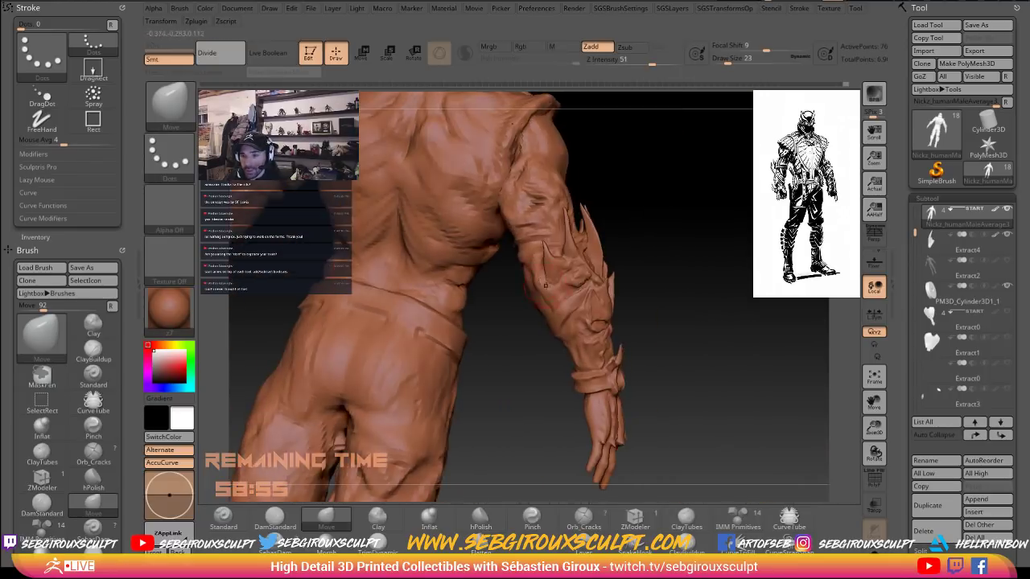
Build up the back of the forearm below the elbow with the ClayTubes brush at draw size 23.
key(b)
key(c)
key(t)
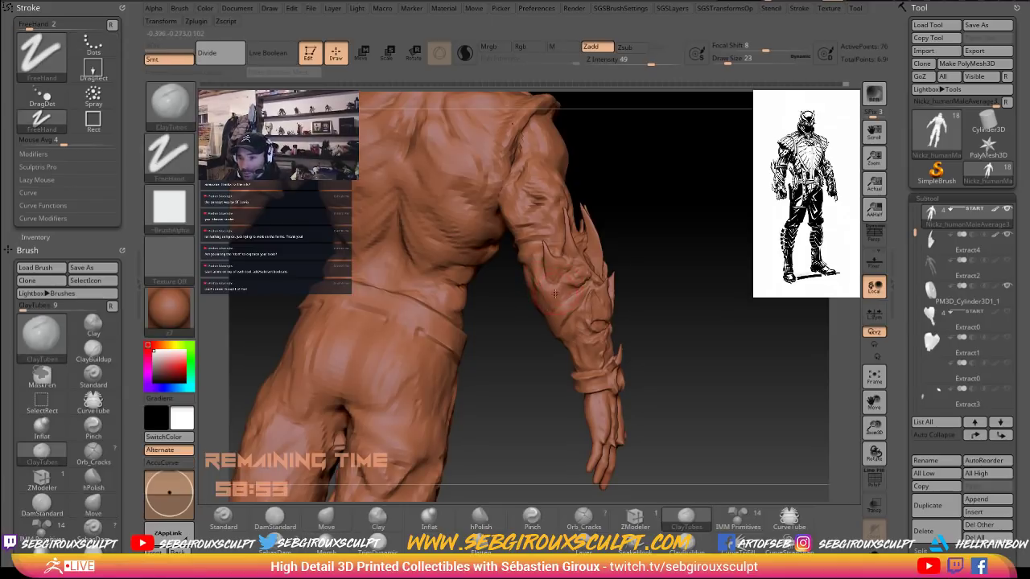
drag(523, 335, 532, 331)
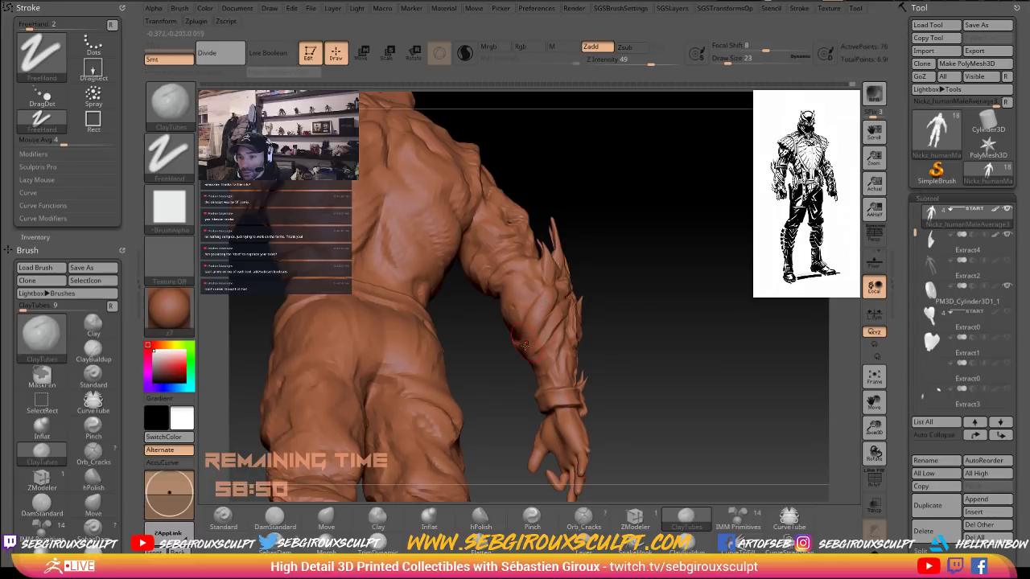
drag(641, 297, 599, 310)
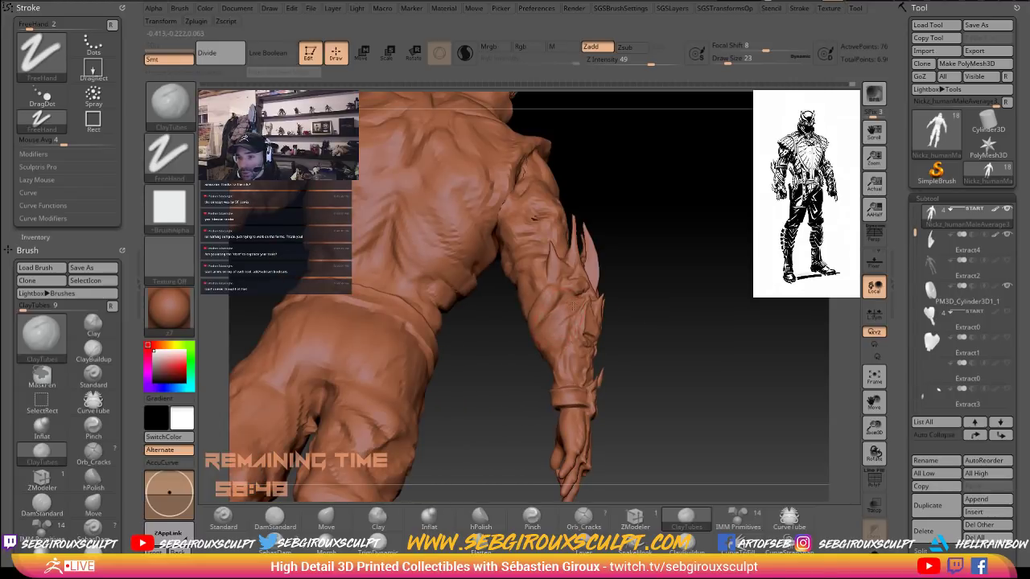
drag(562, 283, 557, 300)
drag(646, 315, 541, 295)
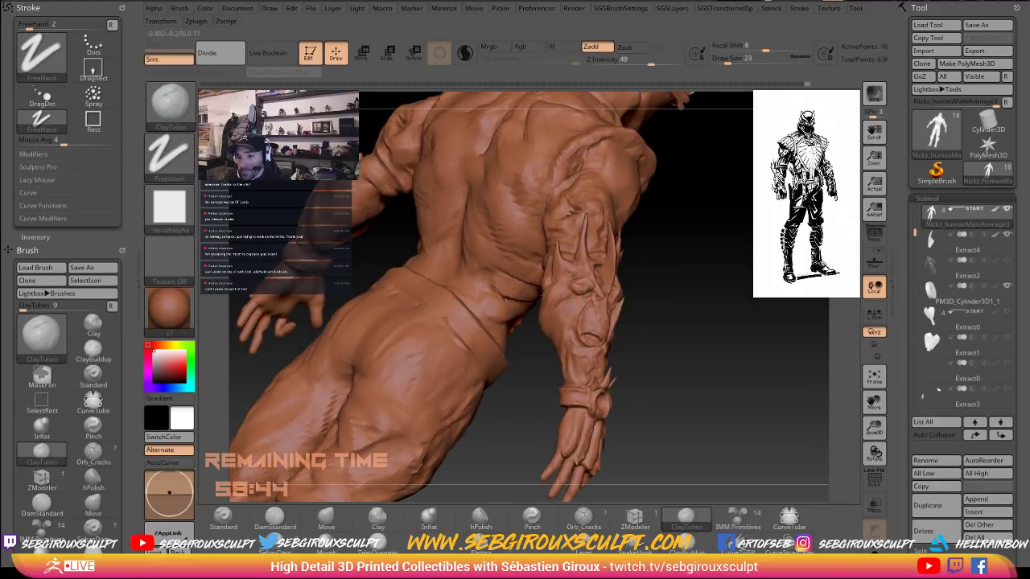
drag(537, 348, 536, 324)
Carve creases along the back of the forearm armour with the DamStandard brush at draw size 23.
click(286, 525)
drag(721, 299, 587, 296)
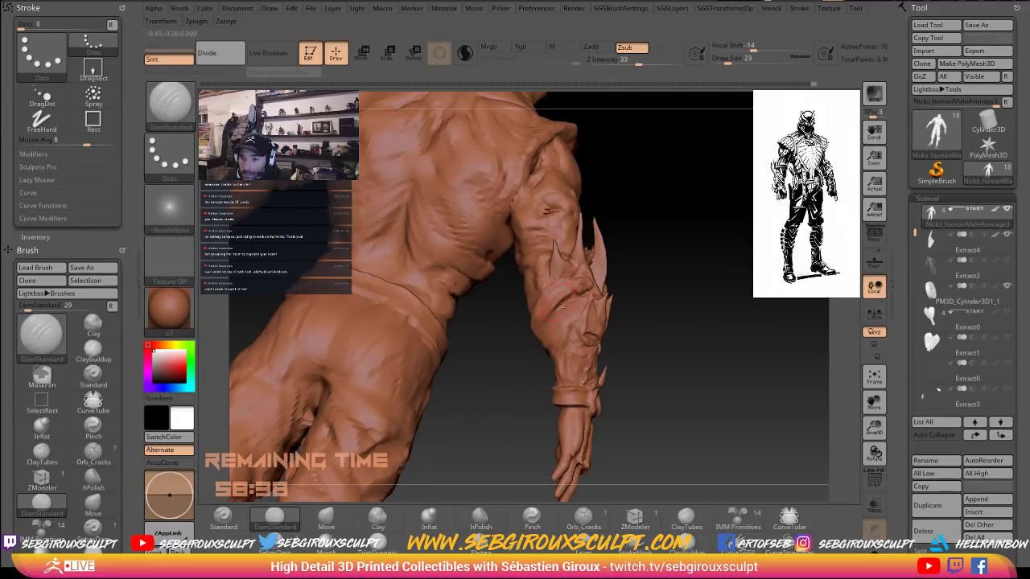
drag(526, 339, 528, 335)
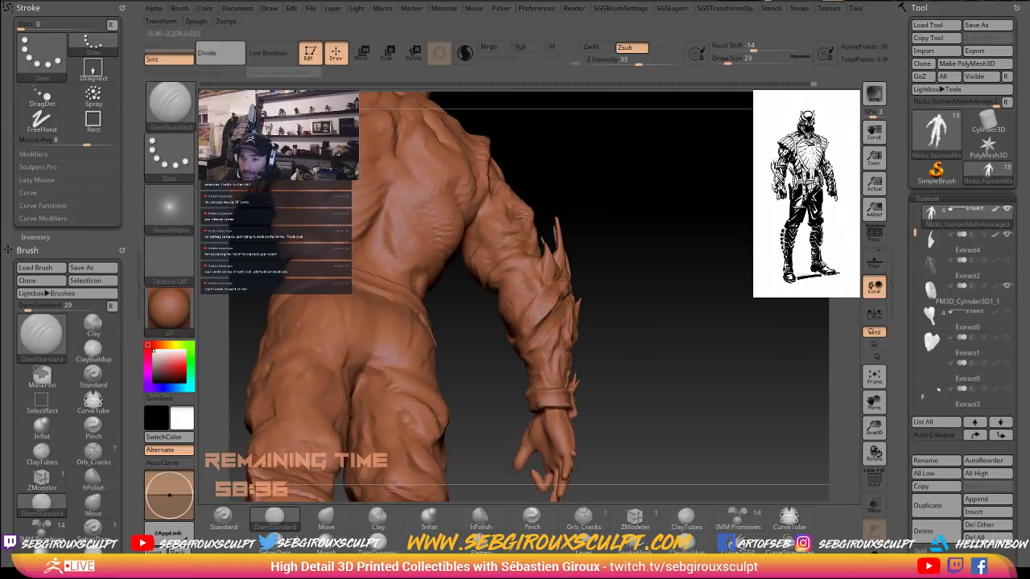
Isolate the arm with the detailed gauntlet by hiding the rest of the body mesh.
mouse_move(623, 305)
mouse_down()
mouse_move(713, 306)
mouse_move(708, 326)
mouse_move(555, 306)
mouse_move(571, 291)
mouse_move(597, 290)
mouse_move(523, 286)
mouse_up()
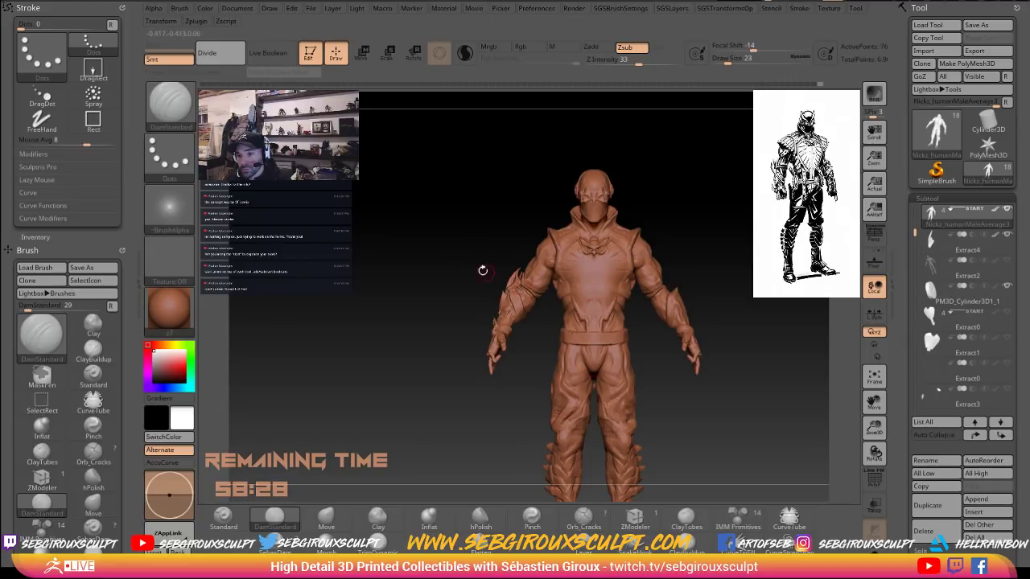
mouse_move(429, 223)
ctrl+shift+mouse_down()
mouse_move(542, 376)
mouse_move(557, 371)
mouse_move(629, 420)
mouse_move(683, 420)
mouse_move(689, 370)
ctrl+shift+mouse_up()
ctrl+shift+drag(702, 469, 565, 326)
mouse_move(703, 315)
alt+mouse_down()
mouse_move(672, 356)
mouse_move(761, 387)
mouse_move(630, 342)
mouse_move(646, 313)
mouse_move(646, 334)
mouse_move(712, 325)
mouse_move(655, 299)
mouse_move(636, 275)
mouse_move(563, 269)
alt+mouse_up()
Reshape the outer spike at the gauntlet's elbow end with the Move brush at draw size 23 and thicken it with Inflat.
key(b)
key(m)
key(v)
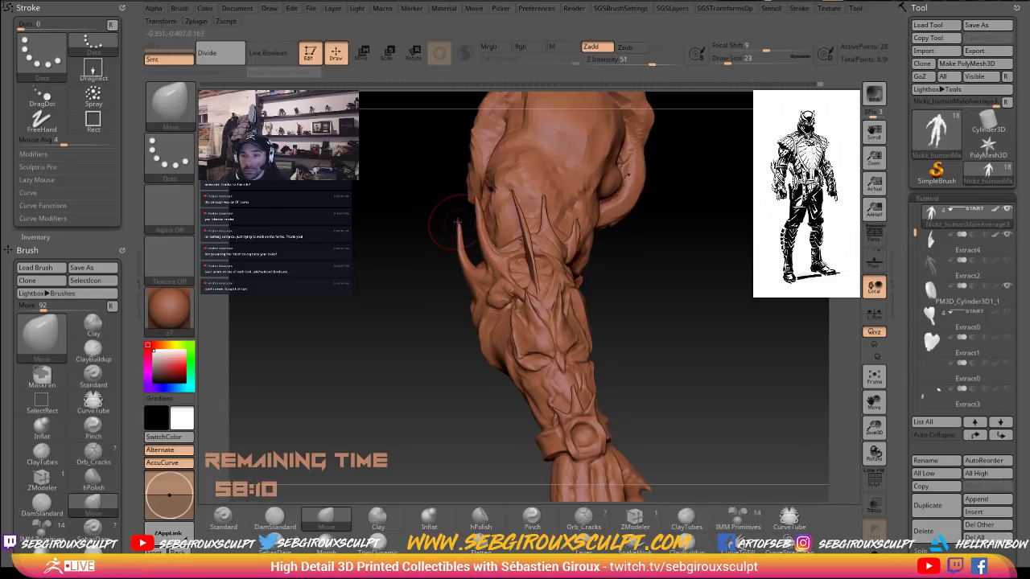
drag(420, 234, 481, 230)
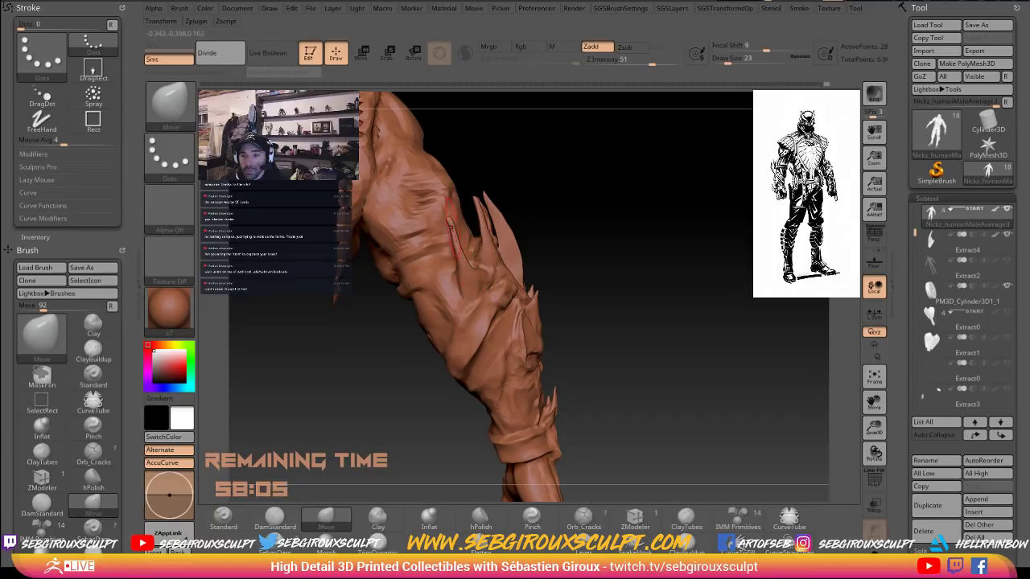
drag(571, 226, 438, 391)
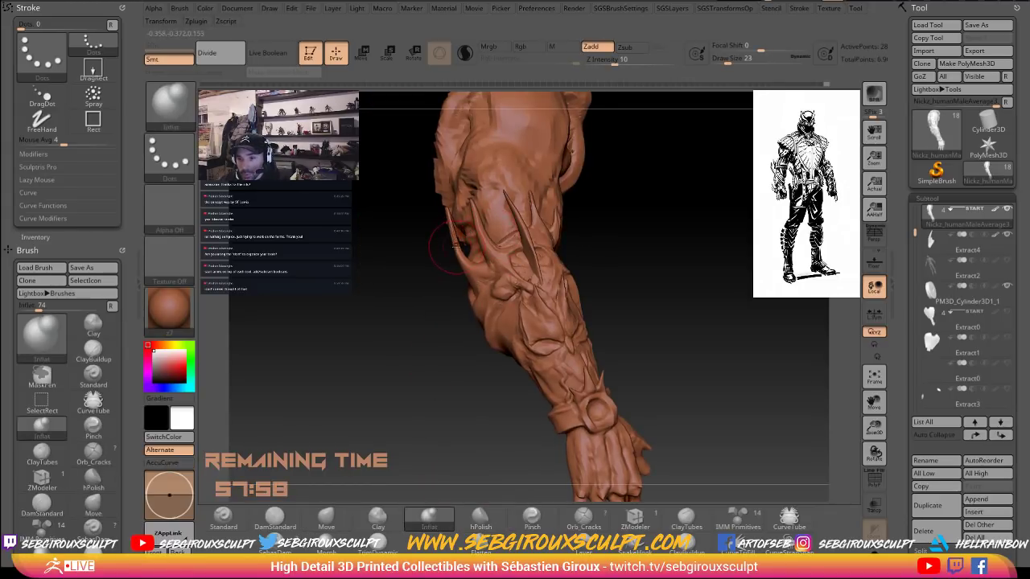
drag(460, 251, 451, 230)
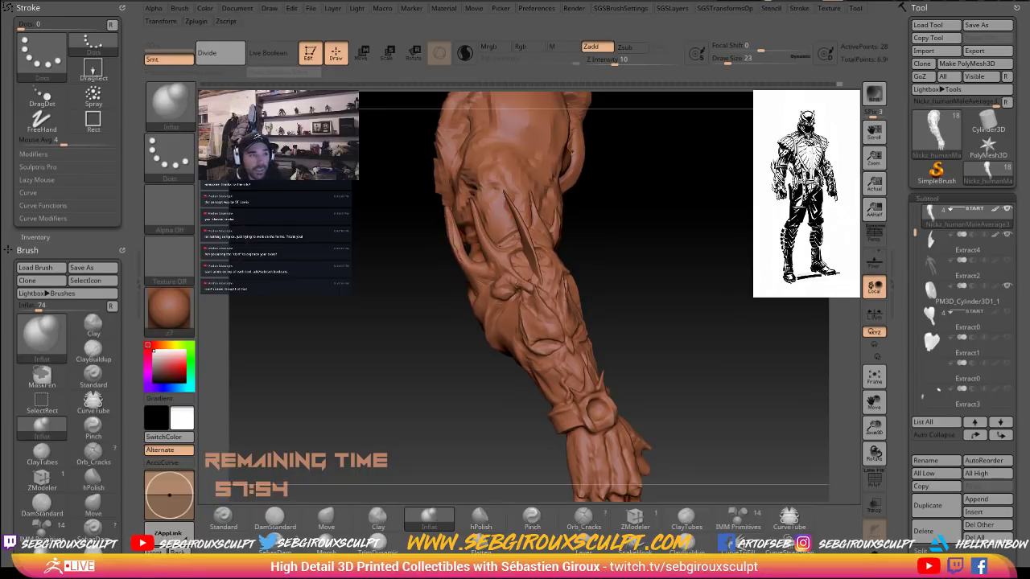
Open the reference image Talon_Ref_v1.png and examine the close-up of the clawed gauntlet and its elbow spikes.
drag(327, 43, 391, 25)
drag(442, 241, 385, 262)
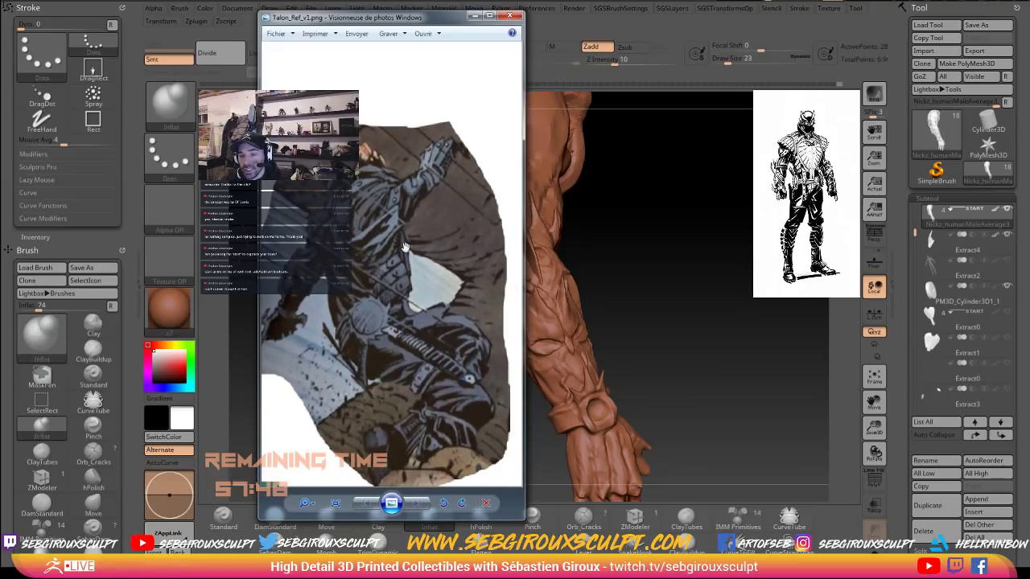
drag(445, 248, 439, 113)
drag(441, 374, 205, 117)
drag(393, 265, 406, 264)
drag(392, 314, 416, 318)
drag(361, 265, 330, 244)
drag(388, 313, 441, 318)
drag(464, 382, 437, 387)
drag(396, 348, 361, 347)
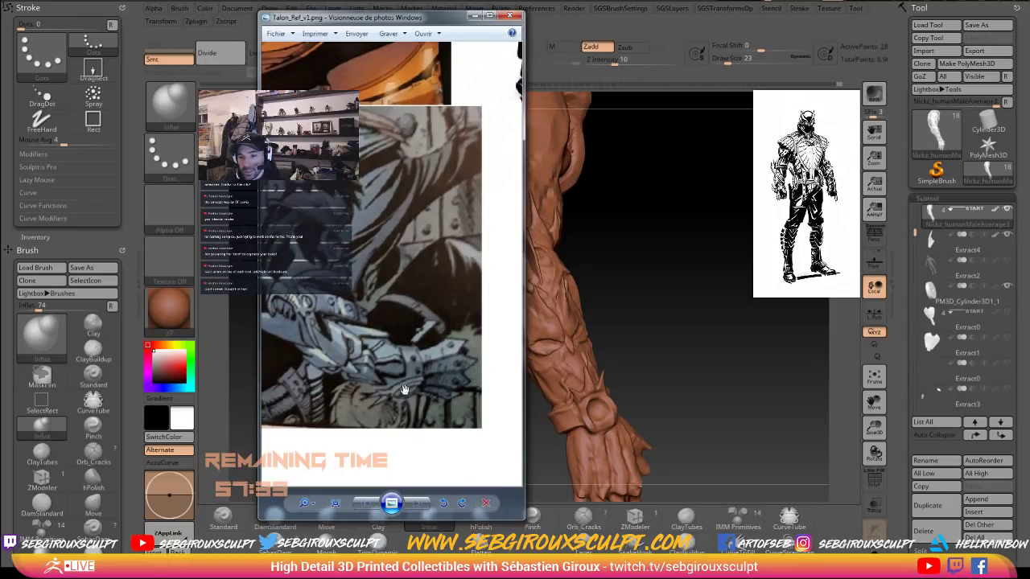
drag(381, 403, 426, 412)
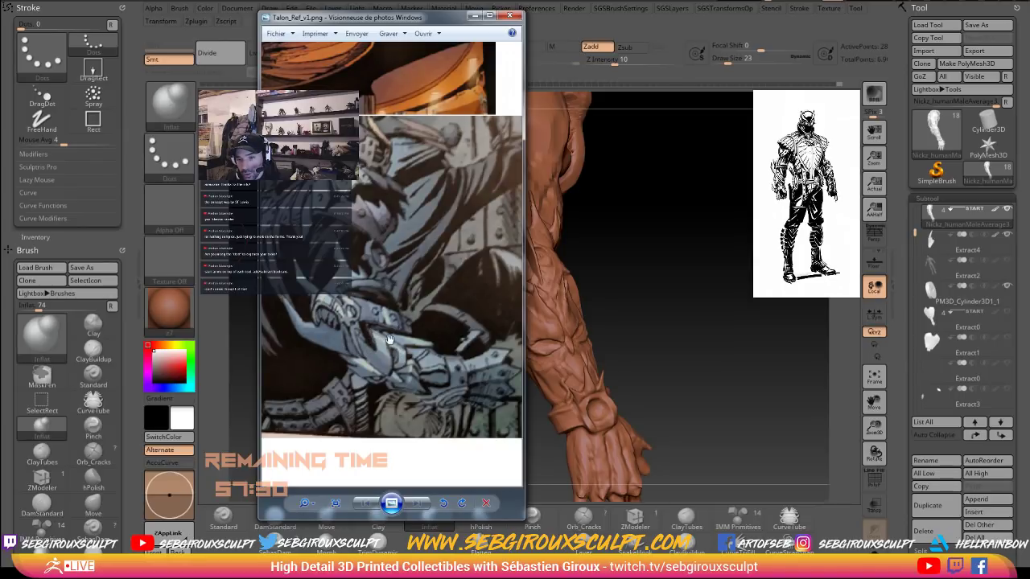
drag(373, 349, 405, 369)
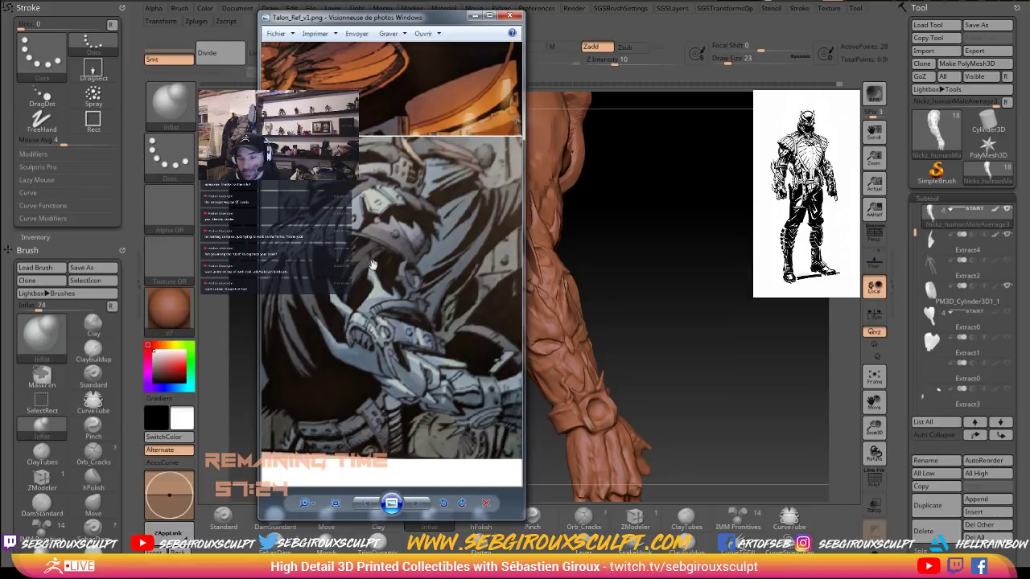
Examine the arms of the crouching and kneeling figures in the reference image, and move the image out of the workspace.
drag(417, 306, 374, 318)
drag(423, 291, 471, 327)
drag(403, 345, 470, 356)
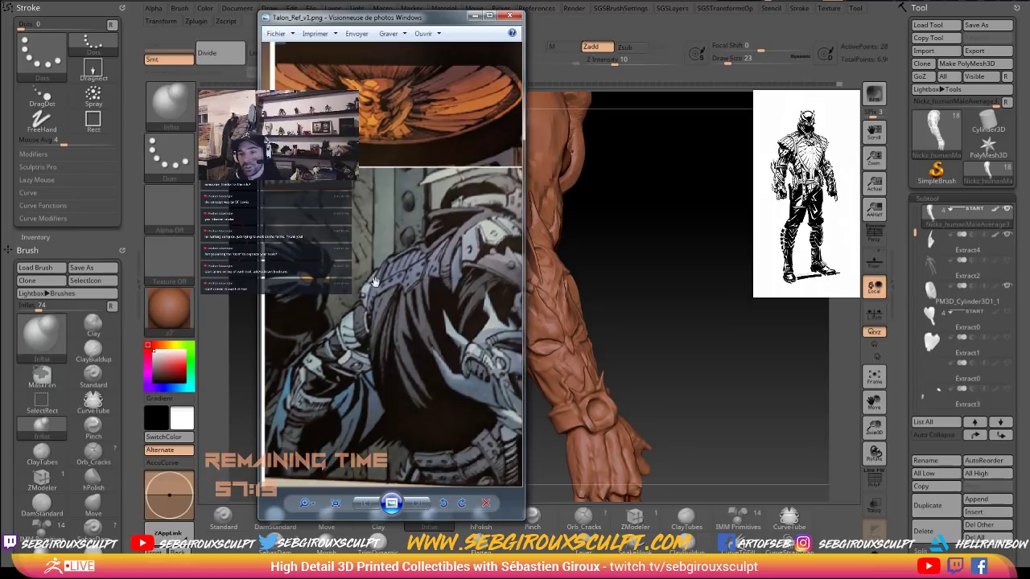
drag(374, 282, 404, 349)
drag(381, 187, 361, 290)
drag(426, 201, 519, 301)
drag(281, 245, 508, 358)
drag(454, 201, 392, 316)
drag(460, 161, 397, 342)
drag(340, 285, 407, 241)
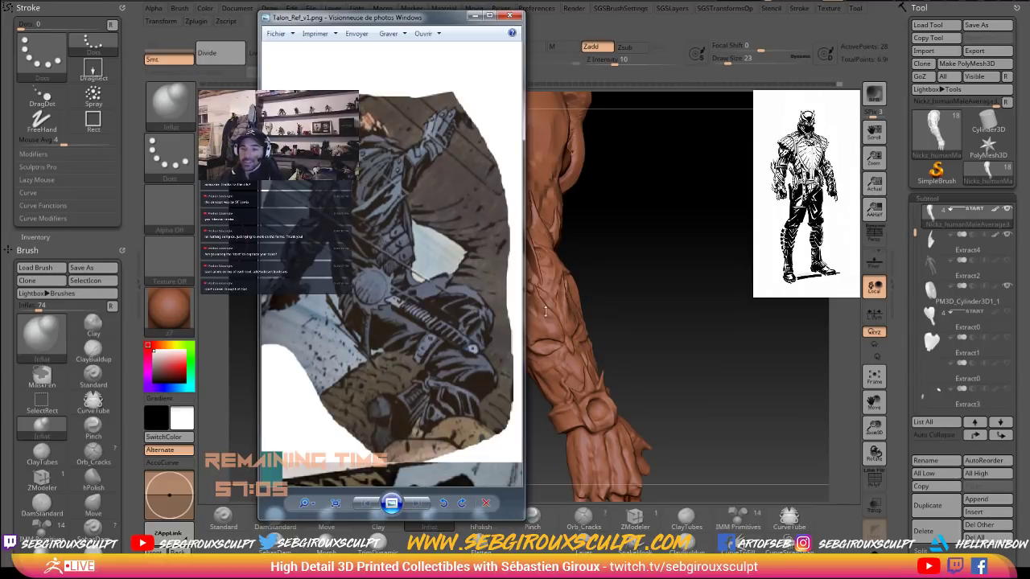
drag(419, 21, 0, 32)
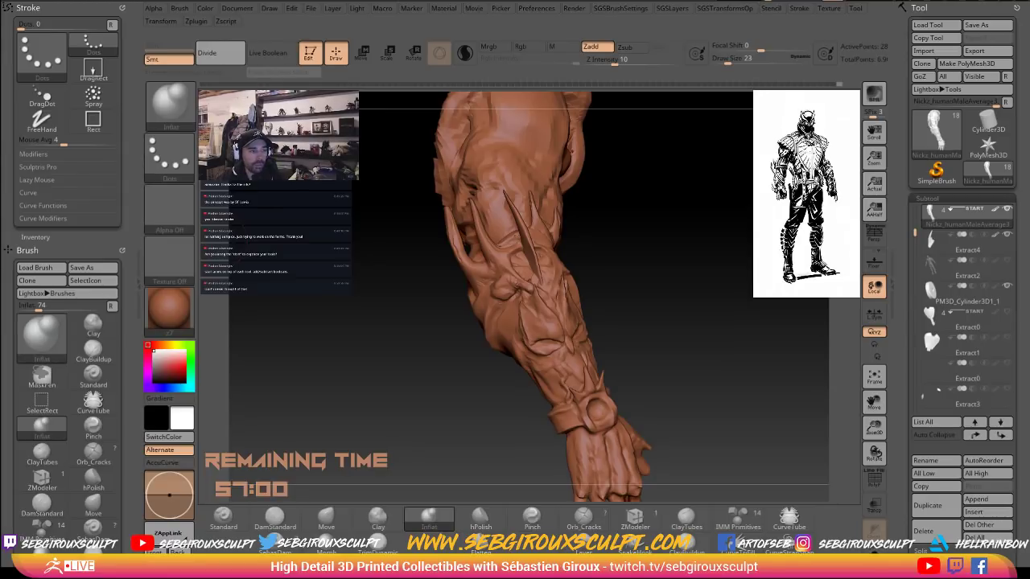
Smooth the outer spikes at the gauntlet's elbow end with the Smooth brush at draw size 23.
drag(705, 290, 674, 296)
shift+drag(467, 228, 479, 264)
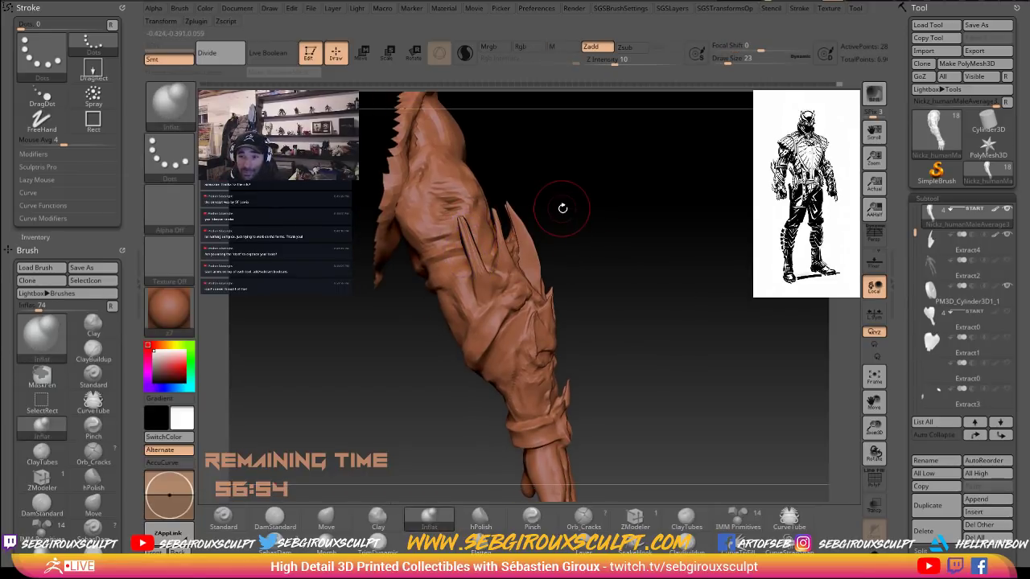
drag(691, 278, 637, 282)
shift+drag(470, 211, 464, 225)
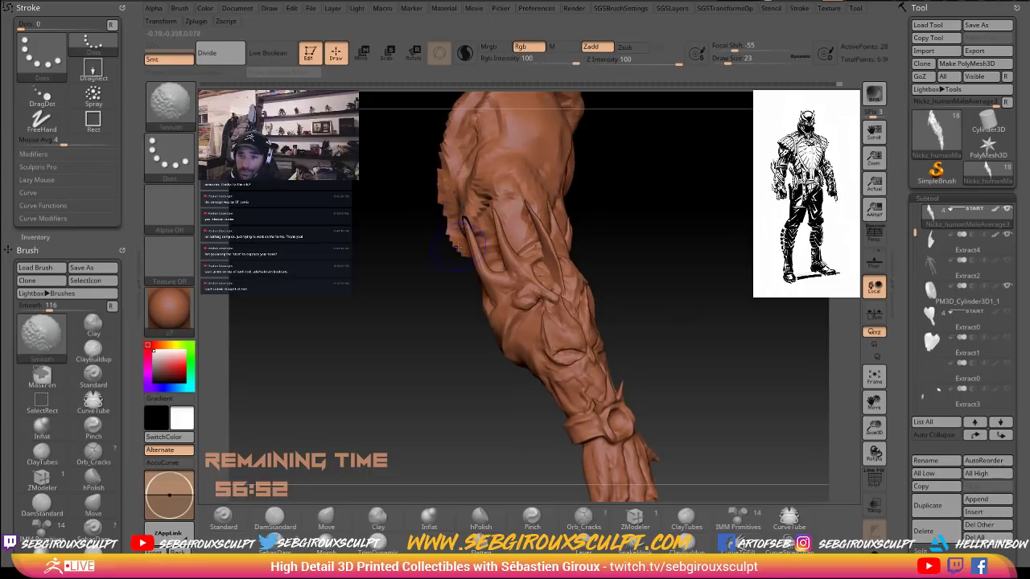
Adjust the curve and tip of the outer elbow spike with the Move brush at draw size 23.
drag(422, 257, 443, 252)
key(b)
key(m)
key(v)
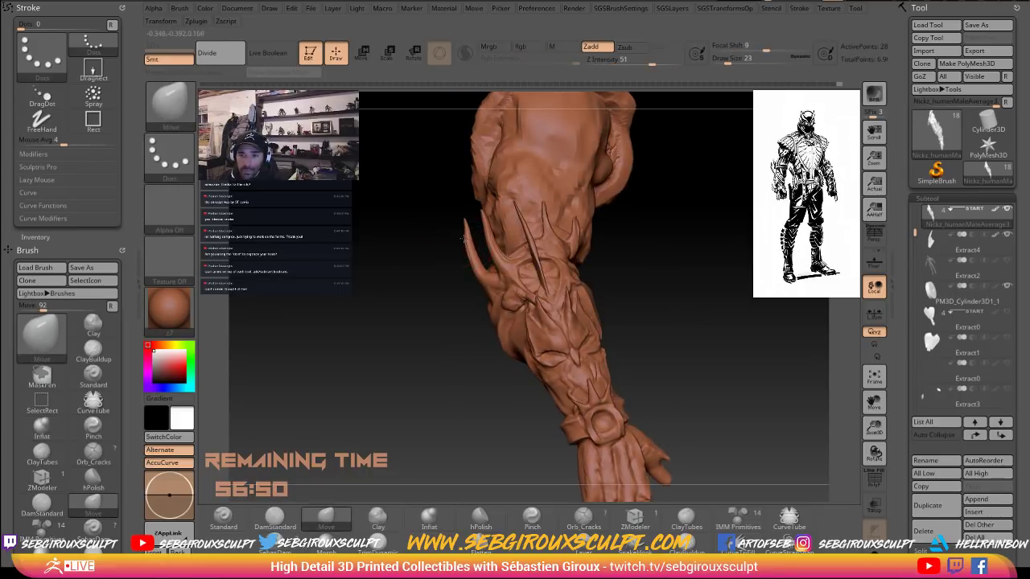
key(shift)
drag(458, 235, 489, 246)
mouse_move(610, 243)
mouse_down()
mouse_move(585, 234)
mouse_move(609, 244)
mouse_up()
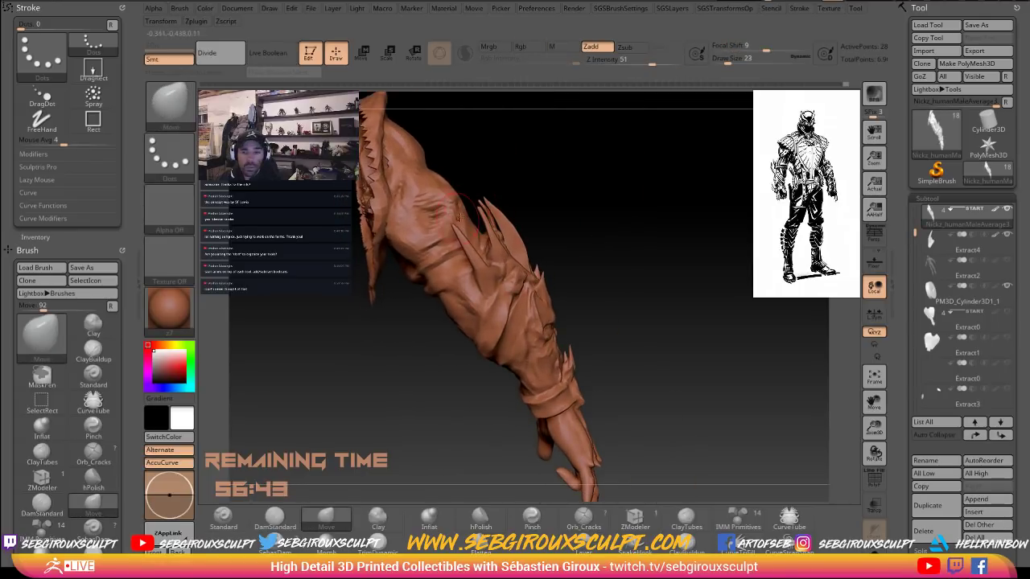
drag(449, 219, 444, 214)
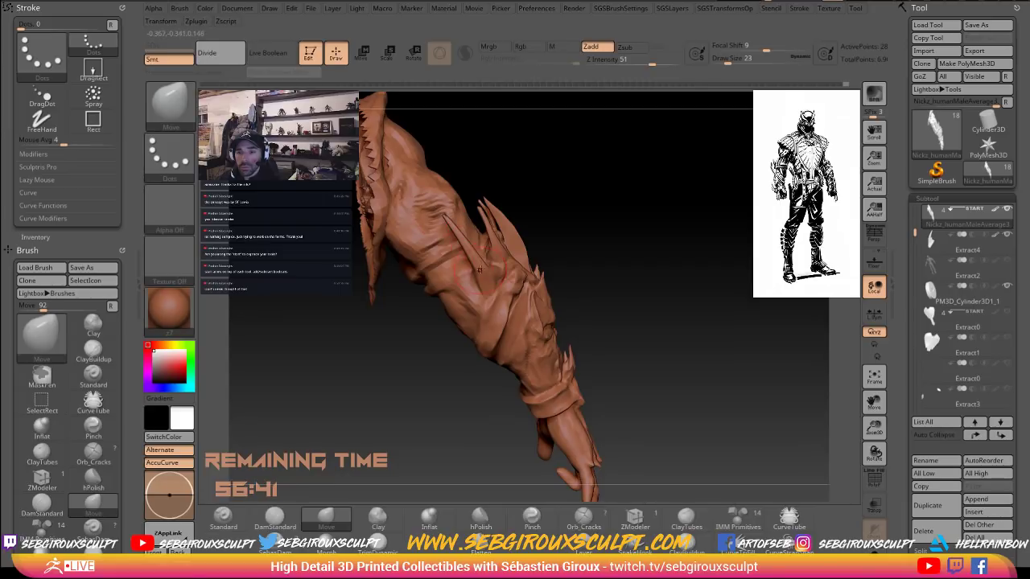
Refine the outer elbow spike from several angles and smooth its surface toward the base.
drag(565, 245, 555, 299)
drag(605, 269, 637, 262)
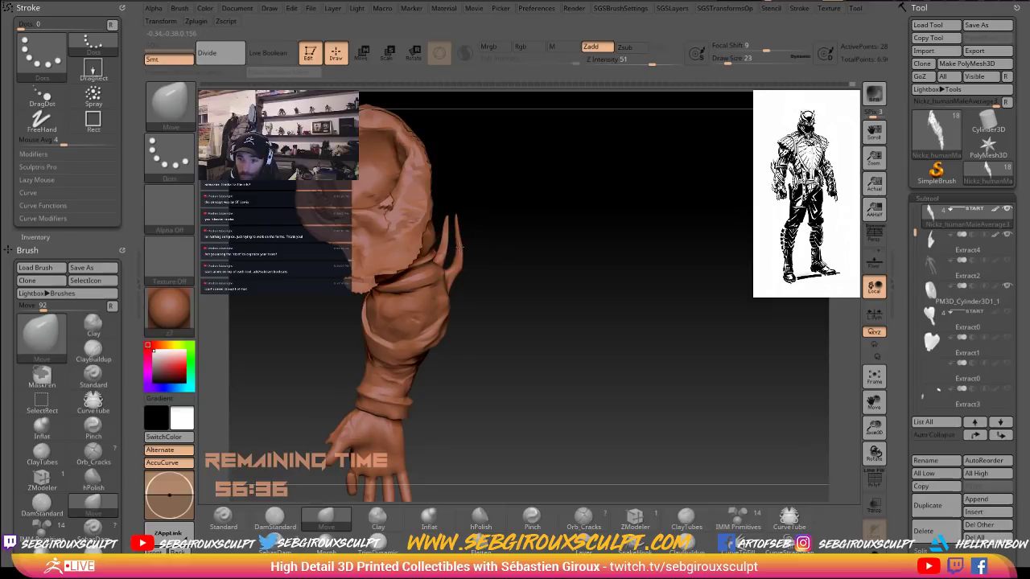
drag(500, 239, 463, 239)
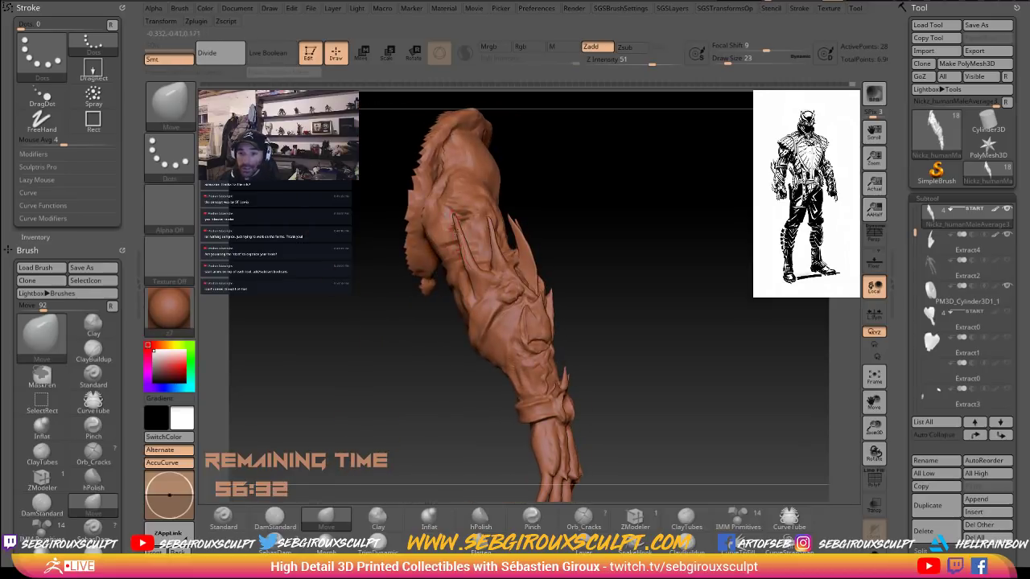
drag(600, 266, 738, 316)
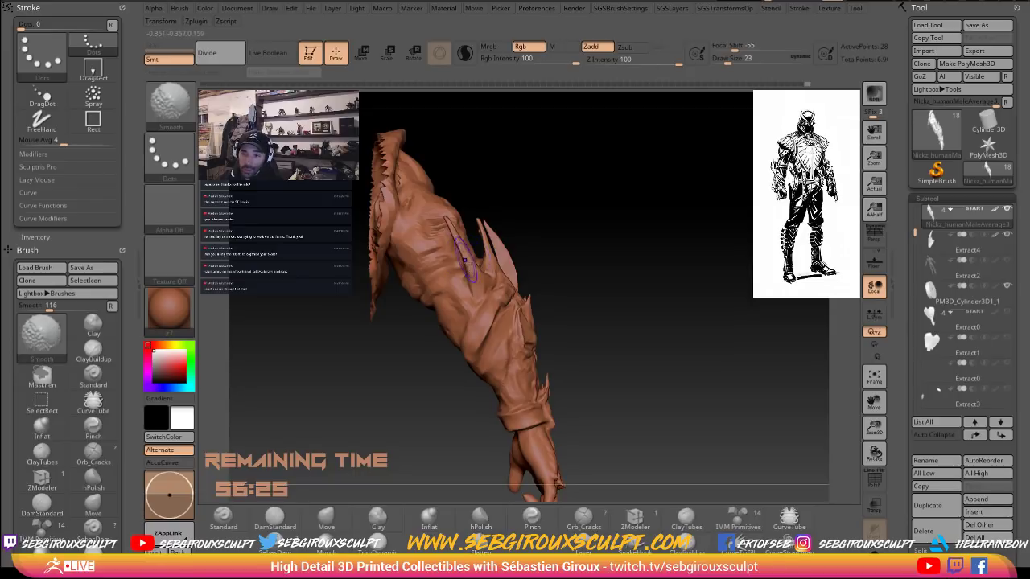
drag(547, 229, 664, 241)
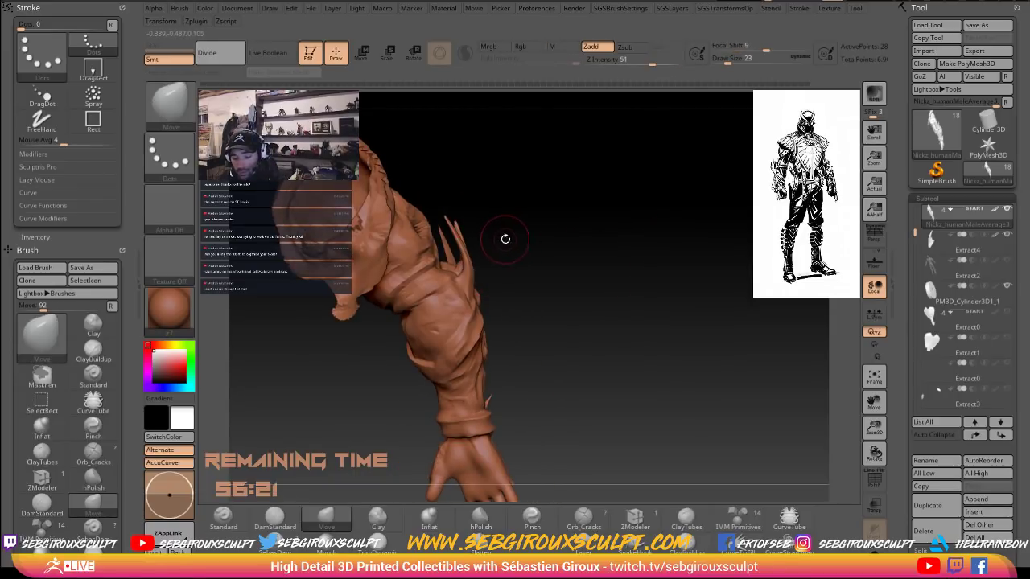
key(b)
key(c)
key(t)
drag(488, 263, 467, 278)
drag(523, 258, 488, 270)
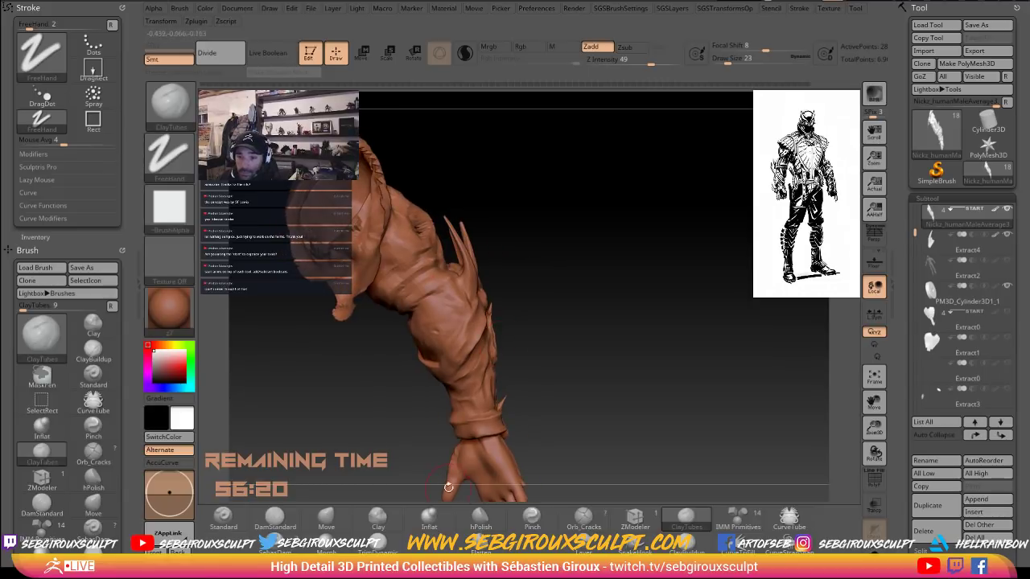
drag(566, 322, 523, 325)
right_drag(523, 325, 530, 339)
Reshape the horn beside the outer elbow spike with the Move brush at draw size 23.
key(b)
key(m)
key(v)
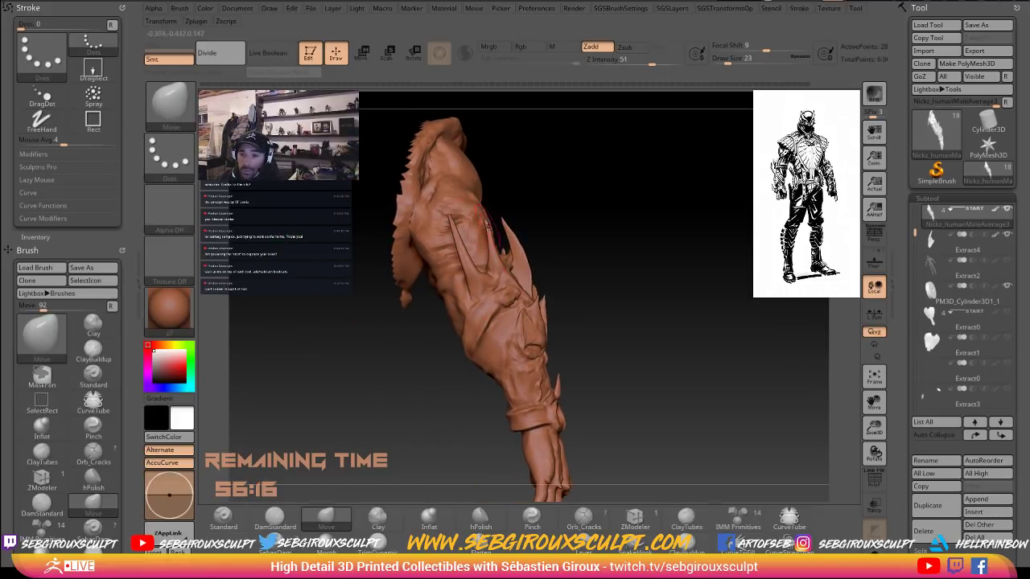
drag(486, 226, 489, 238)
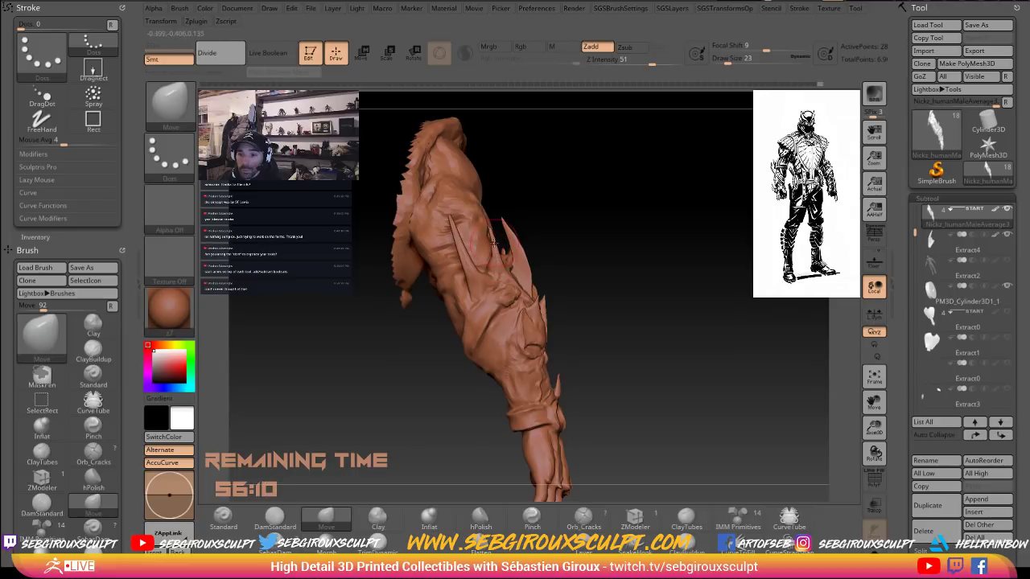
Reposition the outer elbow spike with the Move brush at draw sizes 39 and 54 to improve the arm's silhouette.
mouse_move(599, 244)
mouse_down()
mouse_move(609, 258)
mouse_move(609, 246)
mouse_move(523, 259)
mouse_up()
key(space)
click(374, 299)
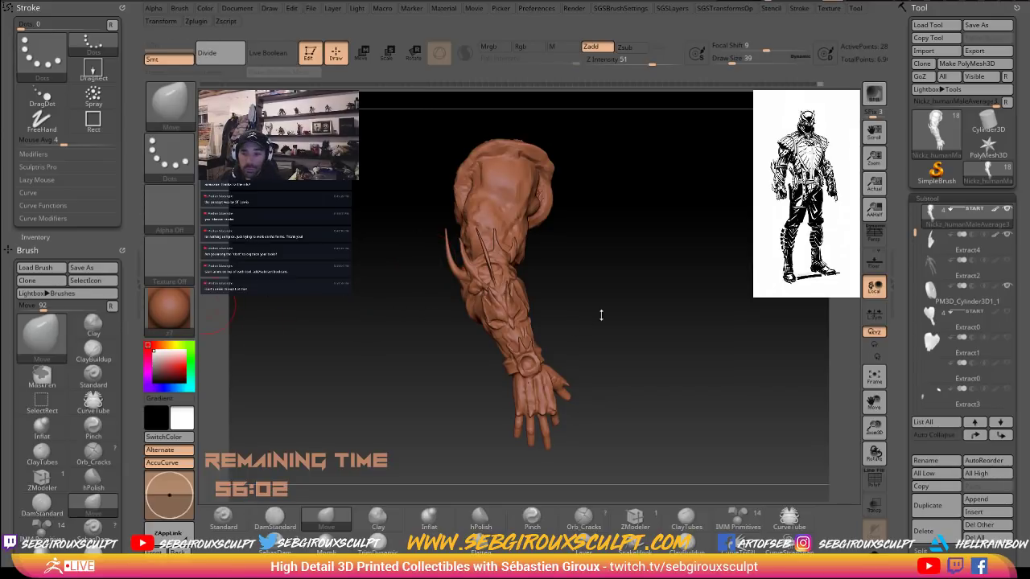
drag(601, 315, 606, 324)
key(space)
click(457, 270)
drag(449, 268, 439, 236)
mouse_move(423, 293)
mouse_down()
mouse_move(484, 290)
mouse_move(527, 299)
mouse_move(531, 314)
mouse_up()
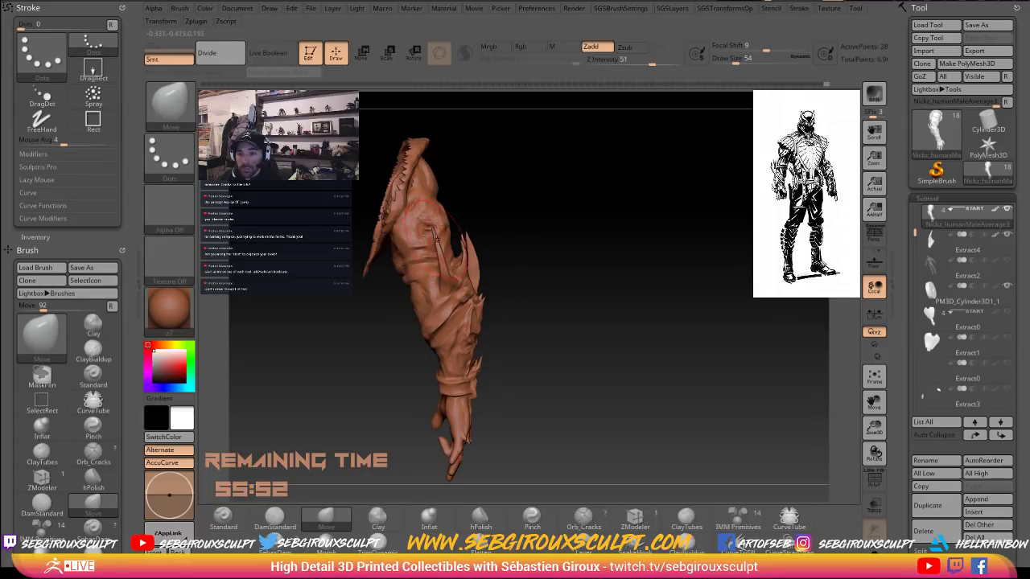
Adjust the elbow spikes with the Move brush at draw size 31, and thicken them with the Inflat brush.
key(space)
drag(439, 241, 431, 242)
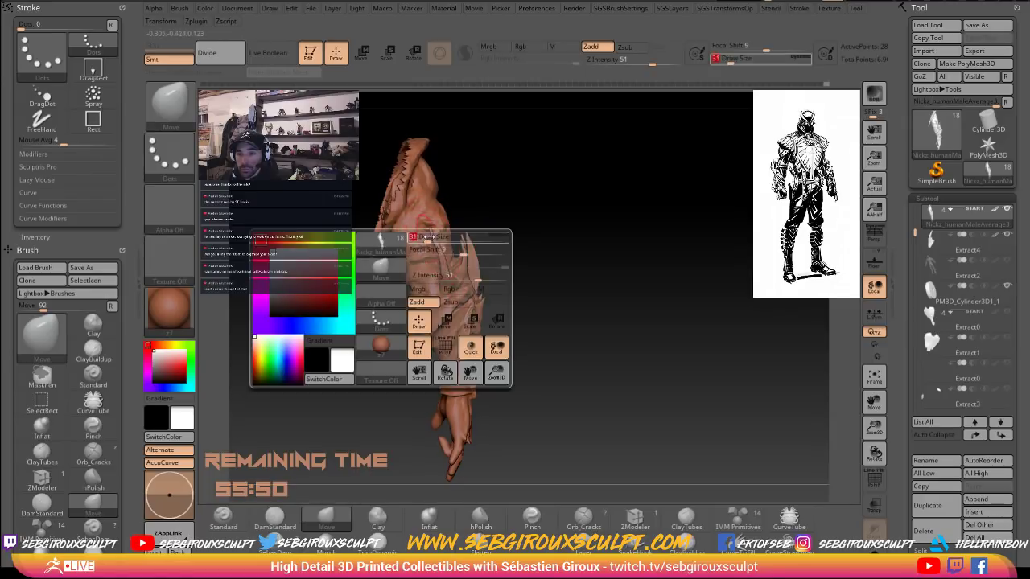
drag(536, 249, 471, 256)
click(432, 518)
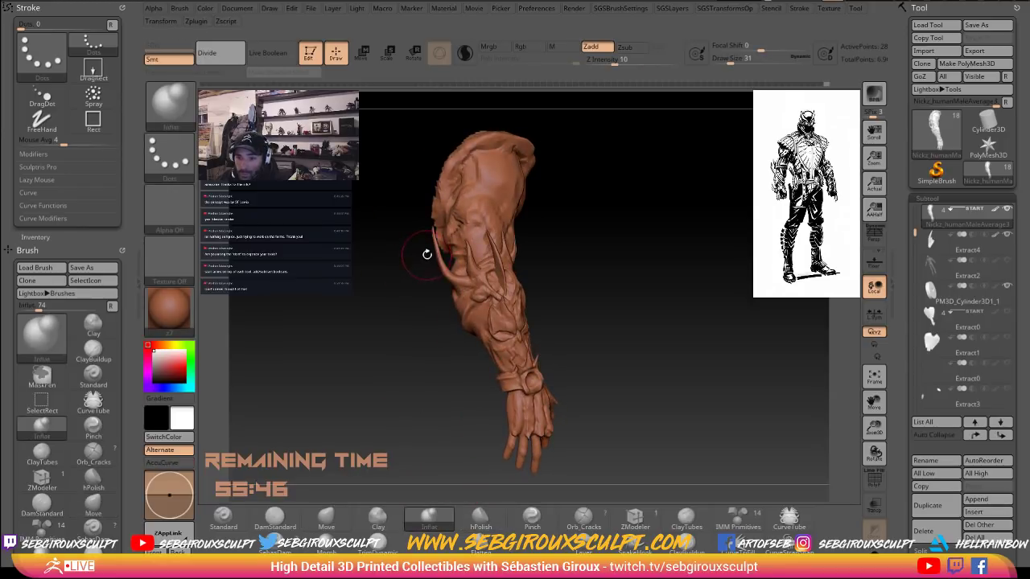
drag(387, 284, 435, 278)
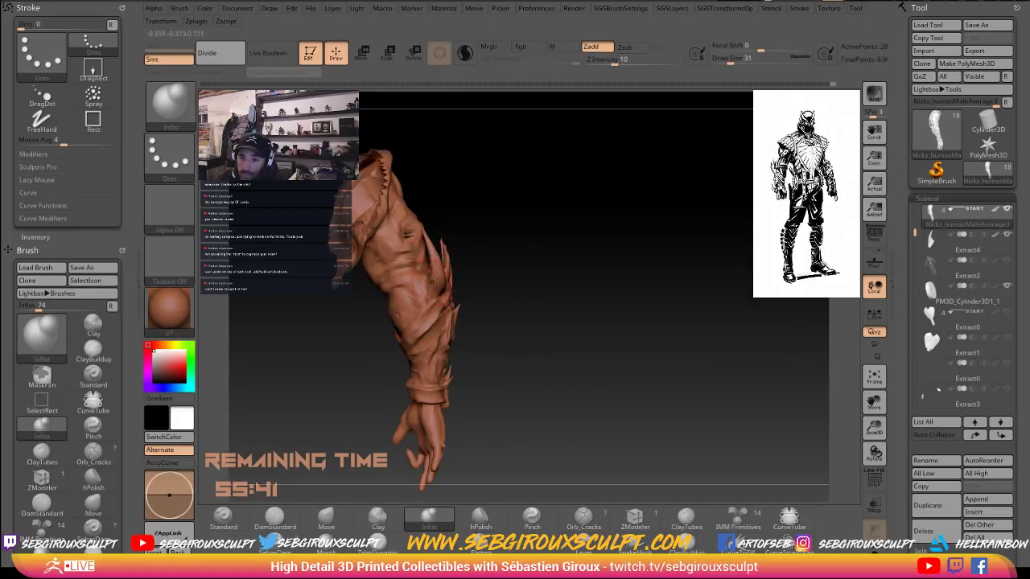
mouse_move(515, 254)
mouse_down()
mouse_move(470, 247)
mouse_move(444, 258)
mouse_move(628, 318)
mouse_move(581, 310)
mouse_up()
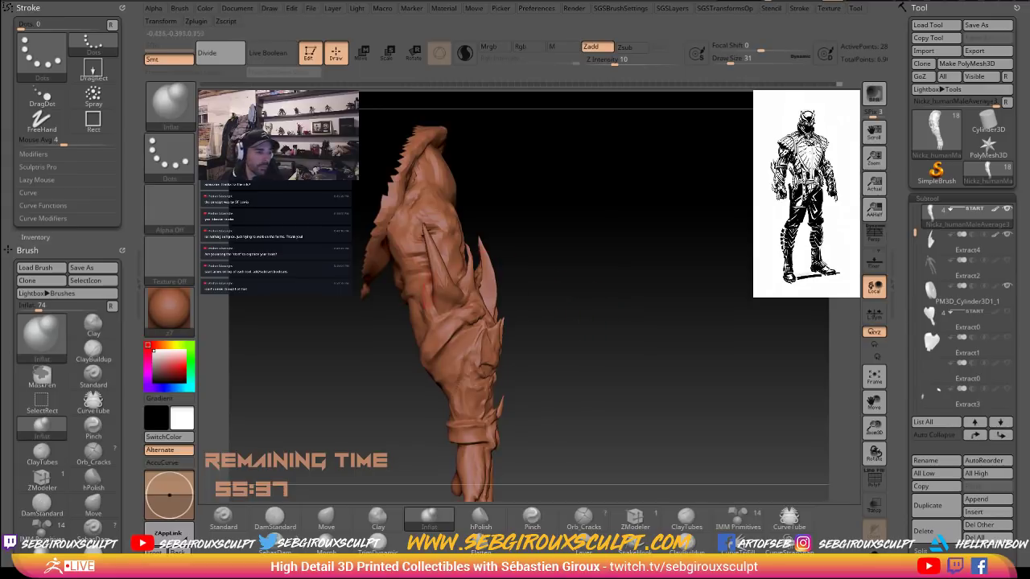
Reshape the contour of the arm around the inner elbow with the Move brush at draw size 25.
key(b)
key(m)
key(v)
key(space)
drag(416, 305, 413, 306)
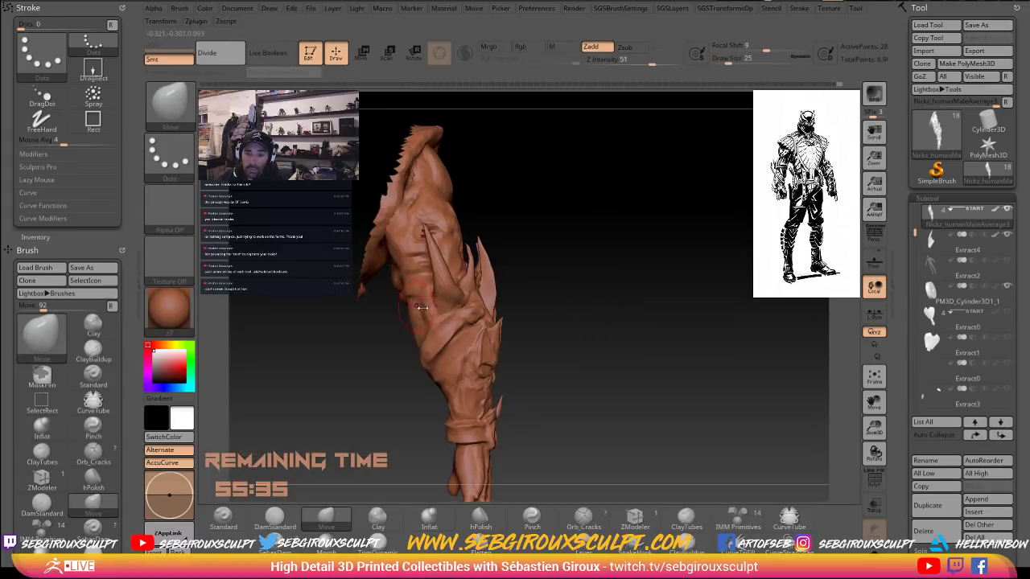
mouse_move(295, 326)
mouse_down()
mouse_move(339, 337)
mouse_move(416, 308)
mouse_up()
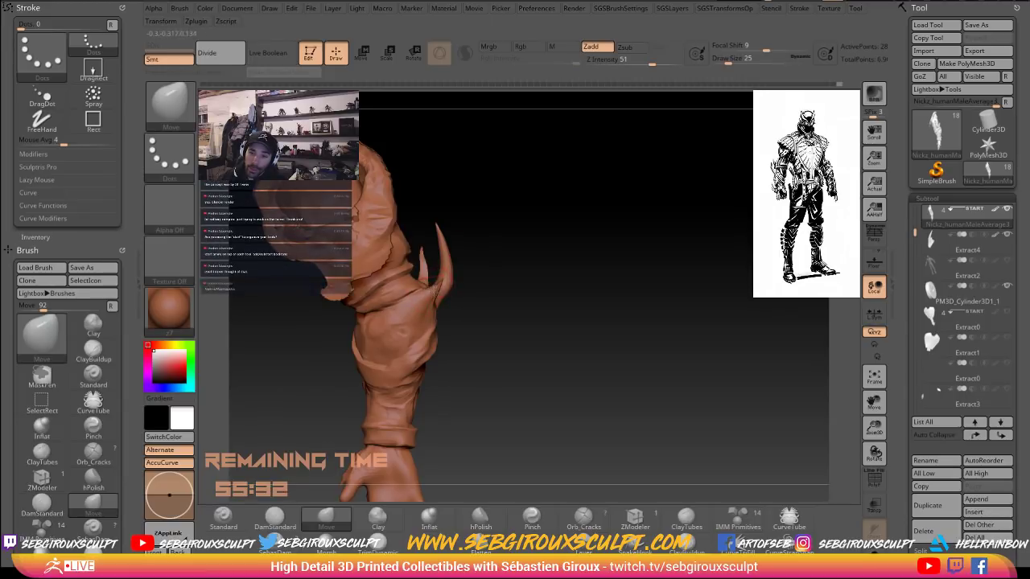
drag(460, 277, 415, 283)
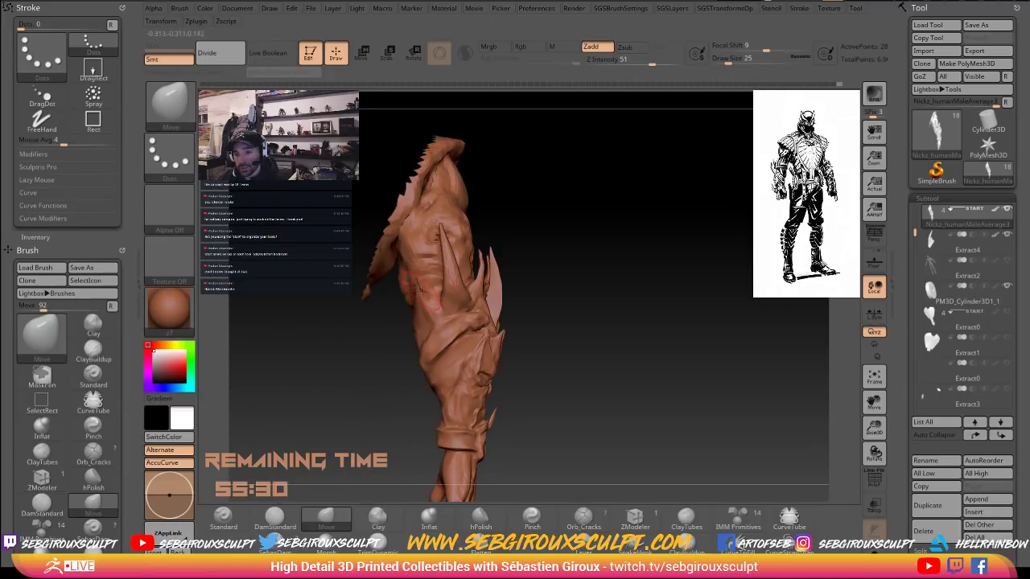
Smooth the surface around the base of the outer elbow spike at draw size 25.
mouse_move(379, 337)
mouse_down()
mouse_move(406, 329)
mouse_move(388, 309)
mouse_move(421, 299)
mouse_up()
drag(526, 309, 561, 310)
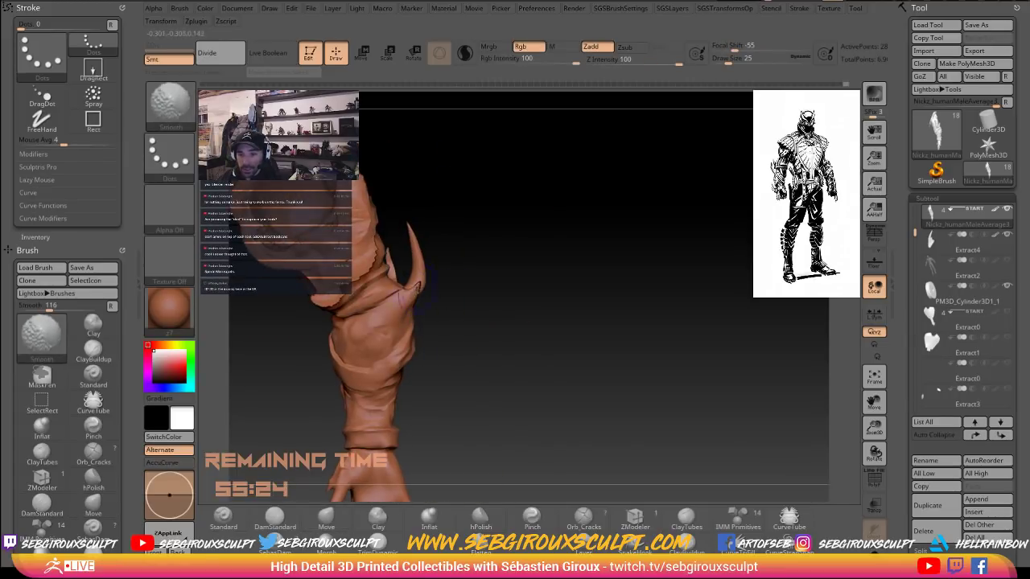
mouse_move(459, 315)
mouse_down()
mouse_move(526, 294)
mouse_move(490, 300)
mouse_move(588, 341)
mouse_up()
mouse_move(492, 328)
mouse_down()
mouse_move(517, 331)
mouse_move(551, 363)
mouse_move(514, 347)
mouse_up()
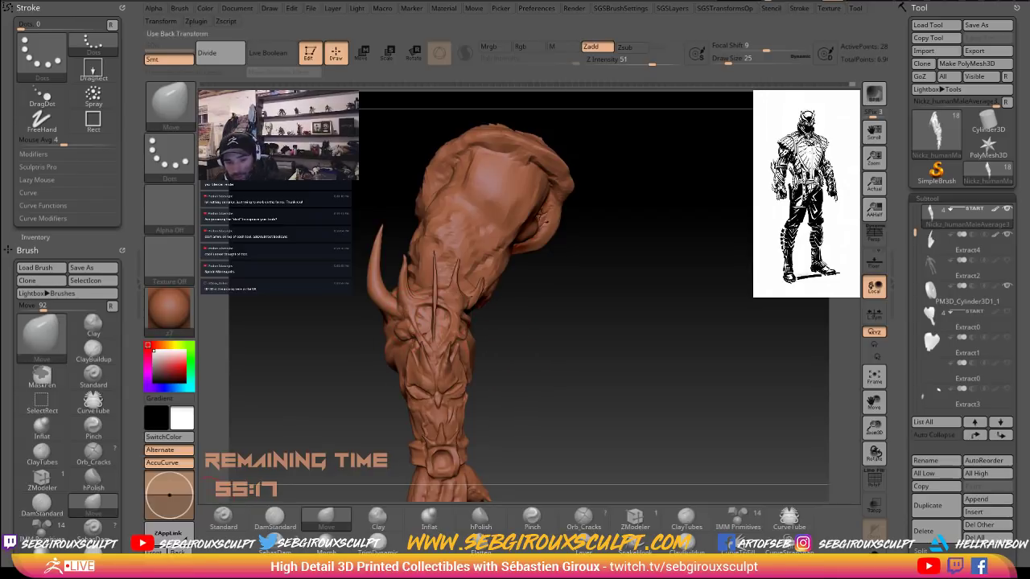
Carve sharper creases along the elbow spikes with the DamStandard brush at draw size 25.
click(274, 517)
drag(313, 431, 325, 412)
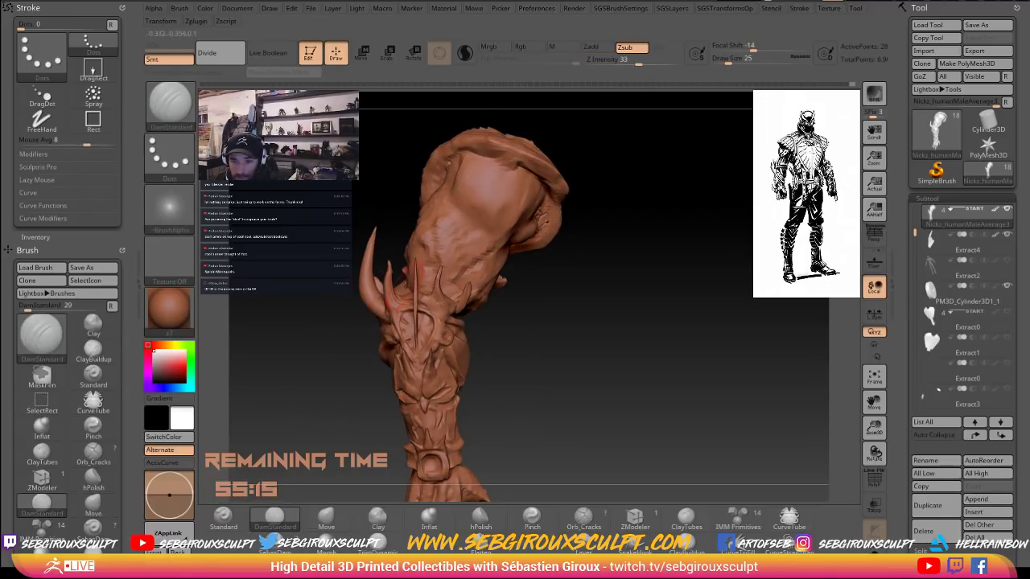
mouse_move(360, 309)
mouse_down()
mouse_move(349, 262)
mouse_move(391, 302)
mouse_move(362, 291)
mouse_move(462, 281)
mouse_move(444, 269)
mouse_up()
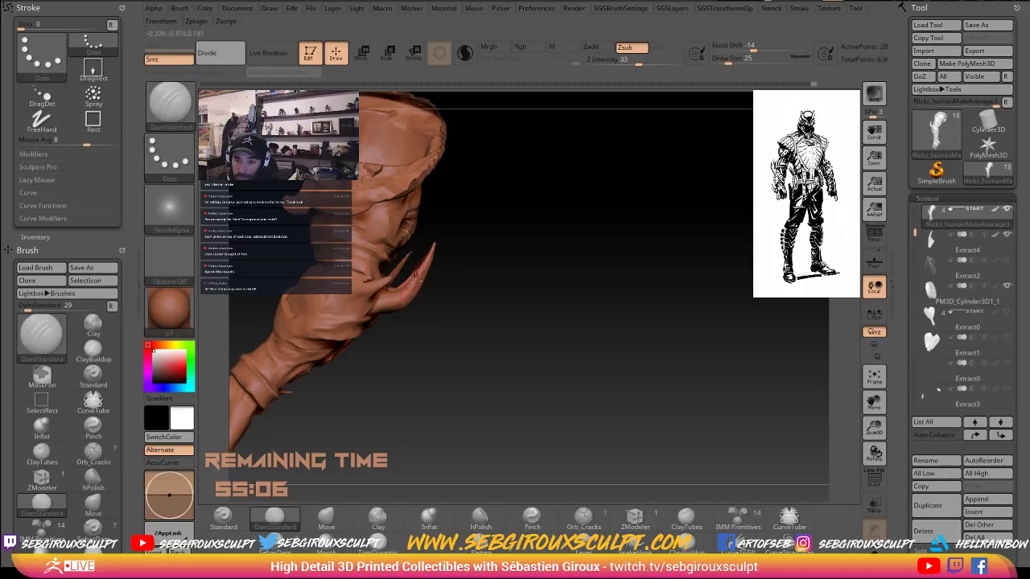
drag(493, 275, 422, 269)
mouse_move(473, 291)
mouse_down()
mouse_move(406, 275)
mouse_move(424, 284)
mouse_move(380, 300)
mouse_up()
Adjust the position and curve of the outer elbow spike with the Move brush at draw size 35.
key(b)
key(m)
key(v)
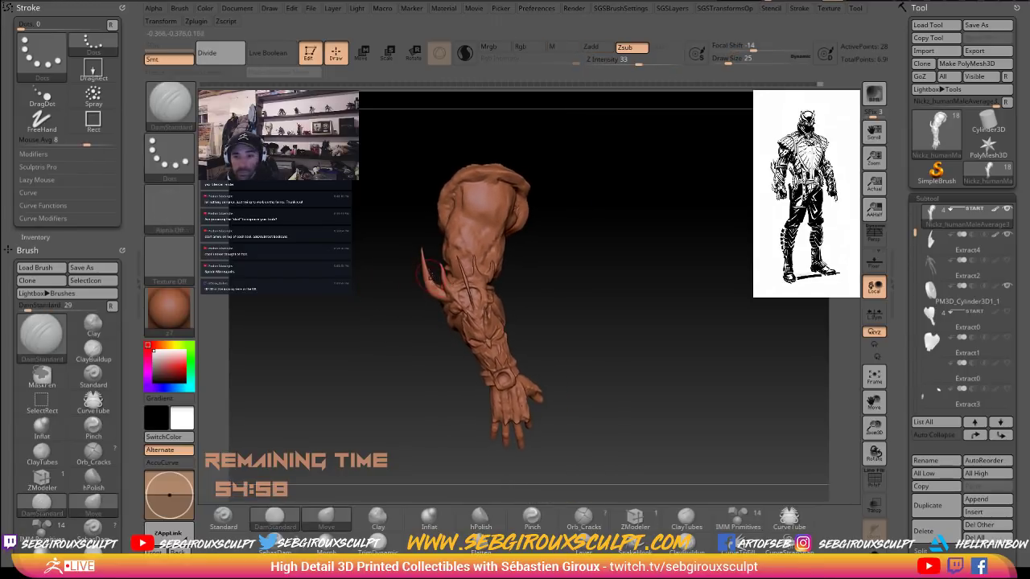
key(space)
click(423, 271)
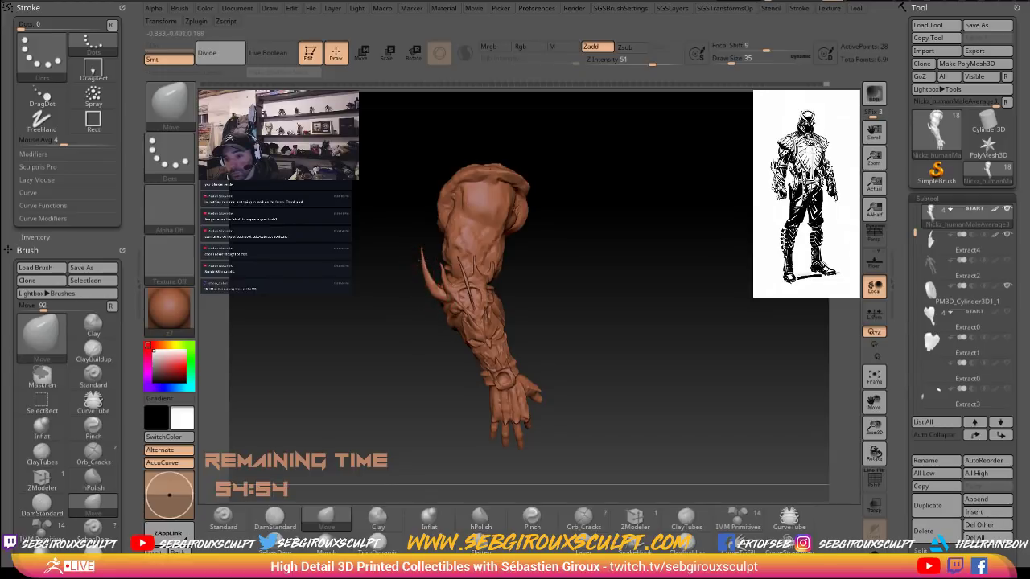
mouse_move(394, 291)
alt+mouse_down()
mouse_move(388, 313)
mouse_move(499, 320)
mouse_move(499, 305)
mouse_move(551, 321)
mouse_move(547, 339)
mouse_move(582, 340)
mouse_move(393, 375)
mouse_move(369, 342)
mouse_move(384, 351)
mouse_move(574, 251)
mouse_move(540, 281)
mouse_move(514, 273)
alt+mouse_up()
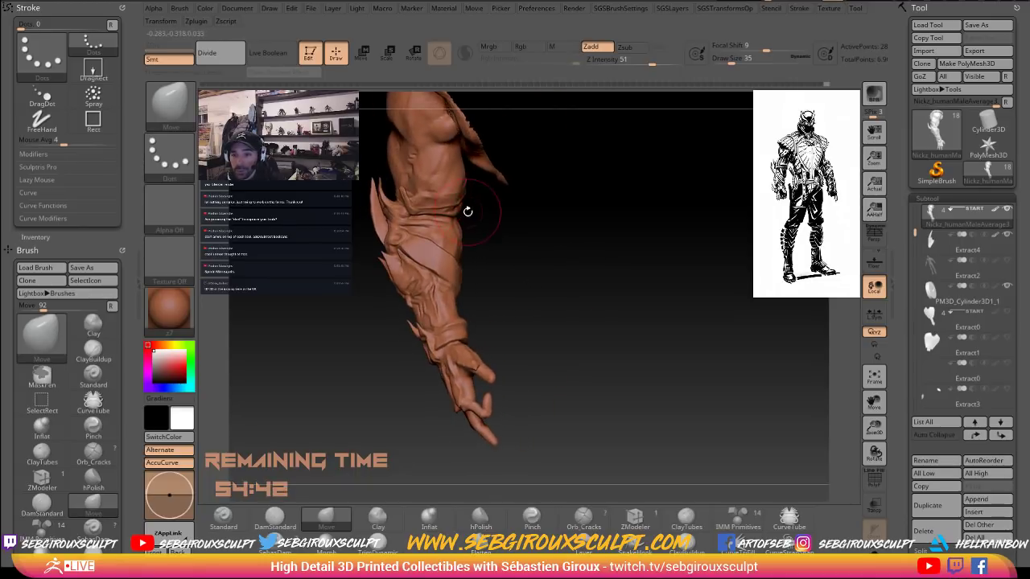
Build up volume on the upper arm just above the elbow with the ClayTubes brush at draw size 35.
mouse_move(491, 220)
mouse_down()
mouse_move(464, 221)
mouse_move(507, 220)
mouse_up()
key(9)
key(0)
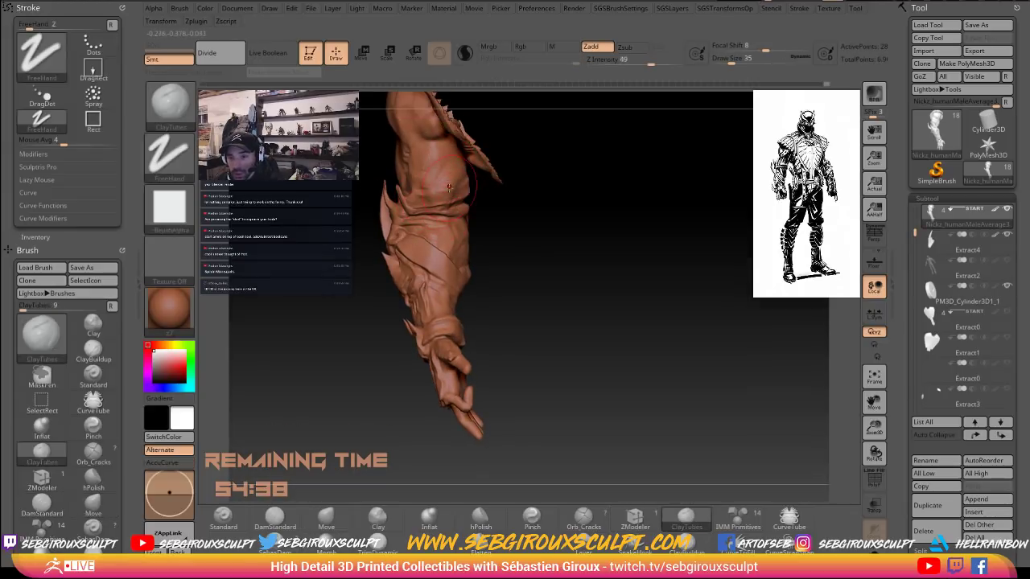
drag(447, 184, 446, 202)
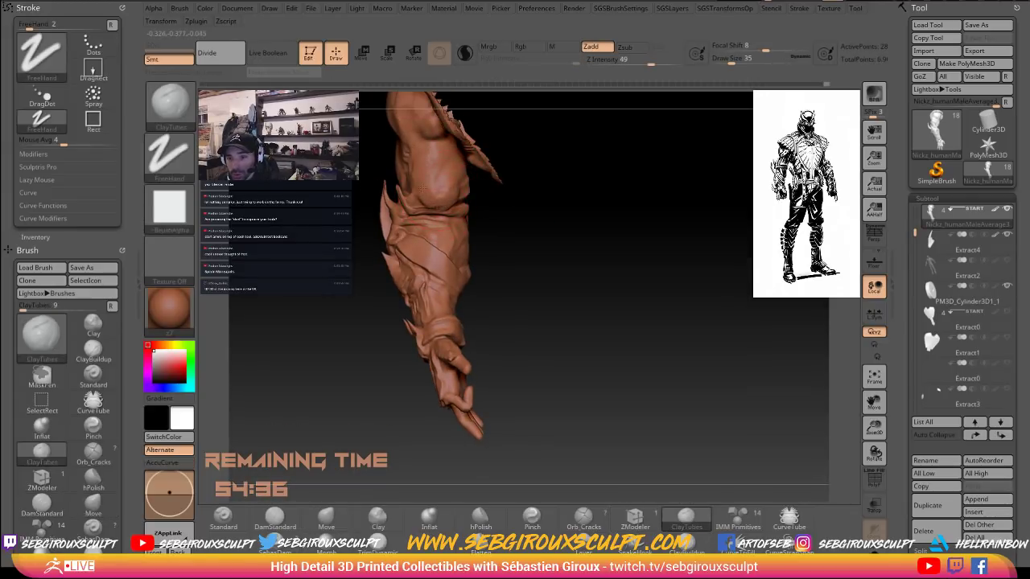
mouse_move(518, 210)
mouse_down()
mouse_move(495, 215)
mouse_move(563, 240)
mouse_move(630, 229)
mouse_move(533, 224)
mouse_up()
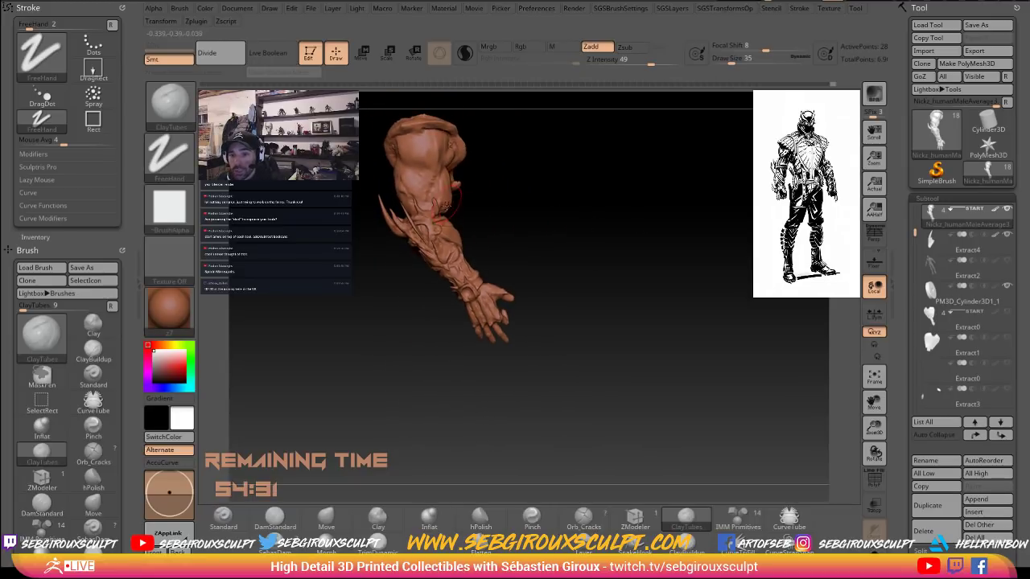
Refine the silhouette of the arm above the elbow with the Move brush at draw size 49.
key(b)
key(m)
key(v)
key(space)
drag(442, 208, 448, 208)
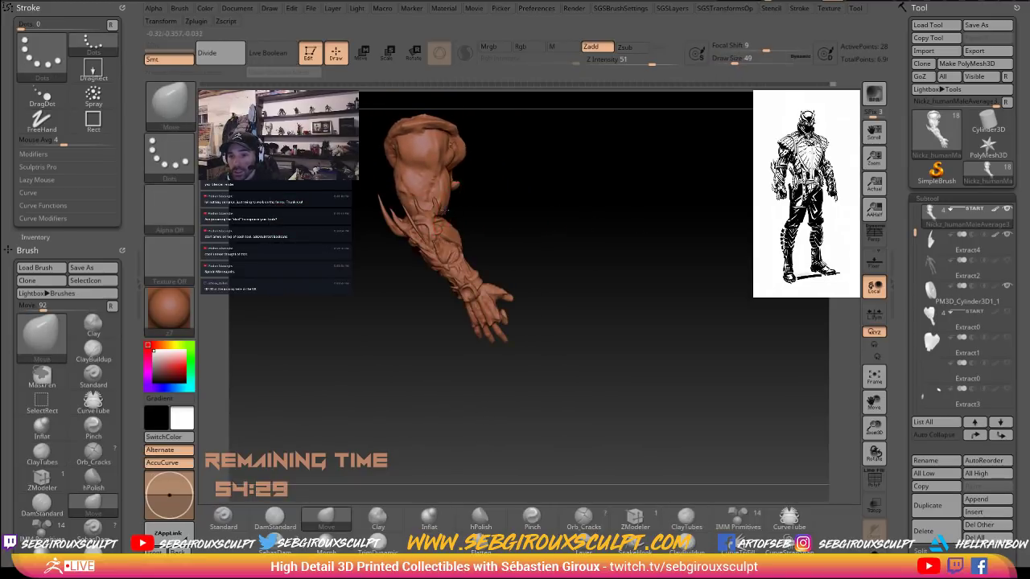
alt+drag(565, 239, 575, 220)
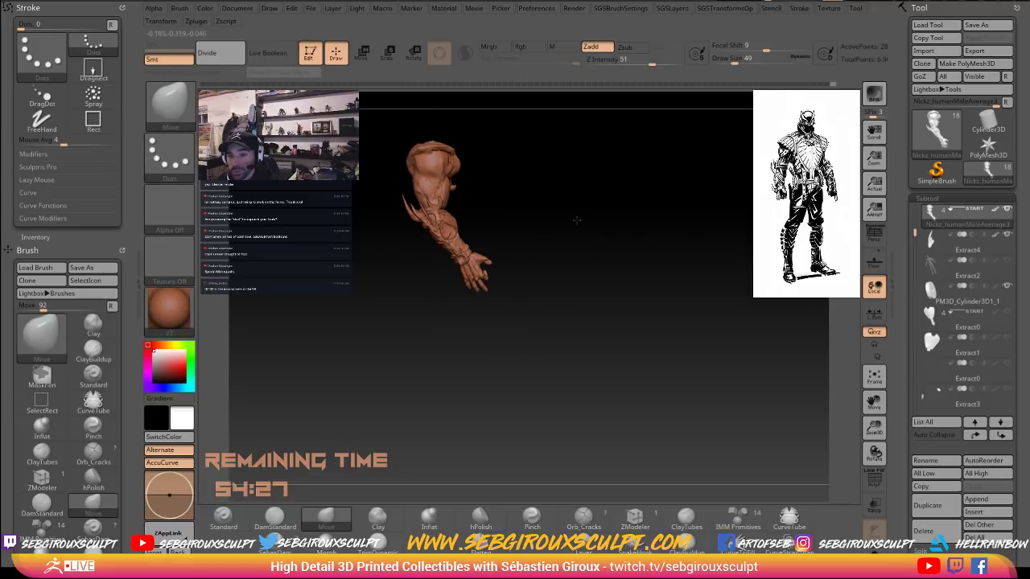
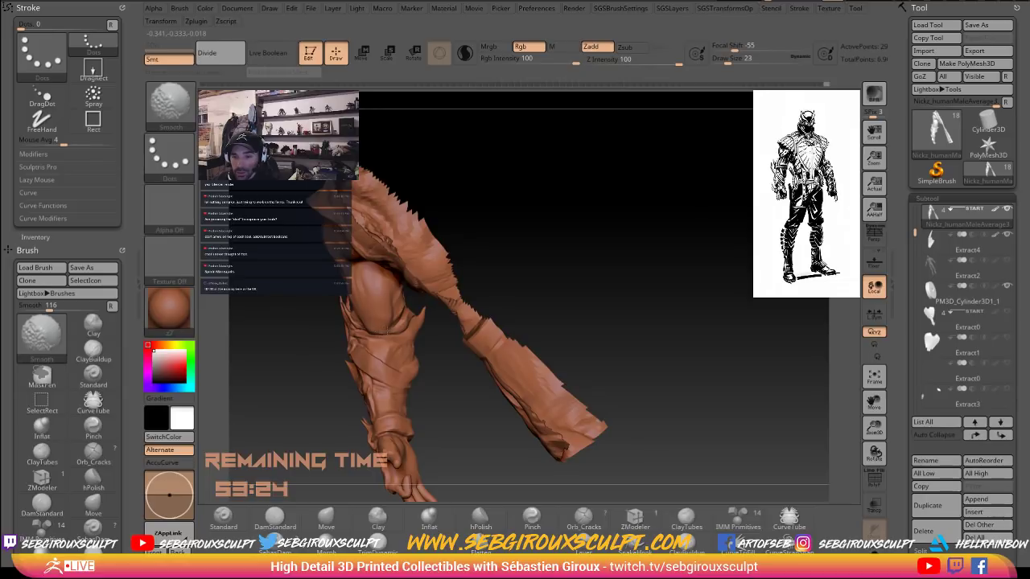
Build up the upper arm's muscle forms below the shoulder with the ClayTubes brush at draw size 23.
mouse_move(434, 339)
mouse_down()
mouse_move(611, 330)
mouse_move(565, 274)
mouse_move(575, 336)
mouse_move(568, 324)
mouse_move(585, 327)
mouse_move(565, 118)
mouse_up()
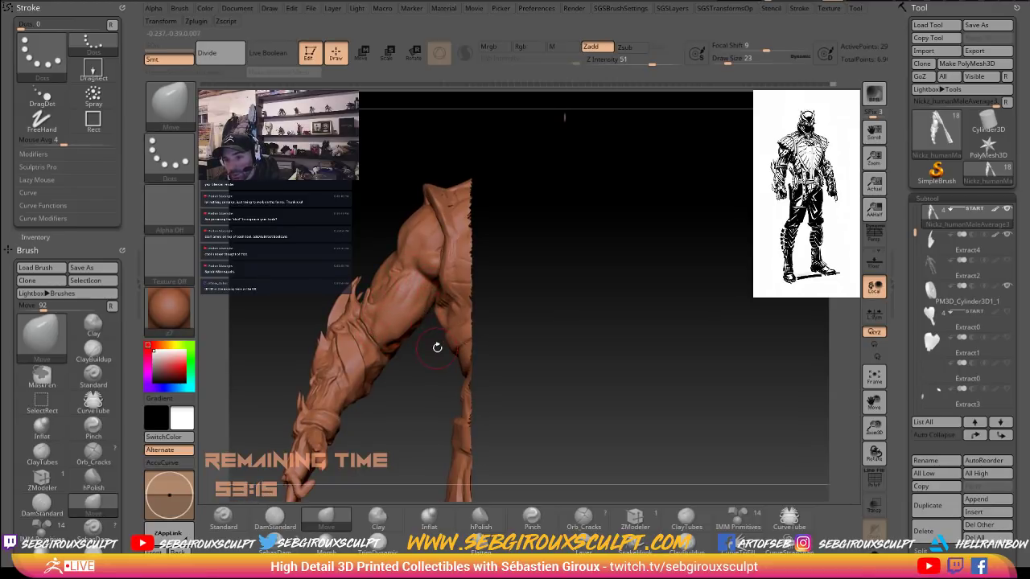
drag(436, 347, 419, 329)
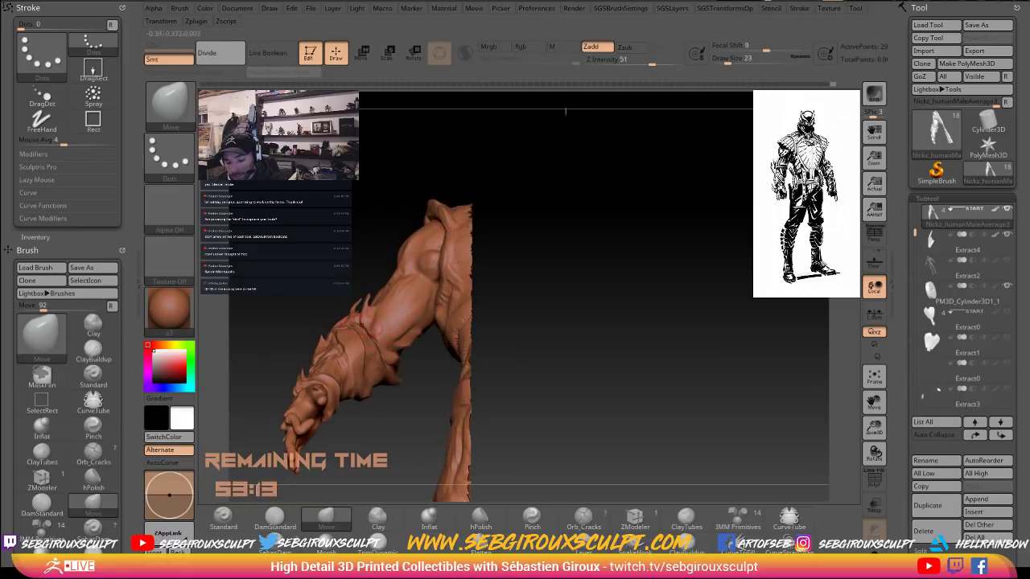
key(b)
key(c)
key(t)
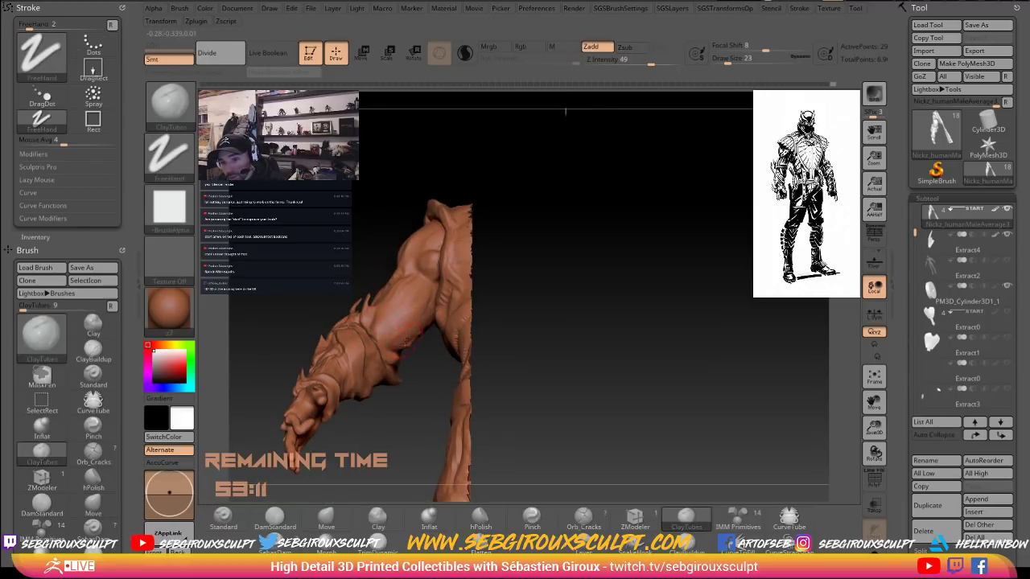
drag(401, 345, 403, 292)
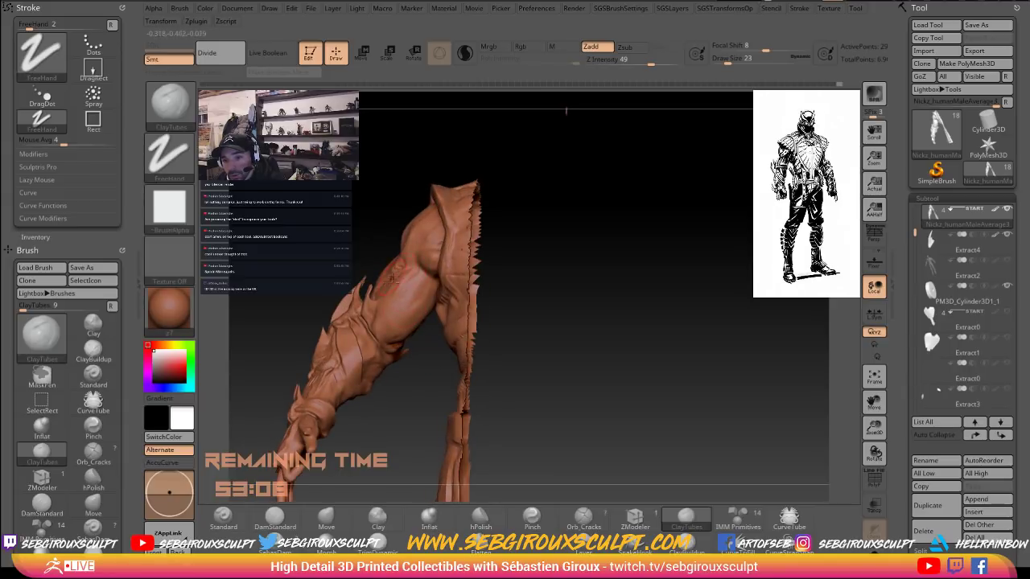
right_drag(385, 280, 391, 269)
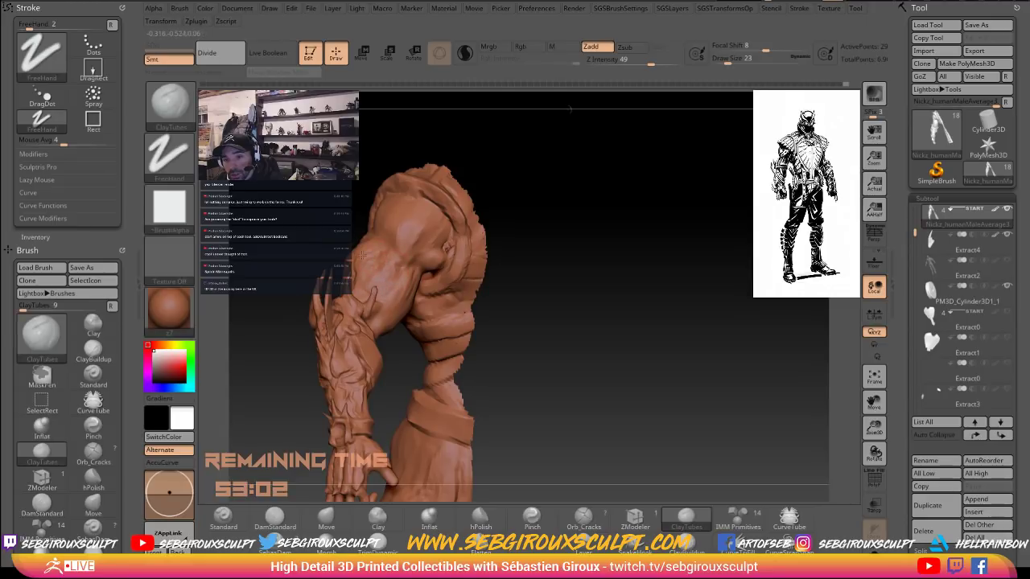
mouse_move(385, 259)
right_down()
mouse_move(320, 216)
mouse_move(378, 262)
right_up()
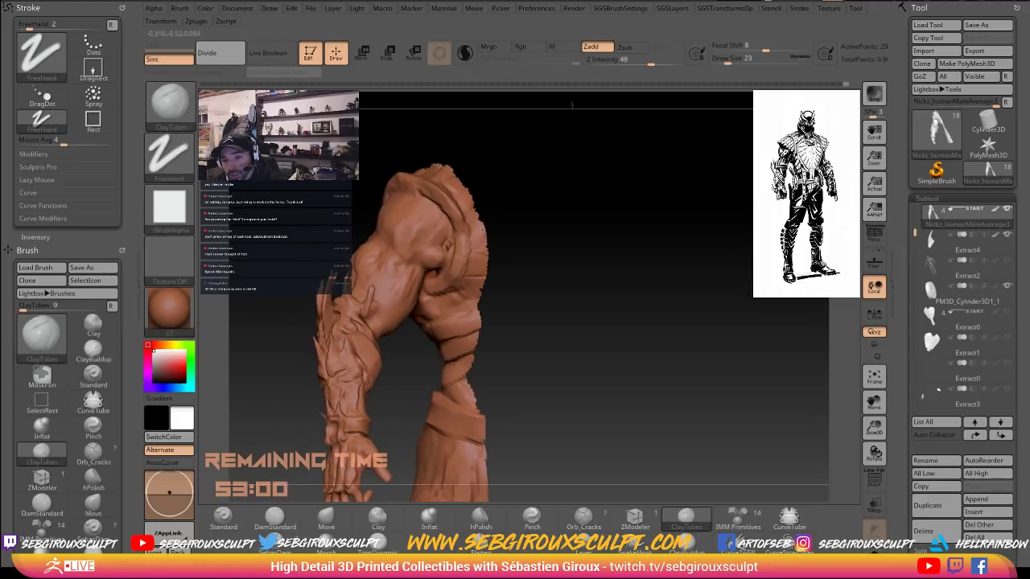
ctrl+right_drag(328, 223, 491, 262)
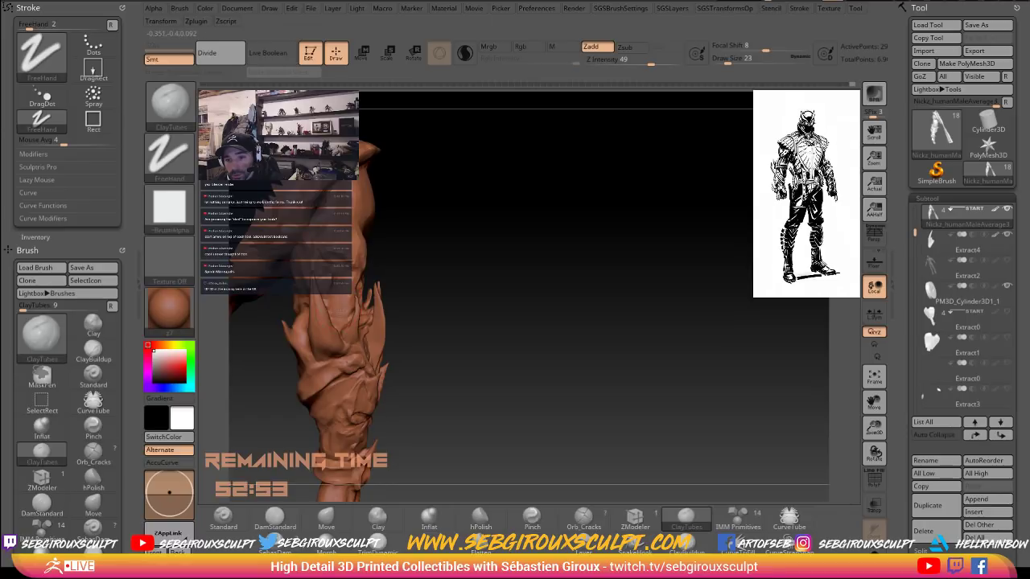
Refine and smooth the outer upper arm between shoulder and elbow from several angles, using ClayTubes at draw size 23.
drag(400, 261, 303, 258)
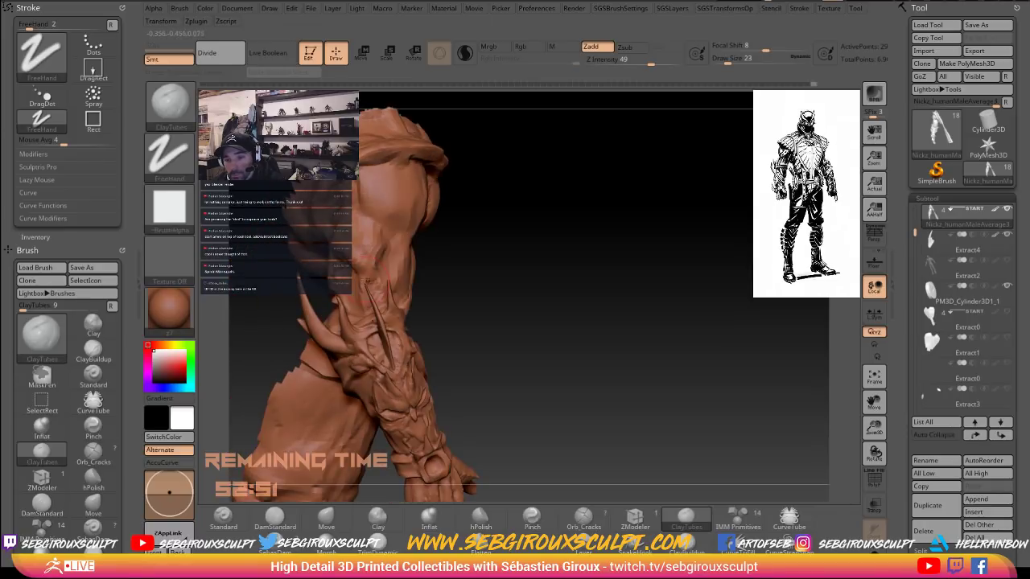
drag(464, 300, 420, 370)
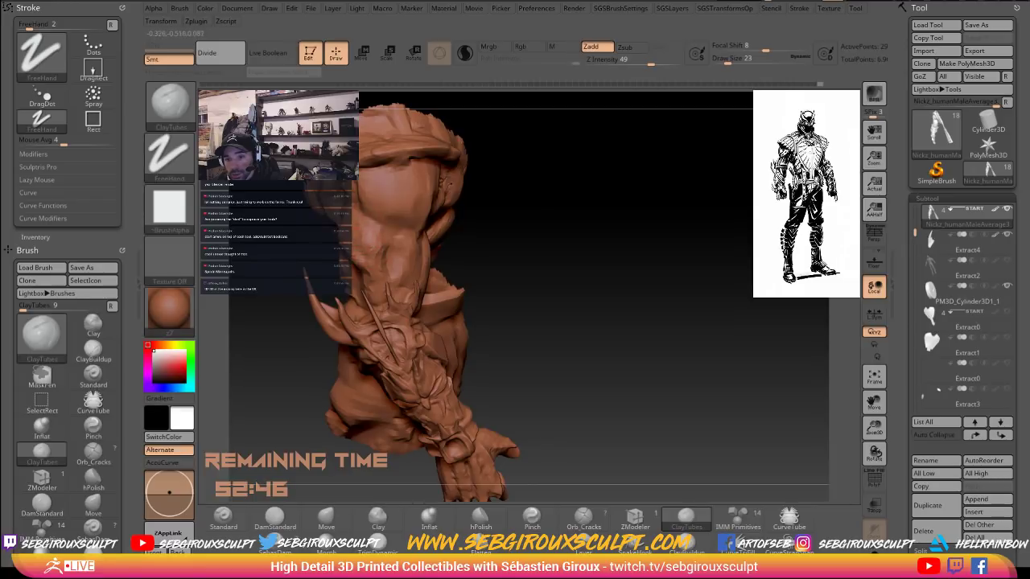
drag(503, 218, 476, 208)
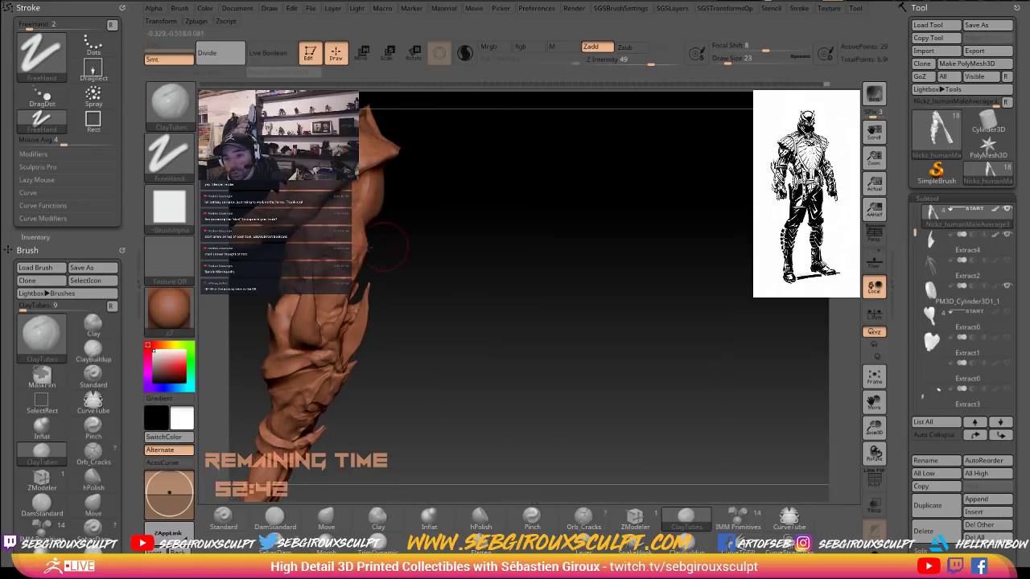
drag(387, 247, 363, 233)
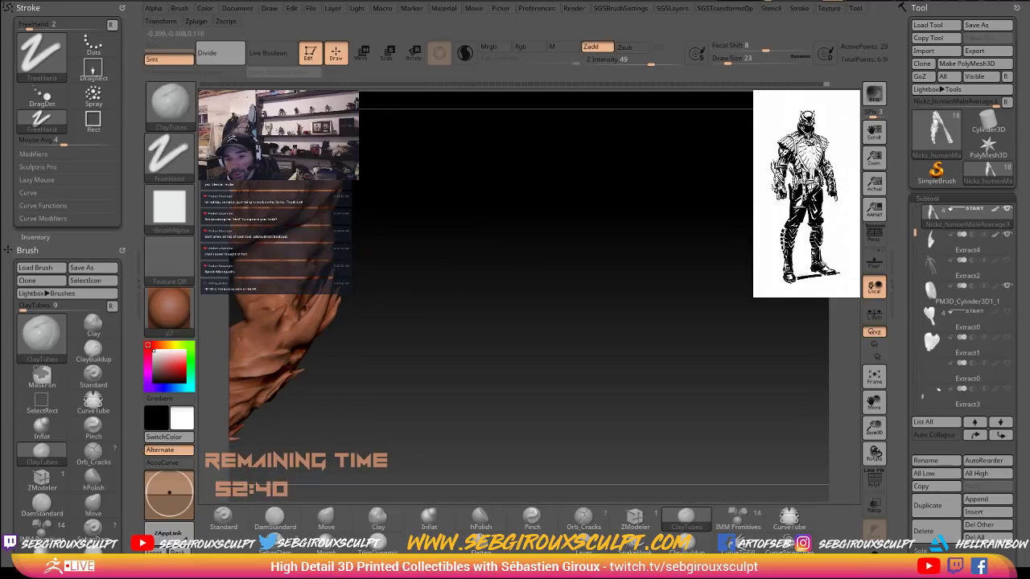
mouse_move(402, 211)
mouse_down()
mouse_move(439, 221)
mouse_move(354, 243)
mouse_up()
key(shift)
key(shift)
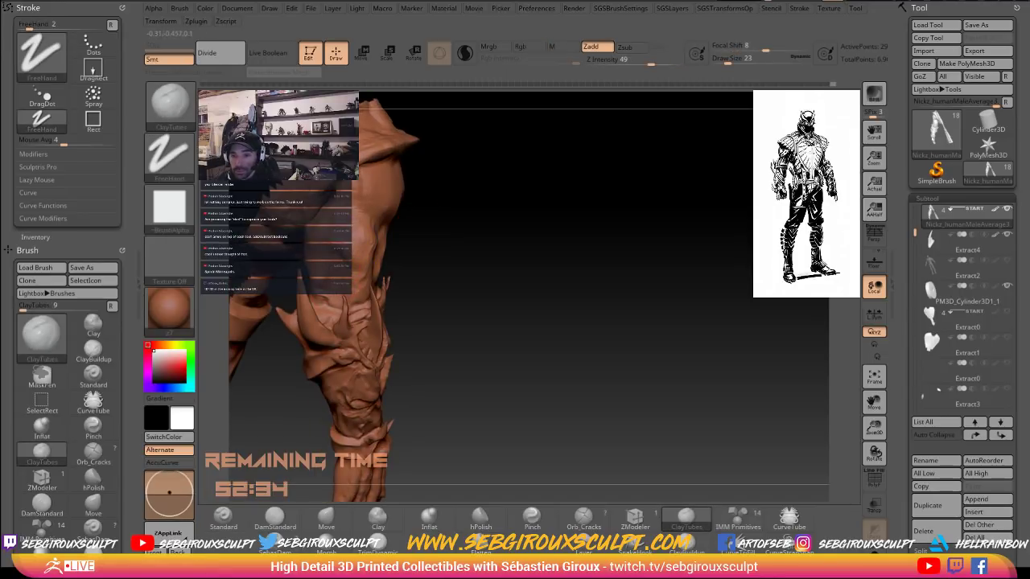
mouse_move(435, 252)
mouse_down()
mouse_move(381, 256)
mouse_move(517, 271)
mouse_move(387, 265)
mouse_move(428, 274)
mouse_move(525, 240)
mouse_move(359, 255)
mouse_move(357, 286)
mouse_up()
Adjust the upper arm and shoulder shape with the Move brush, using a draw size of 33.
key(b)
key(m)
key(v)
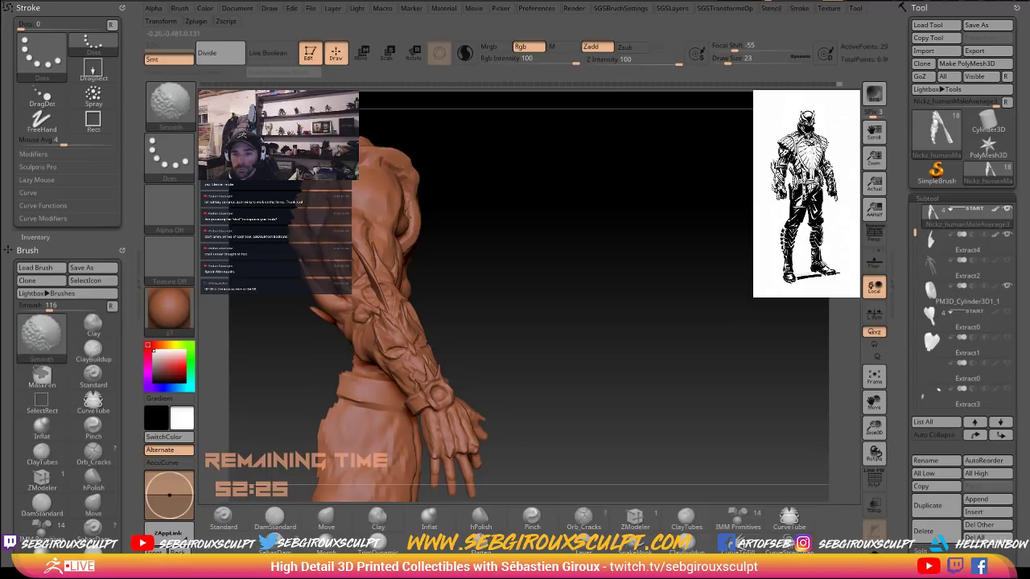
drag(499, 239, 416, 234)
mouse_move(480, 237)
alt+mouse_down()
mouse_move(524, 249)
mouse_move(577, 299)
mouse_move(563, 295)
alt+mouse_up()
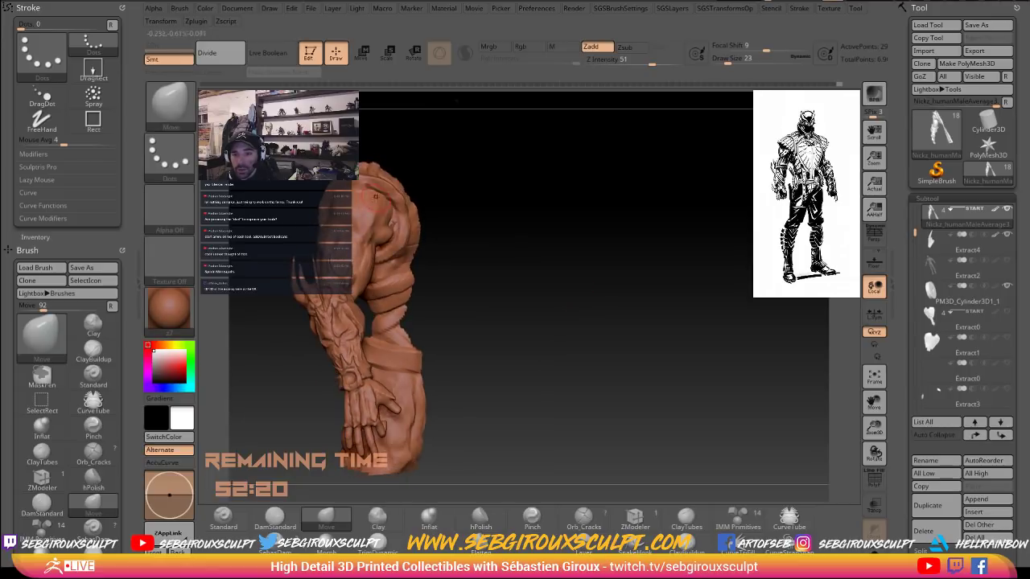
key(space)
drag(367, 206, 375, 206)
mouse_move(521, 239)
mouse_down()
mouse_move(540, 252)
mouse_move(515, 241)
mouse_up()
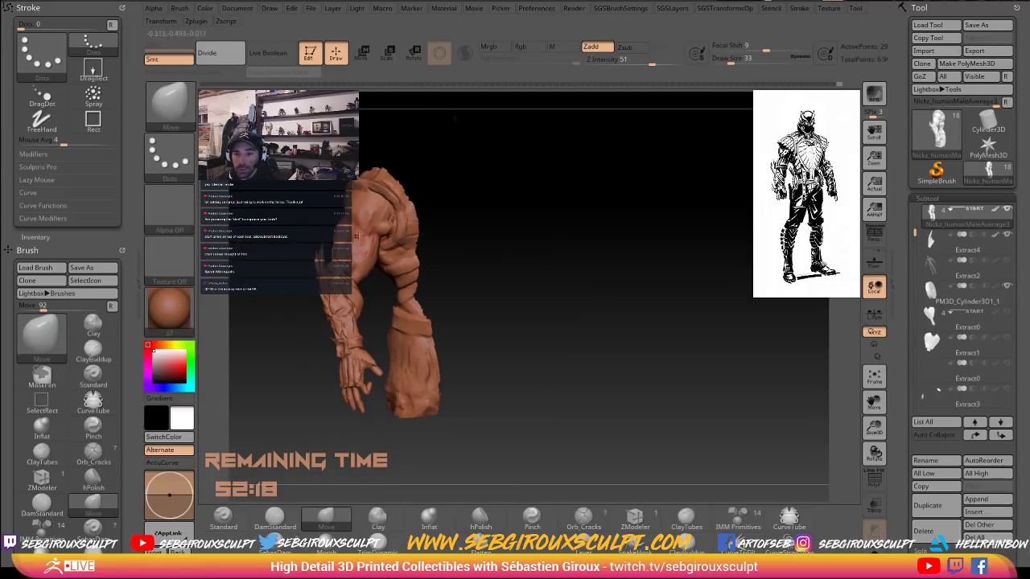
Build up the shoulder and upper-arm muscle forms with the ClayTubes brush at draw size 25.
key(3)
key(space)
drag(320, 228, 313, 227)
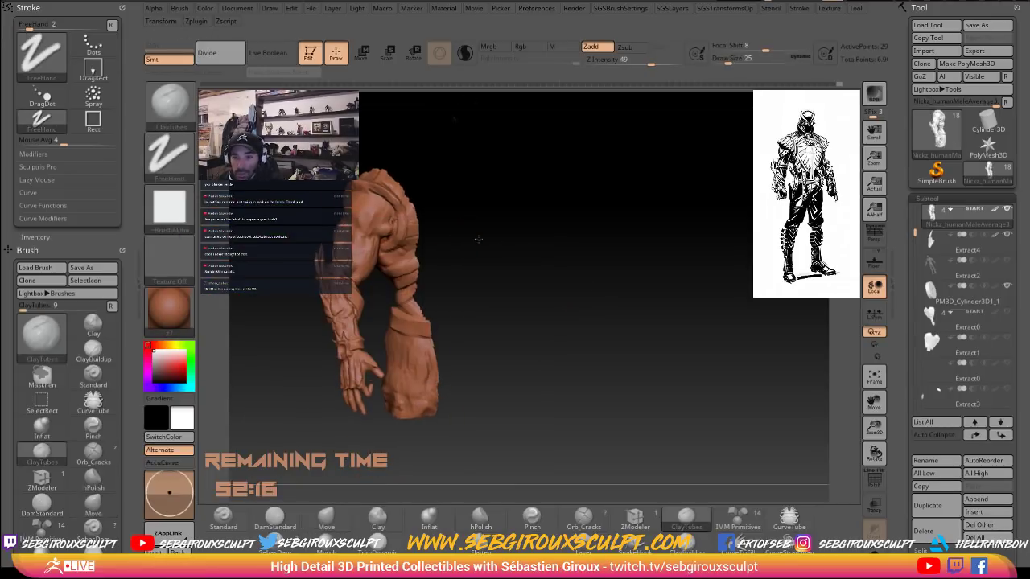
drag(481, 239, 382, 227)
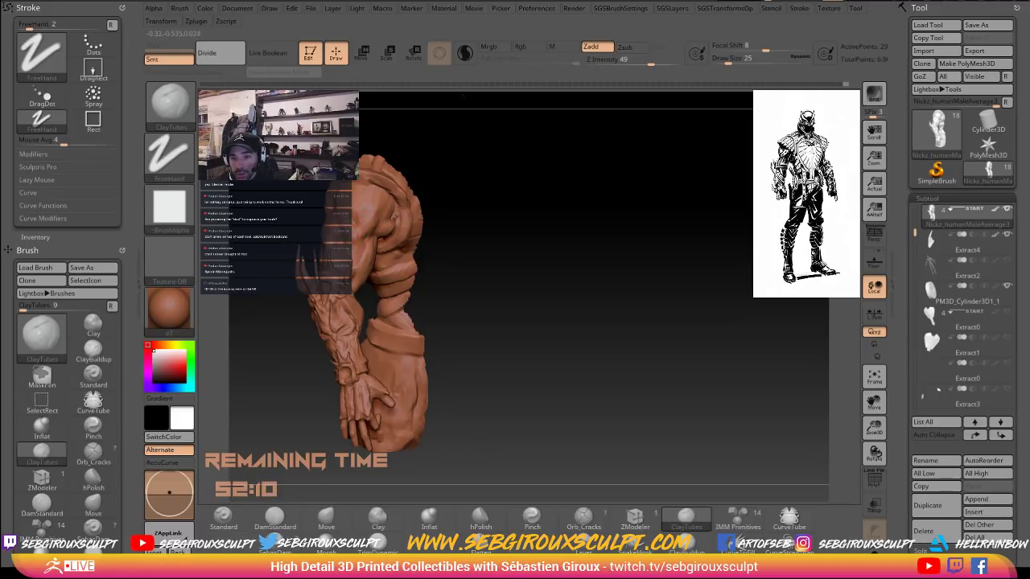
drag(488, 216, 435, 217)
drag(291, 210, 386, 213)
Adjust the upper arm's outline between shoulder and elbow with the Move brush at draw size 25.
key(b)
key(m)
key(v)
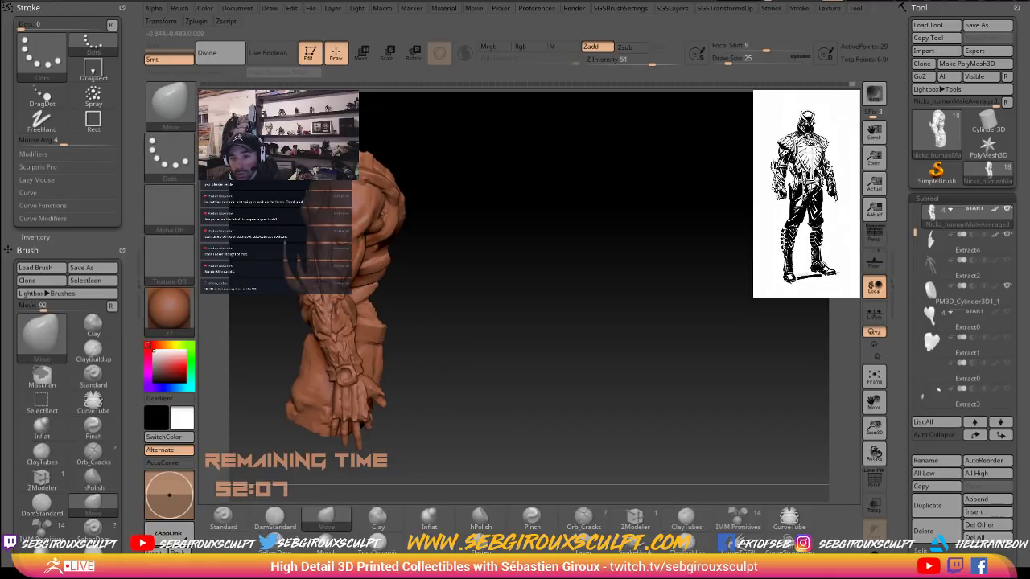
drag(477, 219, 416, 198)
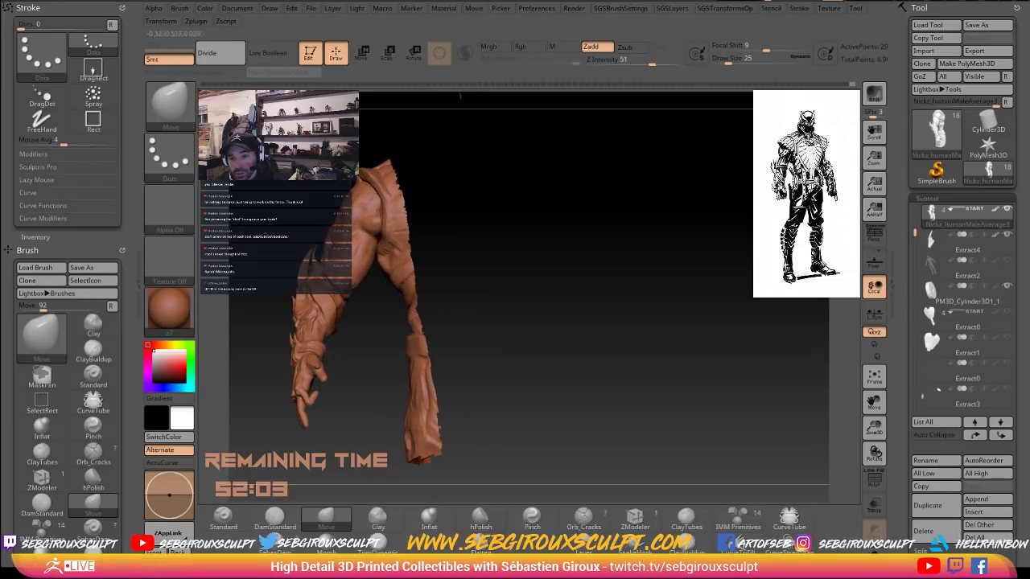
drag(460, 96, 322, 229)
Add volume to the shoulder and upper arm with ClayTubes at draw size 25, smoothing the transitions from several angles.
key(b)
key(c)
key(t)
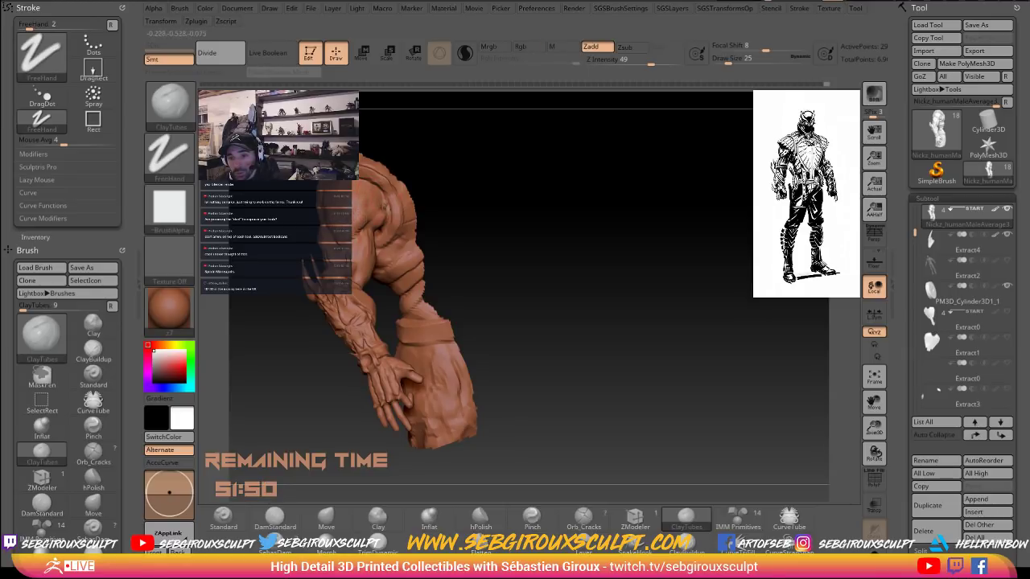
drag(457, 185, 417, 188)
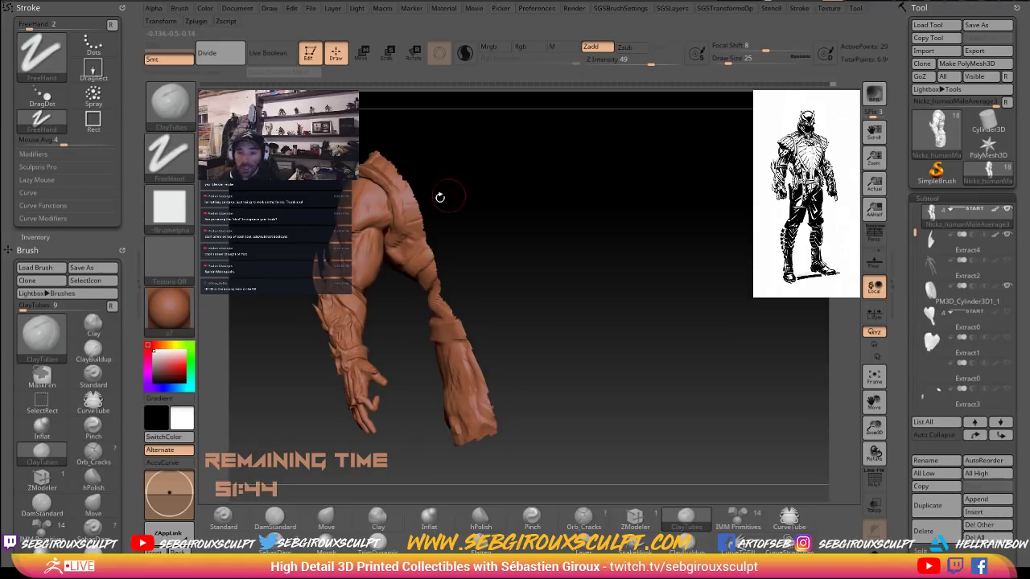
drag(440, 197, 534, 210)
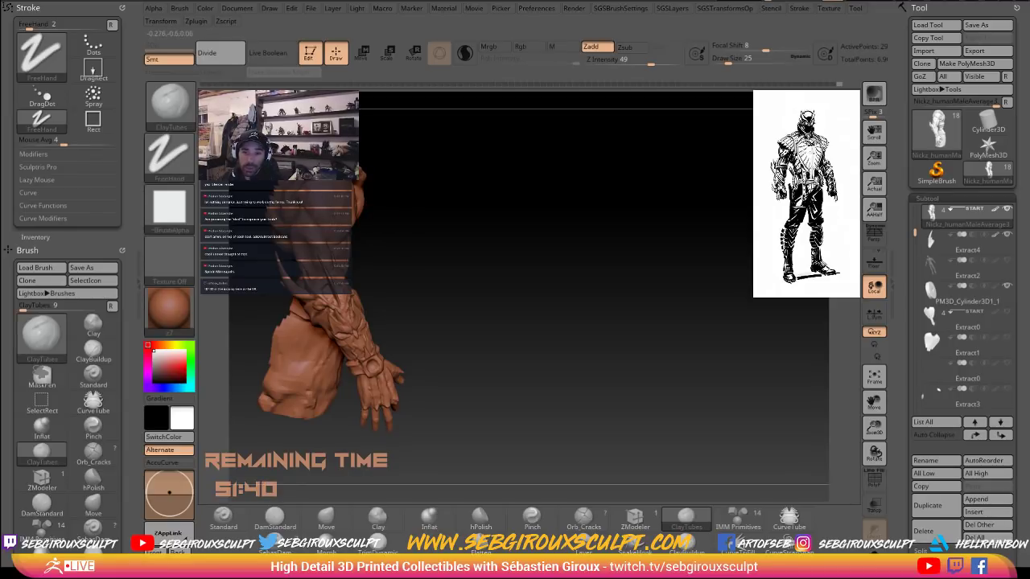
mouse_move(389, 220)
mouse_down()
mouse_move(290, 225)
mouse_move(365, 218)
mouse_up()
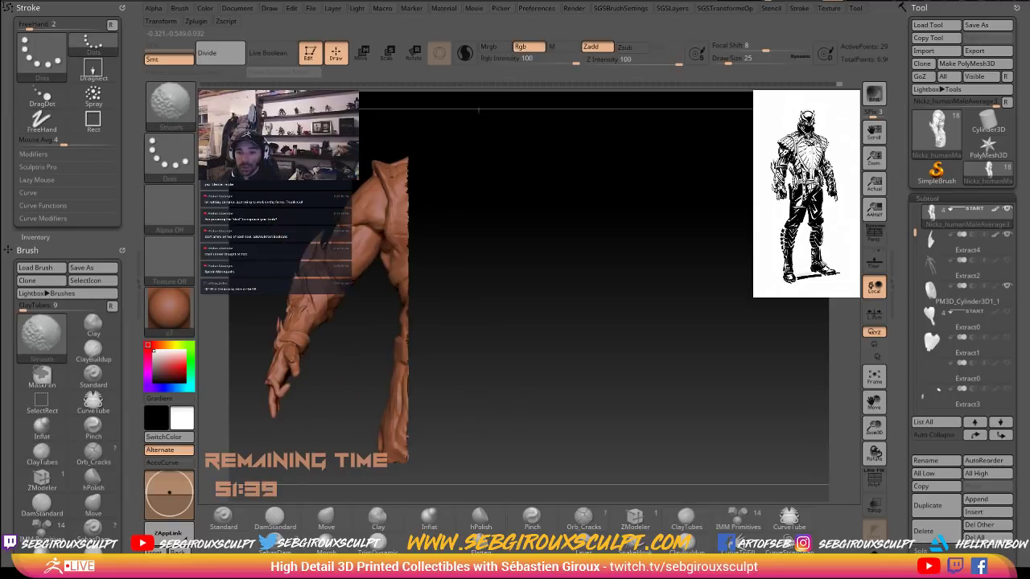
mouse_move(451, 193)
mouse_down()
mouse_move(456, 128)
mouse_move(470, 118)
mouse_up()
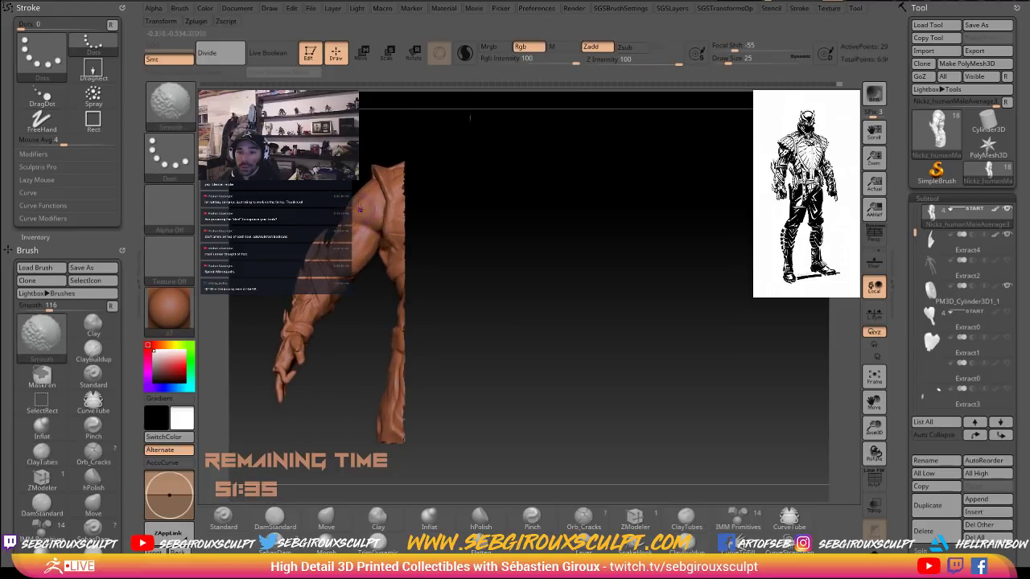
mouse_move(360, 210)
mouse_down()
mouse_move(279, 187)
mouse_move(317, 282)
mouse_up()
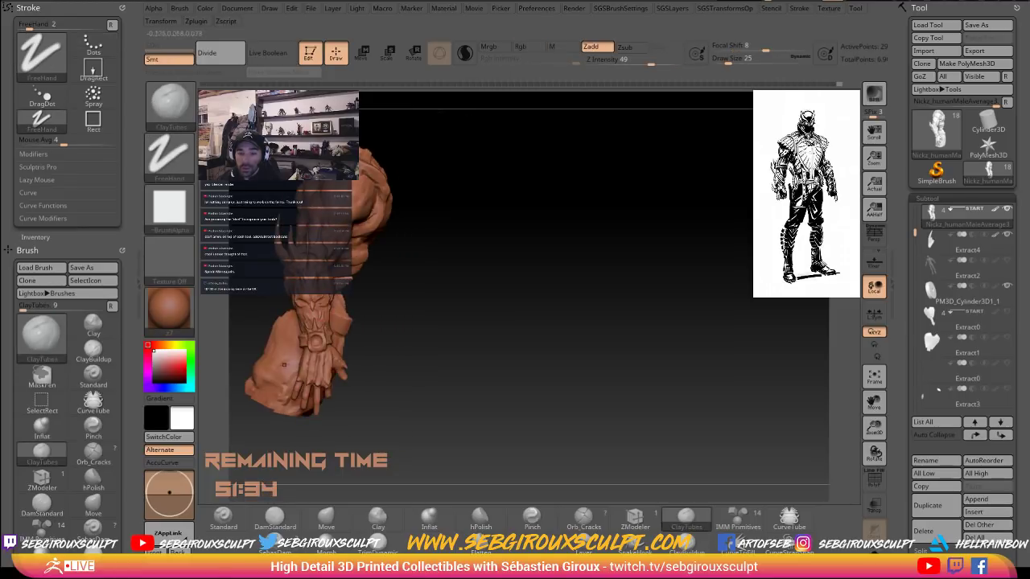
Define the creases between the shoulder and upper-arm muscles with the DamStandard brush at draw size 25.
click(274, 517)
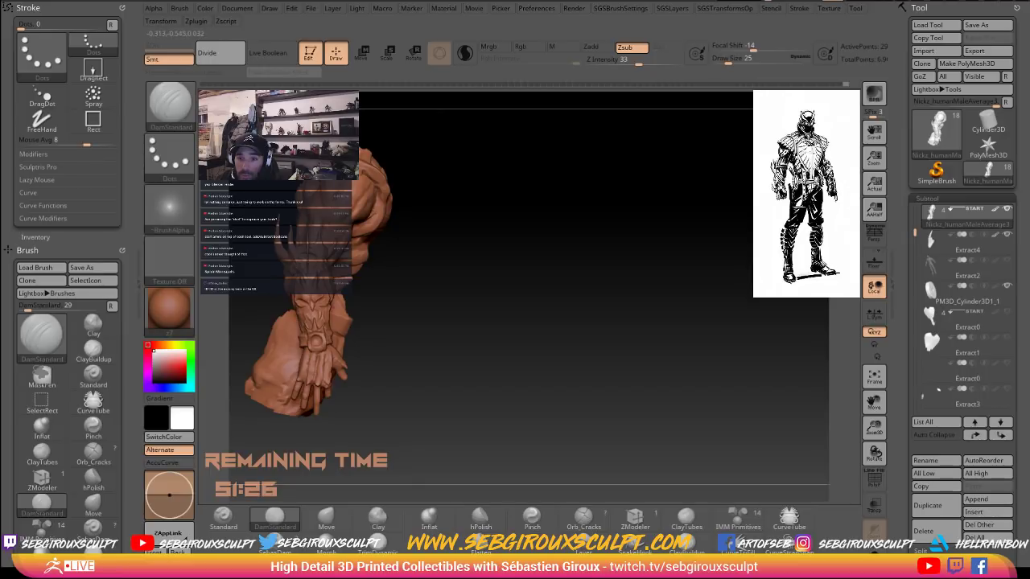
drag(487, 226, 386, 219)
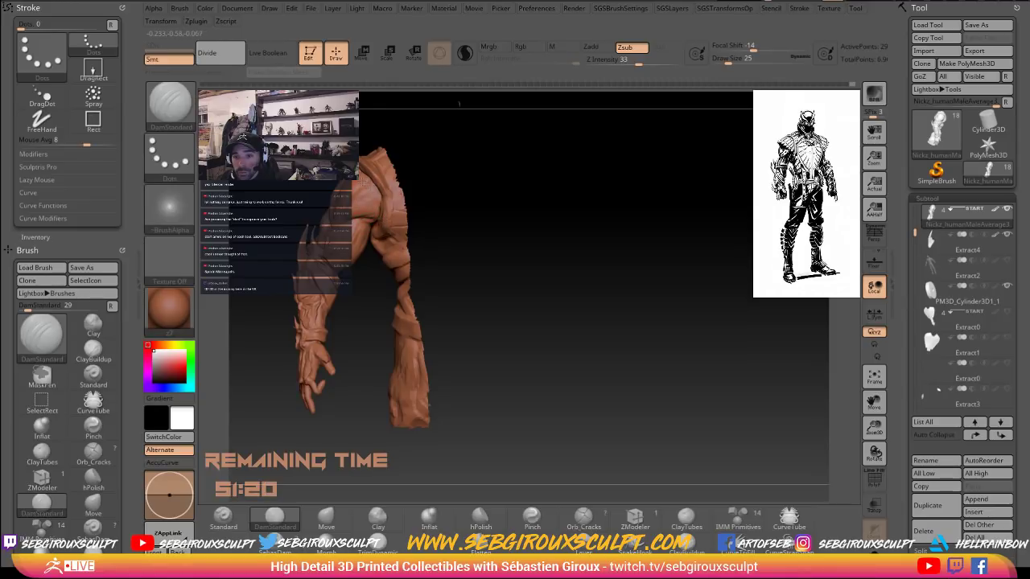
drag(459, 103, 367, 100)
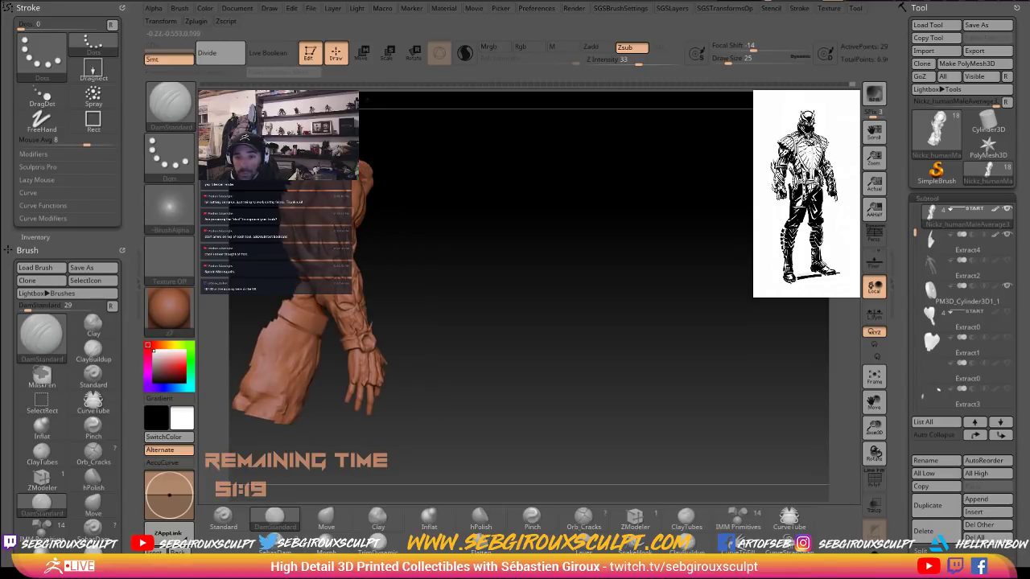
Fill out the outer shoulder and upper arm with the ClayTubes brush at draw size 25.
key(b)
key(c)
key(t)
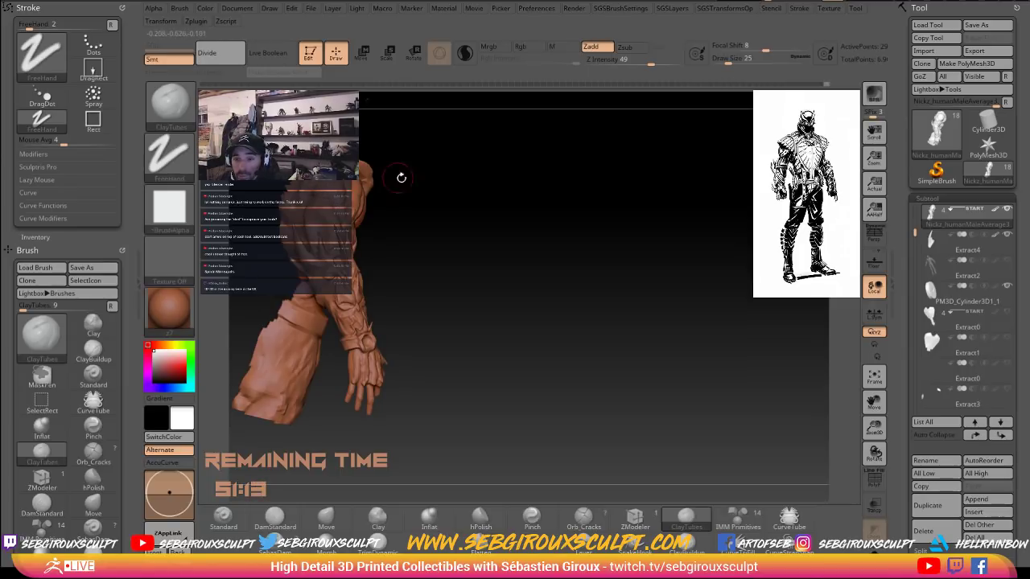
drag(401, 178, 362, 179)
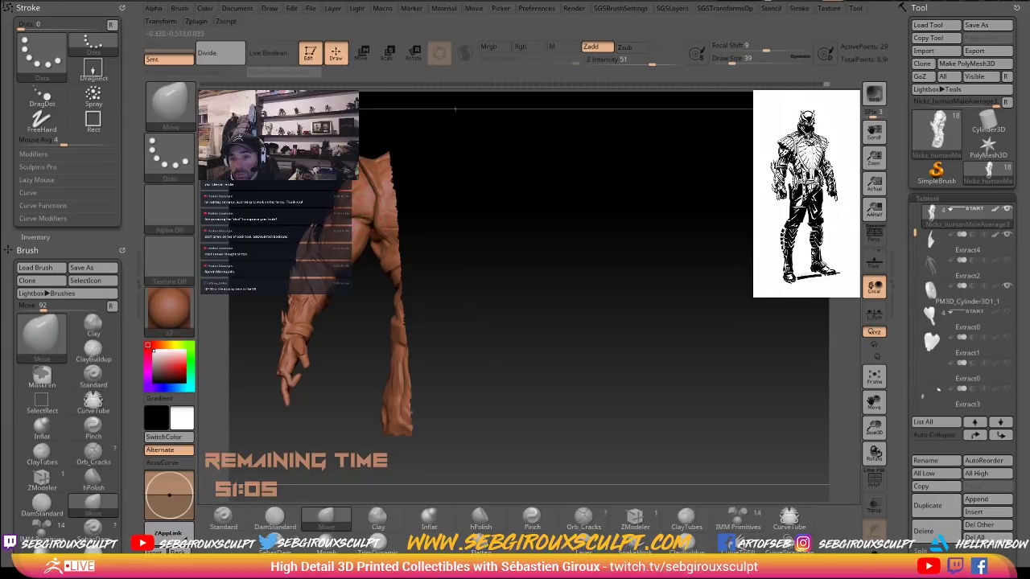
Reshape the shoulder, upper arm and elbow silhouette with the Move brush at draw sizes 41 and 59.
drag(326, 197, 329, 198)
key(space)
mouse_move(317, 242)
mouse_down()
mouse_move(358, 259)
mouse_move(354, 272)
mouse_up()
drag(444, 100, 253, 105)
mouse_move(388, 192)
mouse_down()
mouse_move(363, 213)
mouse_move(386, 211)
mouse_move(336, 191)
mouse_move(348, 216)
mouse_up()
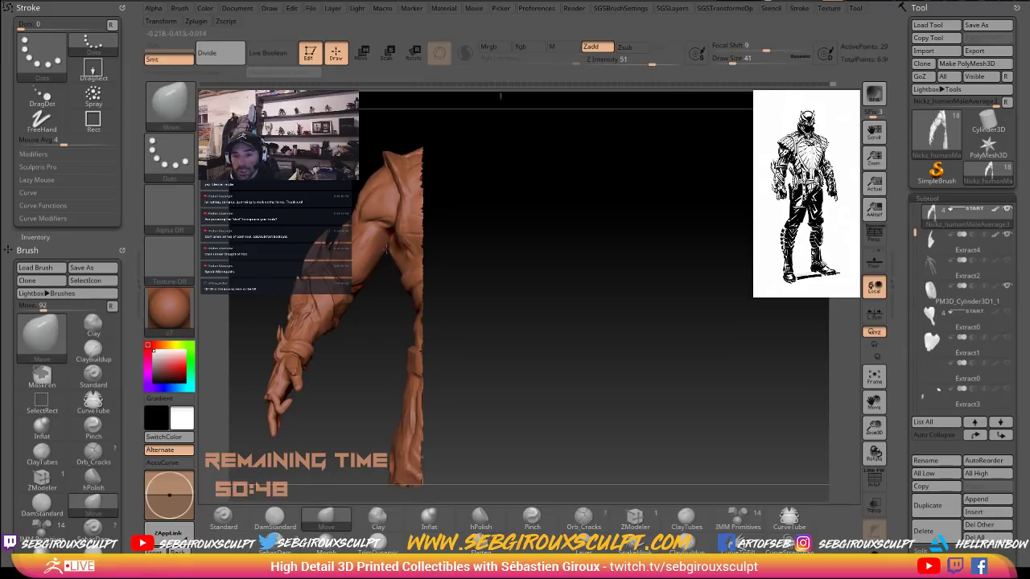
alt+drag(378, 284, 373, 250)
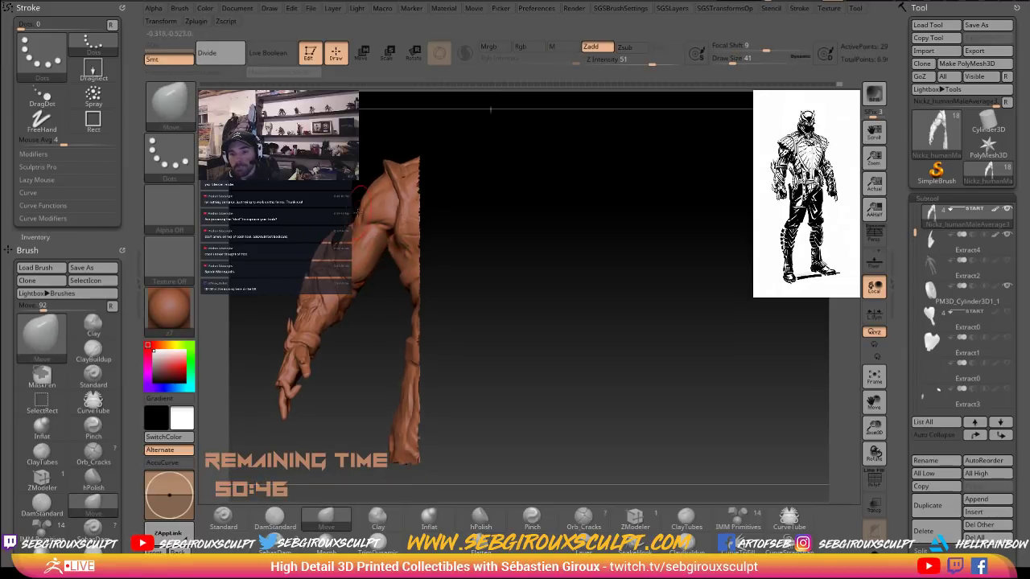
mouse_move(340, 188)
mouse_down()
mouse_move(313, 313)
mouse_move(348, 312)
mouse_move(362, 336)
mouse_move(333, 329)
mouse_move(328, 344)
mouse_move(467, 280)
mouse_move(425, 292)
mouse_up()
key(space)
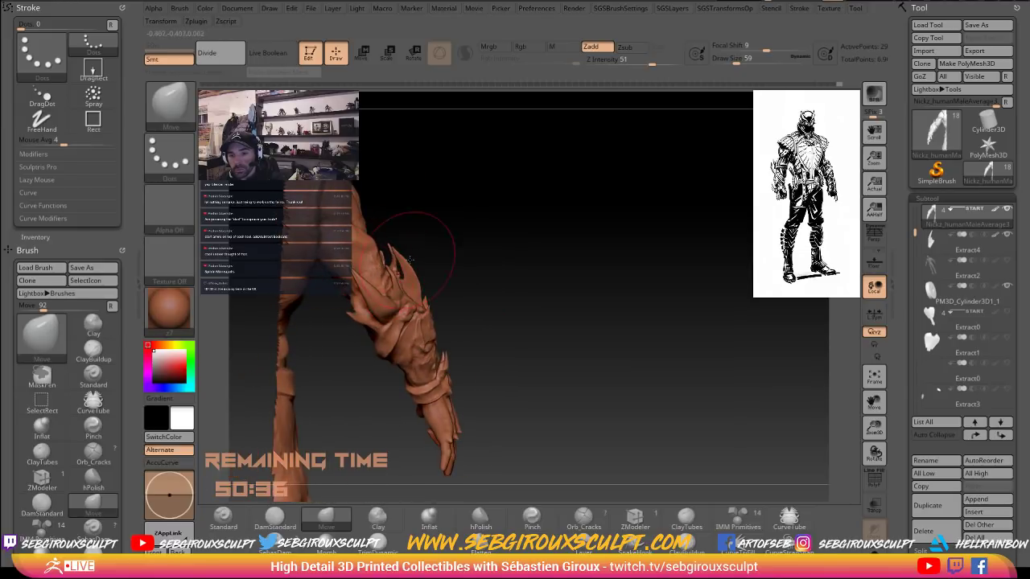
drag(419, 248, 439, 496)
Inflate the upper arm's muscle volume above the elbow with the Inflat brush at draw size 35.
click(428, 515)
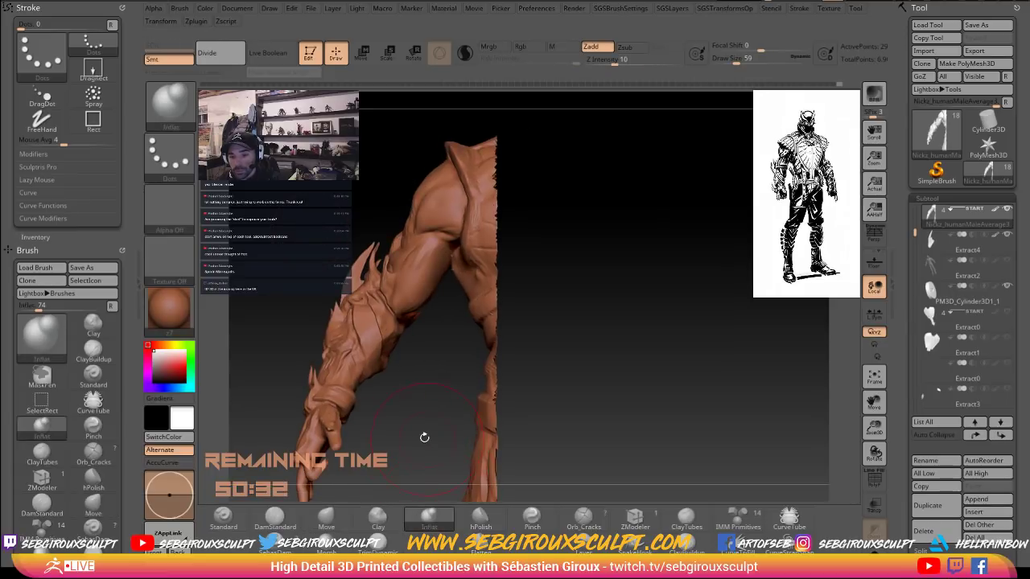
mouse_move(423, 434)
mouse_down()
mouse_move(422, 268)
mouse_move(430, 263)
mouse_move(429, 277)
mouse_up()
key(bracketleft)
key(bracketleft)
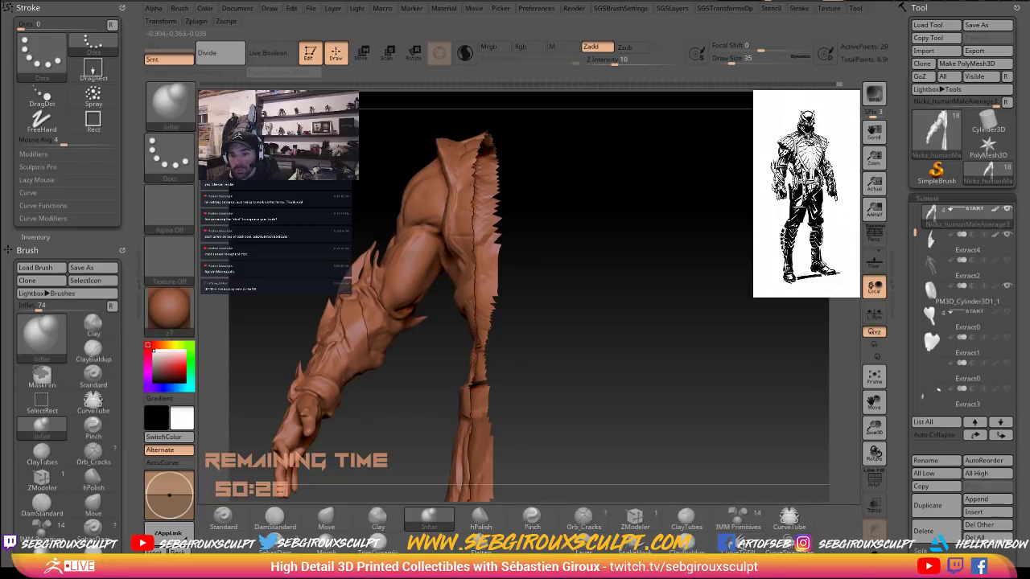
Refine the inner contour of the arm near the elbow with the Move brush at draw size 35.
mouse_move(558, 242)
mouse_down()
mouse_move(606, 262)
mouse_move(585, 251)
mouse_move(599, 282)
mouse_up()
key(b)
key(m)
key(v)
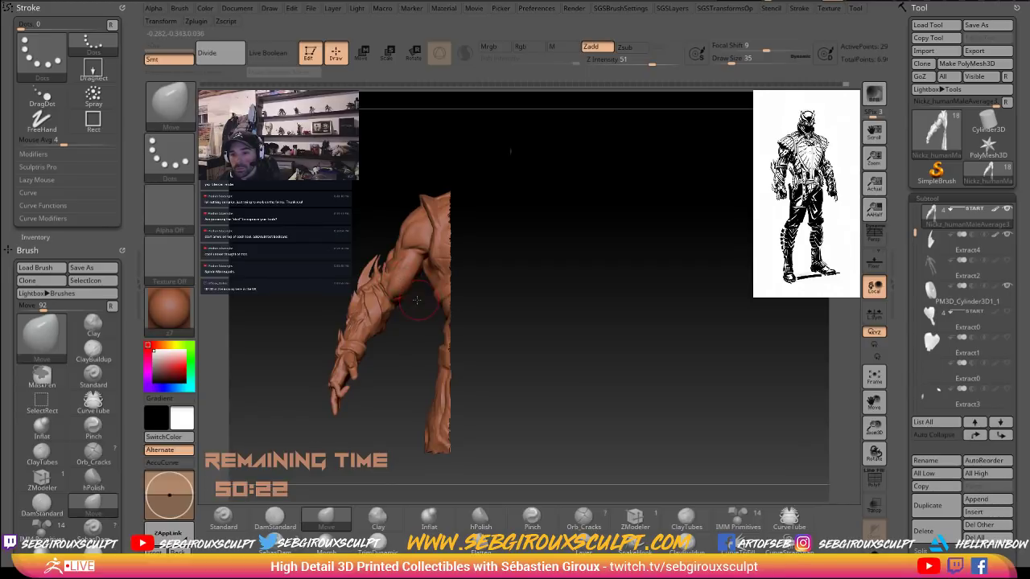
drag(416, 300, 487, 290)
mouse_move(550, 284)
alt+mouse_down()
mouse_move(558, 314)
mouse_move(550, 281)
mouse_move(528, 295)
mouse_move(544, 296)
alt+mouse_up()
Build up and smooth the inner upper arm above the elbow with the ClayTubes brush at draw size 27.
key(b)
key(c)
key(t)
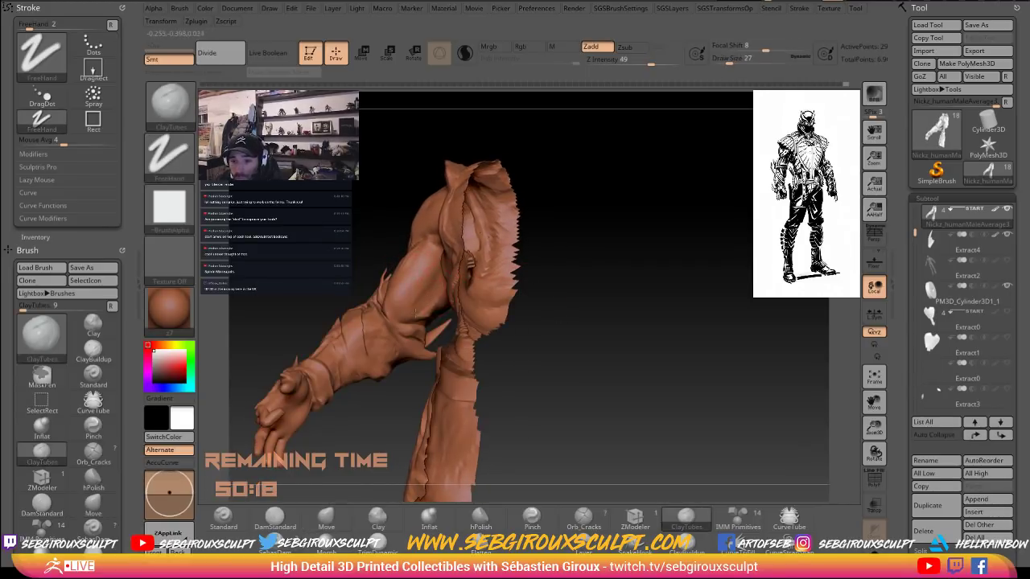
drag(416, 312, 421, 316)
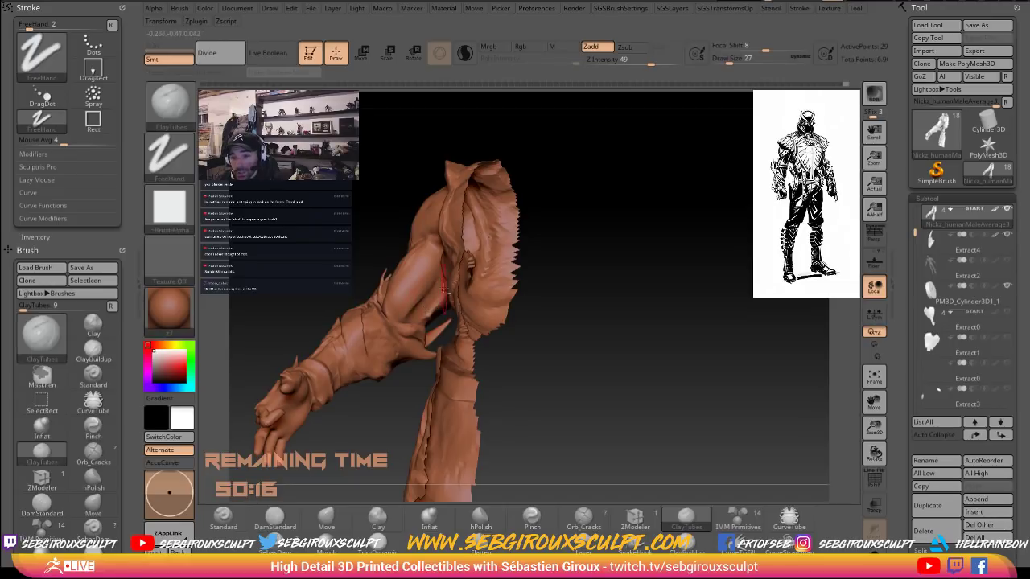
mouse_move(565, 278)
mouse_down()
mouse_move(442, 296)
mouse_move(449, 278)
mouse_move(642, 287)
mouse_up()
mouse_move(425, 298)
shift+mouse_down()
mouse_move(434, 306)
mouse_move(423, 299)
shift+mouse_up()
mouse_move(607, 313)
mouse_down()
mouse_move(607, 298)
mouse_move(626, 303)
mouse_move(621, 289)
mouse_move(605, 291)
mouse_move(620, 292)
mouse_up()
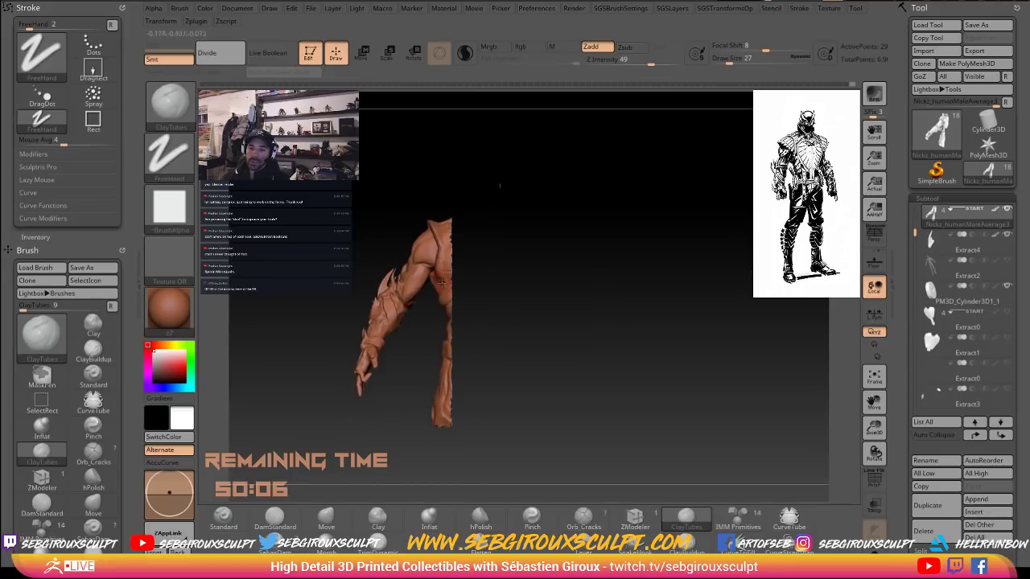
Refine the arm's shape around the elbow with the Move brush at draw size 49, reducing it to 39.
key(b)
key(m)
key(v)
key(space)
drag(413, 297, 424, 298)
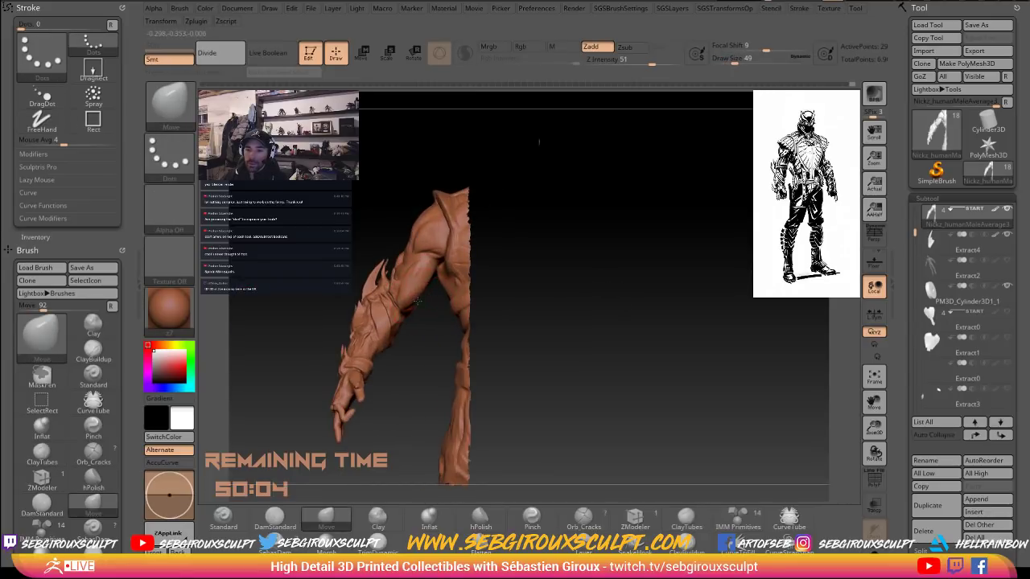
key(space)
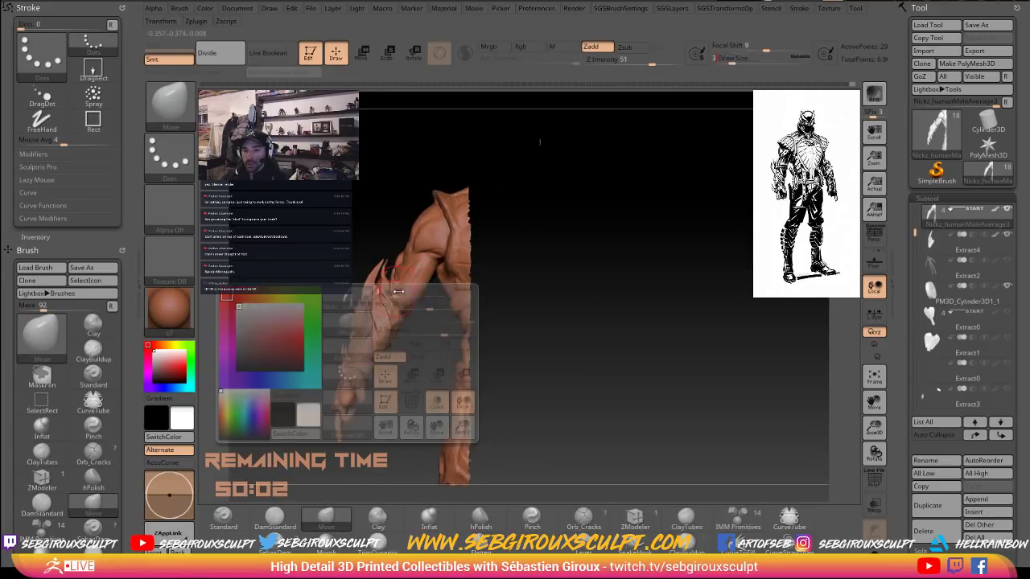
click(396, 289)
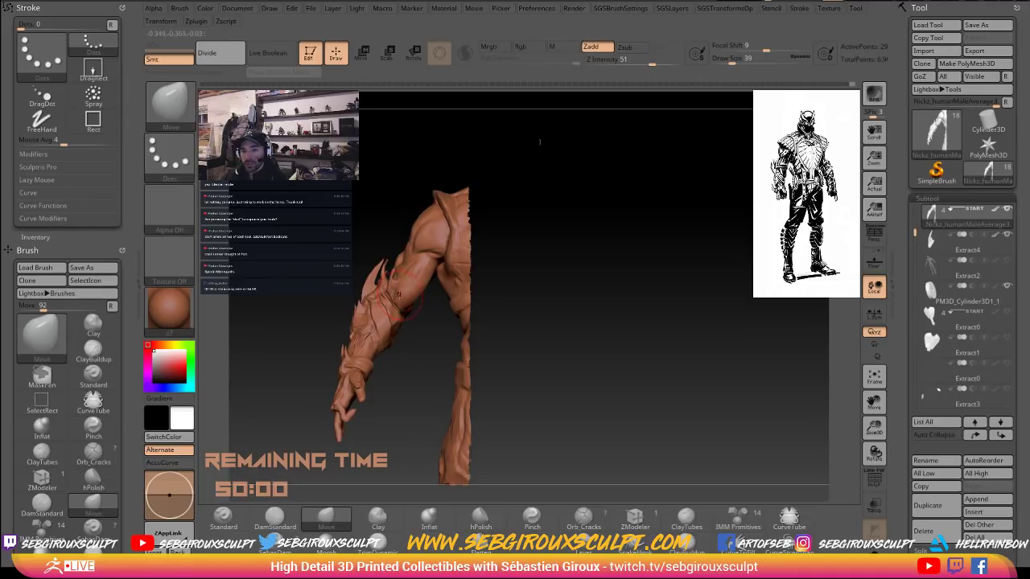
alt+drag(605, 332, 624, 310)
alt+drag(525, 308, 491, 326)
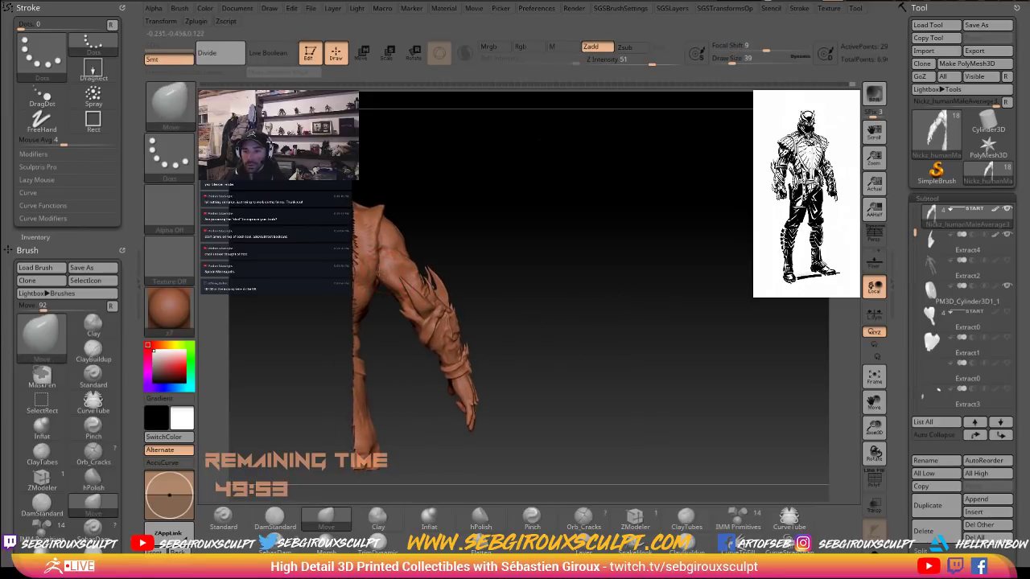
Pull the glove edge over the index knuckle into a point with the Move brush, using draw sizes 20 and 8.
alt+drag(520, 285, 566, 321)
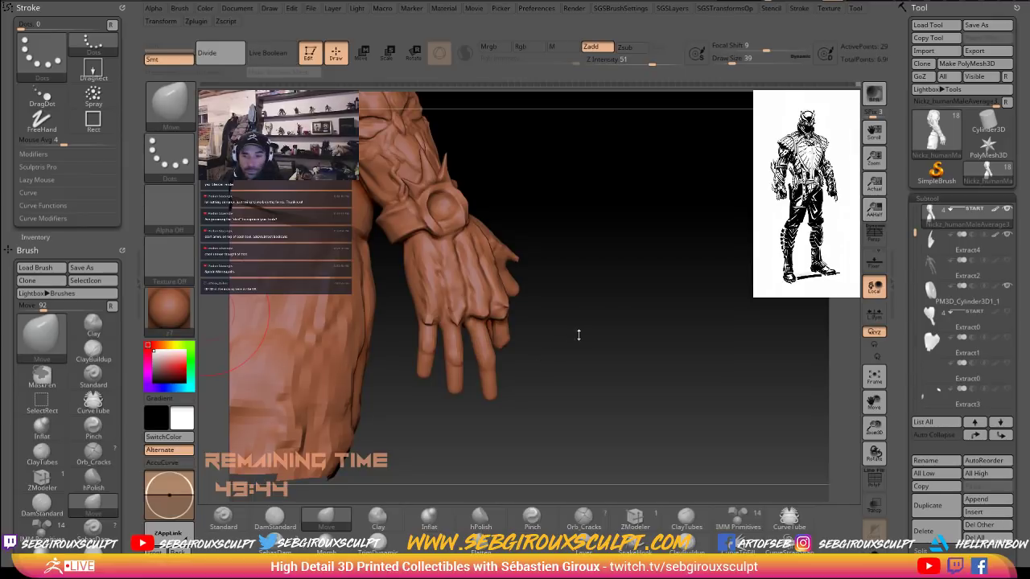
drag(577, 333, 540, 284)
key(space)
drag(493, 263, 486, 263)
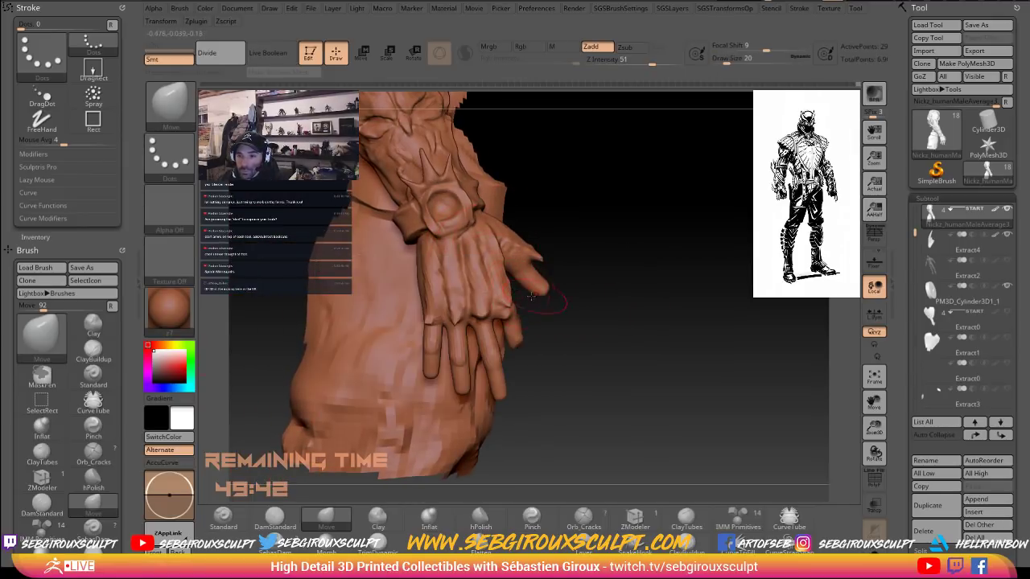
drag(556, 301, 513, 305)
key(space)
drag(514, 305, 515, 322)
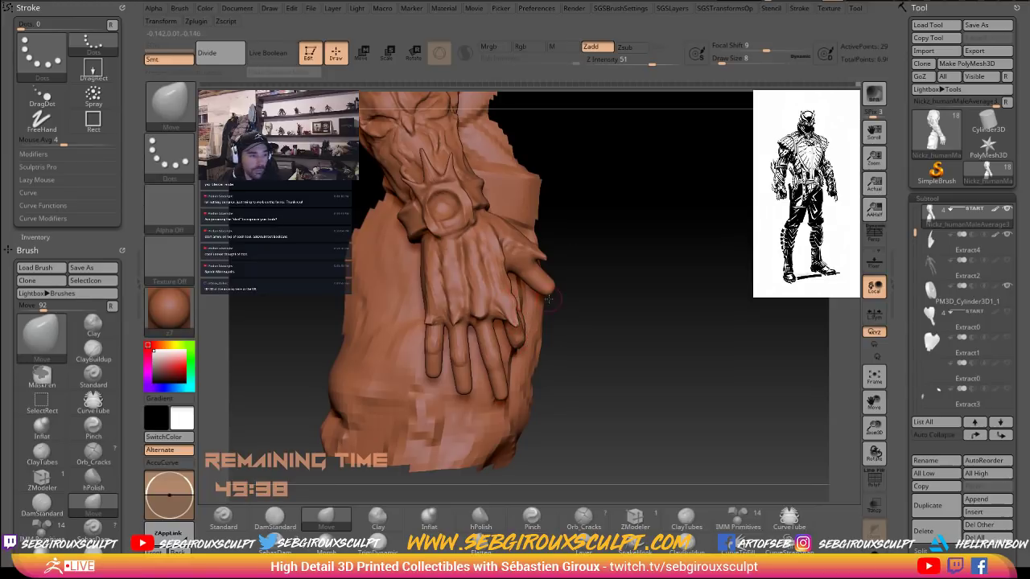
drag(637, 326, 571, 326)
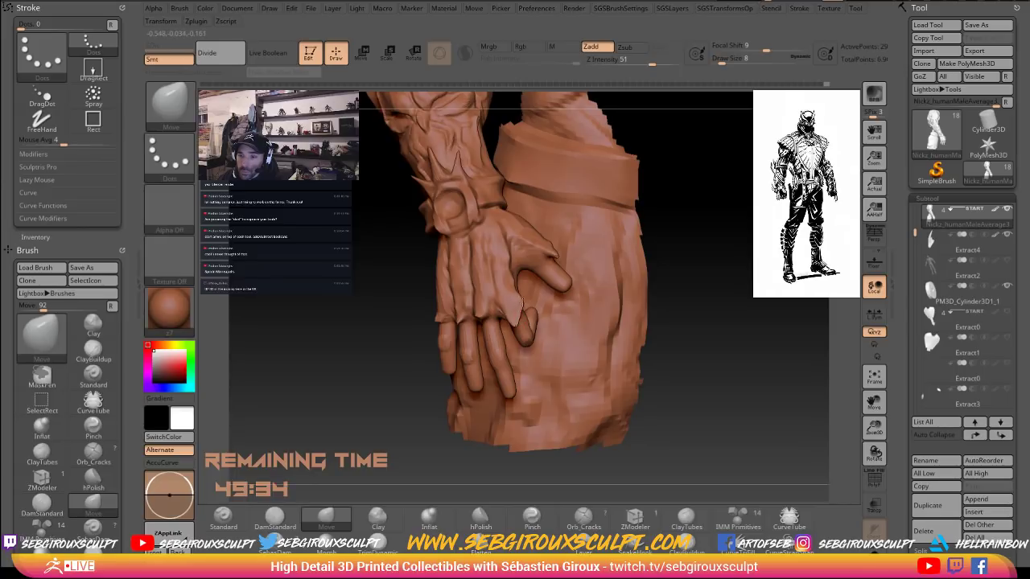
Smooth the pointed glove edge over the index finger at draw size 8.
drag(679, 318, 744, 320)
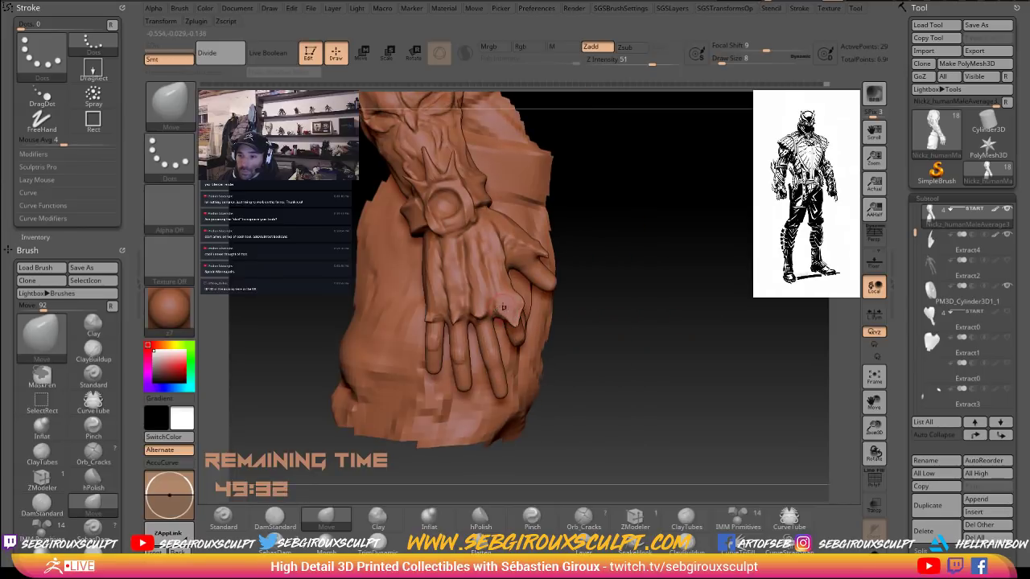
shift+drag(508, 312, 517, 322)
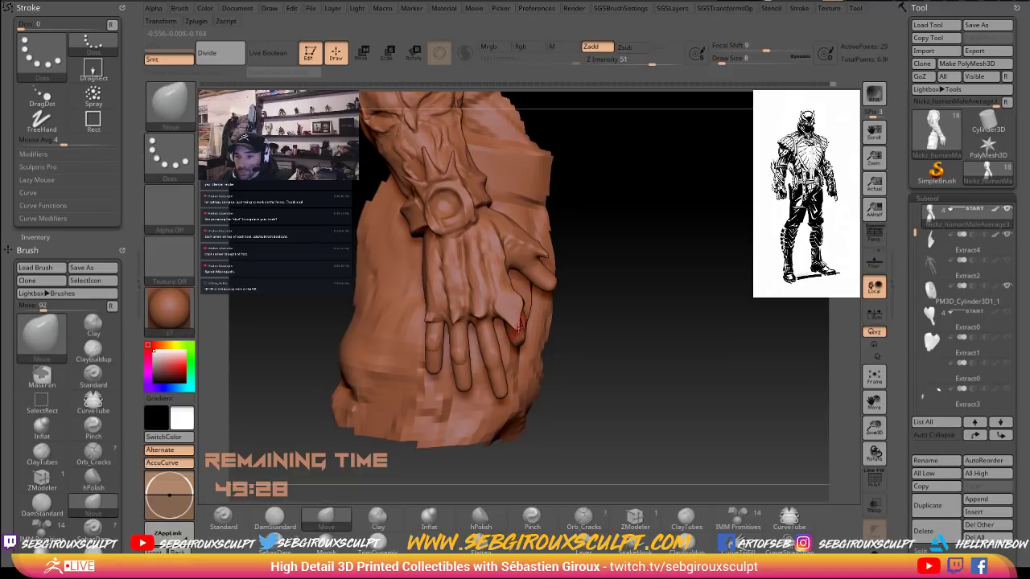
drag(655, 299, 506, 287)
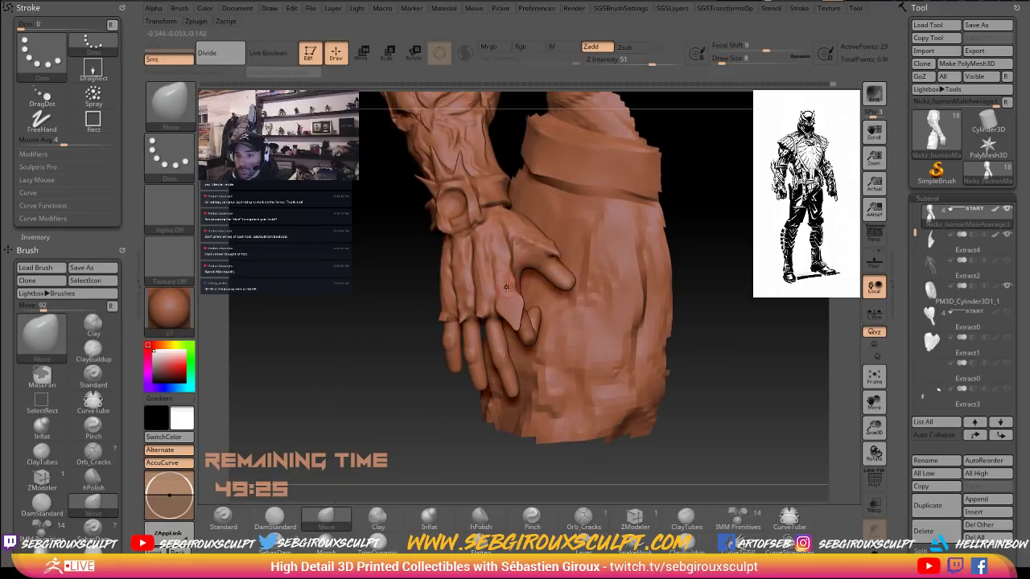
Carve creases along the index-finger side of the glove and around the thumb base with the DamStandard brush at draw size 8.
click(278, 517)
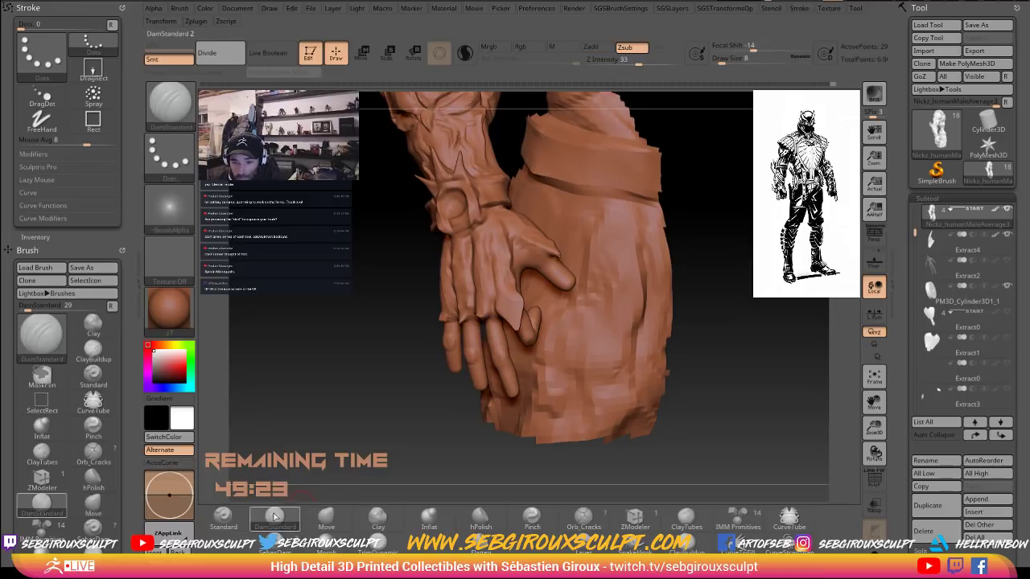
drag(343, 423, 343, 321)
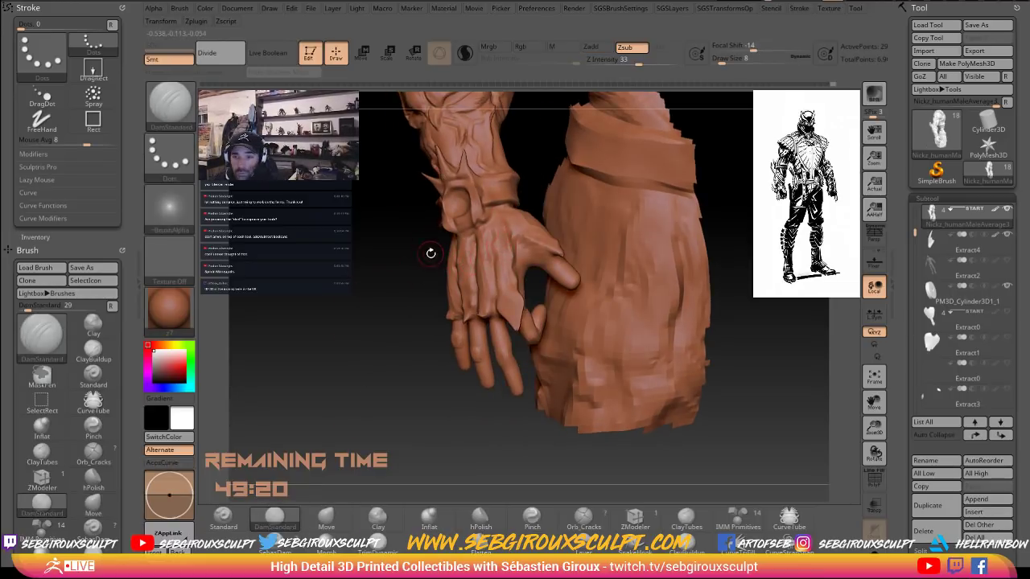
drag(388, 255, 383, 297)
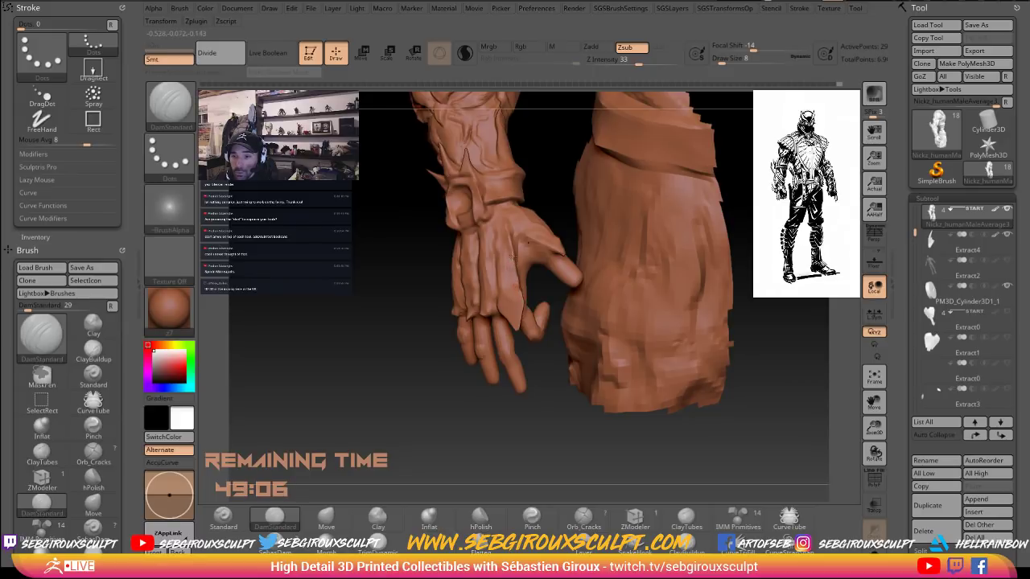
drag(393, 265, 432, 253)
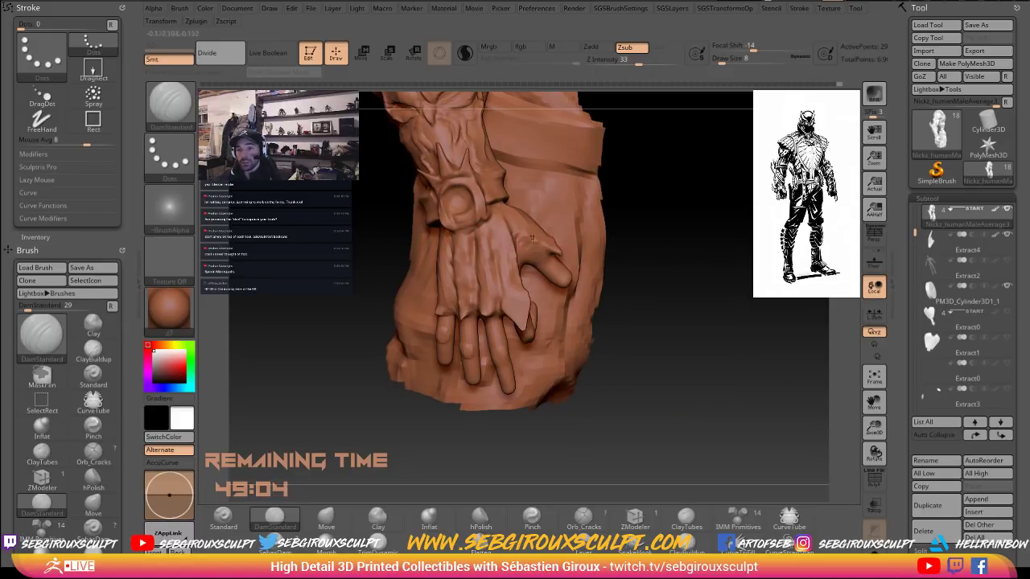
drag(647, 244, 583, 202)
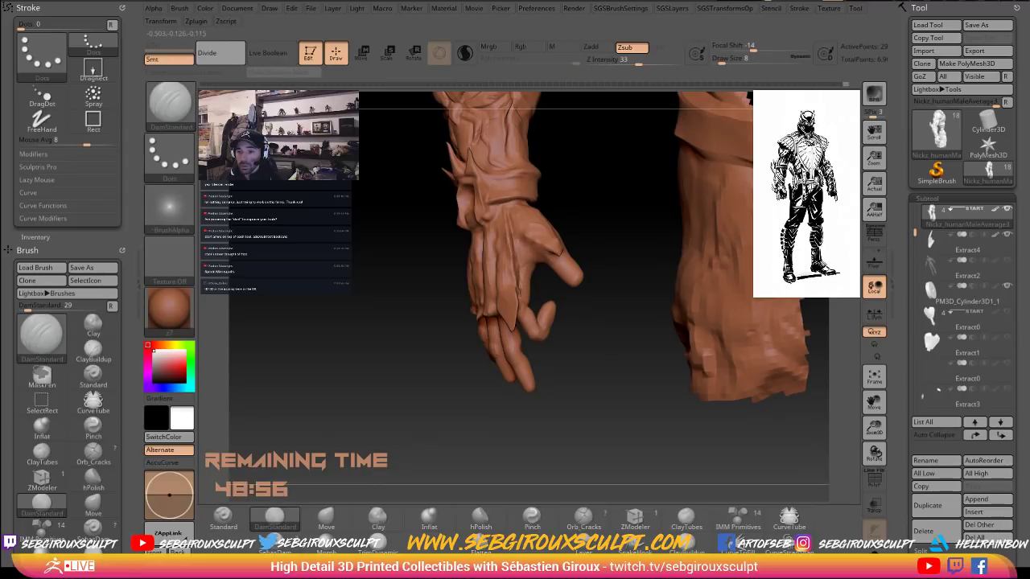
alt+drag(587, 308, 616, 330)
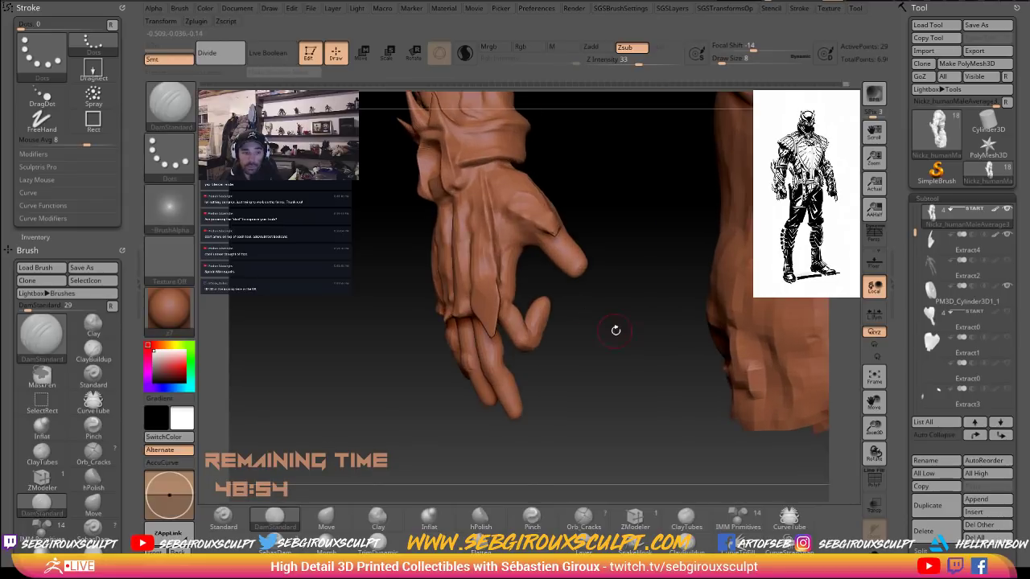
alt+drag(626, 378, 555, 306)
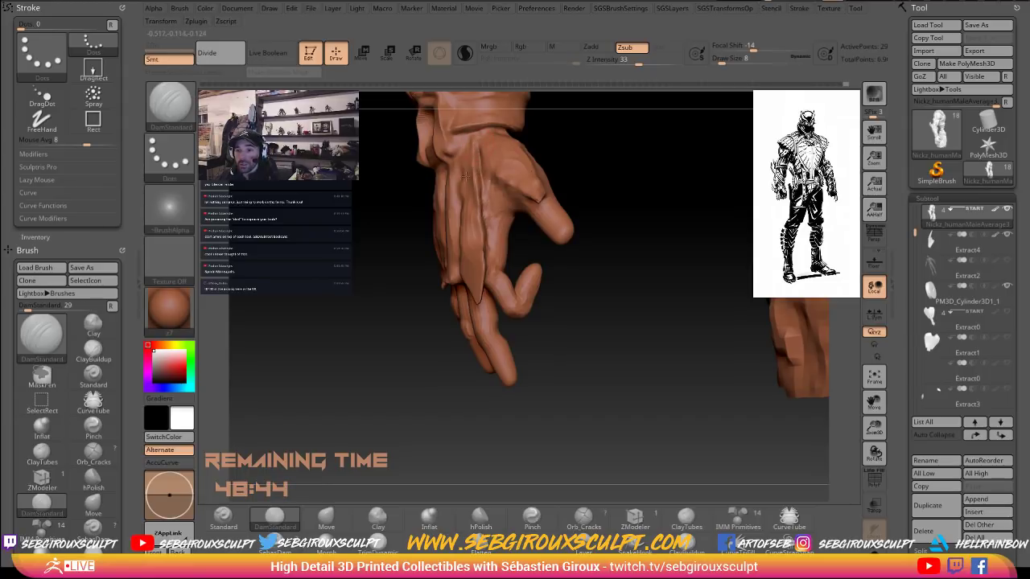
Refine the glove's outer edge between the thumb and the index-finger point with the Move brush, using AccuCurve for a sharper contour.
drag(352, 226, 626, 260)
key(b)
key(m)
key(v)
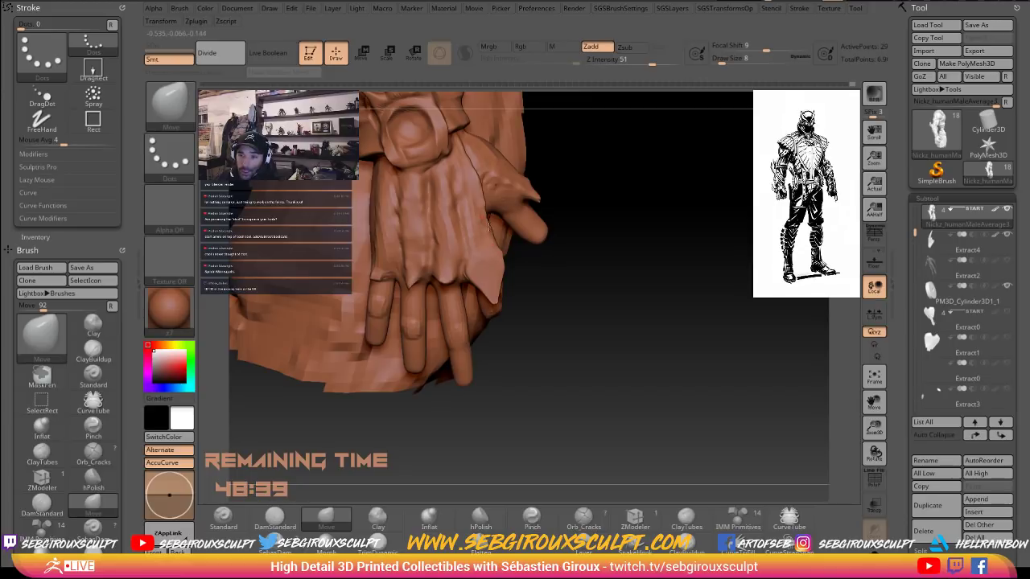
drag(491, 235, 486, 230)
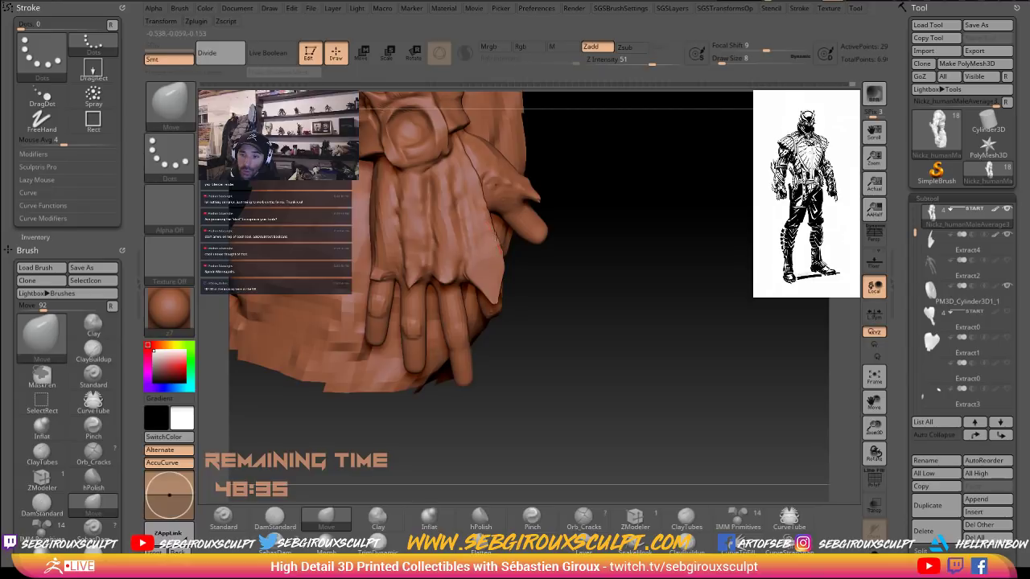
drag(501, 267, 501, 270)
key(a)
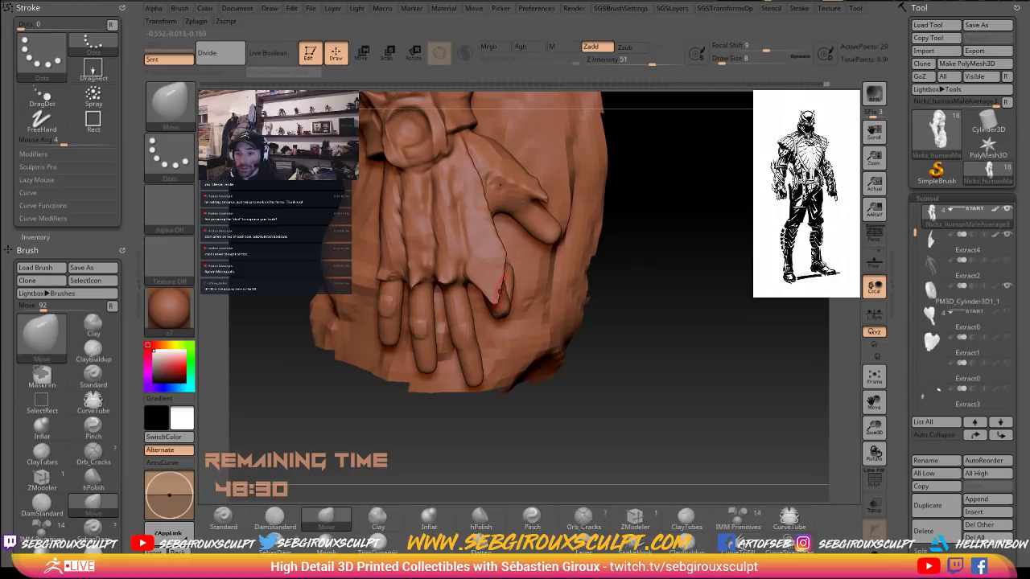
drag(658, 344, 630, 329)
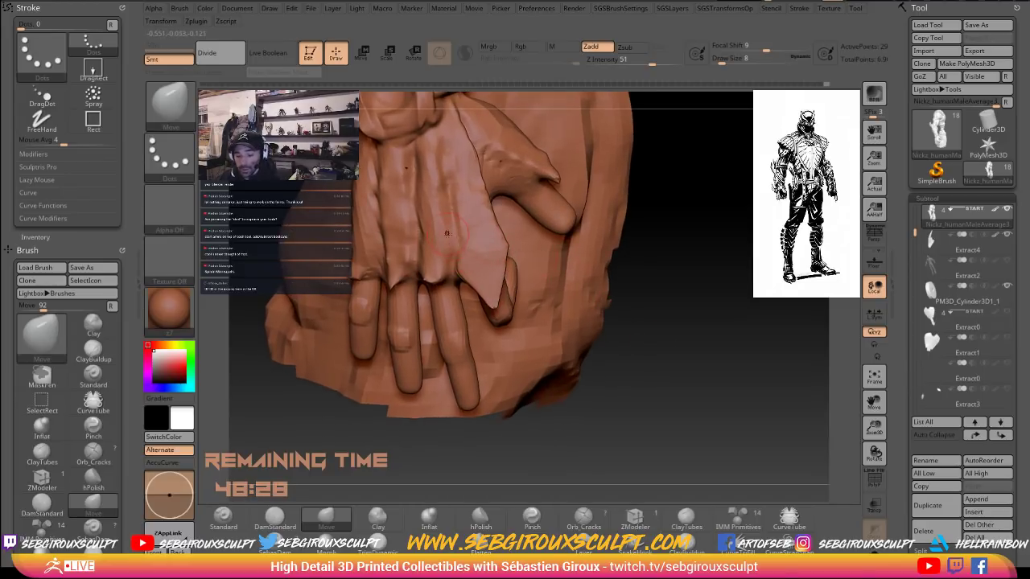
Build up the pointed flap above the index finger with the ClayTubes brush, then smooth its surface.
key(b)
key(c)
key(t)
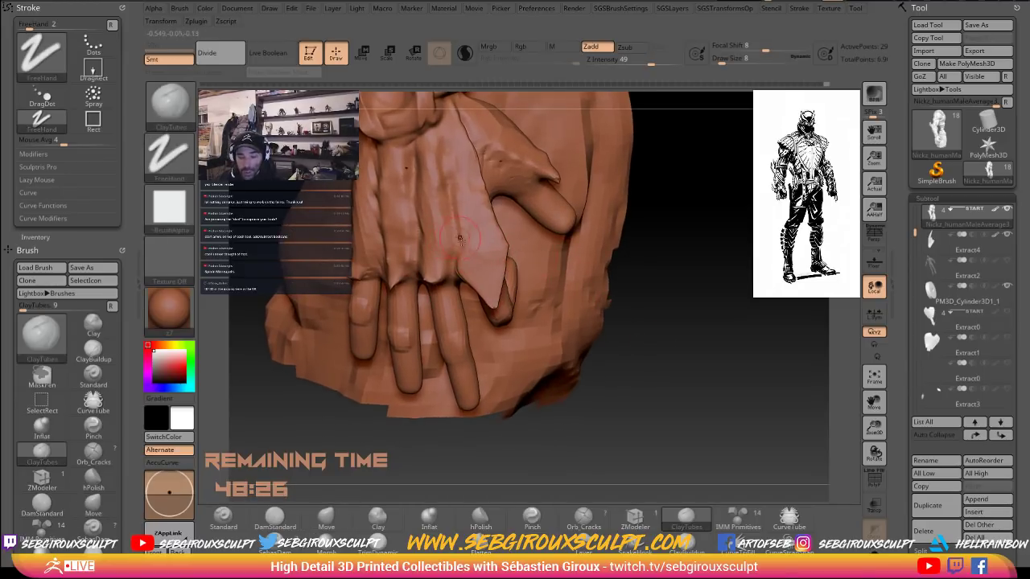
key(b)
key(m)
key(v)
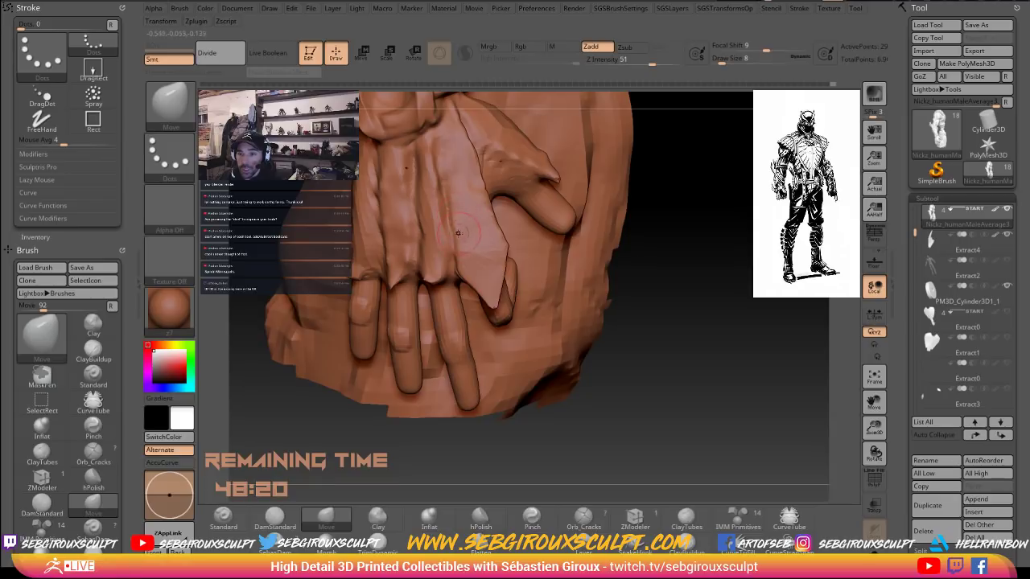
key(shift)
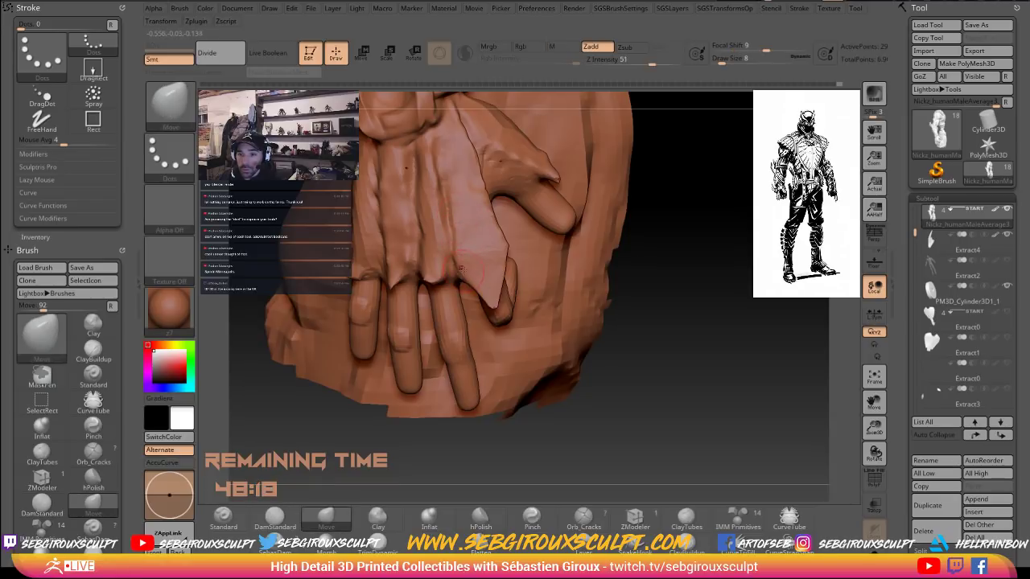
Pull the glove edge over the middle finger into a sharp point with the Move brush and AccuCurve on.
mouse_move(672, 327)
mouse_down()
mouse_move(680, 311)
mouse_move(719, 299)
mouse_up()
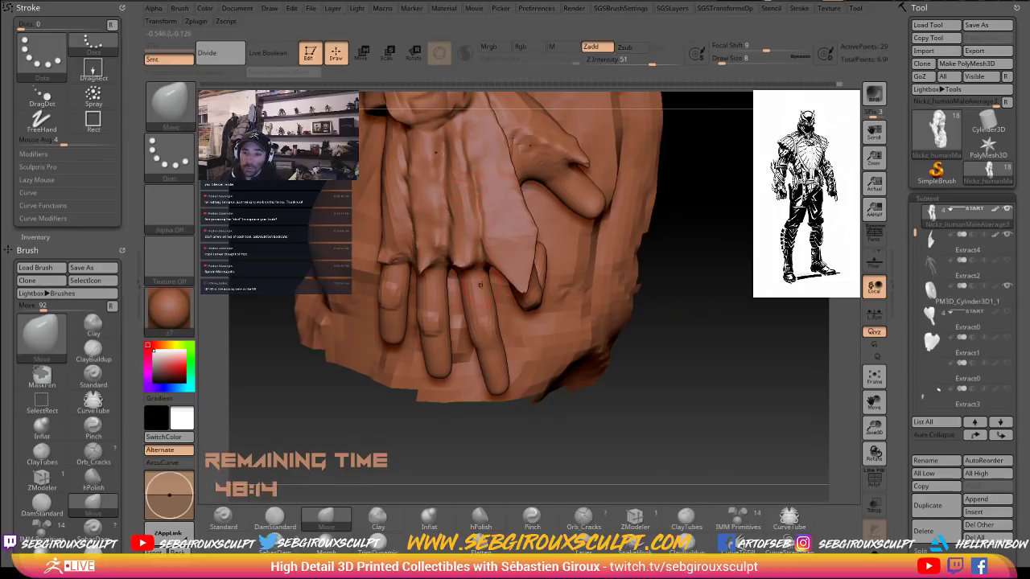
key(a)
drag(461, 267, 469, 305)
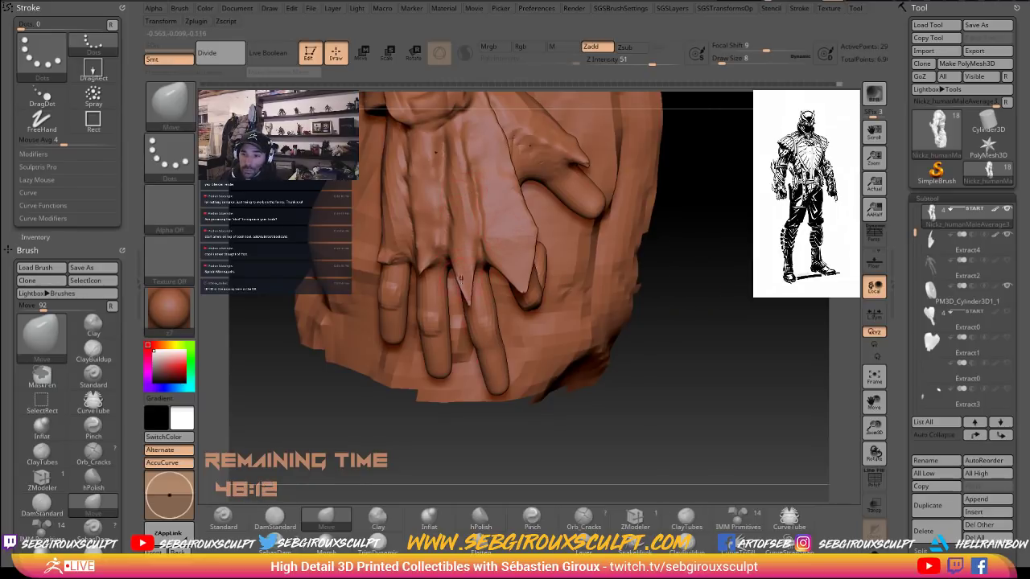
mouse_move(483, 257)
mouse_down()
mouse_move(472, 293)
mouse_move(475, 276)
mouse_move(456, 290)
mouse_move(445, 264)
mouse_move(483, 250)
mouse_move(482, 238)
mouse_move(484, 252)
mouse_move(480, 241)
mouse_up()
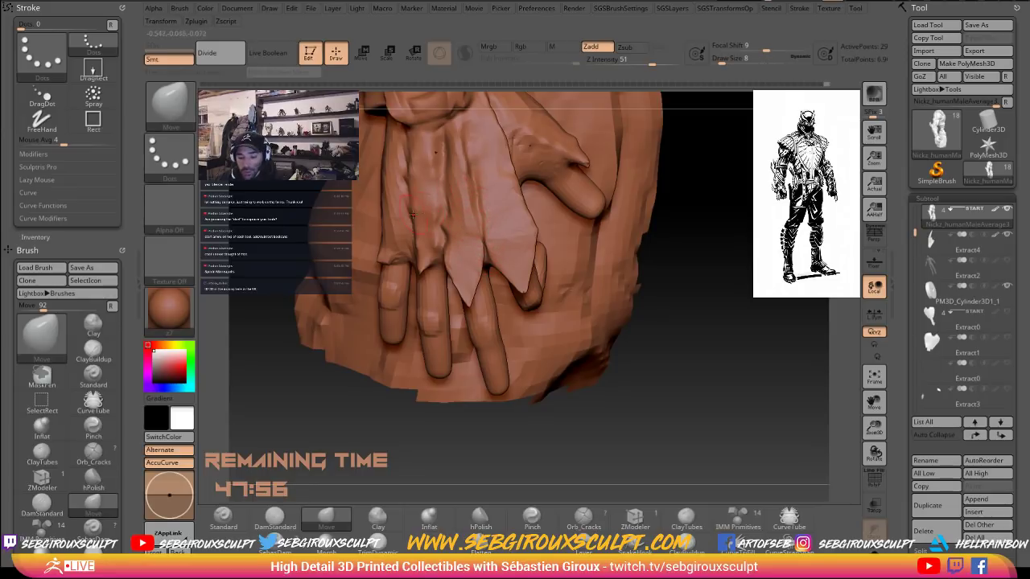
Switch to the ClayTubes brush for sculpting the underside of the glove's pointed flaps.
alt+drag(712, 314, 683, 206)
drag(682, 206, 554, 200)
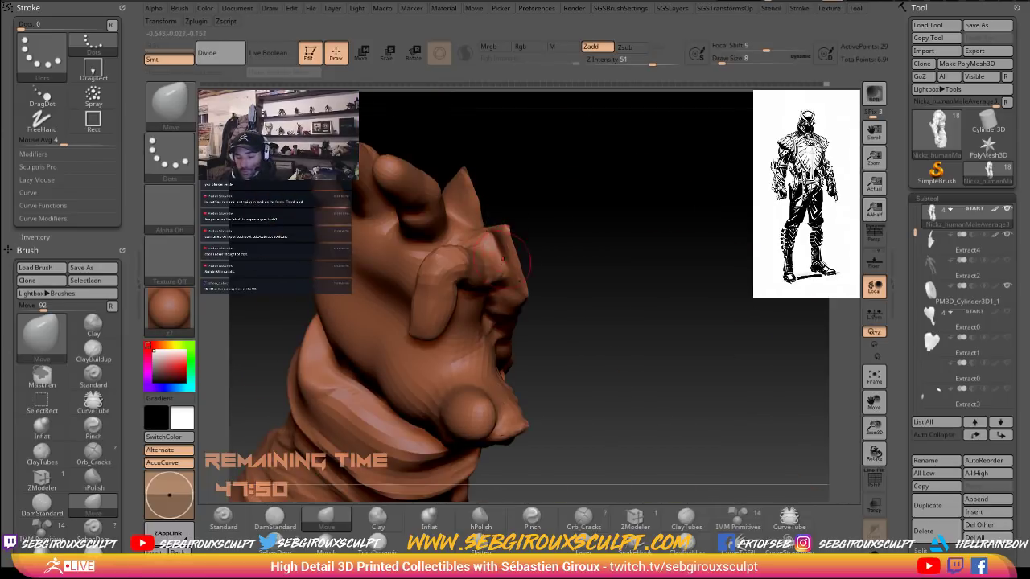
key(b)
key(c)
key(t)
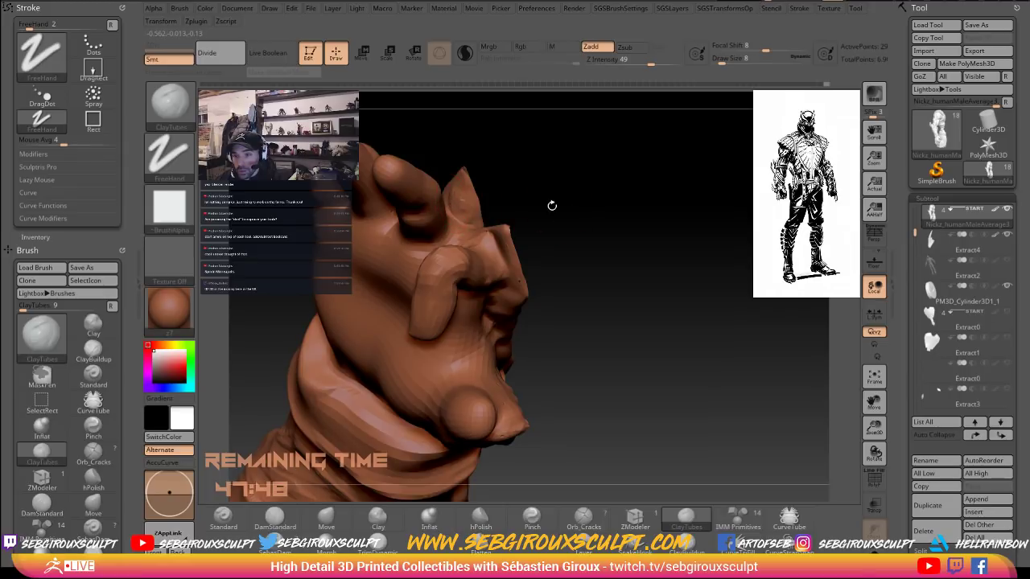
drag(552, 205, 552, 179)
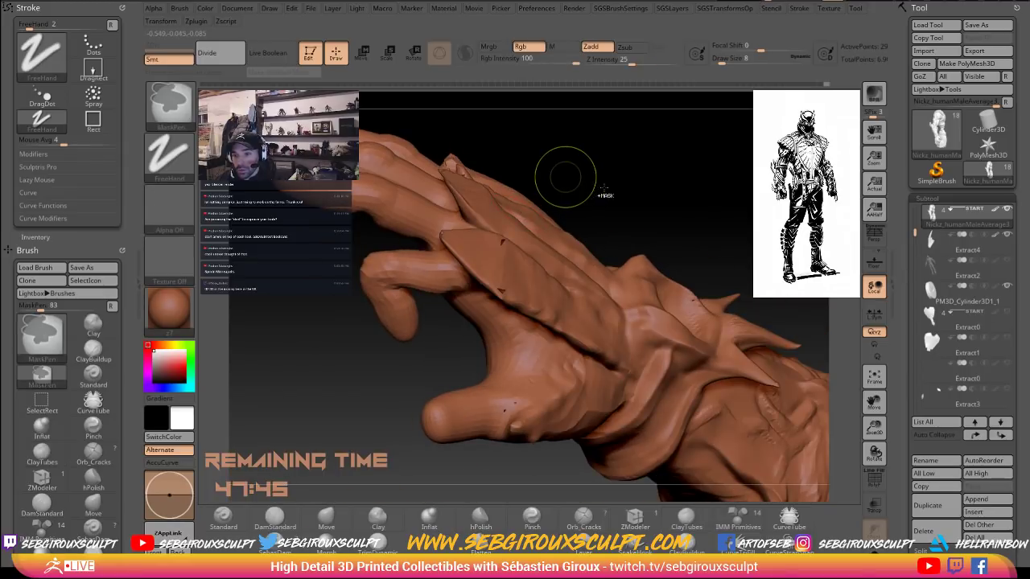
drag(613, 184, 449, 185)
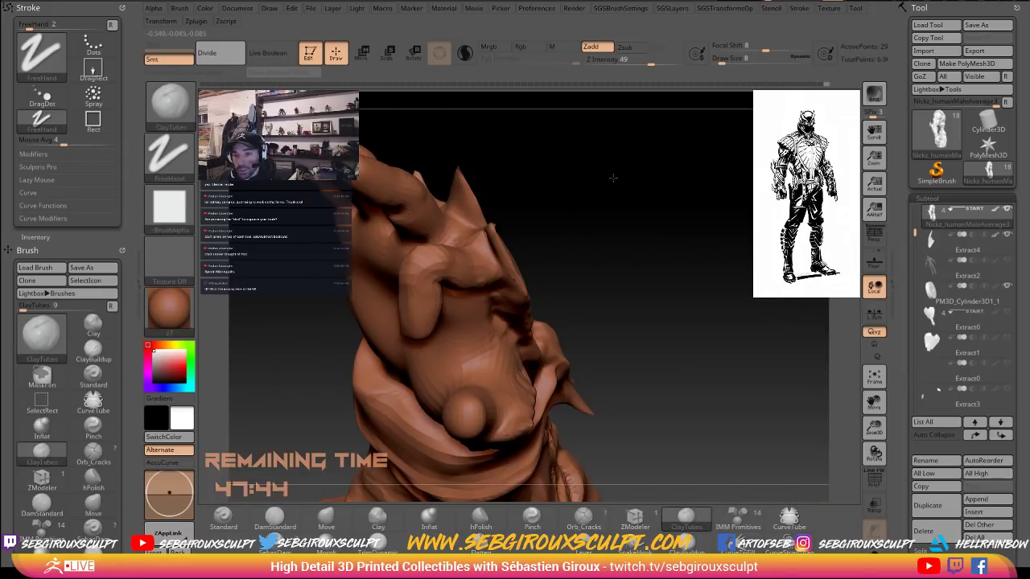
key(3)
key(1)
key(3)
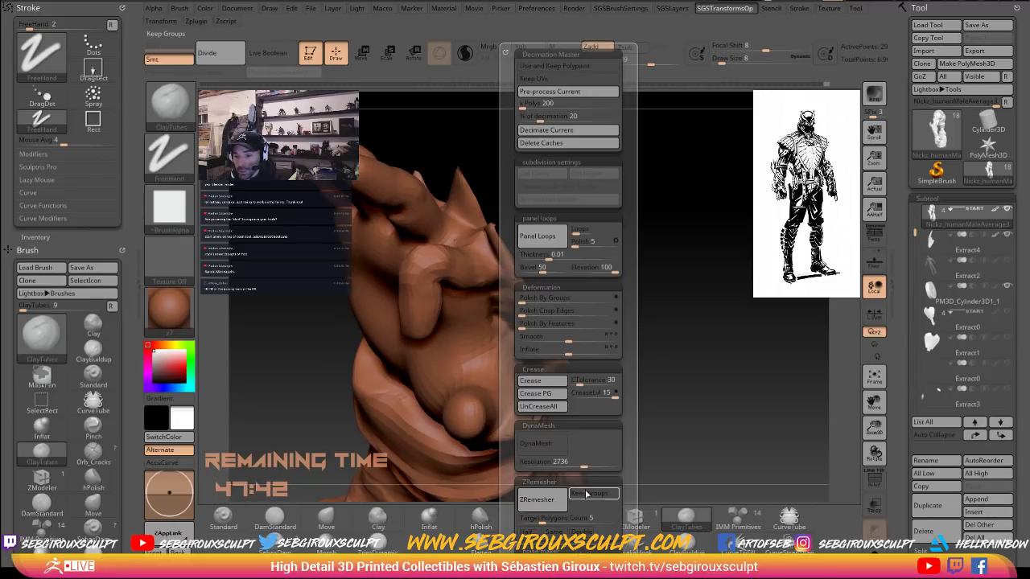
key(1)
drag(677, 521, 670, 418)
click(646, 487)
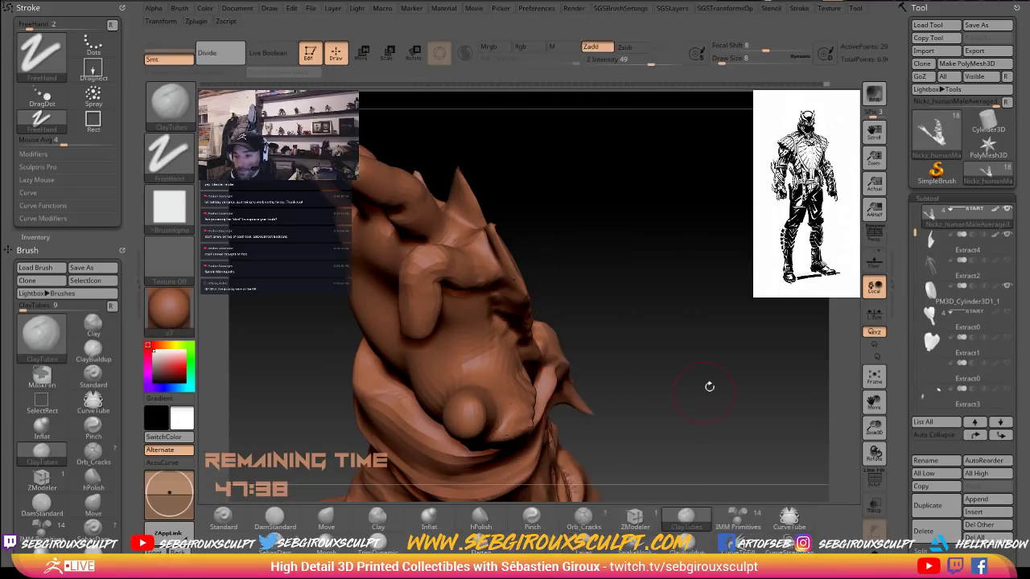
Build up the underside of the glove's pointed flap above the fingers with the ClayTubes brush.
drag(506, 229, 488, 205)
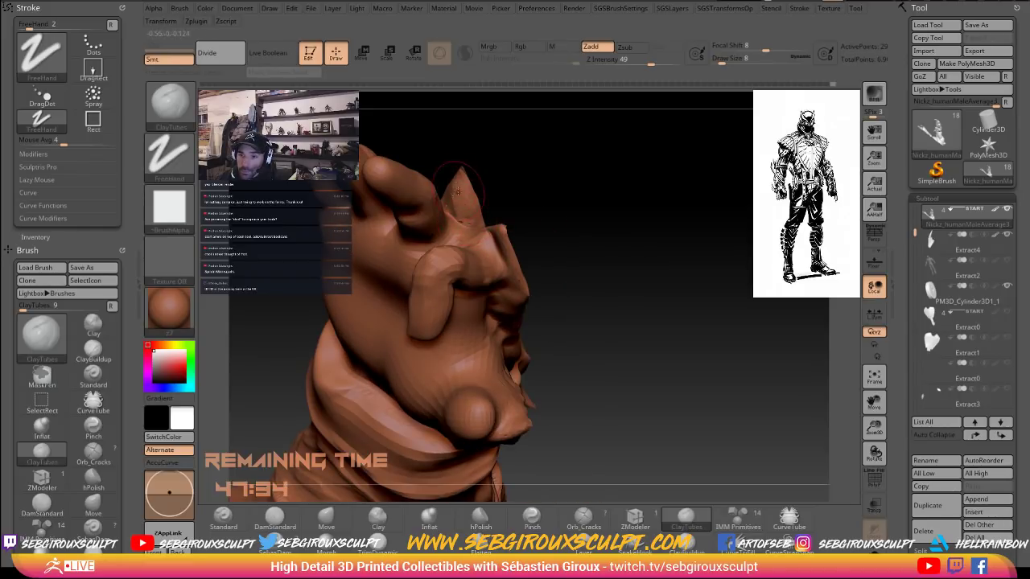
mouse_move(531, 188)
mouse_down()
mouse_move(465, 193)
mouse_move(438, 173)
mouse_up()
mouse_move(591, 145)
mouse_down()
mouse_move(531, 157)
mouse_move(526, 209)
mouse_move(491, 212)
mouse_up()
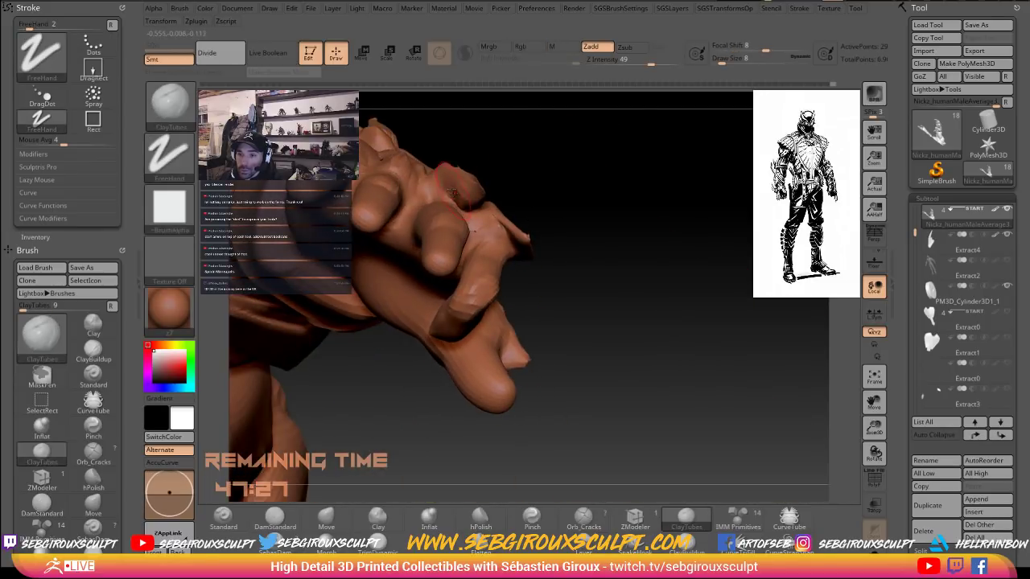
drag(566, 166, 553, 190)
Reshape the pointed flap above the fingers with the Move brush and smooth its surface at draw size 11.
key(b)
key(m)
key(v)
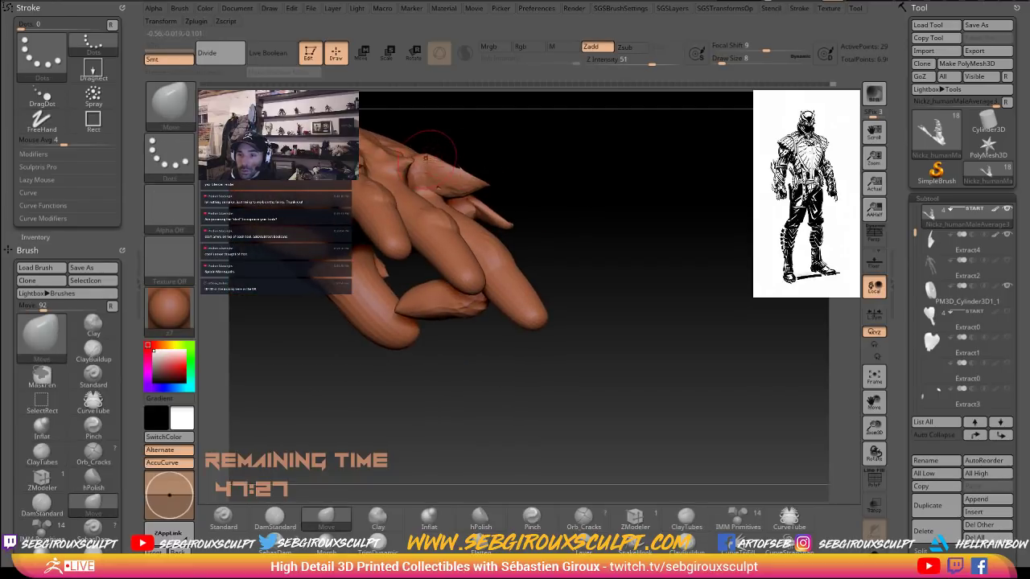
drag(491, 163, 471, 170)
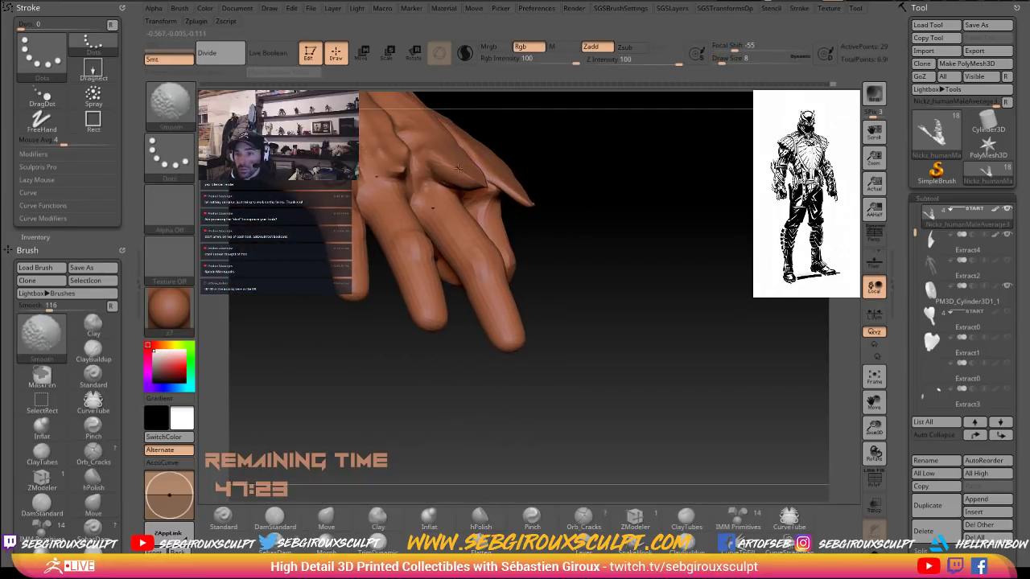
mouse_move(567, 168)
mouse_down()
mouse_move(740, 275)
mouse_move(461, 164)
mouse_up()
right_click(457, 162)
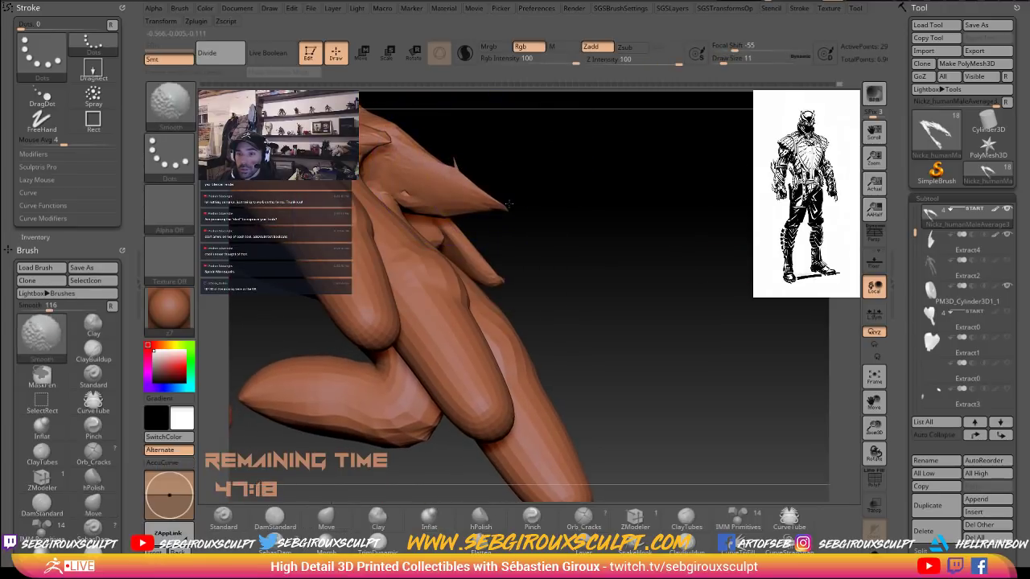
drag(509, 204, 676, 228)
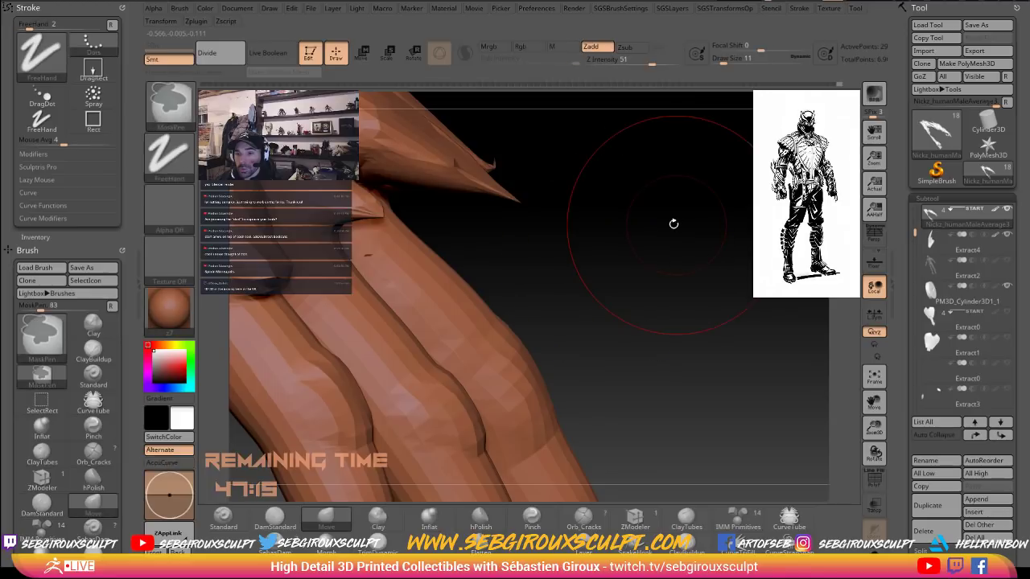
Reduce the draw size to 3 and smooth the stray spike near the flap's tip.
ctrl+right_drag(673, 225, 683, 199)
ctrl+drag(684, 199, 714, 270)
right_click(476, 172)
drag(473, 171, 457, 168)
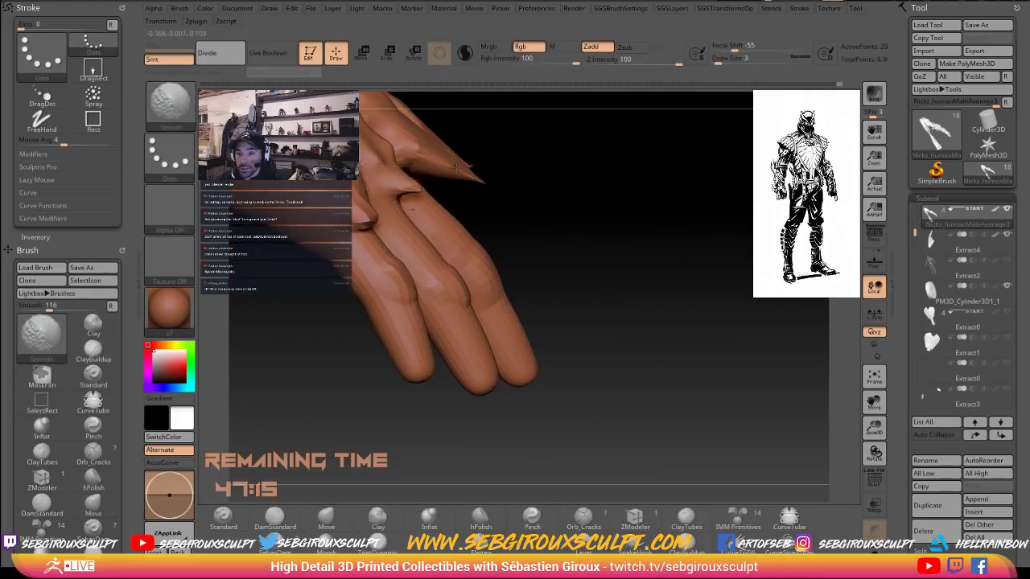
Flatten the lower edge of the pointed flap near its tip with the Flatten brush.
drag(544, 182, 600, 222)
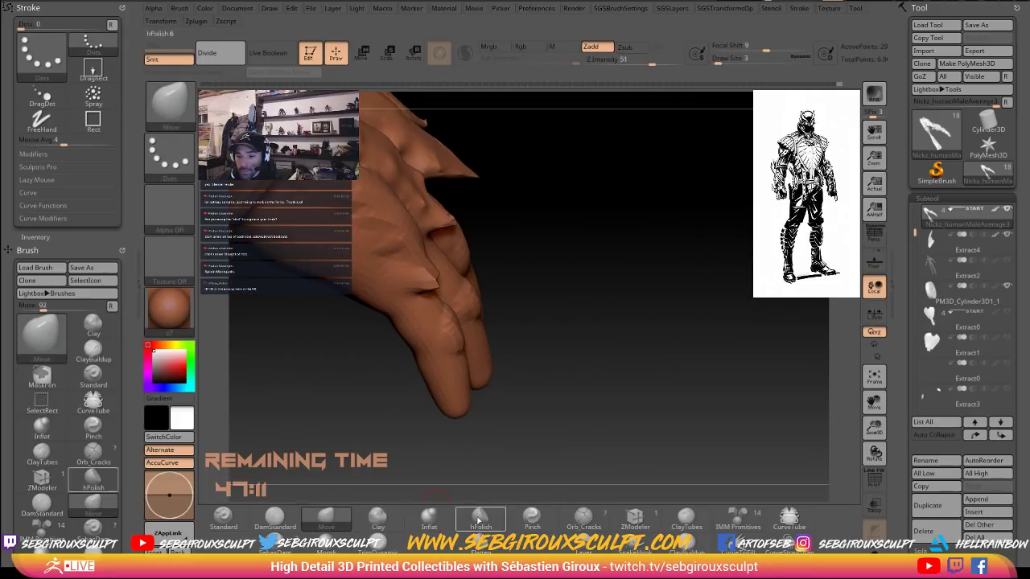
click(447, 519)
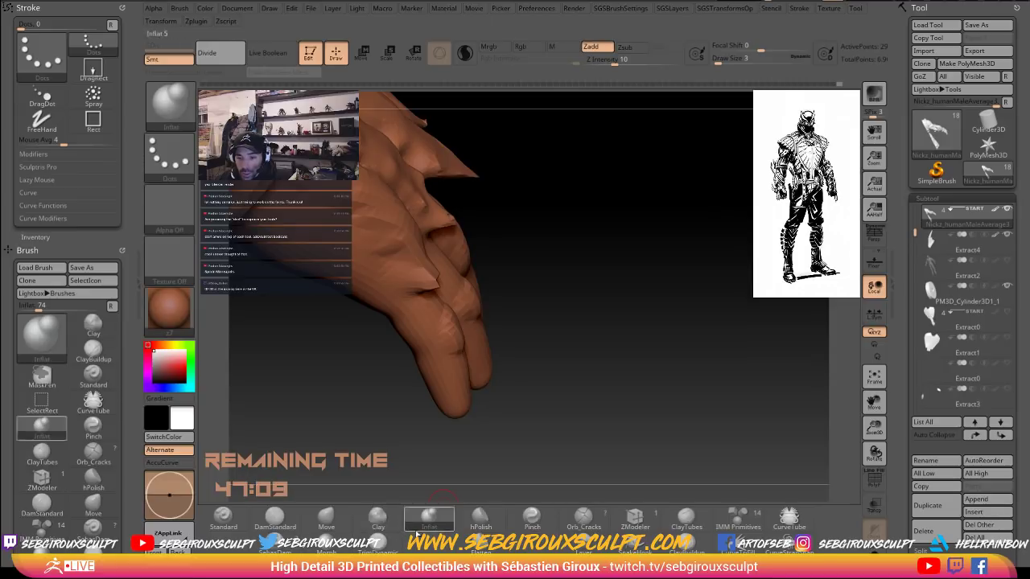
click(468, 544)
drag(599, 380, 540, 366)
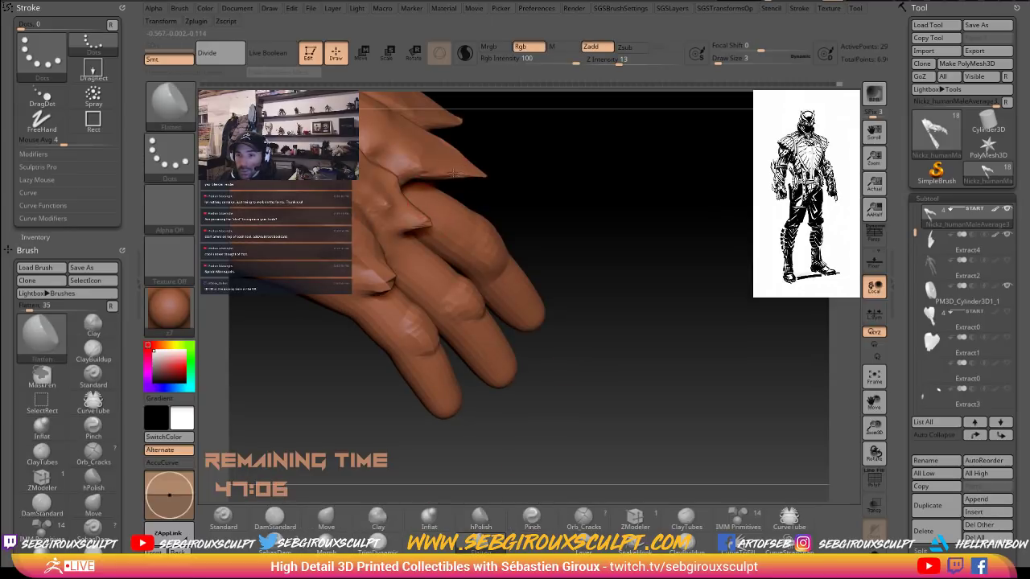
drag(542, 175, 455, 171)
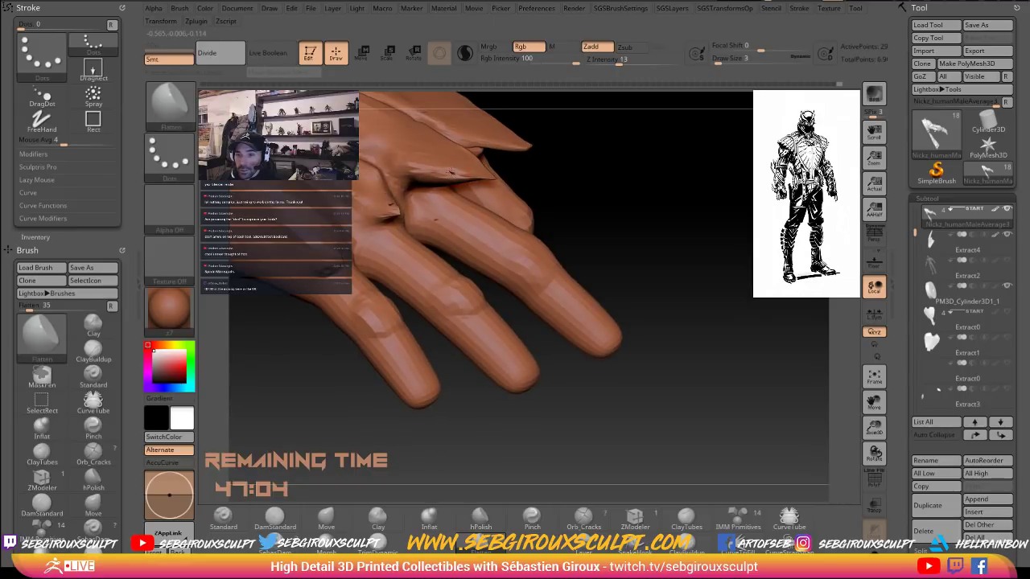
mouse_move(621, 171)
mouse_down()
mouse_move(662, 220)
mouse_move(707, 156)
mouse_move(705, 136)
mouse_move(648, 152)
mouse_move(693, 158)
mouse_up()
Adjust the flap's edge near its tip with the Move brush at draw size 3.
click(326, 519)
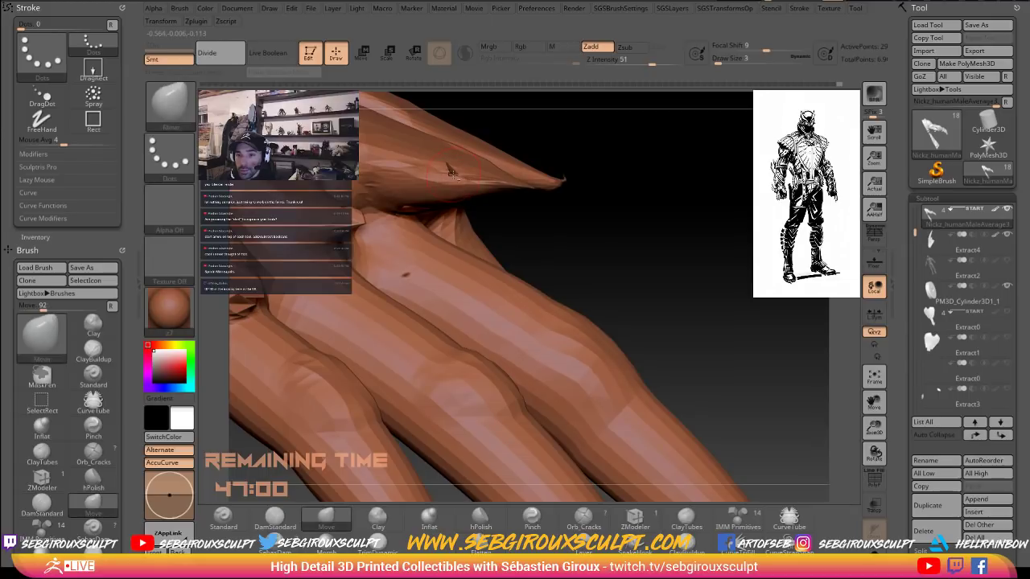
drag(620, 230, 552, 255)
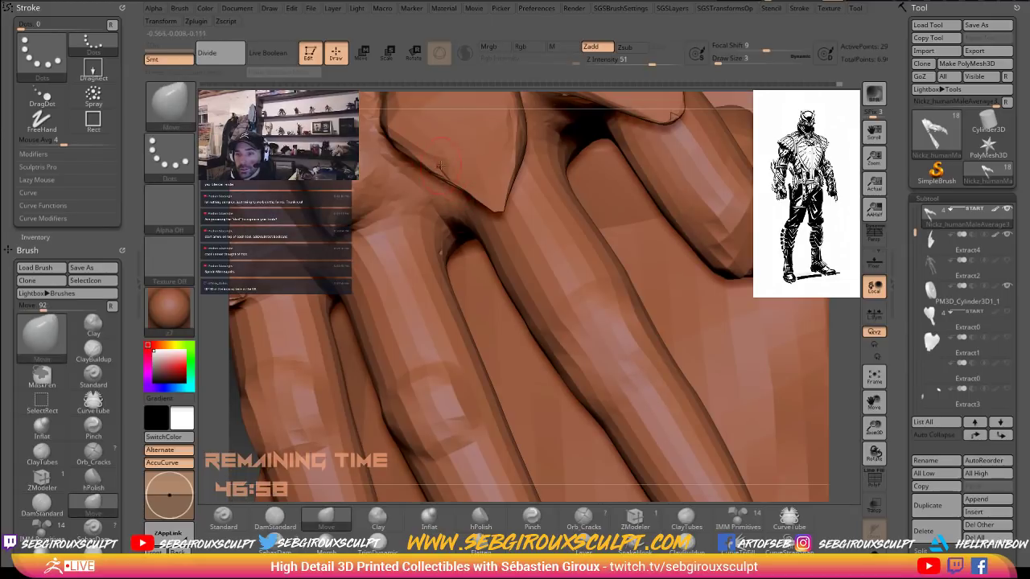
key(f)
mouse_move(734, 234)
mouse_down()
mouse_move(746, 288)
mouse_move(573, 234)
mouse_move(448, 236)
mouse_up()
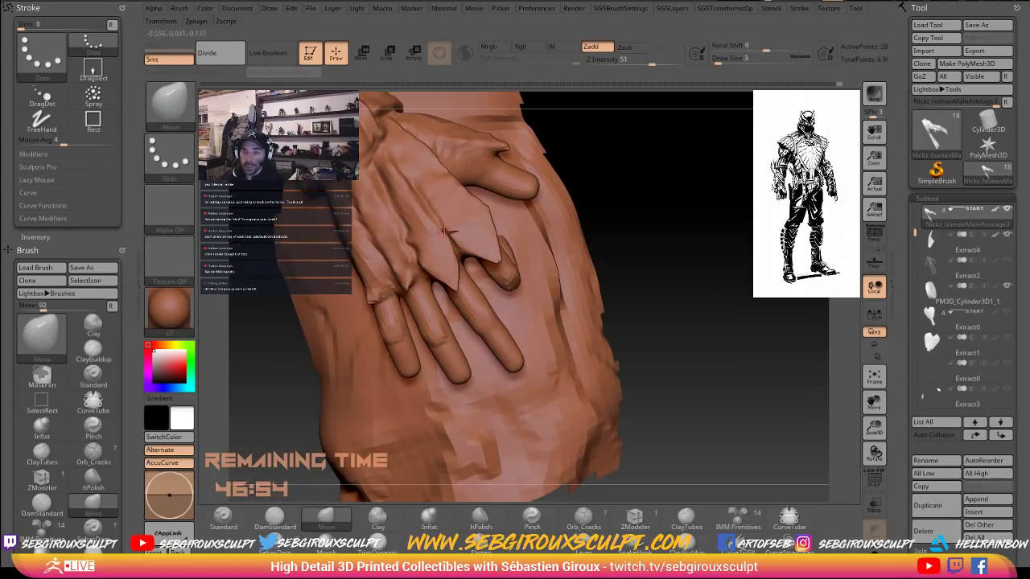
Add ClayTubes strokes at draw size 7 to the back of the glove and polish them with hPolish.
key(b)
key(c)
key(t)
drag(378, 186, 400, 219)
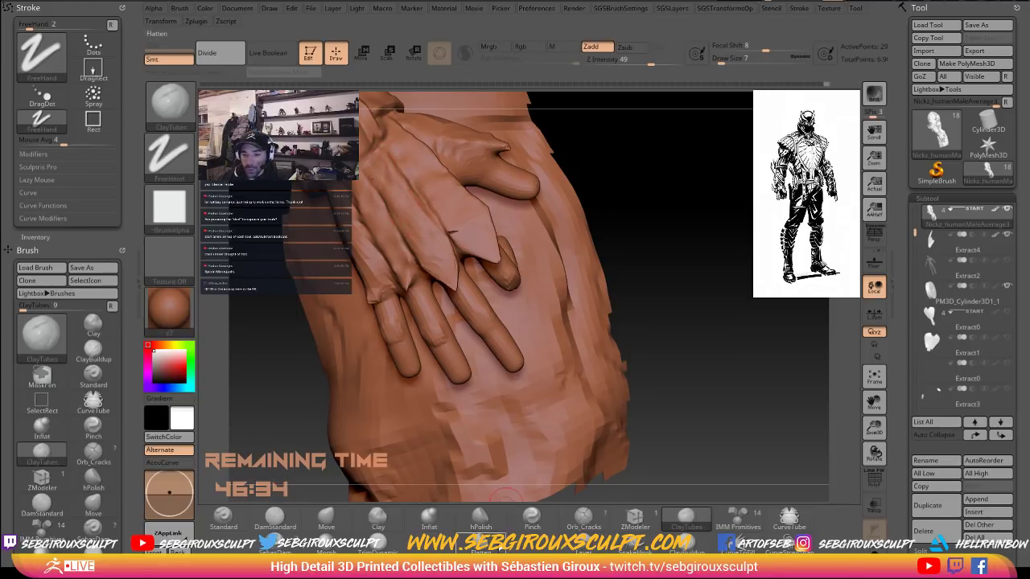
click(480, 517)
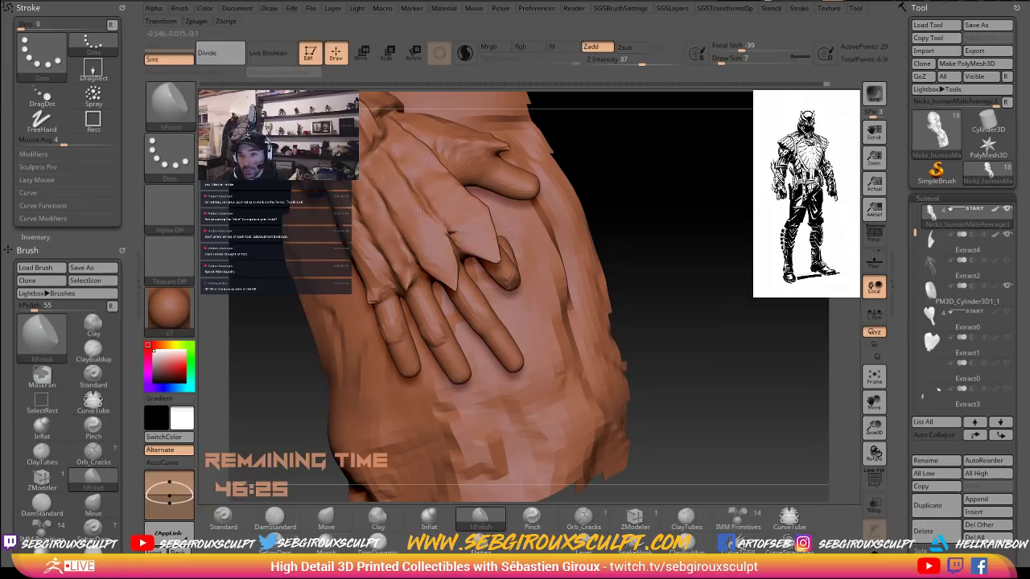
Adjust the ridges and folds on the back of the gloved hand with the Move brush.
mouse_move(621, 244)
mouse_down()
mouse_move(620, 217)
mouse_move(637, 255)
mouse_move(523, 239)
mouse_up()
key(b)
key(m)
key(v)
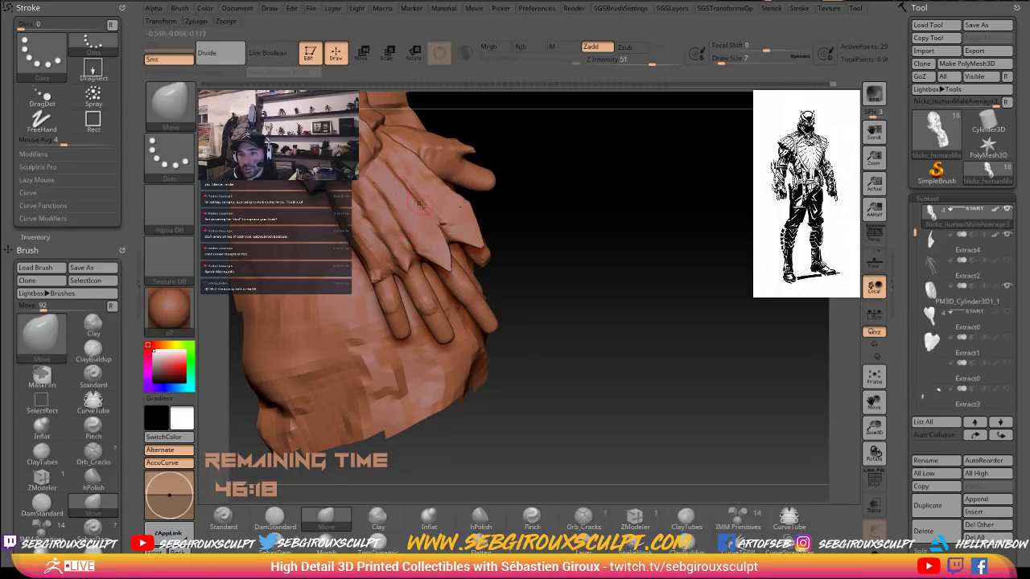
drag(573, 201, 554, 191)
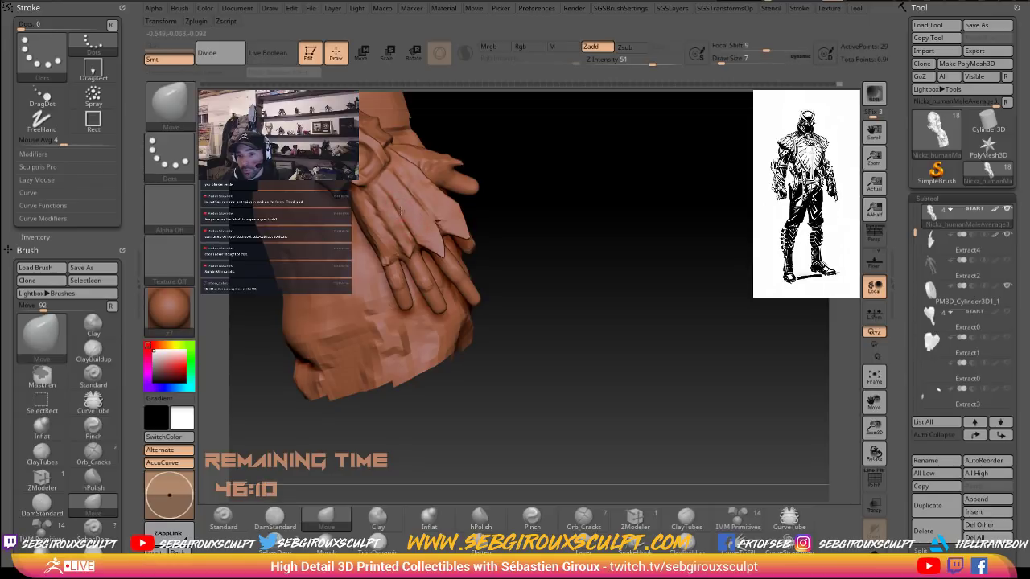
drag(537, 219, 434, 206)
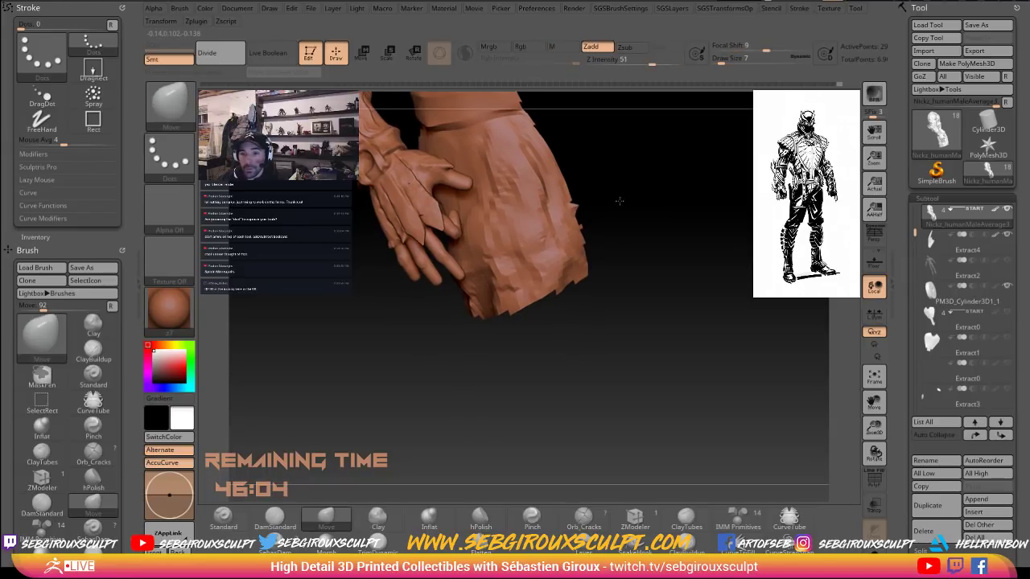
Pull the glove's edge above the middle finger into an additional pointed flap with the Move brush.
drag(619, 200, 666, 203)
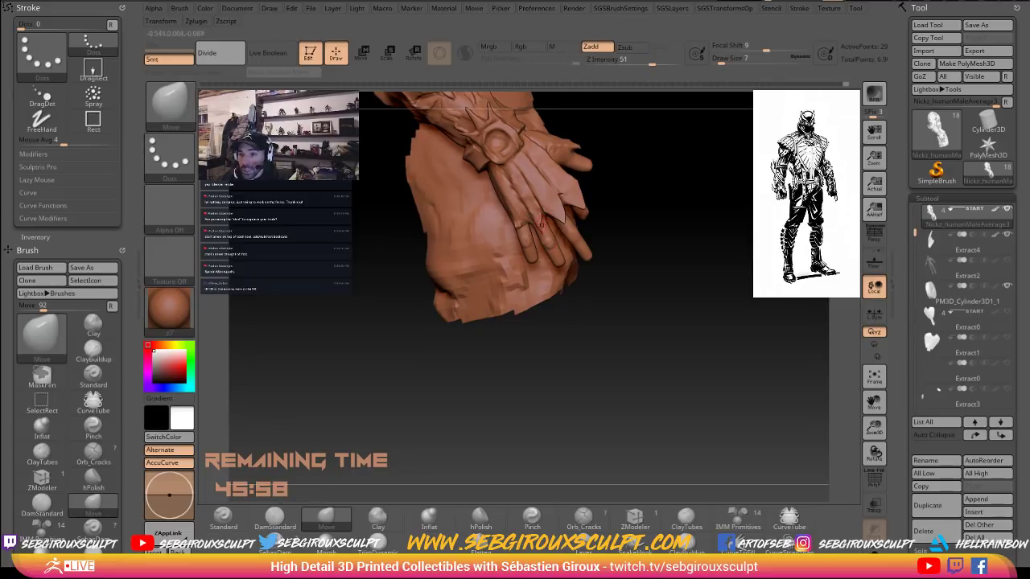
alt+drag(658, 225, 660, 278)
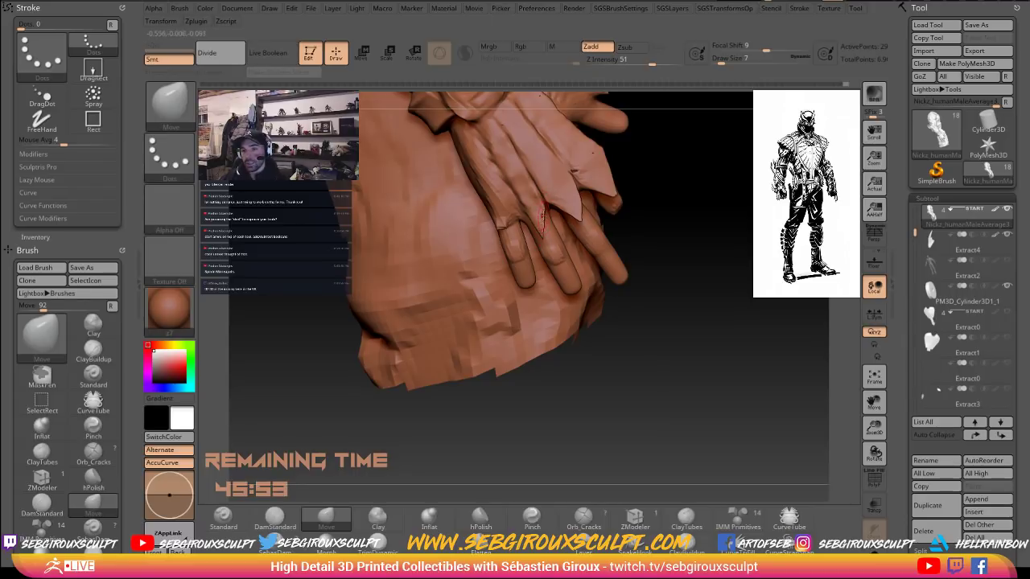
drag(696, 214, 745, 213)
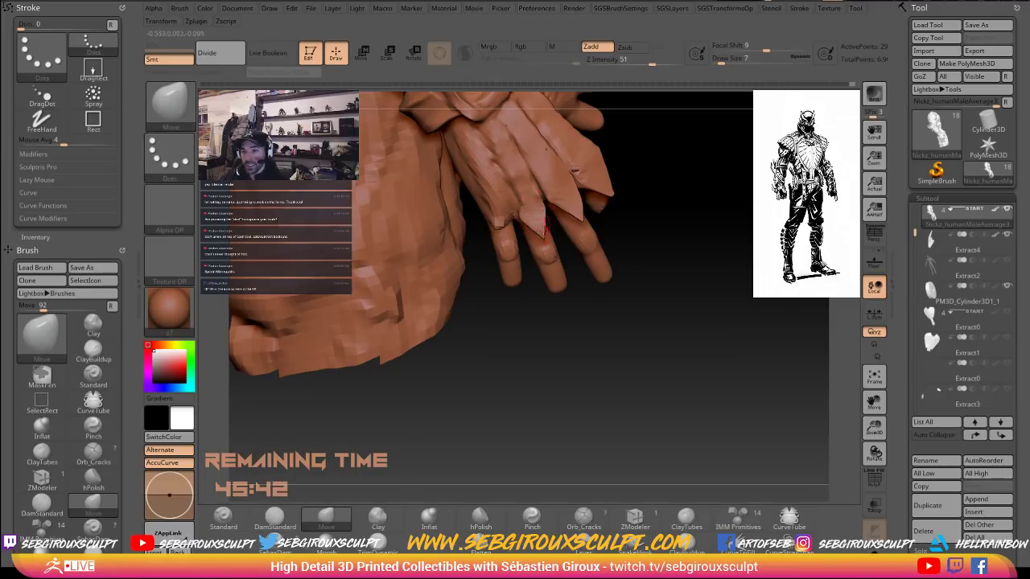
Refine the curvature of the glove's pointed flaps with the Move brush at draw sizes 17 and 11.
mouse_move(664, 223)
mouse_down()
mouse_move(650, 187)
mouse_move(696, 159)
mouse_move(670, 190)
mouse_move(652, 183)
mouse_up()
key(space)
drag(525, 207, 532, 207)
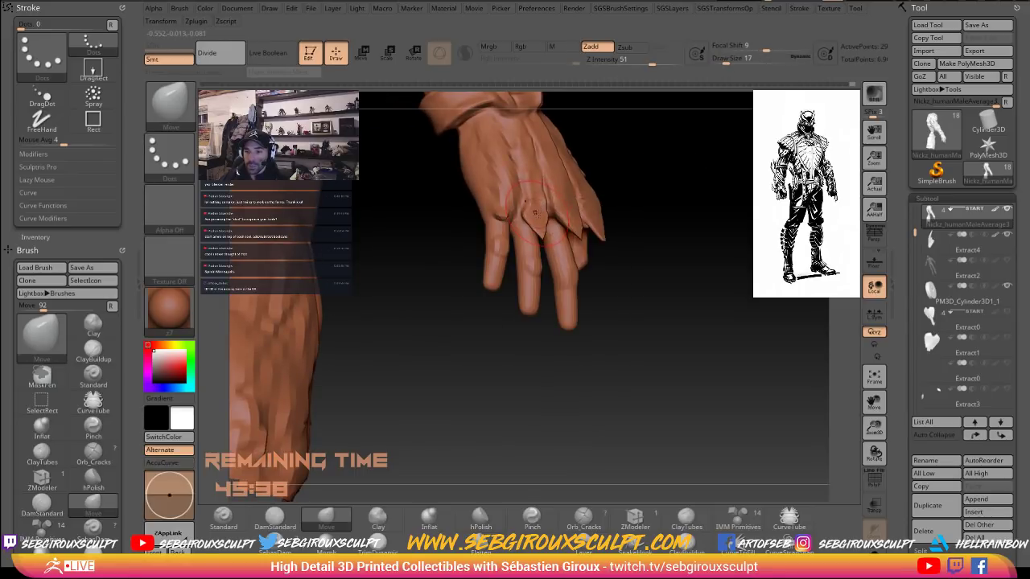
mouse_move(678, 202)
mouse_down()
mouse_move(534, 219)
mouse_move(528, 191)
mouse_up()
key(space)
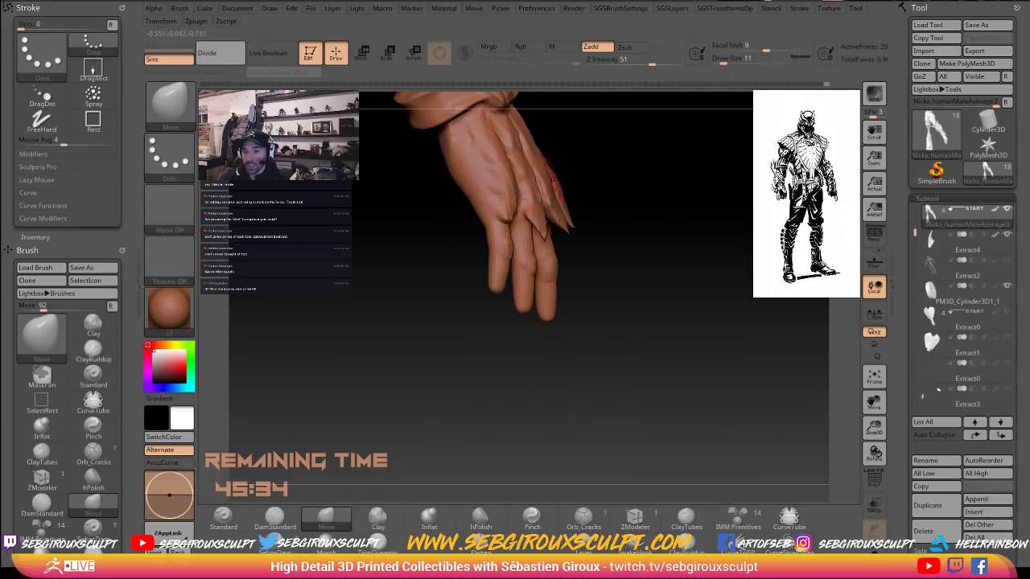
mouse_move(648, 182)
mouse_down()
mouse_move(564, 196)
mouse_move(608, 201)
mouse_up()
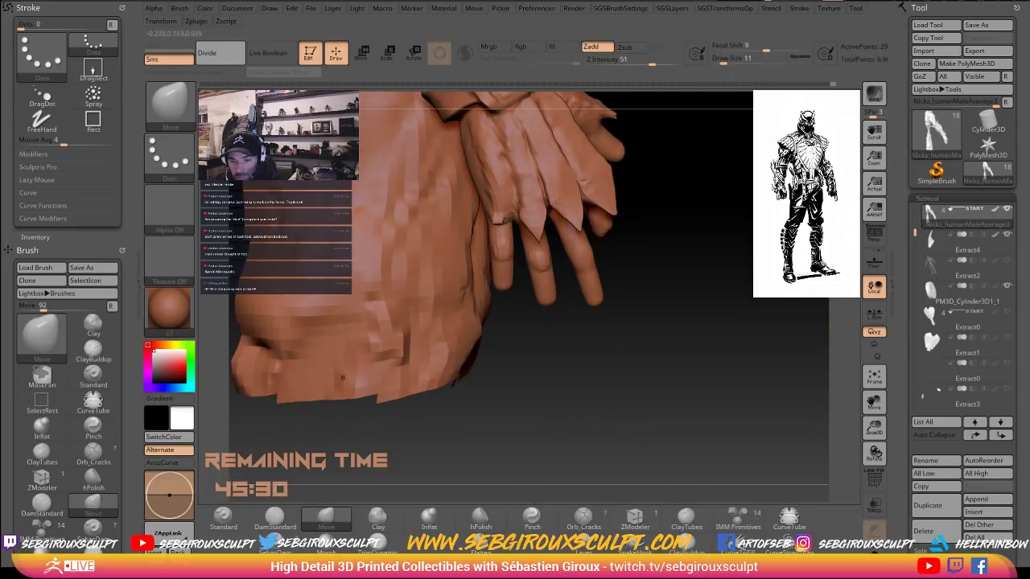
Build up the strip leading into the additional pointed flap with the ClayTubes brush at draw size 7.
key(b)
key(c)
key(t)
right_drag(529, 191, 525, 189)
key(space)
drag(525, 189, 519, 186)
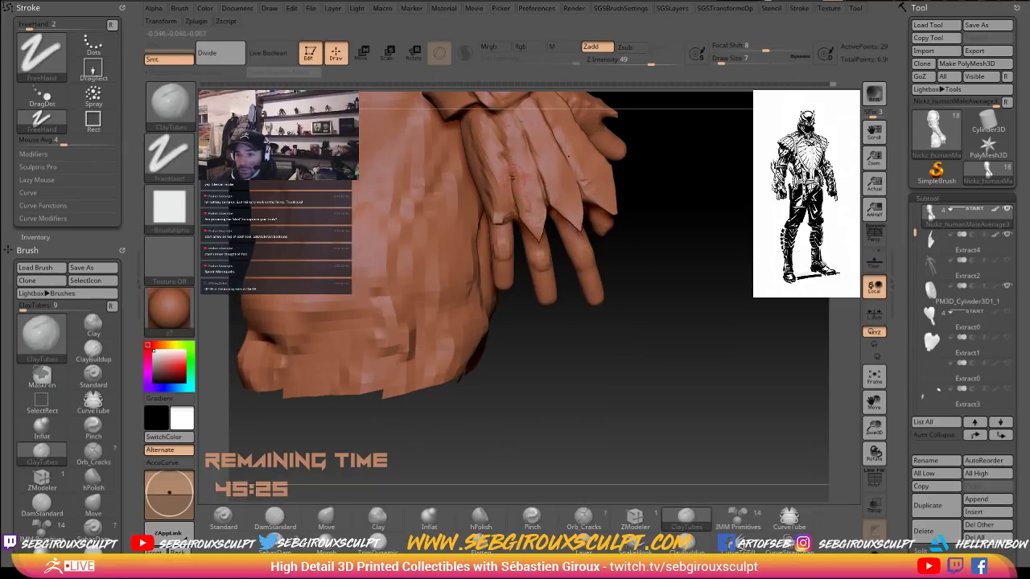
drag(499, 117, 512, 144)
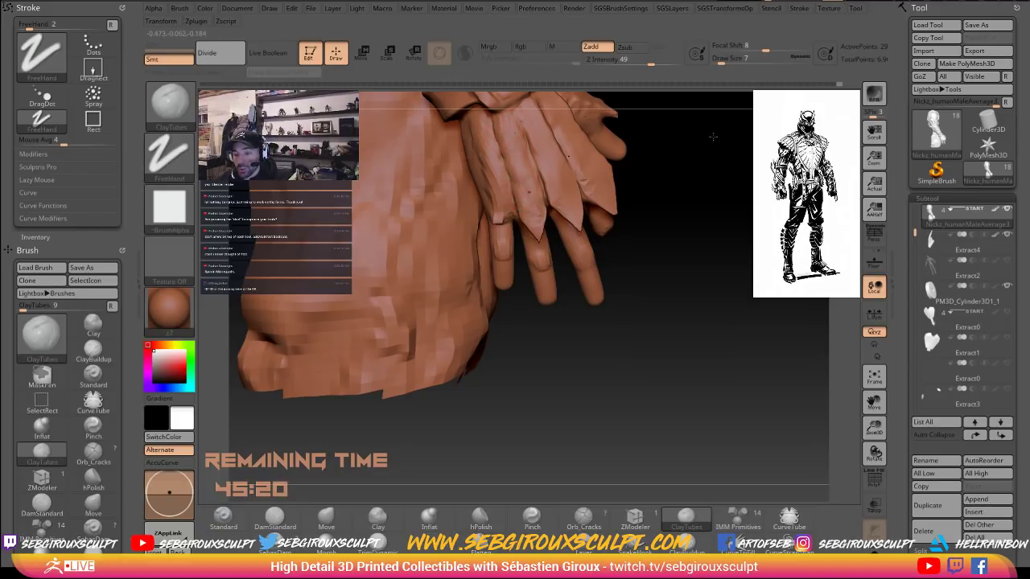
Fine-tune the shape of the glove's pointed flaps over the fingers with the Move brush.
mouse_move(713, 138)
alt+mouse_down()
mouse_move(728, 295)
mouse_move(711, 295)
mouse_move(732, 287)
mouse_move(722, 280)
alt+mouse_up()
key(b)
key(m)
key(v)
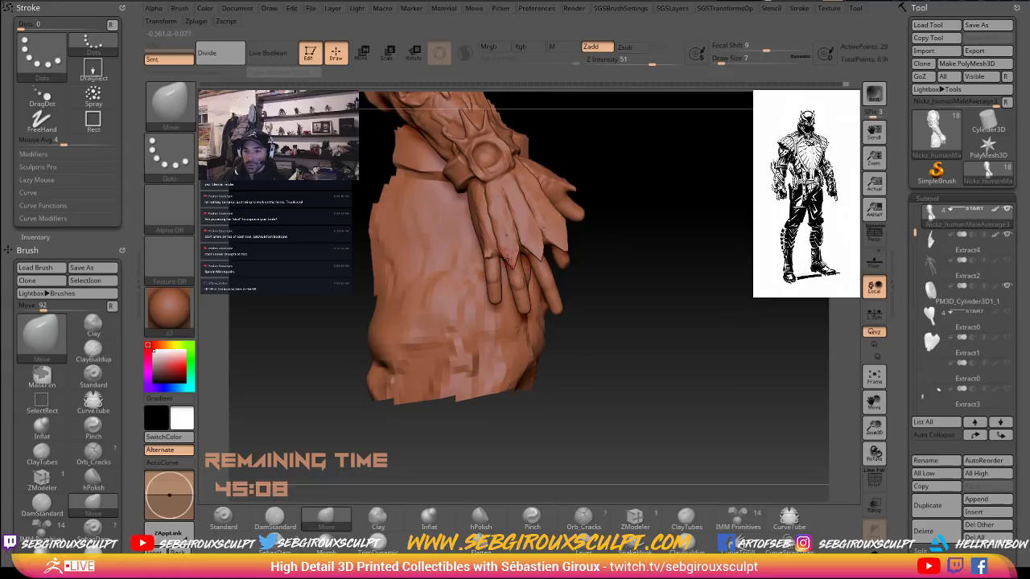
mouse_move(648, 255)
alt+mouse_down()
mouse_move(636, 244)
mouse_move(673, 261)
mouse_move(697, 253)
mouse_move(613, 207)
alt+mouse_up()
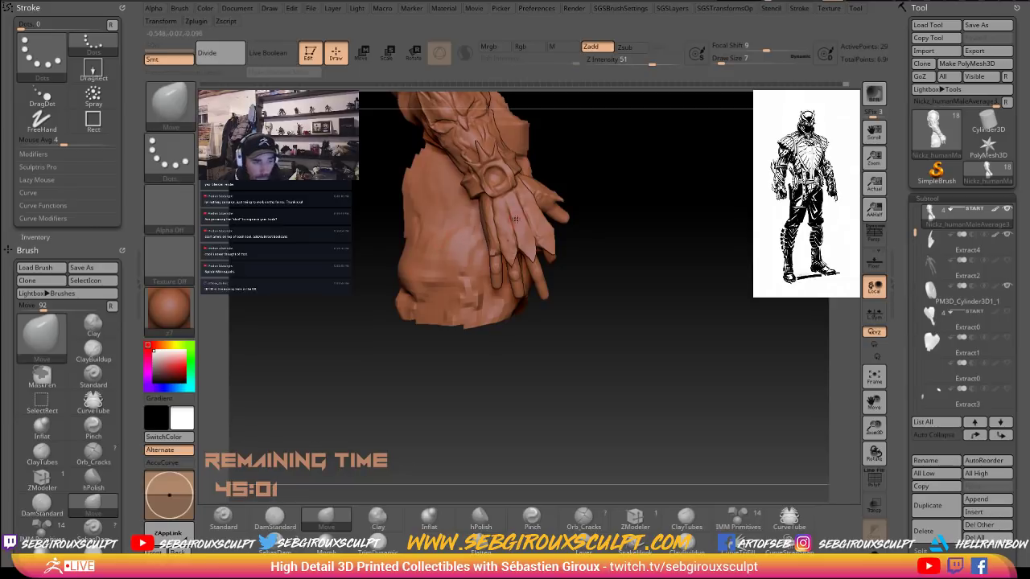
Build up the outermost flap on the back of the glove with the ClayTubes brush at draw size 11.
key(b)
key(c)
key(t)
drag(576, 242, 621, 243)
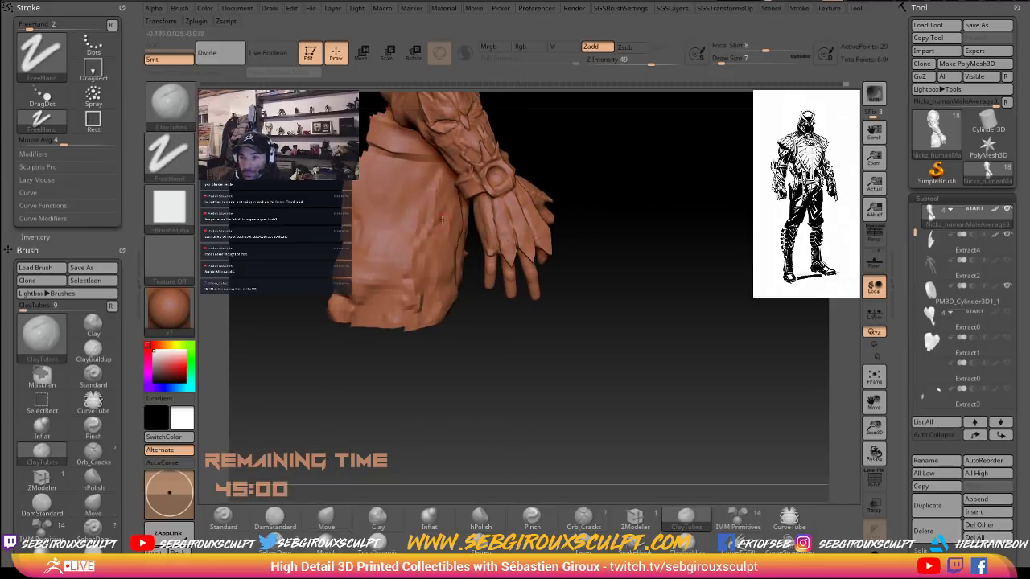
key(space)
click(484, 216)
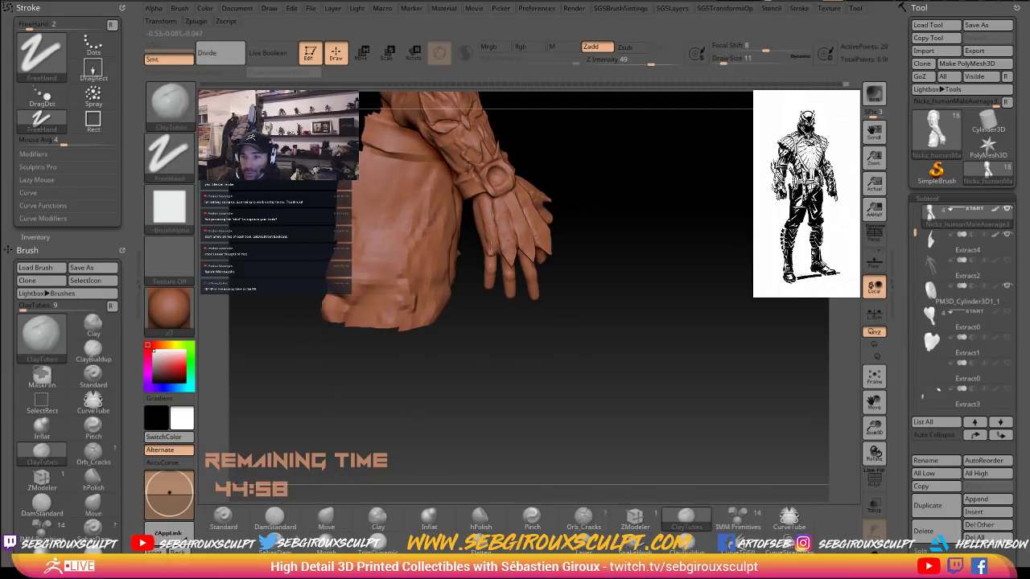
Reshape the tip of the outermost flap into a sharper point over the finger with the Move brush at draw size 11, smoothing it.
key(b)
key(m)
key(v)
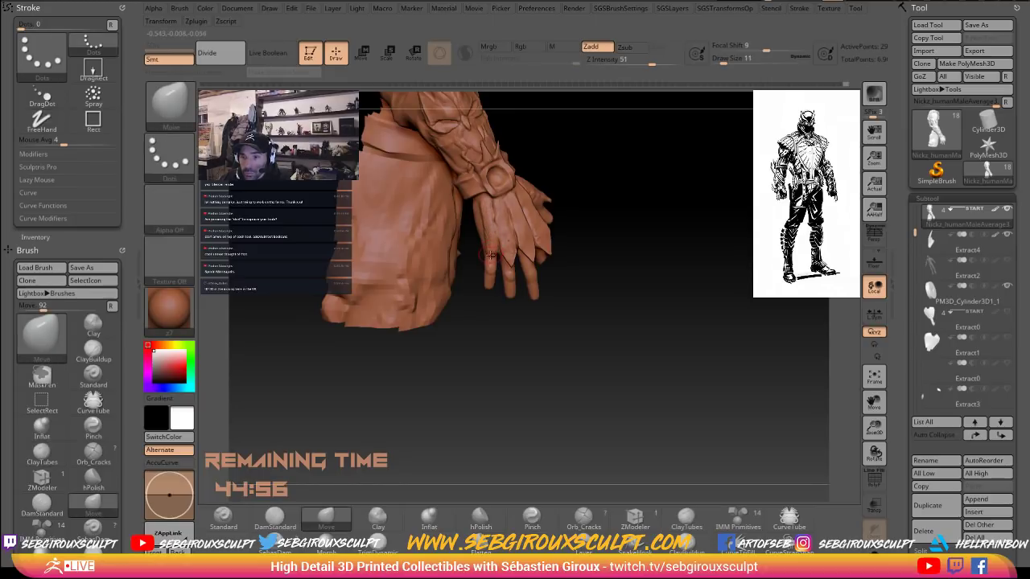
drag(578, 282, 675, 322)
drag(559, 285, 491, 282)
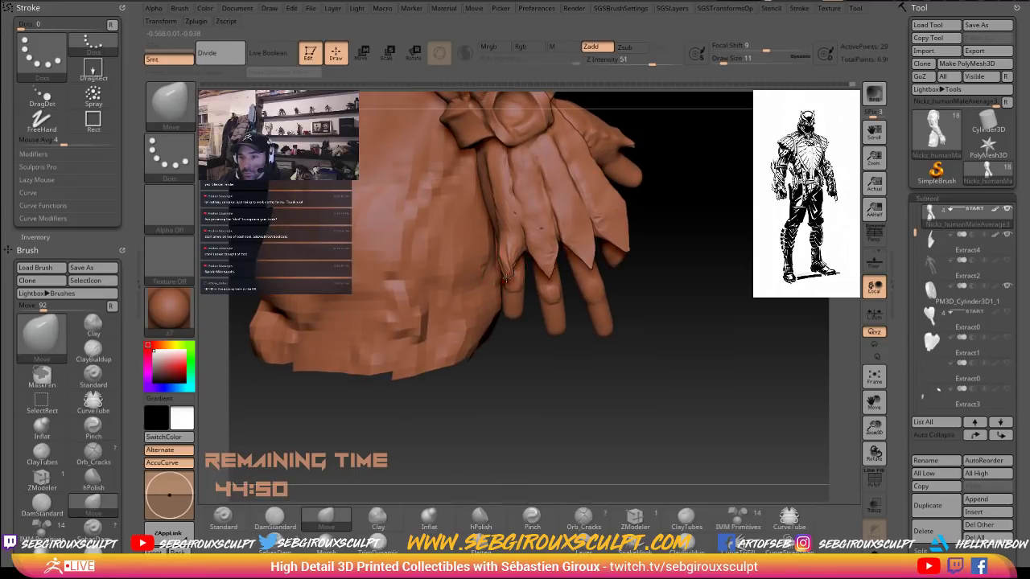
shift+drag(506, 275, 507, 260)
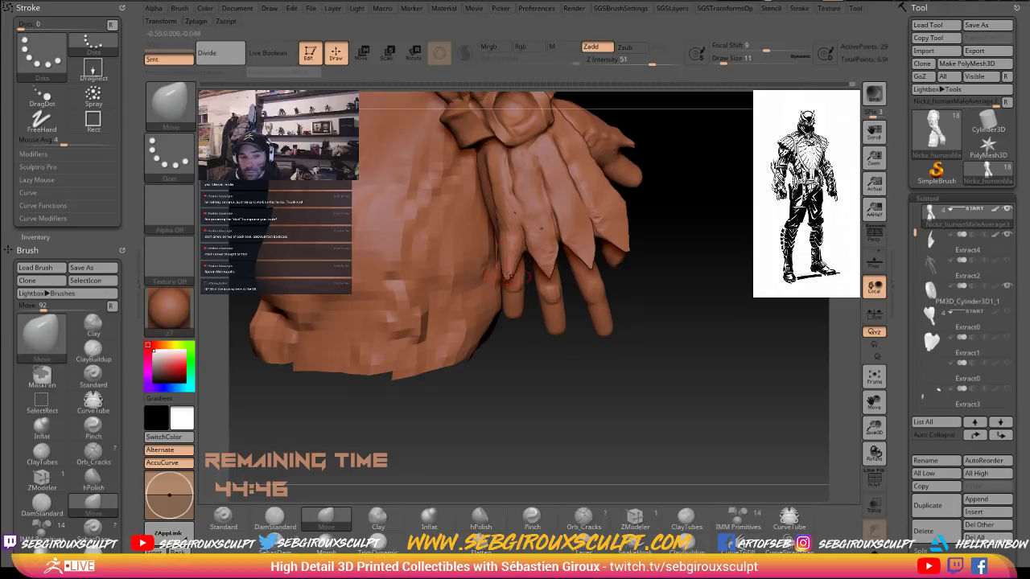
key(shift)
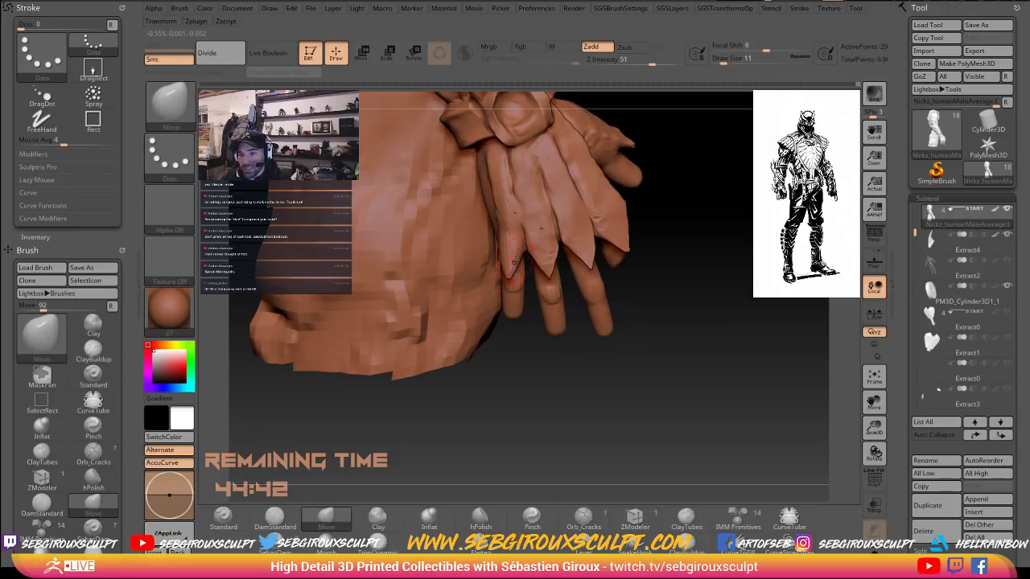
drag(505, 273, 513, 273)
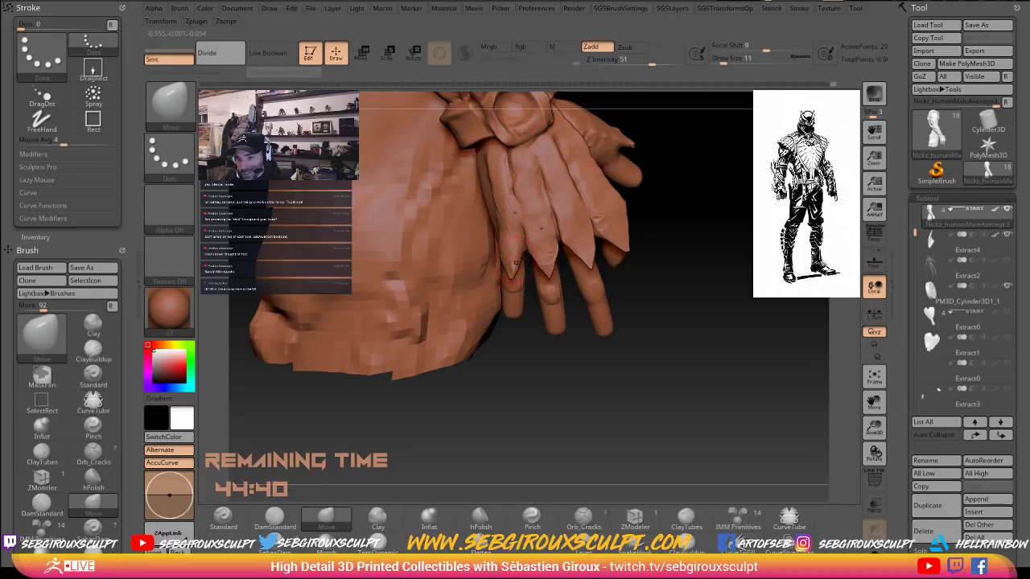
Smooth the outermost flap along the side of the hand and check the glove's flaps from several angles.
drag(653, 299, 748, 306)
key(shift)
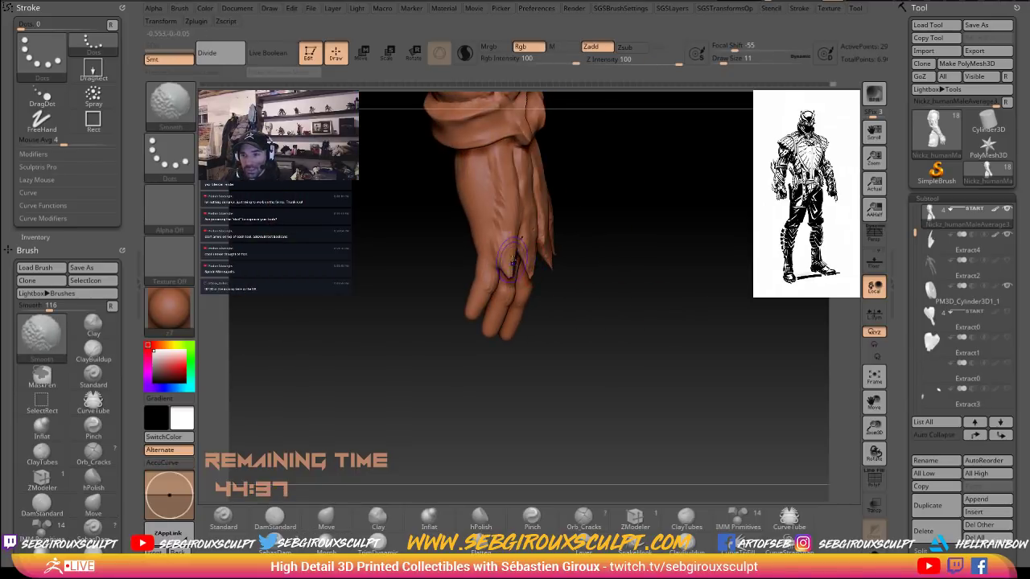
drag(608, 286, 748, 303)
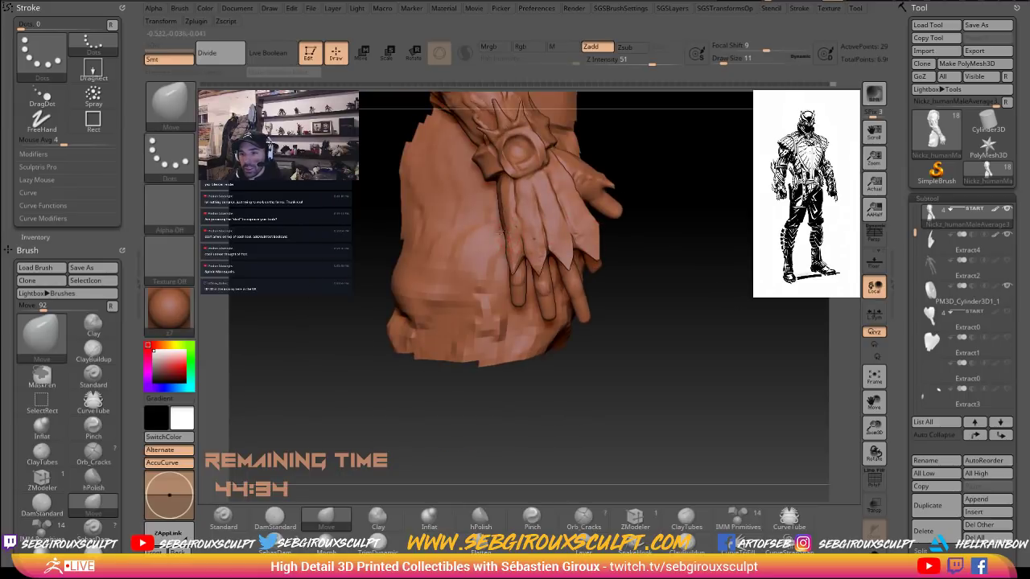
drag(642, 248, 743, 166)
drag(689, 274, 668, 281)
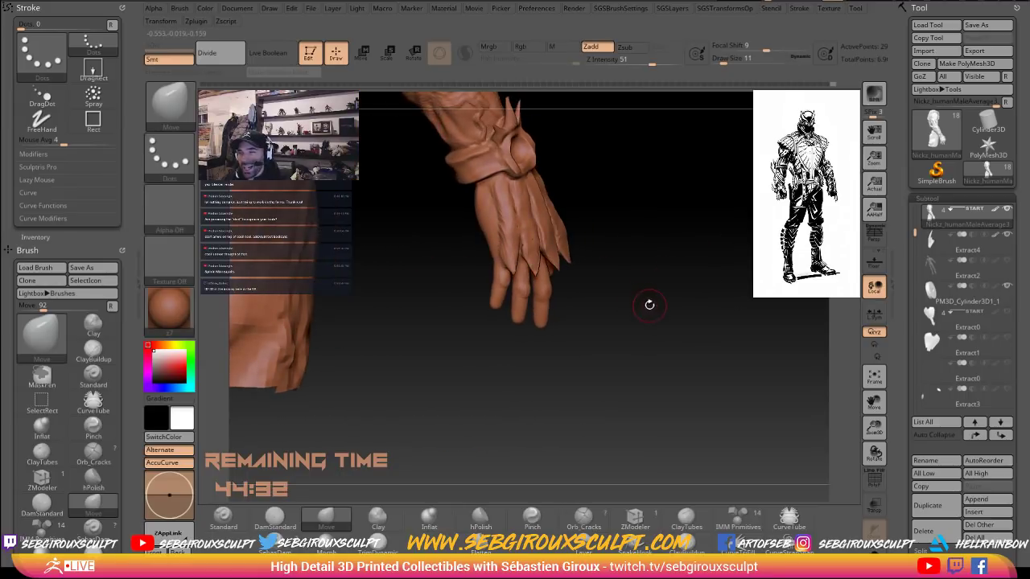
mouse_move(649, 305)
right_down()
mouse_move(632, 319)
mouse_move(639, 303)
right_up()
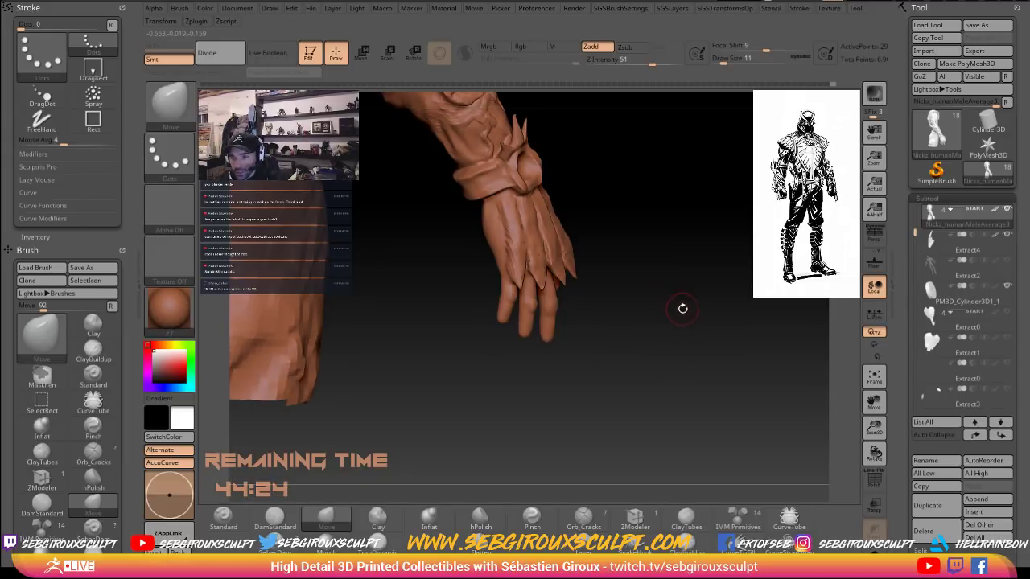
drag(682, 308, 711, 331)
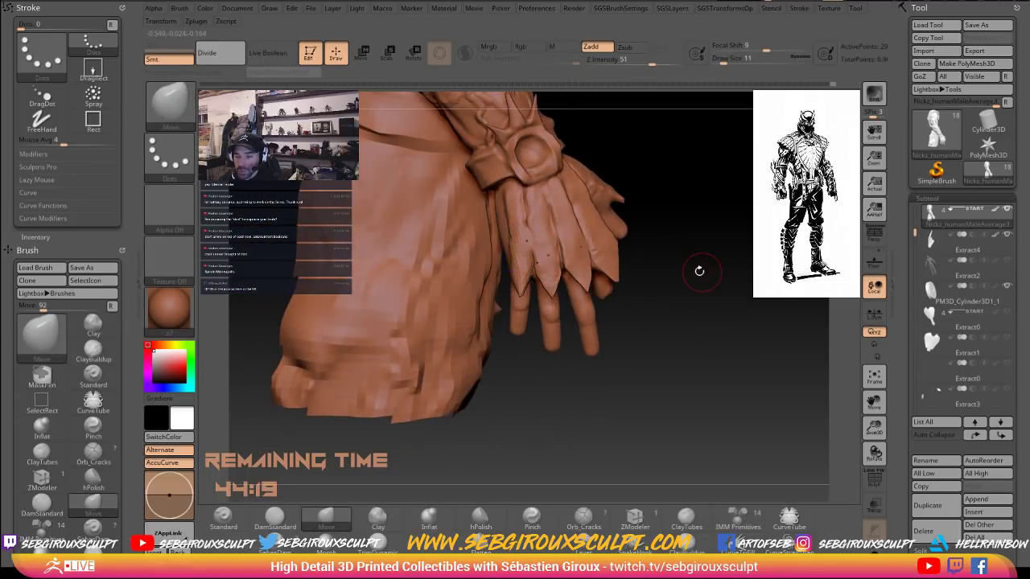
Carve creases along the outermost flap at the side of the hand with the DamStandard brush at draw size 11.
mouse_move(699, 271)
mouse_down()
mouse_move(717, 244)
mouse_move(696, 273)
mouse_move(673, 265)
mouse_move(703, 287)
mouse_move(710, 317)
mouse_move(579, 354)
mouse_move(465, 437)
mouse_up()
click(415, 516)
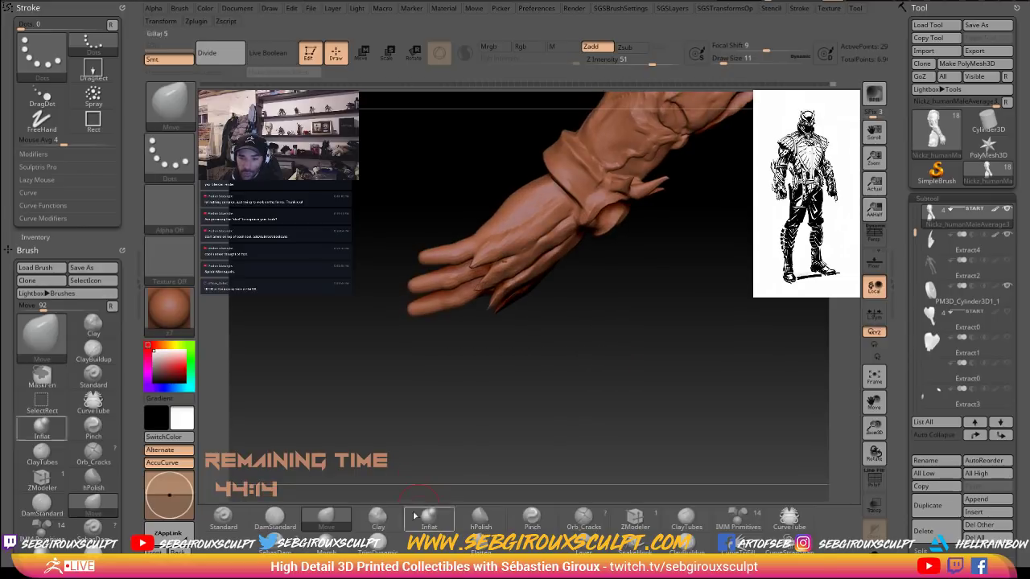
click(275, 519)
drag(332, 410, 332, 450)
drag(562, 241, 492, 286)
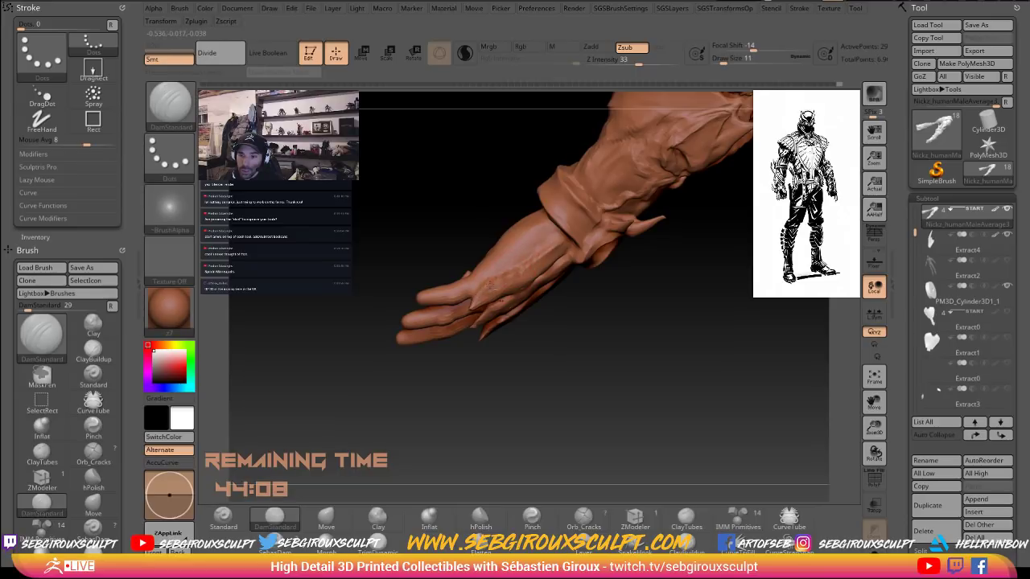
drag(544, 342, 492, 306)
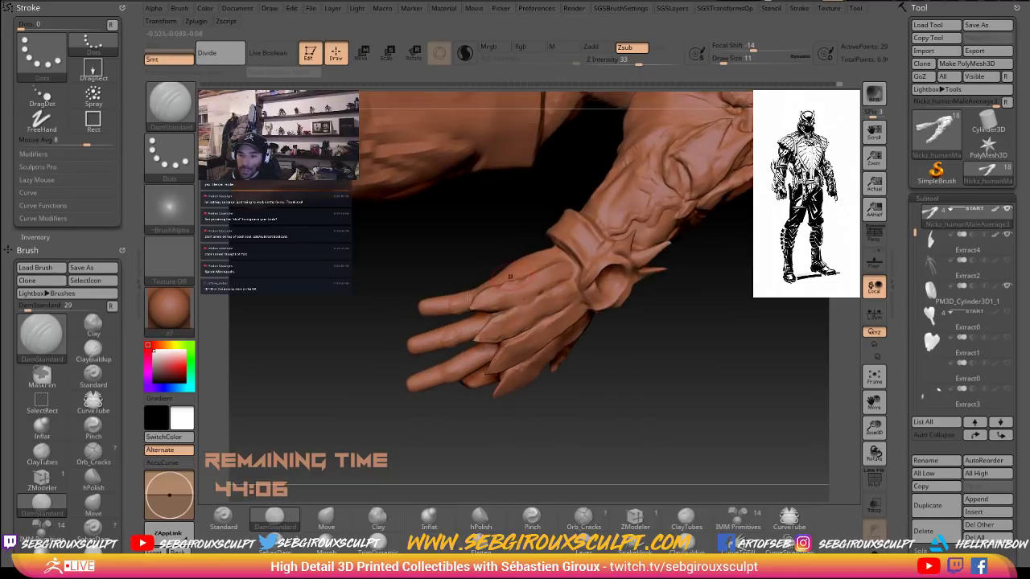
Refine the edges of the glove's outer flaps from several angles with the Move brush at draw size 11.
key(b)
key(m)
key(v)
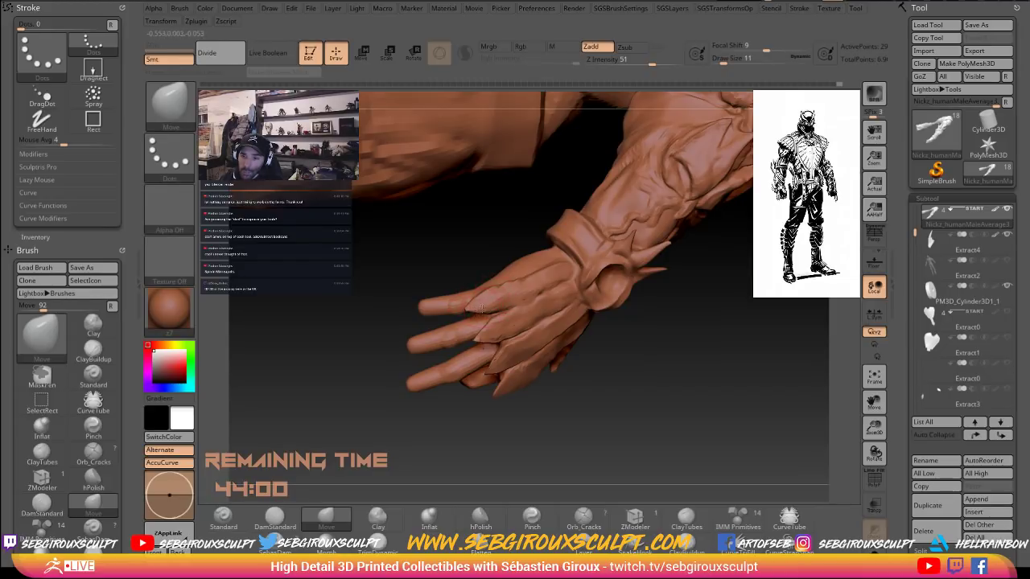
drag(625, 356, 604, 345)
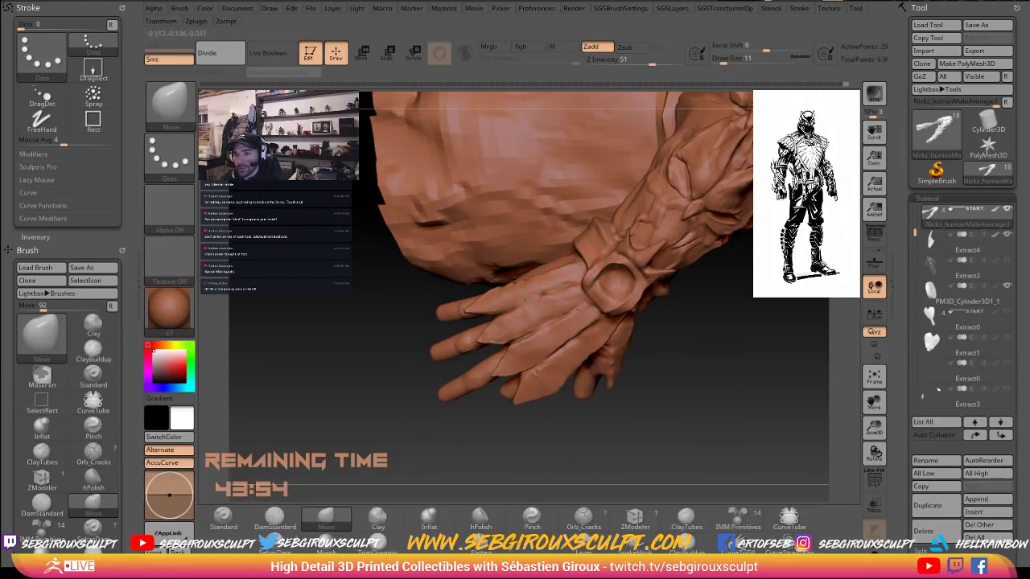
right_drag(742, 340, 615, 308)
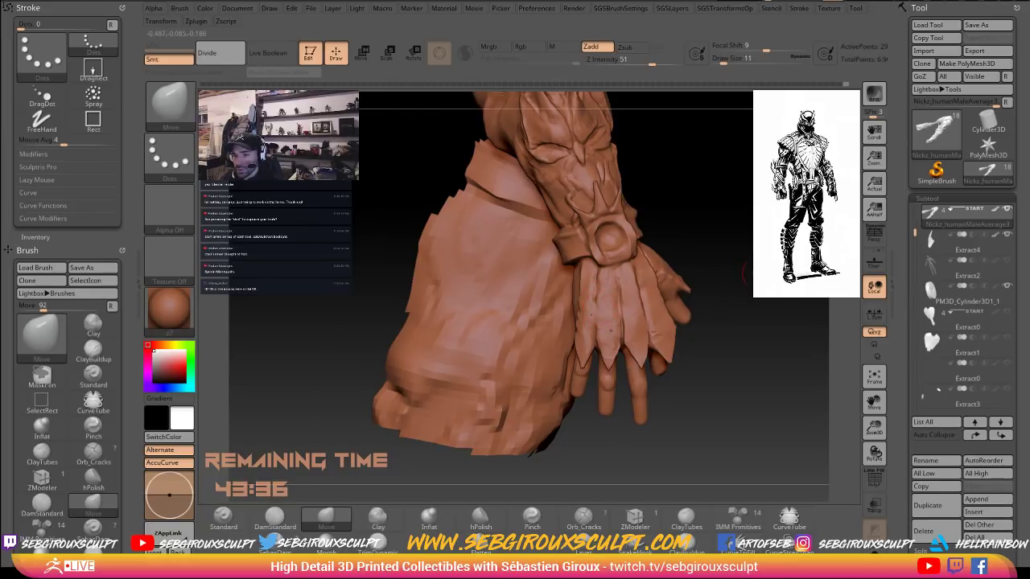
drag(754, 273, 806, 275)
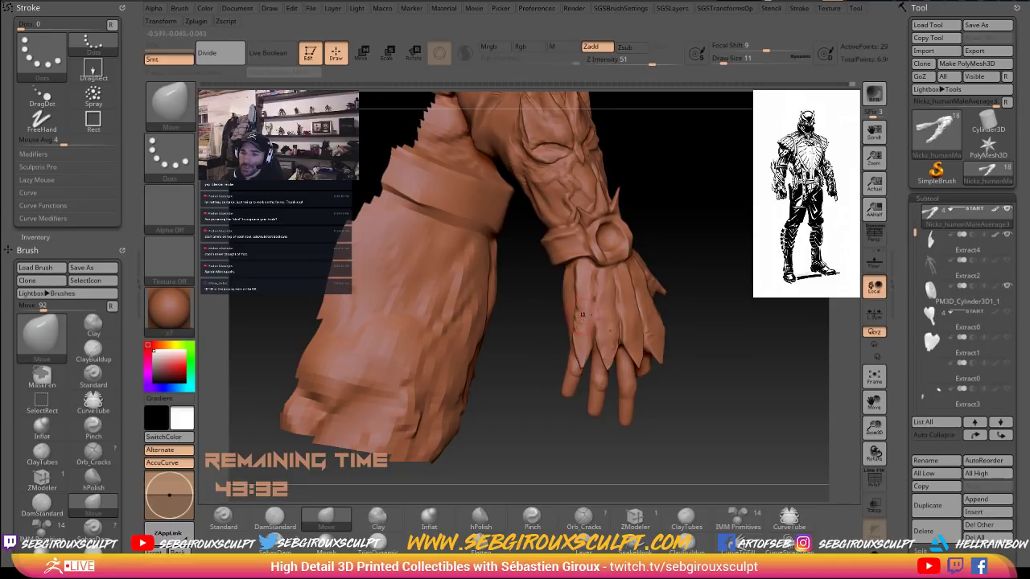
right_drag(578, 332, 578, 335)
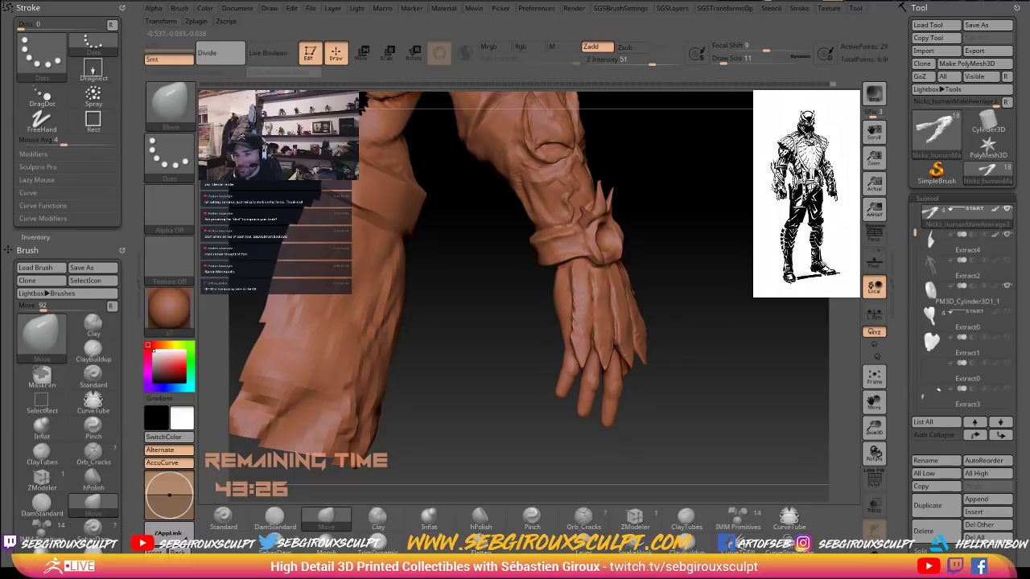
drag(686, 342, 585, 356)
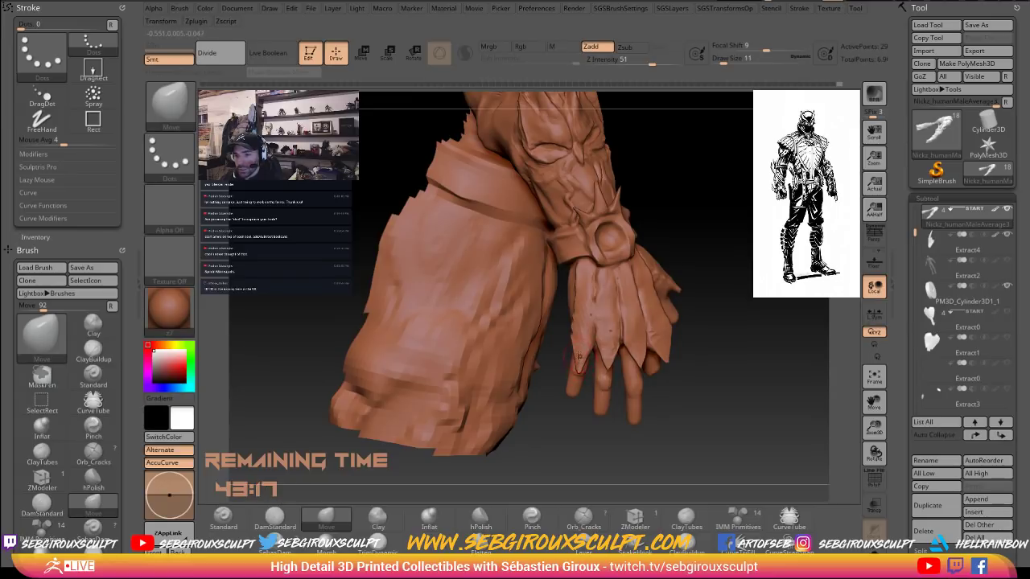
Adjust the tips of the two outer flaps over the fingers with the Move brush at draw sizes 18 and 9.
mouse_move(743, 379)
mouse_down()
mouse_move(701, 356)
mouse_move(724, 359)
mouse_up()
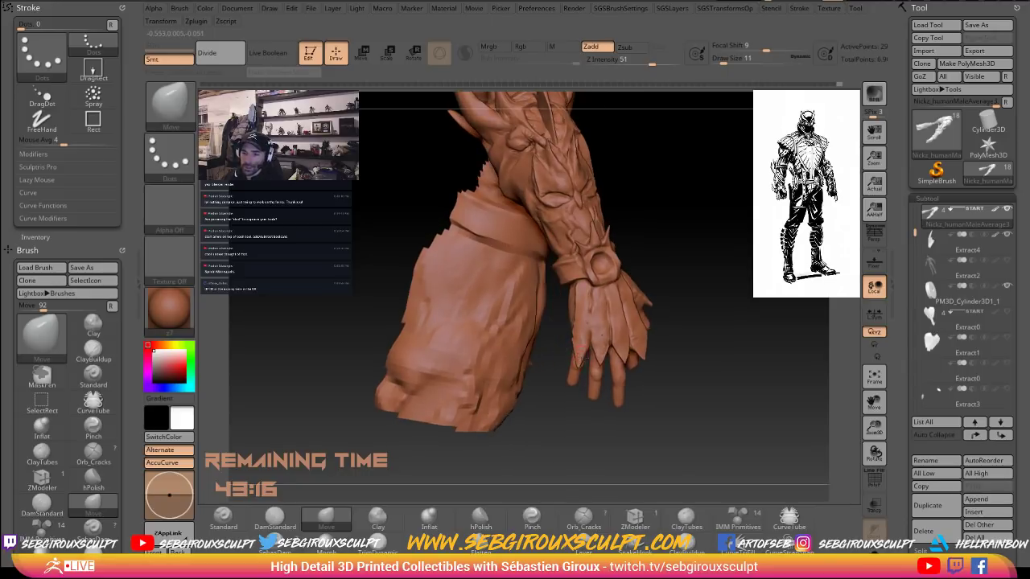
key(space)
drag(587, 356, 592, 356)
drag(708, 362, 690, 386)
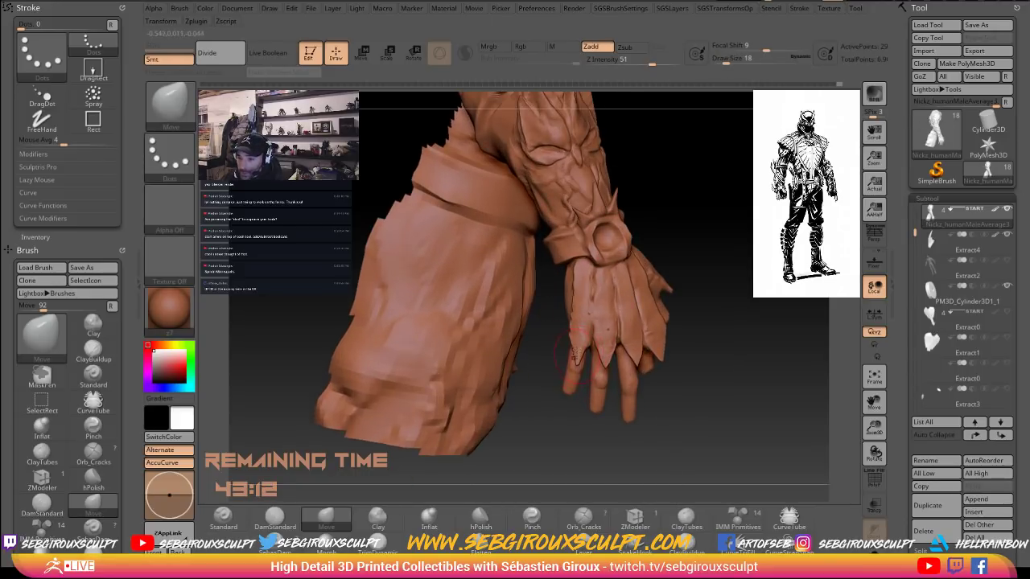
key(space)
drag(578, 356, 573, 357)
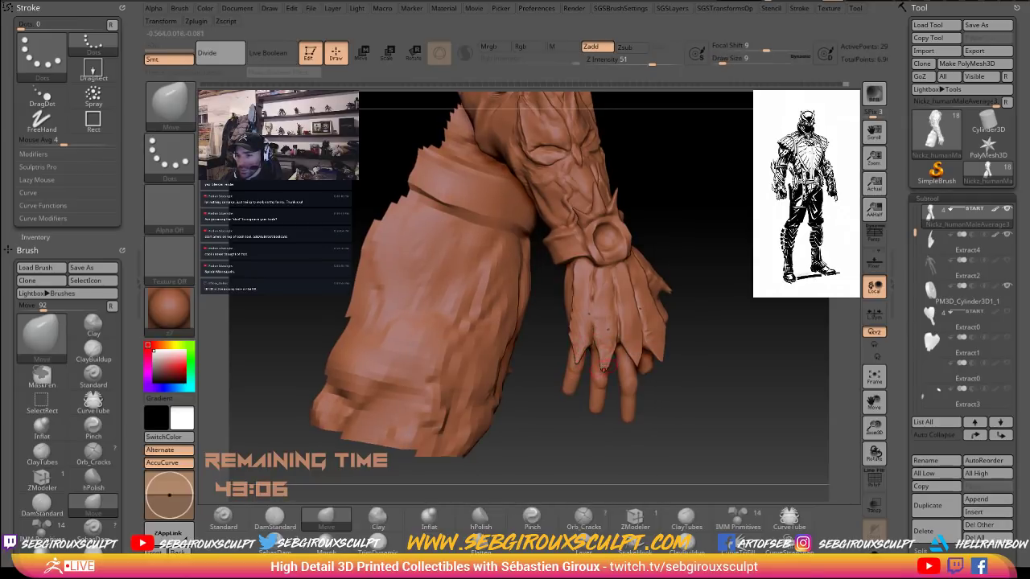
drag(604, 369, 601, 369)
Adjust the overall form of the gloved hand with the Move brush at draw size 44.
drag(683, 357, 803, 354)
key(space)
mouse_move(623, 332)
mouse_down()
mouse_move(639, 331)
mouse_move(616, 329)
mouse_up()
drag(681, 337, 581, 344)
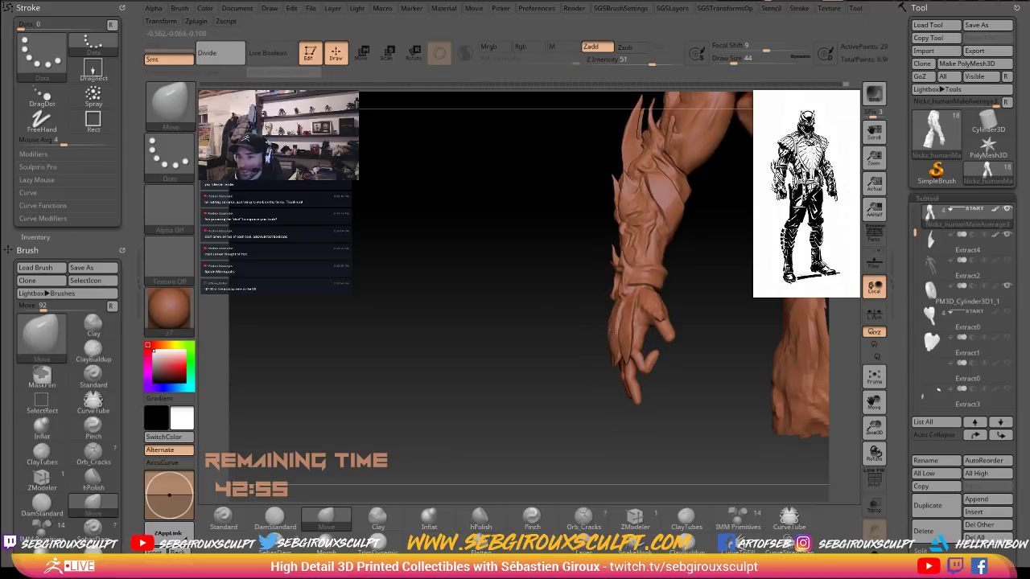
drag(565, 313, 543, 390)
Refine the side profile of the gloved hand with the Move brush at draw size 22.
key(space)
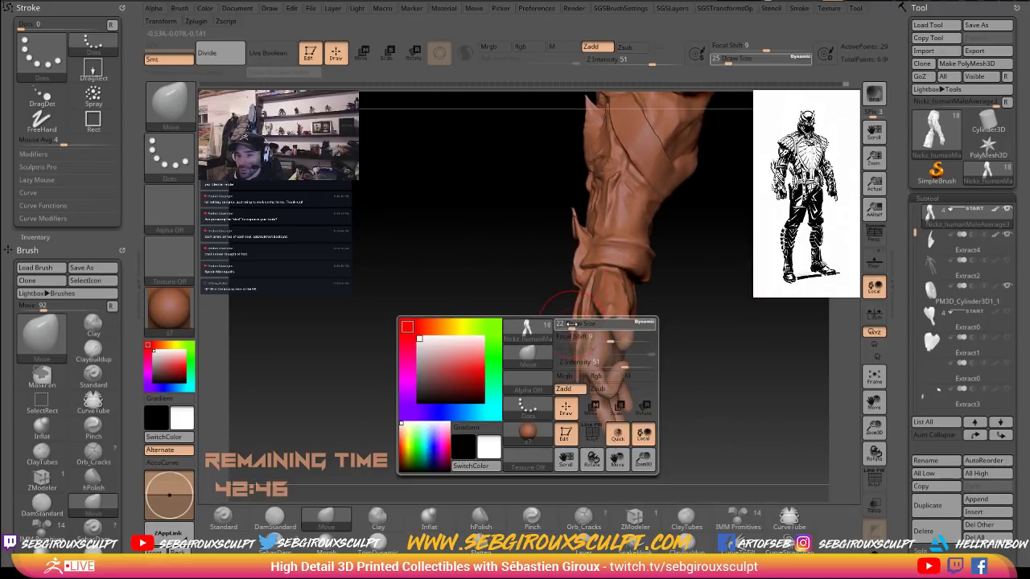
drag(577, 325, 573, 325)
drag(524, 350, 678, 354)
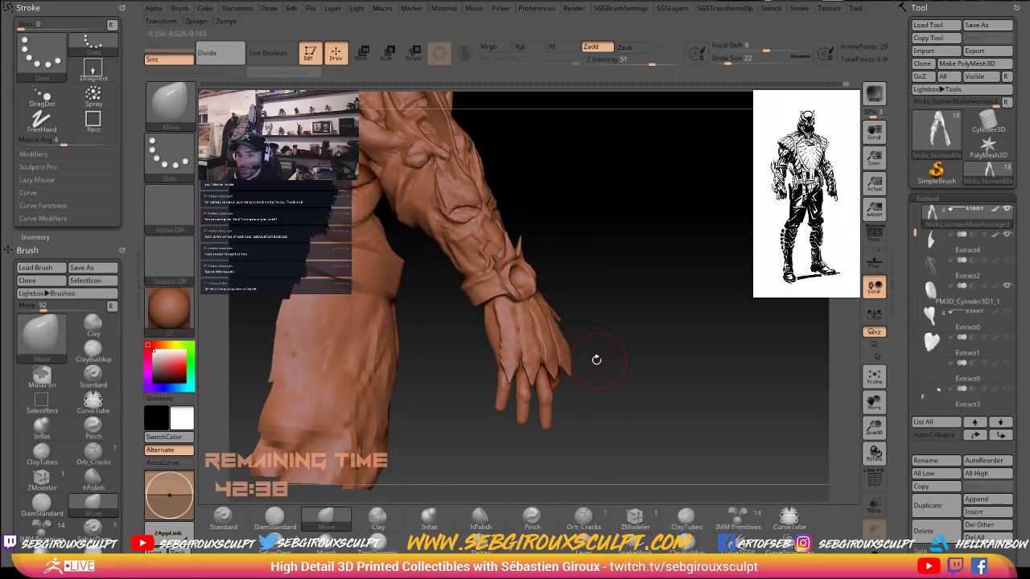
drag(596, 360, 513, 384)
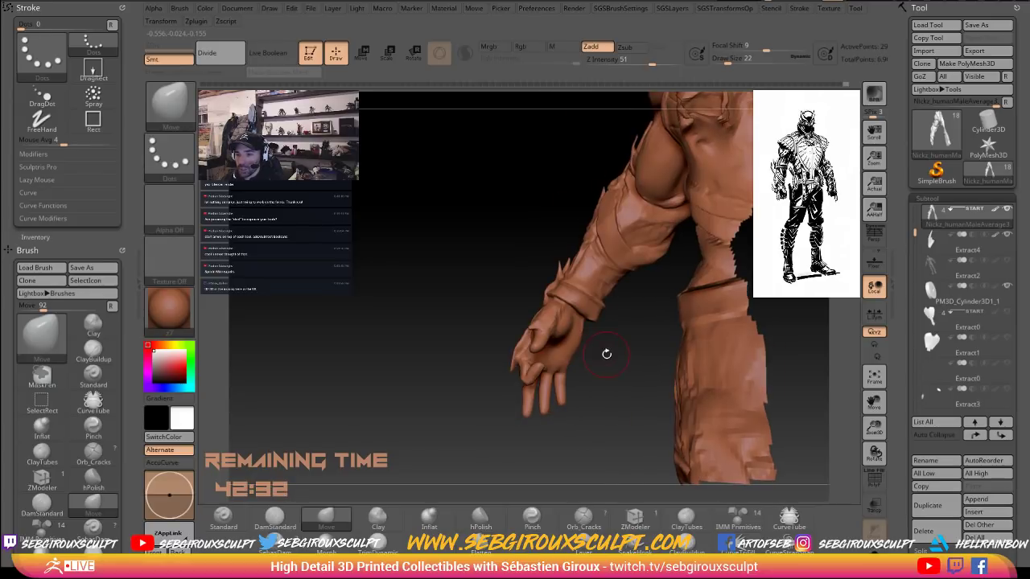
drag(607, 354, 515, 336)
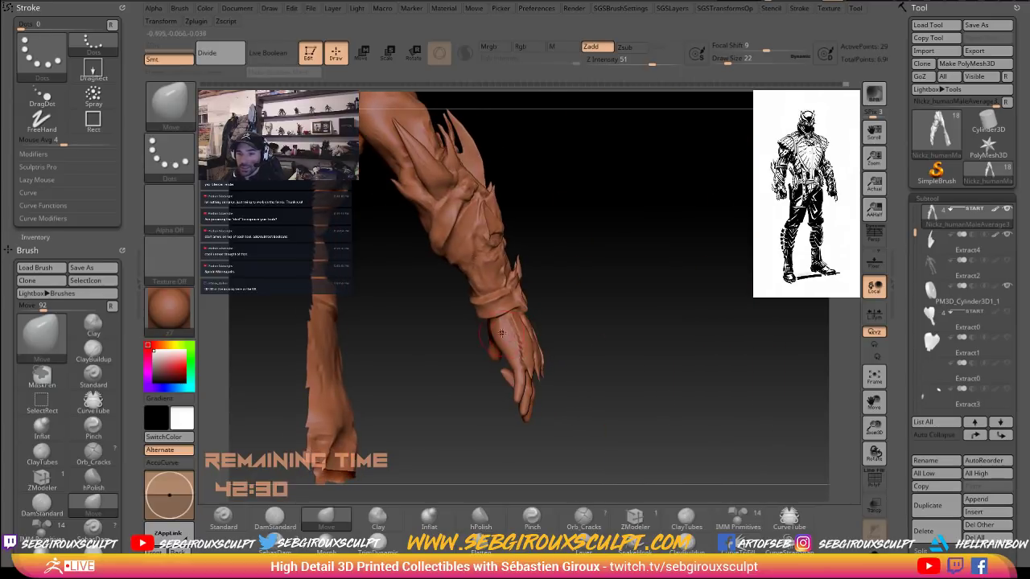
mouse_move(572, 319)
mouse_down()
mouse_move(574, 294)
mouse_move(597, 282)
mouse_move(555, 281)
mouse_move(582, 330)
mouse_up()
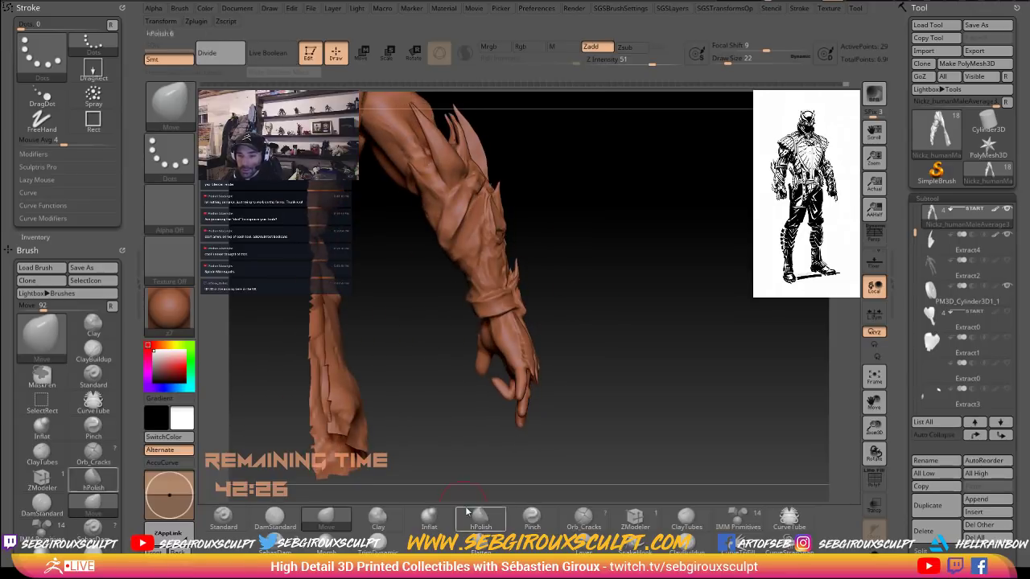
Flatten the surface of the glove's wristband with the hPolish brush at draw size 22.
click(474, 517)
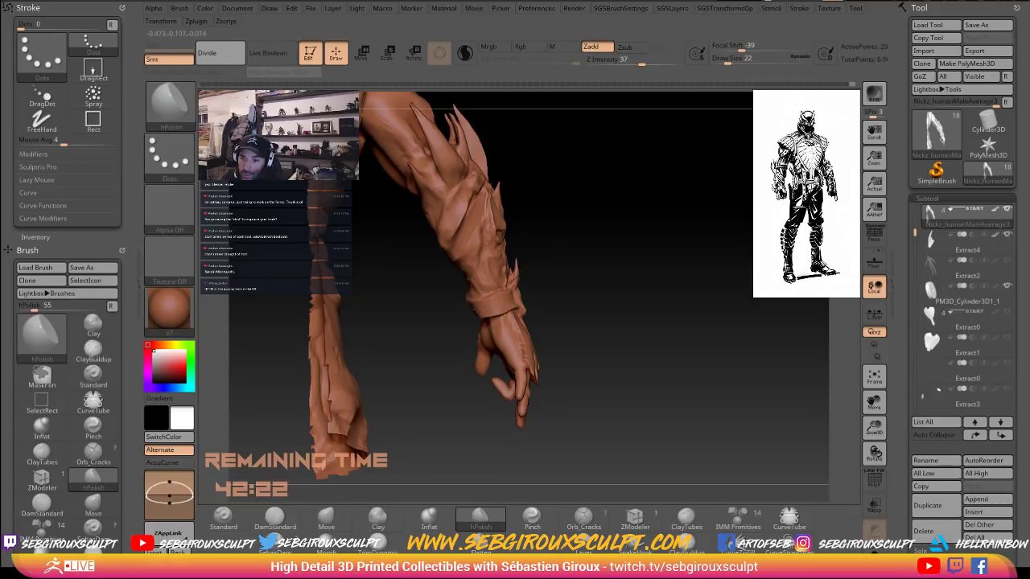
drag(566, 292, 491, 306)
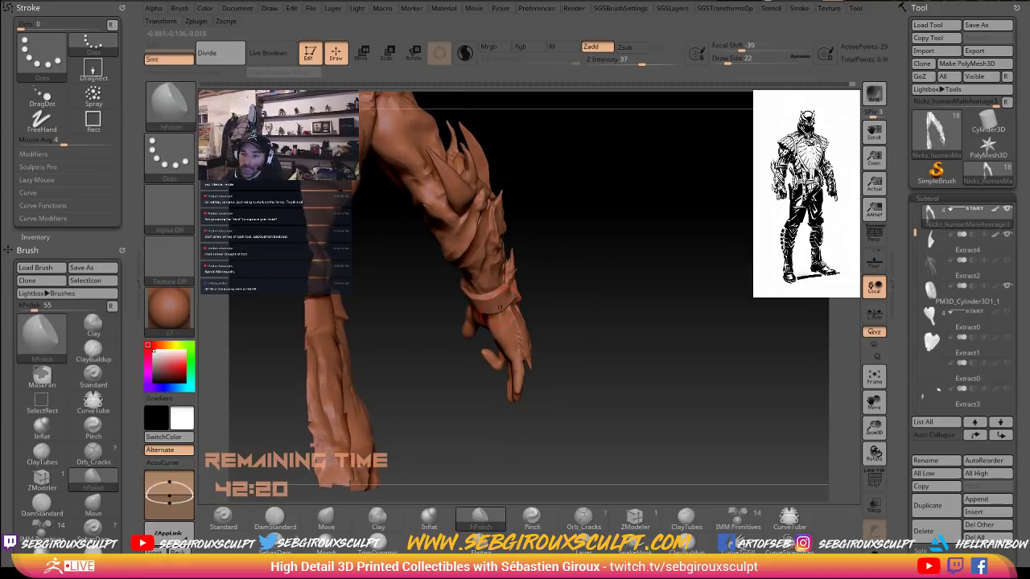
drag(603, 286, 712, 270)
drag(431, 261, 492, 283)
alt+drag(550, 302, 648, 322)
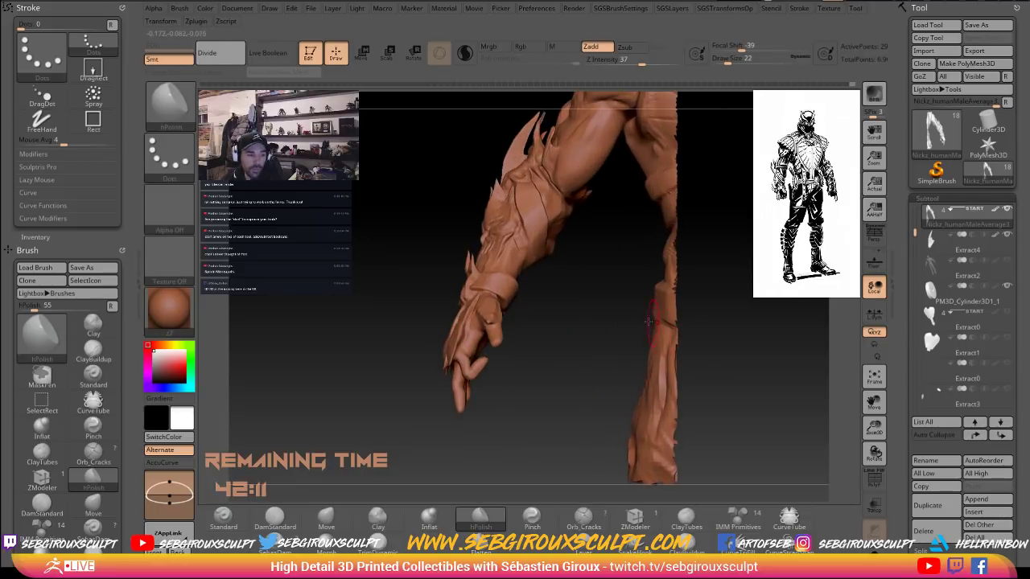
Define the edges of the glove's wristband with the DamStandard brush at draw size 9.
key(b)
key(m)
key(v)
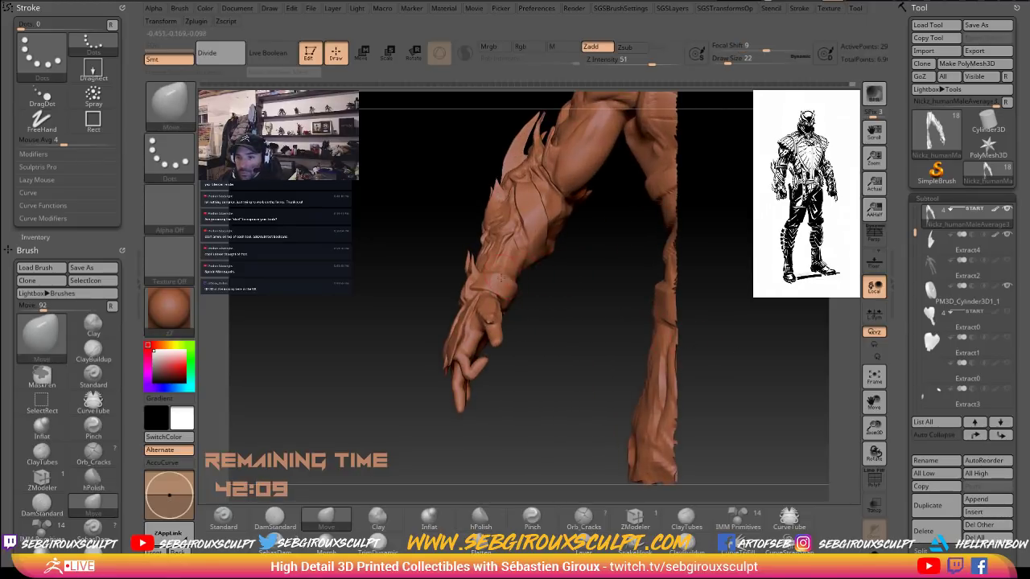
drag(537, 287, 518, 288)
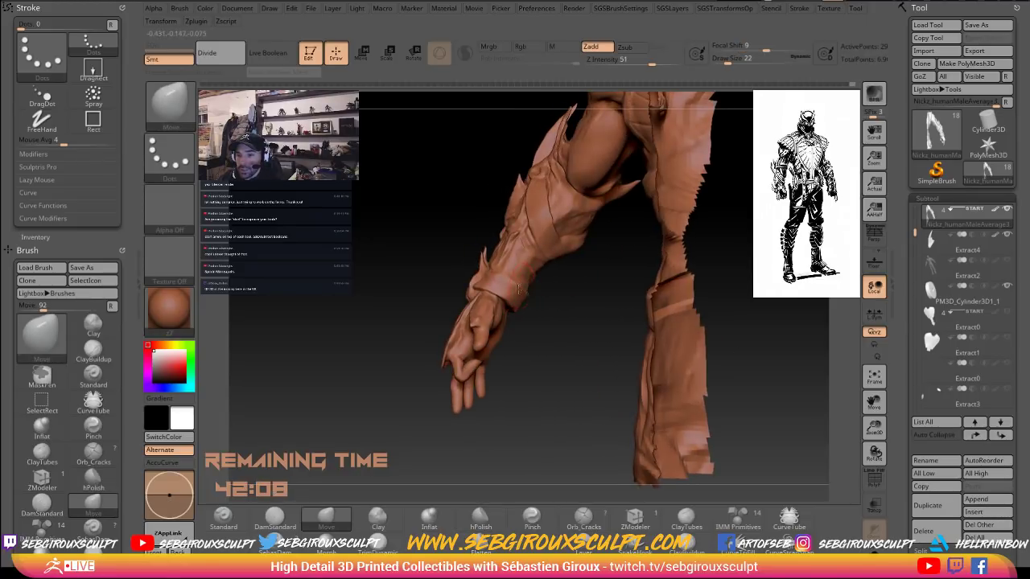
click(292, 527)
drag(508, 357, 526, 353)
mouse_move(573, 319)
alt+mouse_down()
mouse_move(517, 274)
mouse_move(487, 266)
mouse_move(498, 271)
alt+mouse_up()
key(space)
drag(574, 297, 415, 296)
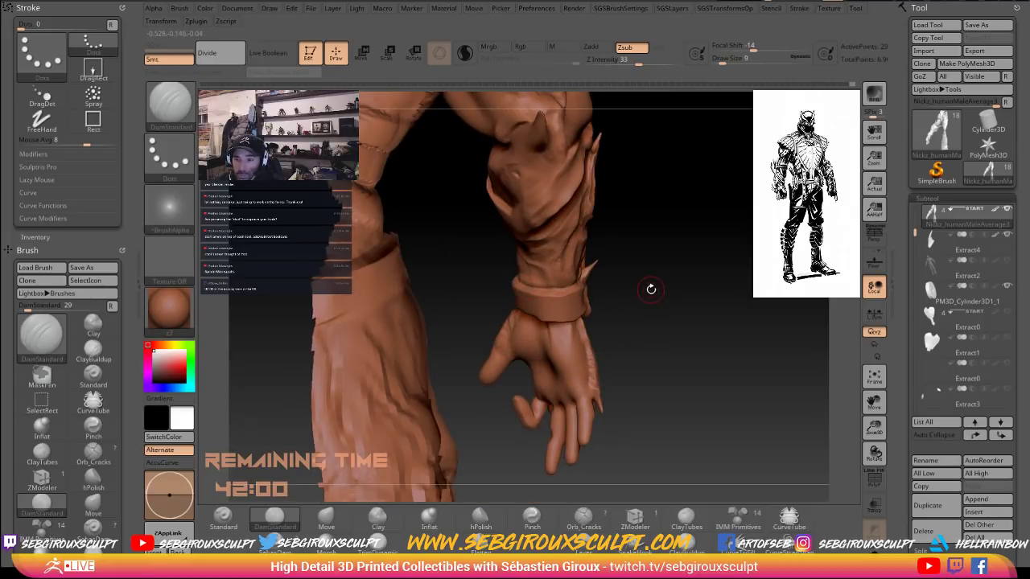
drag(651, 290, 578, 286)
drag(682, 270, 548, 291)
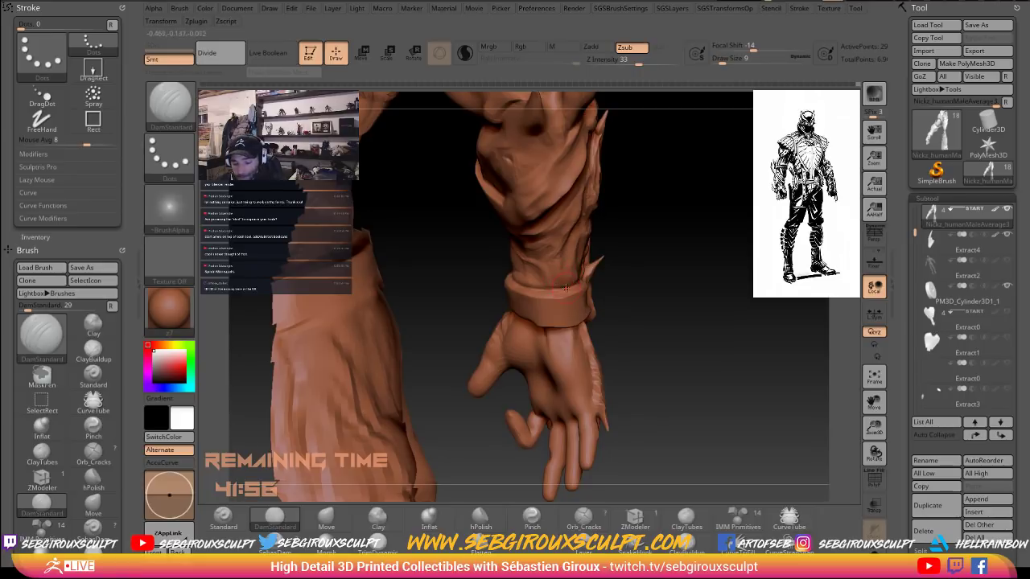
Build small raised studs along the lower edge of the wristband with the ClayTubes brush at draw size 4.
key(2)
drag(682, 315, 604, 315)
key(space)
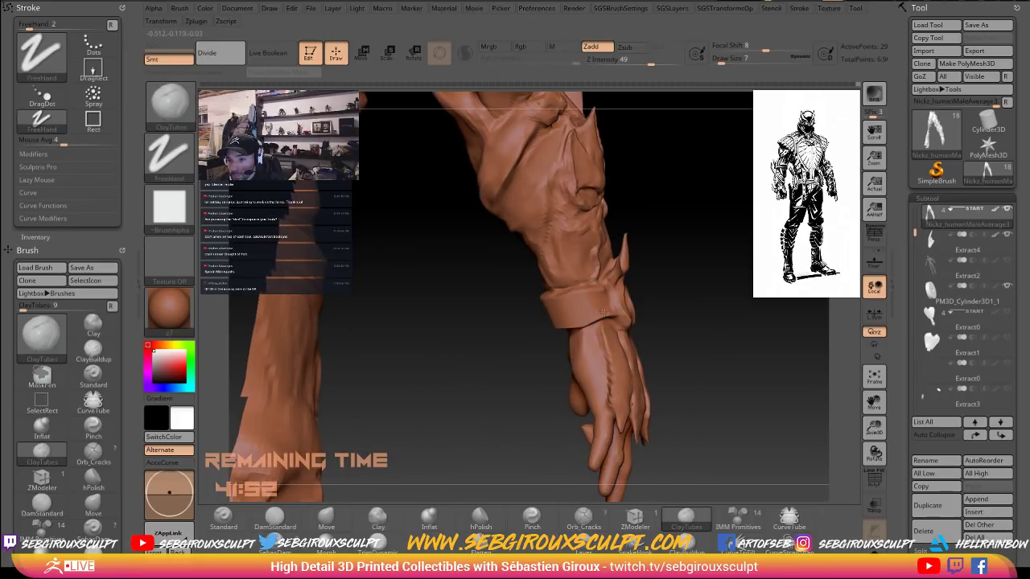
key(space)
drag(605, 312, 602, 312)
ctrl+right_drag(604, 309, 608, 312)
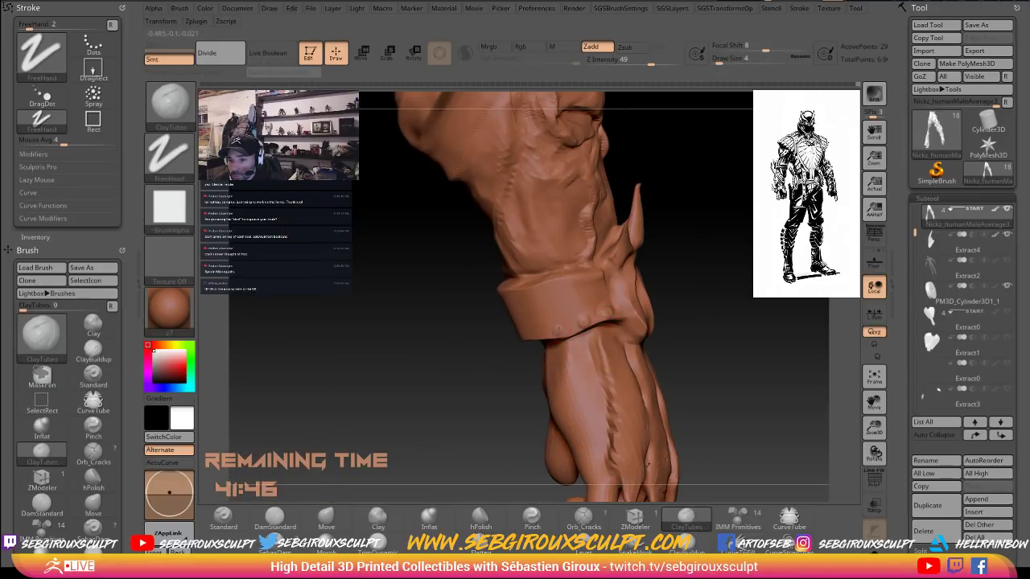
drag(712, 303, 779, 309)
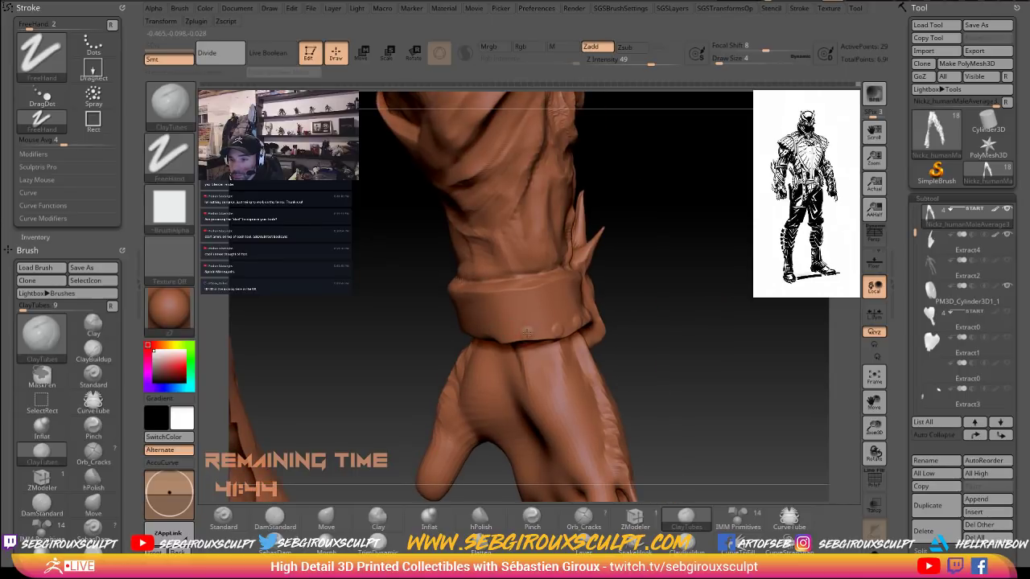
mouse_move(681, 316)
alt+mouse_down()
mouse_move(641, 292)
mouse_move(598, 295)
mouse_move(615, 296)
mouse_move(643, 323)
mouse_move(571, 317)
alt+mouse_up()
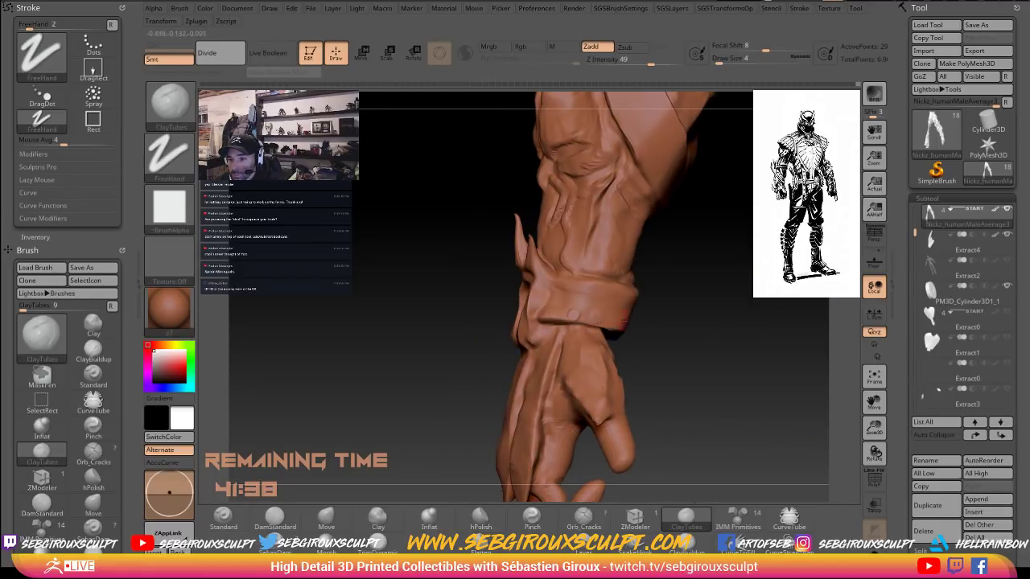
drag(644, 324, 464, 214)
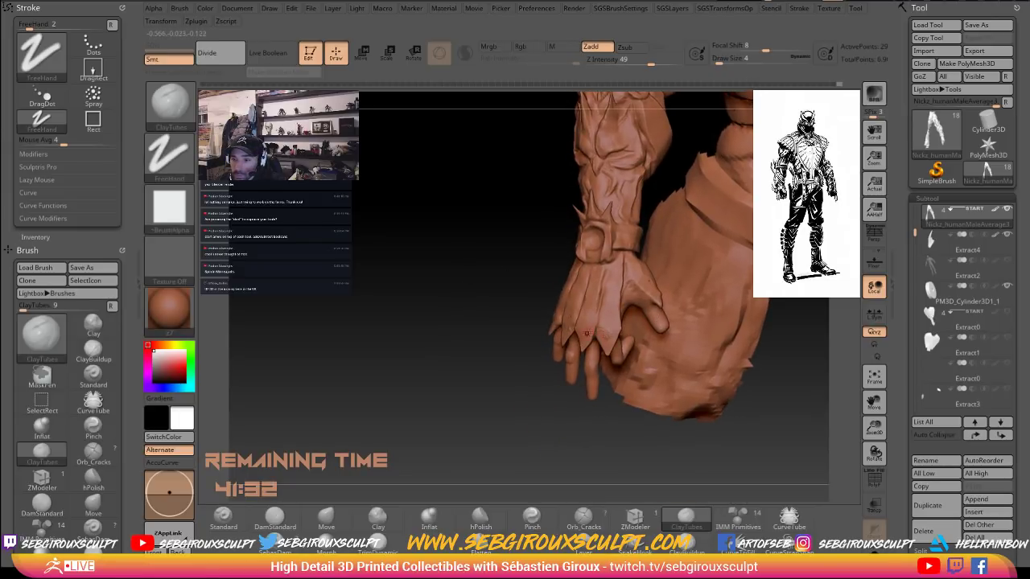
Adjust the shape of the gloved hand and its flaps with the Move brush at draw sizes 37 and 20.
right_drag(581, 331, 559, 325)
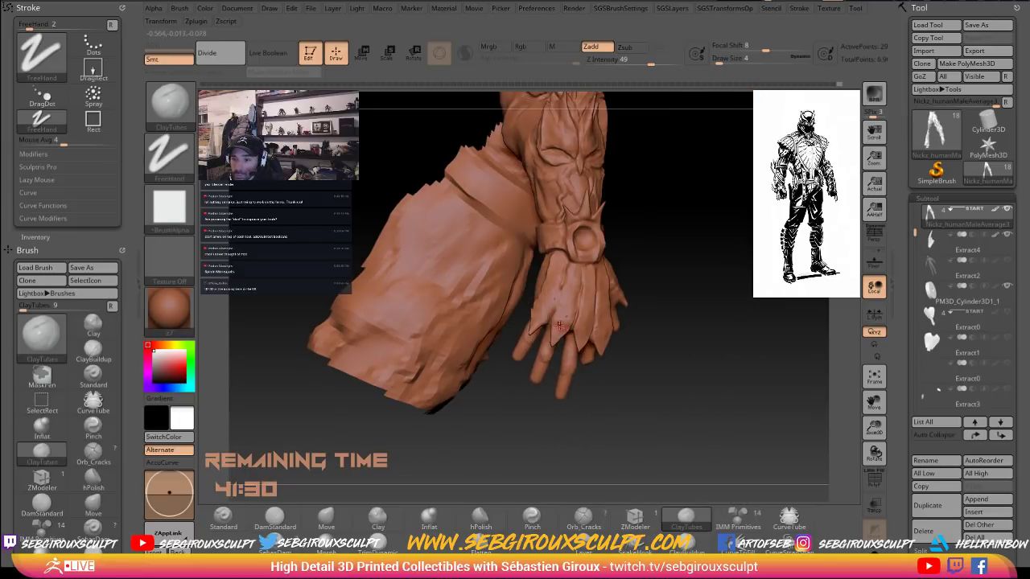
key(f)
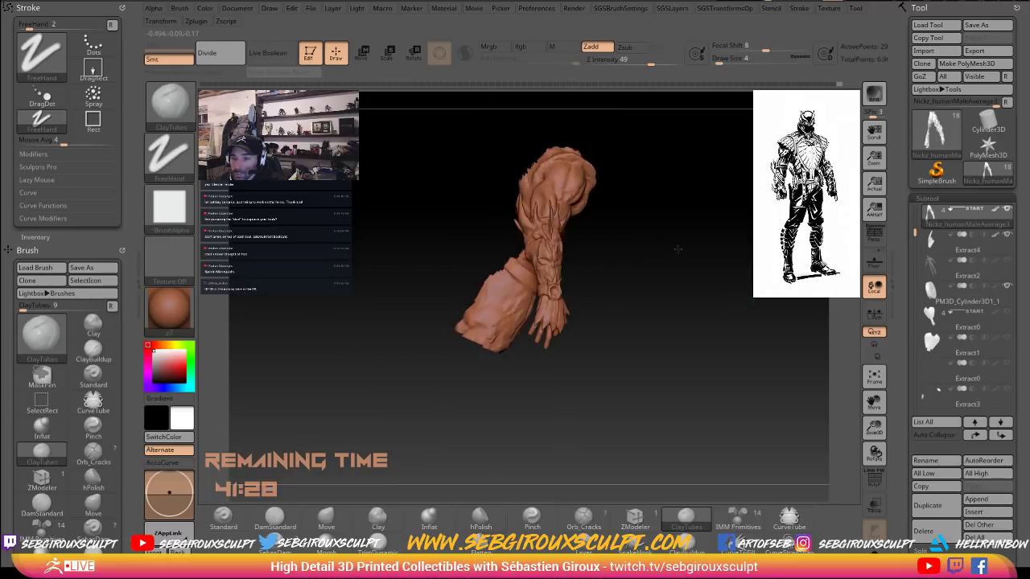
mouse_move(678, 250)
mouse_down()
mouse_move(715, 315)
mouse_move(772, 312)
mouse_move(757, 300)
mouse_move(748, 350)
mouse_up()
key(b)
key(m)
key(v)
key(s)
right_drag(551, 294, 517, 296)
key(s)
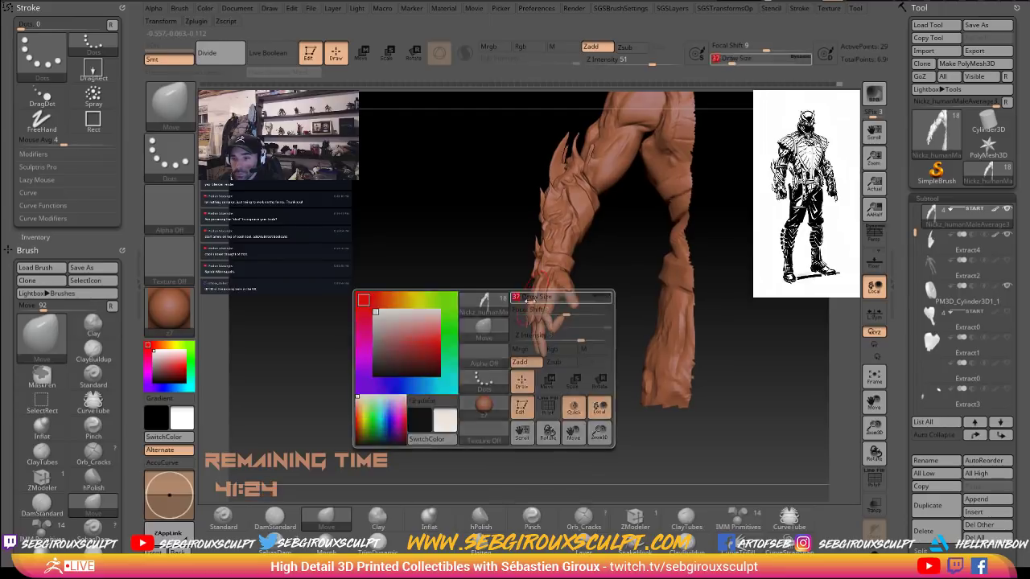
mouse_move(517, 296)
mouse_down()
mouse_move(598, 302)
mouse_move(672, 344)
mouse_move(656, 354)
mouse_move(680, 369)
mouse_move(575, 323)
mouse_move(605, 338)
mouse_move(600, 383)
mouse_up()
mouse_move(532, 309)
right_down()
mouse_move(518, 309)
mouse_move(527, 302)
right_up()
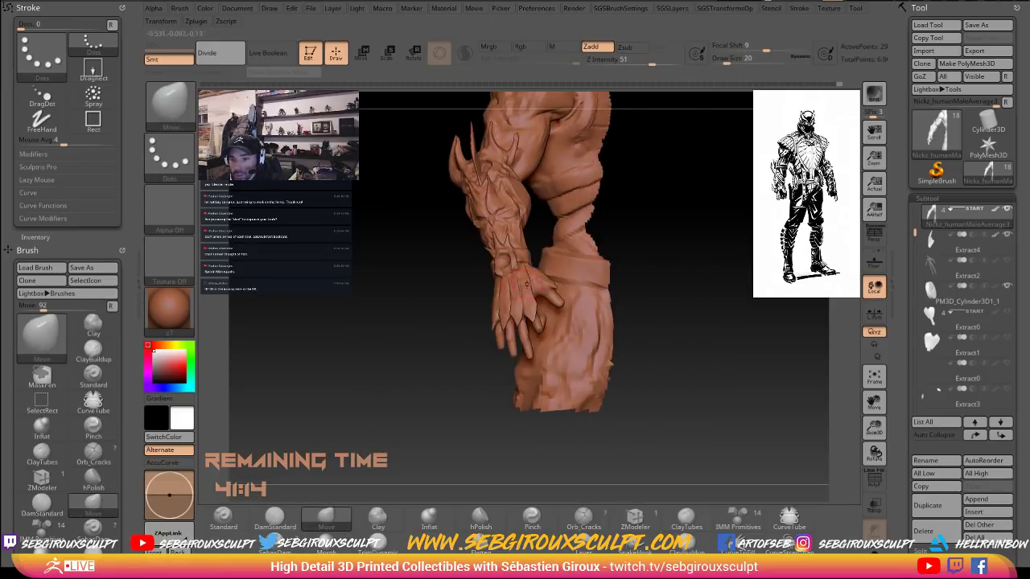
Mask the pointed flap nearest the thumb on the back of the hand and invert the mask.
ctrl+drag(523, 277, 525, 284)
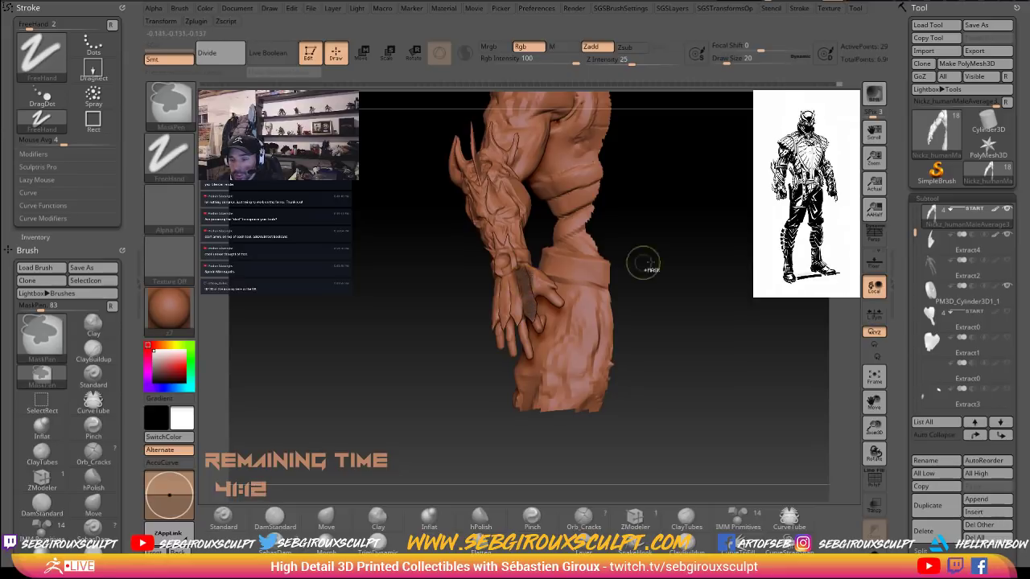
ctrl+click(712, 256)
drag(717, 270, 724, 291)
alt+drag(724, 292, 721, 318)
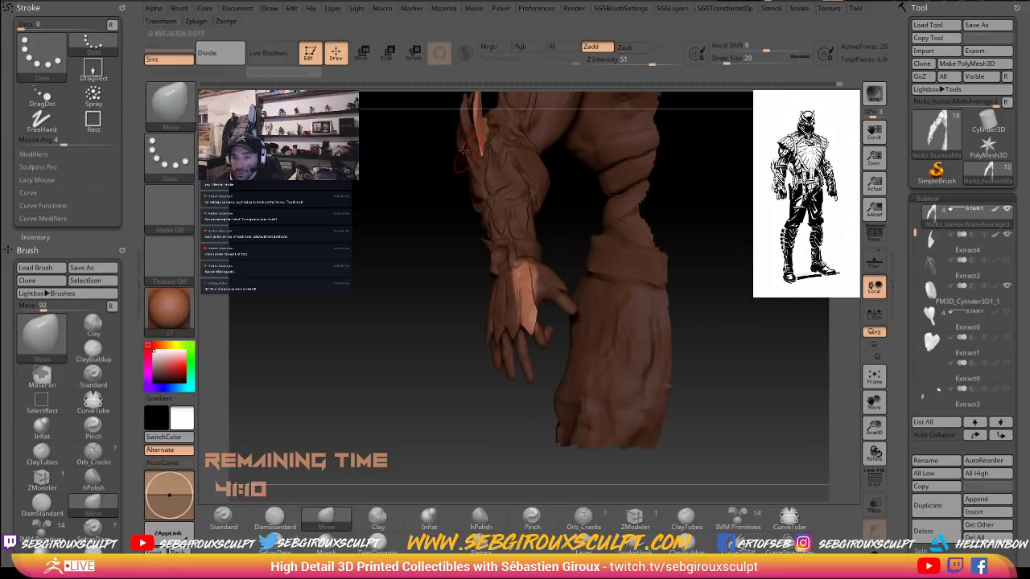
Rotate the unmasked flap nearest the thumb with a Transpose line laid along its length.
click(414, 55)
click(439, 53)
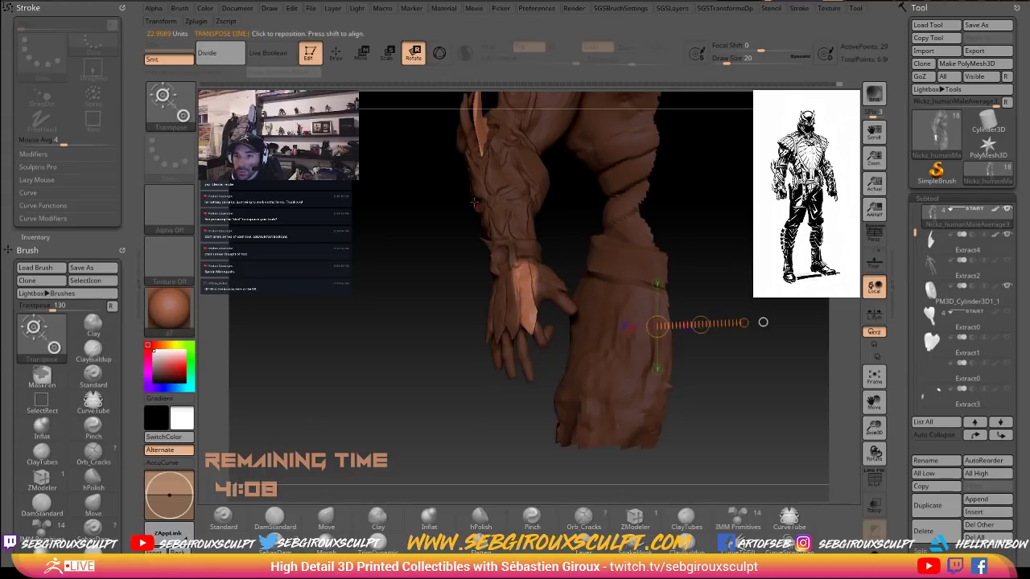
drag(521, 269, 527, 316)
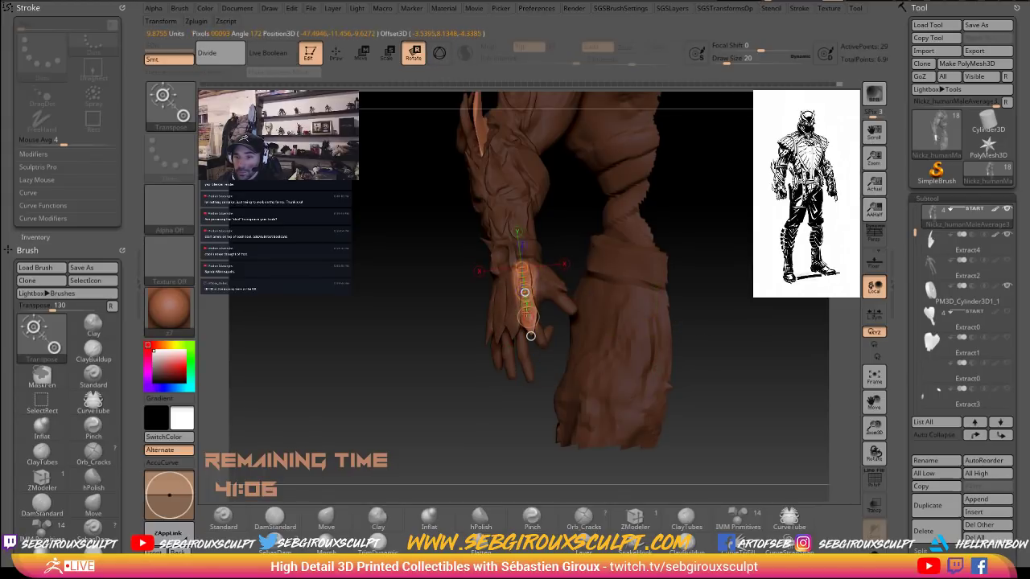
mouse_move(437, 249)
mouse_down()
mouse_move(379, 247)
mouse_move(466, 292)
mouse_up()
Reshape the unmasked flap with the Move brush at draw size 31 and clear the mask.
key(q)
key(space)
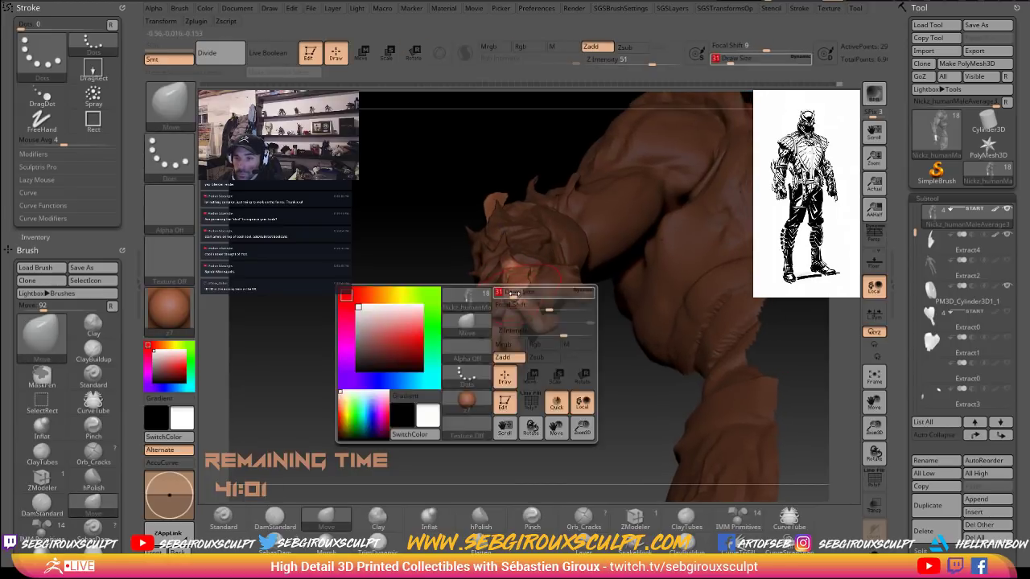
drag(413, 315, 346, 339)
ctrl+drag(362, 337, 386, 354)
Adjust the thumb side of the gloved hand with the Move brush at draw size 17.
key(bracketleft)
key(bracketleft)
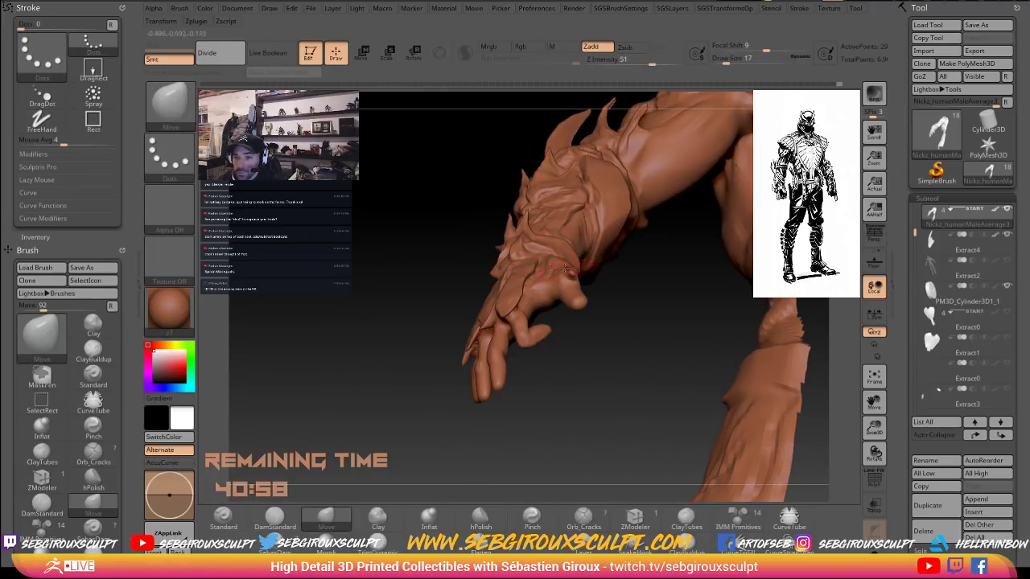
drag(628, 338, 555, 333)
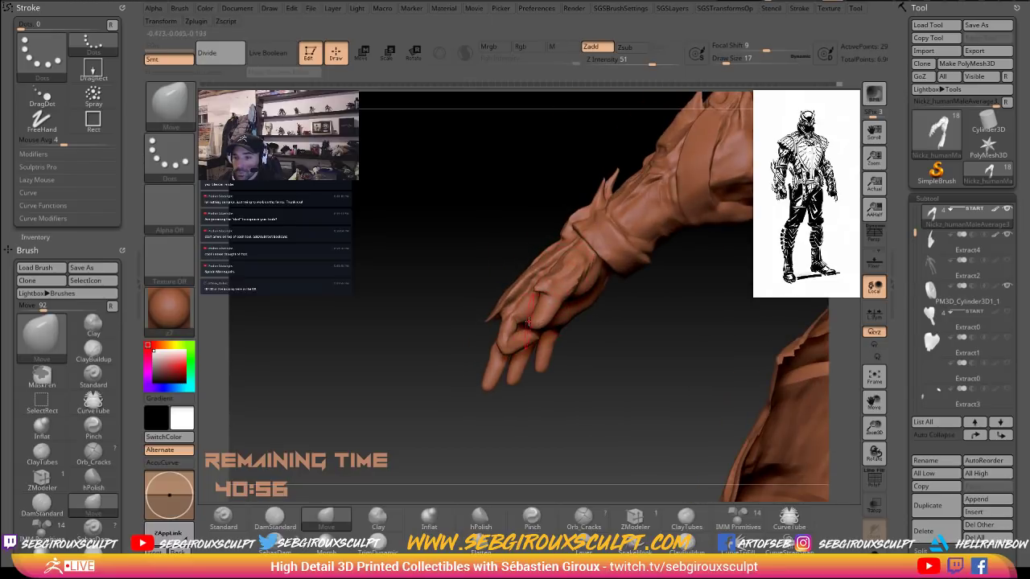
right_drag(601, 334, 570, 308)
drag(589, 320, 561, 289)
mouse_move(681, 340)
alt+mouse_down()
mouse_move(655, 303)
mouse_move(630, 324)
mouse_move(608, 311)
alt+mouse_up()
Turn on AccuCurve for the Move brush and shape a pointed flap over the thumb at draw size 13.
key(space)
click(564, 300)
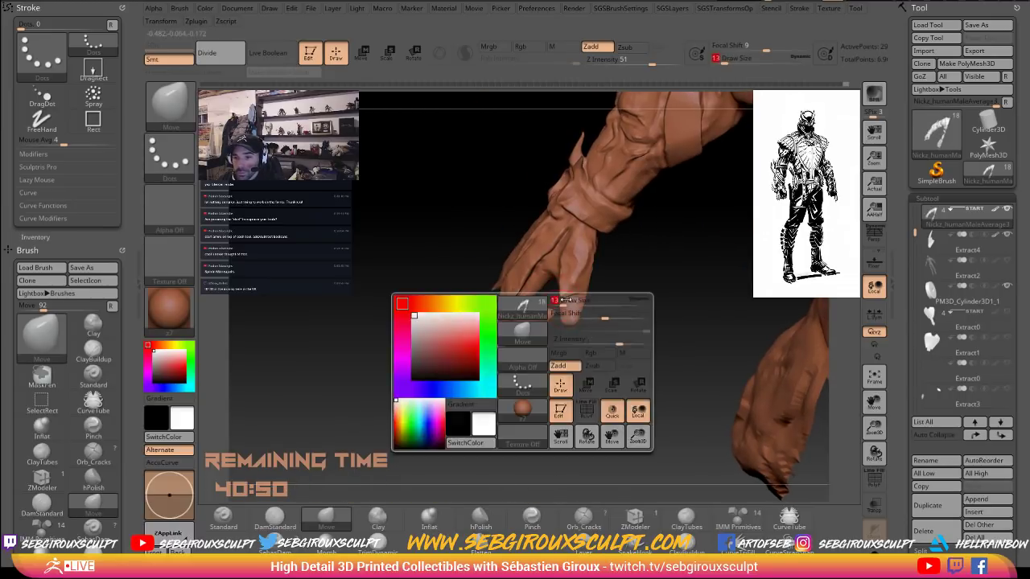
key(a)
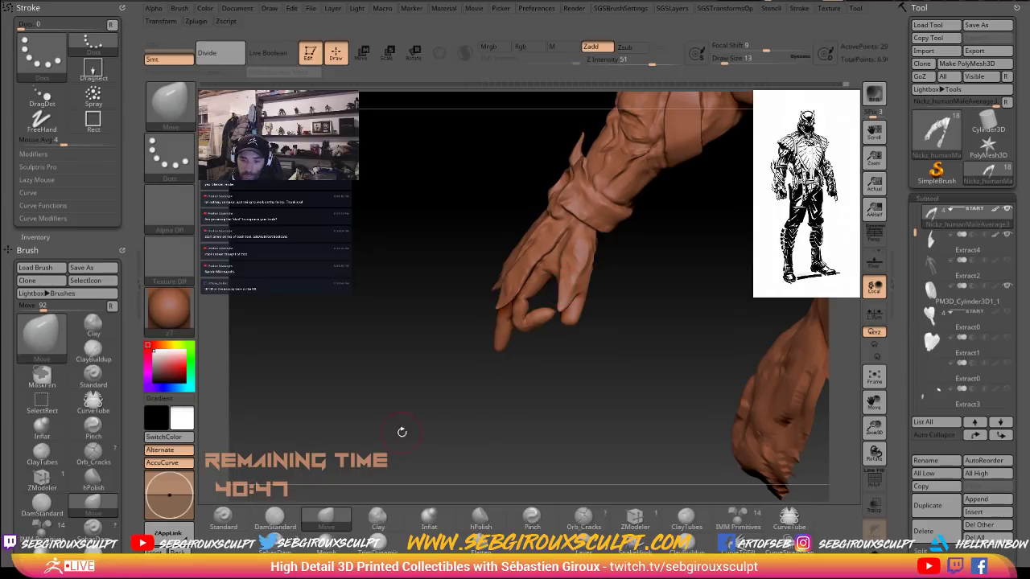
drag(442, 334, 473, 310)
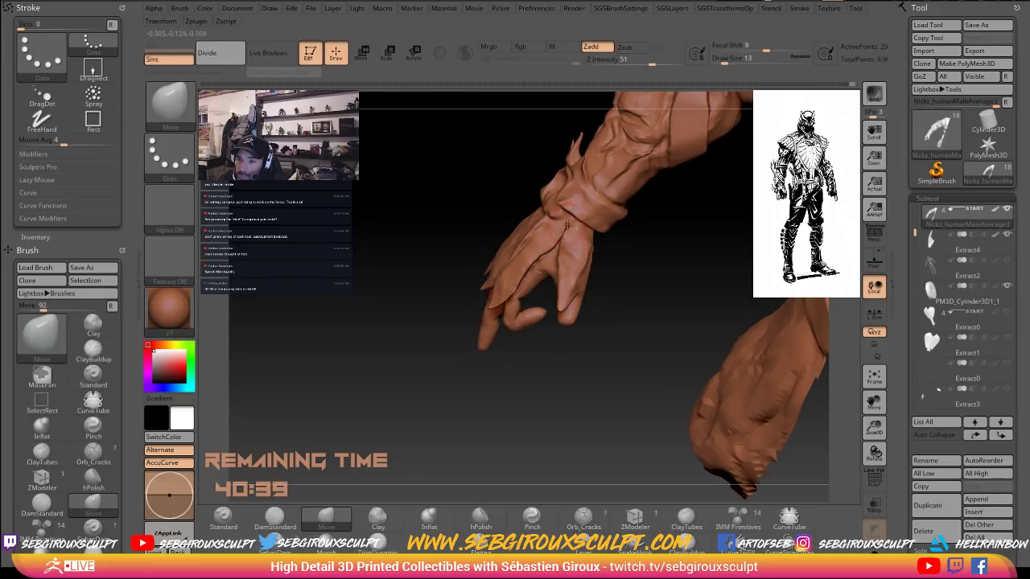
drag(611, 300, 562, 312)
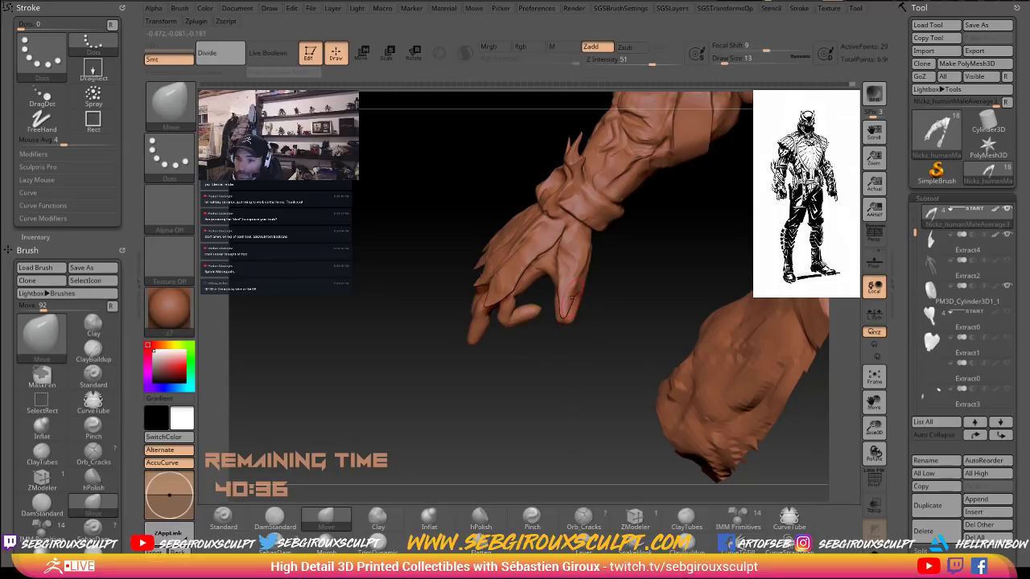
drag(539, 378, 524, 377)
Refine the edges and tip of the thumb flap with the Move brush at draw size 8.
key(space)
click(523, 377)
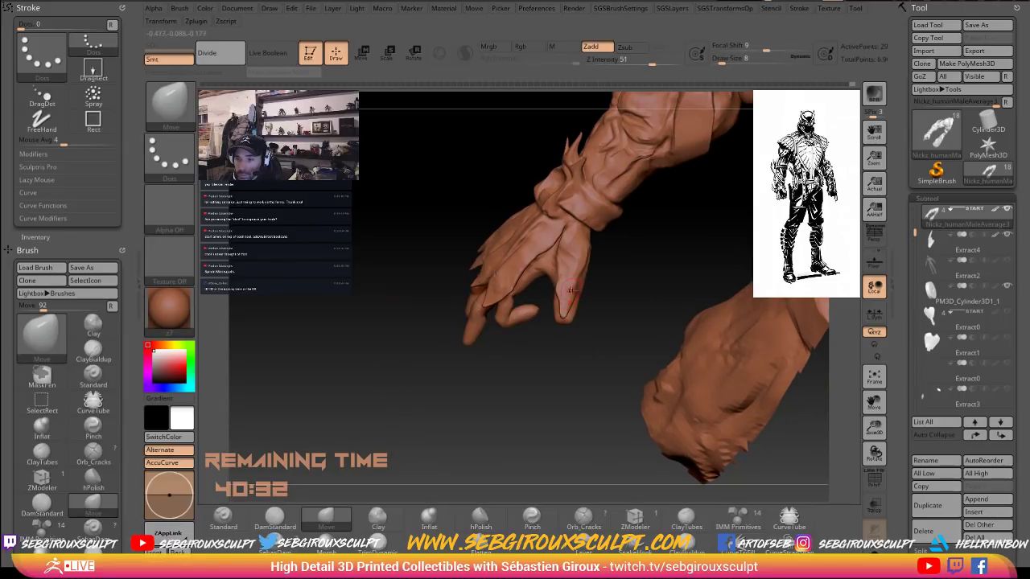
drag(593, 295, 579, 292)
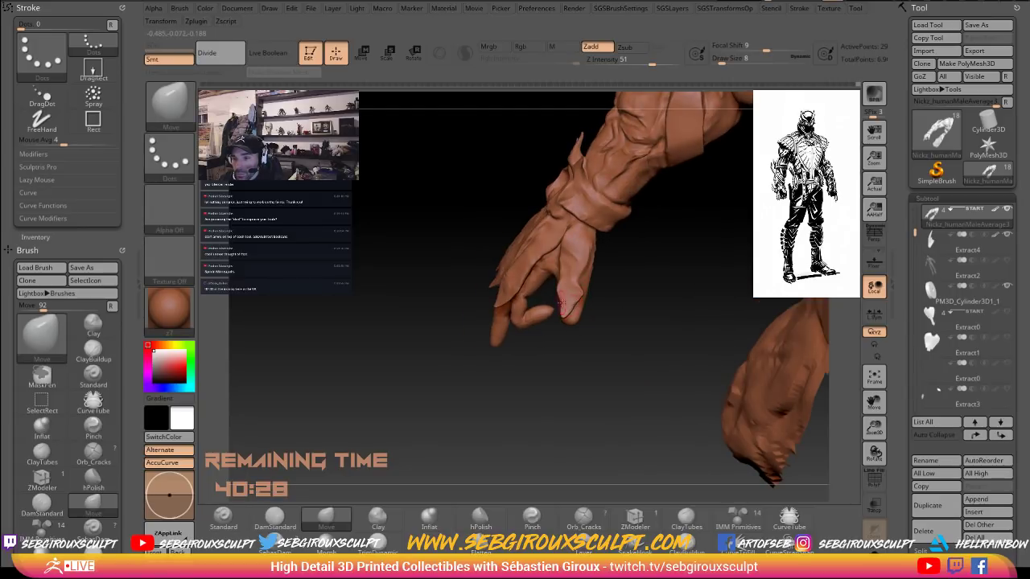
drag(636, 299, 621, 241)
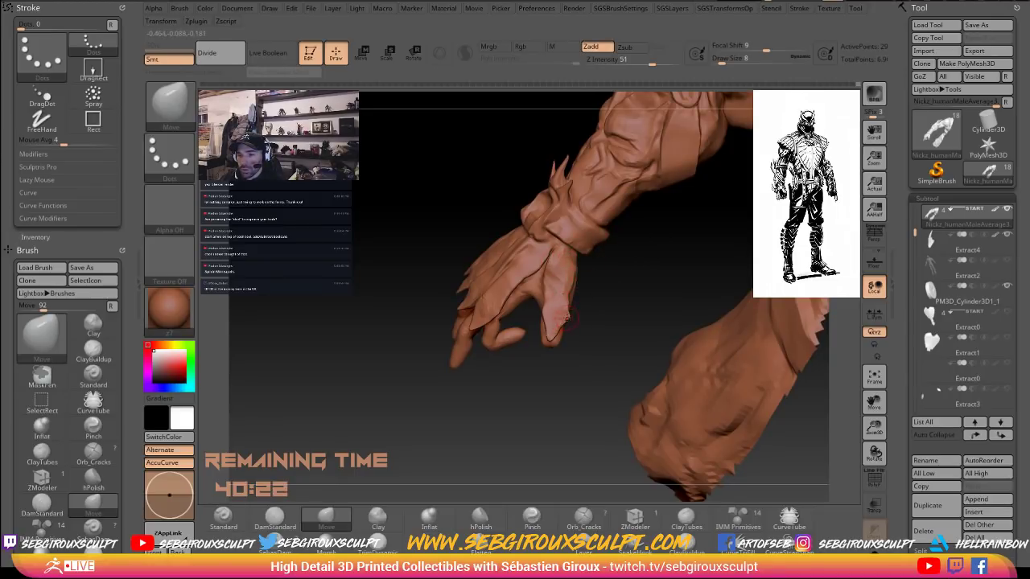
mouse_move(590, 325)
mouse_down()
mouse_move(604, 290)
mouse_move(636, 296)
mouse_move(664, 351)
mouse_move(599, 344)
mouse_up()
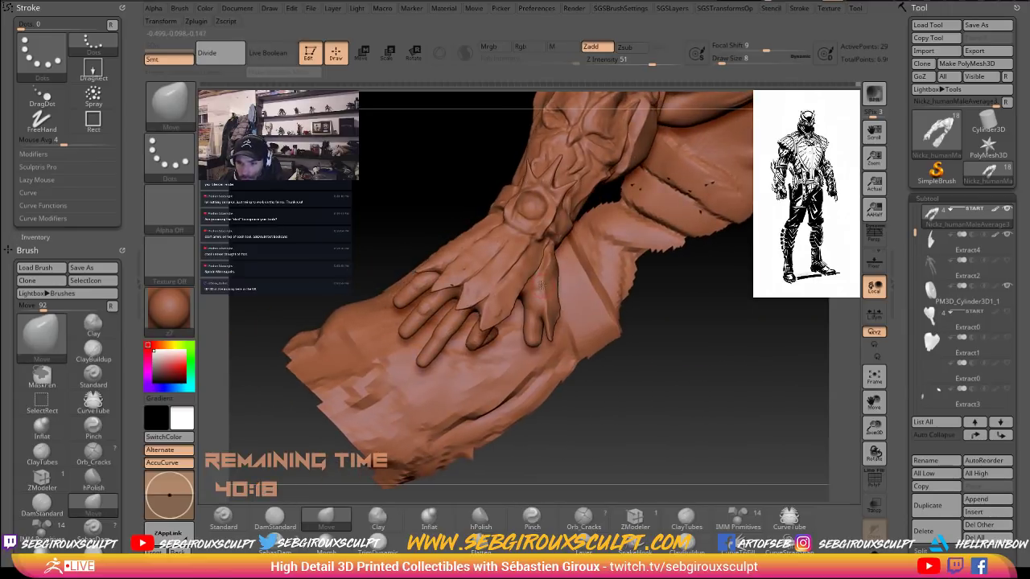
Extend and shape the pointed thumb flap with the Move brush at draw size 11.
key(space)
click(546, 284)
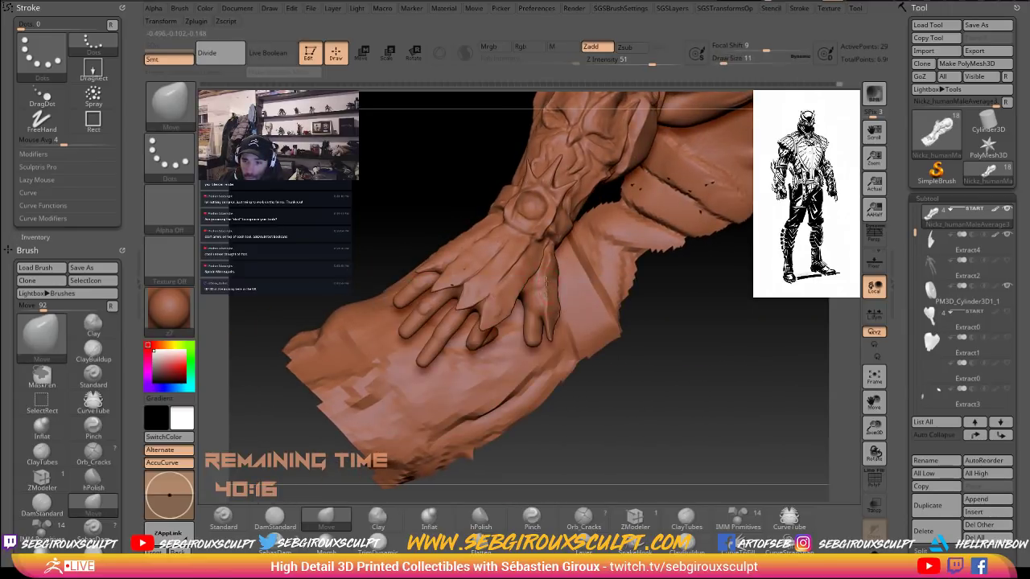
drag(658, 366, 585, 355)
drag(559, 320, 561, 316)
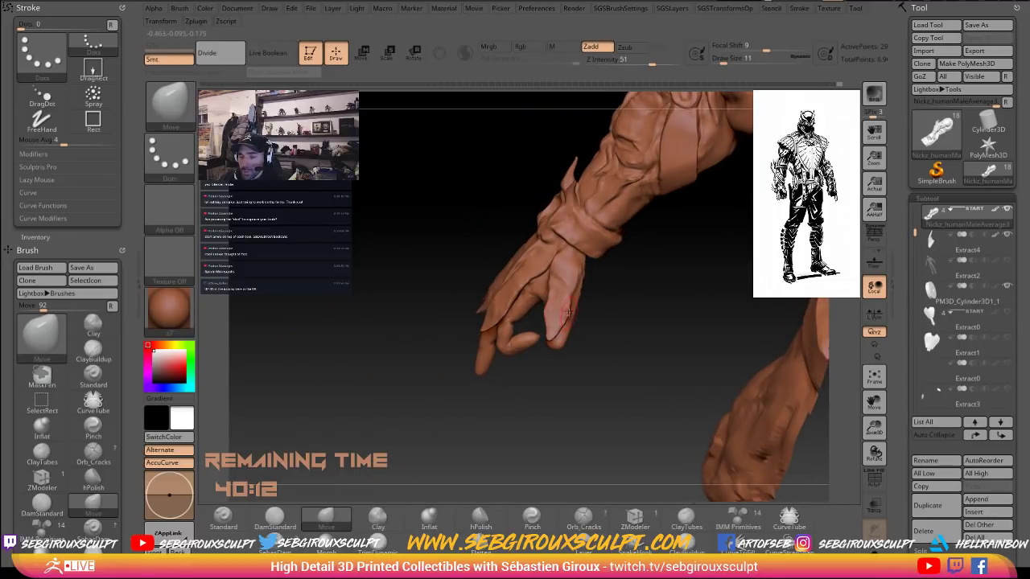
Flatten the surface of the thumb flap with the hPolish brush at draw size 11.
mouse_move(622, 331)
mouse_down()
mouse_move(584, 339)
mouse_move(568, 317)
mouse_move(581, 290)
mouse_move(476, 411)
mouse_up()
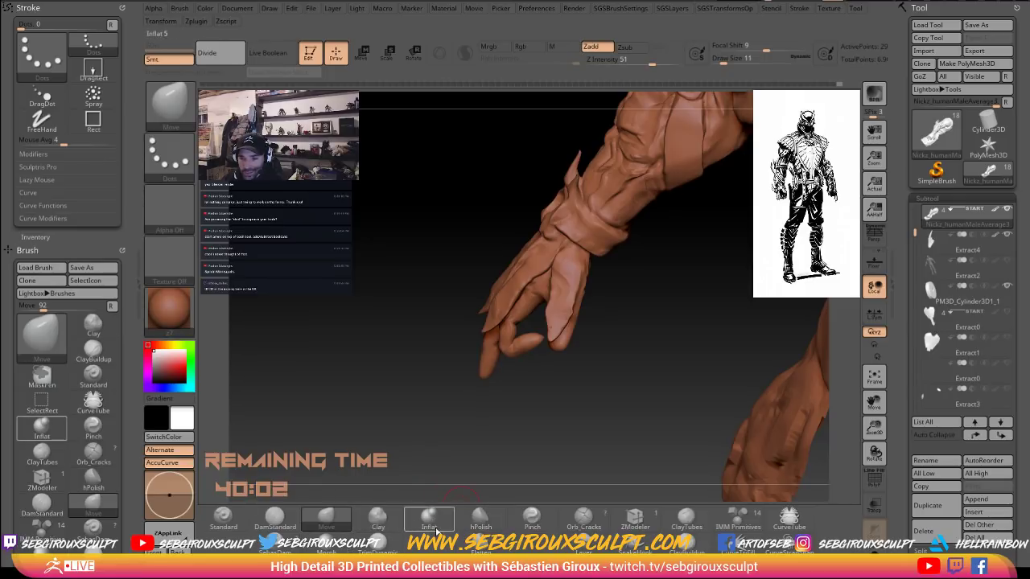
click(477, 519)
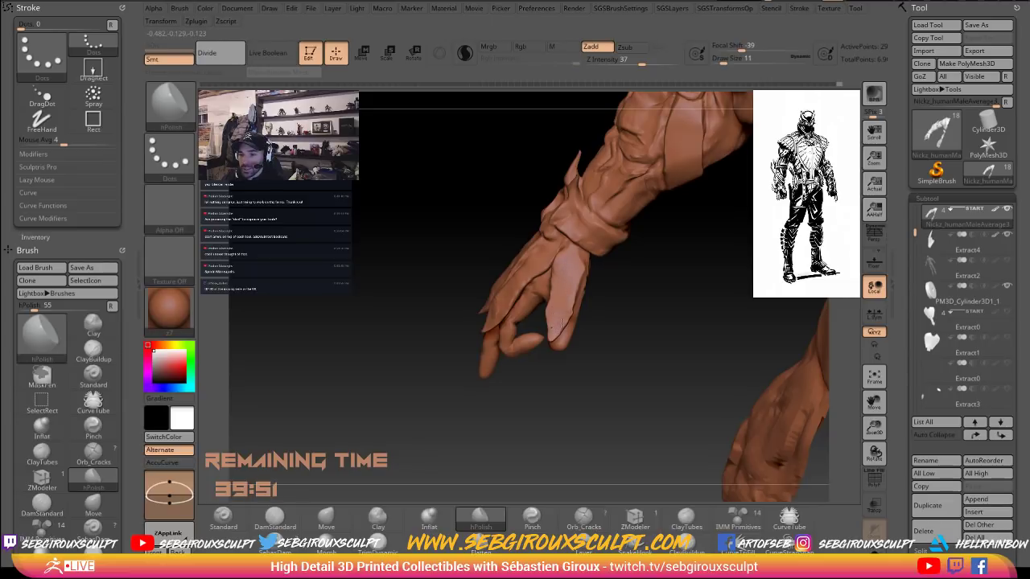
mouse_move(607, 351)
mouse_down()
mouse_move(632, 365)
mouse_move(655, 355)
mouse_move(735, 380)
mouse_move(708, 434)
mouse_up()
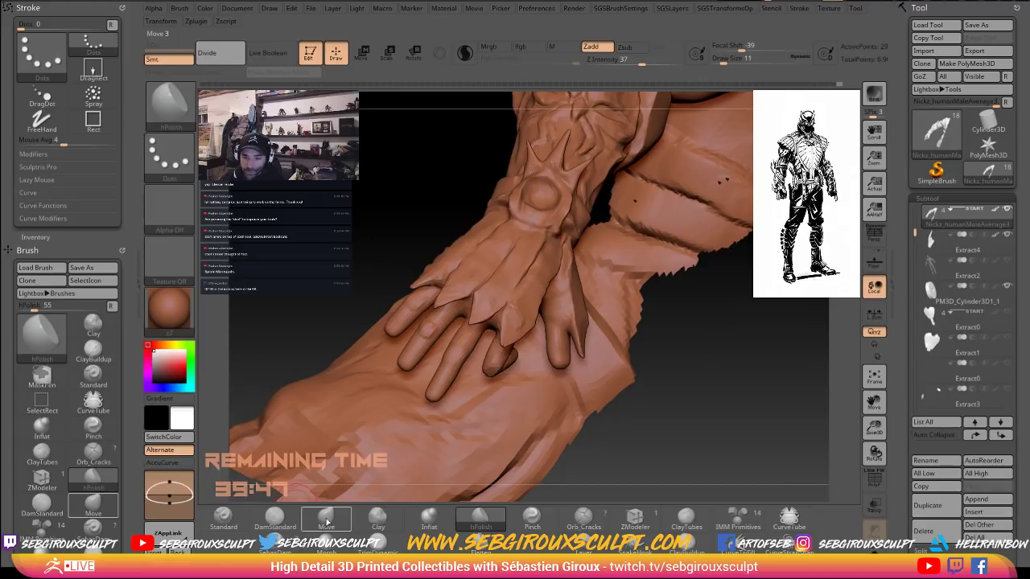
Carve a crease into the thumb flap with the DamStandard brush at draw size 9.
click(332, 521)
click(274, 519)
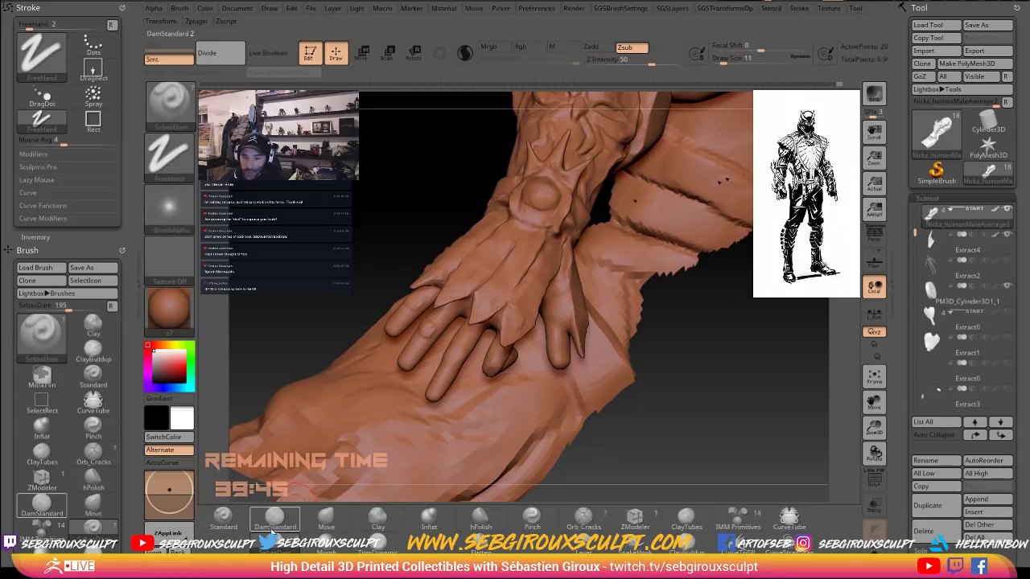
right_drag(564, 287, 554, 283)
key(space)
drag(566, 280, 568, 319)
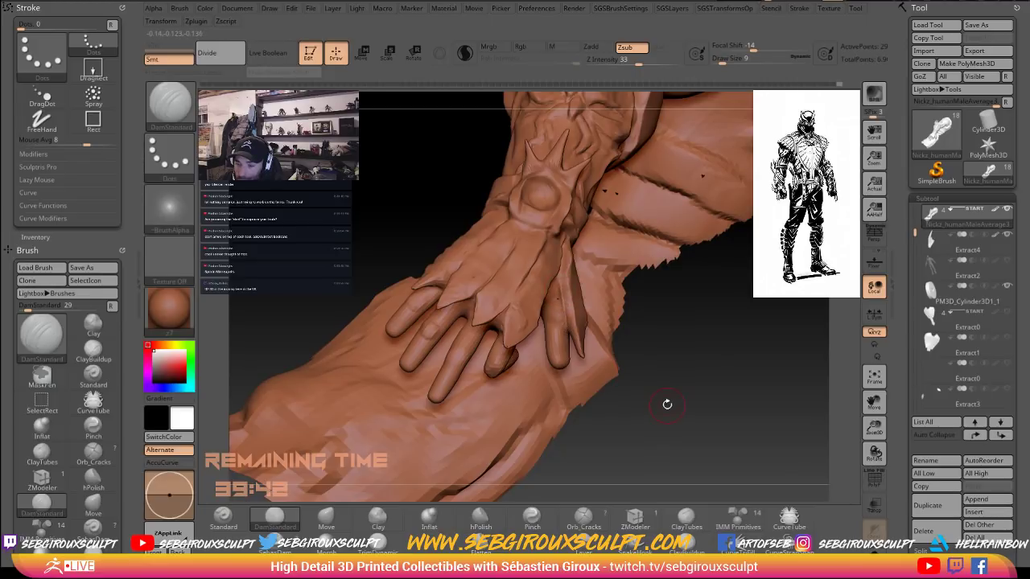
Smooth the thumb flap and build up its surface with the ClayTubes brush at draw size 9.
drag(667, 405, 547, 338)
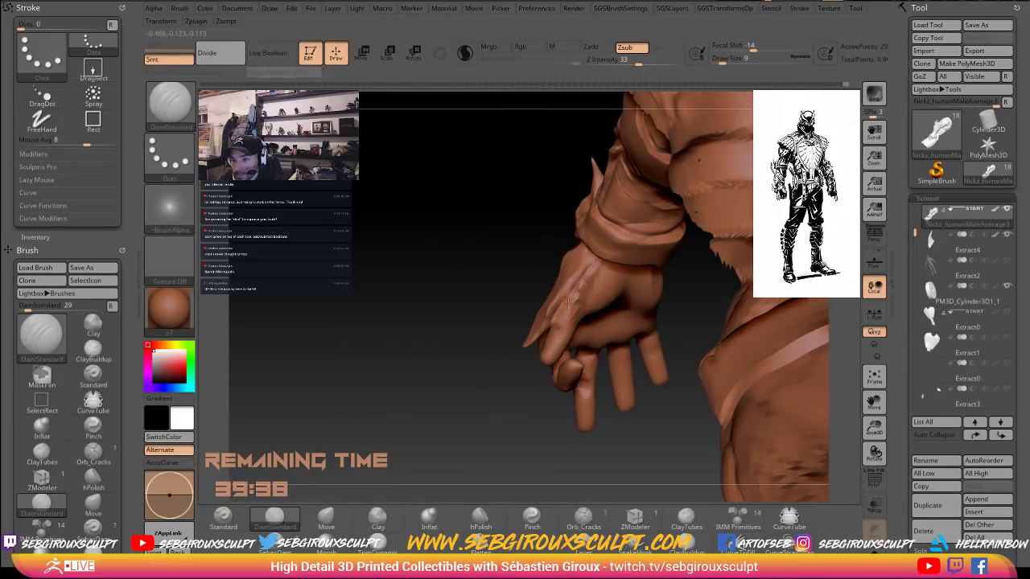
key(shift)
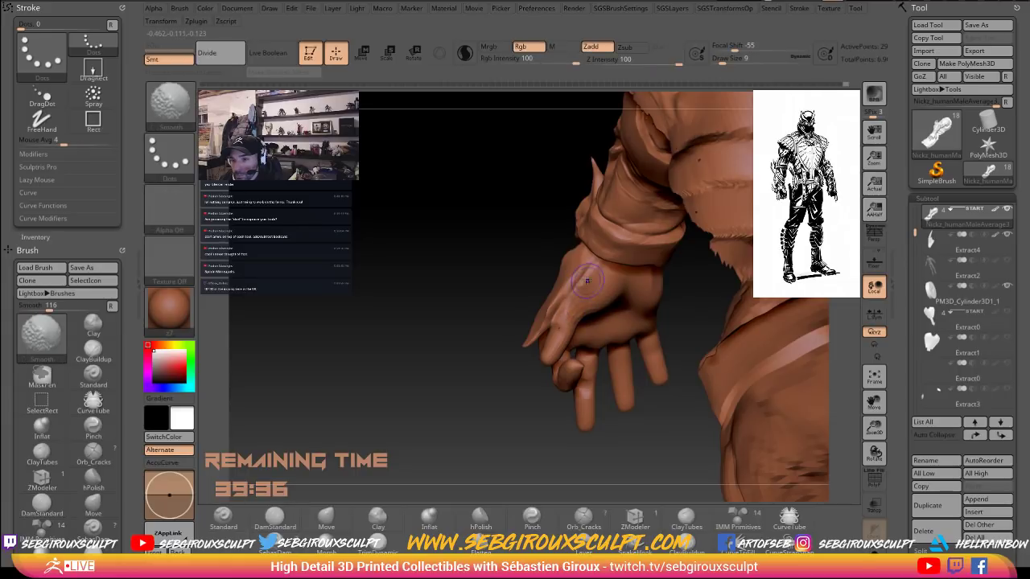
key(b)
key(c)
key(t)
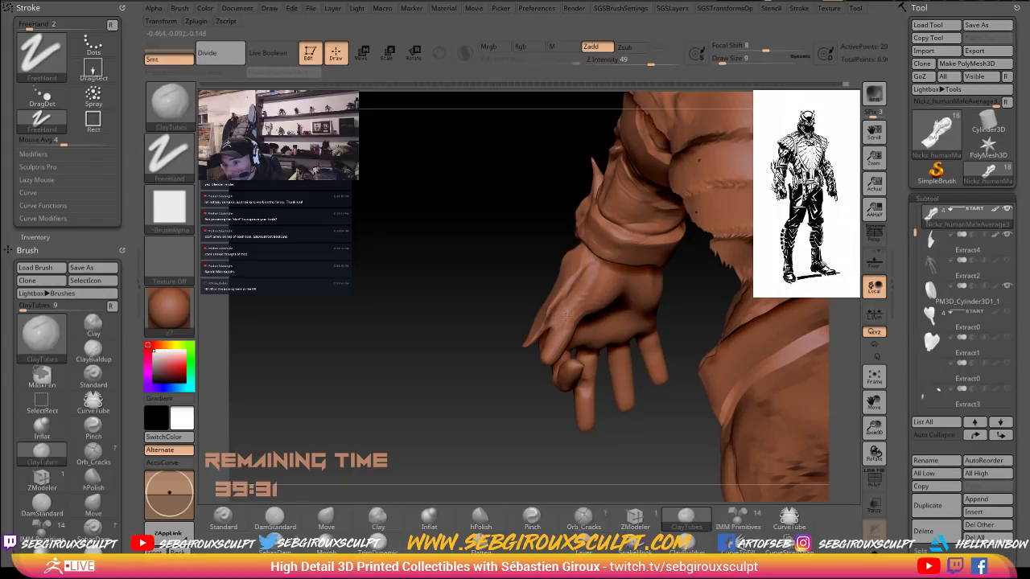
drag(483, 351, 561, 311)
Adjust the outline of the thumb flap with the Move brush.
key(b)
key(m)
key(v)
key(space)
drag(617, 356, 598, 356)
drag(603, 291, 584, 302)
Add clay where the thumb flap meets the wristband with the ClayTubes brush at draw size 6, and smooth it.
key(b)
key(c)
key(t)
key(space)
drag(581, 265, 570, 264)
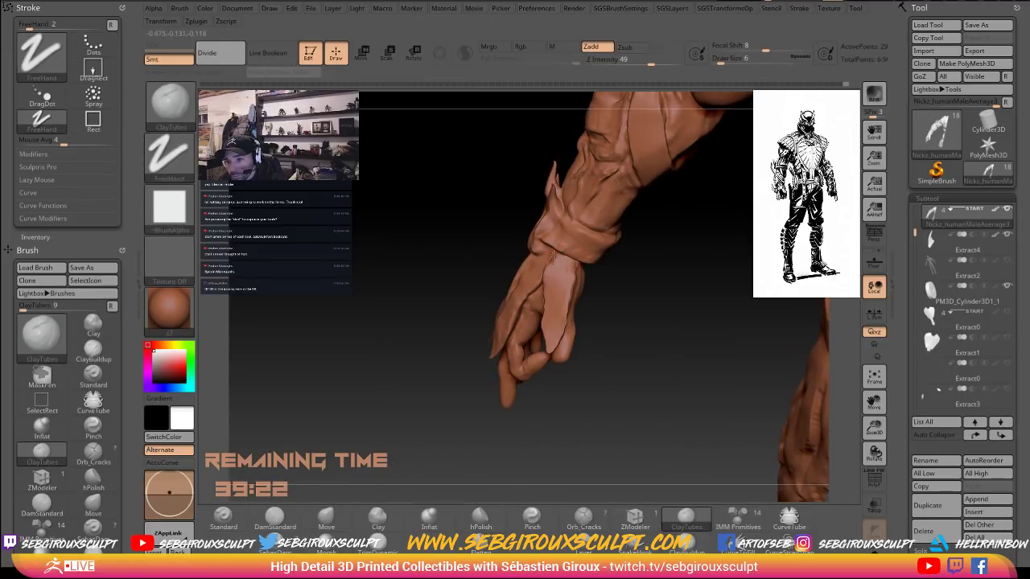
key(shift)
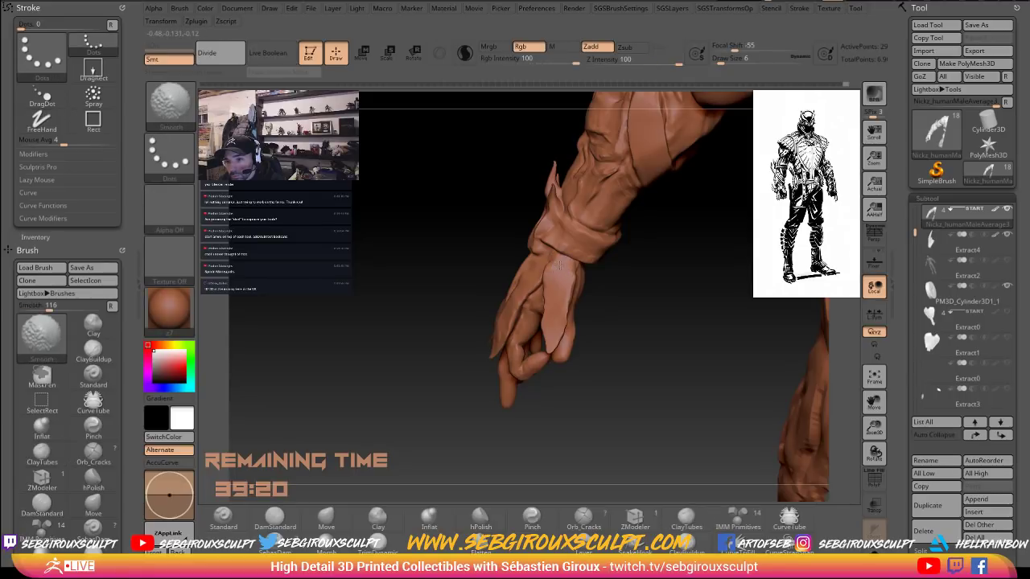
mouse_move(655, 311)
alt+mouse_down()
mouse_move(600, 322)
mouse_move(628, 304)
mouse_move(658, 369)
mouse_move(648, 359)
mouse_move(523, 383)
alt+mouse_up()
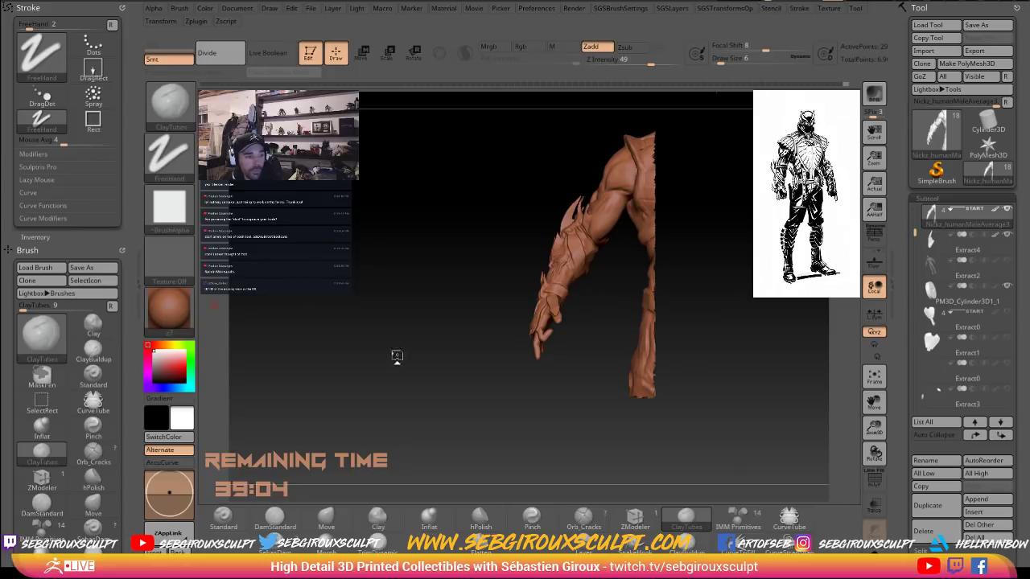
Ready the Move brush at draw size 17 for the wristband ornament and save the project.
mouse_move(397, 357)
mouse_down()
mouse_move(410, 363)
mouse_move(481, 285)
mouse_move(528, 272)
mouse_move(578, 277)
mouse_up()
key(space)
key(b)
key(m)
key(v)
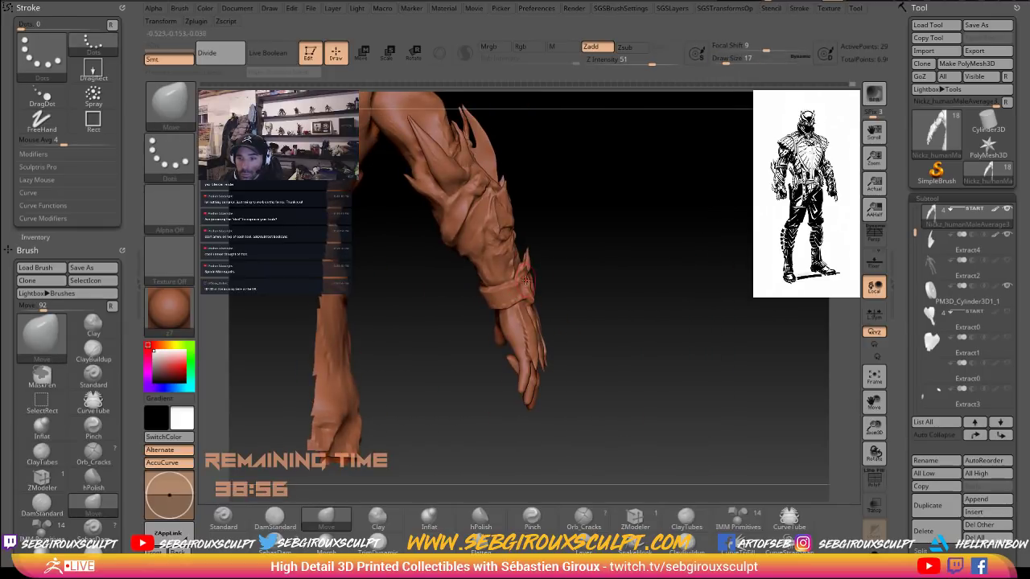
key(ctrl+s)
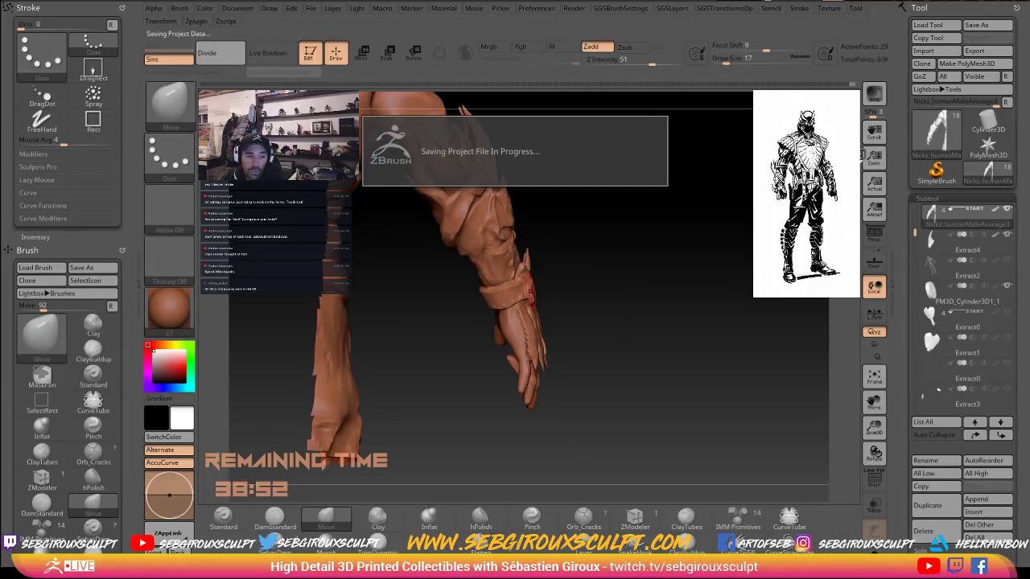
Reshape the spikes on the wristband ornament with the Move brush at draw size 11.
mouse_move(556, 260)
mouse_down()
mouse_move(567, 325)
mouse_move(582, 291)
mouse_move(607, 295)
mouse_move(593, 312)
mouse_move(475, 298)
mouse_move(506, 292)
mouse_up()
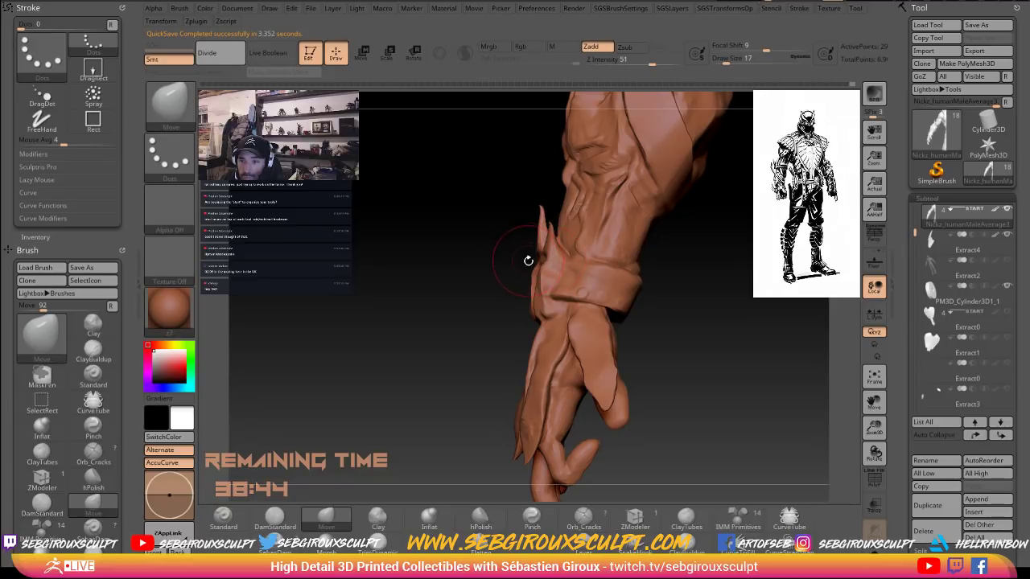
key(space)
drag(555, 260, 531, 257)
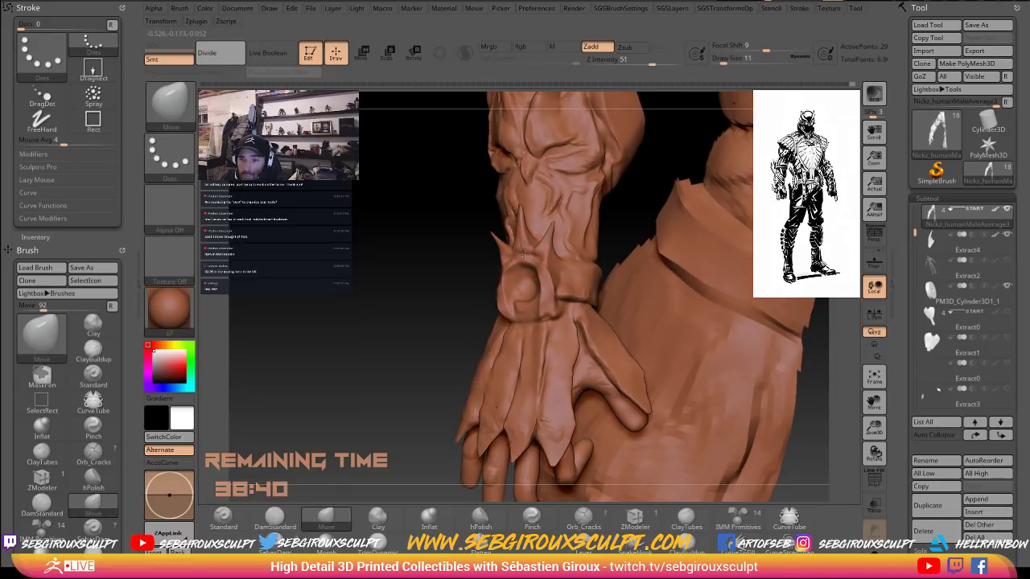
mouse_move(419, 273)
mouse_down()
mouse_move(532, 257)
mouse_move(520, 258)
mouse_up()
mouse_move(584, 257)
mouse_down()
mouse_move(581, 158)
mouse_move(555, 254)
mouse_move(491, 326)
mouse_up()
Adjust the overall form of the wristband's spiked ornament with the Move brush at draw size 16.
key(space)
drag(521, 257, 526, 256)
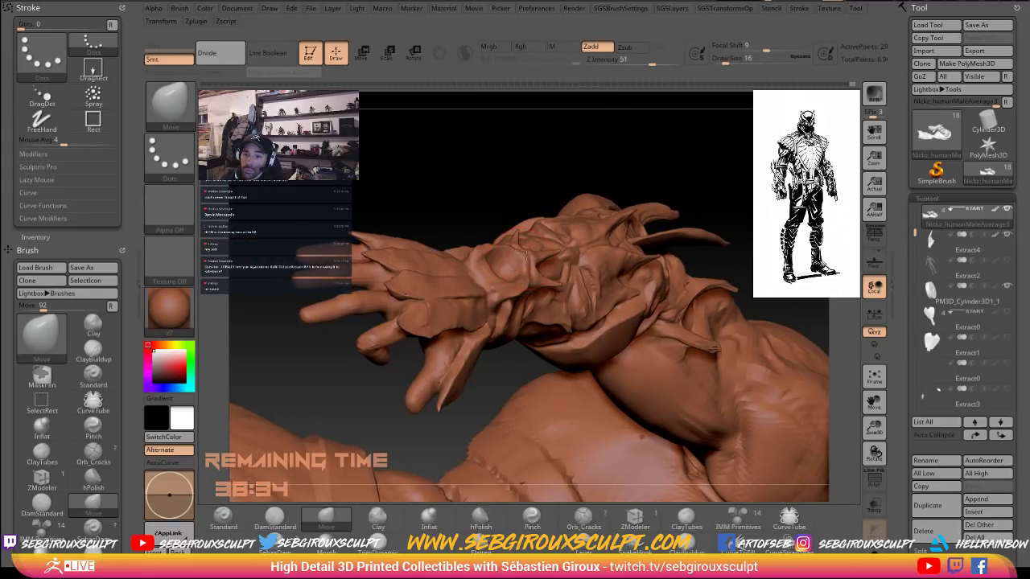
drag(554, 191, 540, 262)
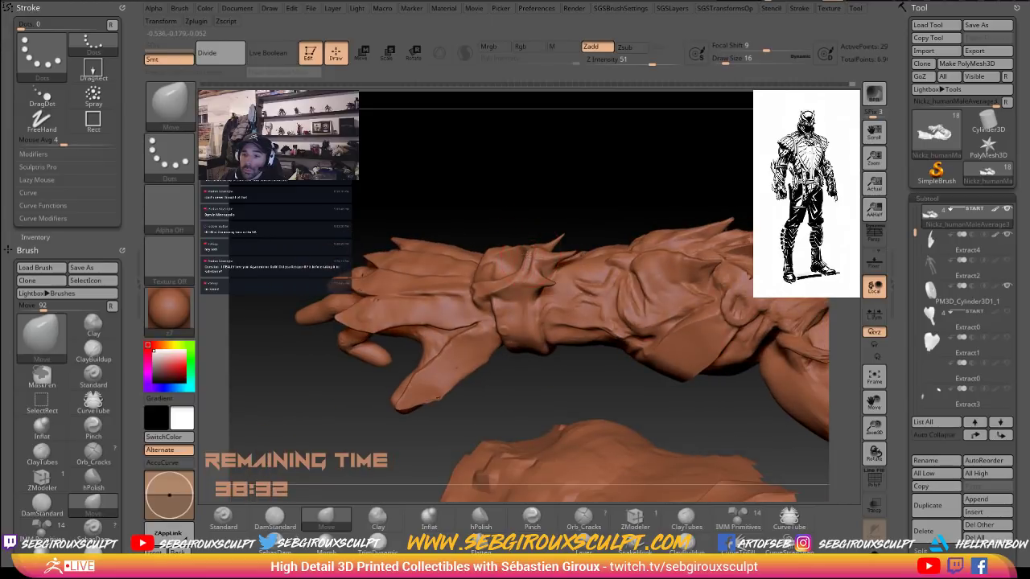
mouse_move(541, 209)
mouse_down()
mouse_move(540, 198)
mouse_move(518, 229)
mouse_up()
Refine the wristband spikes with the Move brush at draw size 7 and focal shift -18.
key(space)
drag(545, 290, 540, 288)
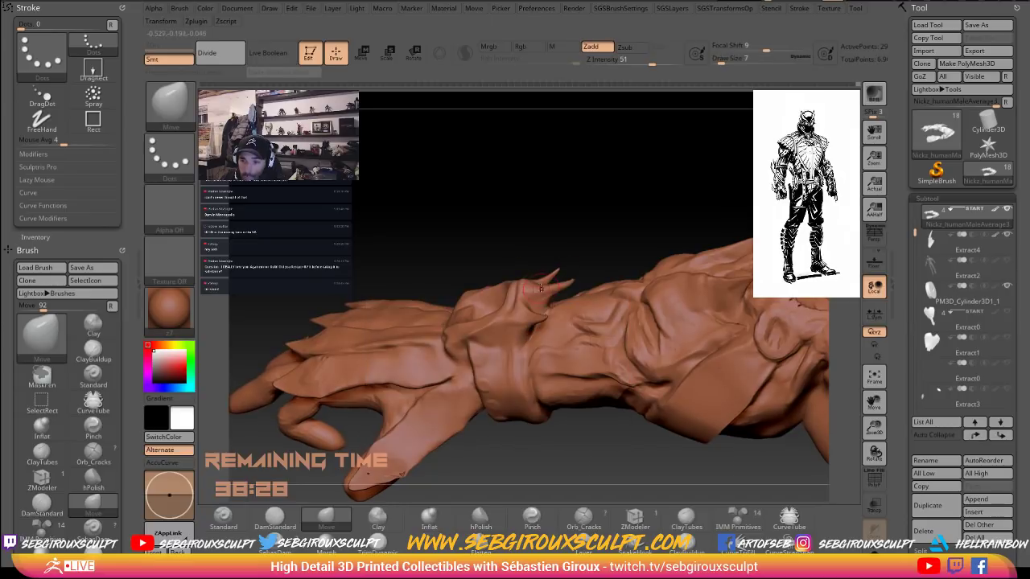
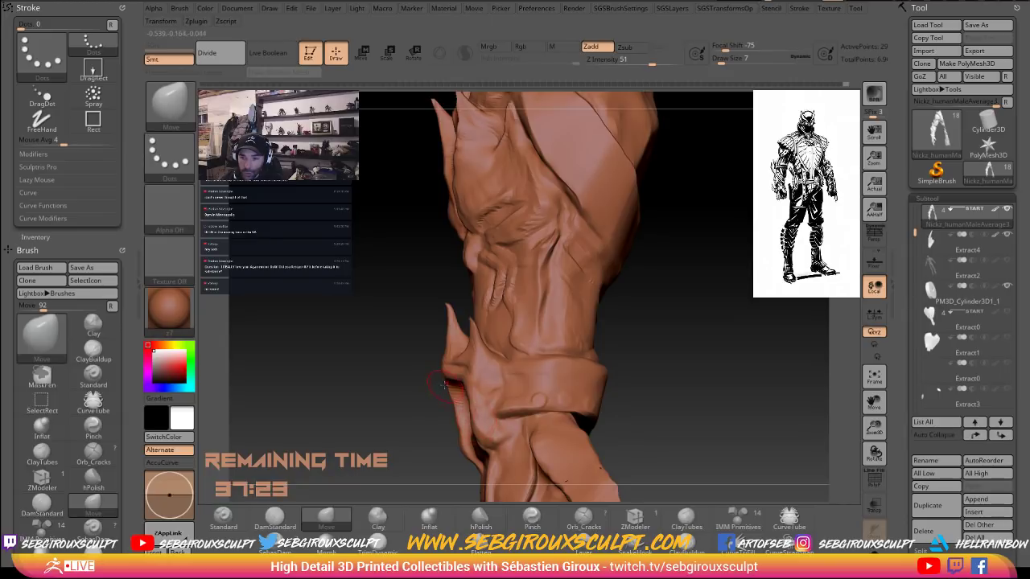
key(space)
drag(436, 380, 471, 394)
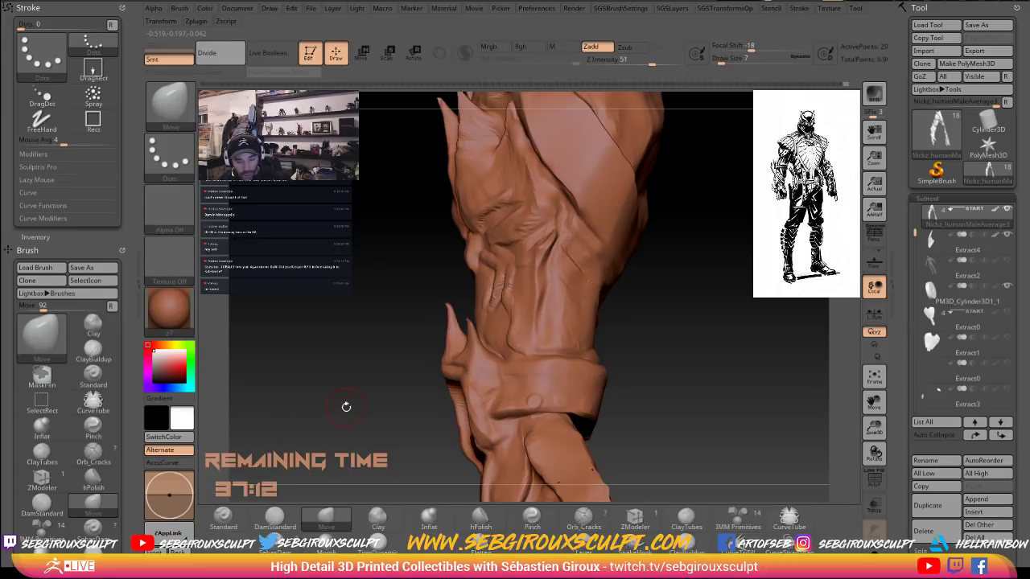
Bend the long wristband spikes away from the forearm with the Move brush at draw sizes 9 and 14.
mouse_move(377, 410)
mouse_down()
mouse_move(402, 381)
mouse_move(488, 388)
mouse_up()
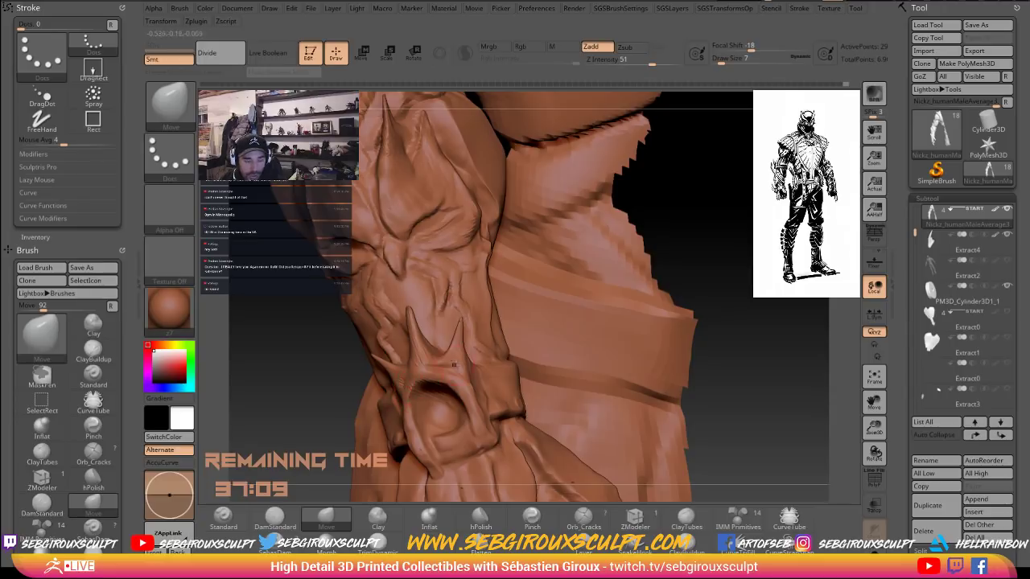
drag(753, 284, 613, 278)
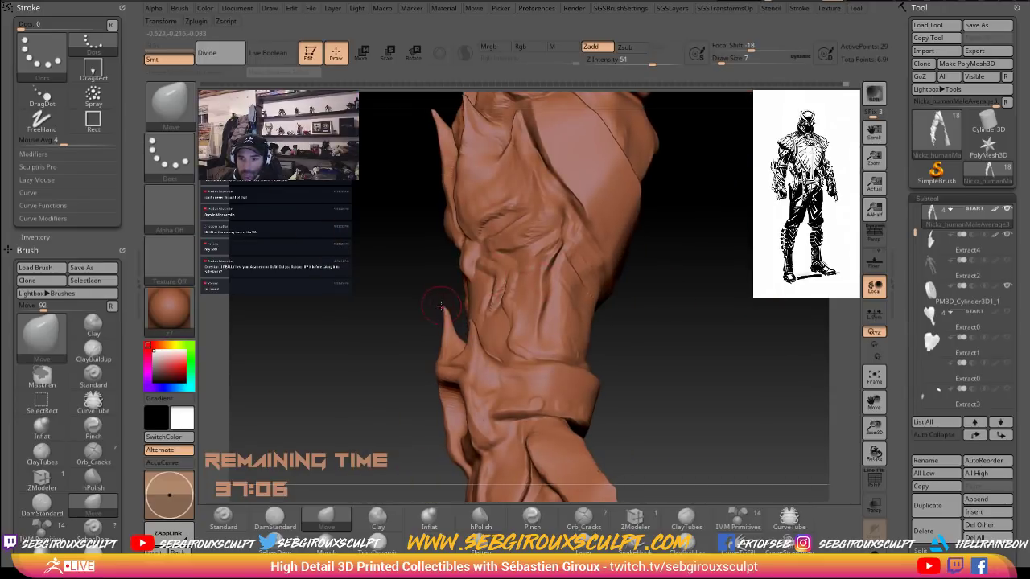
key(space)
drag(446, 309, 448, 310)
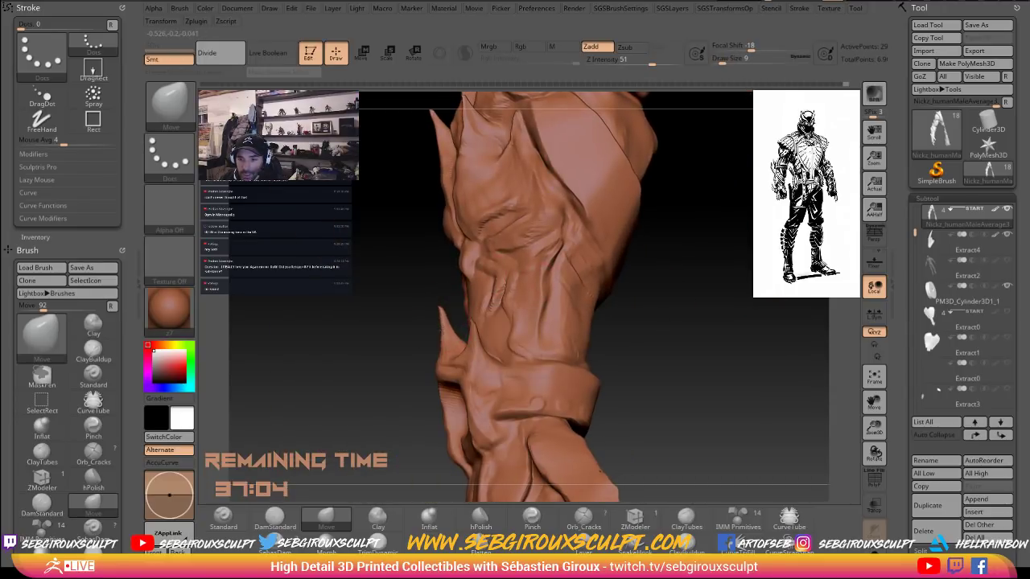
mouse_move(407, 343)
mouse_down()
mouse_move(454, 349)
mouse_move(433, 339)
mouse_up()
key(space)
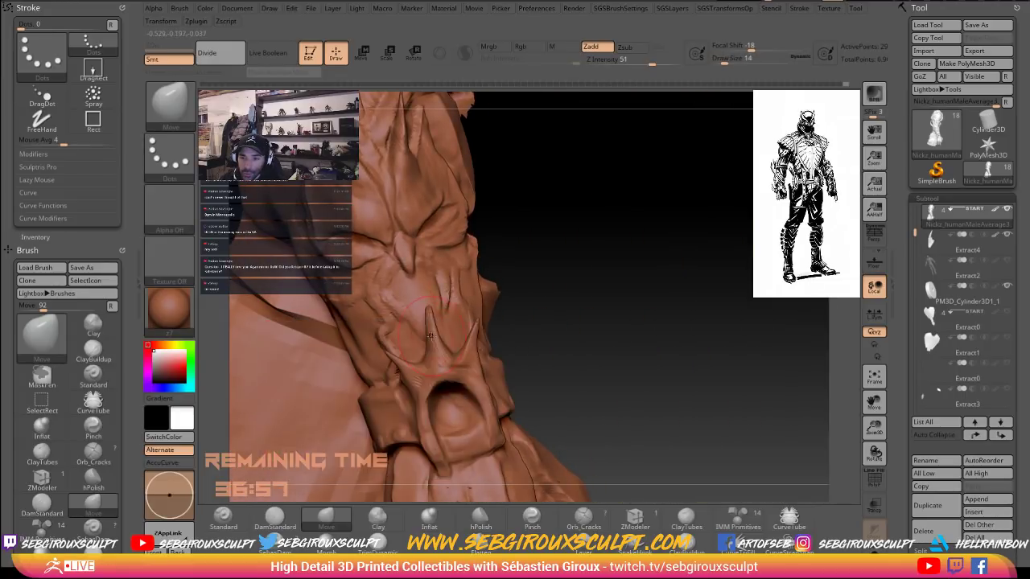
Thicken the long wristband spike with the ClayTubes brush at draw size 6 and smooth its tip.
key(b)
key(c)
key(t)
right_drag(428, 351, 434, 353)
key(space)
drag(435, 352, 433, 353)
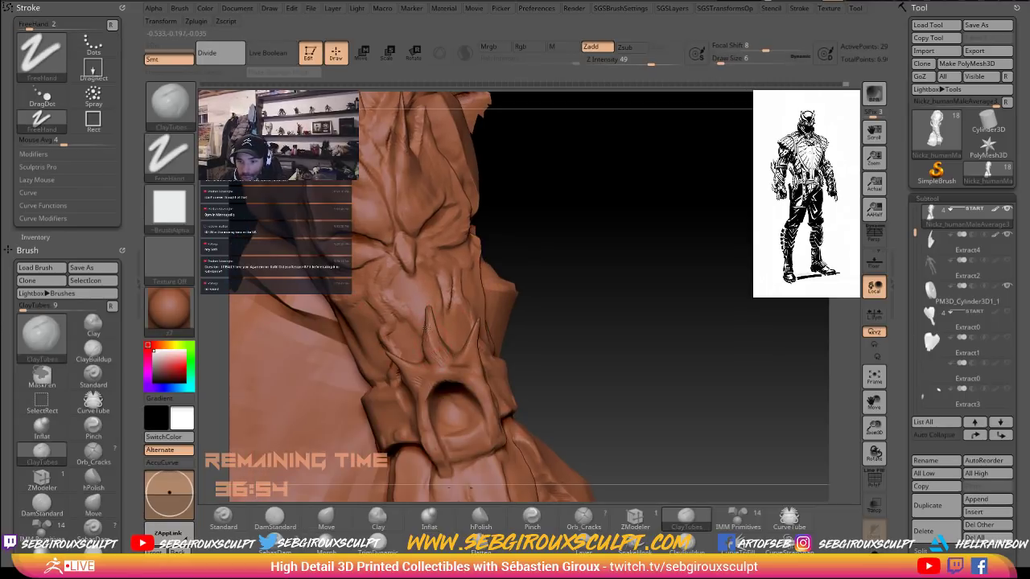
mouse_move(430, 321)
shift+mouse_down()
mouse_move(429, 332)
mouse_move(424, 315)
shift+mouse_up()
Curve the long wristband spike outward from the forearm with the Move brush at draw size 12.
key(b)
key(m)
key(v)
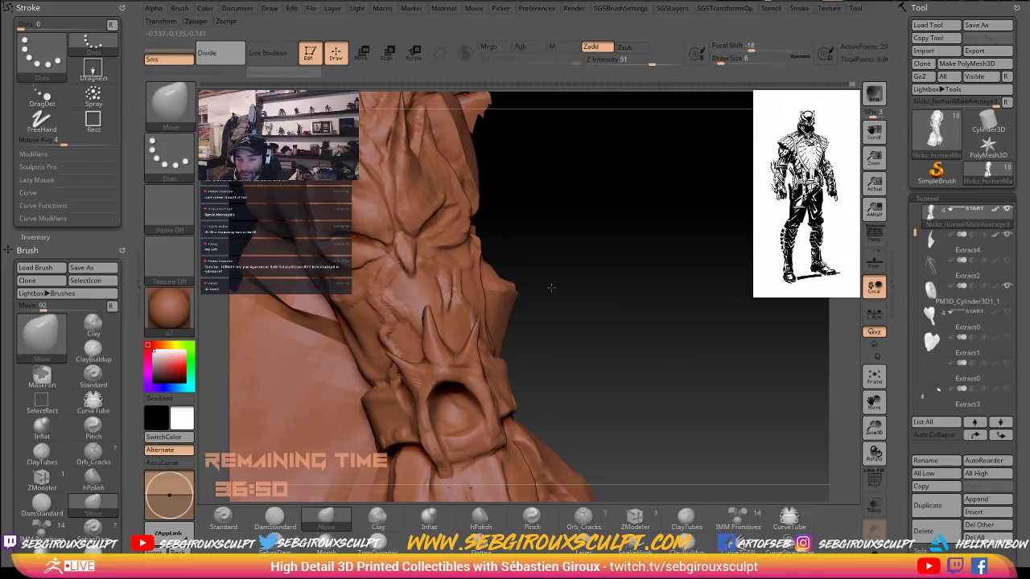
drag(550, 288, 455, 294)
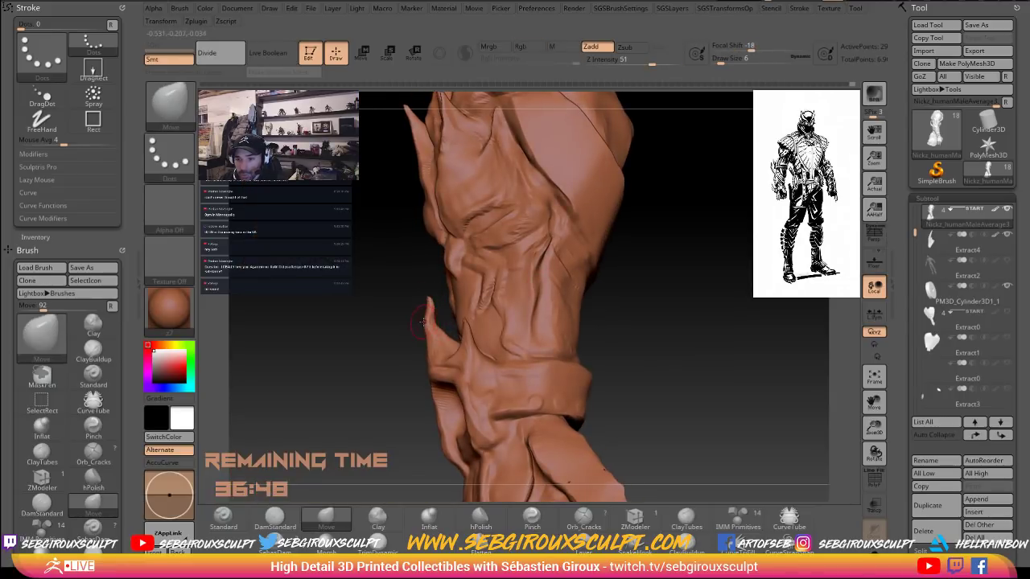
right_drag(424, 321, 420, 323)
key(space)
drag(421, 323, 415, 303)
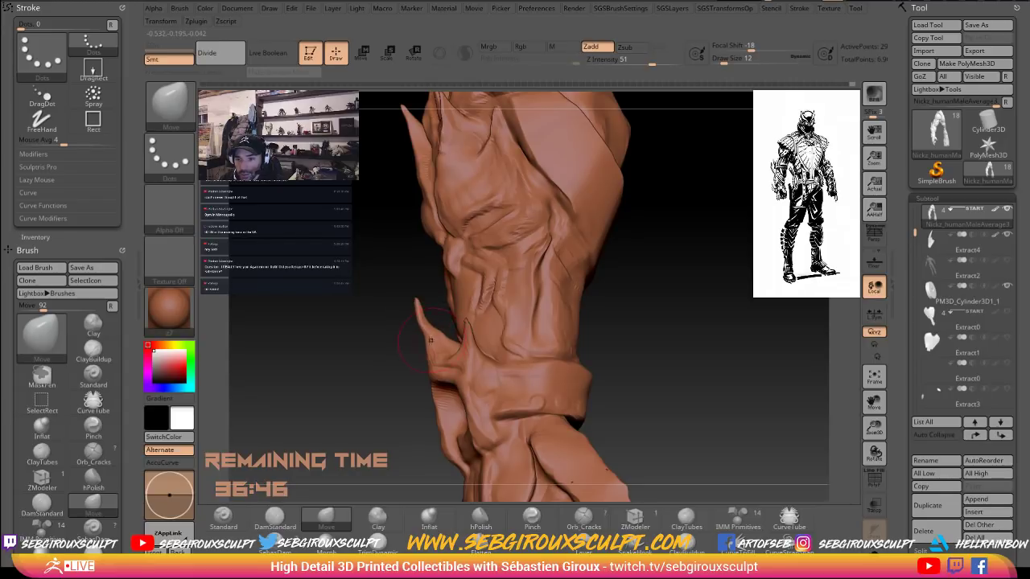
mouse_move(367, 336)
mouse_down()
mouse_move(455, 333)
mouse_move(368, 335)
mouse_move(415, 331)
mouse_move(425, 305)
mouse_move(454, 326)
mouse_move(339, 327)
mouse_move(359, 324)
mouse_move(357, 294)
mouse_move(371, 372)
mouse_move(430, 366)
mouse_move(379, 368)
mouse_up()
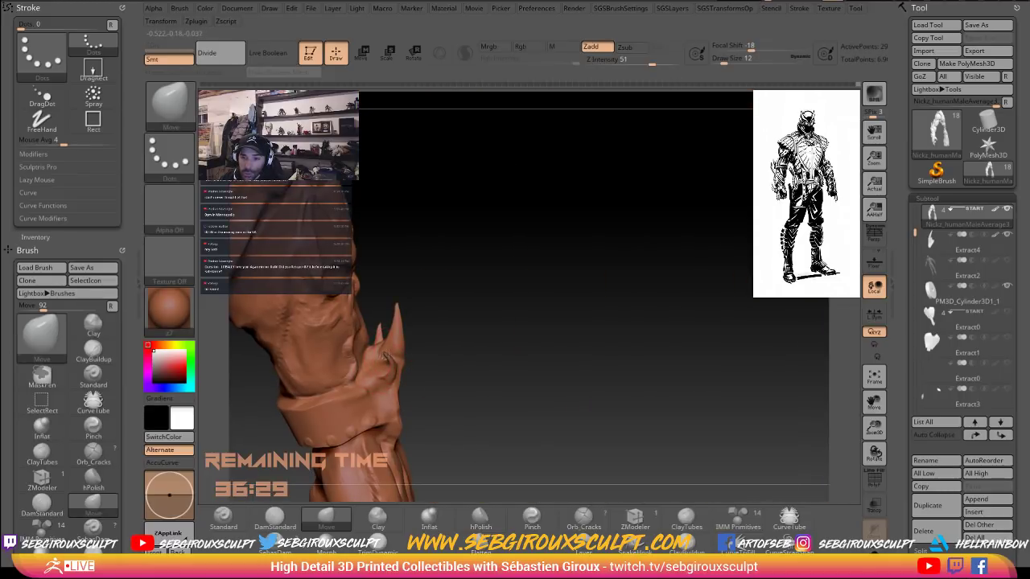
Refine the outer side spike of the wristband ornament with the Move brush at draw size 6.
mouse_move(444, 341)
mouse_down()
mouse_move(396, 352)
mouse_move(419, 347)
mouse_move(408, 352)
mouse_move(410, 338)
mouse_move(420, 356)
mouse_move(327, 366)
mouse_up()
key(space)
click(401, 354)
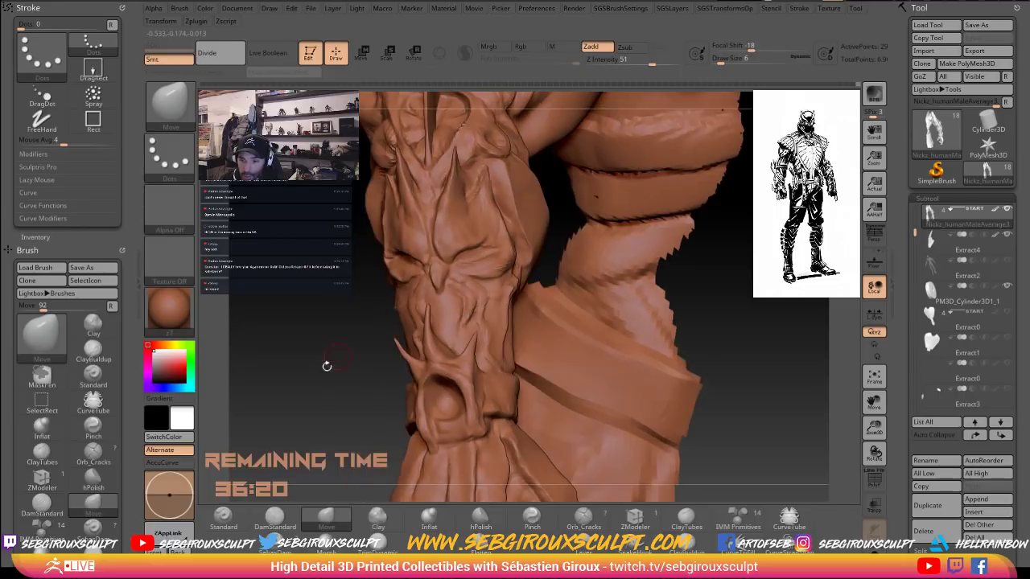
Thicken the outer side spike of the wristband with the Inflat brush at draw size 8, and smooth it.
click(429, 516)
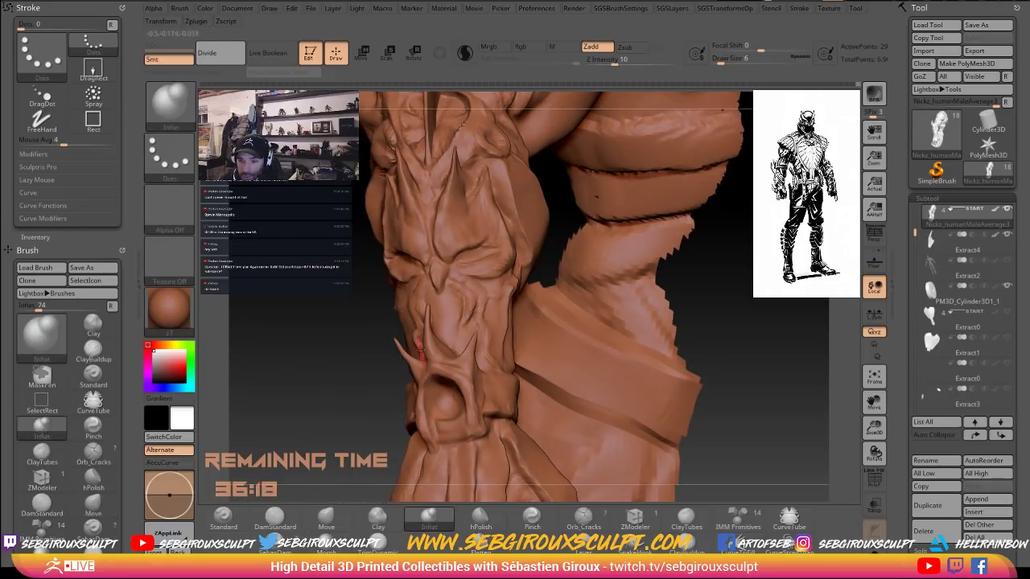
drag(383, 355, 369, 347)
key(space)
drag(366, 345, 340, 348)
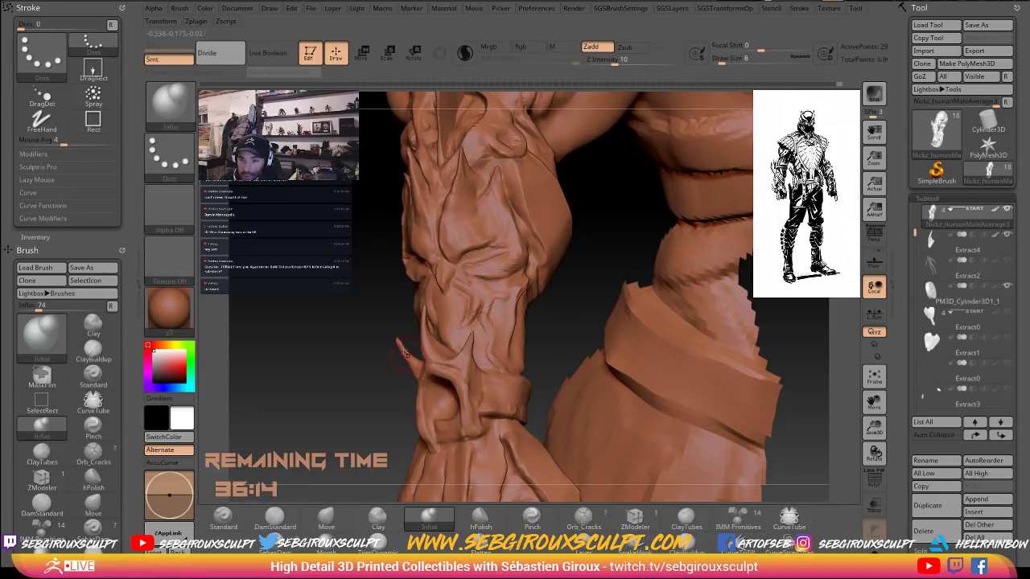
key(shift)
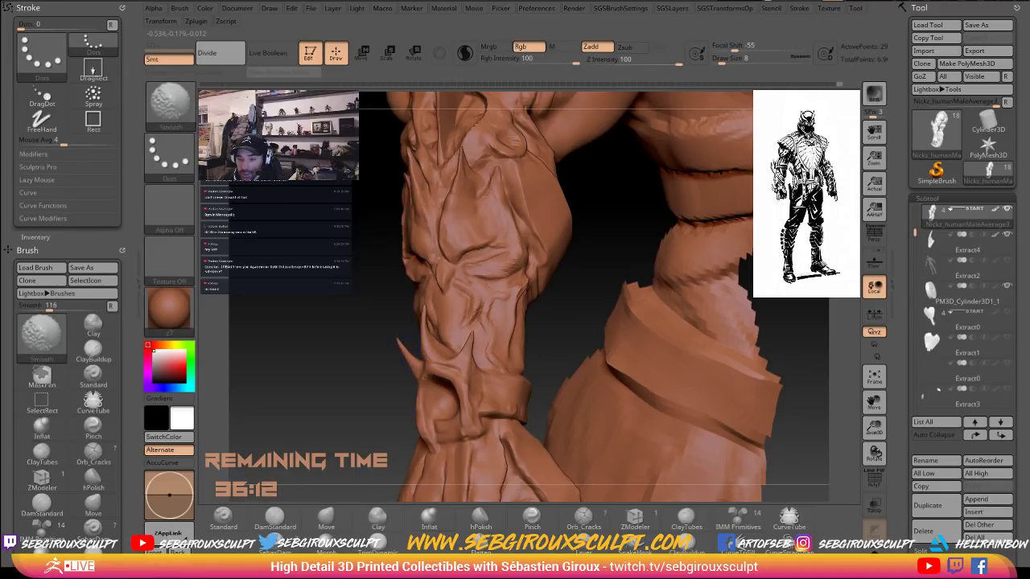
drag(379, 331, 500, 339)
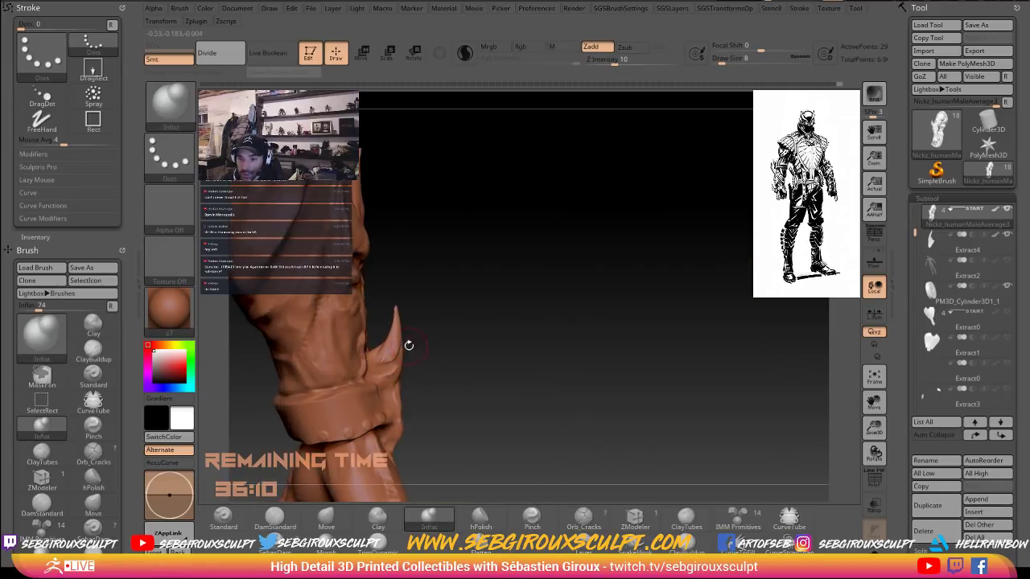
Reposition the base of the wristband spikes with the Move brush at draw size 8.
key(b)
key(m)
key(v)
key(shift)
mouse_move(432, 356)
mouse_down()
mouse_move(326, 360)
mouse_move(419, 360)
mouse_up()
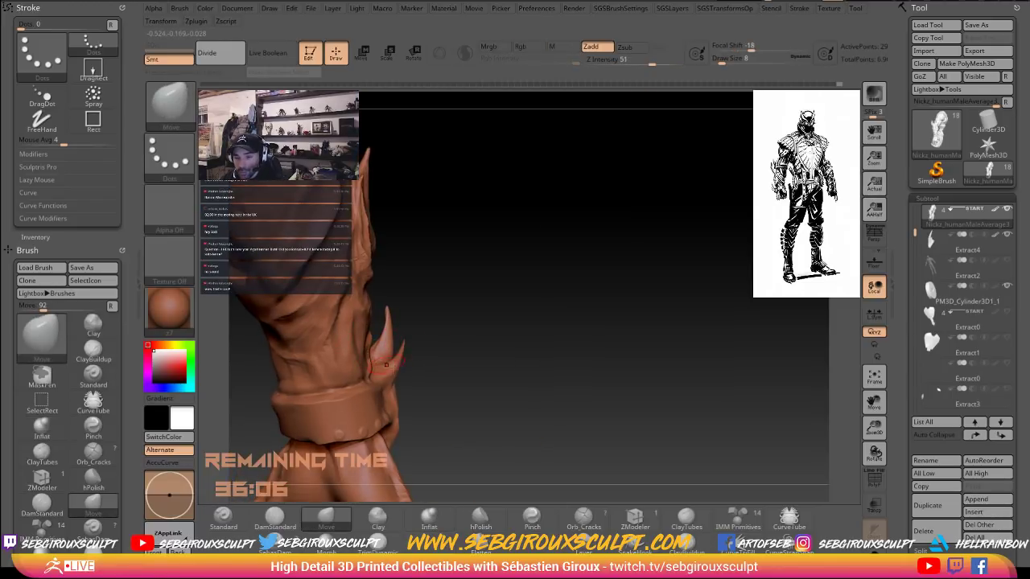
Fill in the base of the wristband spikes with the ClayTubes brush at draw size 8.
key(b)
key(c)
key(t)
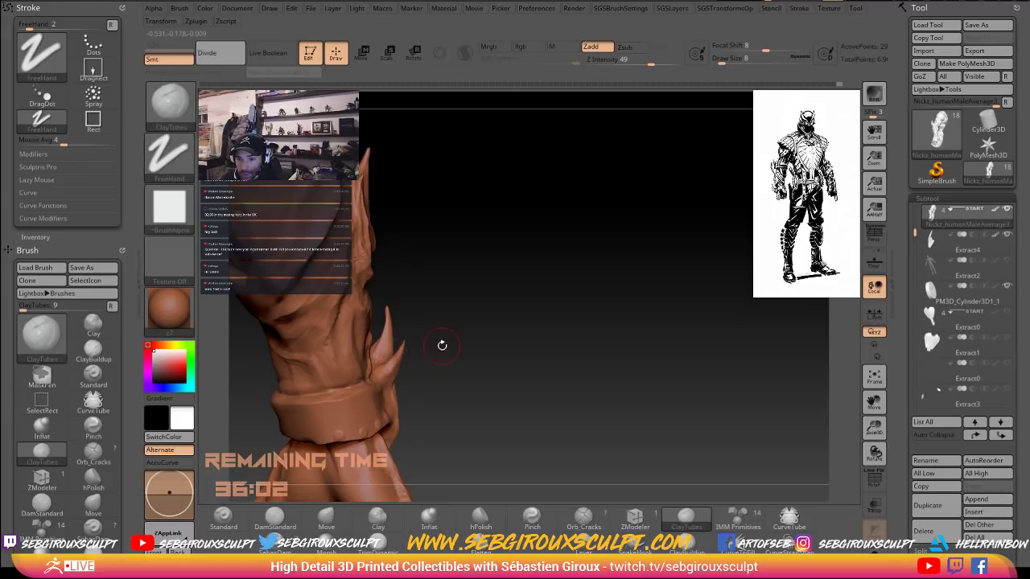
drag(441, 345, 324, 356)
Pull the outer side spike of the wristband into shape with the Move brush at draw size 8.
key(b)
key(m)
key(v)
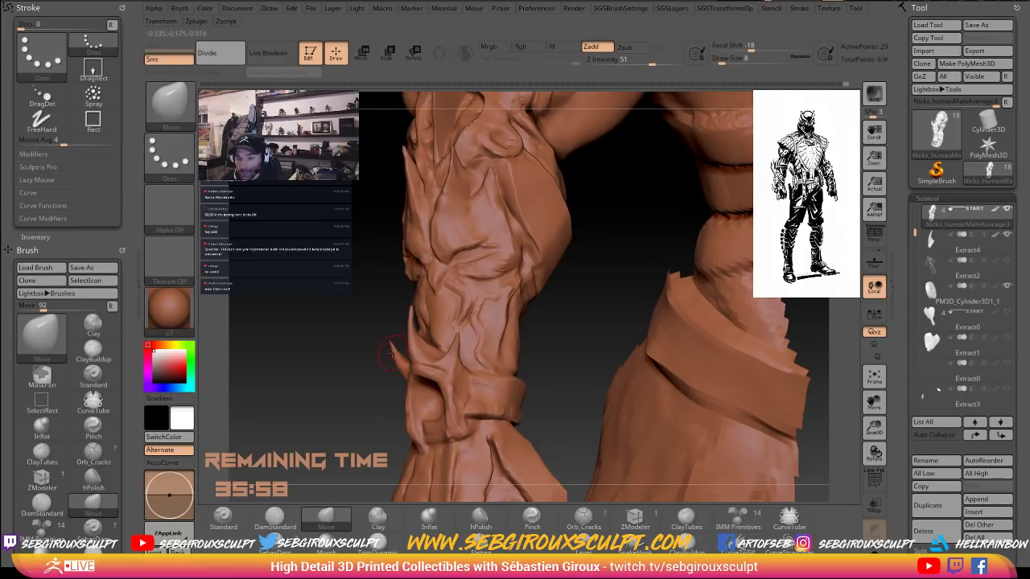
mouse_move(390, 355)
mouse_down()
mouse_move(410, 362)
mouse_move(387, 364)
mouse_move(476, 349)
mouse_move(354, 377)
mouse_move(382, 362)
mouse_move(359, 346)
mouse_move(380, 362)
mouse_up()
Fine-tune the tip and curve of the outer wristband spike with the Move brush at draw size 4.
key(s)
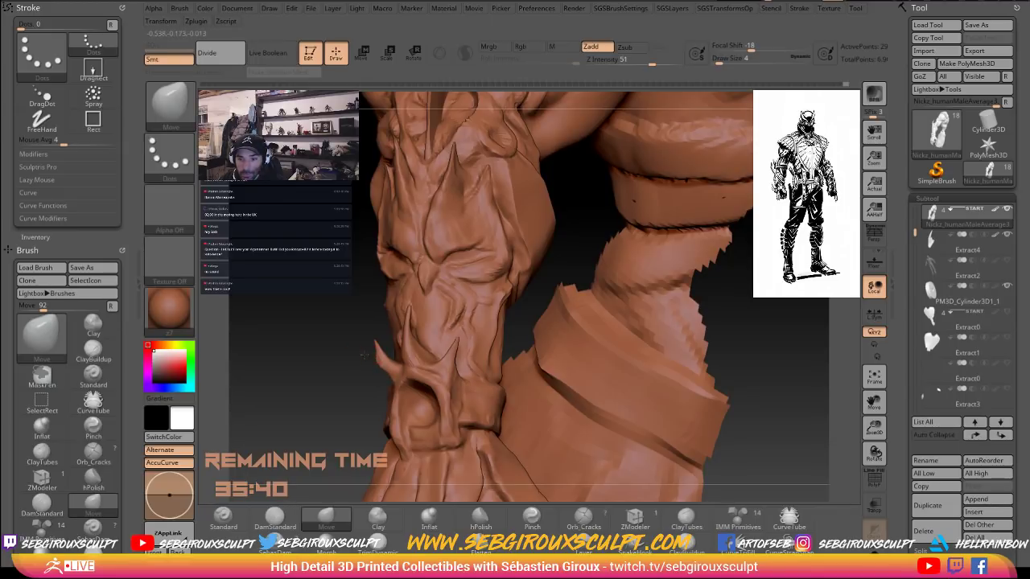
drag(365, 355, 278, 350)
drag(357, 372, 377, 376)
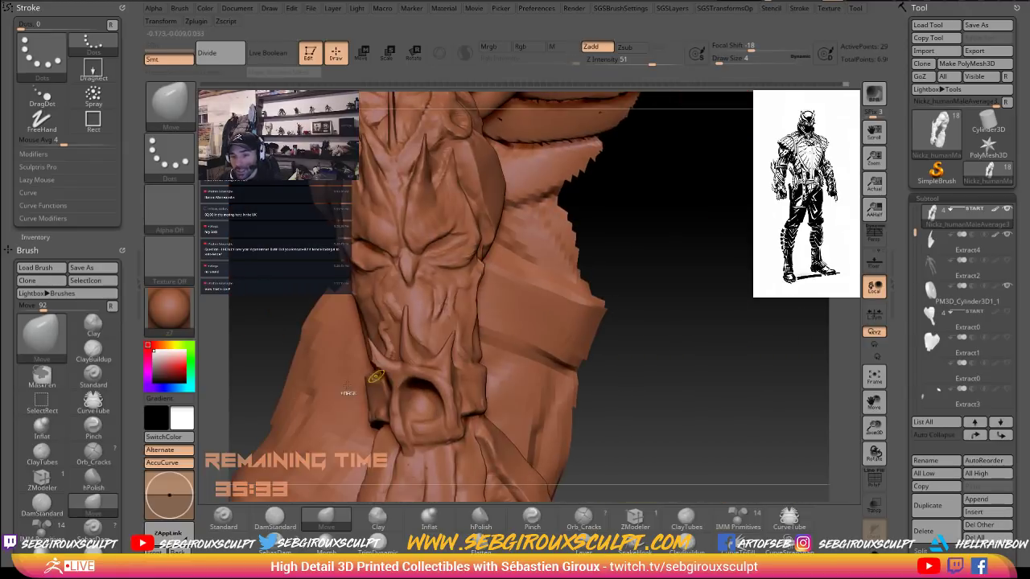
drag(666, 407, 818, 374)
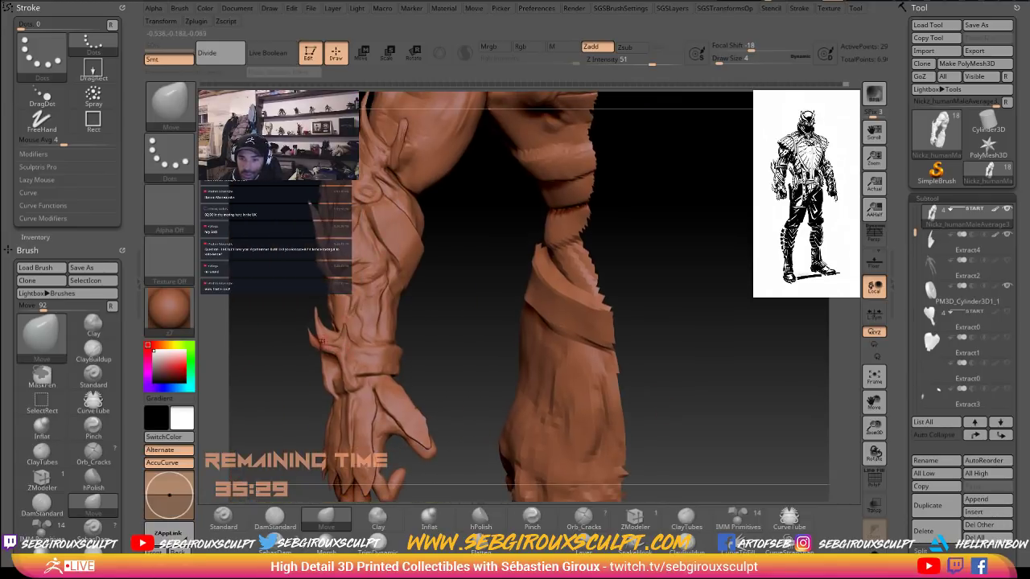
Build up the wristband spikes' base with ClayTubes, carve its creases with DamStandard at draw size 4, and smooth the result.
drag(292, 354, 584, 393)
key(2)
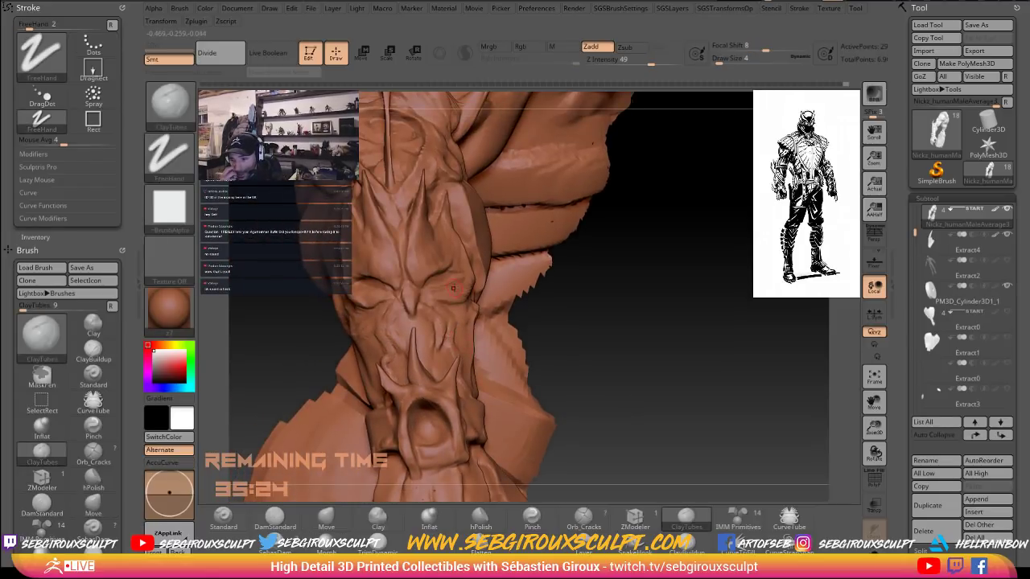
drag(696, 384, 499, 433)
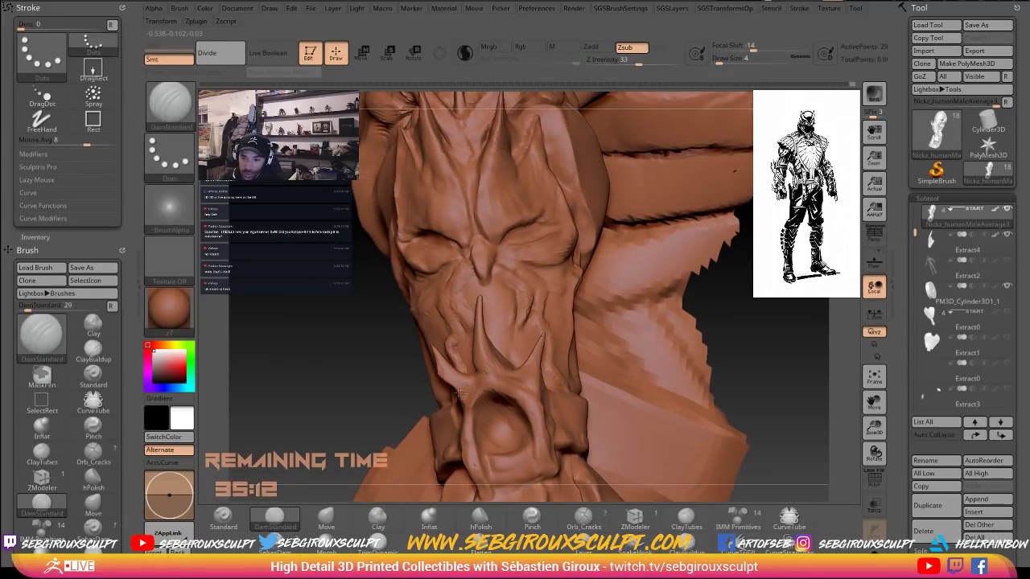
drag(364, 394, 456, 403)
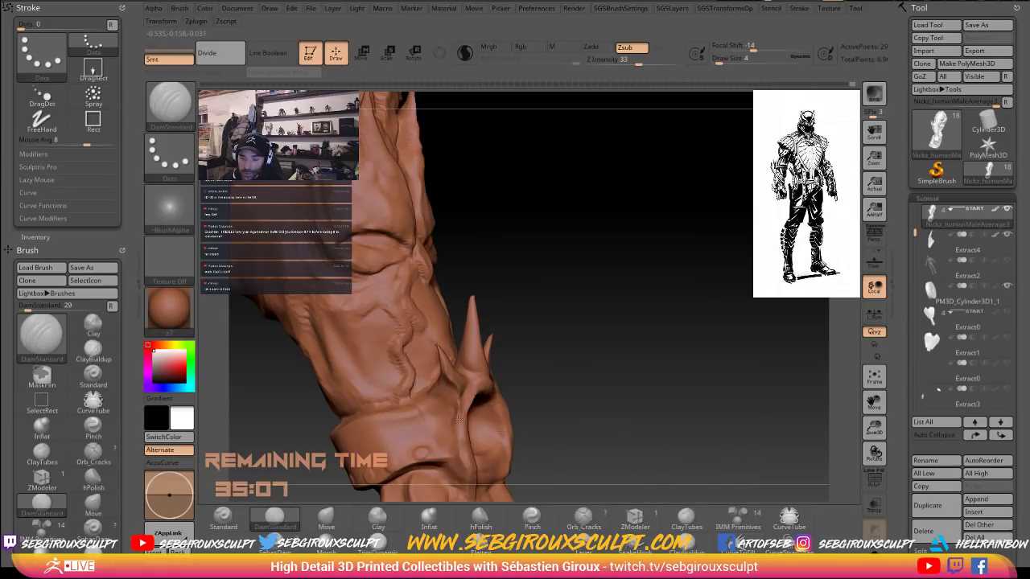
key(1)
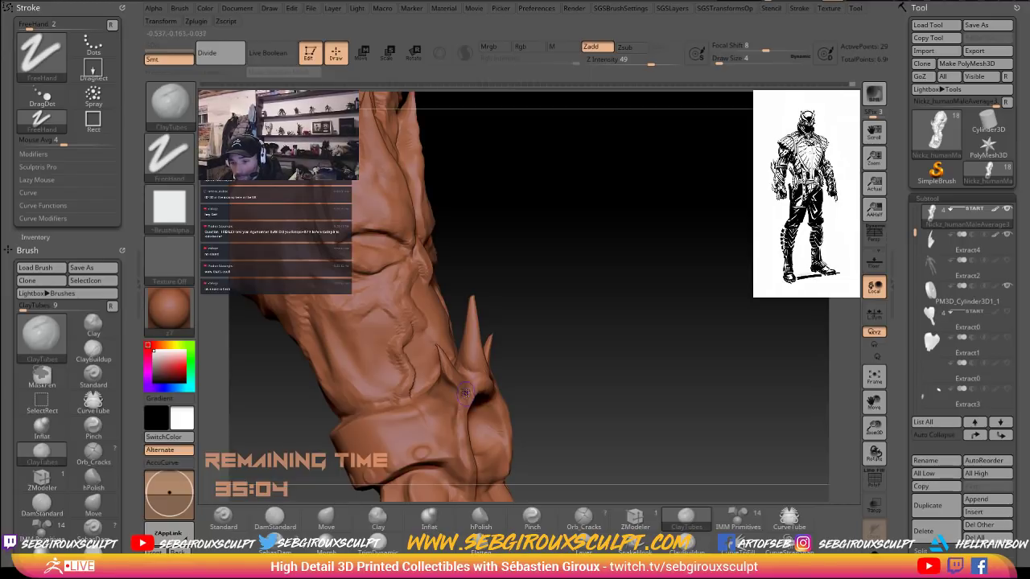
key(shift)
mouse_move(576, 390)
mouse_down()
mouse_move(600, 368)
mouse_move(687, 375)
mouse_move(619, 377)
mouse_up()
Reshape the central wristband spike and its tip with the Move brush at draw size 8, smoothing around it.
key(2)
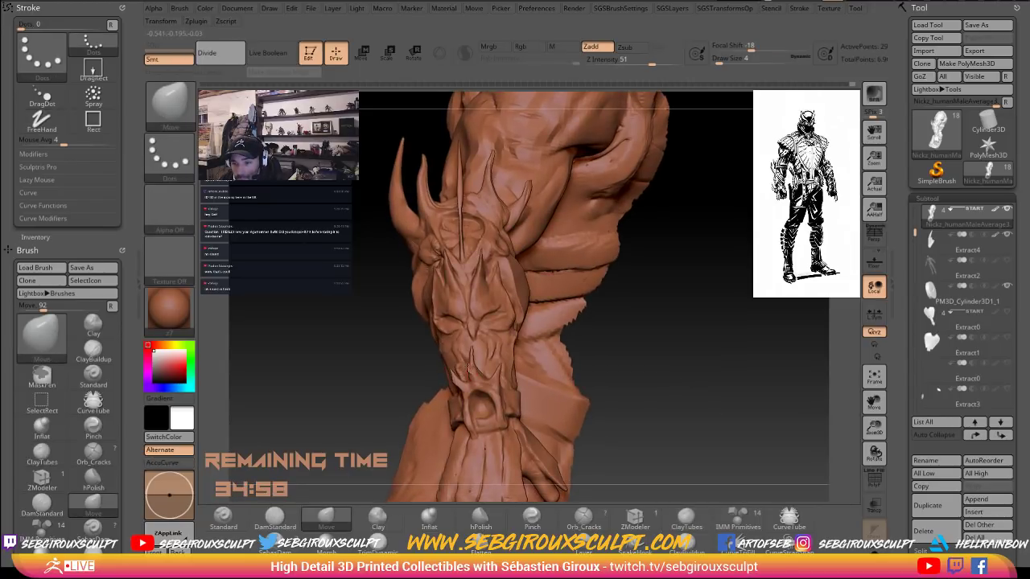
key(space)
drag(468, 368, 467, 364)
alt+drag(657, 343, 607, 346)
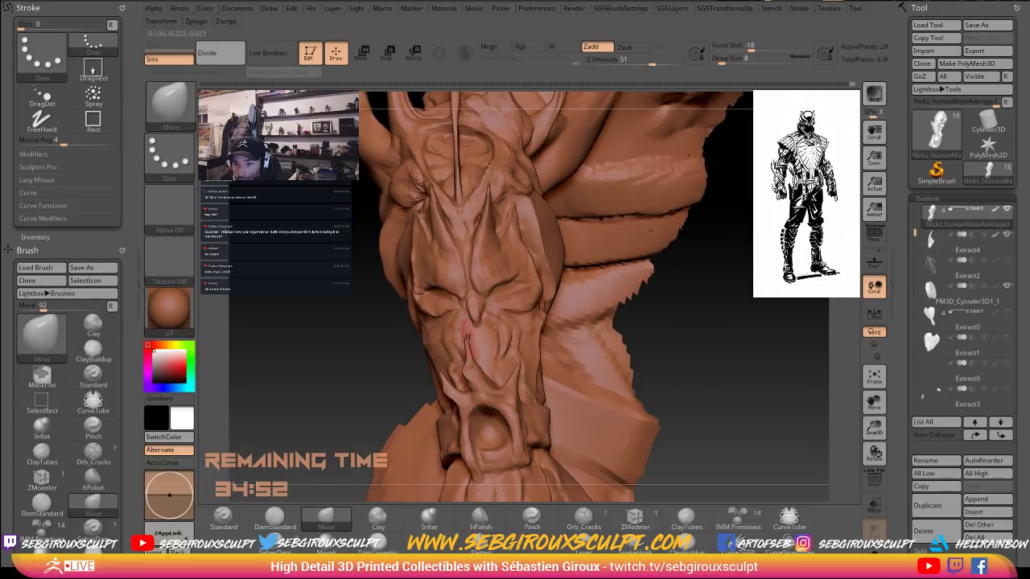
drag(463, 348, 460, 341)
key(shift)
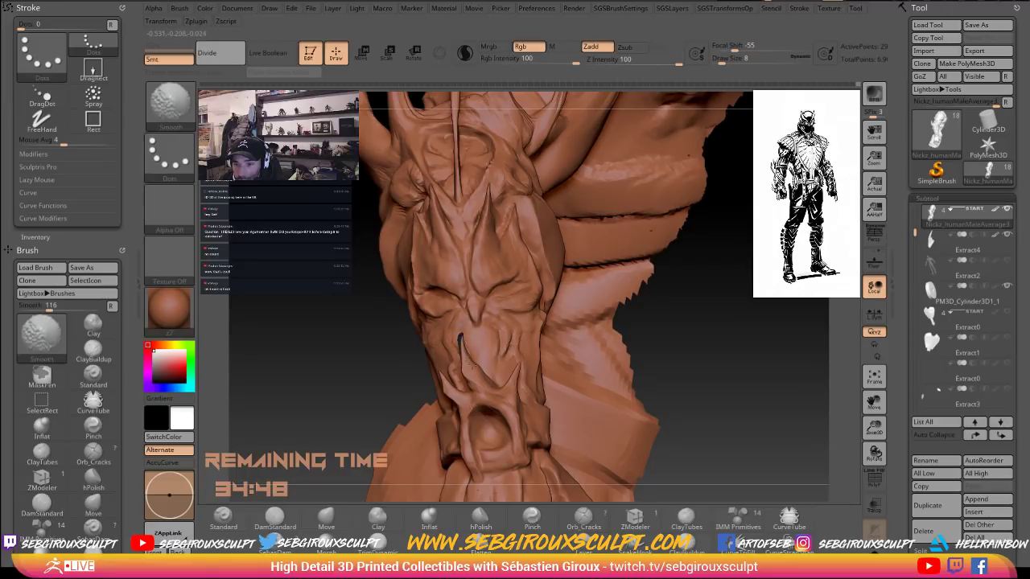
drag(474, 369, 457, 341)
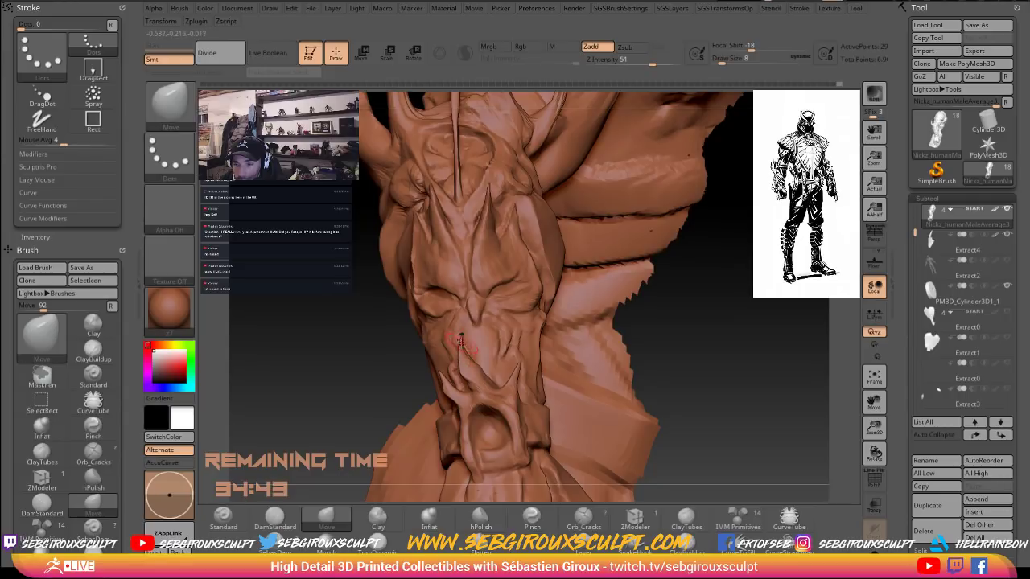
mouse_move(387, 351)
mouse_down()
mouse_move(448, 344)
mouse_move(635, 370)
mouse_move(485, 356)
mouse_up()
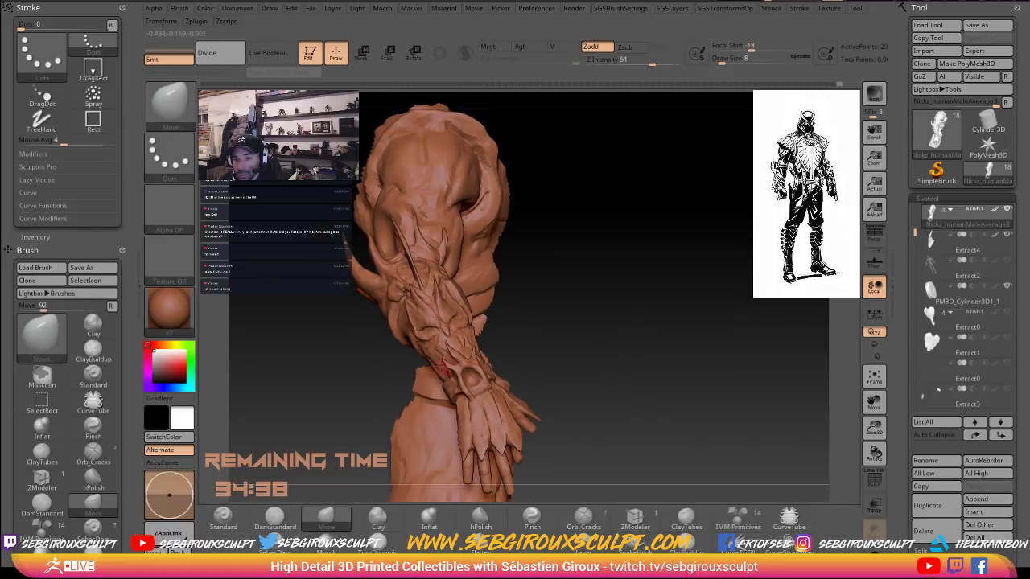
Fill in the area between the wristband spikes with the ClayTubes brush at draw size 8 and smooth it.
mouse_move(555, 368)
mouse_down()
mouse_move(591, 379)
mouse_move(591, 450)
mouse_up()
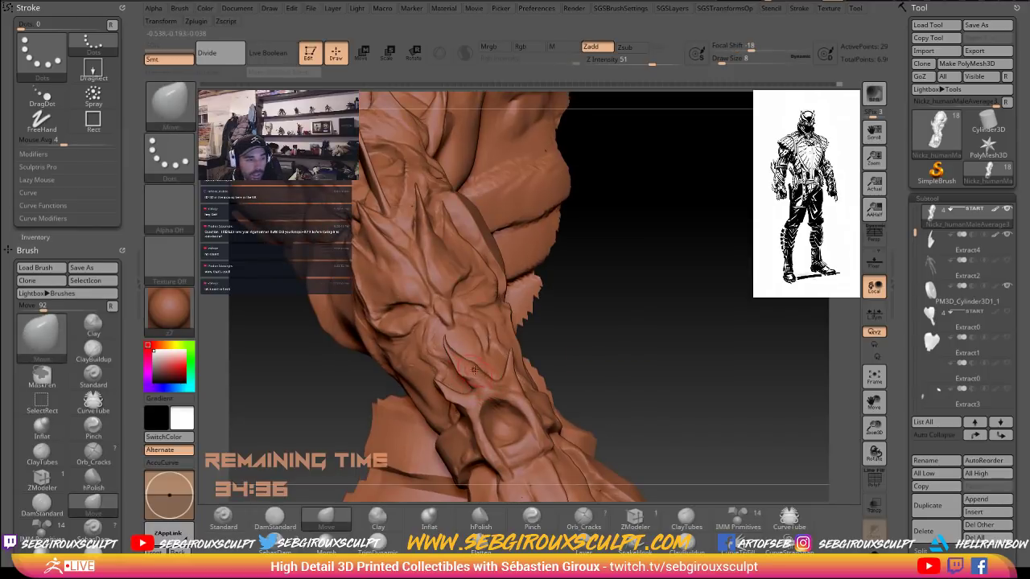
key(b)
key(c)
key(t)
drag(602, 366, 544, 371)
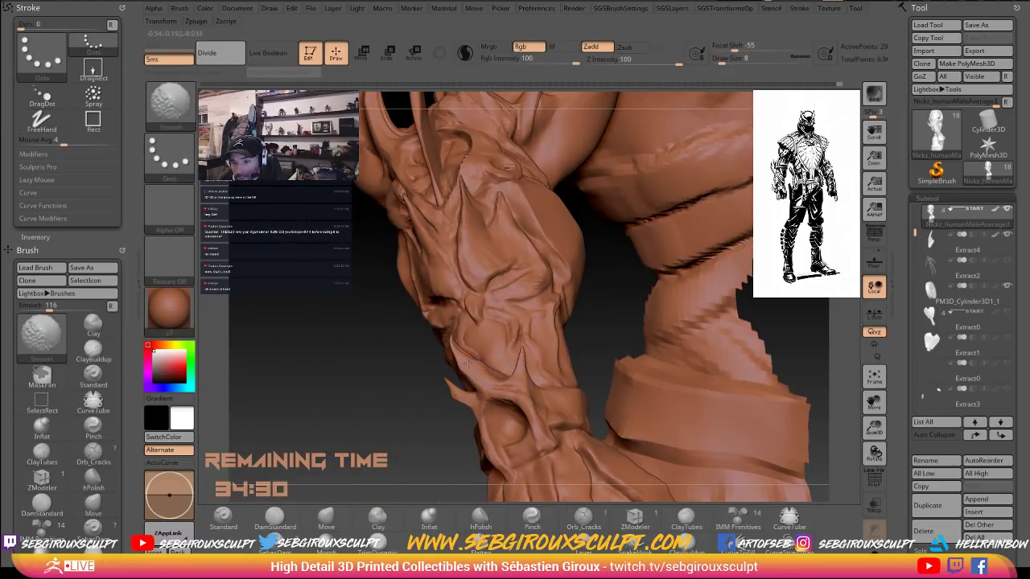
Adjust the placement of the wristband spikes with the Move brush at draw size 12.
mouse_move(383, 358)
alt+mouse_down()
mouse_move(378, 338)
mouse_move(628, 357)
mouse_move(603, 357)
mouse_move(601, 386)
alt+mouse_up()
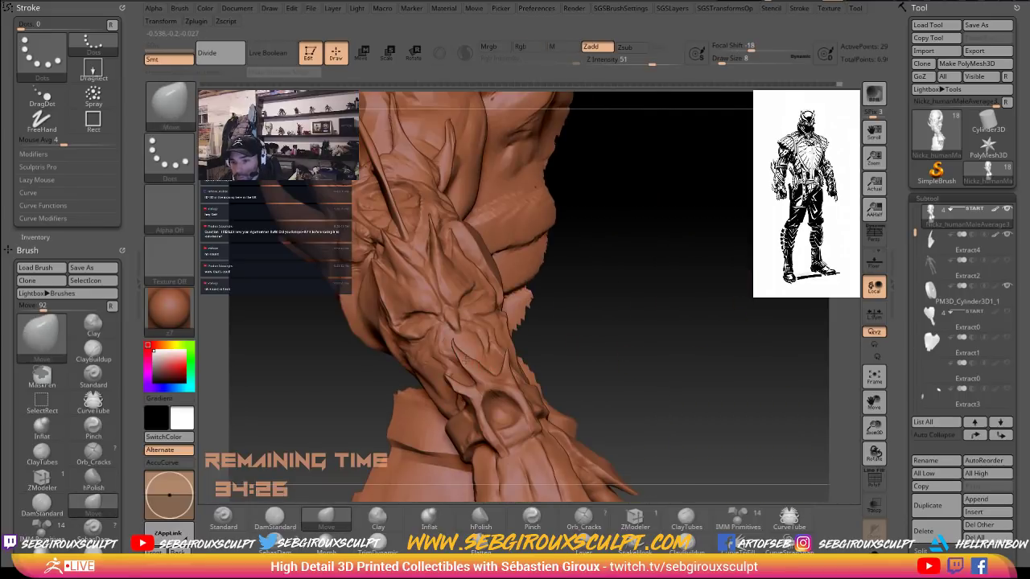
key(space)
drag(460, 358, 466, 358)
right_drag(468, 366, 475, 364)
key(space)
drag(463, 360, 455, 360)
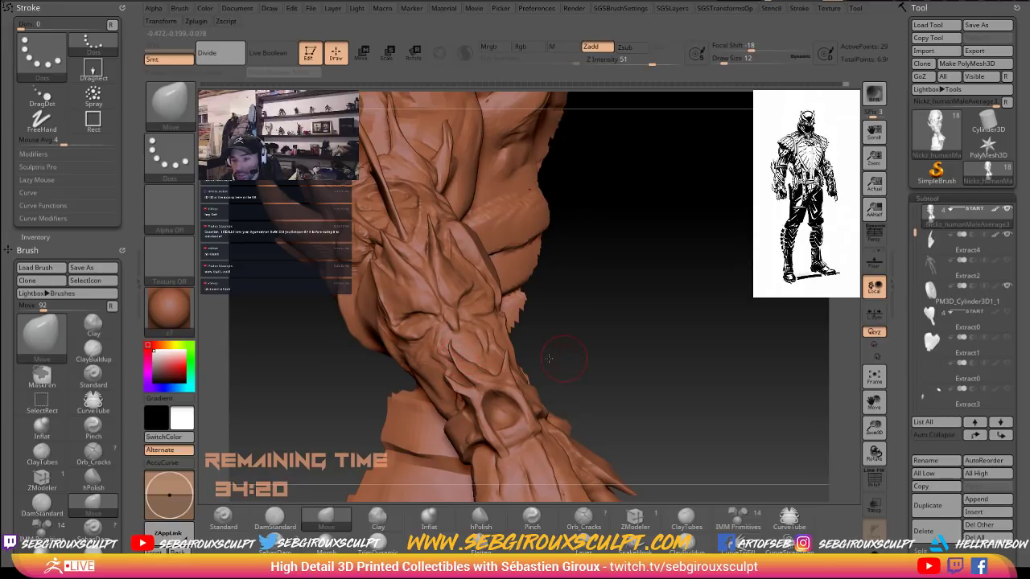
drag(564, 356, 531, 359)
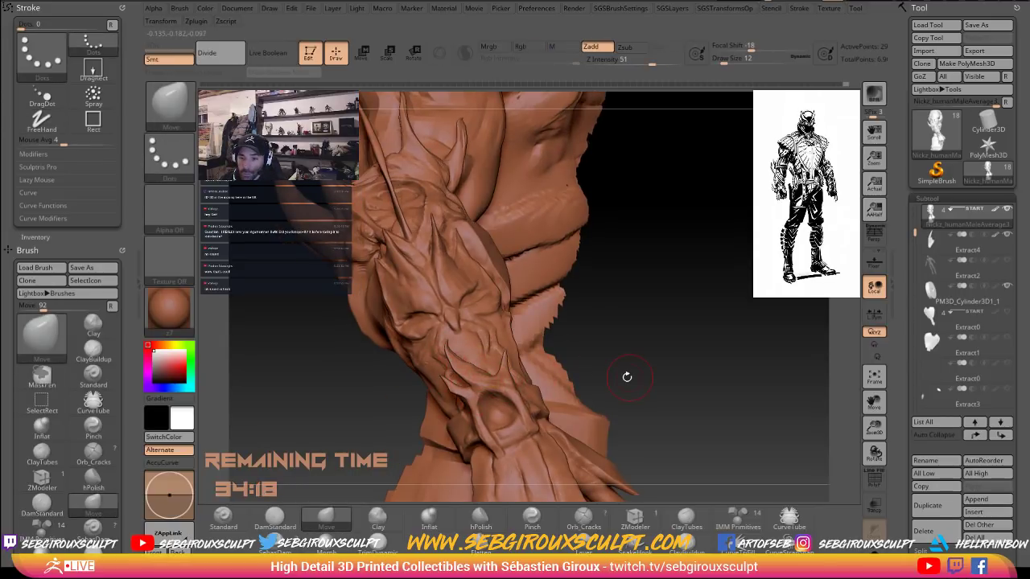
alt+drag(627, 377, 621, 359)
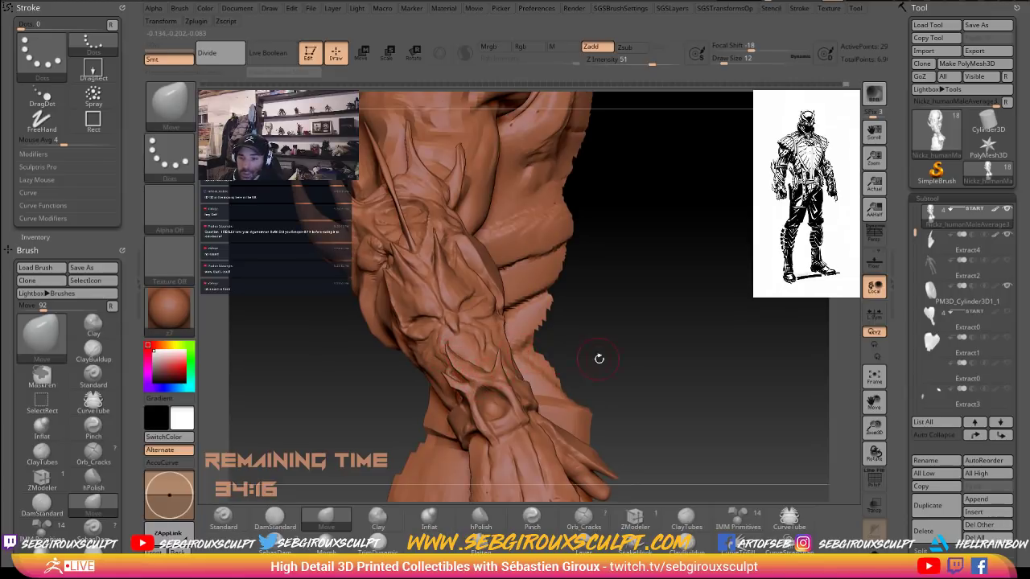
alt+drag(649, 356, 483, 355)
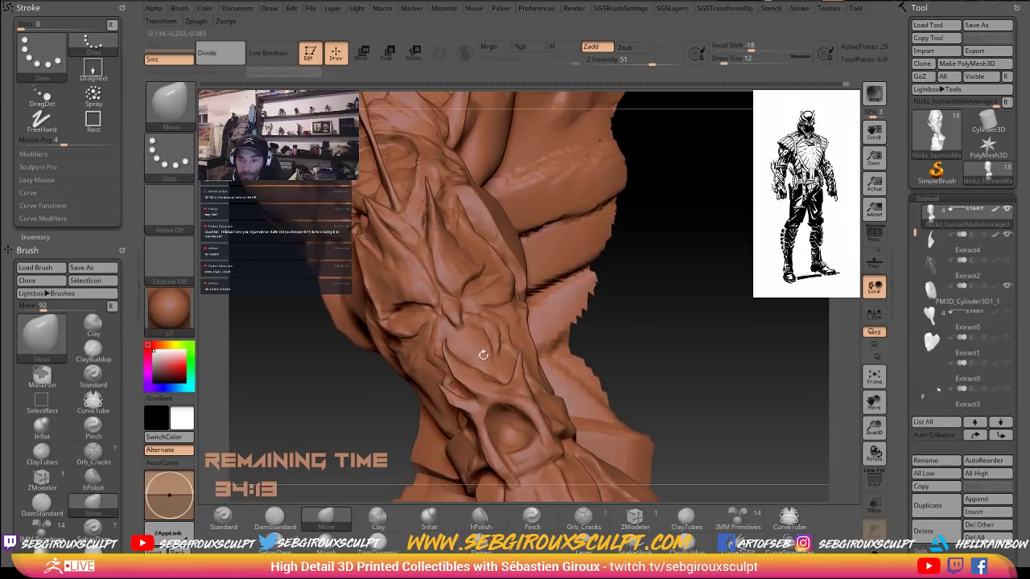
Sharpen and curve the thumb-side wristband spike using the Move brush at draw size 7 with AccuCurve on.
right_drag(518, 374, 522, 374)
right_click(519, 374)
click(518, 375)
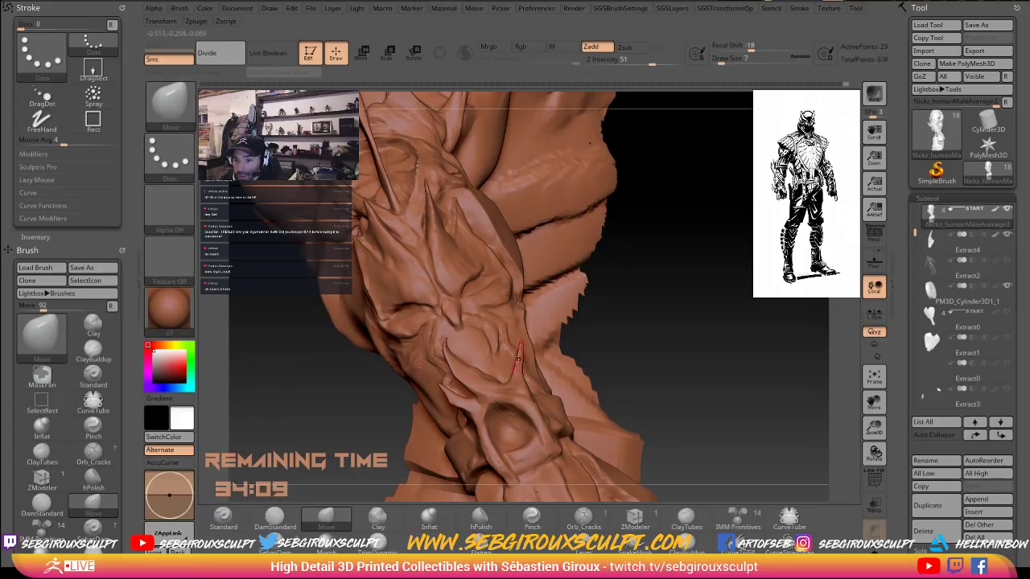
shift+drag(523, 360, 530, 363)
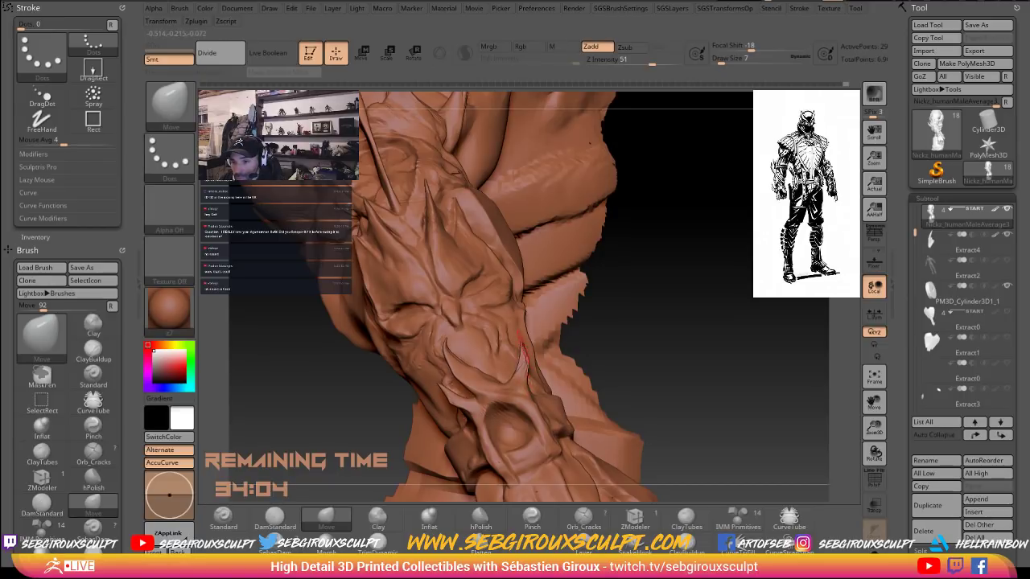
shift+drag(521, 338, 517, 382)
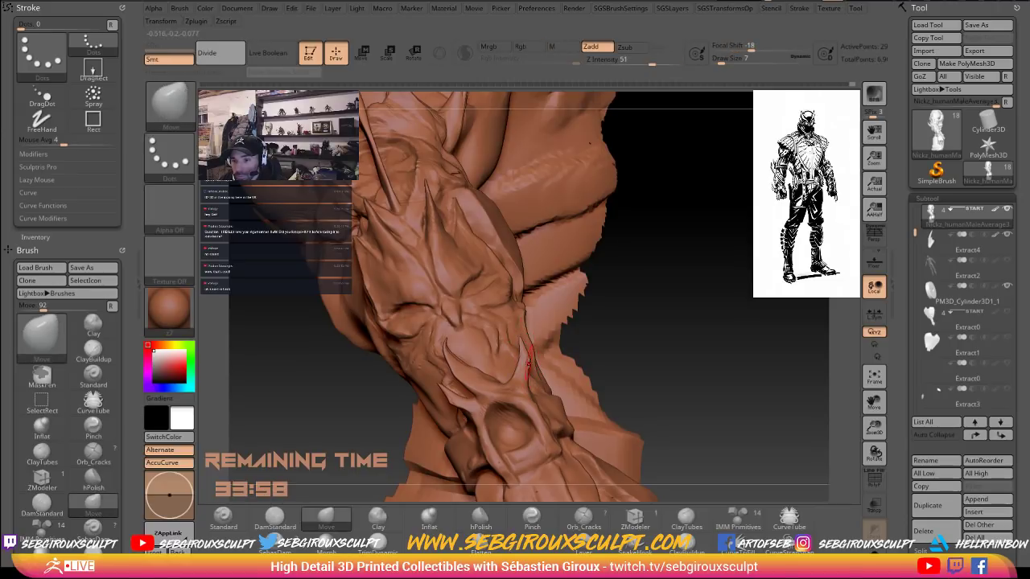
alt+drag(626, 384, 531, 375)
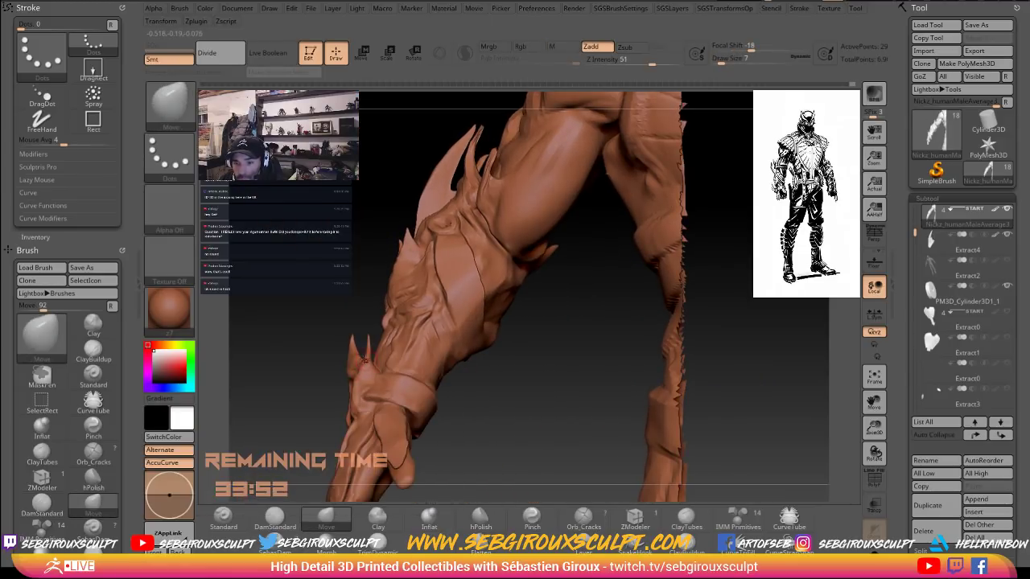
Thicken the base of the wristband spikes around the central hollow with the ClayTubes brush at draw size 7.
drag(301, 342, 361, 349)
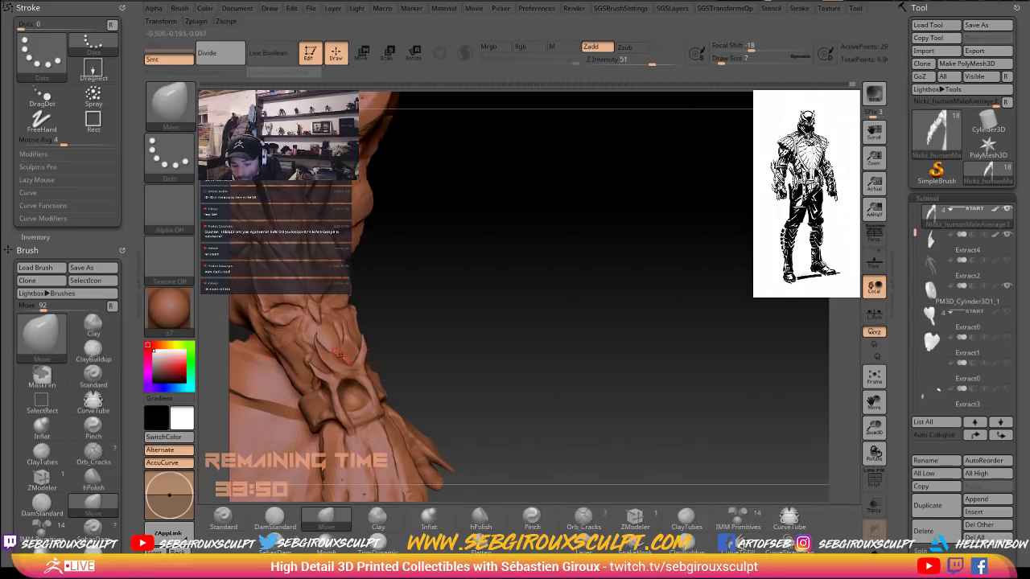
key(b)
key(c)
key(t)
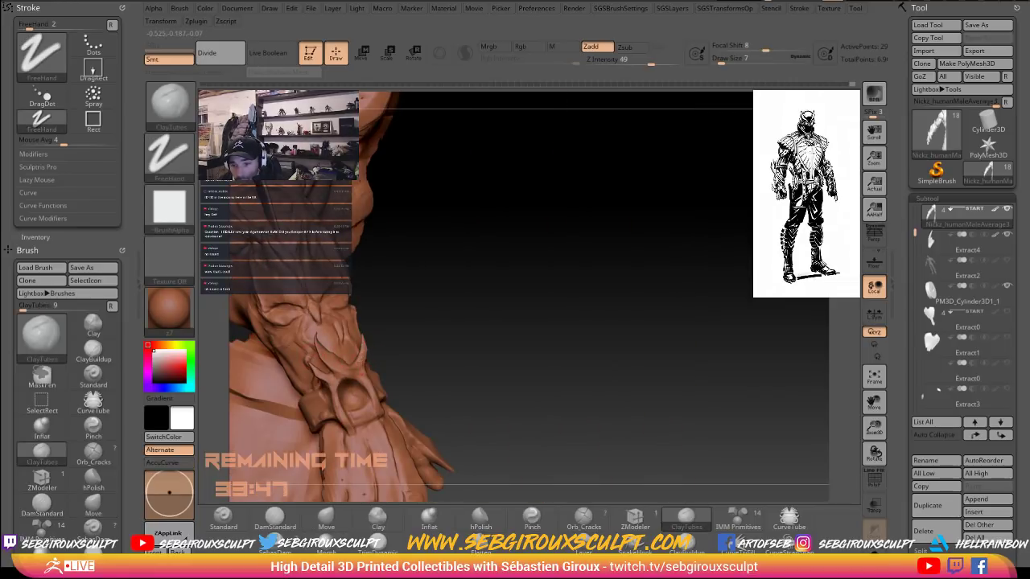
alt+drag(419, 349, 369, 348)
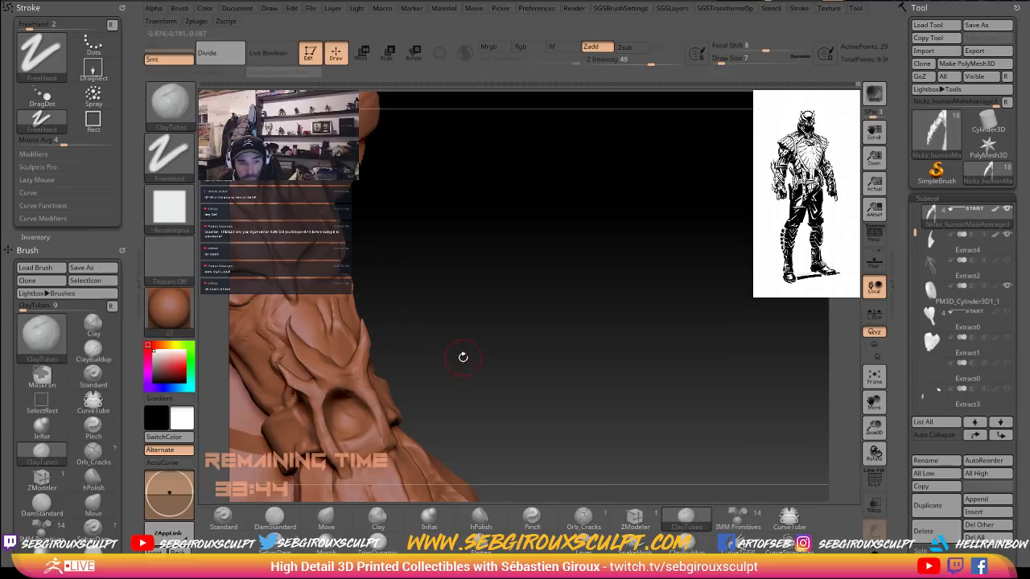
drag(462, 357, 478, 330)
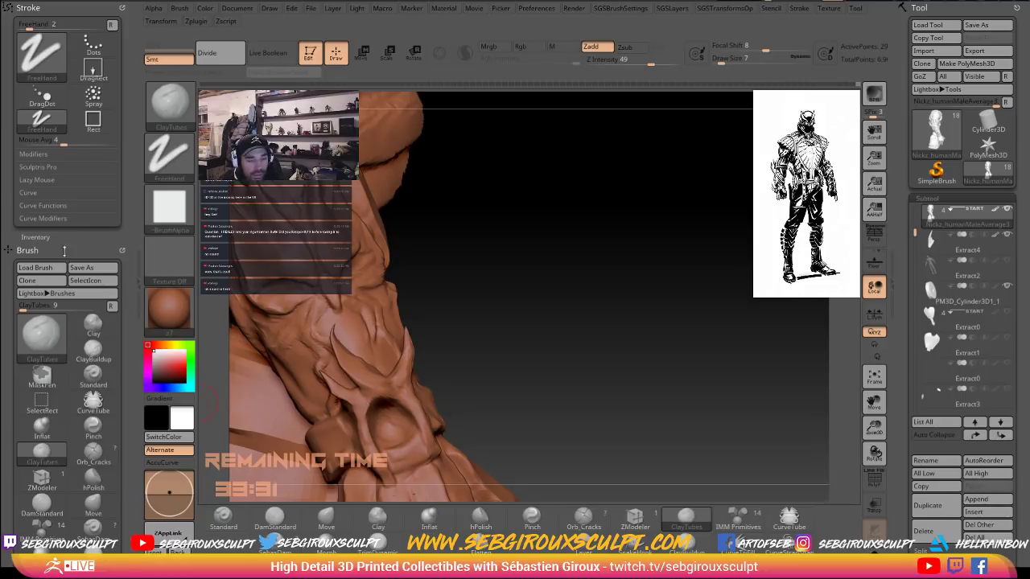
drag(572, 354, 418, 362)
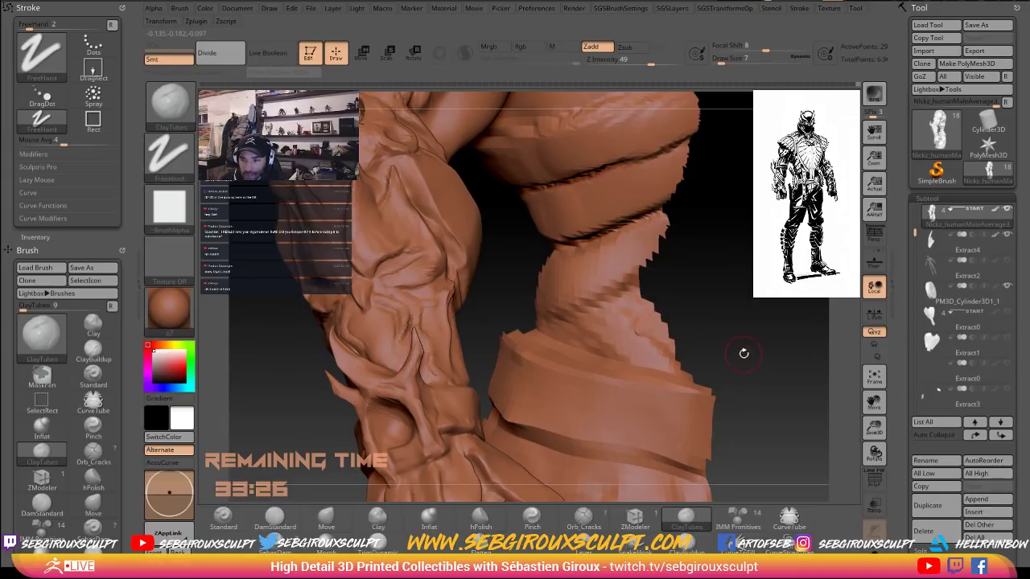
drag(318, 413, 394, 408)
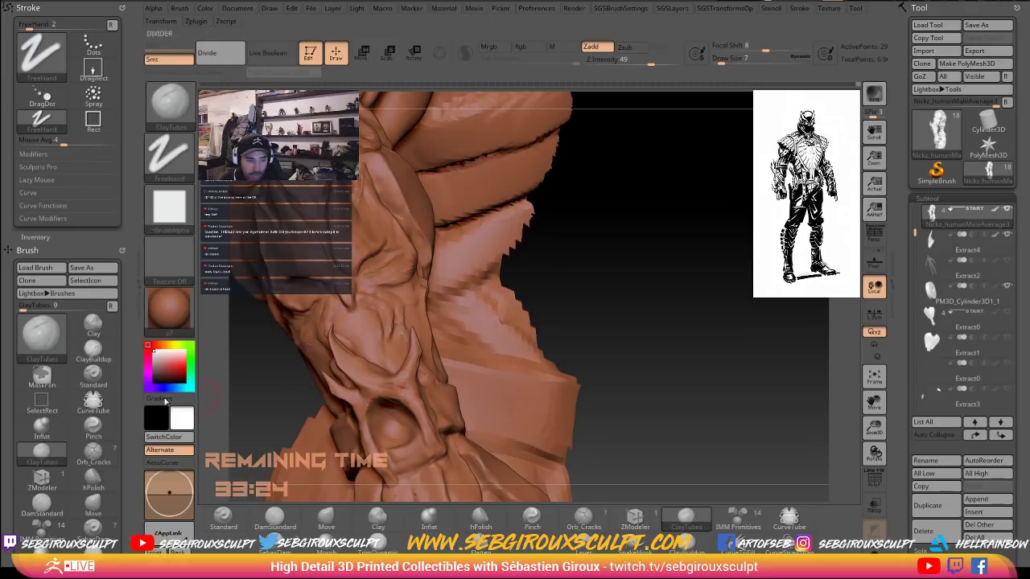
Refine the base of the central wristband spike with the Move brush at draw size 7, turn AccuCurve off, and smooth the surface.
drag(646, 352, 507, 362)
key(b)
key(m)
key(v)
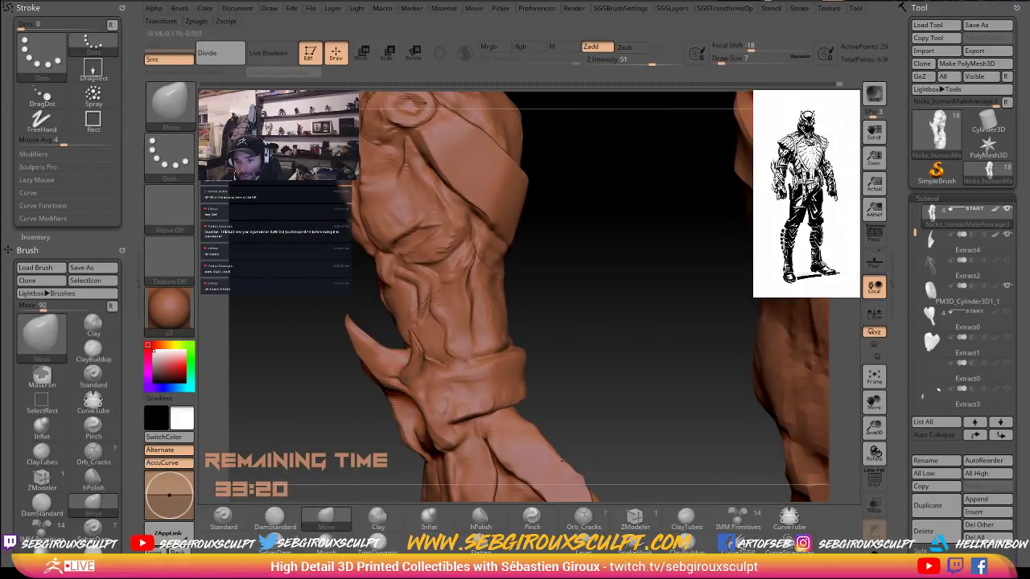
key(a)
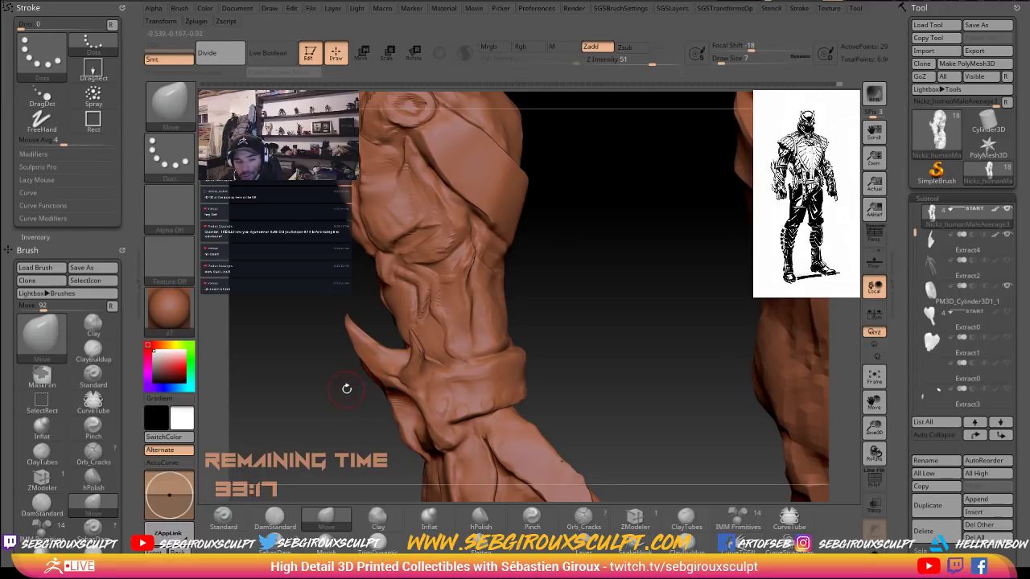
mouse_move(346, 389)
mouse_down()
mouse_move(360, 376)
mouse_move(516, 394)
mouse_move(423, 384)
mouse_move(395, 355)
mouse_up()
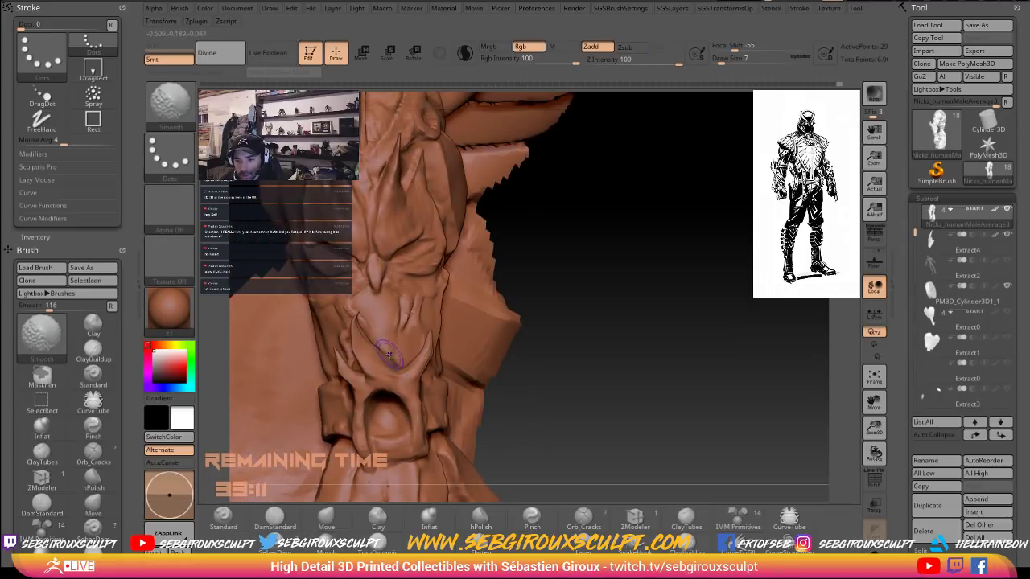
Reposition the central wristband spike in profile with the Move brush at draw size 14.
mouse_move(500, 350)
mouse_down()
mouse_move(397, 331)
mouse_move(378, 337)
mouse_up()
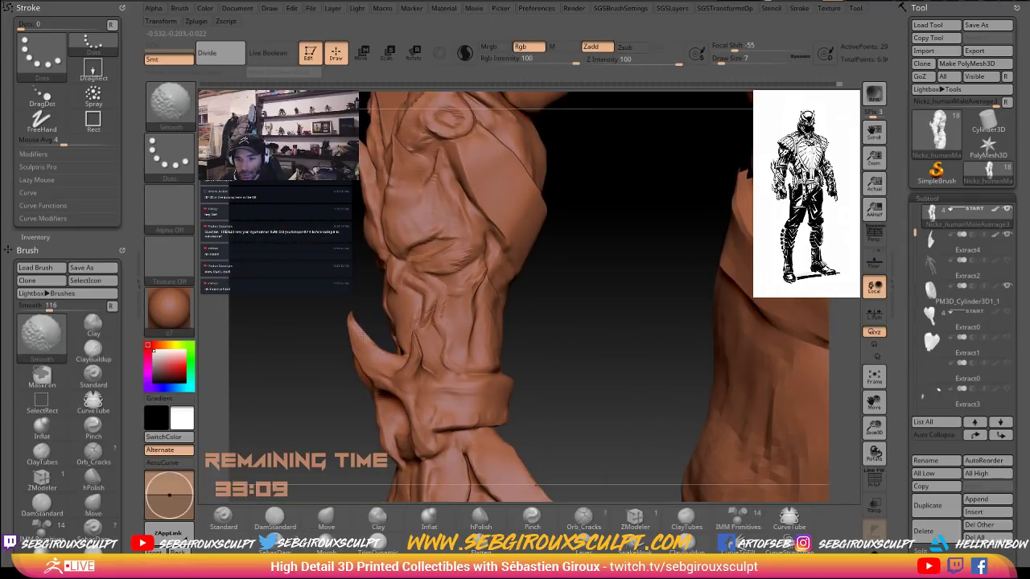
mouse_move(278, 354)
mouse_down()
mouse_move(283, 330)
mouse_move(255, 345)
mouse_move(287, 362)
mouse_move(376, 350)
mouse_up()
key(space)
click(376, 351)
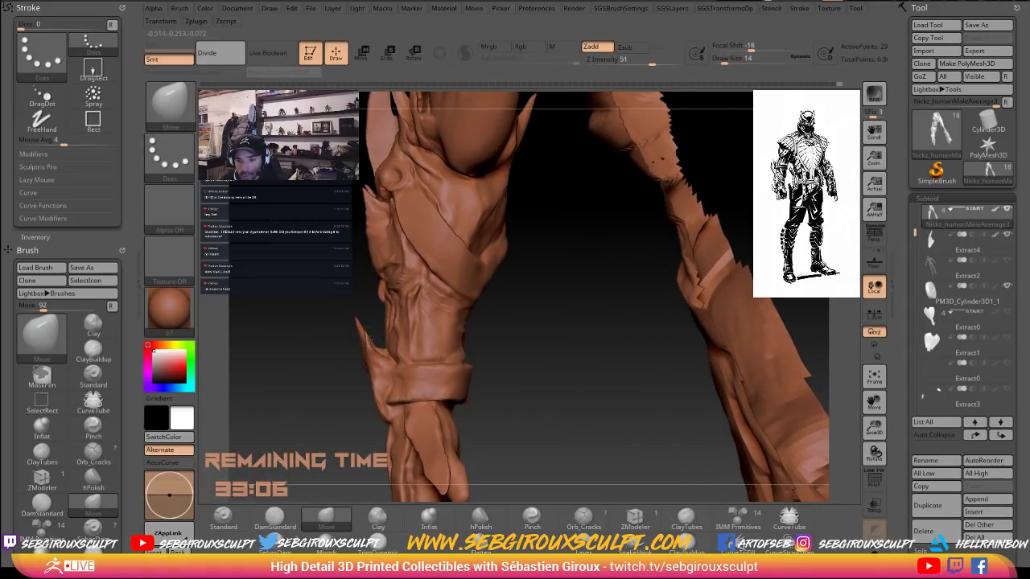
alt+drag(354, 358, 372, 328)
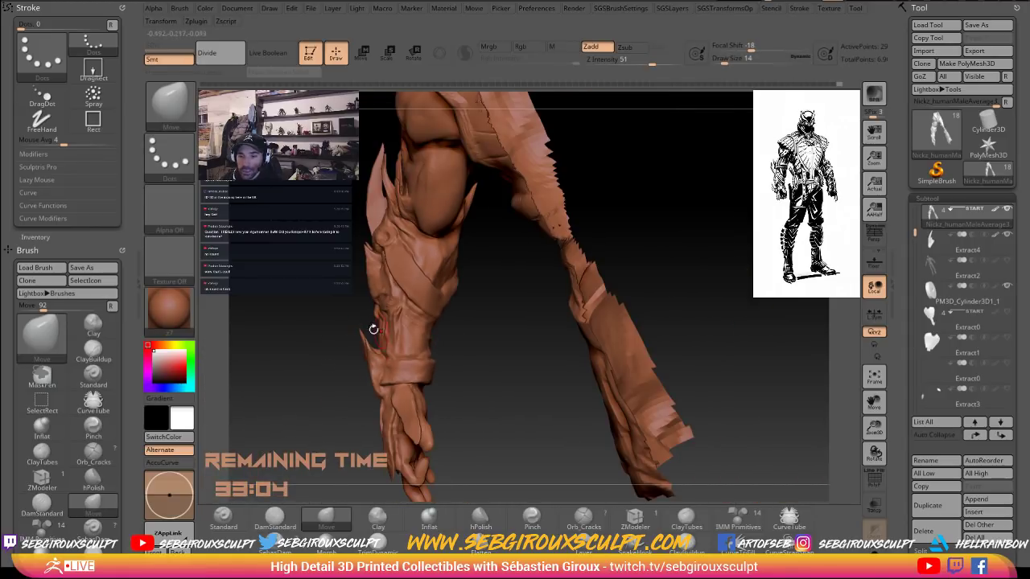
drag(306, 393, 374, 322)
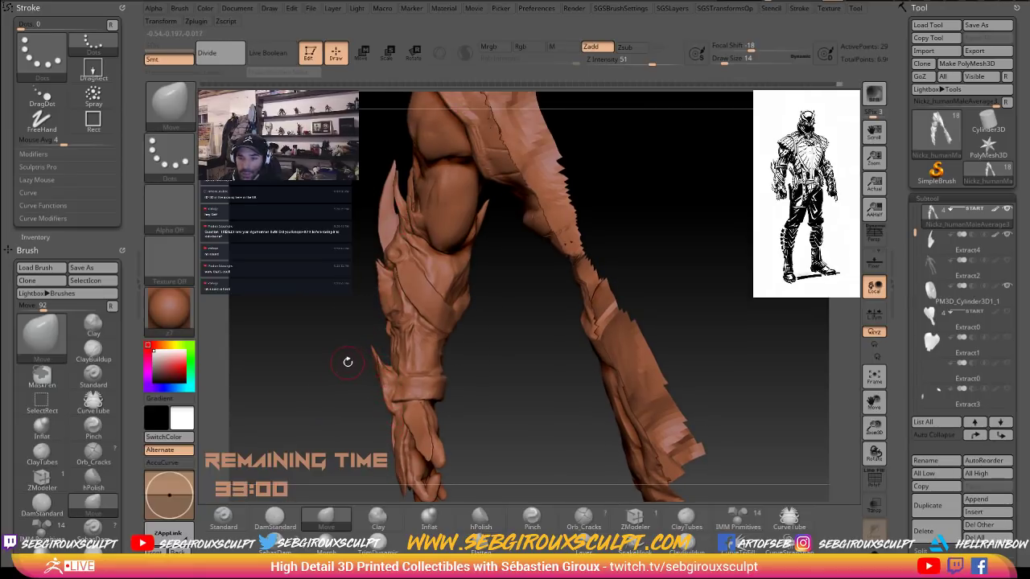
Select the long forearm blades and adjust their shape with the Move brush, reducing the draw size from 51 to 27.
mouse_move(355, 359)
mouse_down()
mouse_move(381, 264)
mouse_move(322, 266)
mouse_move(485, 262)
mouse_move(579, 283)
mouse_move(549, 291)
mouse_up()
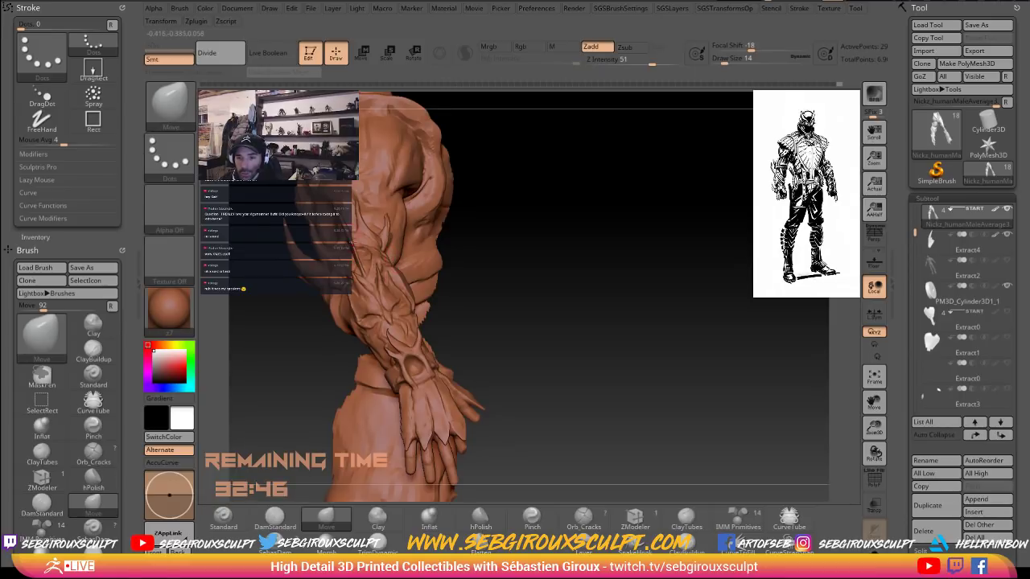
alt+click(354, 240)
right_click(347, 241)
right_click(346, 243)
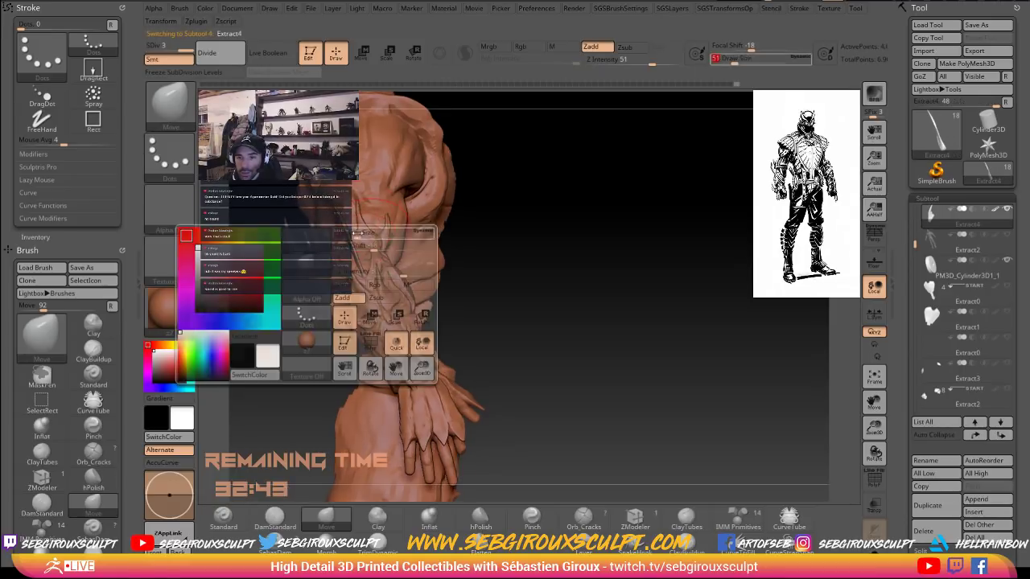
drag(346, 243, 357, 243)
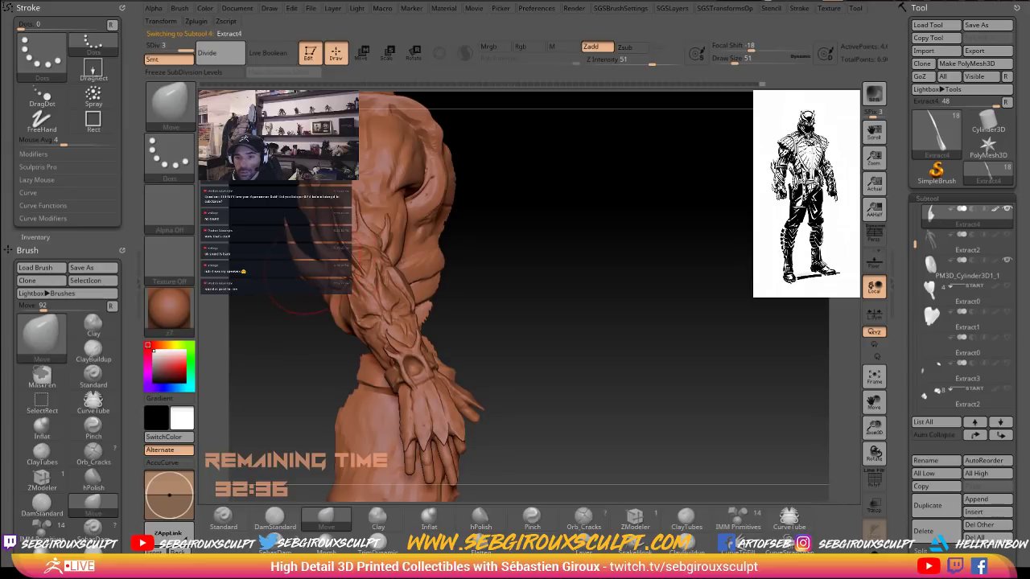
drag(303, 275, 309, 275)
key(space)
drag(302, 274, 296, 273)
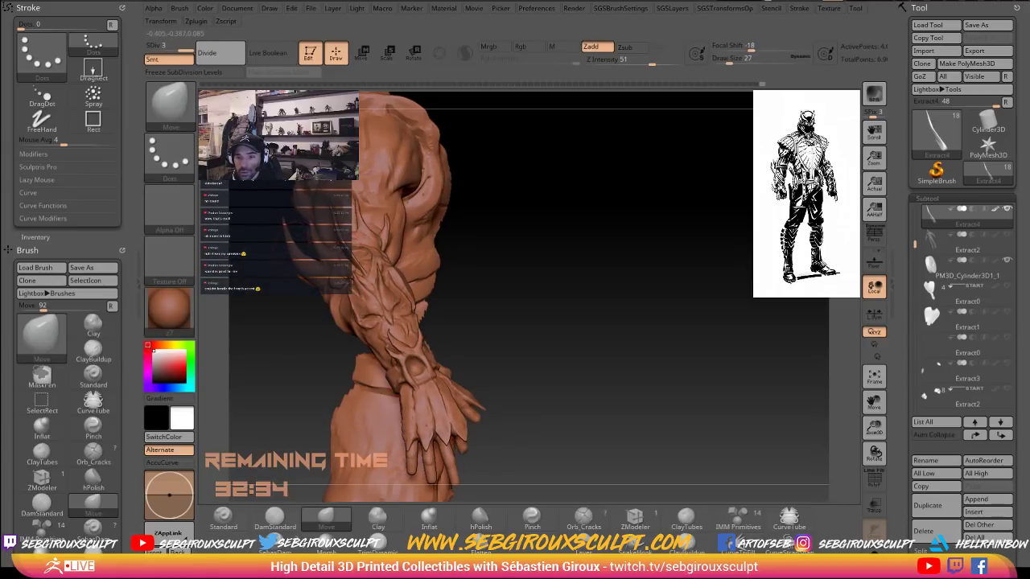
Reselect the arm mesh, turn AccuCurve on, and pull the wristband spike into a longer, sharper point with Move at draw size 11.
alt+click(332, 275)
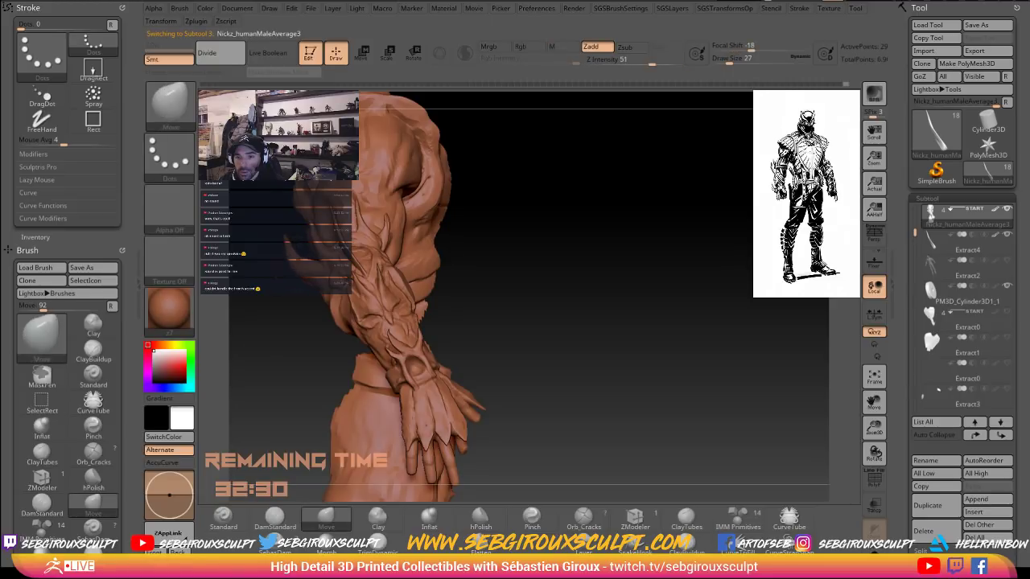
click(169, 463)
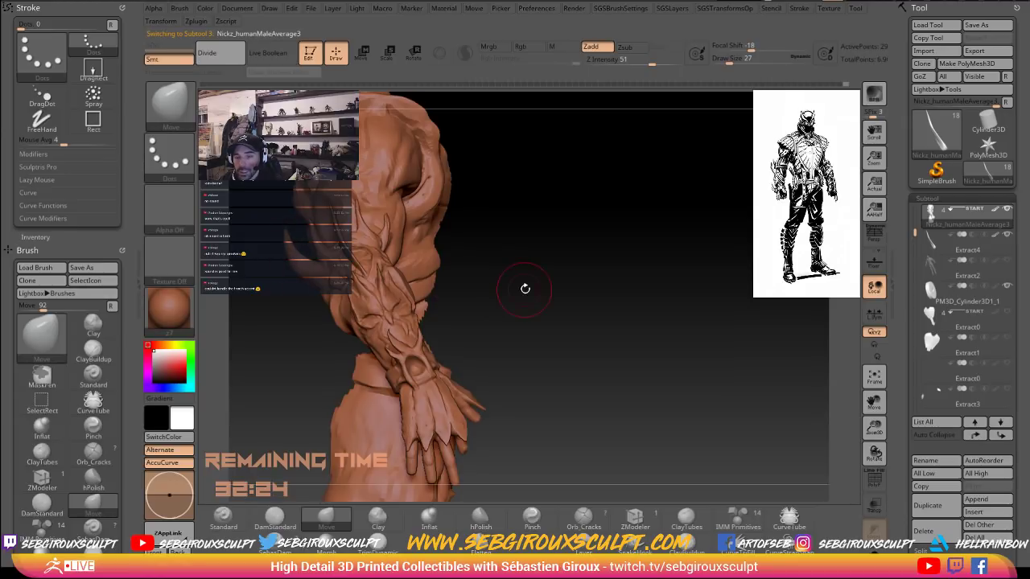
mouse_move(524, 288)
mouse_down()
mouse_move(560, 309)
mouse_move(542, 344)
mouse_move(598, 362)
mouse_move(391, 374)
mouse_move(414, 348)
mouse_move(361, 357)
mouse_move(461, 323)
mouse_move(411, 330)
mouse_up()
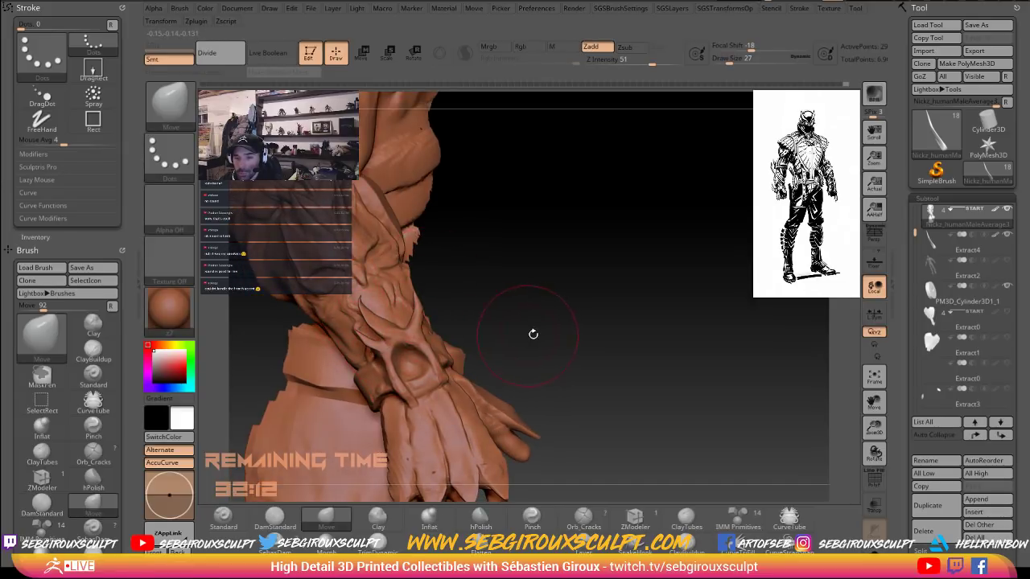
drag(534, 323, 475, 331)
mouse_move(347, 339)
mouse_down()
mouse_move(391, 339)
mouse_move(414, 291)
mouse_up()
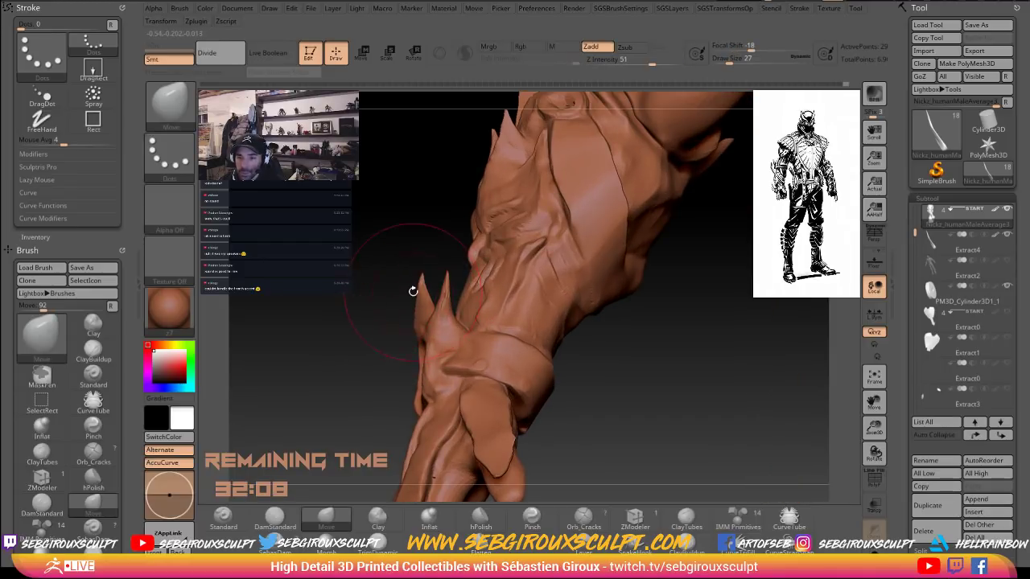
key(space)
click(409, 290)
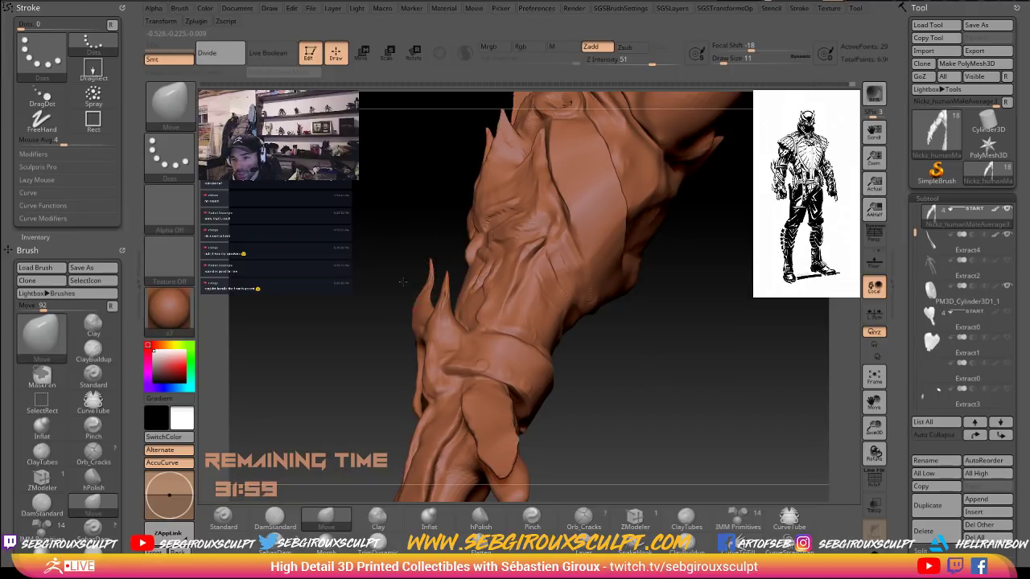
Thin and curve the wristband spikes from front, back and side with the Move brush at draw size 11.
mouse_move(404, 281)
alt+mouse_down()
mouse_move(370, 260)
mouse_move(401, 315)
mouse_move(542, 322)
alt+mouse_up()
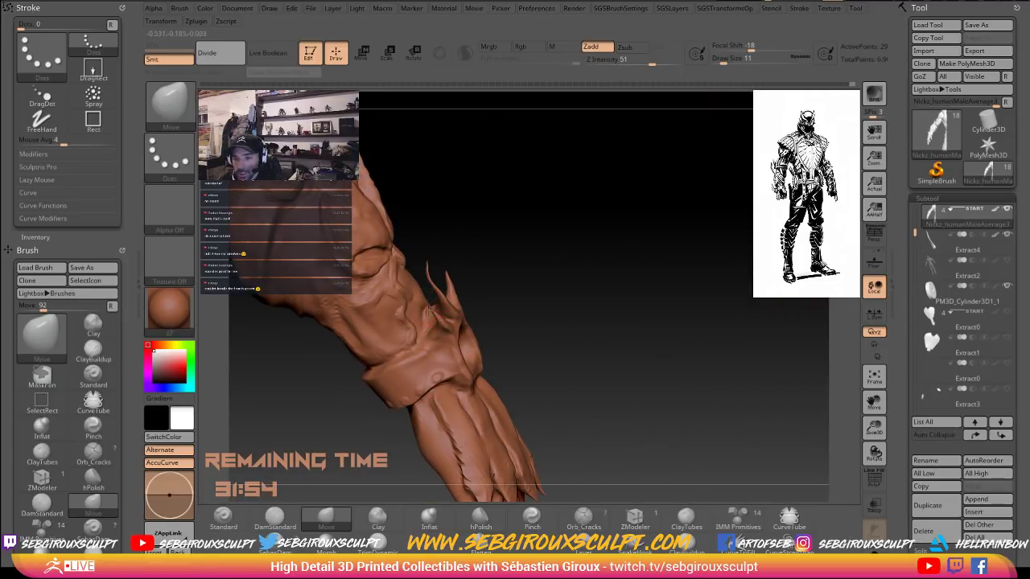
drag(520, 273, 439, 304)
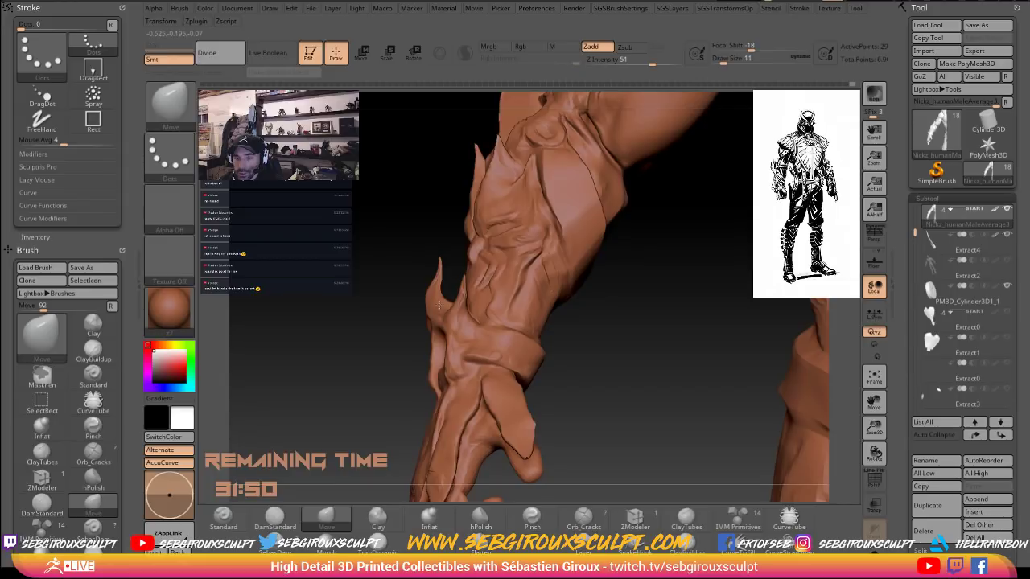
right_drag(440, 305, 511, 292)
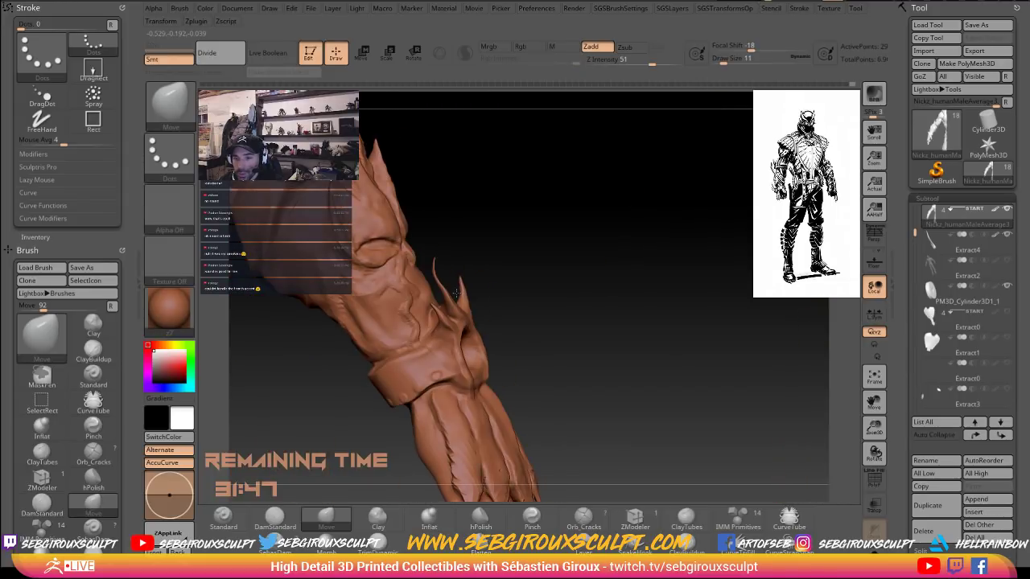
drag(456, 294, 441, 323)
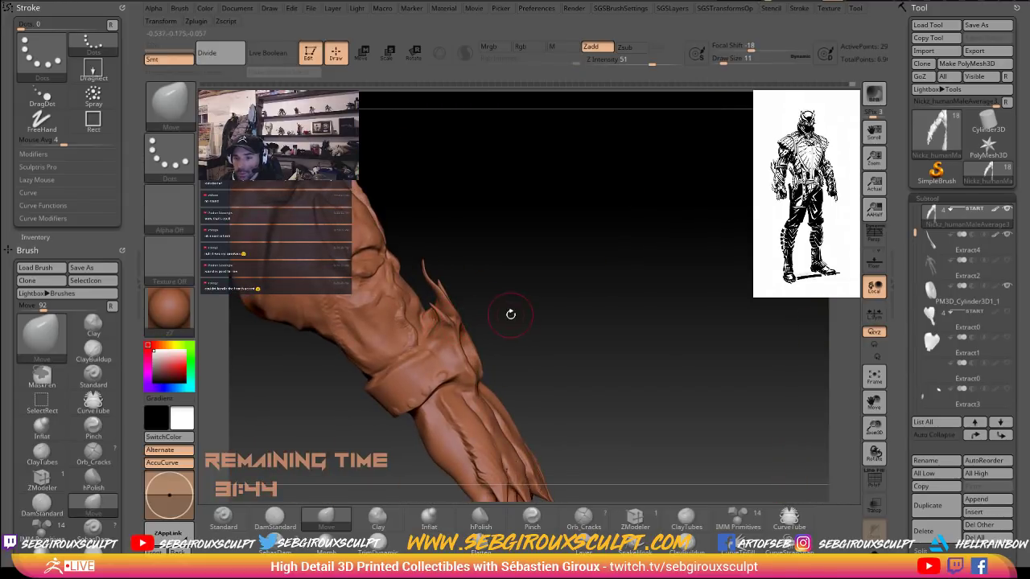
drag(511, 315, 420, 323)
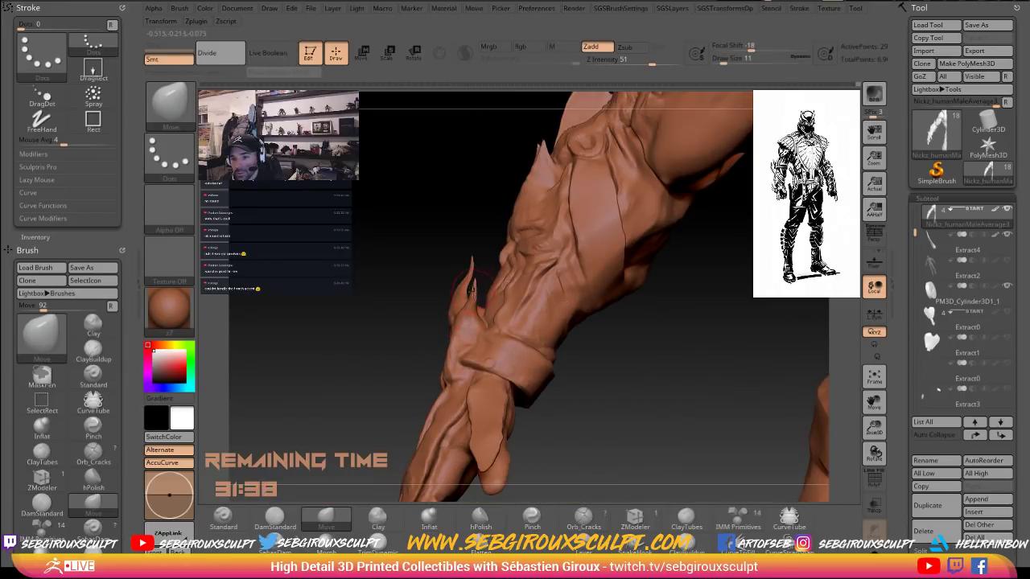
mouse_move(422, 315)
alt+mouse_down()
mouse_move(386, 306)
mouse_move(397, 350)
mouse_move(417, 352)
mouse_move(445, 331)
alt+mouse_up()
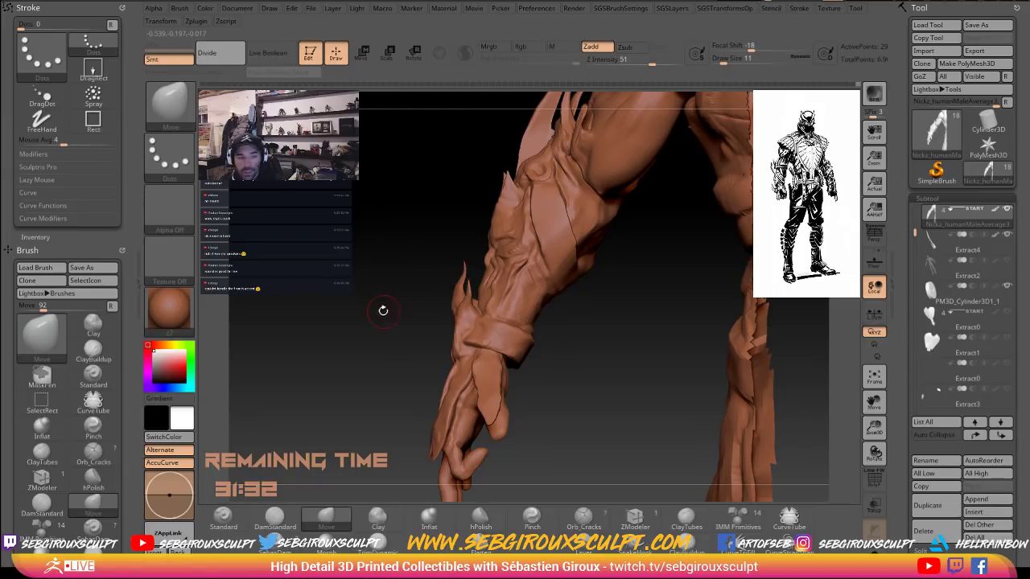
mouse_move(358, 336)
mouse_down()
mouse_move(555, 332)
mouse_move(540, 322)
mouse_move(559, 333)
mouse_move(314, 345)
mouse_up()
mouse_move(427, 352)
mouse_down()
mouse_move(405, 356)
mouse_move(402, 382)
mouse_move(381, 365)
mouse_up()
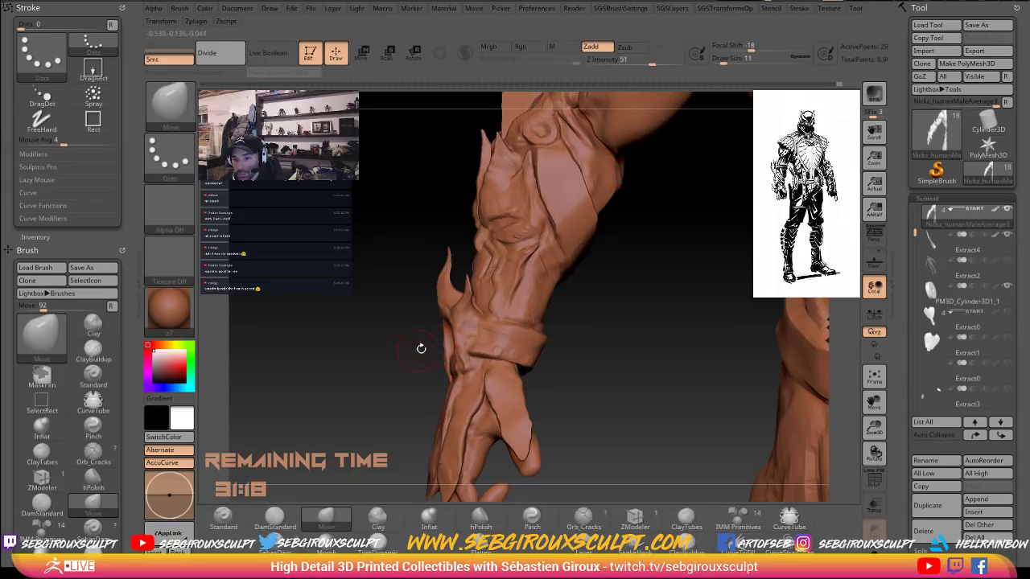
Build up the sleeve folds above the wristband with the Standard brush, reduce the draw size to 7, and undo the last stroke.
alt+drag(408, 361, 377, 354)
alt+drag(511, 384, 532, 394)
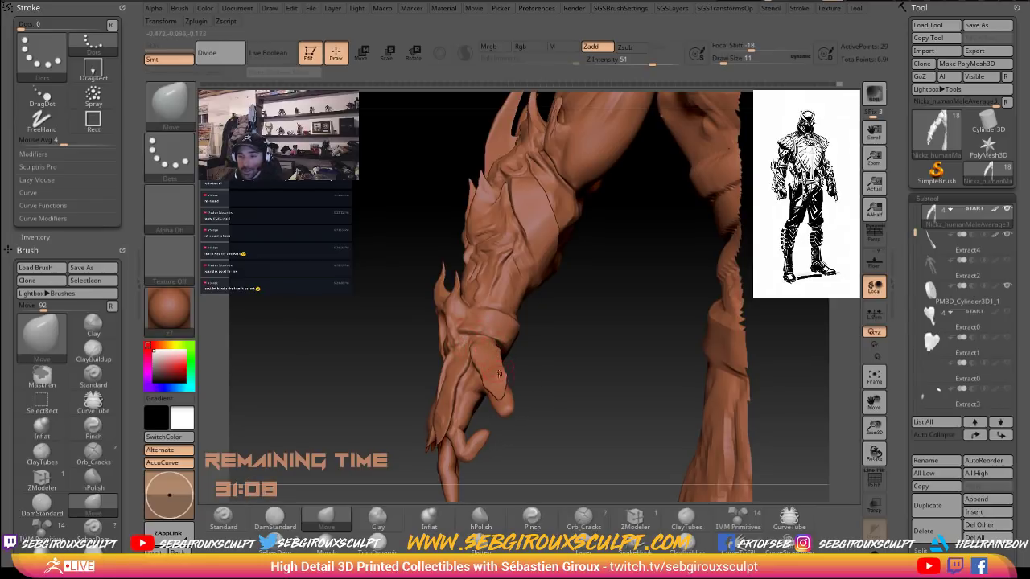
key(a)
key(a)
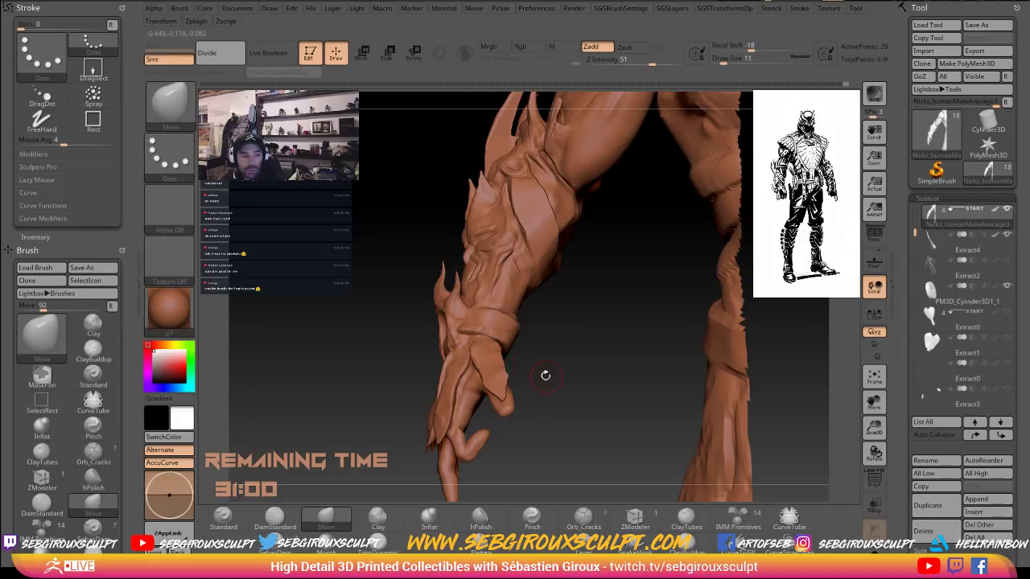
mouse_move(547, 378)
mouse_down()
mouse_move(540, 390)
mouse_move(548, 393)
mouse_move(560, 381)
mouse_up()
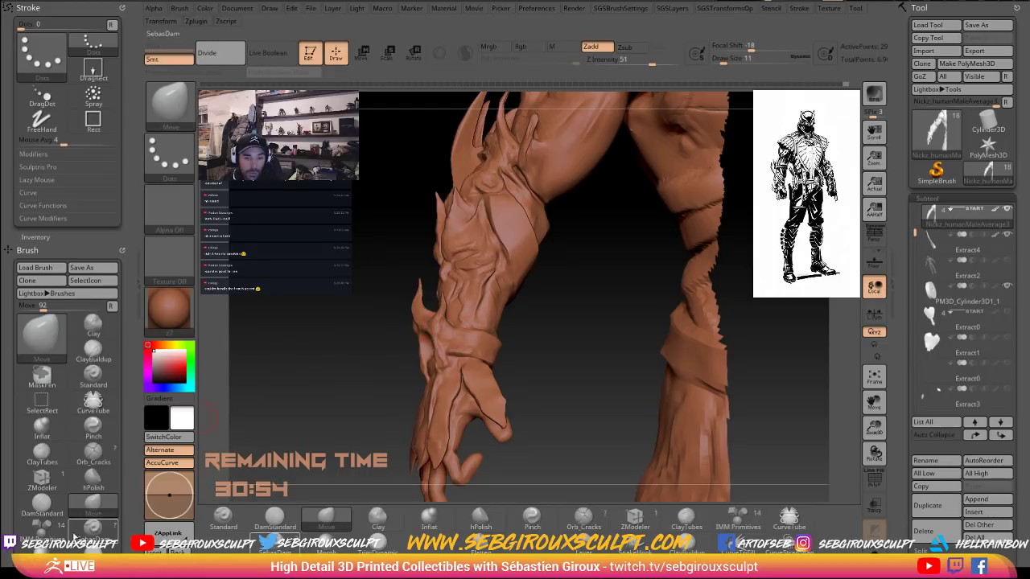
click(223, 519)
alt+drag(305, 445, 309, 483)
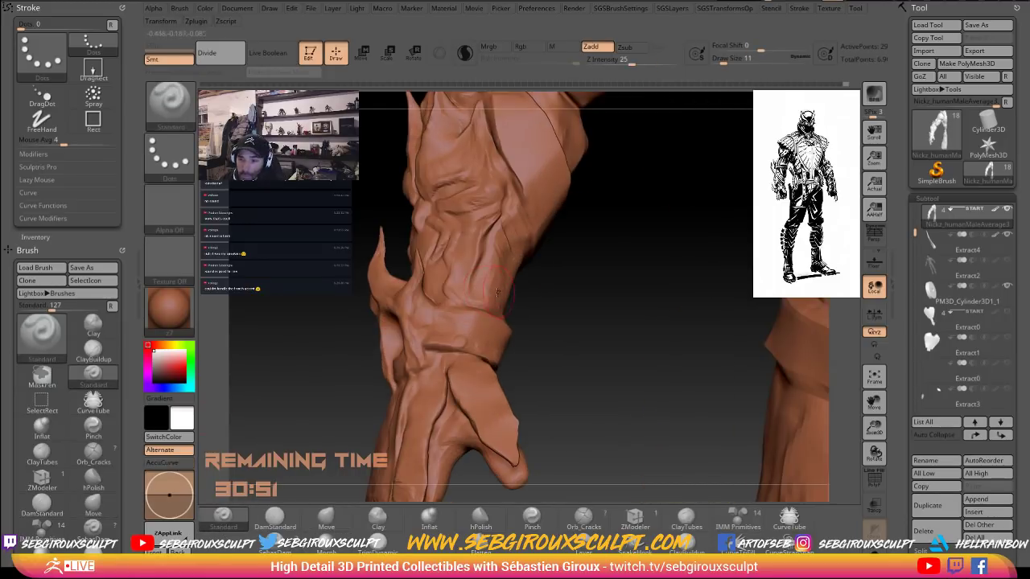
drag(479, 251, 468, 284)
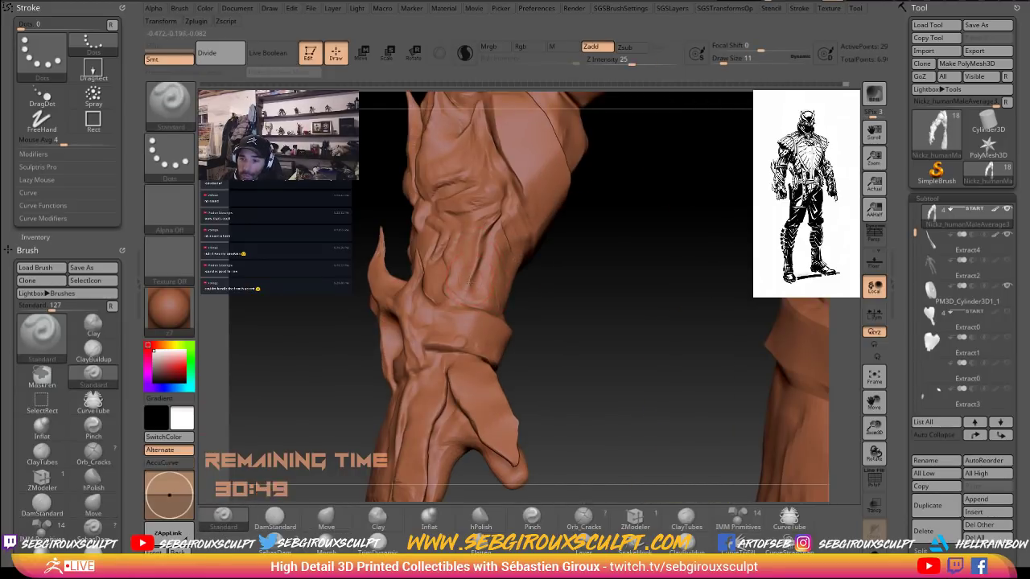
right_drag(468, 284, 467, 290)
key([)
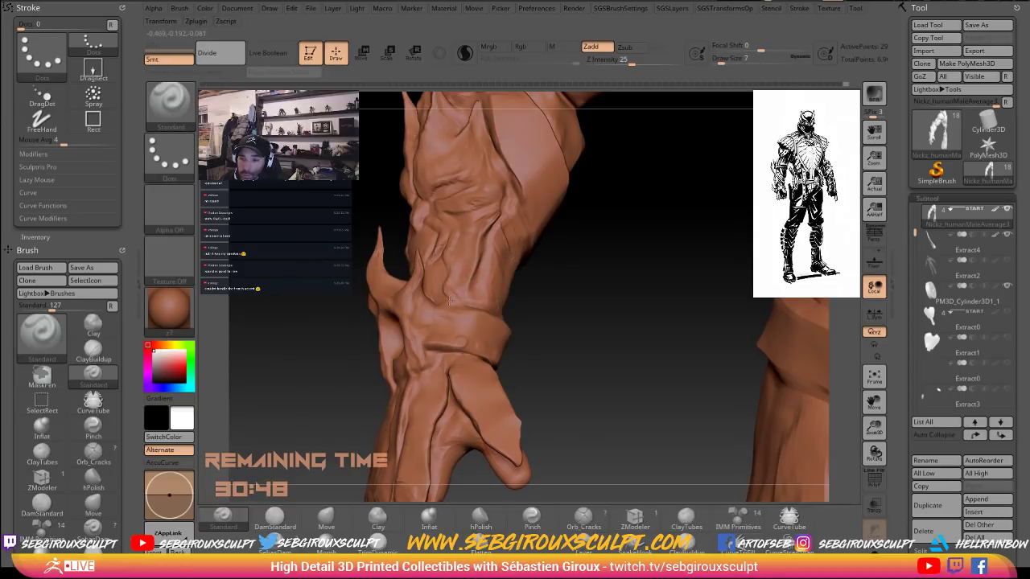
drag(450, 300, 466, 289)
key(ctrl+z)
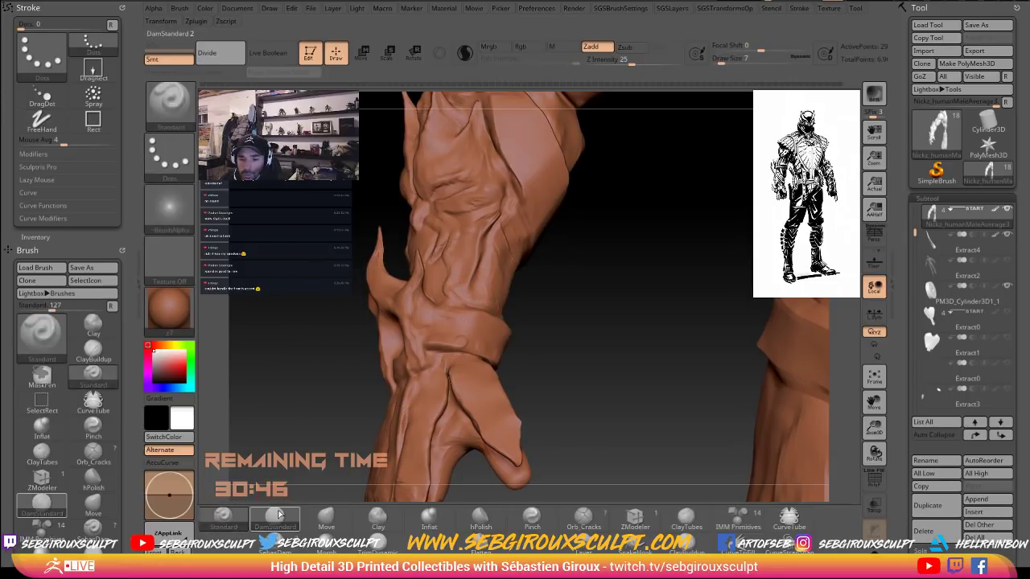
Carve fold creases into the forearm sleeve above the wristband with the DamStandard brush at draw size 7 and smooth them.
click(274, 516)
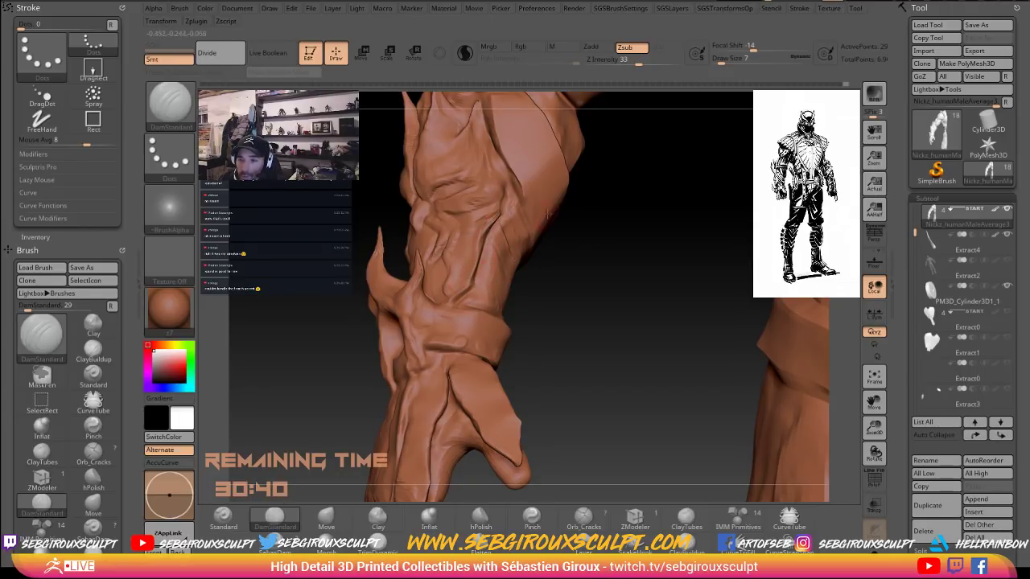
right_drag(547, 215, 503, 212)
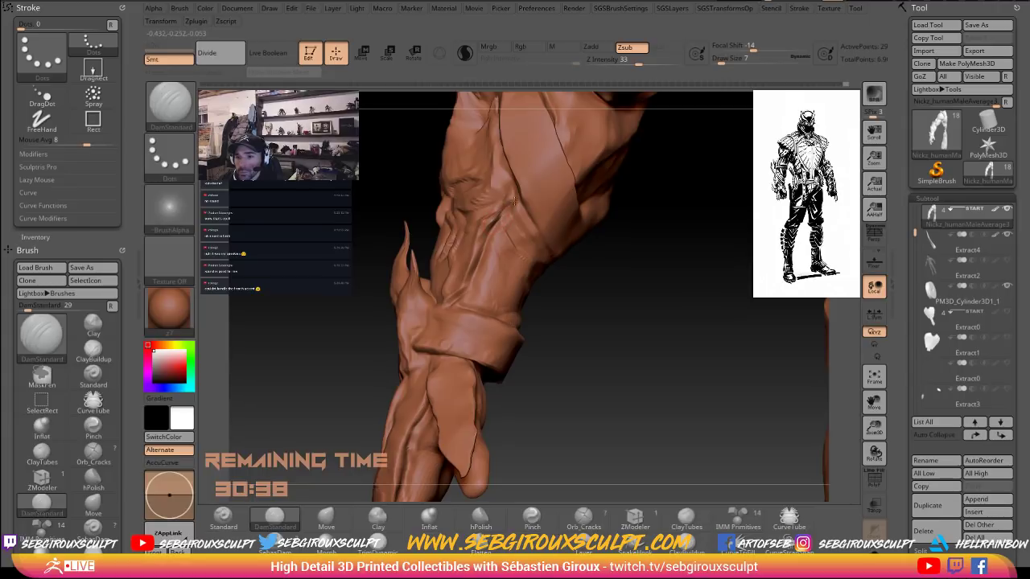
drag(510, 201, 489, 222)
key(shift)
mouse_move(645, 378)
alt+mouse_down()
mouse_move(658, 359)
mouse_move(690, 351)
alt+mouse_up()
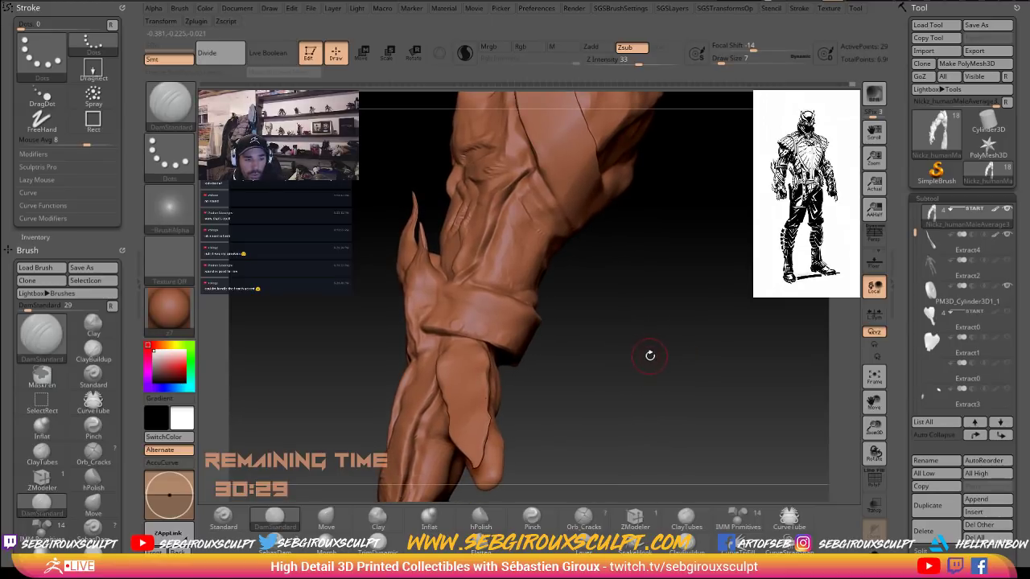
Build up the sleeve along the wristband's upper edge with the ClayTubes brush at draw size 7 and smooth the surface.
mouse_move(663, 349)
mouse_down()
mouse_move(651, 331)
mouse_move(659, 366)
mouse_move(593, 354)
mouse_up()
key(b)
key(c)
key(t)
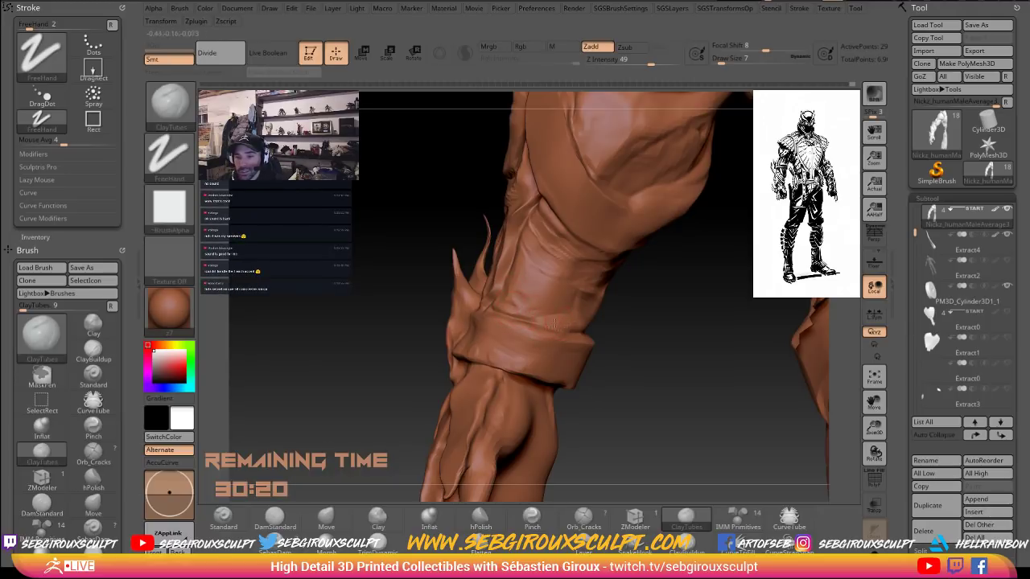
key(shift)
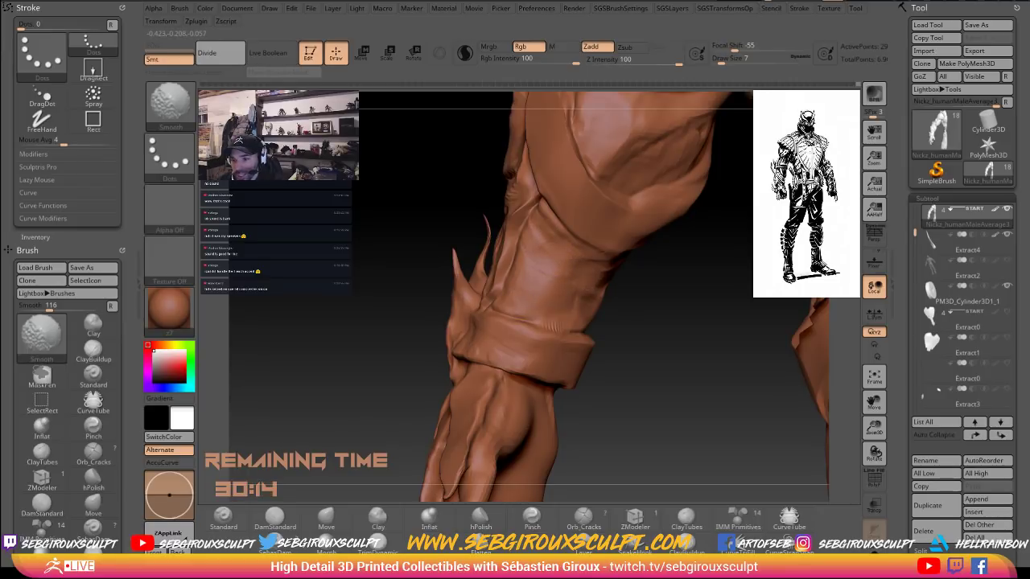
drag(628, 306, 387, 304)
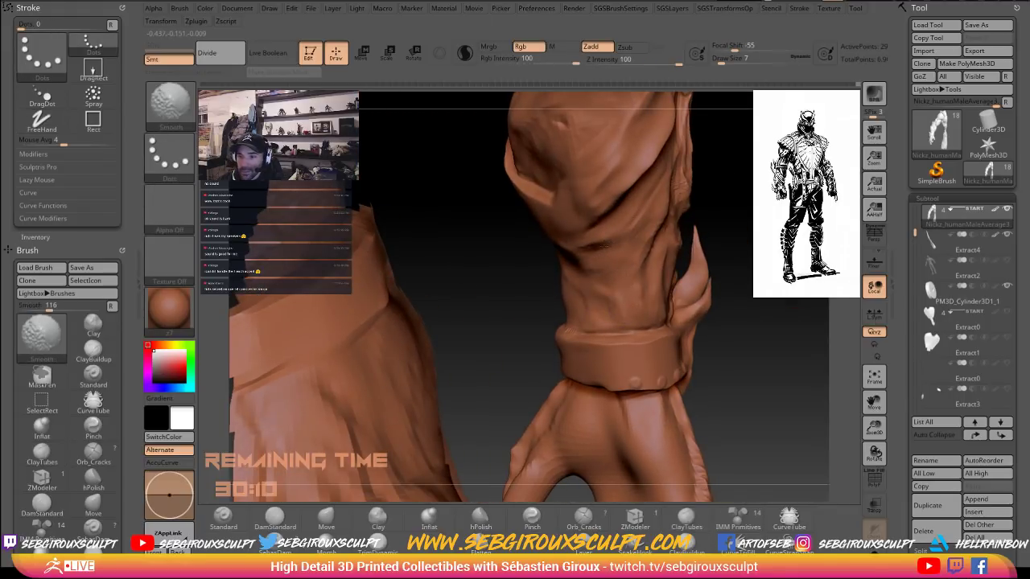
drag(475, 304, 660, 301)
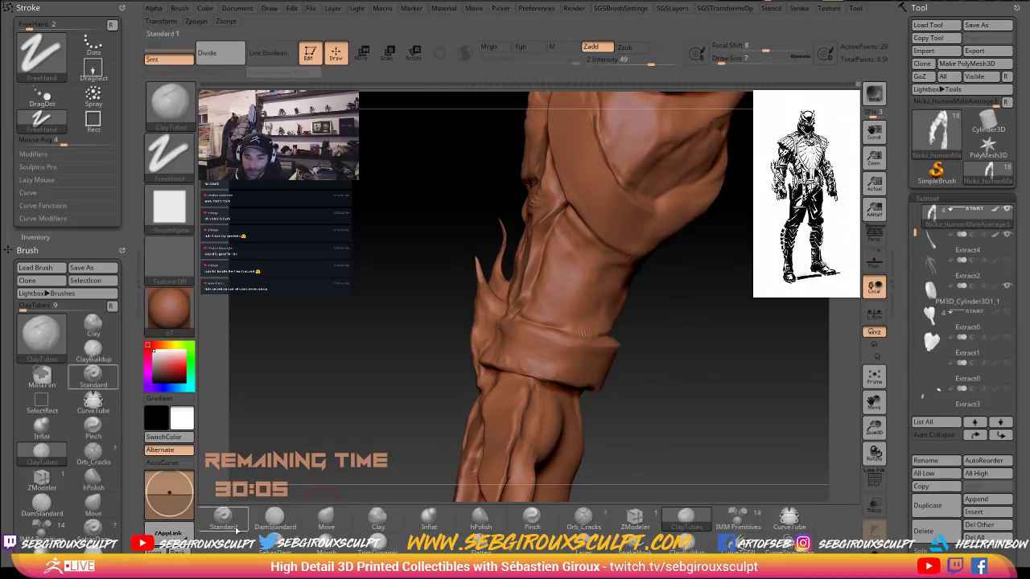
Carve the seam above the wristband and the neighbouring sleeve folds with the DamStandard brush, reducing the draw size to 4.
click(275, 517)
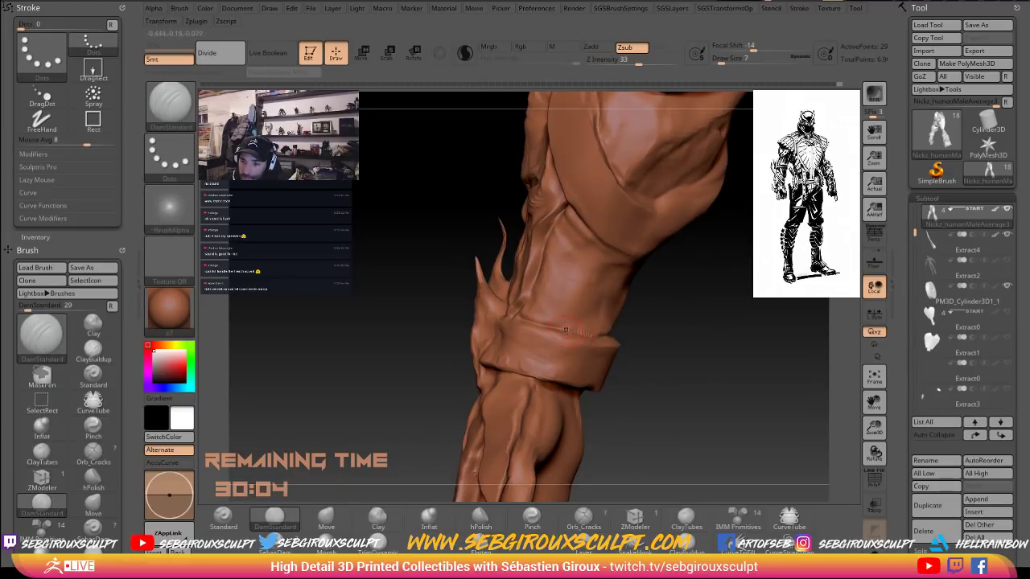
drag(646, 336, 620, 370)
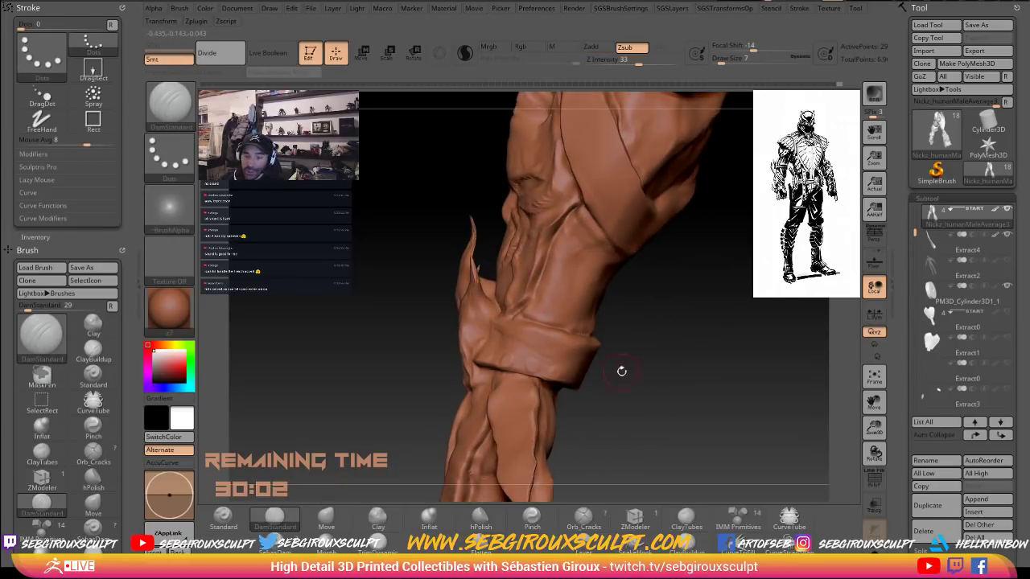
alt+drag(641, 406, 631, 432)
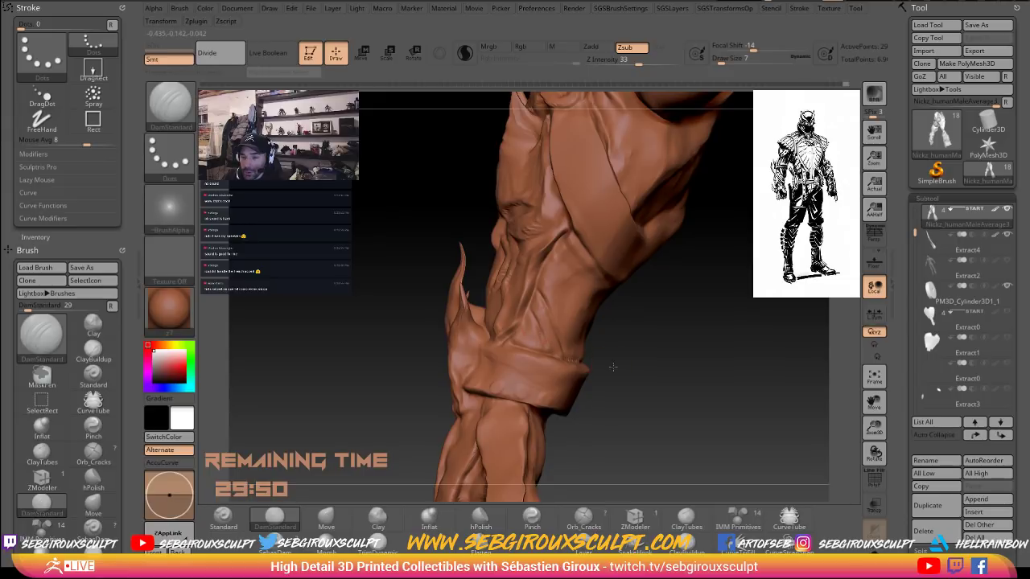
drag(613, 367, 541, 344)
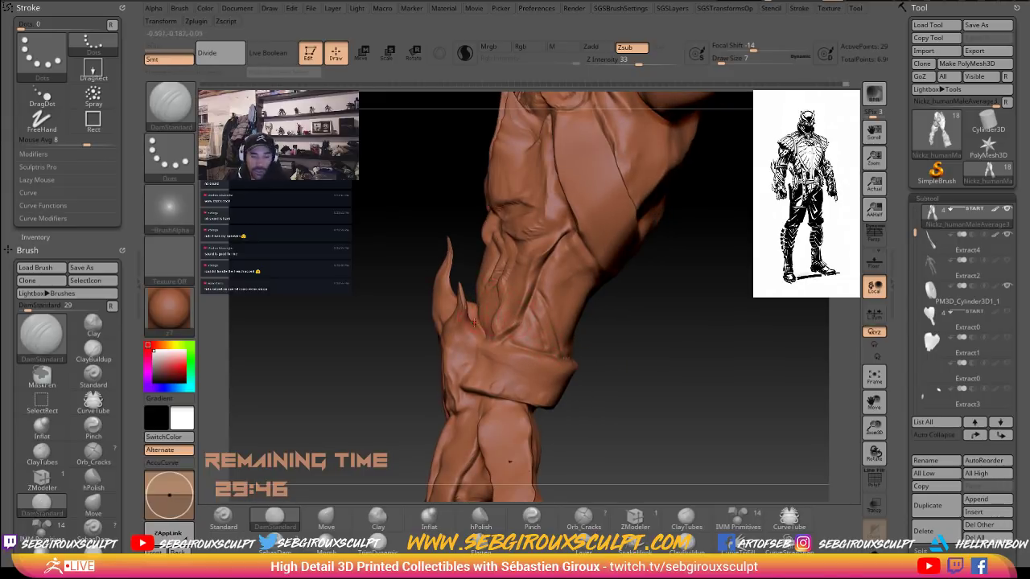
key(space)
drag(534, 329, 531, 329)
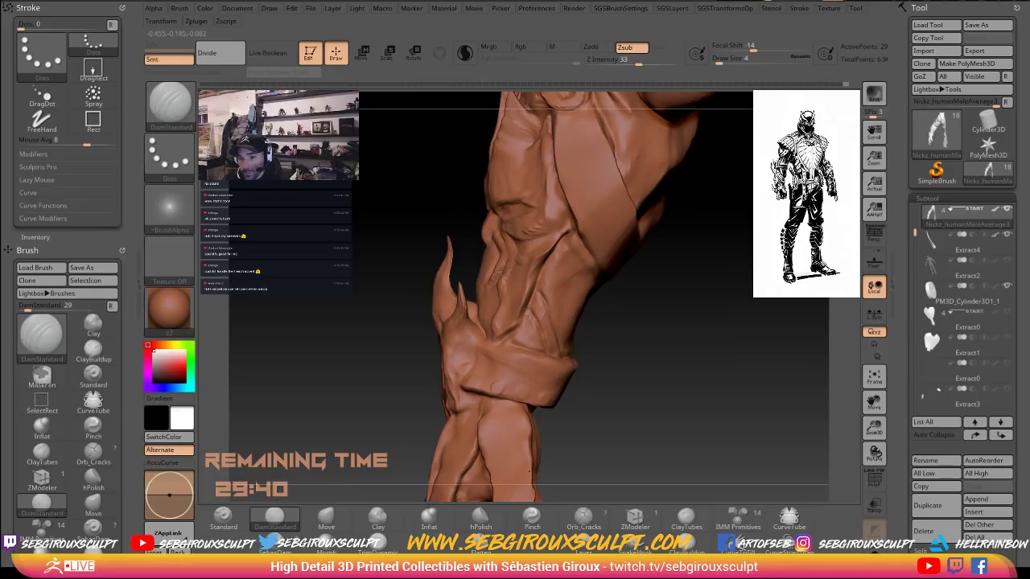
Build up the sleeve folds above the wristband with the ClayTubes brush at draw size 4 and smooth them.
mouse_move(627, 349)
mouse_down()
mouse_move(609, 360)
mouse_move(643, 400)
mouse_move(674, 395)
mouse_move(587, 318)
mouse_up()
key(b)
key(c)
key(t)
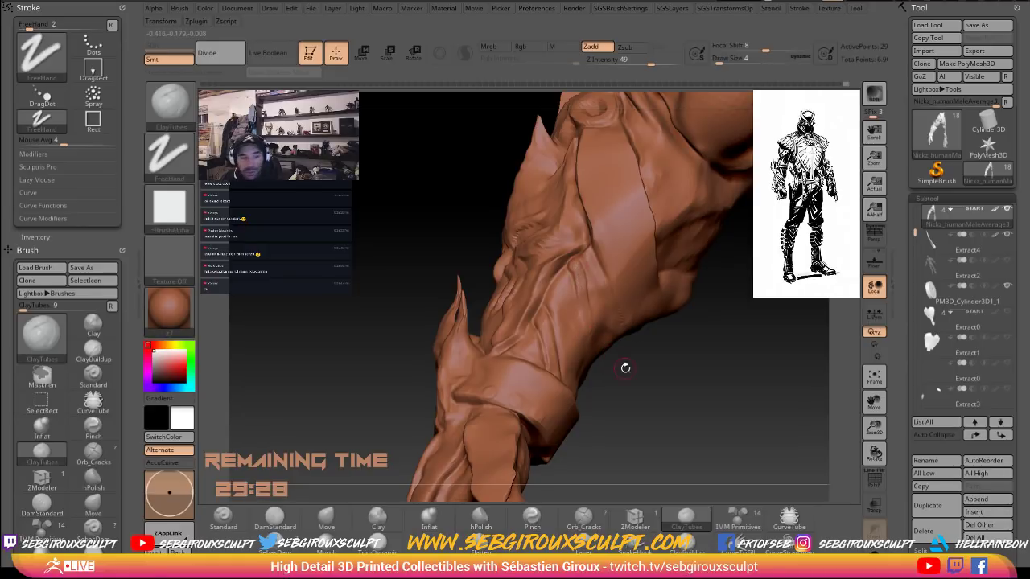
drag(650, 386, 621, 383)
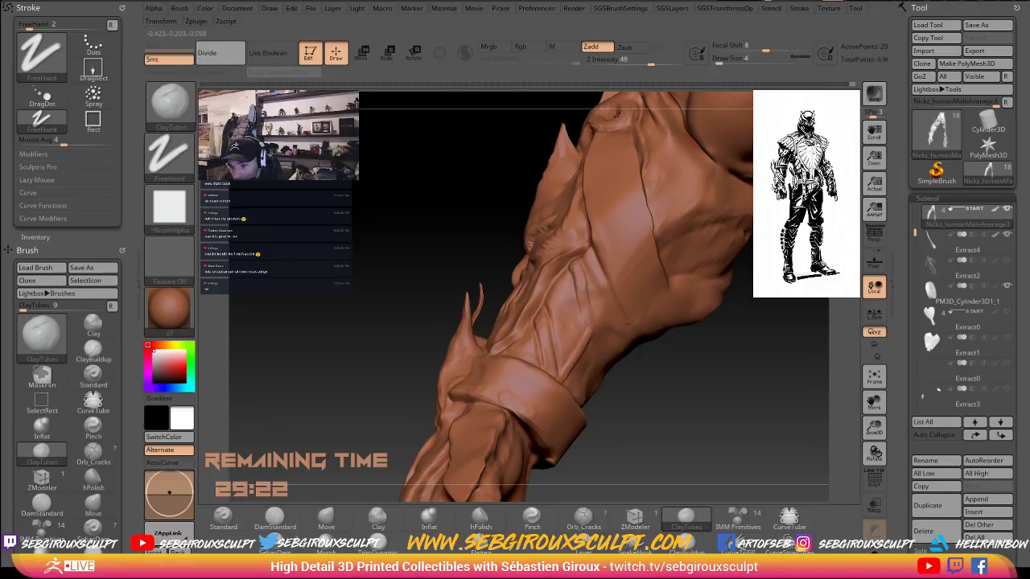
key(shift)
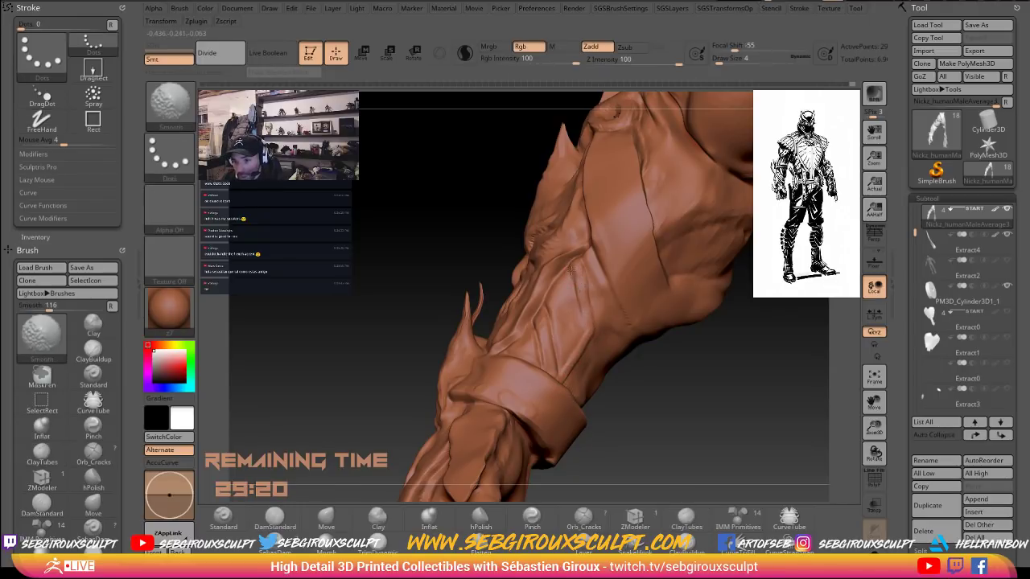
drag(642, 385, 505, 434)
mouse_move(388, 440)
mouse_down()
mouse_move(631, 372)
mouse_move(617, 410)
mouse_up()
Add volume to the sleeve above the wristband with the Standard brush at draw size 16.
click(420, 523)
key(space)
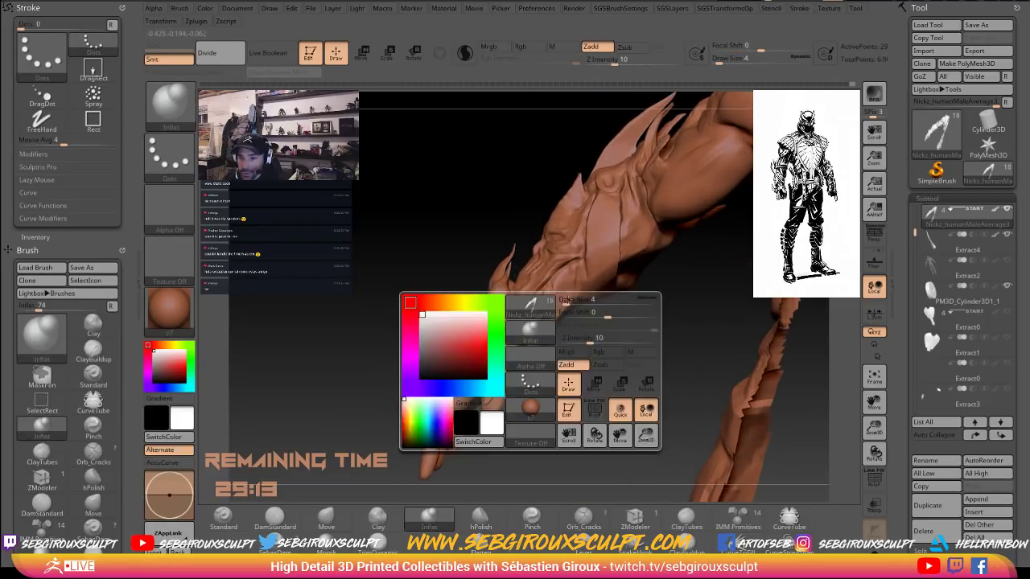
click(223, 519)
key(space)
drag(570, 290, 565, 289)
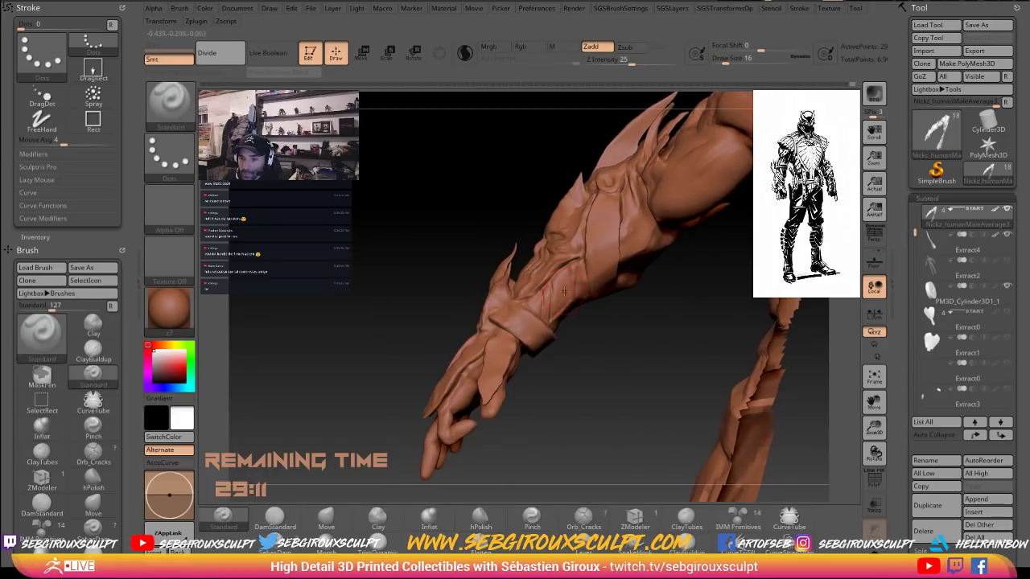
drag(595, 330, 648, 428)
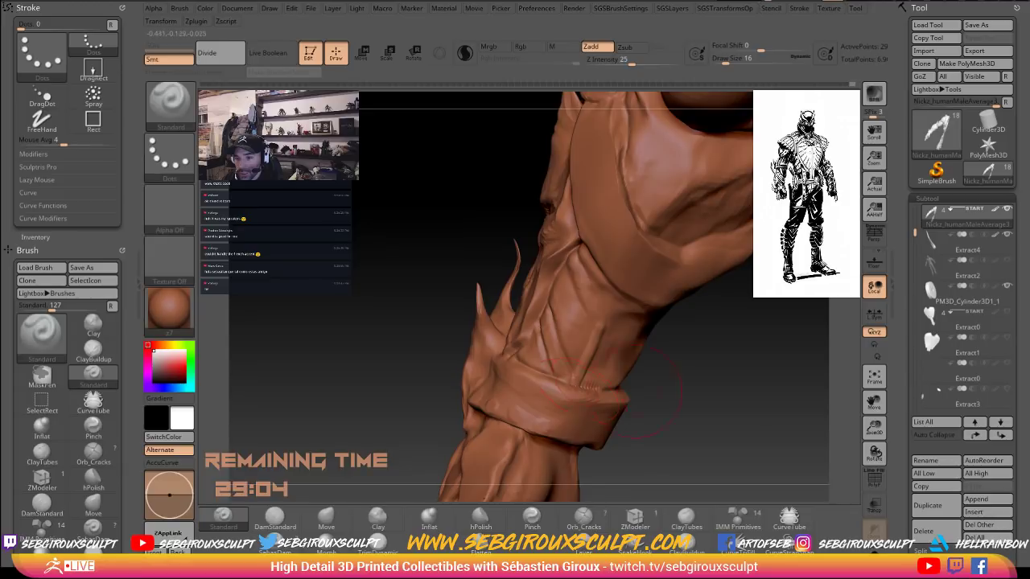
Reshape the sleeve folds between the forearm strap and the wristband with the Move brush at draw size 12.
mouse_move(682, 388)
mouse_down()
mouse_move(637, 378)
mouse_move(699, 372)
mouse_move(672, 375)
mouse_move(708, 350)
mouse_move(645, 395)
mouse_move(684, 391)
mouse_move(698, 375)
mouse_move(684, 378)
mouse_up()
key(b)
key(m)
key(v)
key(space)
drag(576, 329, 573, 325)
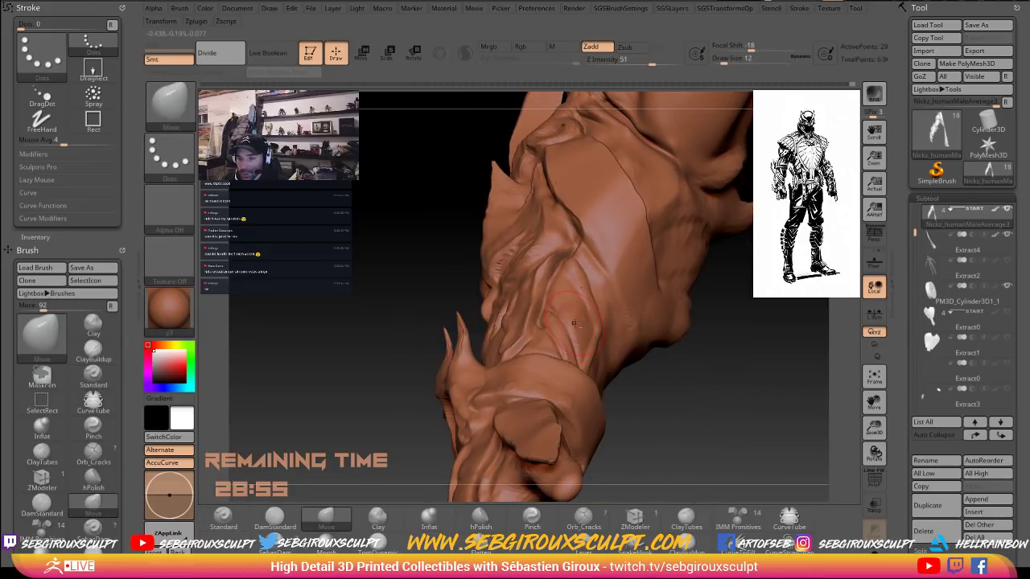
drag(646, 397, 599, 334)
drag(535, 284, 594, 304)
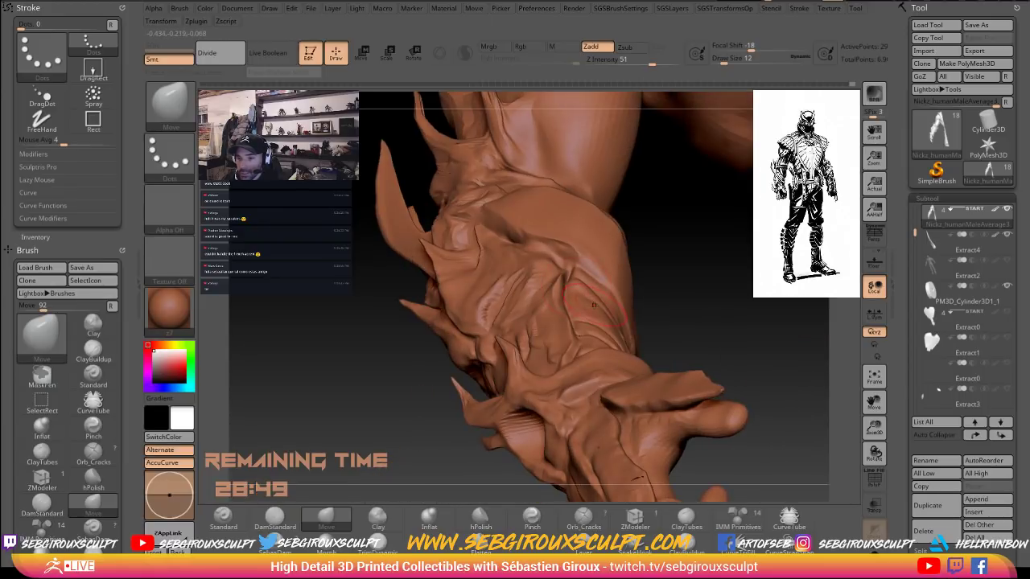
mouse_move(681, 345)
mouse_down()
mouse_move(450, 295)
mouse_move(503, 377)
mouse_move(569, 385)
mouse_move(578, 380)
mouse_move(569, 373)
mouse_move(561, 378)
mouse_move(599, 399)
mouse_move(582, 401)
mouse_move(607, 371)
mouse_up()
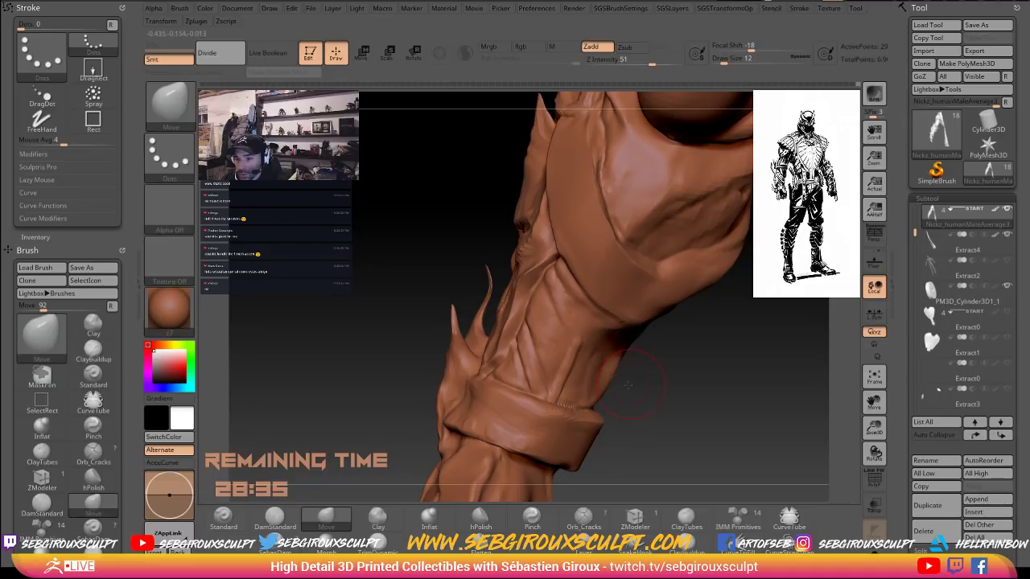
Adjust the forearm's inner silhouette between the strap and the wristband with the Move brush and smooth it.
mouse_move(655, 386)
mouse_down()
mouse_move(597, 395)
mouse_move(595, 371)
mouse_up()
right_drag(577, 368, 599, 361)
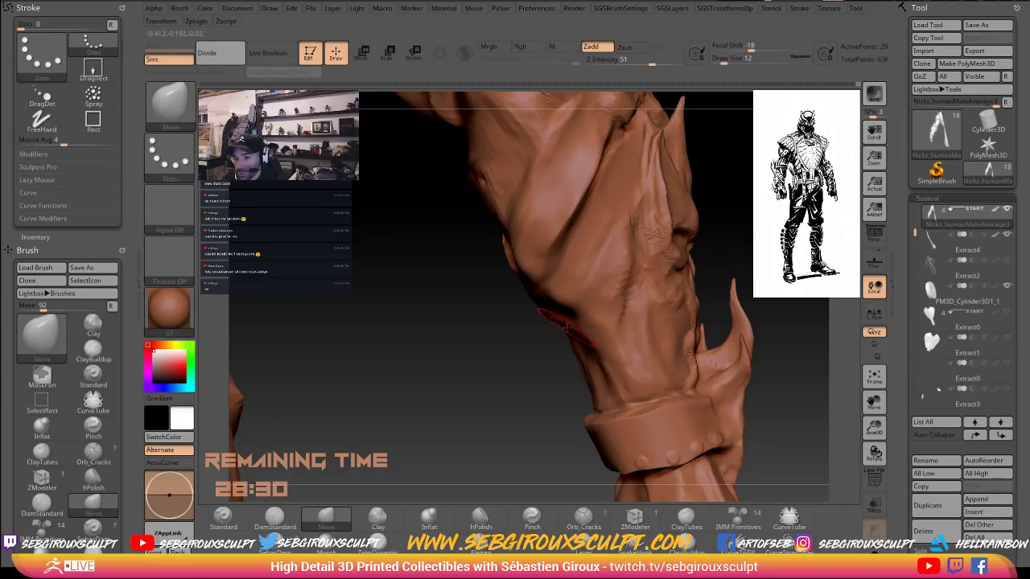
right_drag(557, 327, 576, 336)
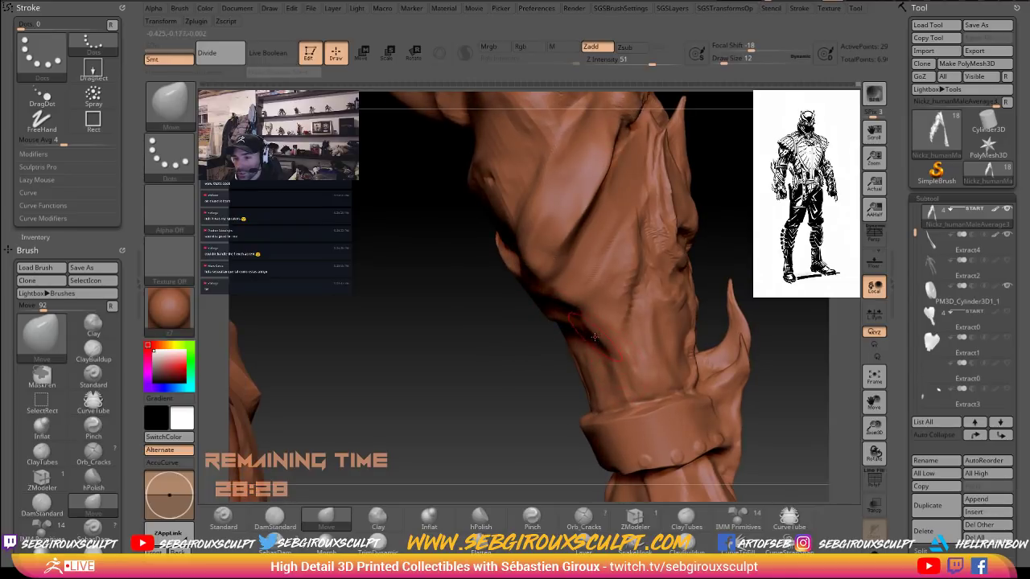
drag(521, 337, 623, 326)
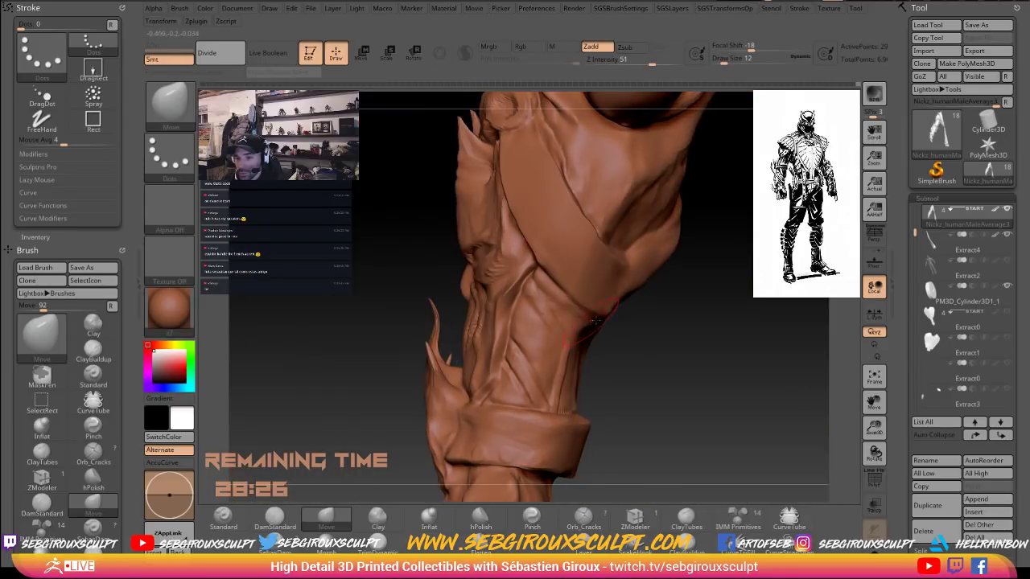
right_drag(599, 322, 586, 324)
drag(597, 337, 607, 341)
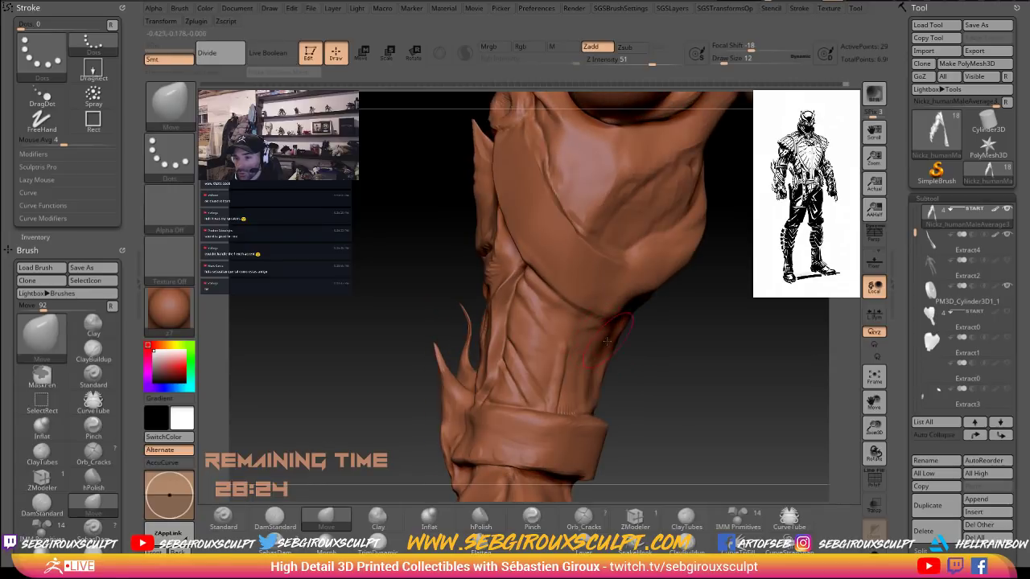
key(shift)
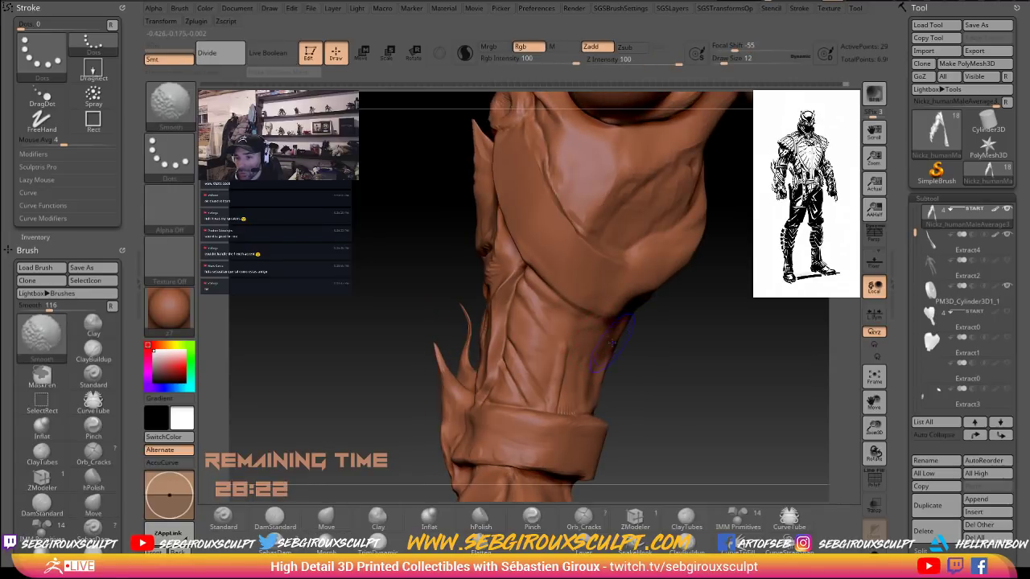
mouse_move(636, 392)
mouse_down()
mouse_move(650, 386)
mouse_move(628, 404)
mouse_move(646, 424)
mouse_move(644, 404)
mouse_move(628, 408)
mouse_move(498, 450)
mouse_move(459, 482)
mouse_up()
Flatten the forearm sleeve surface below the elbow with the hPolish brush at draw size 29.
click(431, 516)
click(486, 515)
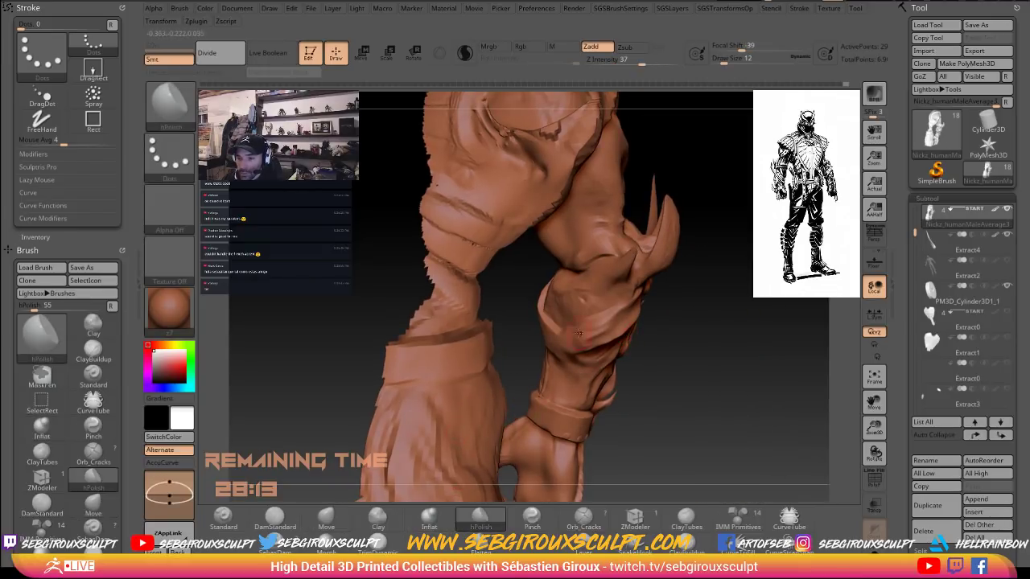
key(space)
drag(579, 337, 588, 337)
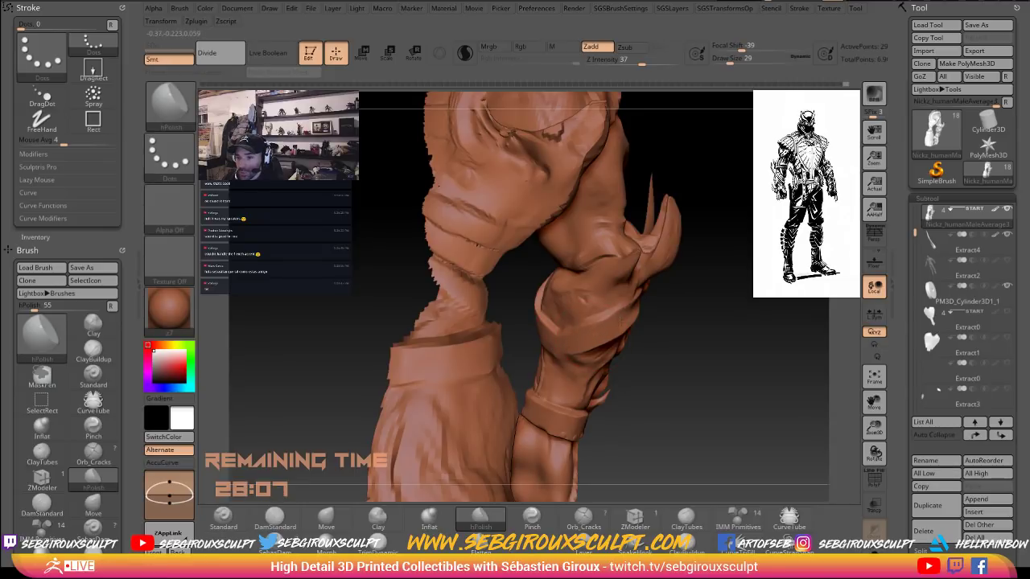
Reshape the spike at the inner elbow with the Move brush, reducing the draw size to 17.
mouse_move(677, 338)
mouse_down()
mouse_move(729, 340)
mouse_move(653, 370)
mouse_move(620, 336)
mouse_up()
key(b)
key(m)
key(v)
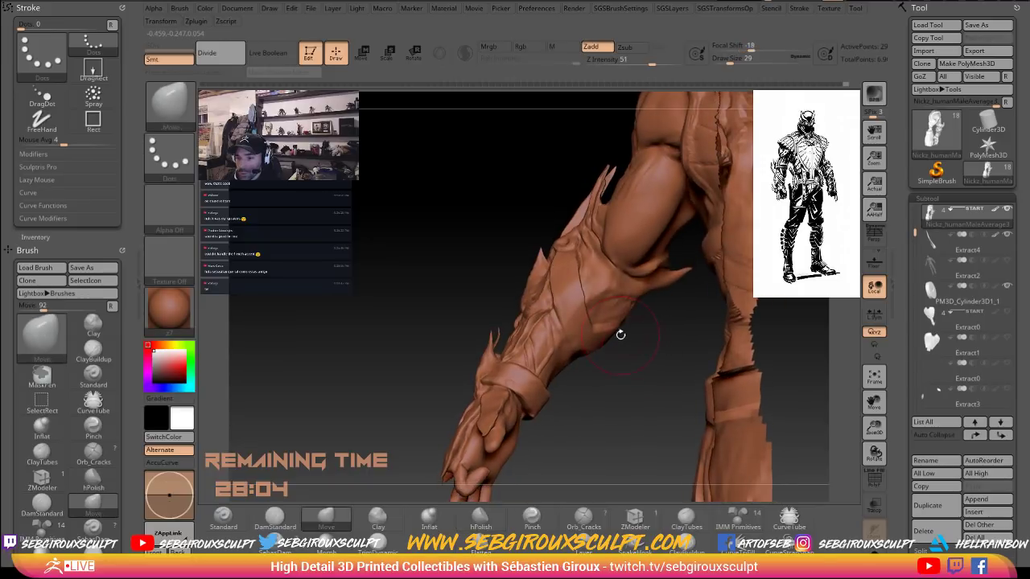
mouse_move(662, 308)
mouse_down()
mouse_move(680, 290)
mouse_move(681, 264)
mouse_move(692, 281)
mouse_move(680, 257)
mouse_up()
key(bracketleft)
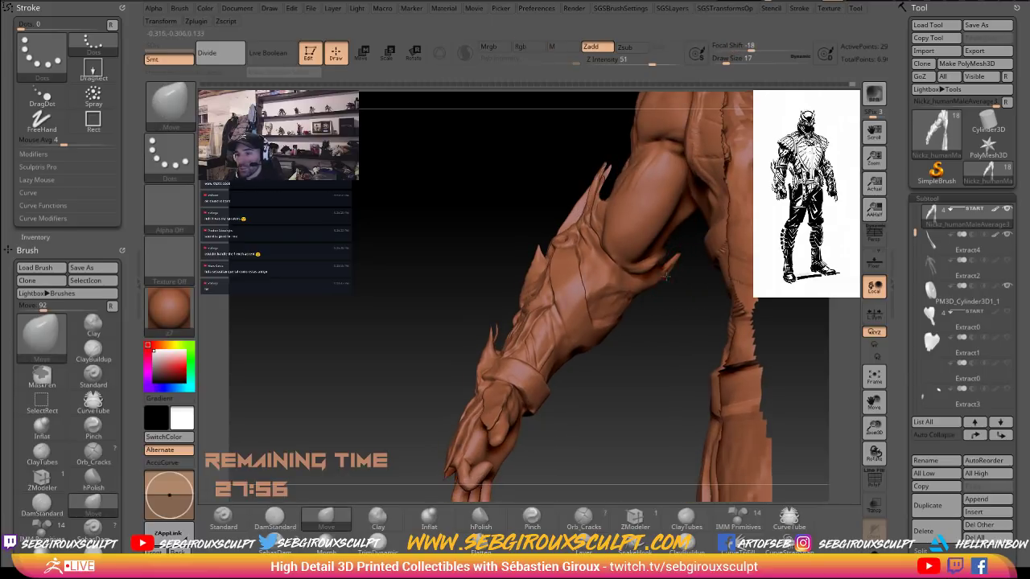
mouse_move(686, 300)
mouse_down()
mouse_move(648, 312)
mouse_move(643, 335)
mouse_up()
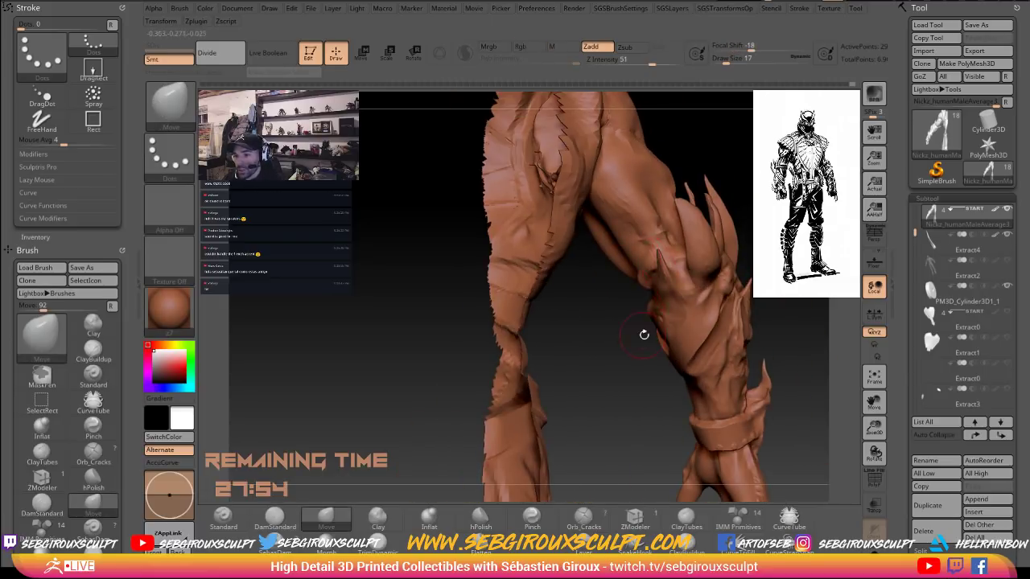
right_drag(643, 334, 672, 274)
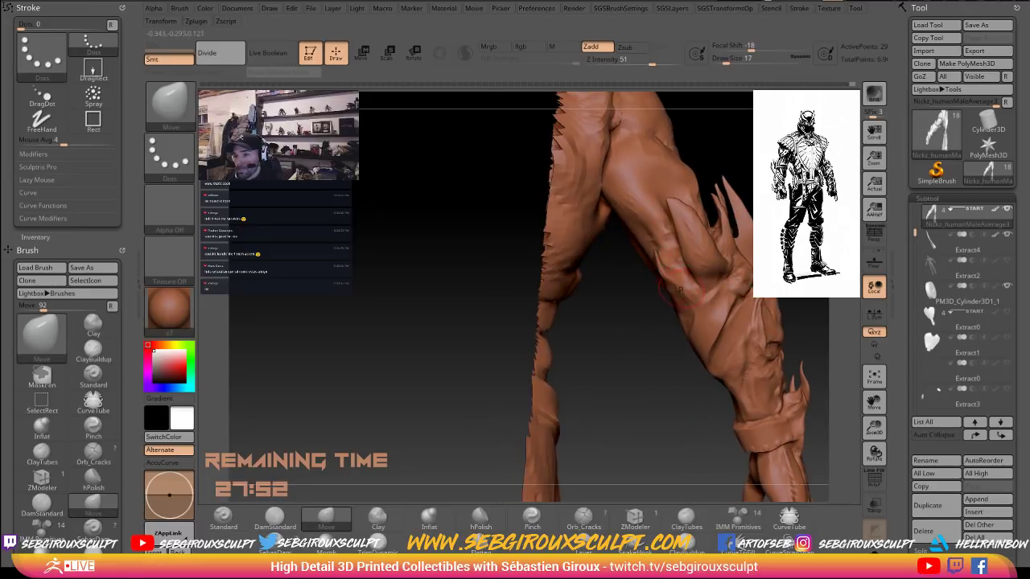
mouse_move(643, 320)
alt+mouse_down()
mouse_move(630, 314)
mouse_move(761, 322)
mouse_move(624, 346)
mouse_move(652, 370)
mouse_move(676, 323)
mouse_move(659, 293)
mouse_move(632, 291)
alt+mouse_up()
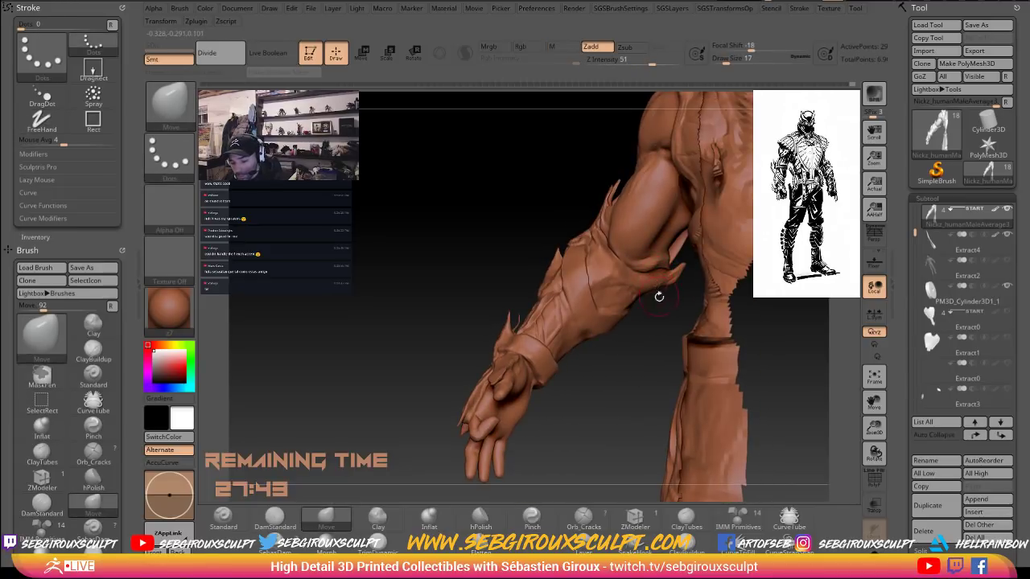
Build up the forearm sleeve near the inner elbow with the ClayTubes brush, raising the draw size to 35.
key(b)
key(c)
key(t)
drag(671, 312, 661, 278)
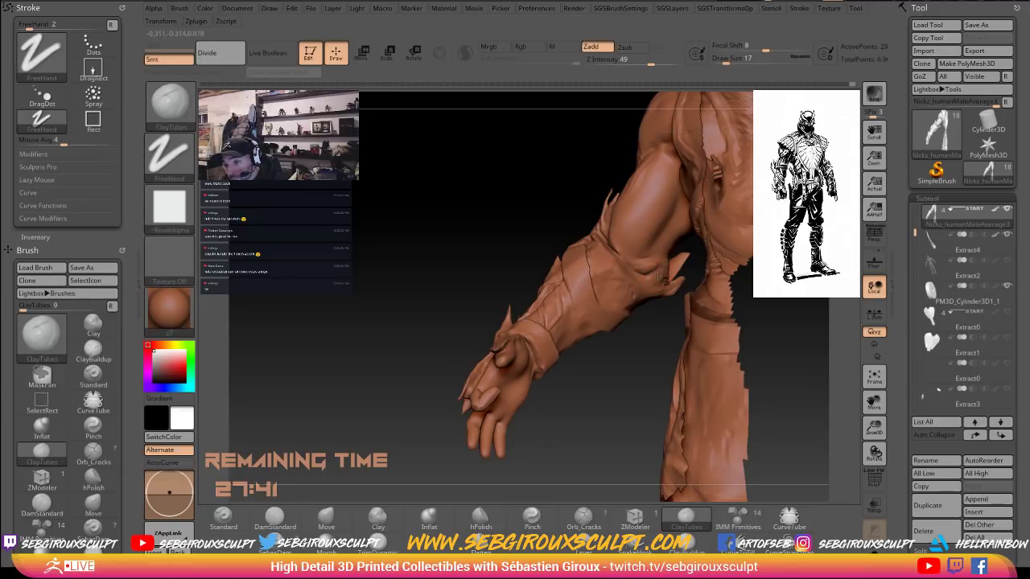
drag(644, 332, 630, 287)
key(space)
click(609, 309)
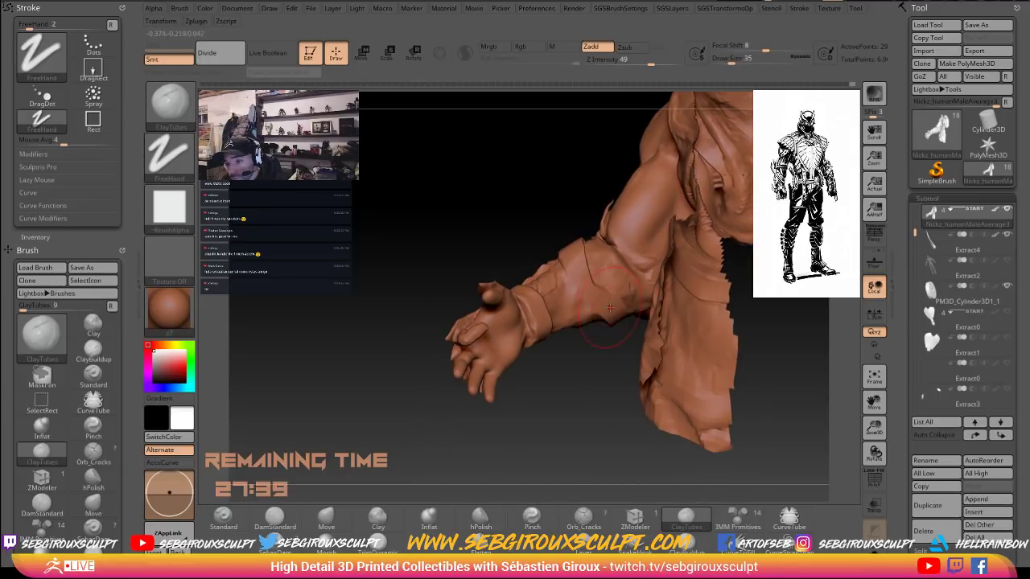
Add soft volume to the forearm sleeve towards the wristband with the Standard brush, reducing the draw size to 17.
key(b)
key(s)
key(t)
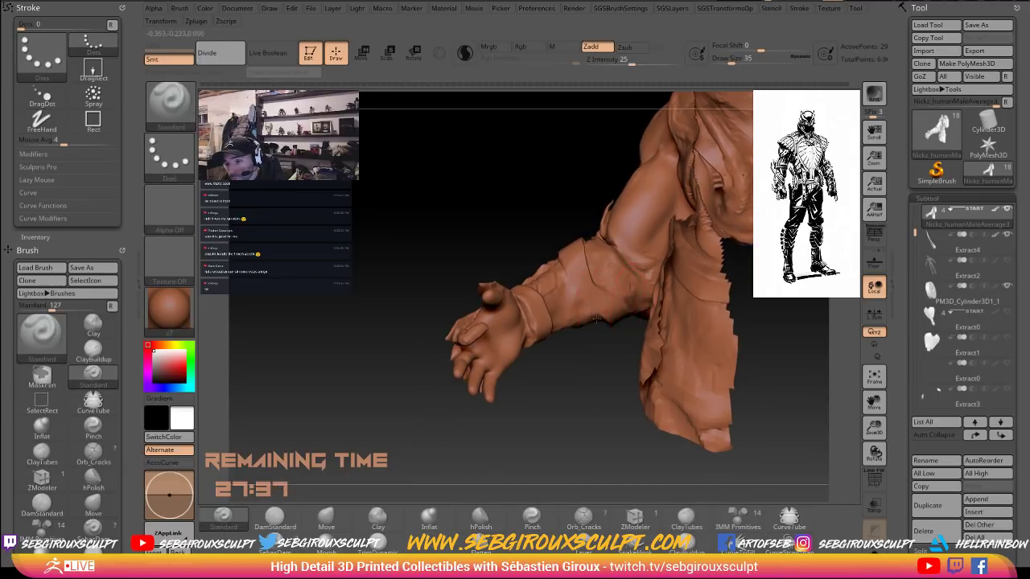
drag(616, 321, 613, 328)
mouse_move(607, 320)
right_down()
mouse_move(596, 347)
mouse_move(568, 306)
right_up()
key(space)
drag(566, 305, 545, 302)
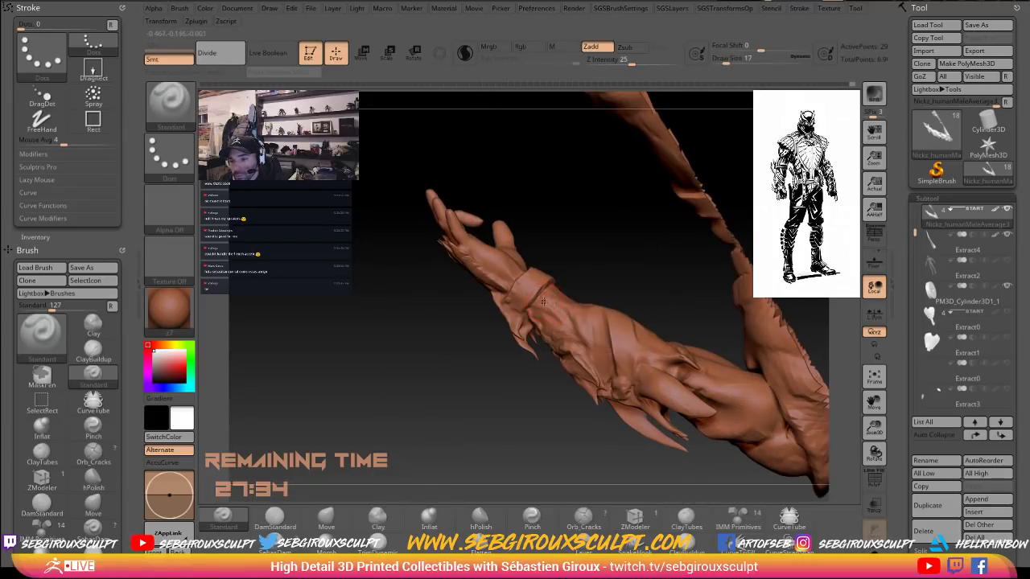
drag(626, 344, 632, 354)
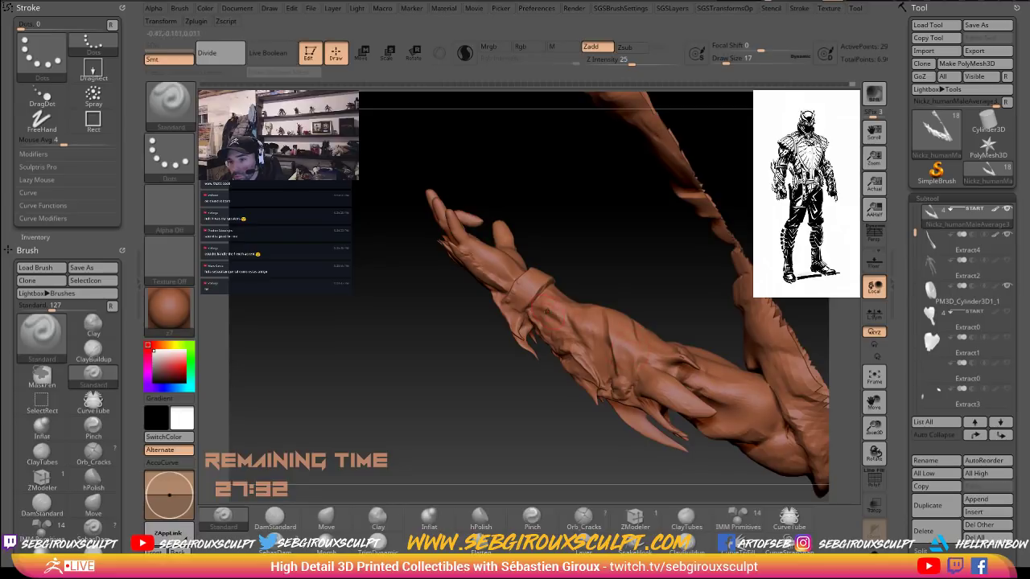
mouse_move(510, 382)
right_down()
mouse_move(566, 322)
mouse_move(534, 292)
mouse_move(580, 342)
mouse_move(565, 314)
mouse_move(574, 349)
right_up()
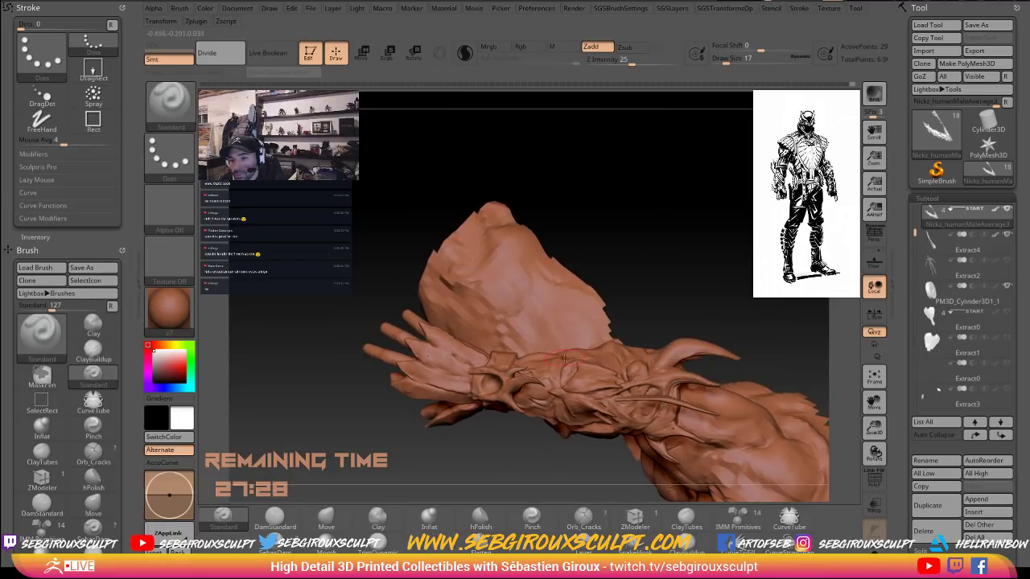
Refine the outline of the forearm and wristband with the Move brush at draw size 17.
key(b)
key(m)
key(v)
right_drag(675, 320, 740, 285)
drag(744, 285, 734, 384)
drag(630, 376, 632, 387)
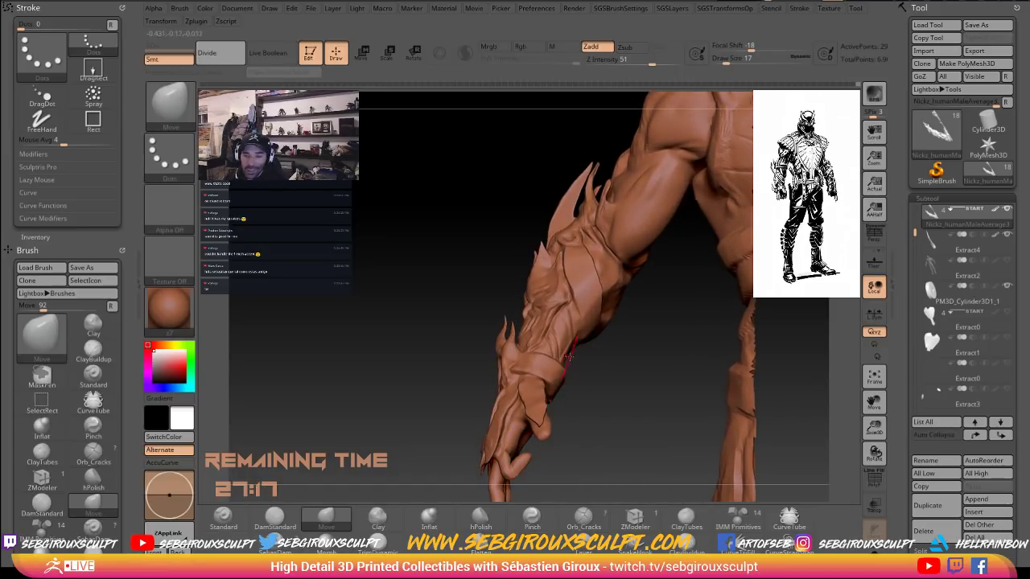
drag(621, 374, 570, 404)
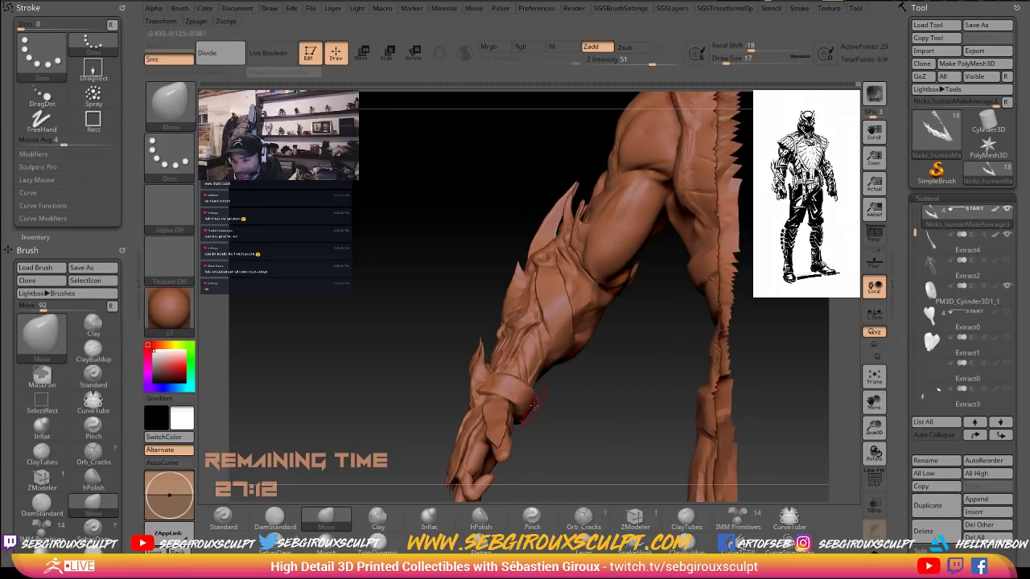
mouse_move(562, 456)
mouse_down()
mouse_move(537, 412)
mouse_move(586, 430)
mouse_up()
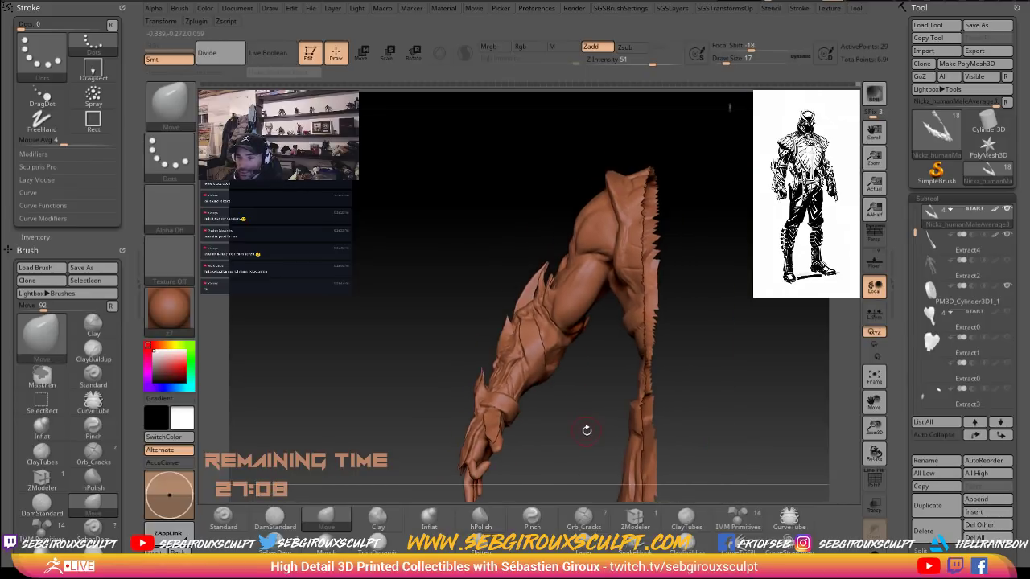
Unhide the whole figure and target the upper arm with the Move brush at draw size 18.
alt+drag(743, 387, 729, 391)
ctrl+shift+click(729, 391)
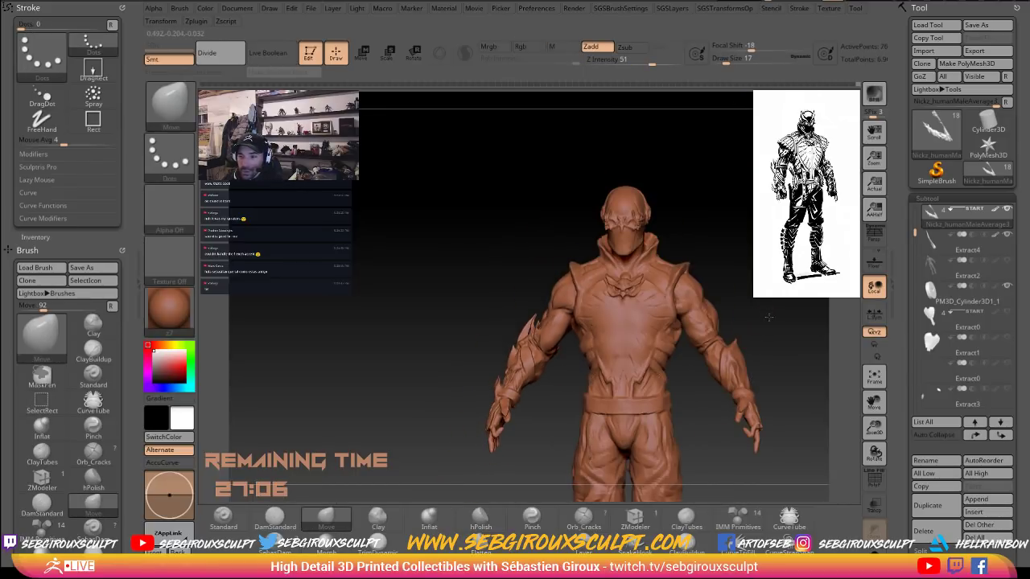
alt+drag(768, 317, 788, 414)
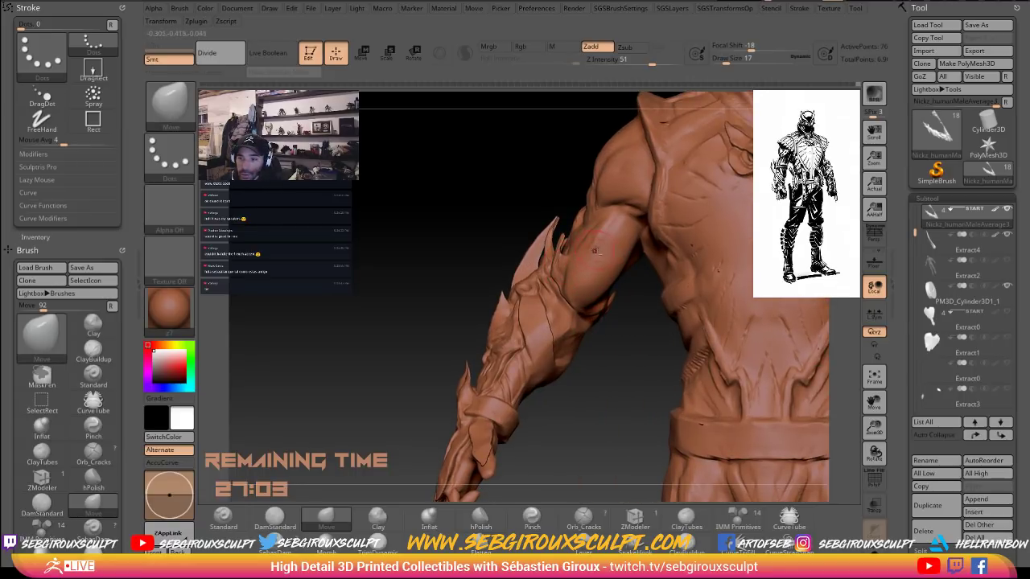
alt+click(588, 243)
key(space)
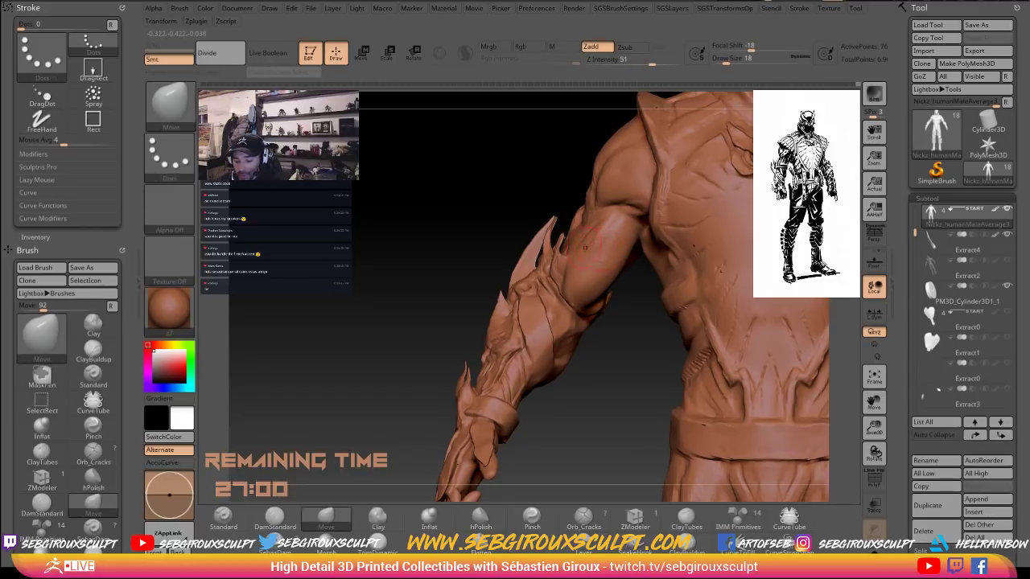
Rework the biceps surface with the ClayTubes brush at draw size 18 and smooth it.
key(b)
key(c)
key(t)
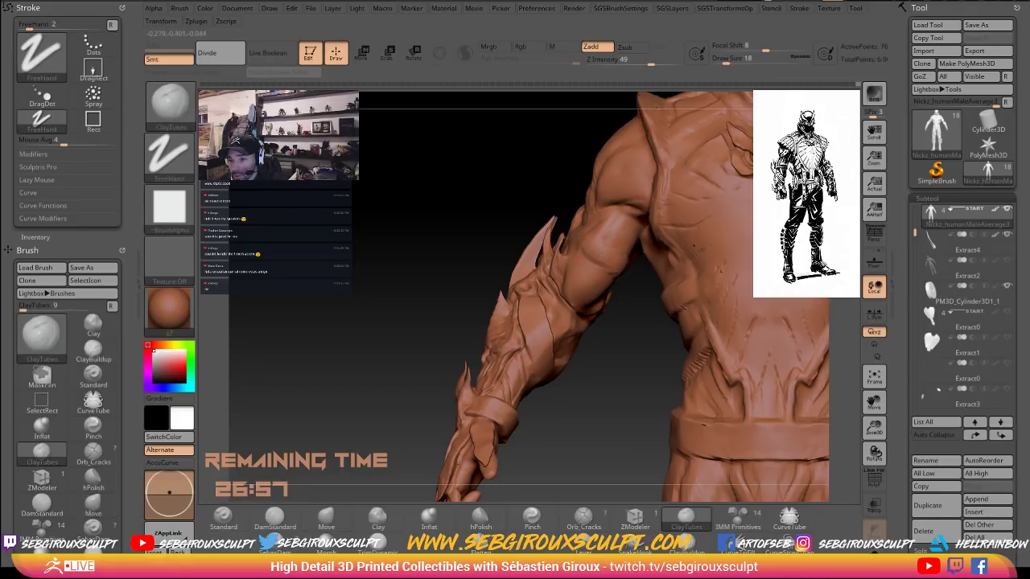
shift+drag(603, 248, 614, 254)
mouse_move(473, 188)
mouse_down()
mouse_move(464, 181)
mouse_move(464, 197)
mouse_up()
Mask the lower part of the upper arm above the elbow with the MaskPen brush at draw size 27 and soften the mask.
key(space)
mouse_move(595, 251)
mouse_down()
mouse_move(608, 259)
mouse_move(593, 264)
mouse_move(610, 228)
mouse_up()
drag(540, 195, 697, 211)
ctrl+drag(613, 222, 561, 235)
mouse_move(662, 207)
mouse_down()
mouse_move(674, 205)
mouse_move(632, 212)
mouse_move(640, 206)
mouse_up()
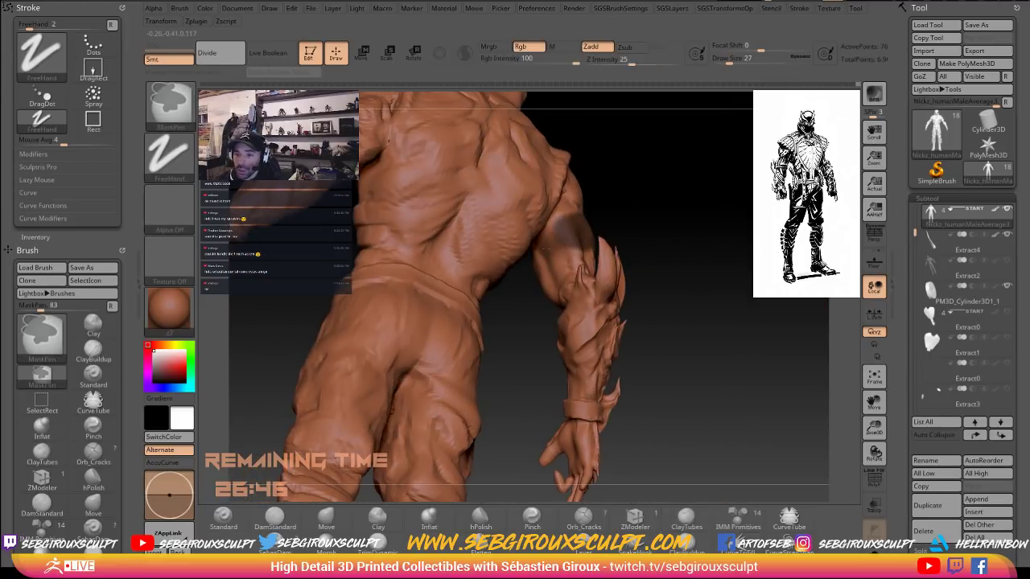
ctrl+drag(558, 241, 548, 253)
ctrl+click(566, 239)
mouse_move(710, 258)
mouse_down()
mouse_move(724, 281)
mouse_move(724, 352)
mouse_move(693, 349)
mouse_move(515, 427)
mouse_move(434, 373)
mouse_move(420, 381)
mouse_move(442, 377)
mouse_move(445, 290)
mouse_up()
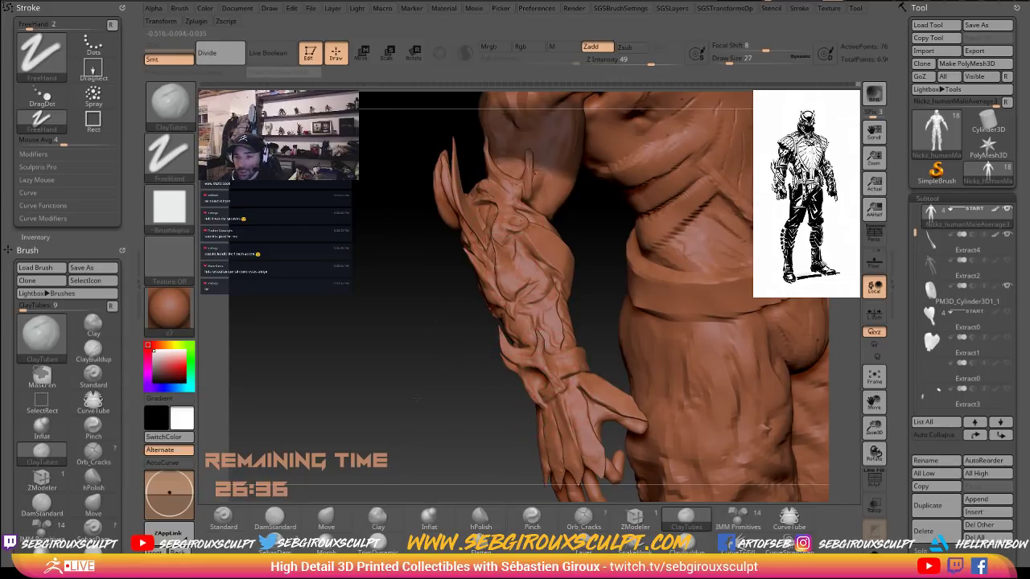
drag(418, 398, 415, 334)
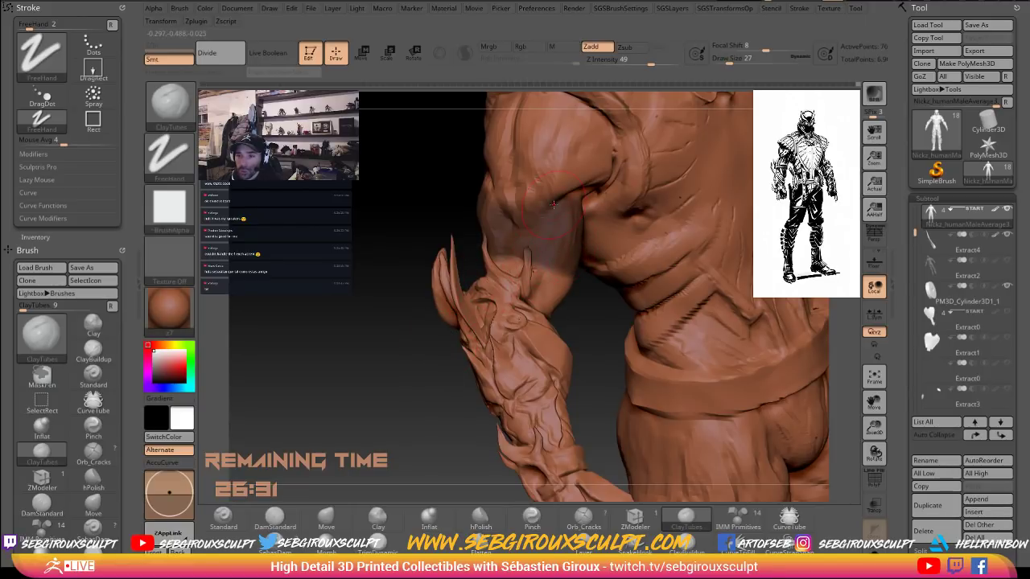
drag(395, 200, 466, 203)
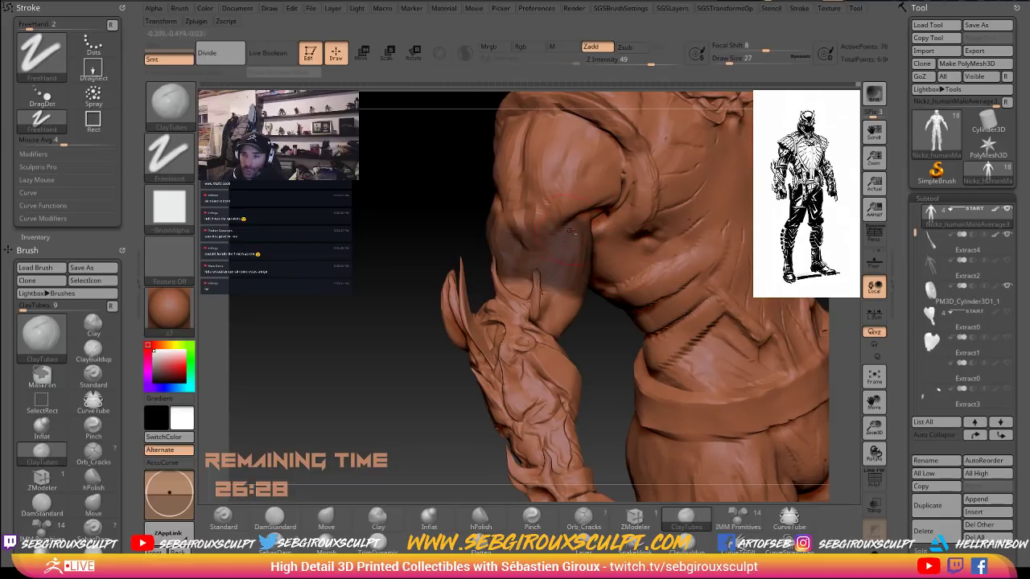
drag(459, 202, 577, 264)
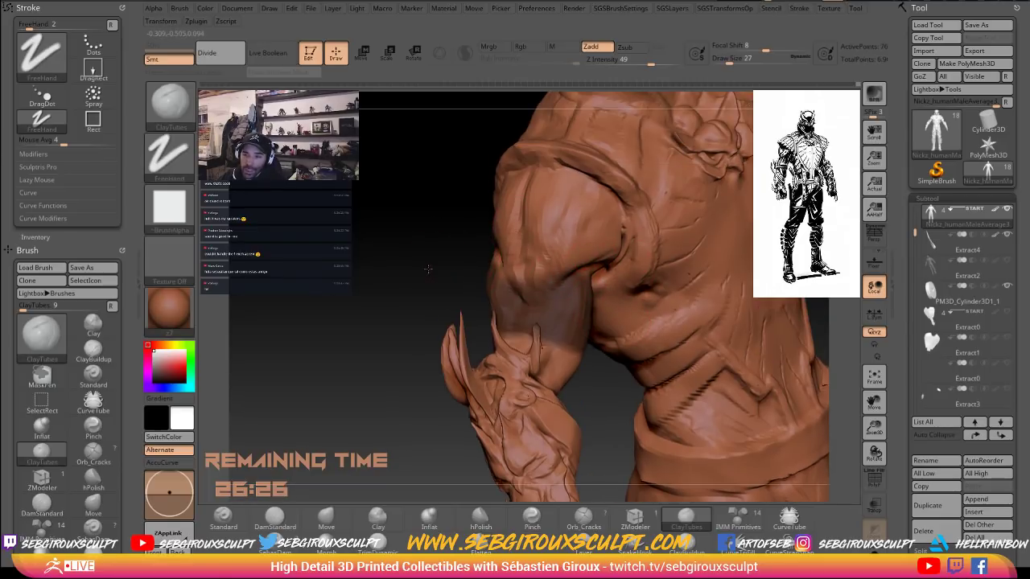
drag(428, 268, 483, 270)
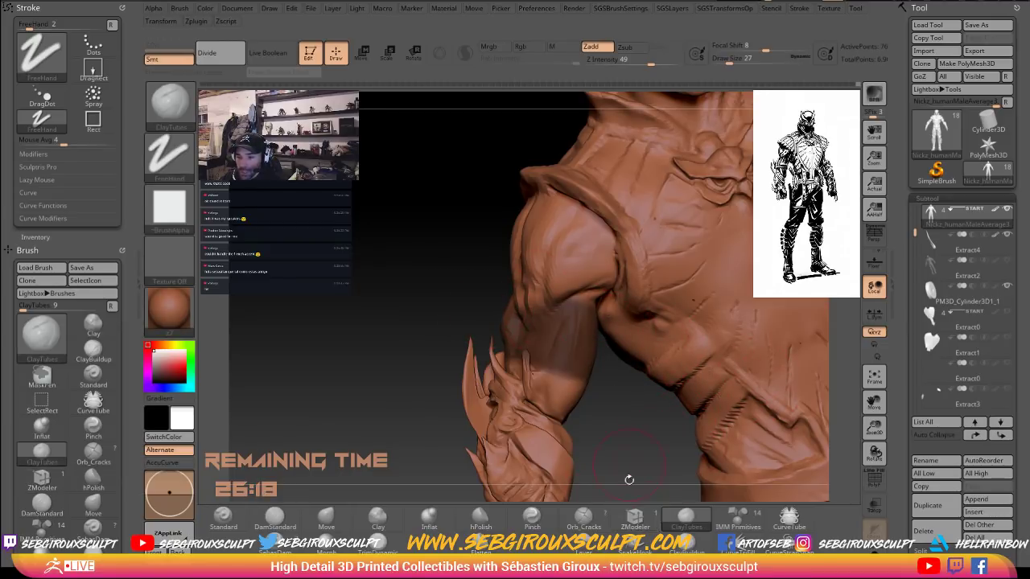
drag(390, 270, 406, 312)
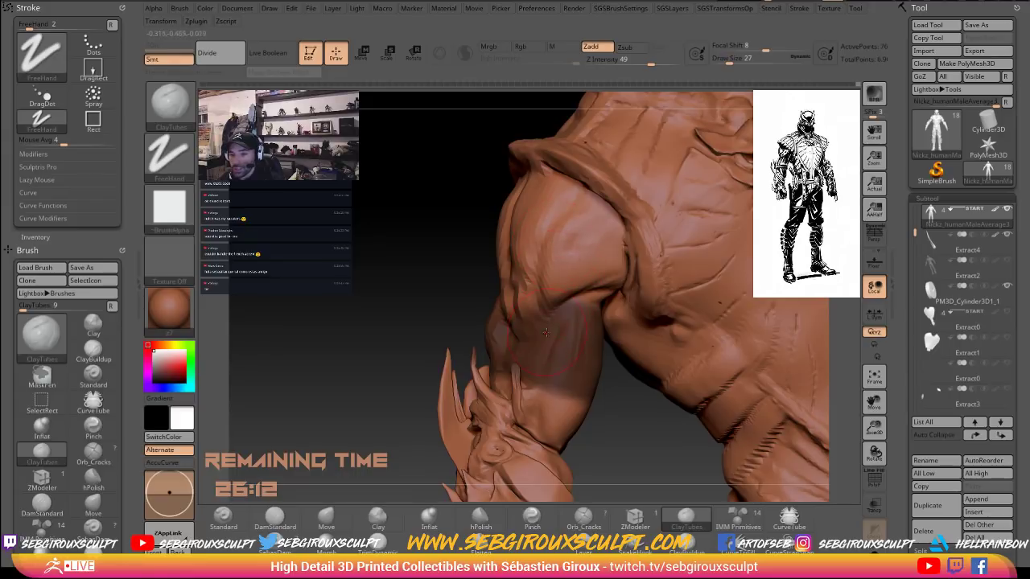
ctrl+click(409, 304)
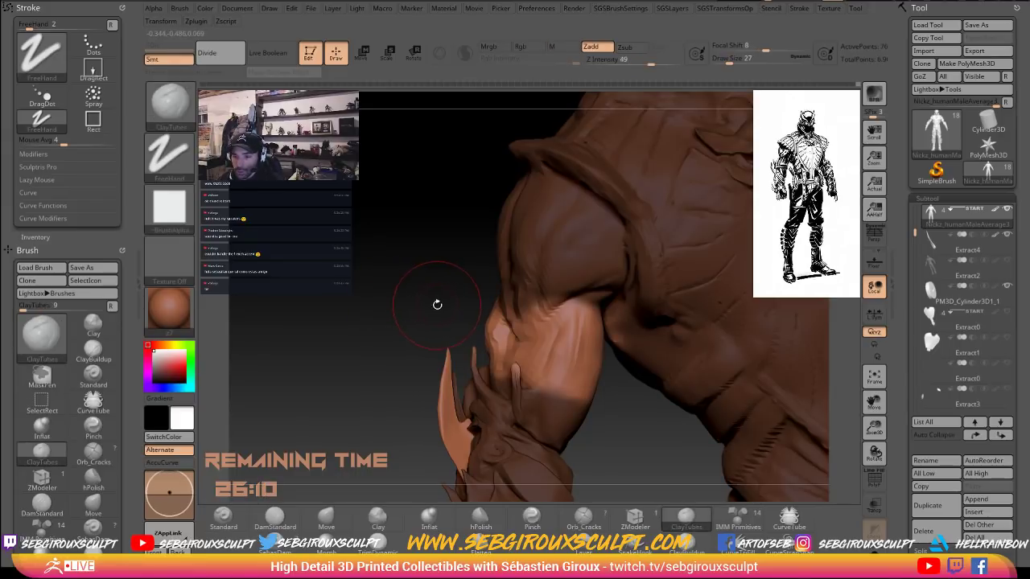
ctrl+drag(386, 267, 388, 316)
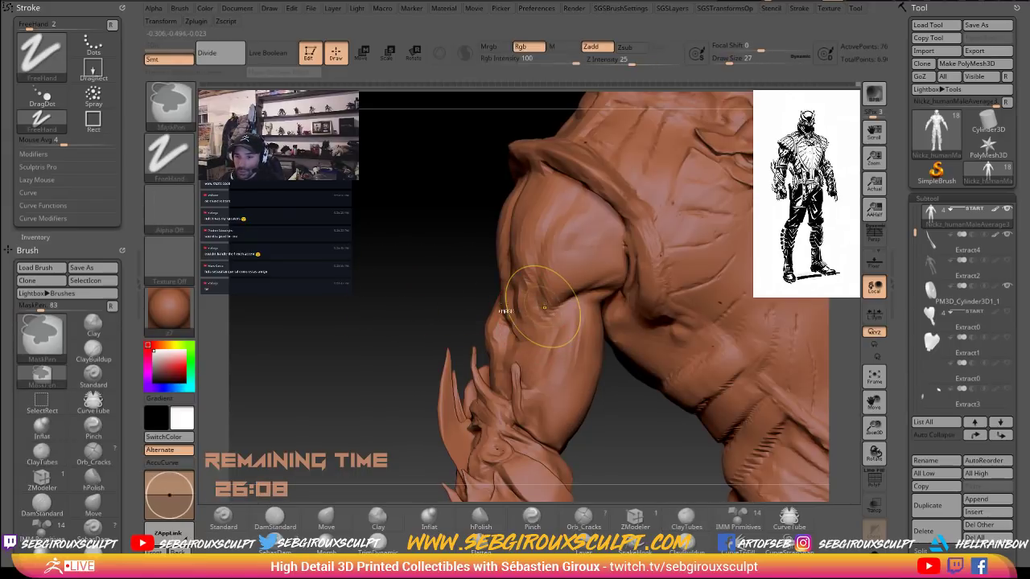
key(ctrl+z)
key(ctrl+z)
Extend the mask over the deltoid and down the outer upper arm to the forearm spikes with the MaskPen brush.
mouse_move(558, 302)
ctrl+mouse_down()
mouse_move(527, 284)
mouse_move(579, 289)
mouse_move(570, 210)
mouse_move(522, 202)
ctrl+mouse_up()
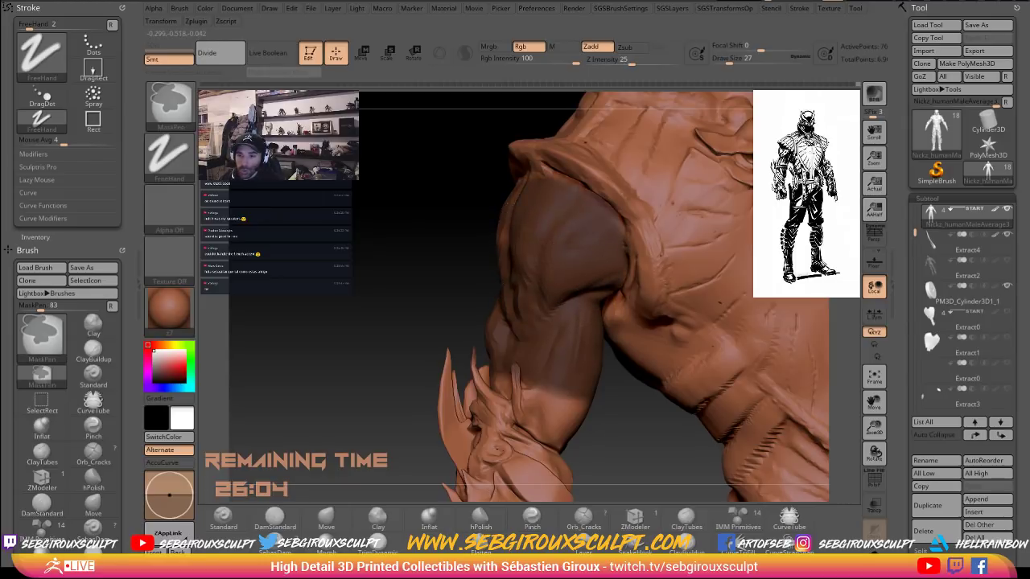
drag(432, 223, 371, 251)
mouse_move(476, 359)
ctrl+mouse_down()
mouse_move(526, 396)
mouse_move(509, 409)
ctrl+mouse_up()
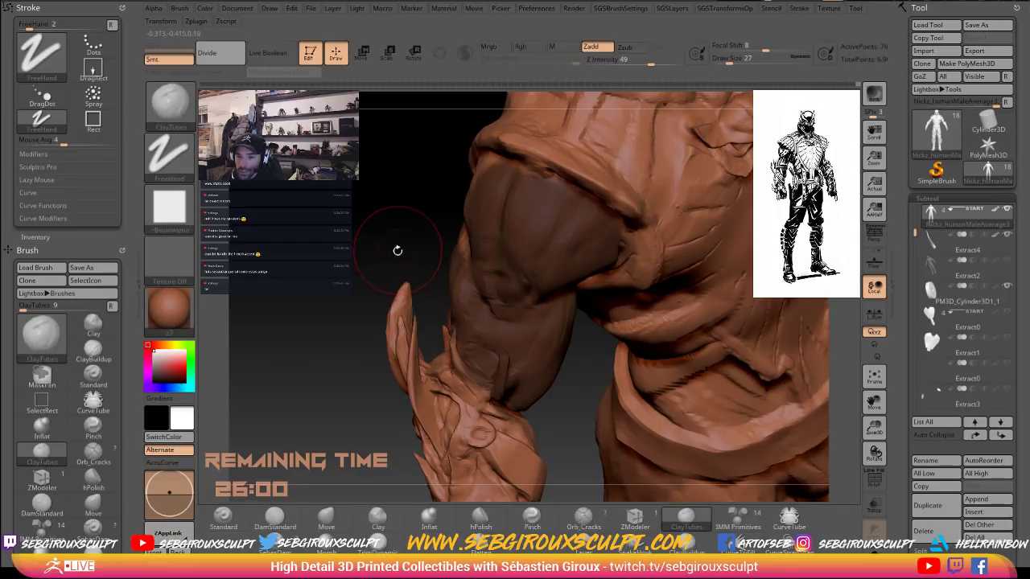
mouse_move(384, 218)
mouse_down()
mouse_move(483, 238)
mouse_move(507, 254)
mouse_up()
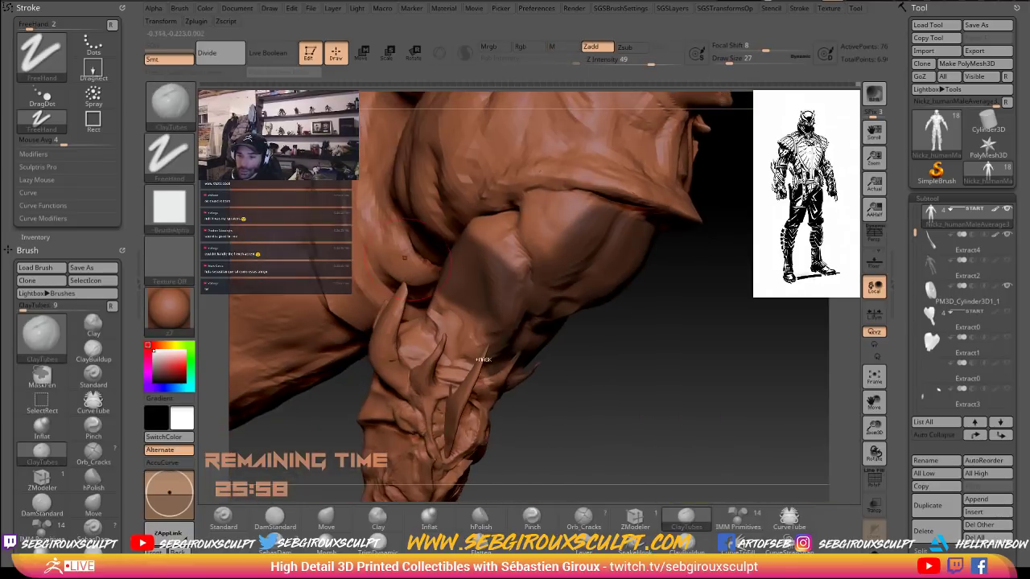
ctrl+drag(475, 359, 437, 310)
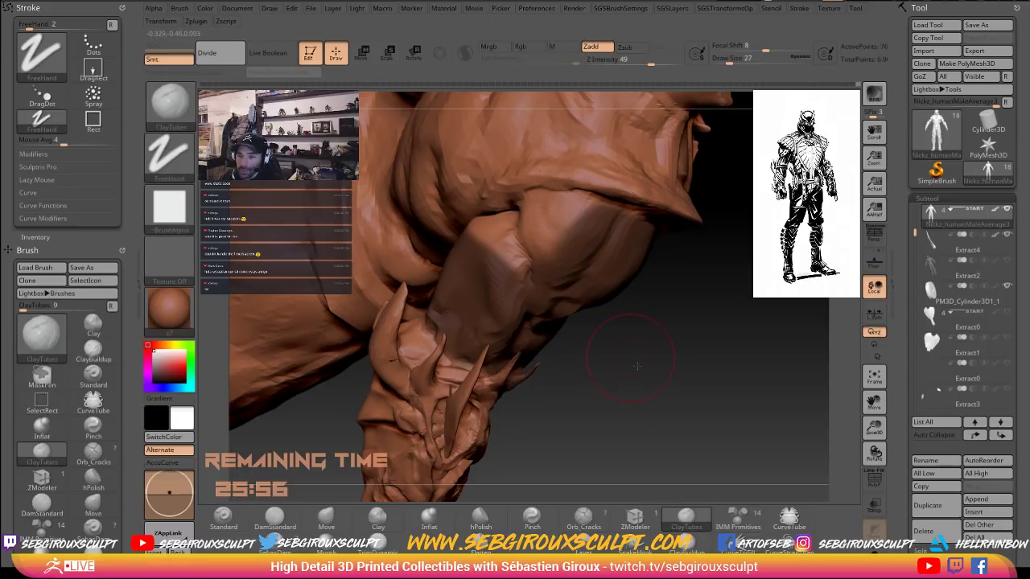
Fill in the mask around the back, front and underside of the upper arm, from the elbow to the shoulder edge.
mouse_move(636, 366)
mouse_down()
mouse_move(671, 386)
mouse_move(644, 354)
mouse_up()
mouse_move(446, 298)
ctrl+mouse_down()
mouse_move(363, 326)
mouse_move(394, 325)
ctrl+mouse_up()
mouse_move(462, 260)
ctrl+mouse_down()
mouse_move(499, 234)
mouse_move(538, 228)
ctrl+mouse_up()
mouse_move(604, 252)
mouse_down()
mouse_move(567, 243)
mouse_move(603, 244)
mouse_move(556, 214)
mouse_up()
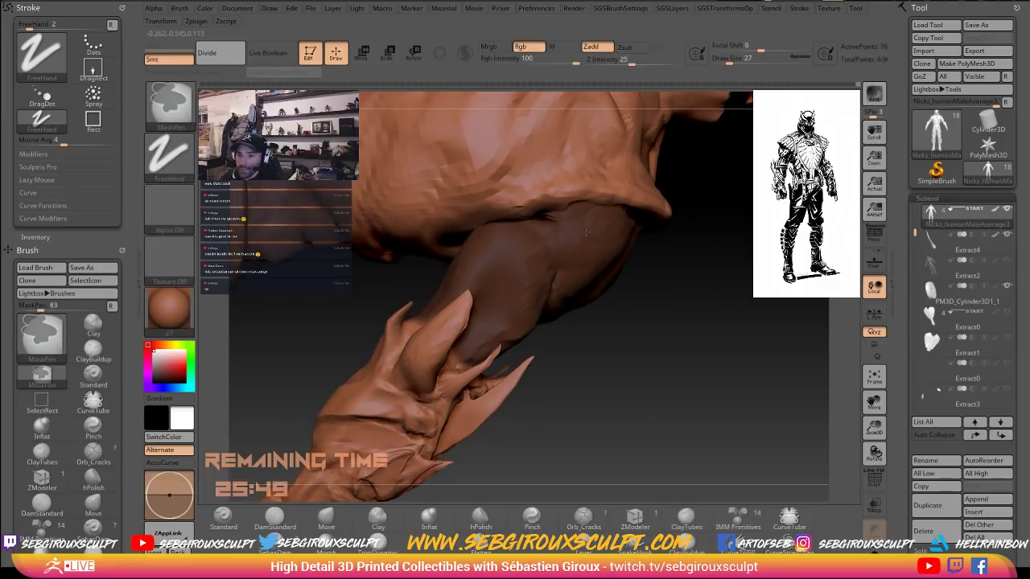
drag(634, 294, 596, 255)
right_drag(596, 255, 556, 297)
ctrl+drag(615, 290, 668, 303)
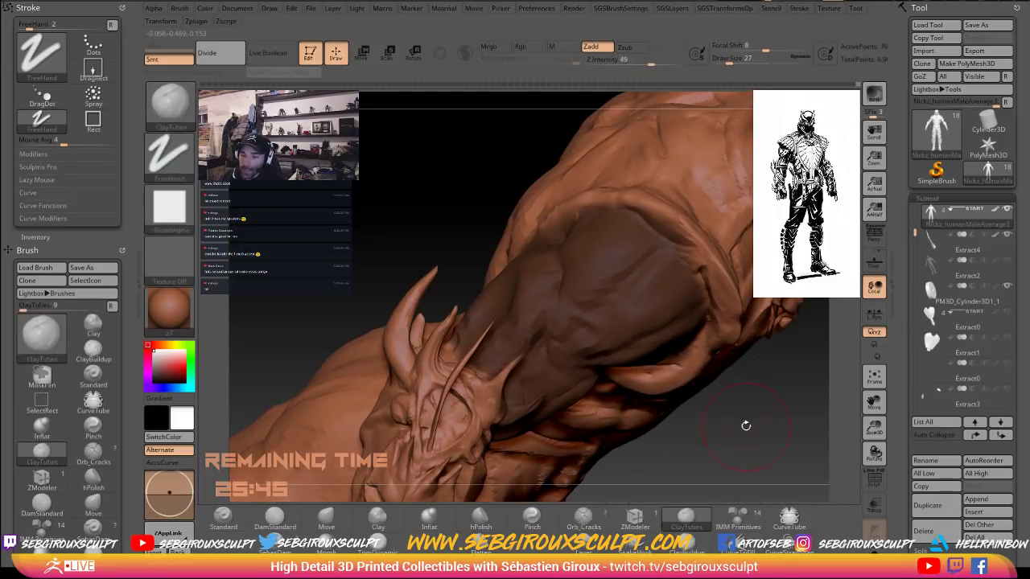
drag(741, 455, 669, 394)
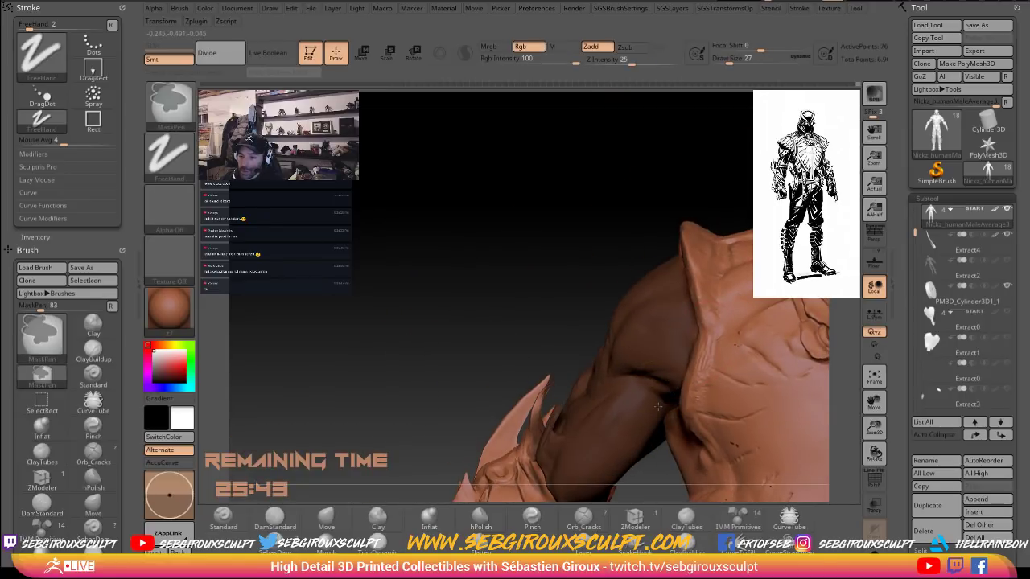
drag(654, 459, 643, 388)
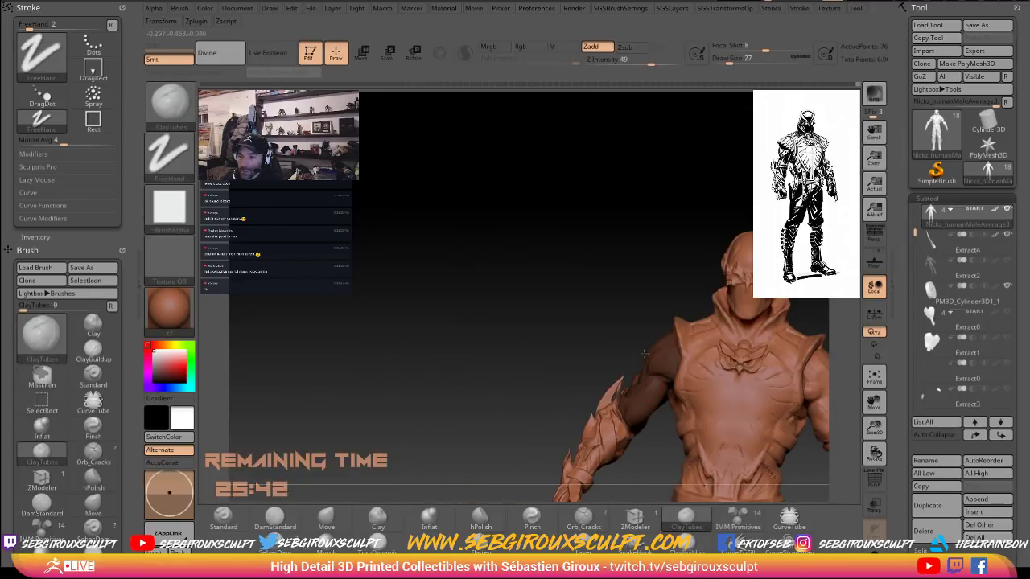
mouse_move(583, 331)
alt+mouse_down()
mouse_move(667, 467)
mouse_move(664, 434)
mouse_move(644, 406)
mouse_move(635, 306)
mouse_move(644, 309)
alt+mouse_up()
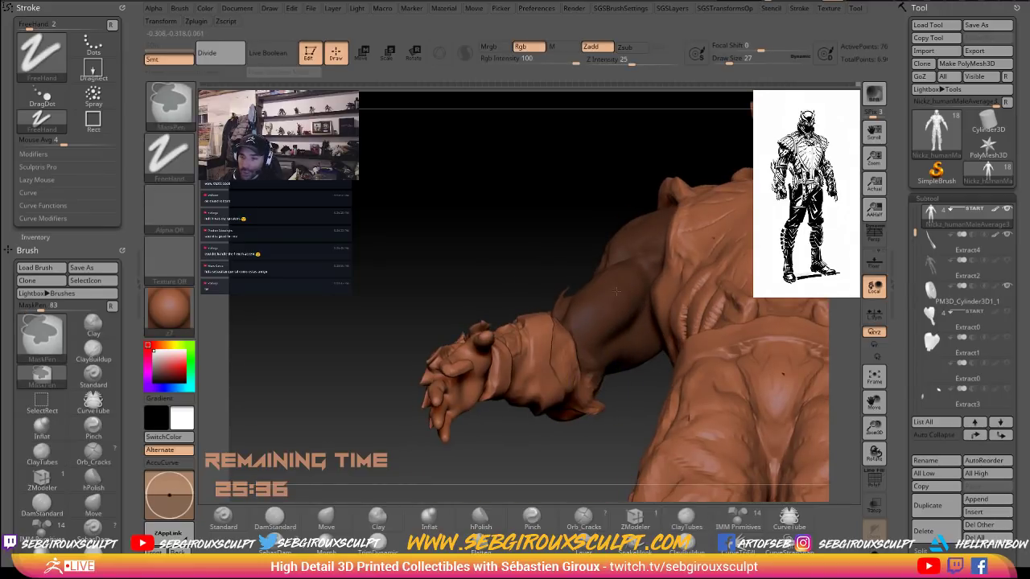
drag(547, 257, 490, 262)
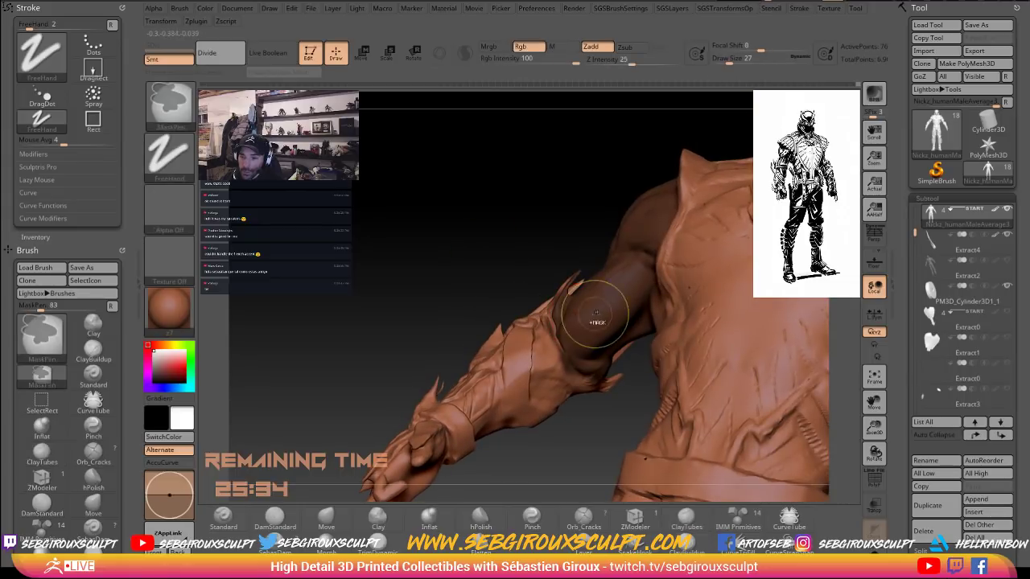
Invert the mask and subdivide only the unmasked upper arm, using the polyframe display to check the mesh density.
ctrl+click(469, 260)
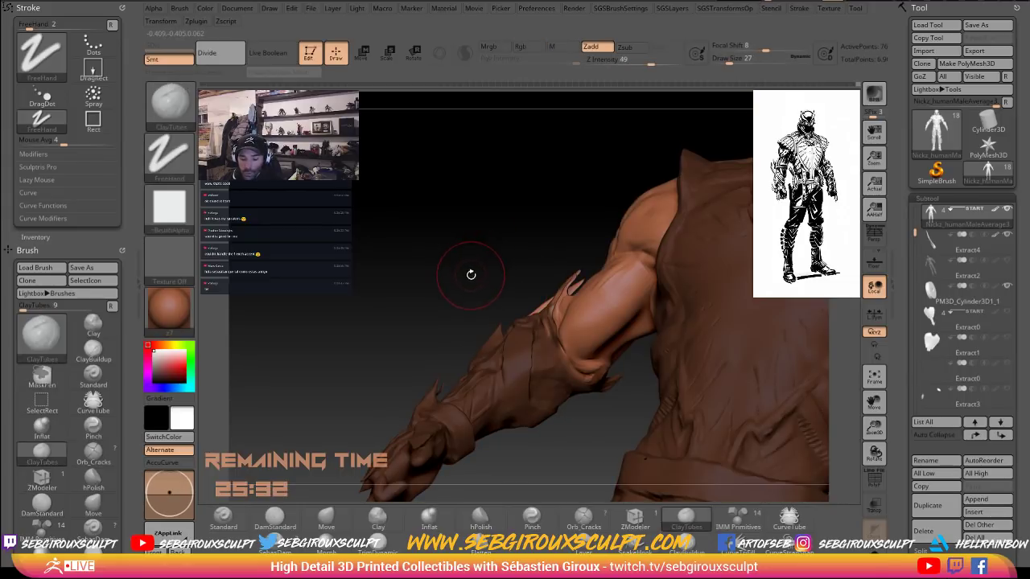
click(875, 480)
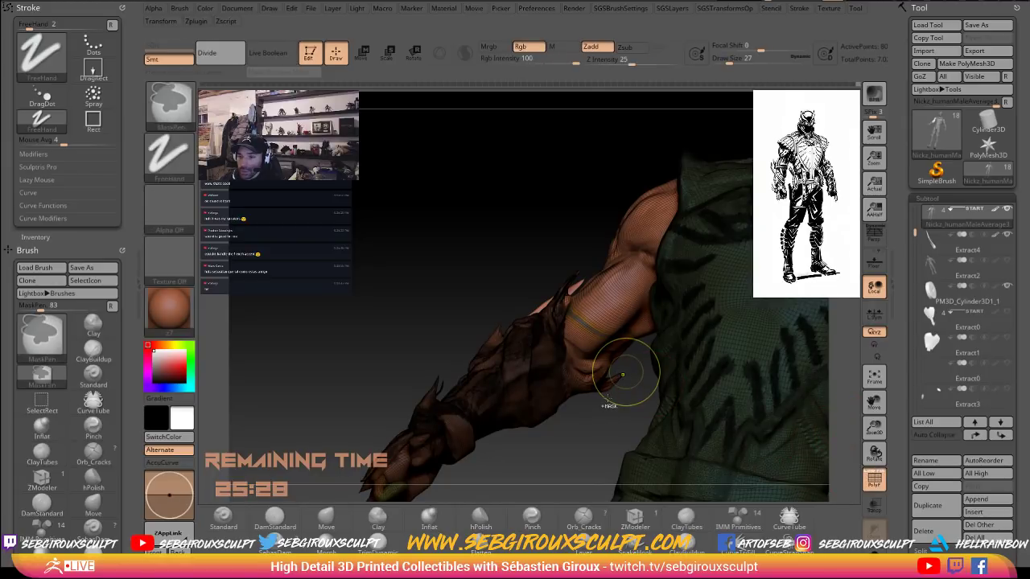
key(ctrl+d)
key(ctrl)
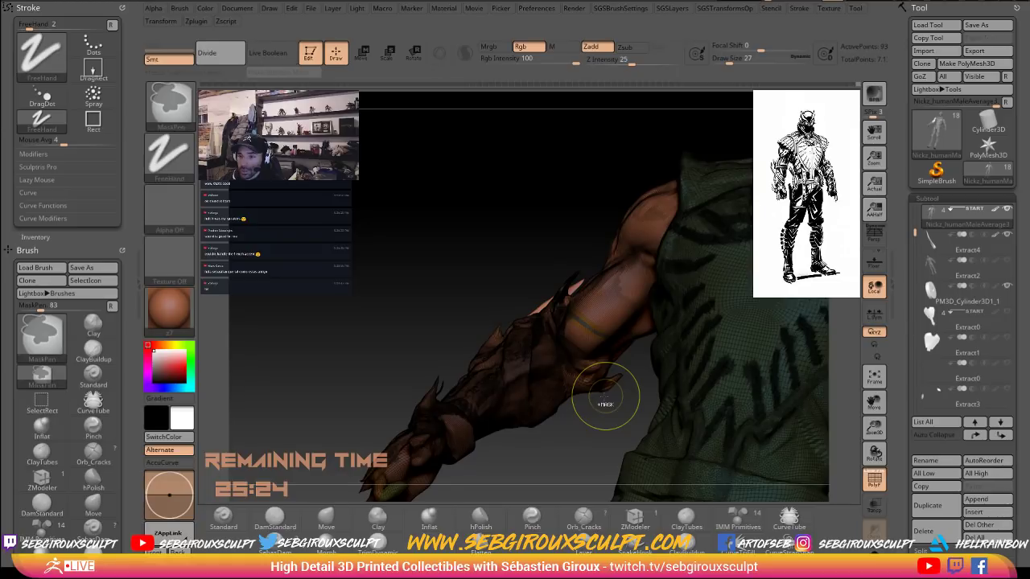
ctrl+click(605, 398)
drag(600, 435, 618, 426)
click(875, 480)
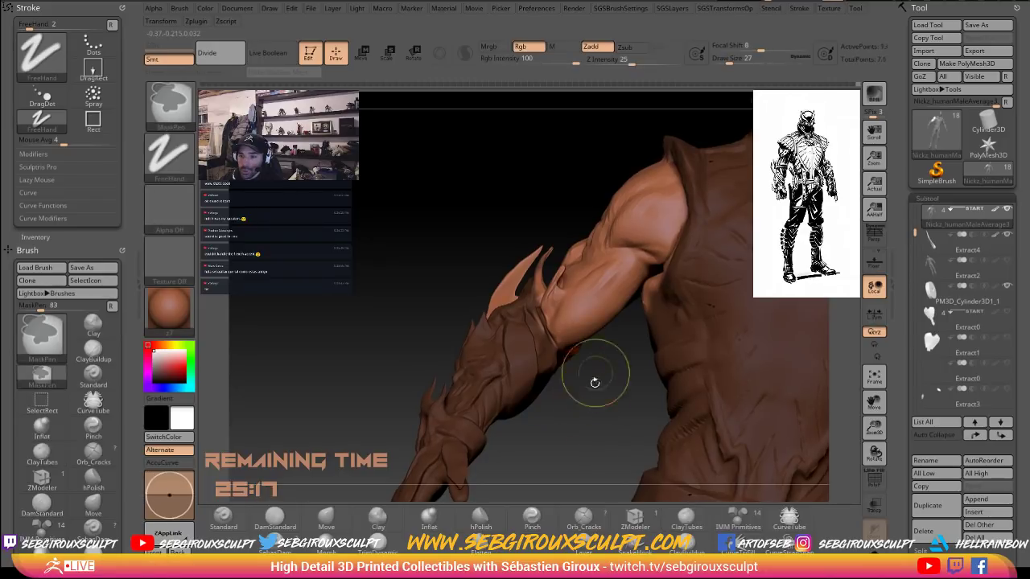
click(874, 479)
click(875, 479)
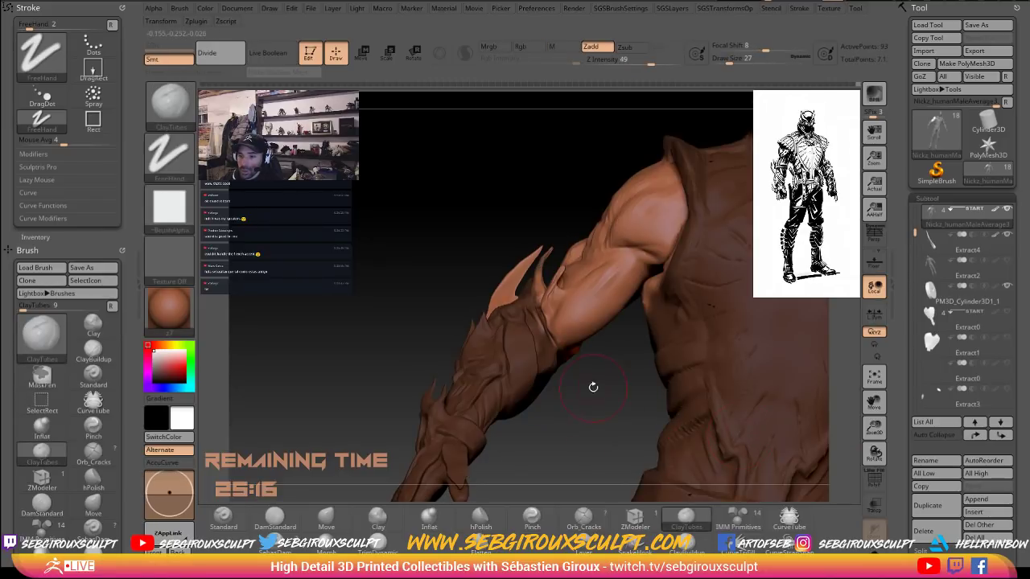
alt+drag(611, 404, 597, 363)
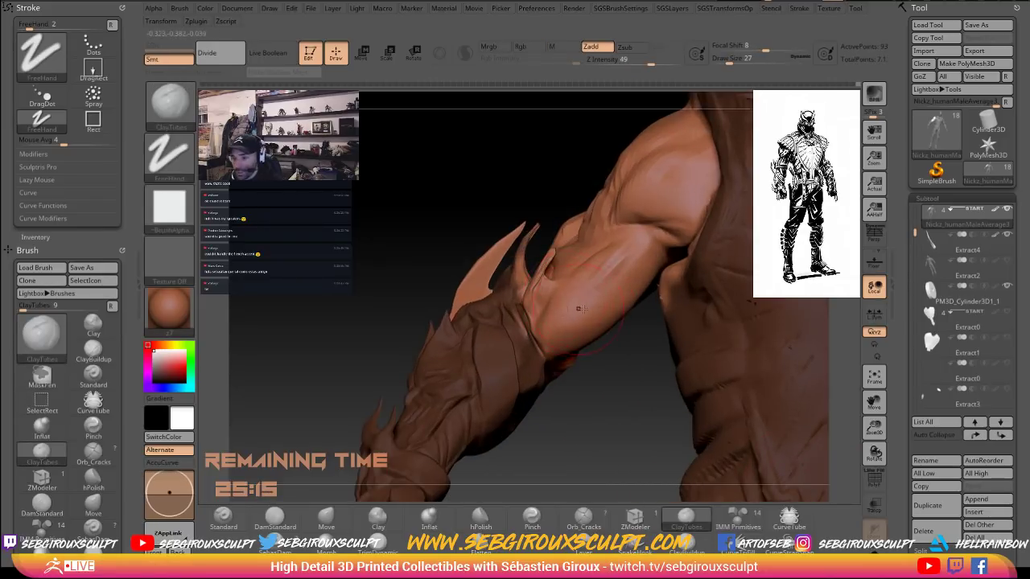
Mask the upper arm again, turn it into its own polygroup with Group Masked, and clear the mask.
mouse_move(607, 424)
ctrl+mouse_down()
mouse_move(611, 440)
mouse_move(599, 428)
ctrl+mouse_up()
key(ctrl+z)
ctrl+click(598, 428)
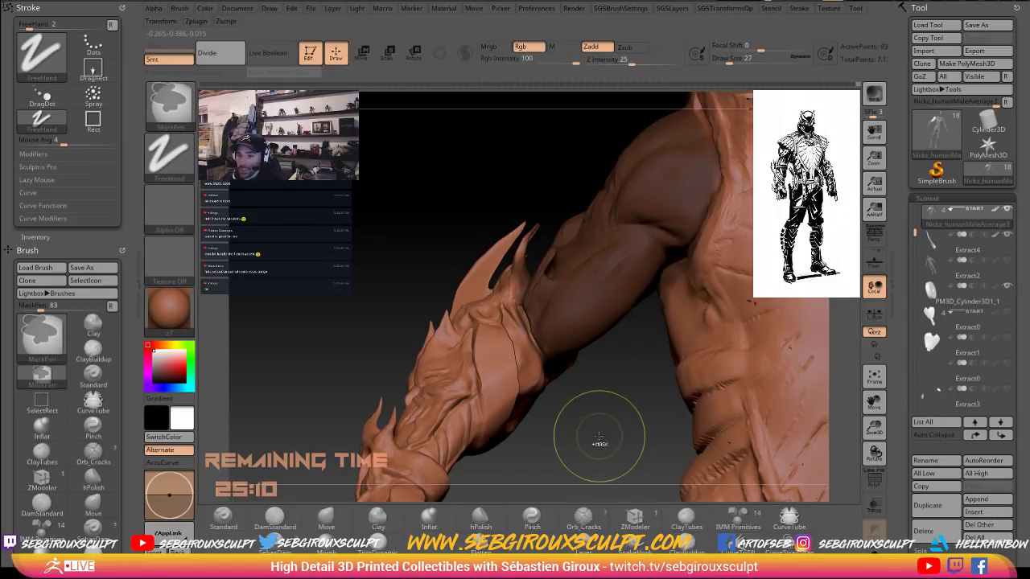
key(space)
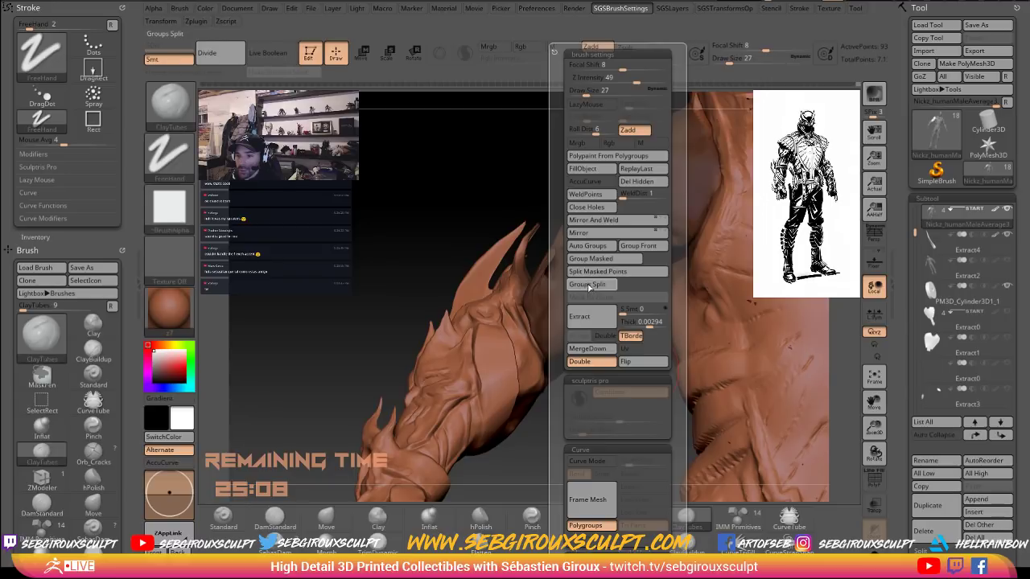
click(590, 263)
ctrl+click(352, 292)
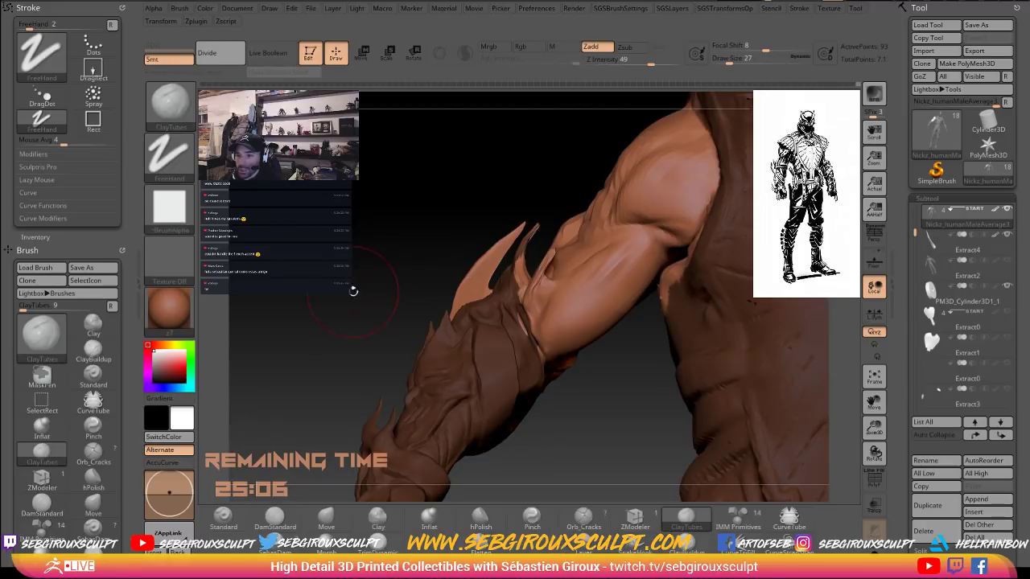
ctrl+drag(375, 278, 342, 320)
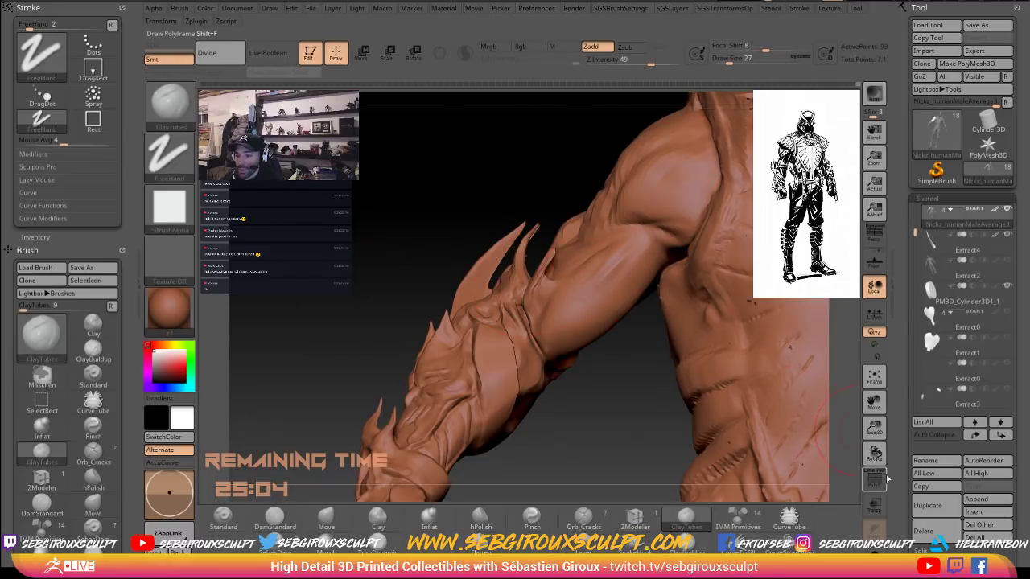
click(875, 480)
click(875, 480)
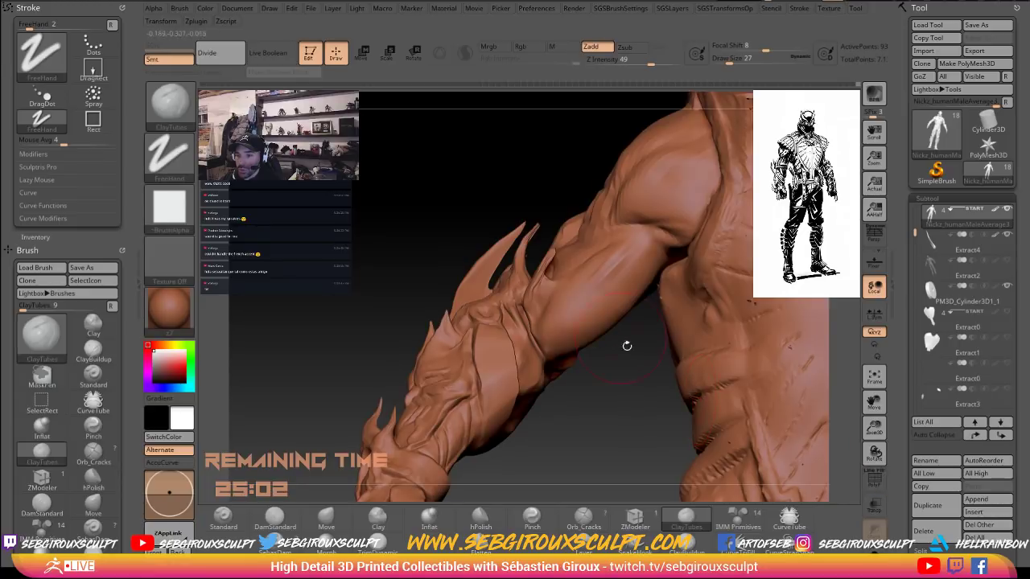
Isolate the upper arm polygroup to mask it, unhide the whole figure, and invert the mask to protect everything except the upper arm.
ctrl+shift+click(584, 311)
ctrl+click(616, 367)
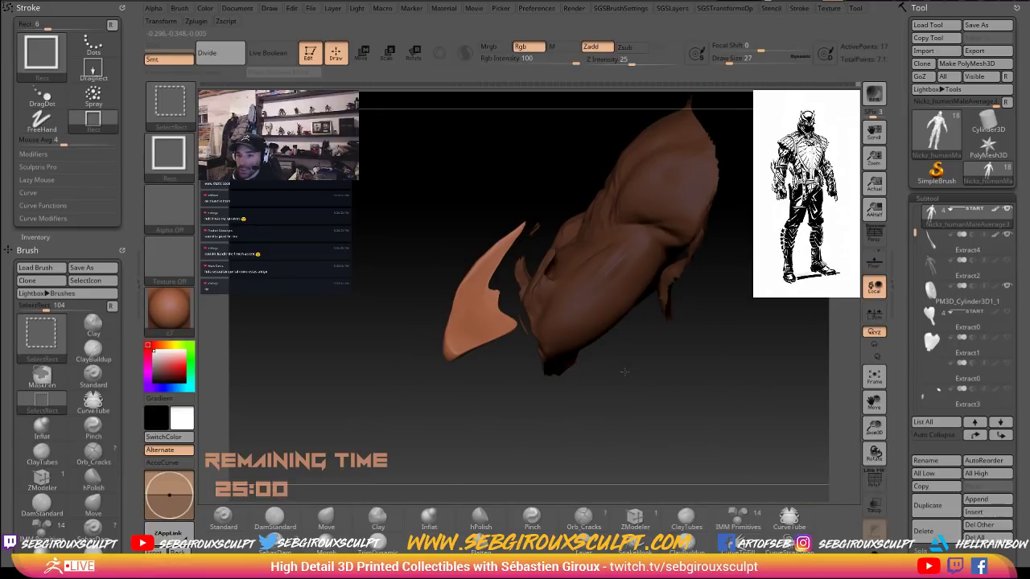
ctrl+shift+click(623, 376)
ctrl+click(607, 418)
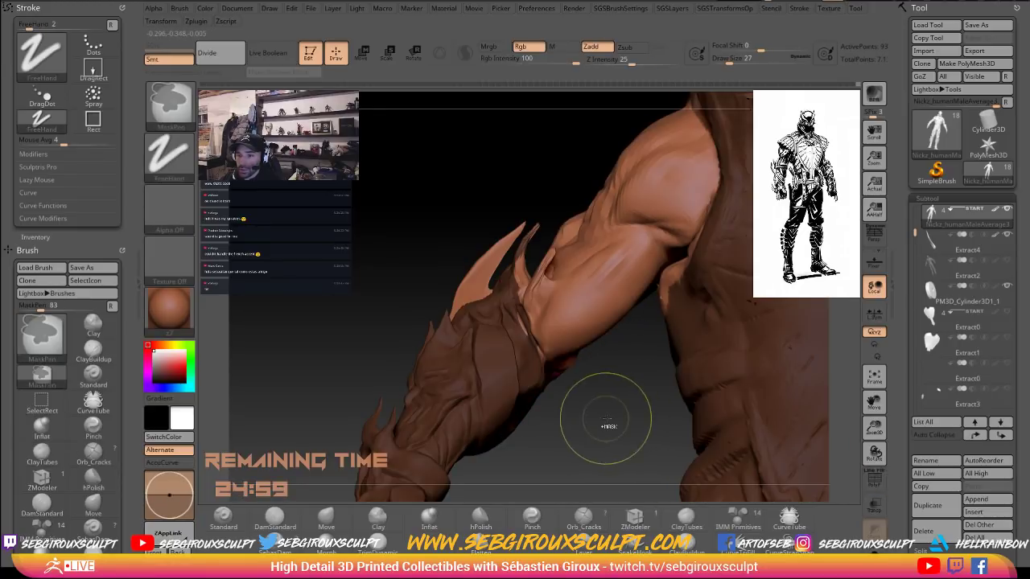
ctrl+click(695, 363)
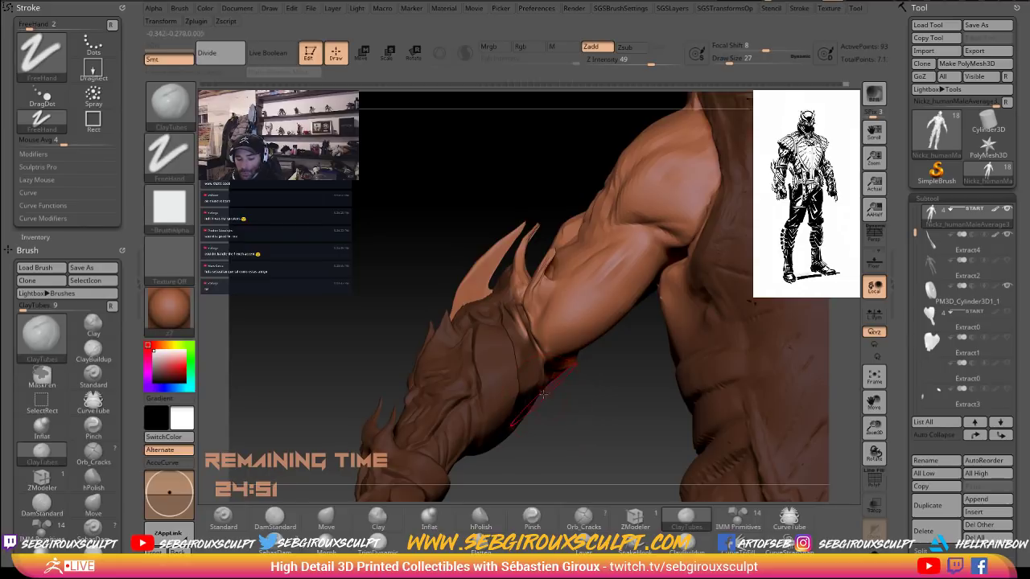
Rework the biceps and its lower edge with the ClayTubes brush at draw size 27 and clear the protective mask.
ctrl+drag(572, 437, 589, 456)
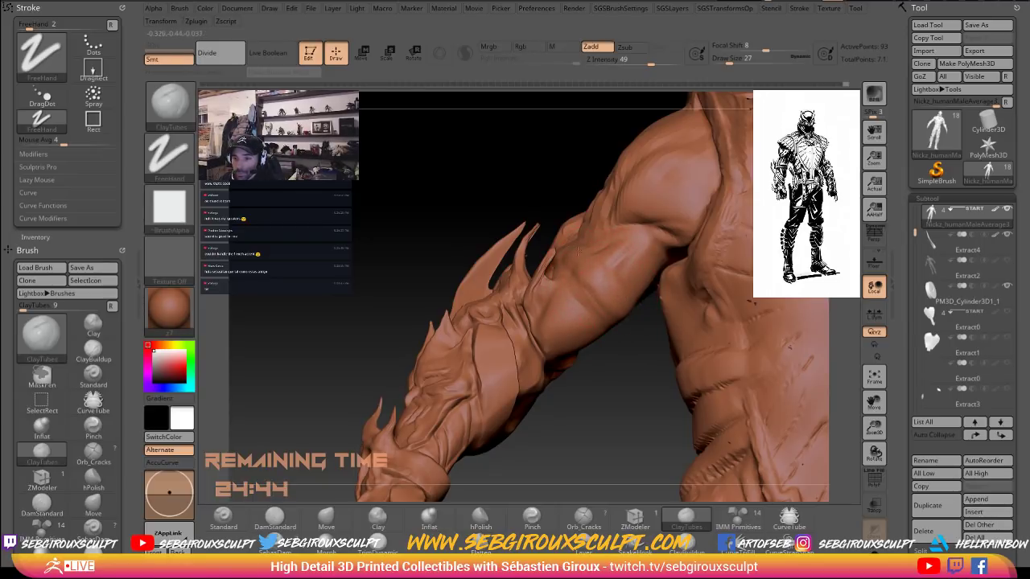
drag(639, 347, 620, 317)
drag(638, 386, 464, 234)
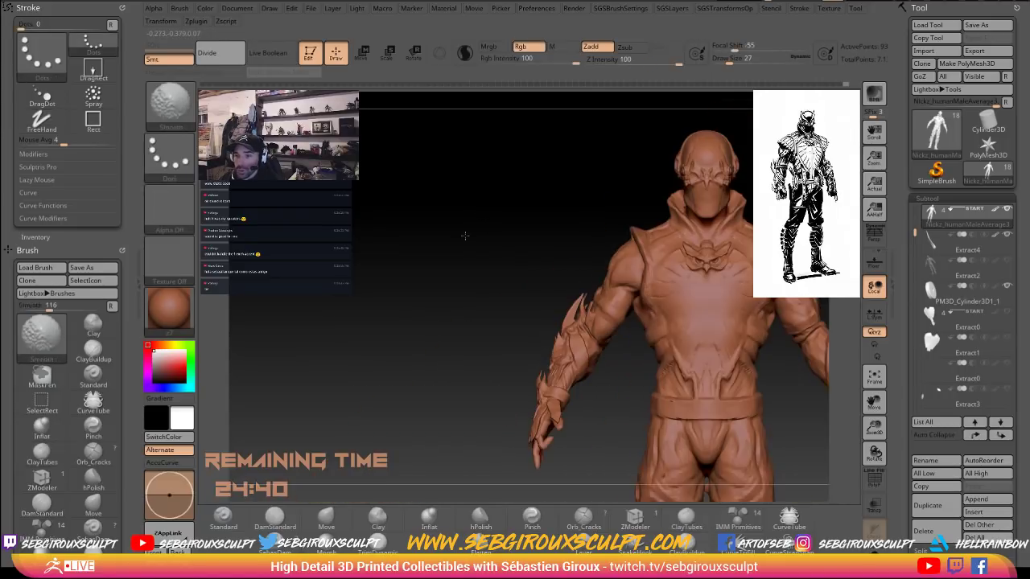
Isolate the arm by hiding the head, torso and legs, leaving only the arm and part of the chest side.
ctrl+shift+drag(454, 180, 665, 481)
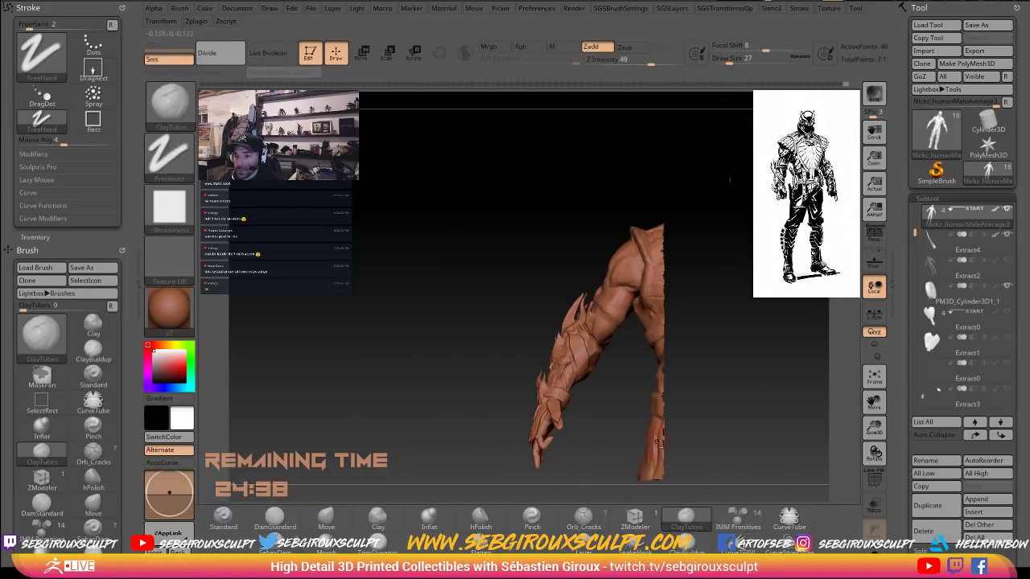
alt+drag(683, 425, 681, 334)
ctrl+shift+drag(730, 457, 631, 234)
alt+drag(735, 294, 695, 408)
ctrl+shift+drag(724, 334, 627, 273)
alt+drag(741, 303, 767, 352)
key(ctrl+z)
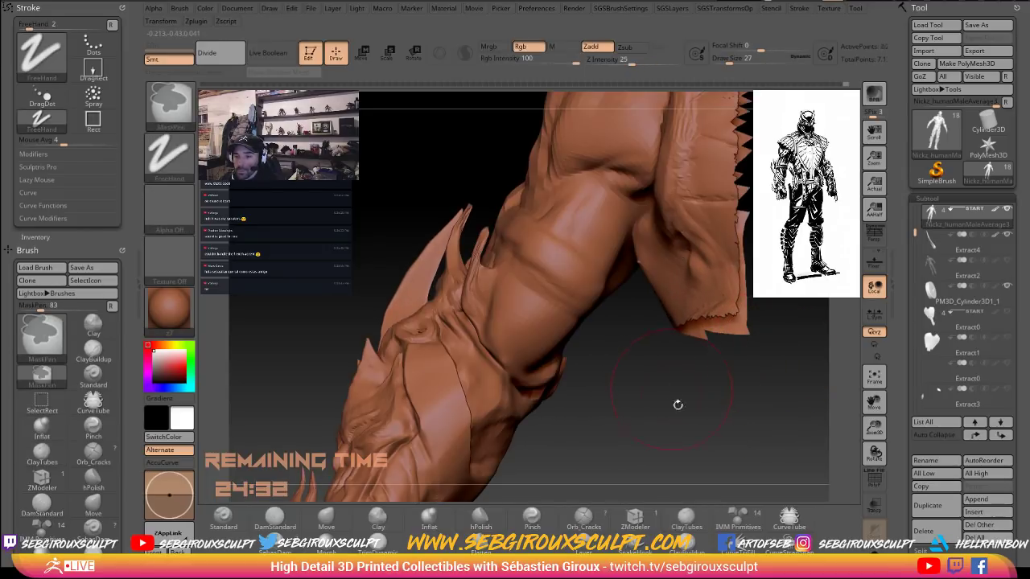
Sculpt the muscle forms on the inner side of the upper arm with the ClayTubes brush at draw size 27.
drag(680, 421, 599, 354)
drag(448, 320, 400, 258)
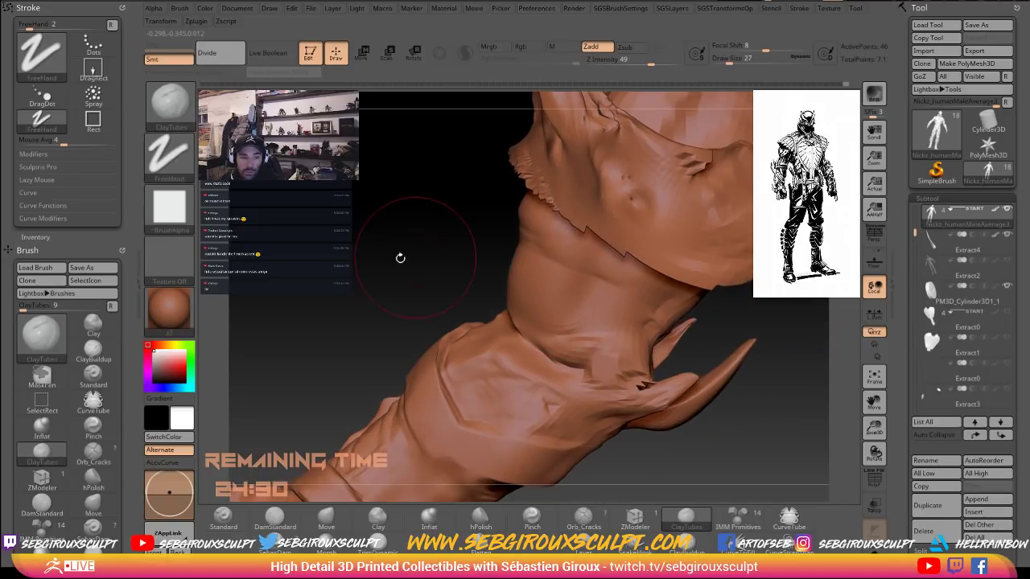
drag(391, 301, 391, 262)
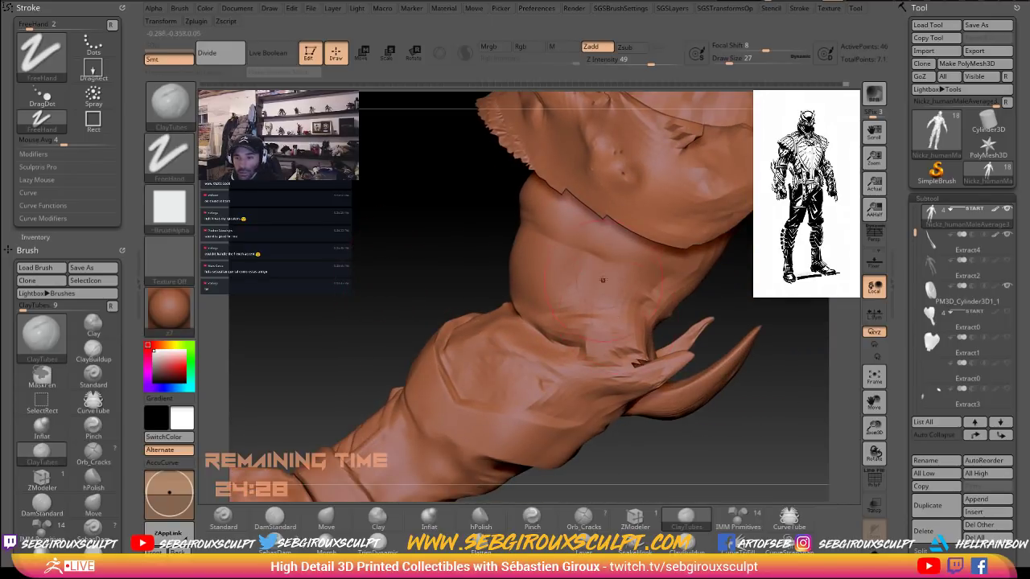
drag(781, 303, 706, 283)
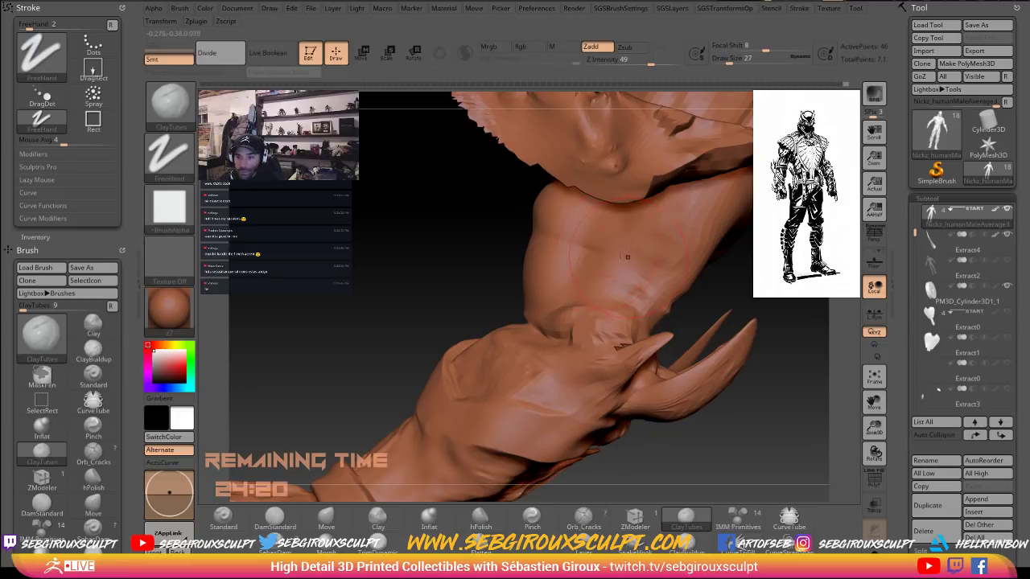
drag(796, 269, 734, 271)
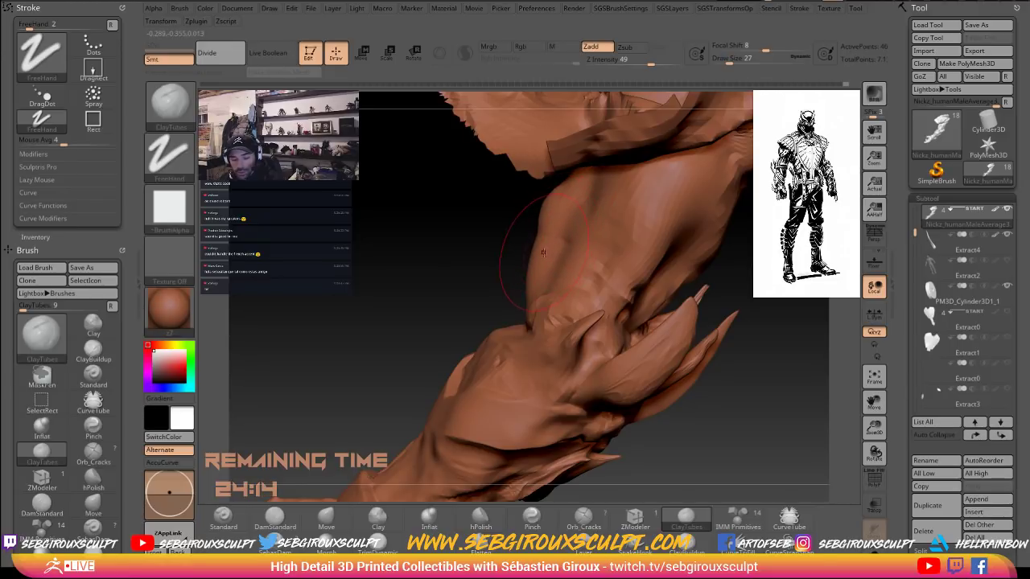
Refine the inner and back contours of the upper arm, alternating the Move and Clay brushes at draw size 27.
key(b)
key(m)
key(v)
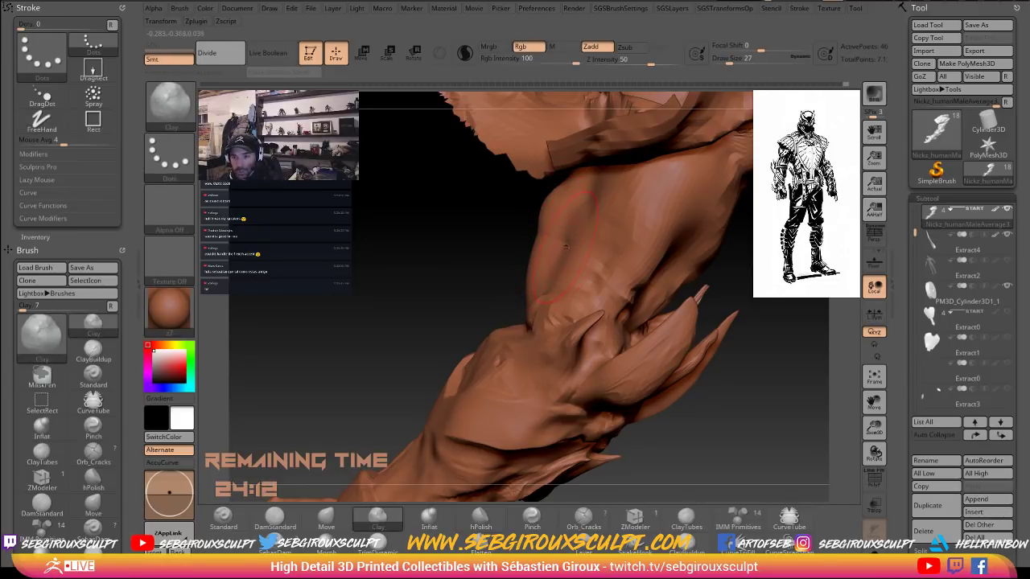
key(b)
key(c)
key(l)
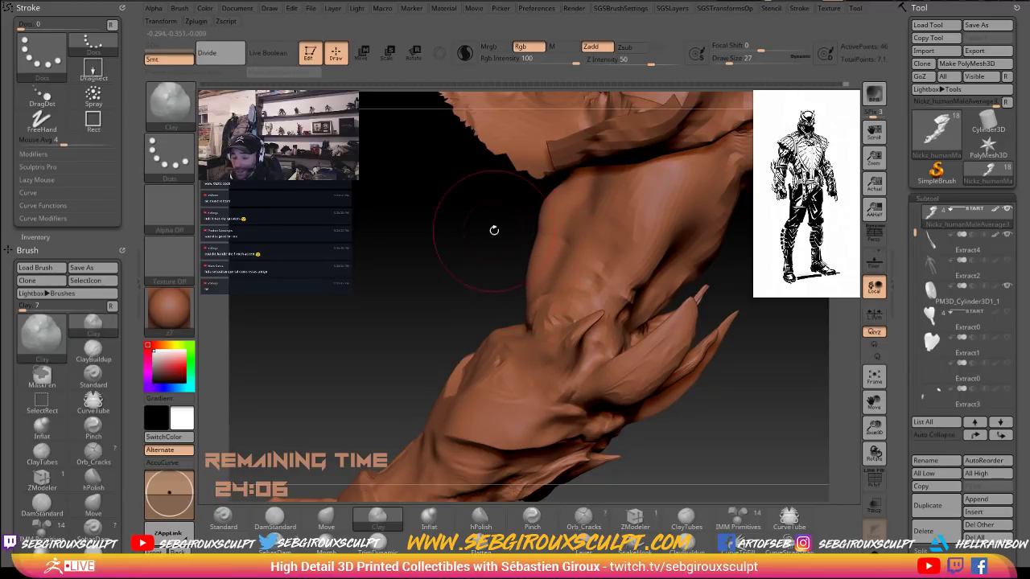
key(b)
key(m)
key(v)
drag(735, 214, 727, 217)
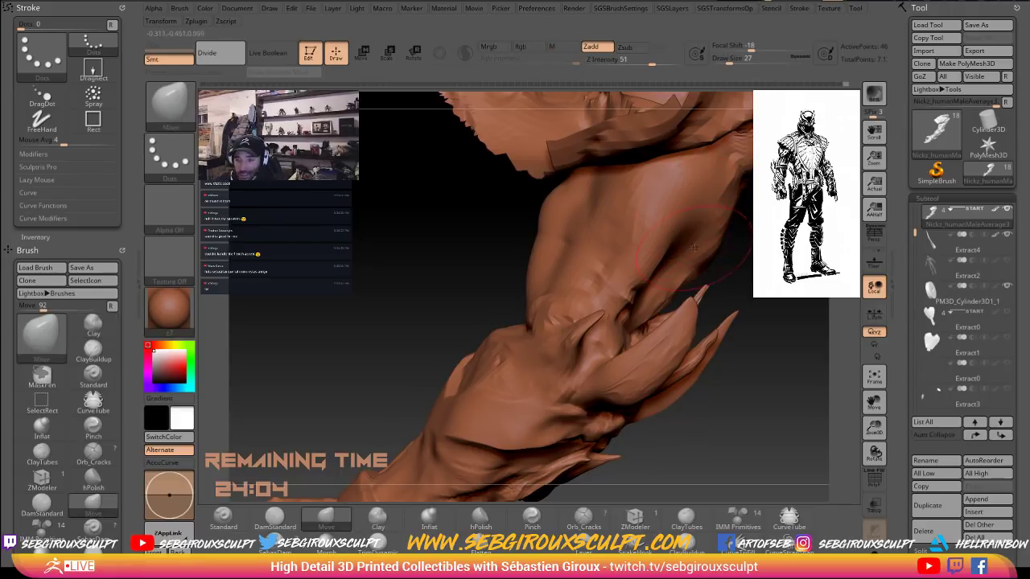
key(b)
key(c)
key(l)
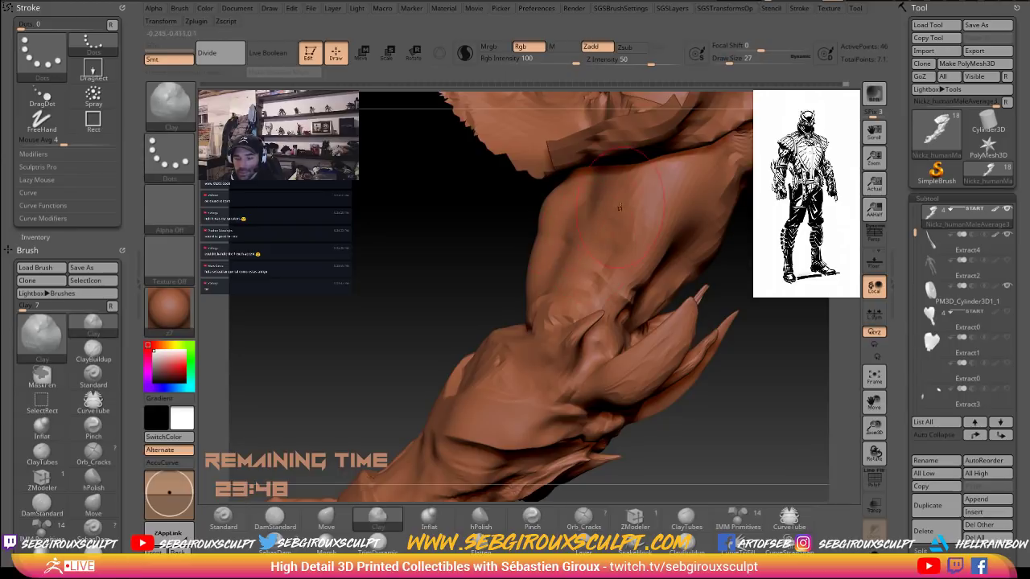
Build up a raised band around the upper arm above the elbow with the ClayTubes brush at draw size 27.
key(b)
key(c)
key(t)
mouse_move(589, 223)
mouse_down()
mouse_move(634, 228)
mouse_move(681, 254)
mouse_up()
mouse_move(772, 300)
mouse_down()
mouse_move(739, 266)
mouse_move(751, 269)
mouse_up()
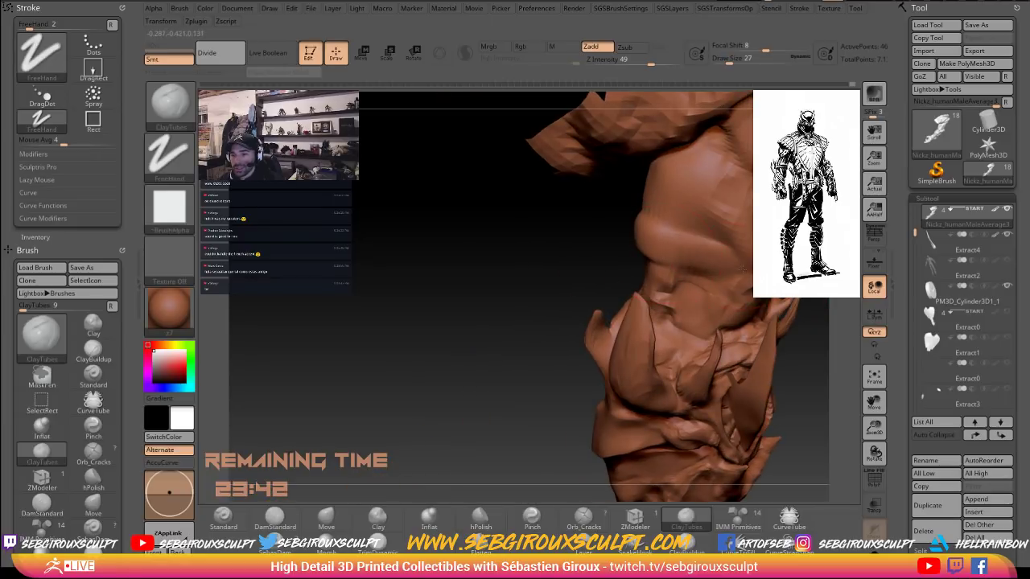
drag(681, 258, 731, 259)
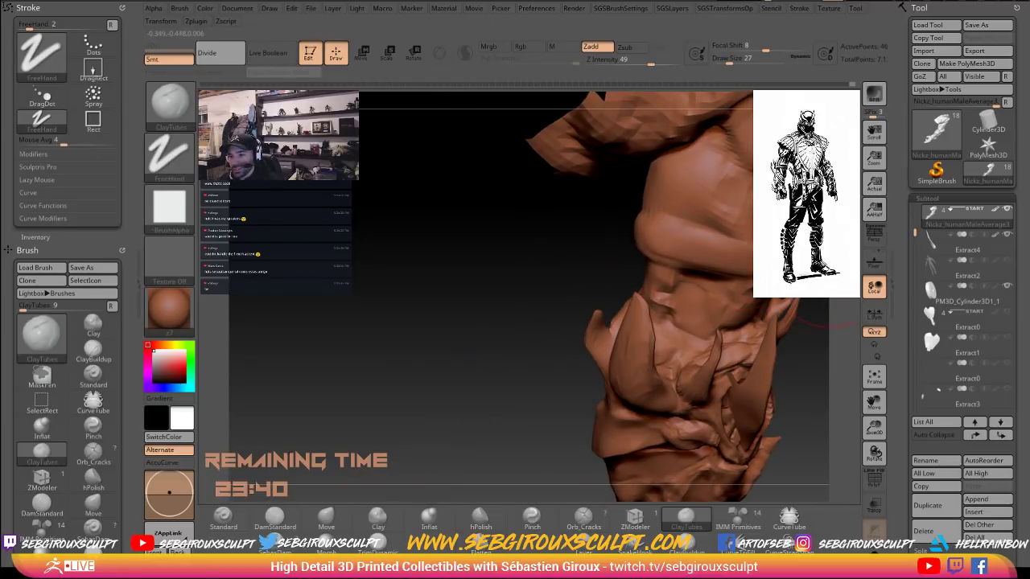
mouse_move(576, 451)
mouse_down()
mouse_move(547, 483)
mouse_move(534, 474)
mouse_up()
alt+drag(586, 255, 480, 251)
mouse_move(692, 254)
mouse_down()
mouse_move(636, 259)
mouse_move(697, 263)
mouse_up()
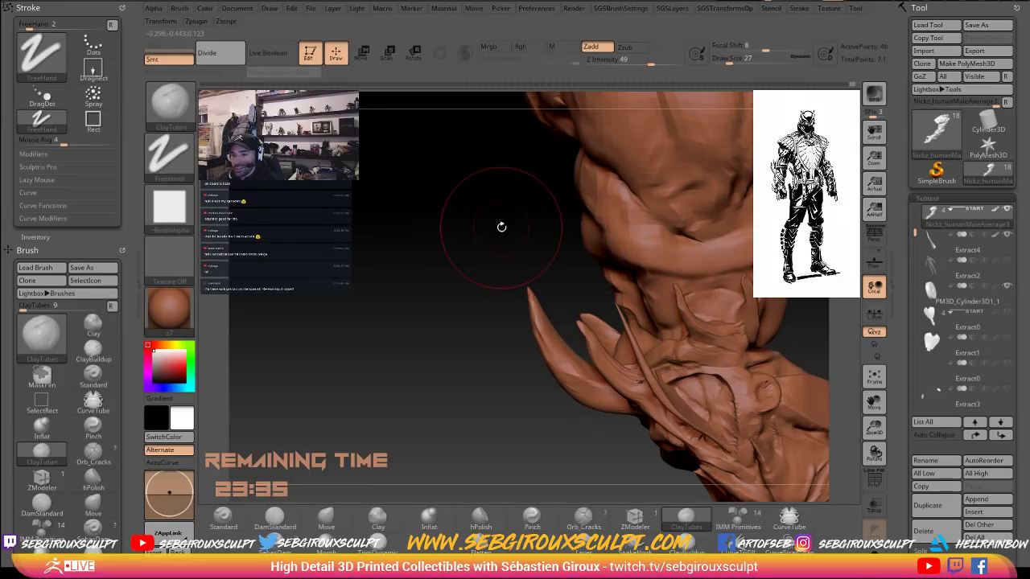
drag(501, 226, 589, 234)
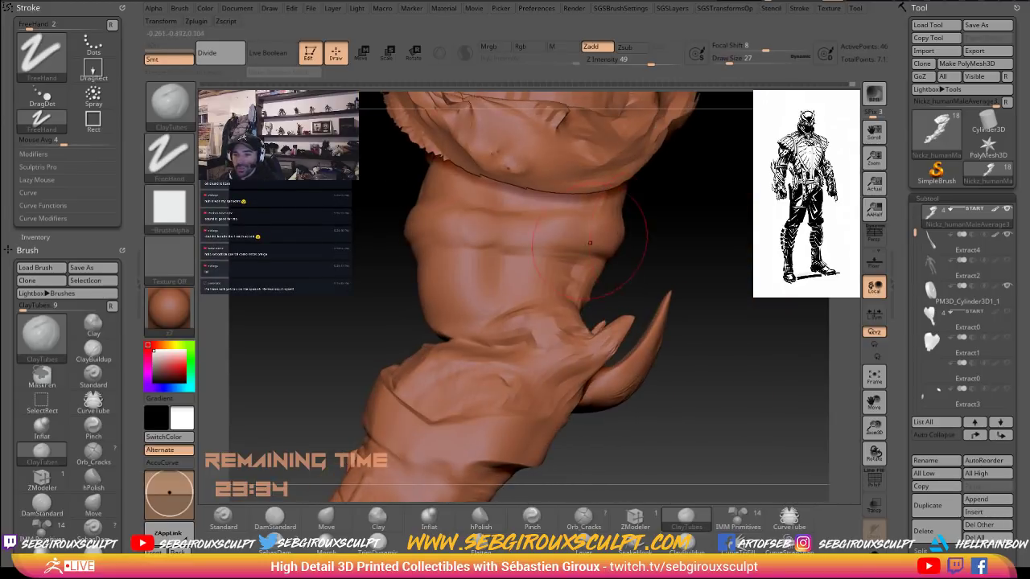
drag(376, 225, 423, 233)
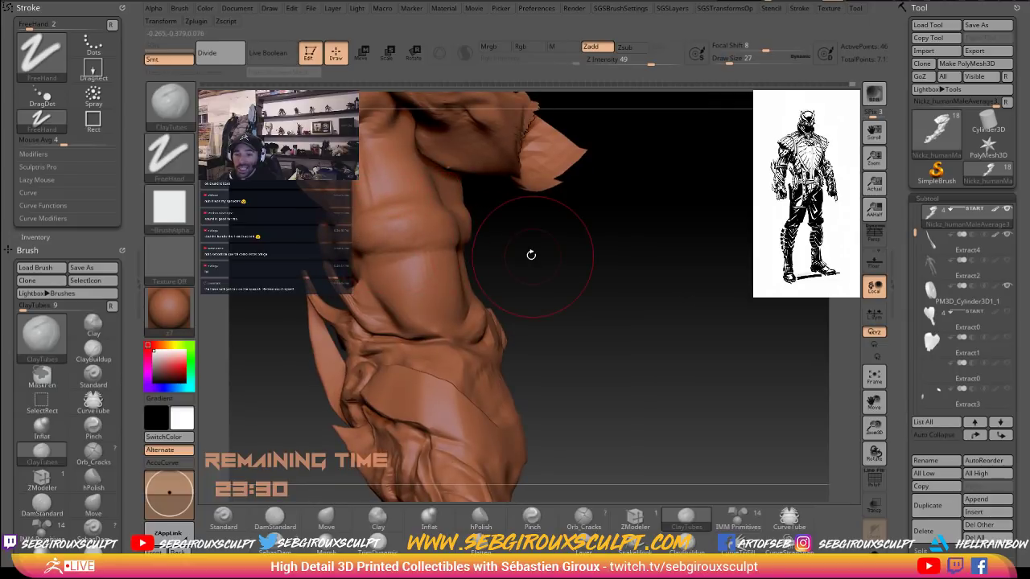
Blend the raised band around the outer side of the upper arm with ClayTubes and Smooth at draw size 20.
drag(531, 255, 688, 272)
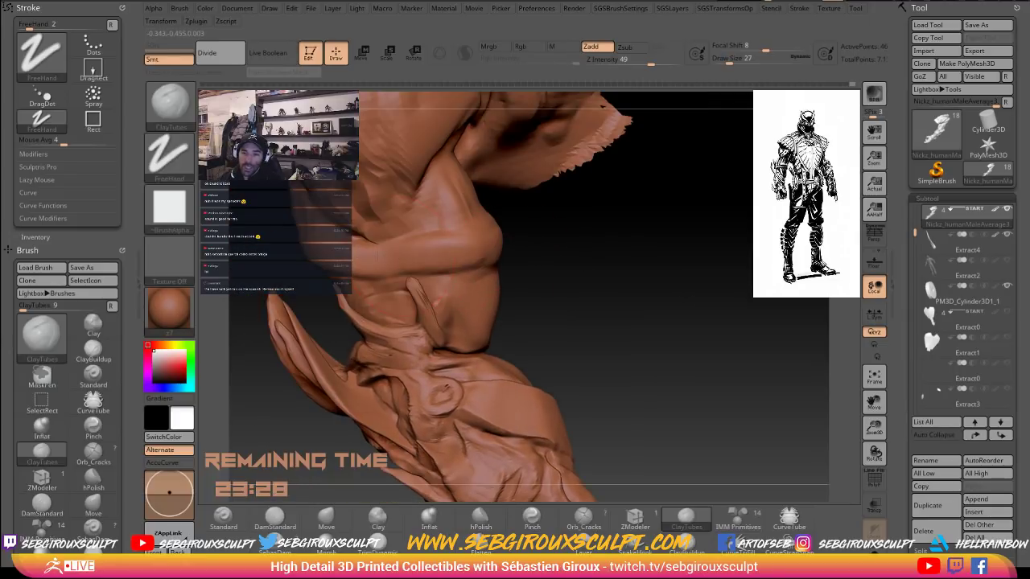
alt+drag(598, 278, 534, 274)
mouse_move(534, 275)
right_down()
mouse_move(620, 292)
mouse_move(648, 267)
right_up()
mouse_move(647, 267)
mouse_down()
mouse_move(584, 244)
mouse_move(542, 260)
mouse_move(507, 257)
mouse_up()
key(shift)
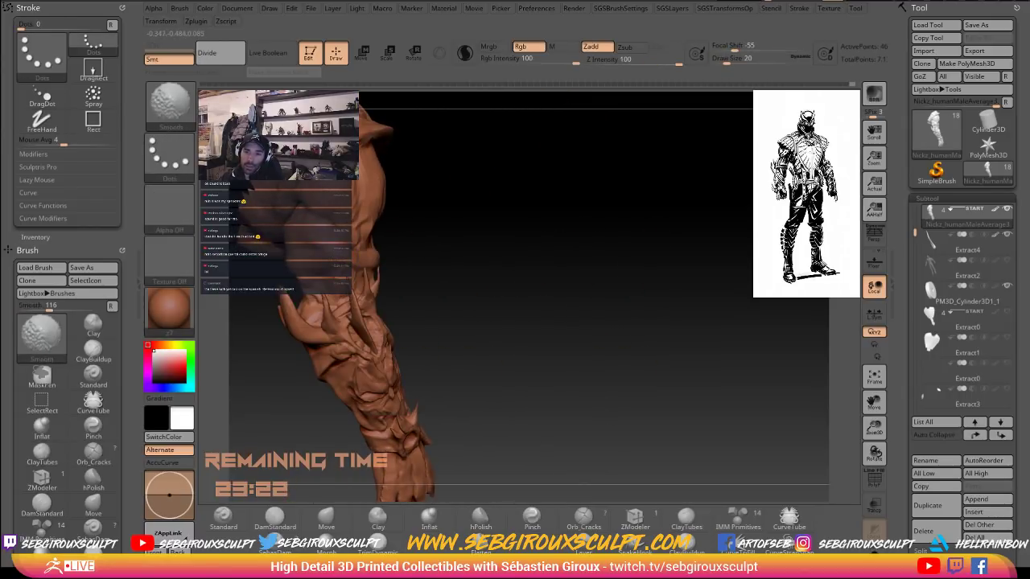
drag(440, 257, 498, 258)
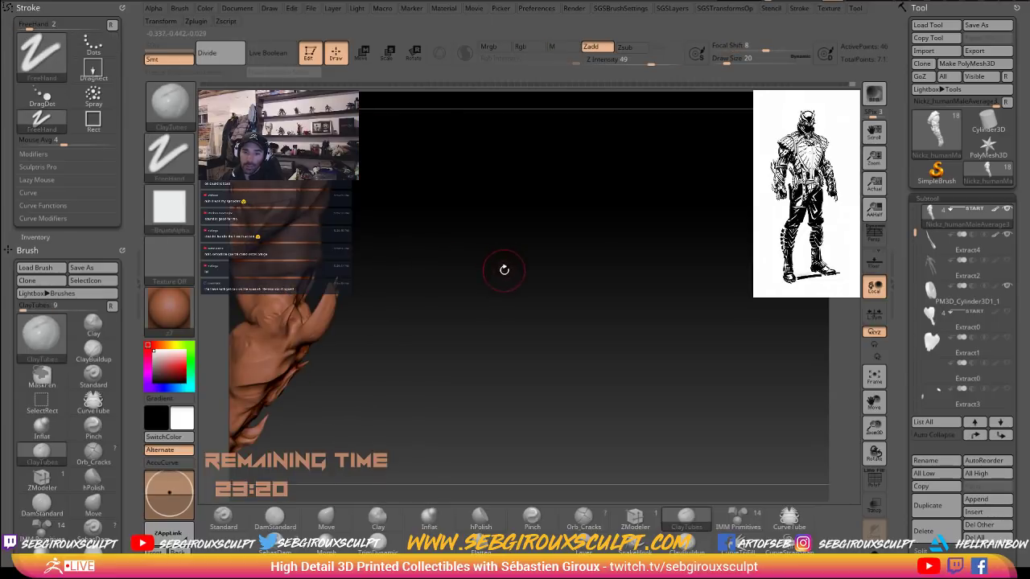
Carve the band's lower edge along the inner and front sides of the arm with DamStandard at draw size 12.
click(274, 518)
drag(555, 394, 698, 368)
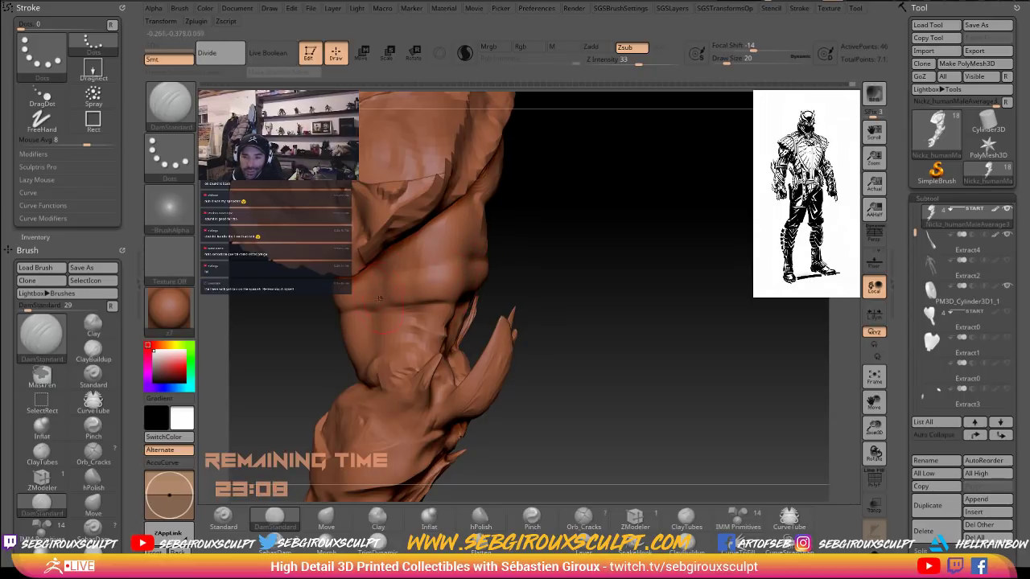
key(space)
drag(383, 302, 378, 302)
mouse_move(536, 297)
mouse_down()
mouse_move(612, 286)
mouse_move(678, 292)
mouse_up()
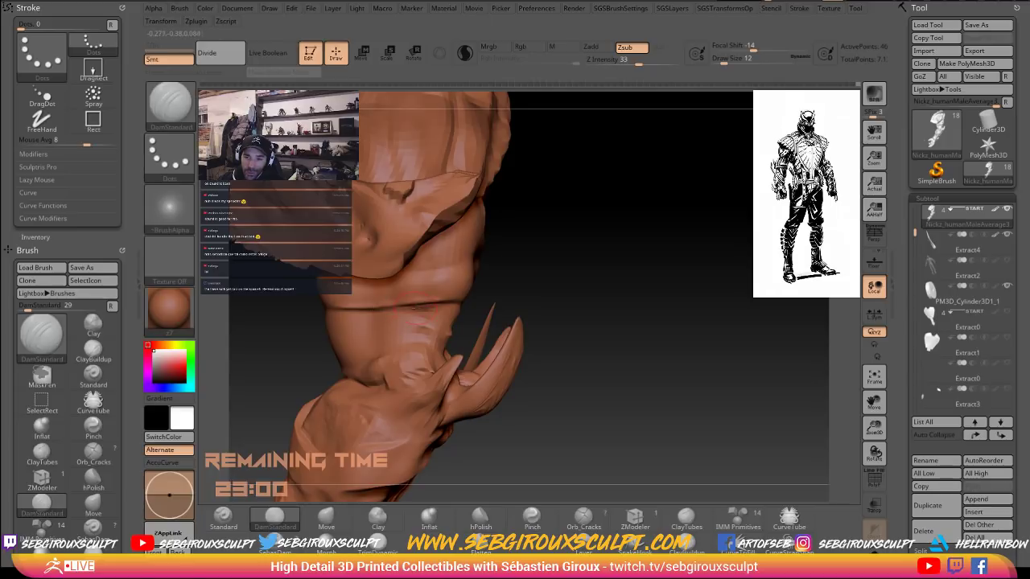
drag(310, 307, 352, 306)
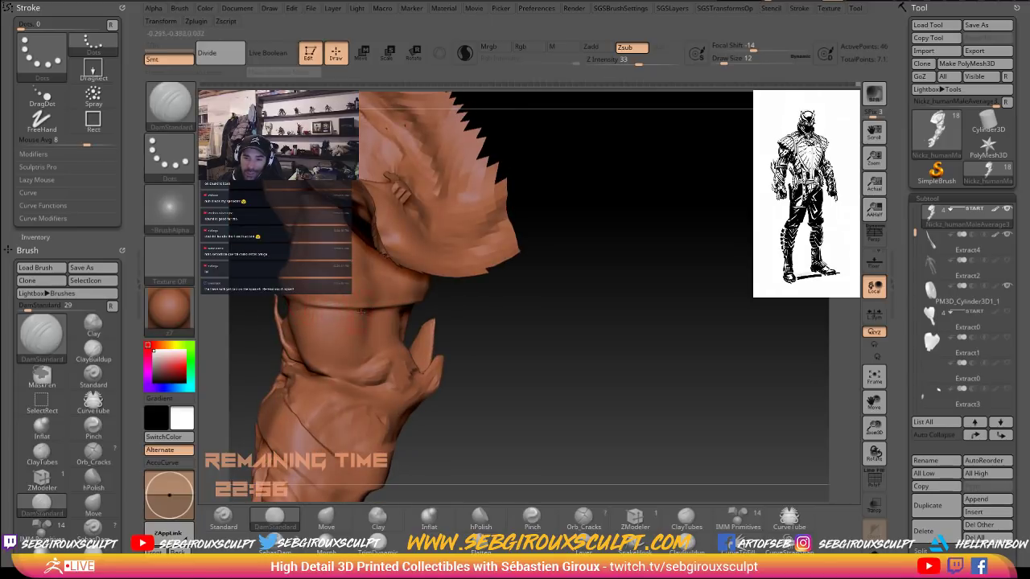
drag(504, 314, 548, 326)
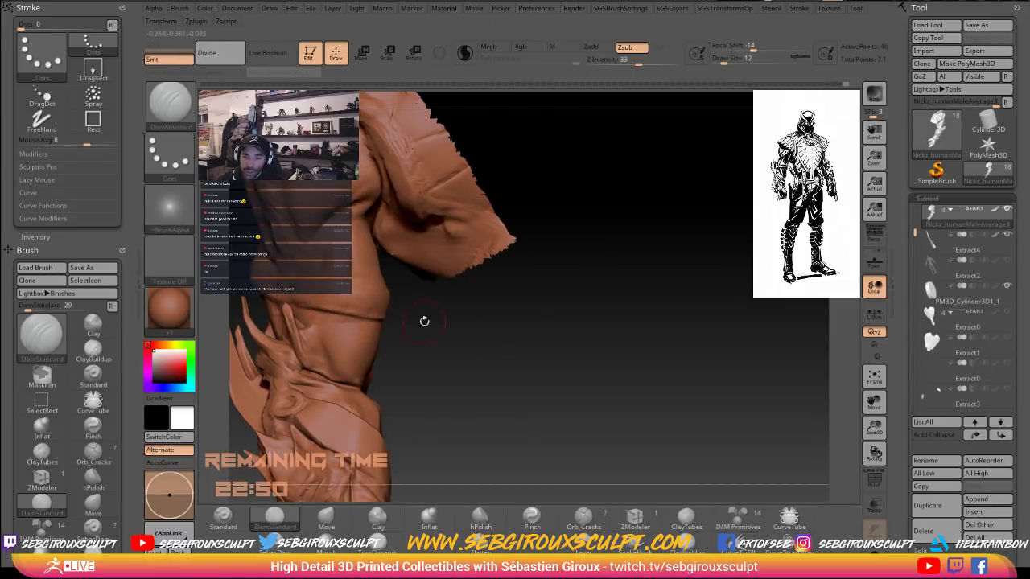
Continue carving the band's lower edge around the outer and back sides of the arm with DamStandard.
mouse_move(425, 321)
mouse_down()
mouse_move(483, 337)
mouse_move(427, 335)
mouse_move(457, 337)
mouse_up()
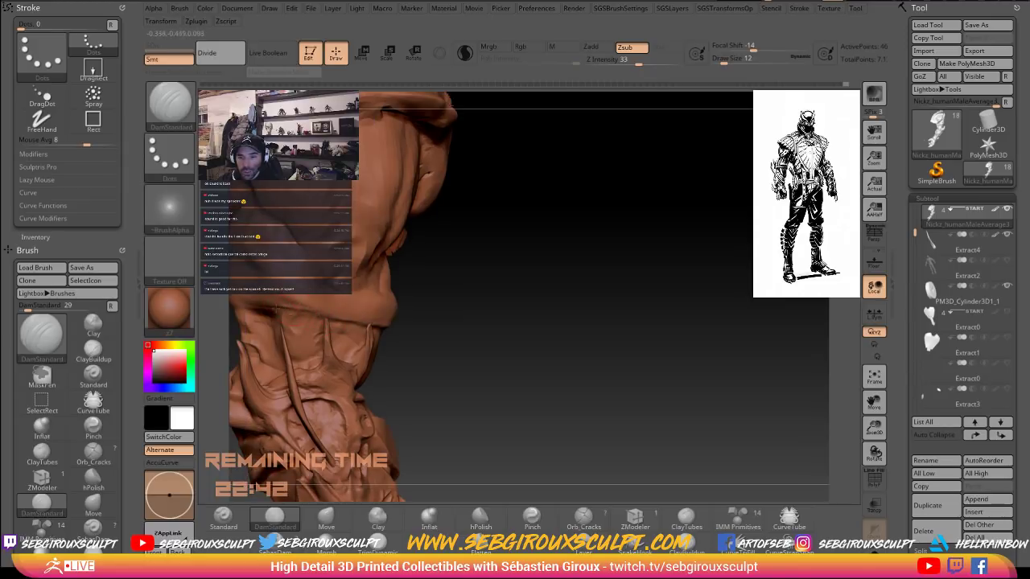
mouse_move(416, 324)
mouse_down()
mouse_move(443, 329)
mouse_move(324, 321)
mouse_up()
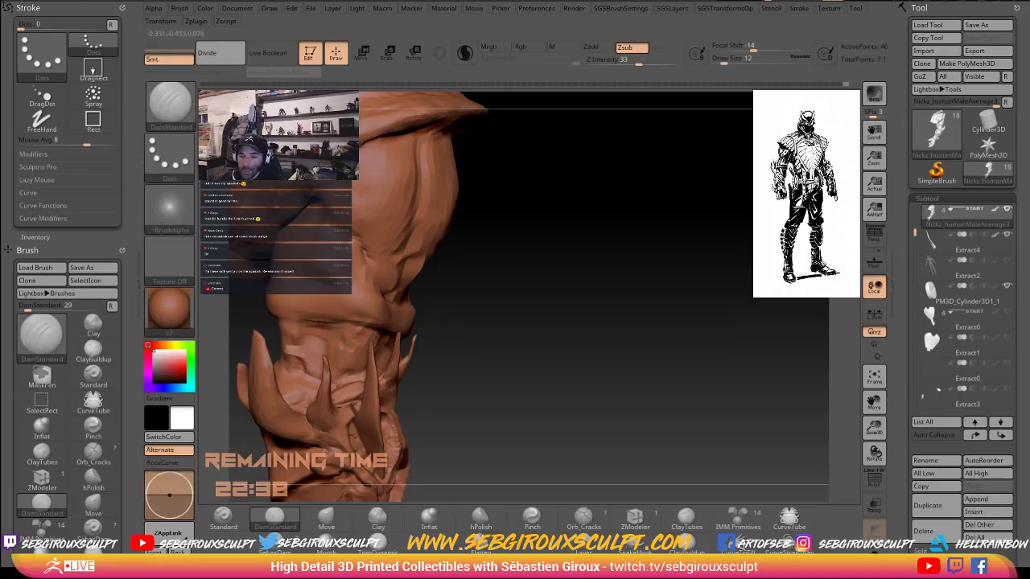
drag(306, 317, 320, 320)
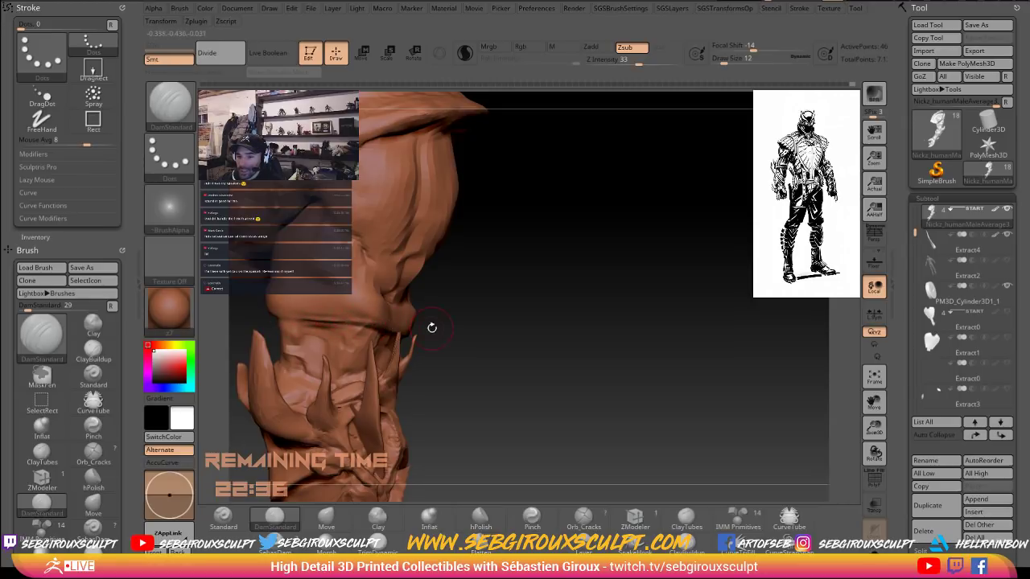
mouse_move(432, 328)
mouse_down()
mouse_move(602, 369)
mouse_move(443, 328)
mouse_up()
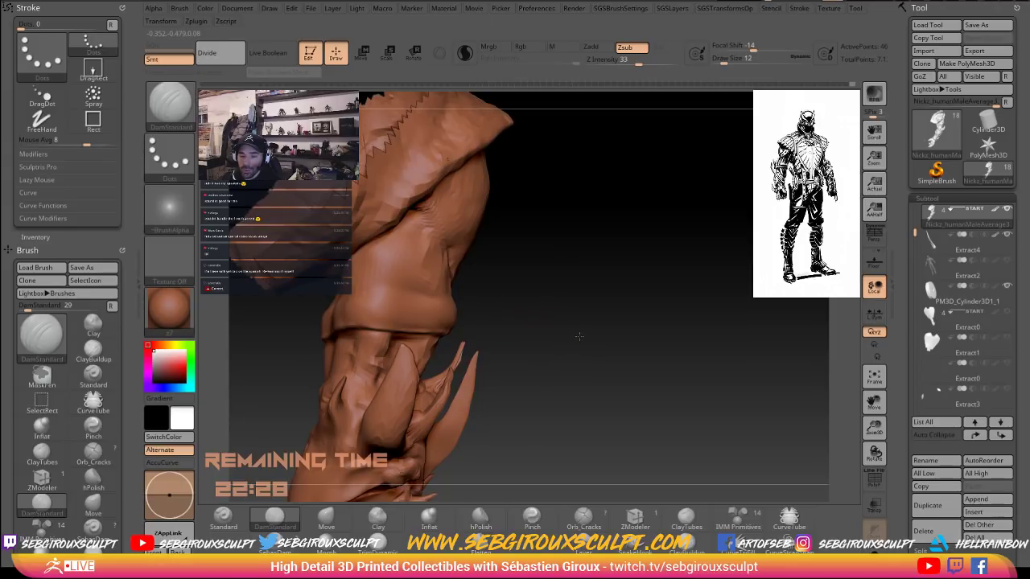
Carve the band's upper edge all around the upper arm with DamStandard at draw size 12.
drag(506, 317, 405, 301)
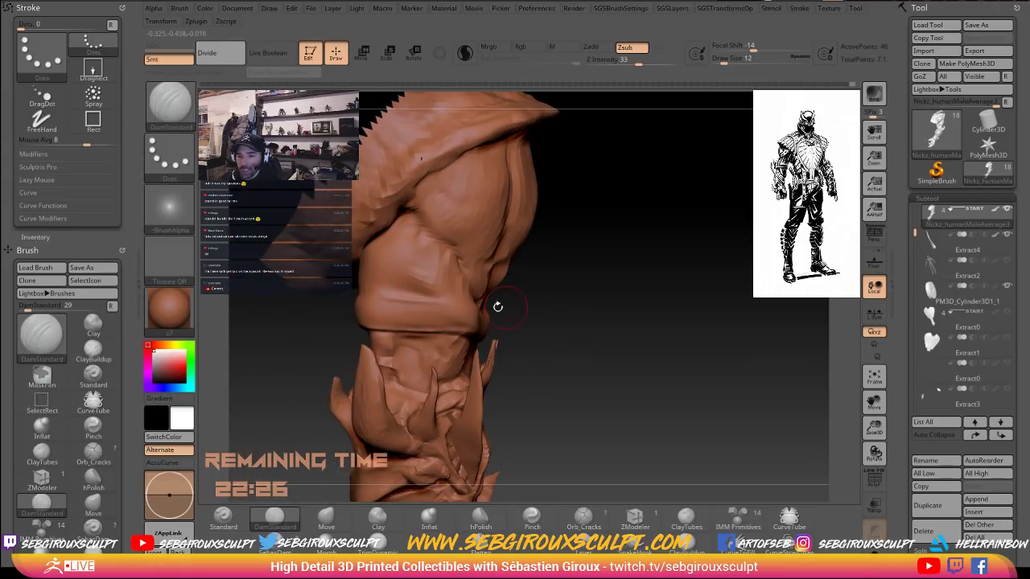
drag(497, 306, 441, 305)
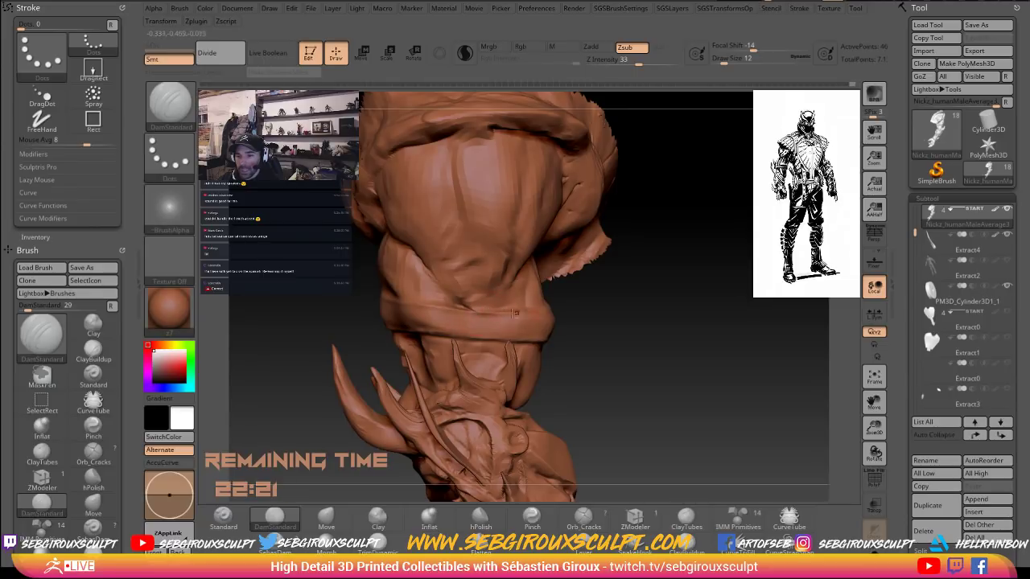
drag(617, 315, 540, 314)
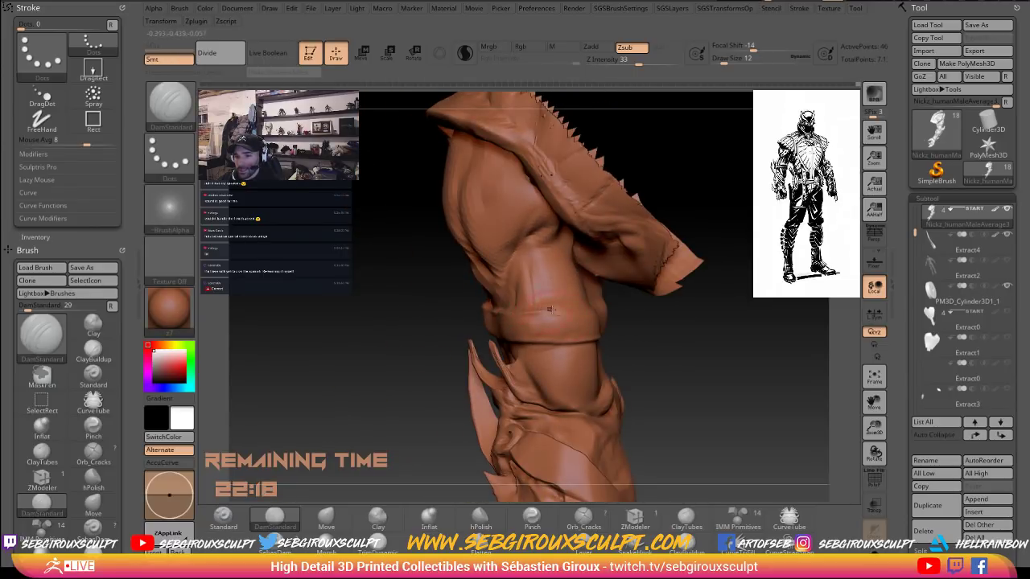
drag(668, 310, 612, 317)
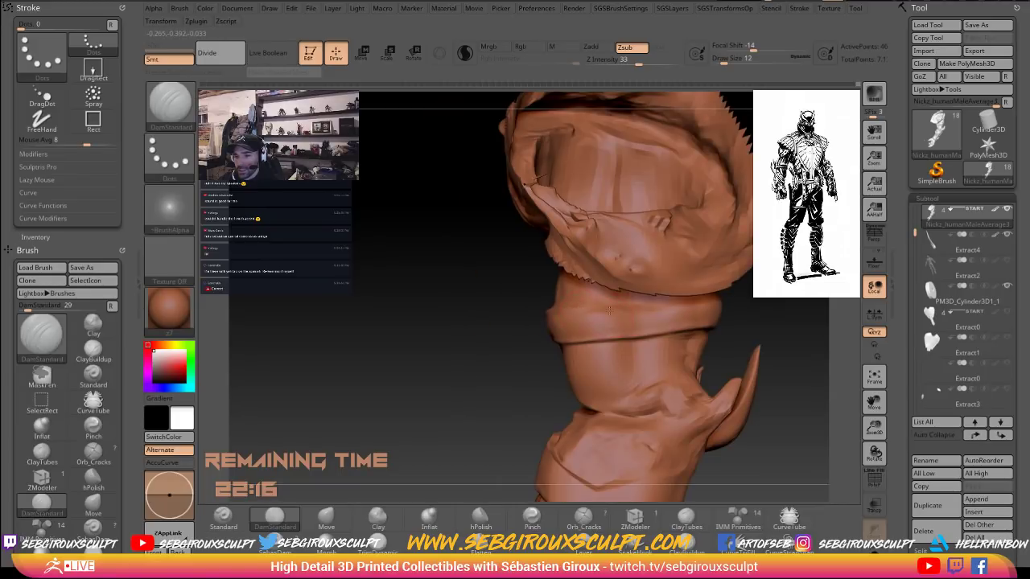
drag(770, 299, 661, 301)
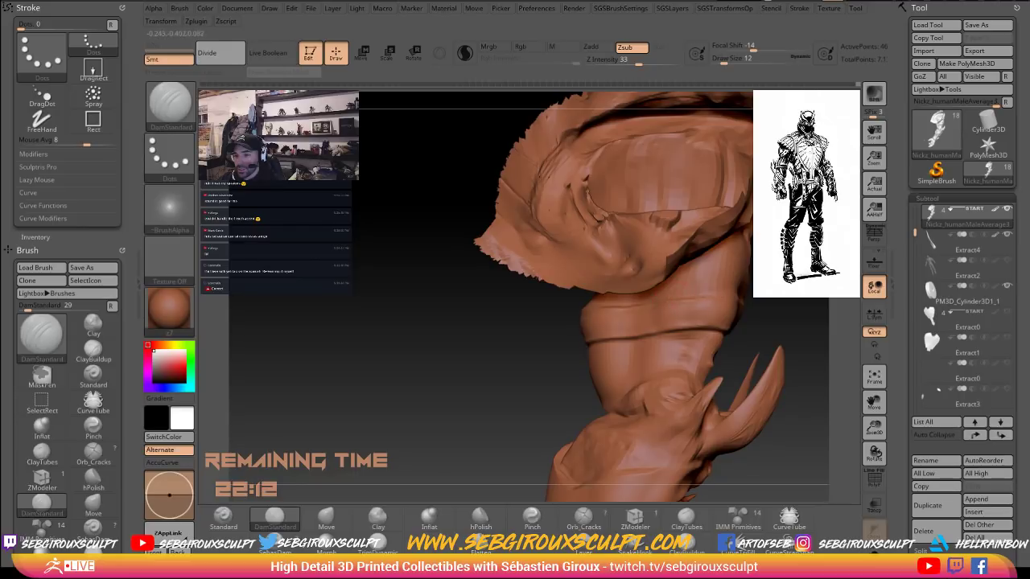
mouse_move(772, 305)
mouse_down()
mouse_move(629, 323)
mouse_move(560, 353)
mouse_up()
Adjust the shape and edges of the raised band around the upper arm with the Move brush at draw size 12.
key(b)
key(m)
key(v)
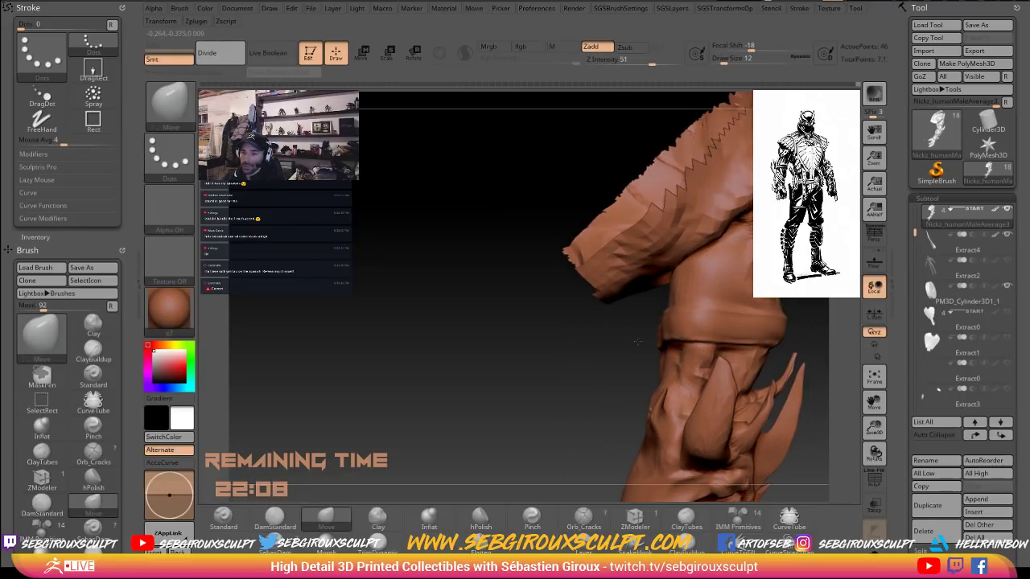
drag(638, 342, 666, 337)
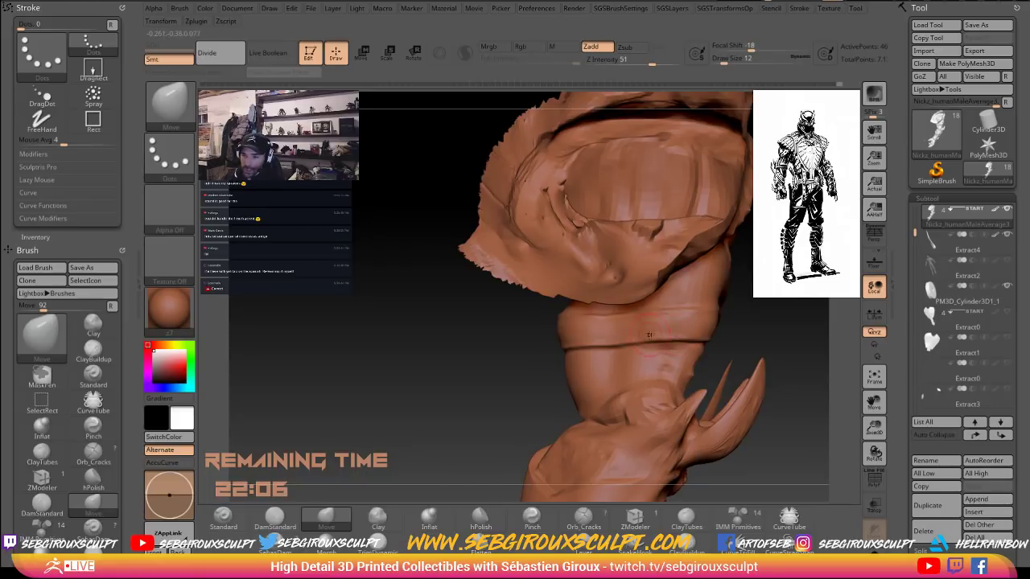
drag(748, 326, 630, 317)
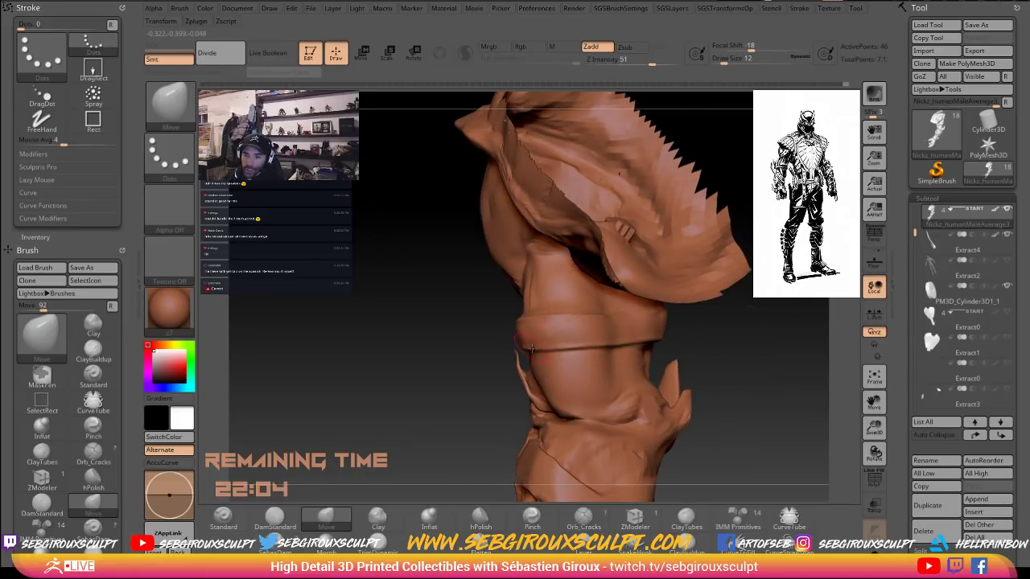
mouse_move(481, 336)
mouse_down()
mouse_move(590, 341)
mouse_move(579, 353)
mouse_move(484, 357)
mouse_up()
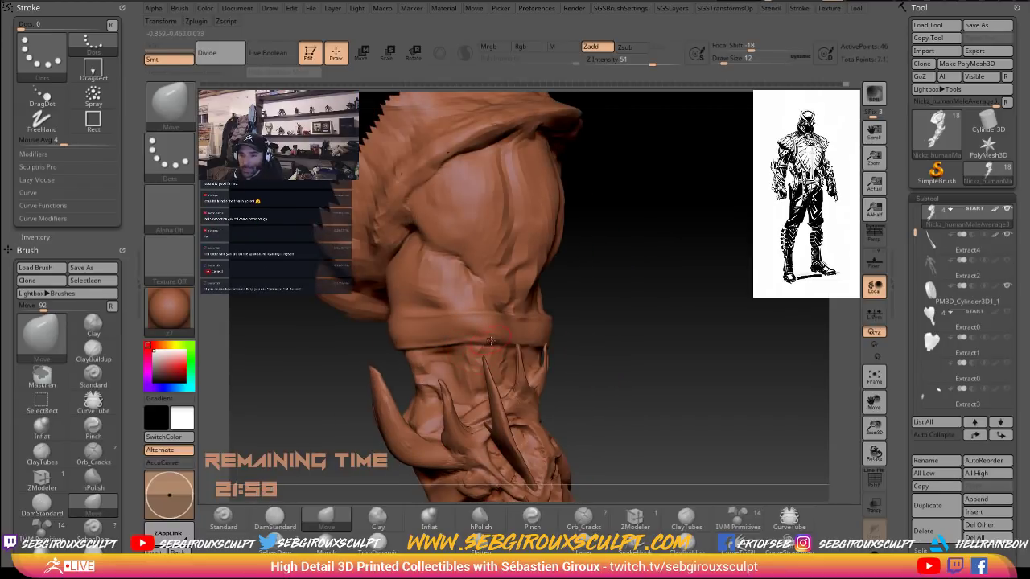
drag(609, 354, 527, 347)
Sharpen the crease along the band's upper edge around the arm with DamStandard at draw size 12.
click(298, 525)
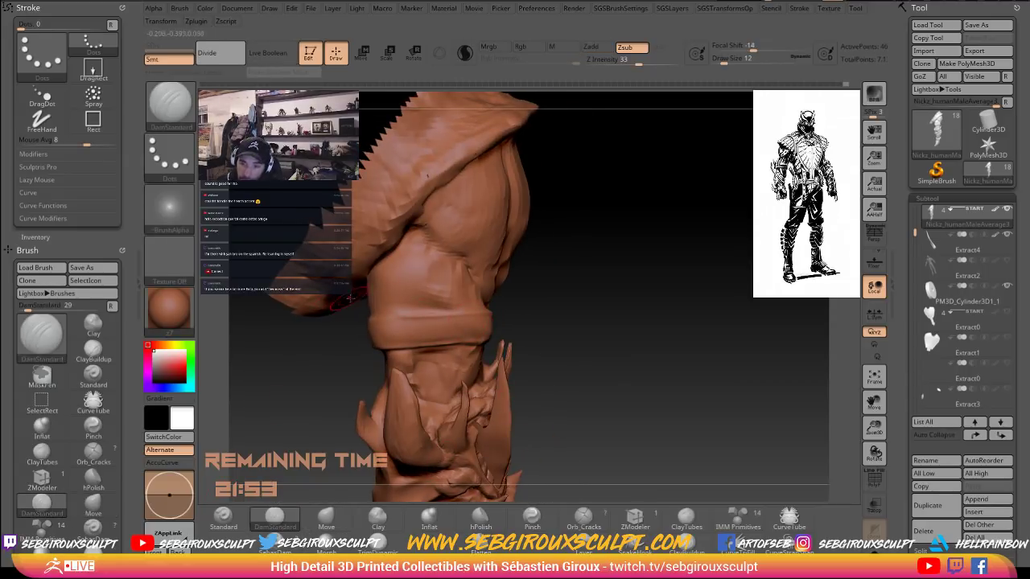
drag(419, 310, 429, 312)
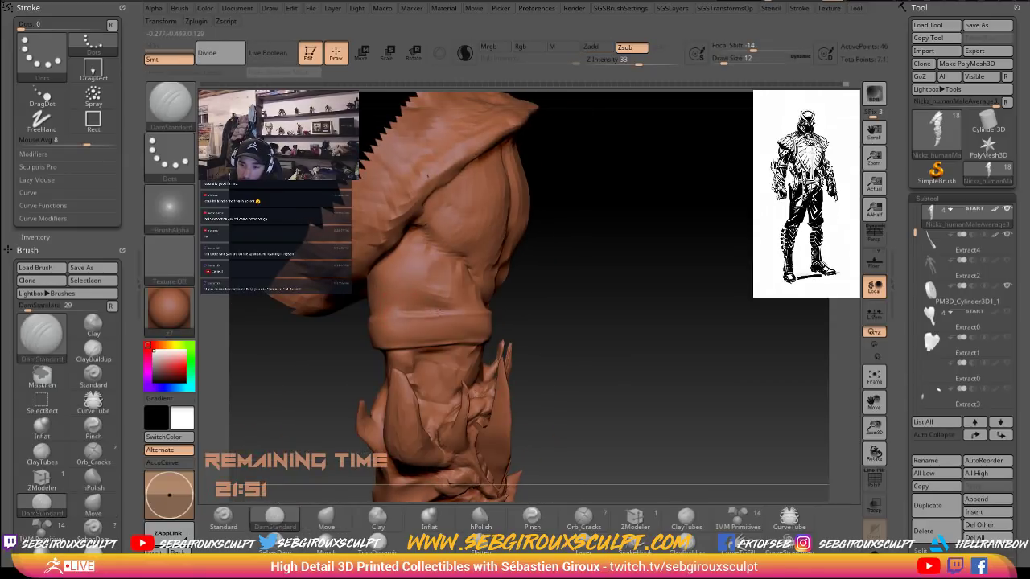
drag(339, 325, 376, 314)
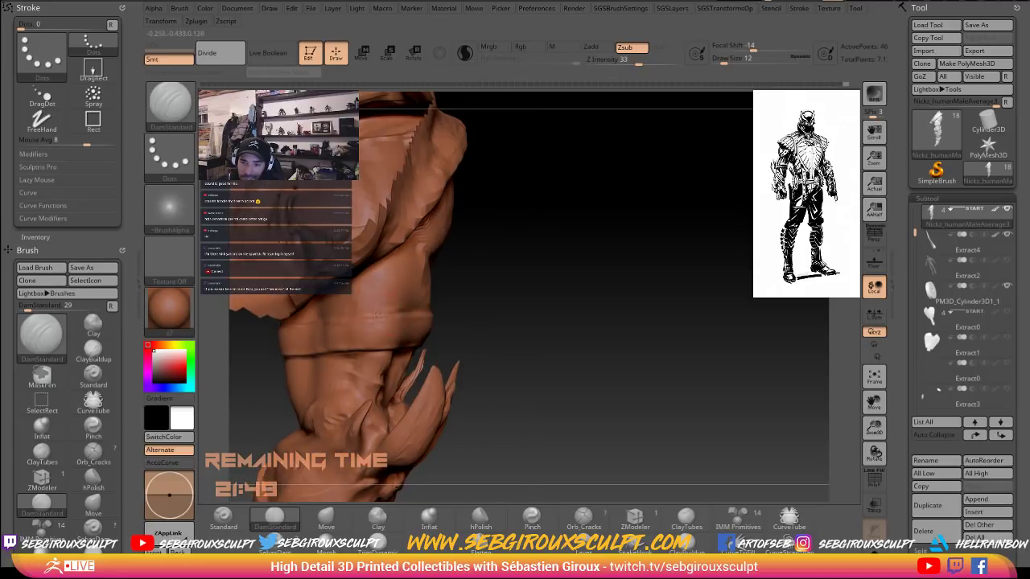
mouse_move(489, 312)
mouse_down()
mouse_move(563, 316)
mouse_move(529, 333)
mouse_move(354, 320)
mouse_up()
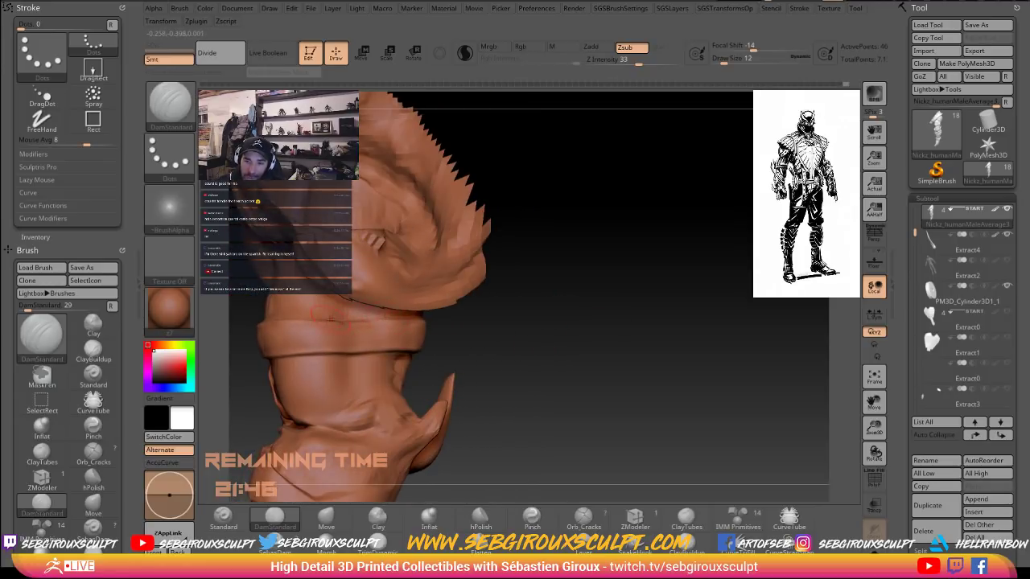
drag(258, 315, 334, 317)
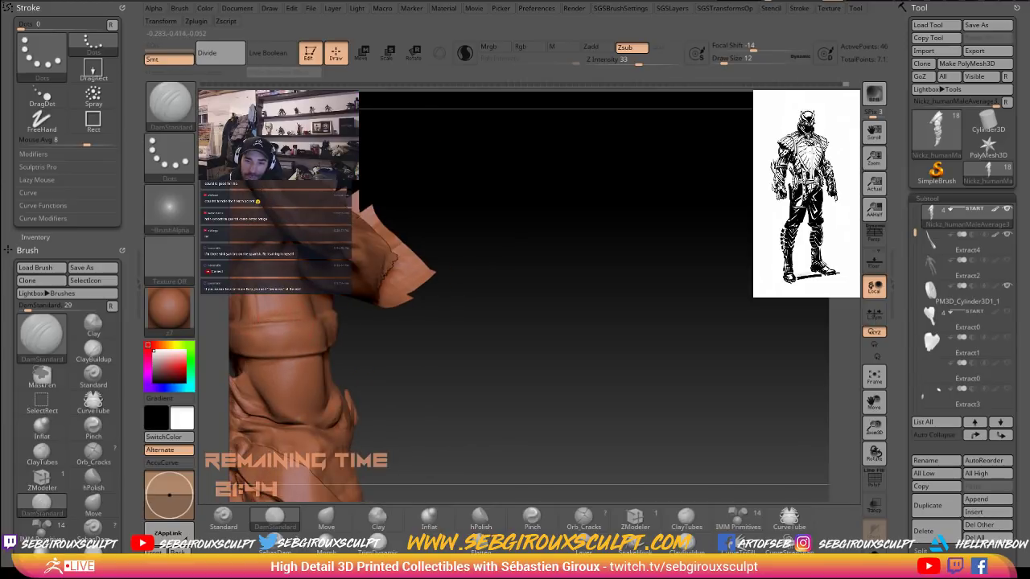
mouse_move(485, 333)
mouse_down()
mouse_move(571, 342)
mouse_move(591, 335)
mouse_up()
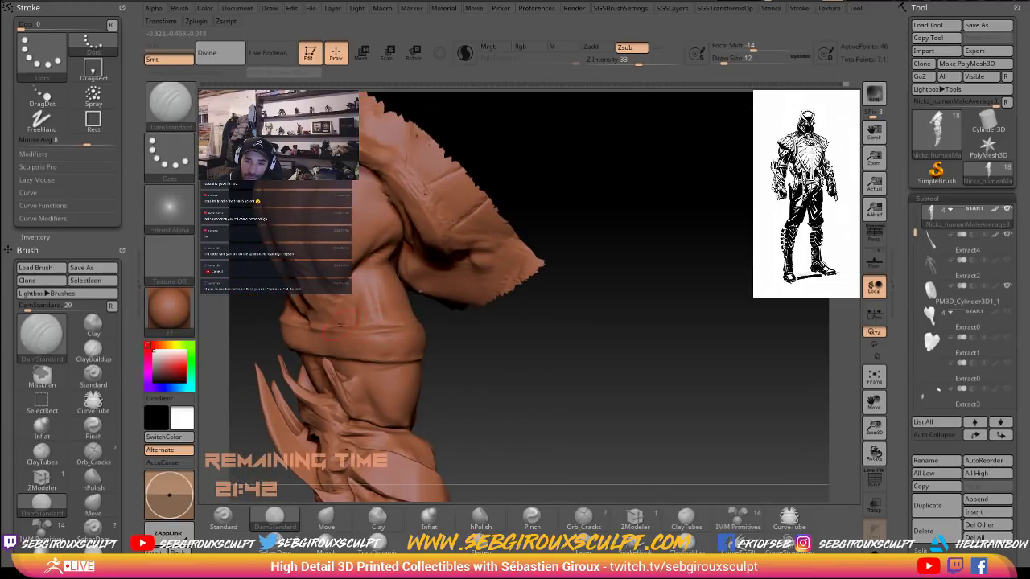
Smooth the surface of the raised band across the front and side of the upper arm.
mouse_move(542, 362)
alt+mouse_down()
mouse_move(605, 388)
mouse_move(652, 384)
mouse_move(582, 373)
alt+mouse_up()
right_drag(582, 372, 637, 399)
alt+drag(645, 396, 665, 397)
right_drag(664, 396, 667, 397)
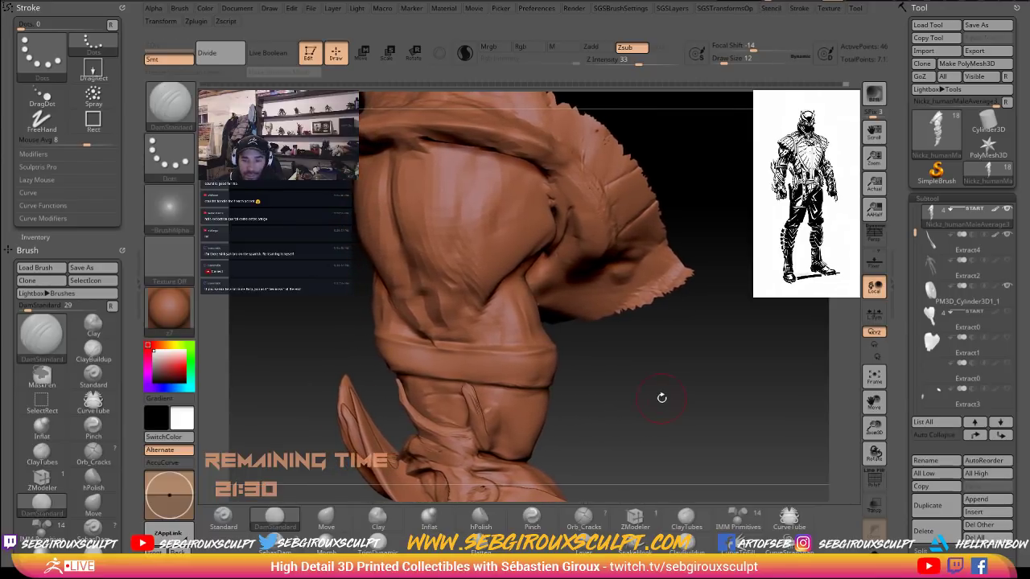
mouse_move(662, 397)
alt+mouse_down()
mouse_move(673, 399)
mouse_move(644, 382)
alt+mouse_up()
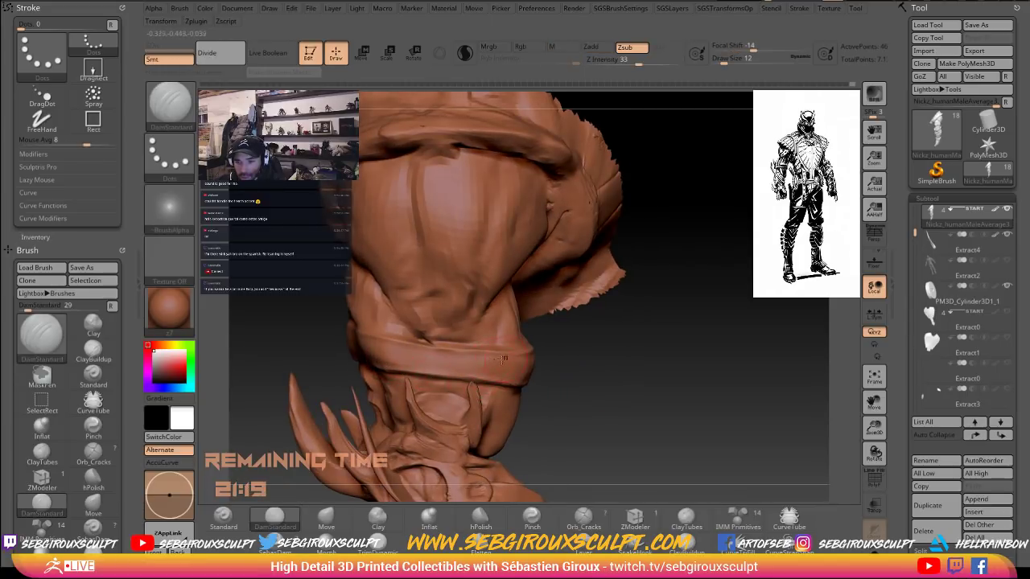
key(shift)
shift+drag(402, 354, 434, 360)
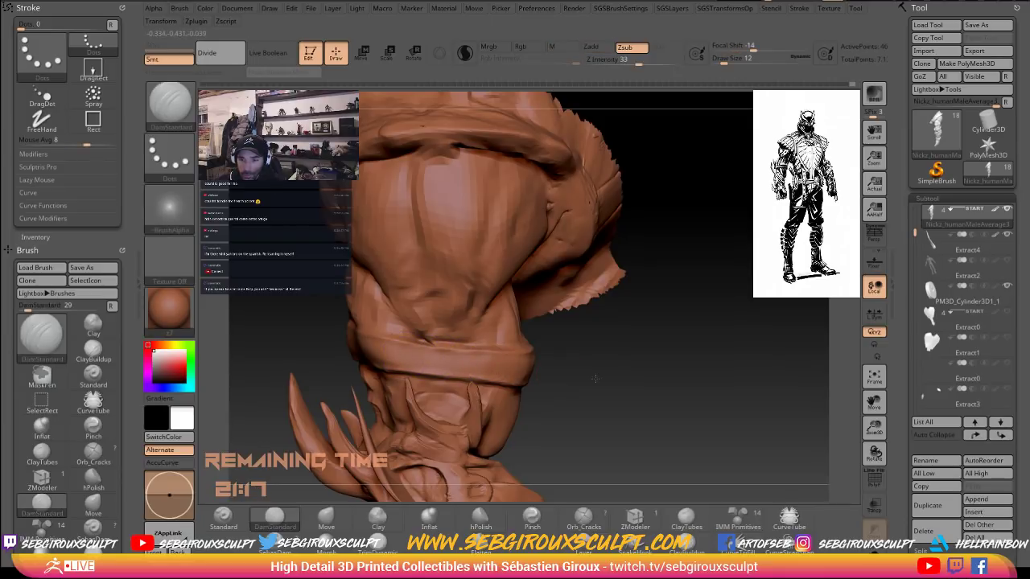
drag(593, 375, 684, 373)
key(shift)
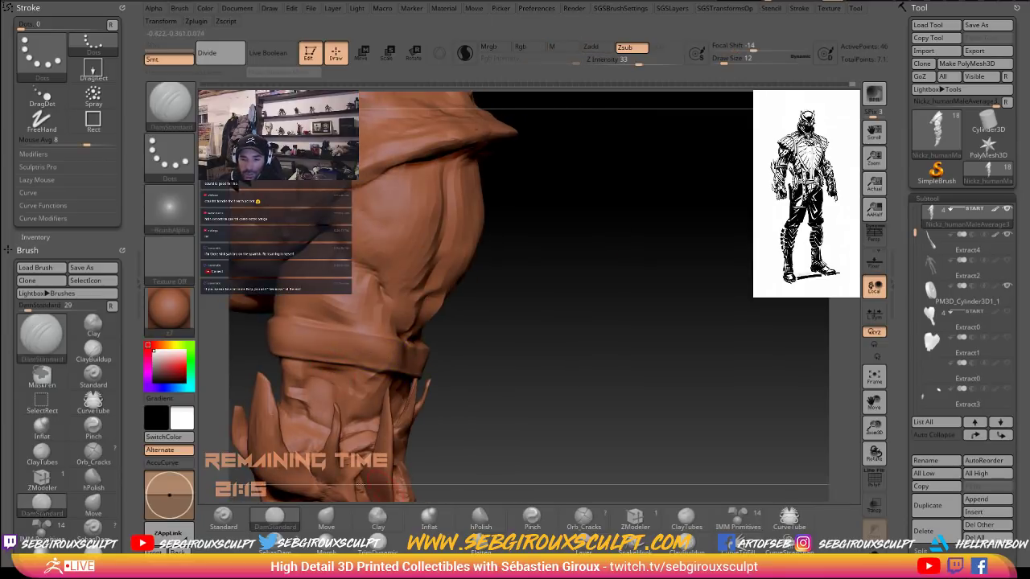
Flatten the raised band's surface around the arm with hPolish at draw size 12.
click(476, 521)
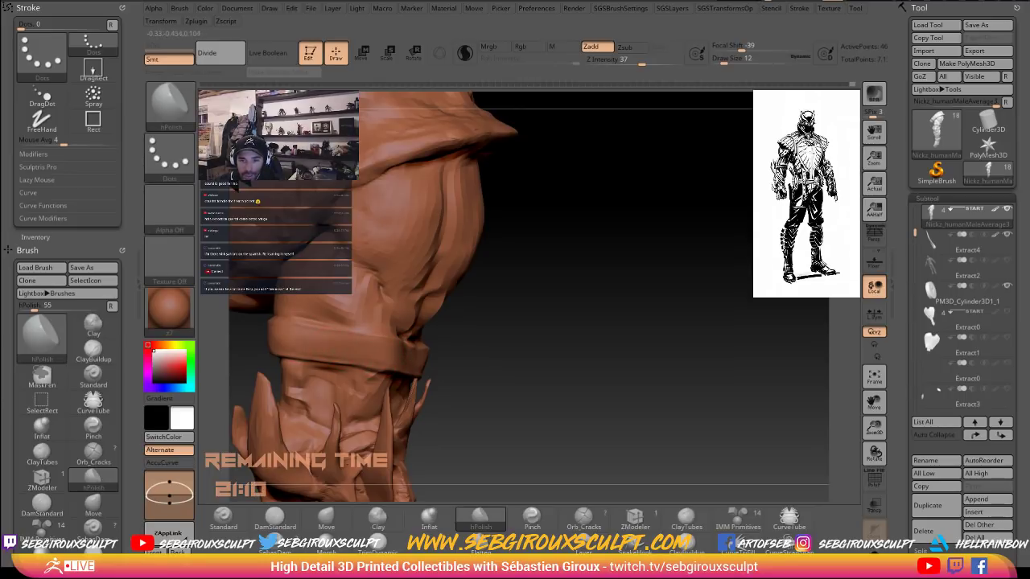
mouse_move(467, 356)
mouse_down()
mouse_move(568, 361)
mouse_move(555, 360)
mouse_move(590, 382)
mouse_move(631, 384)
mouse_up()
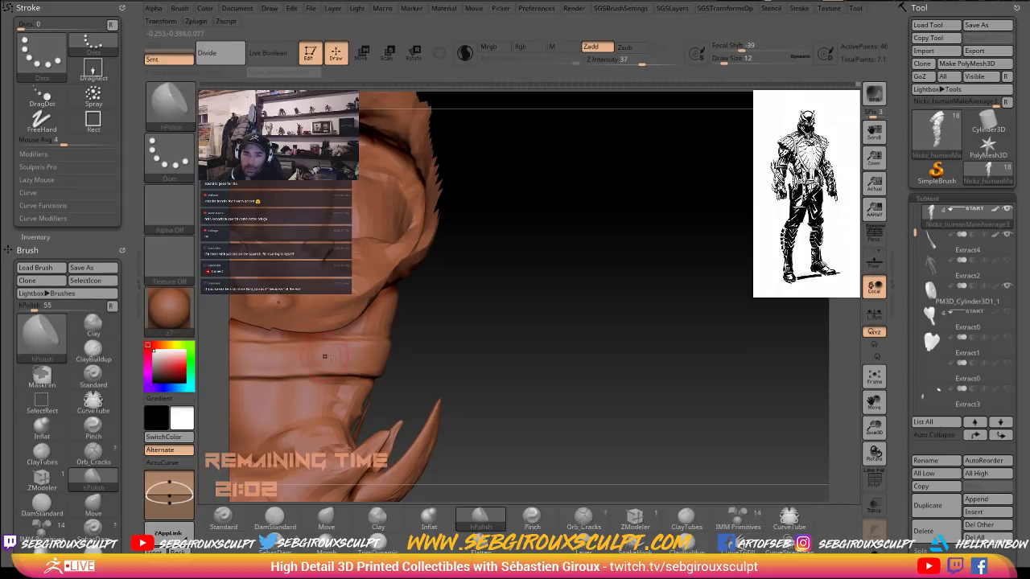
alt+drag(523, 358, 524, 340)
mouse_move(584, 380)
mouse_down()
mouse_move(525, 368)
mouse_move(604, 375)
mouse_move(585, 342)
mouse_move(626, 361)
mouse_up()
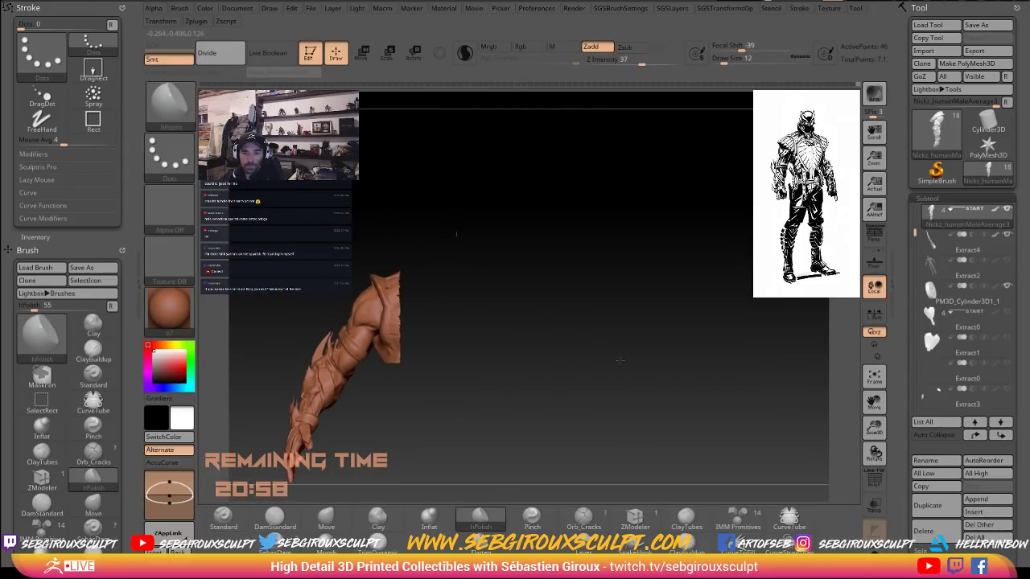
Refine the upper arm's contour around the band with the Move and Smooth brushes.
alt+drag(523, 346, 519, 372)
key(b)
key(m)
key(v)
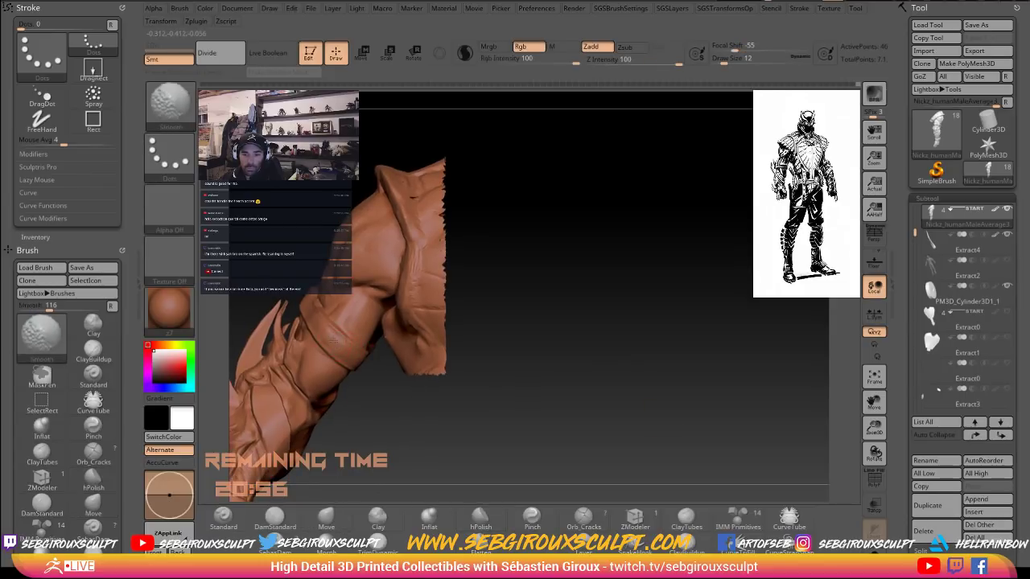
drag(417, 387, 368, 369)
drag(559, 413, 586, 411)
mouse_move(586, 411)
alt+mouse_down()
mouse_move(586, 385)
mouse_move(542, 371)
mouse_move(570, 374)
mouse_move(549, 372)
mouse_move(574, 453)
mouse_move(428, 396)
mouse_move(422, 376)
alt+mouse_up()
Build up folds on the arm between the band and the forearm guard with ClayTubes at draw size 9.
key(b)
key(c)
key(t)
key(space)
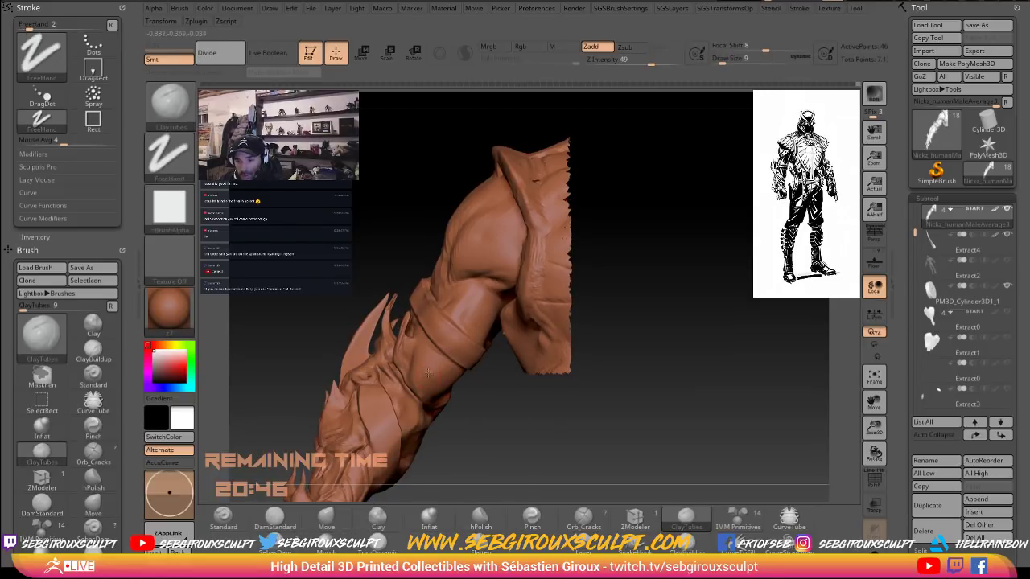
drag(486, 397, 474, 390)
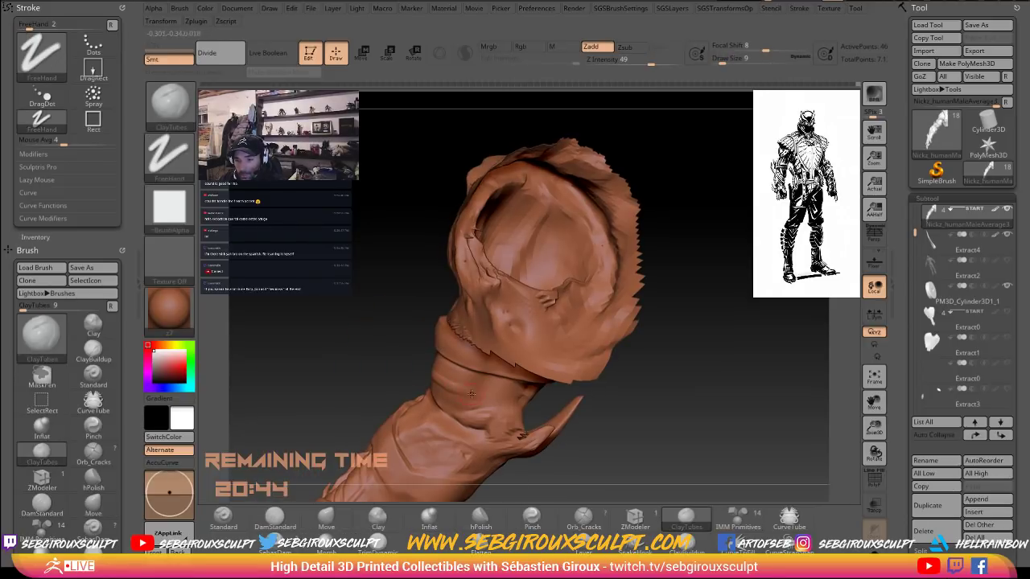
drag(460, 390, 473, 394)
mouse_move(613, 406)
mouse_down()
mouse_move(476, 384)
mouse_move(520, 410)
mouse_up()
drag(639, 389, 544, 399)
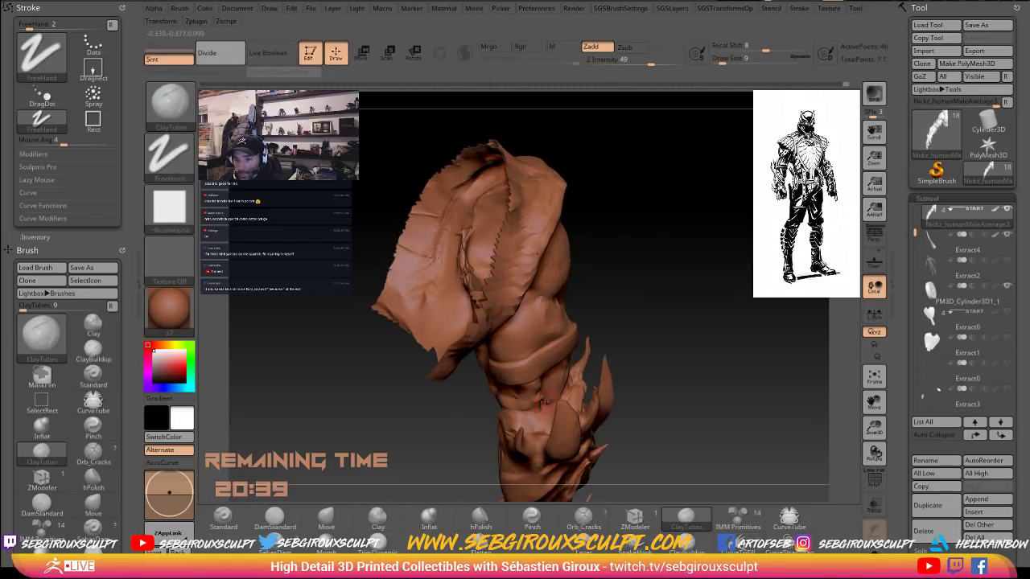
Continue sculpting folds around the elbow behind the spikes with ClayTubes at draw size 9.
mouse_move(629, 376)
mouse_down()
mouse_move(556, 379)
mouse_move(531, 400)
mouse_move(563, 384)
mouse_up()
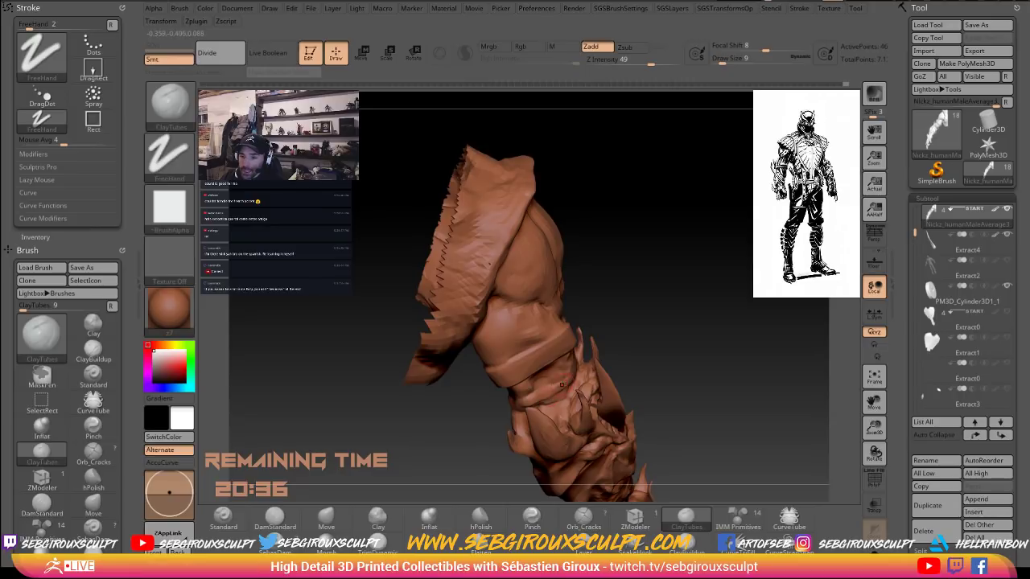
drag(678, 321, 644, 317)
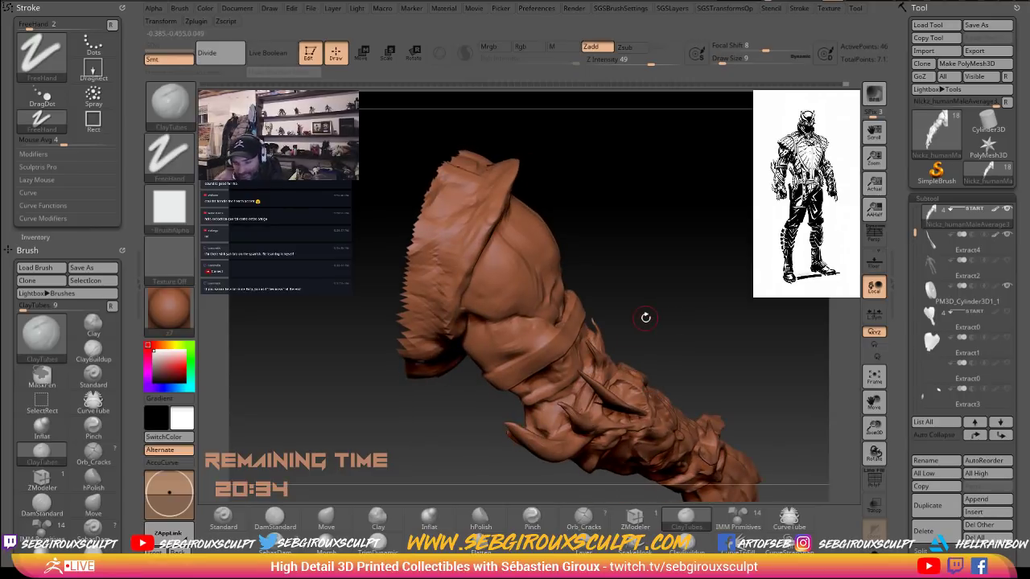
mouse_move(742, 320)
mouse_down()
mouse_move(728, 323)
mouse_move(743, 307)
mouse_move(783, 299)
mouse_move(688, 300)
mouse_move(644, 270)
mouse_move(616, 267)
mouse_move(613, 256)
mouse_move(624, 257)
mouse_up()
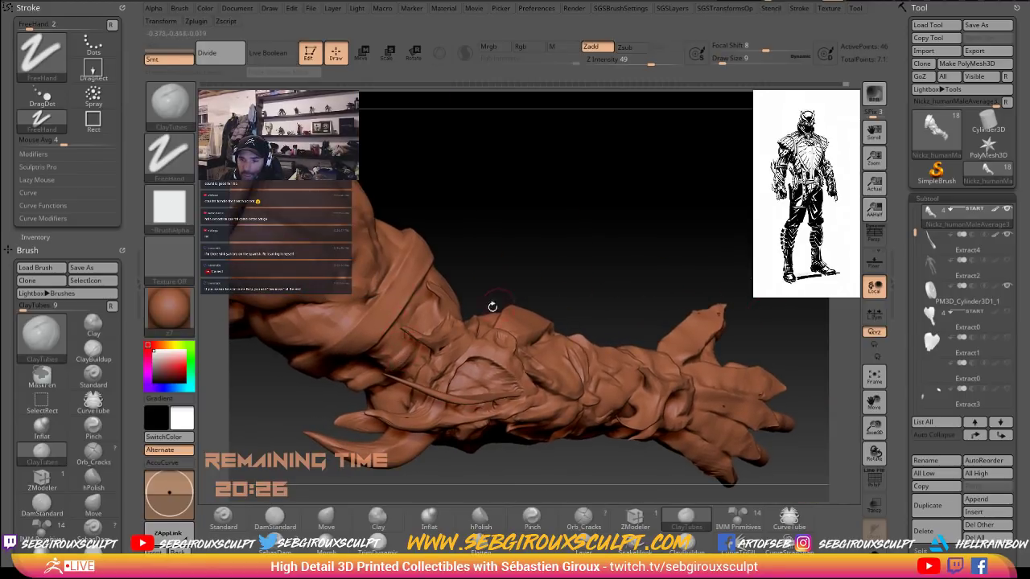
drag(538, 286, 547, 244)
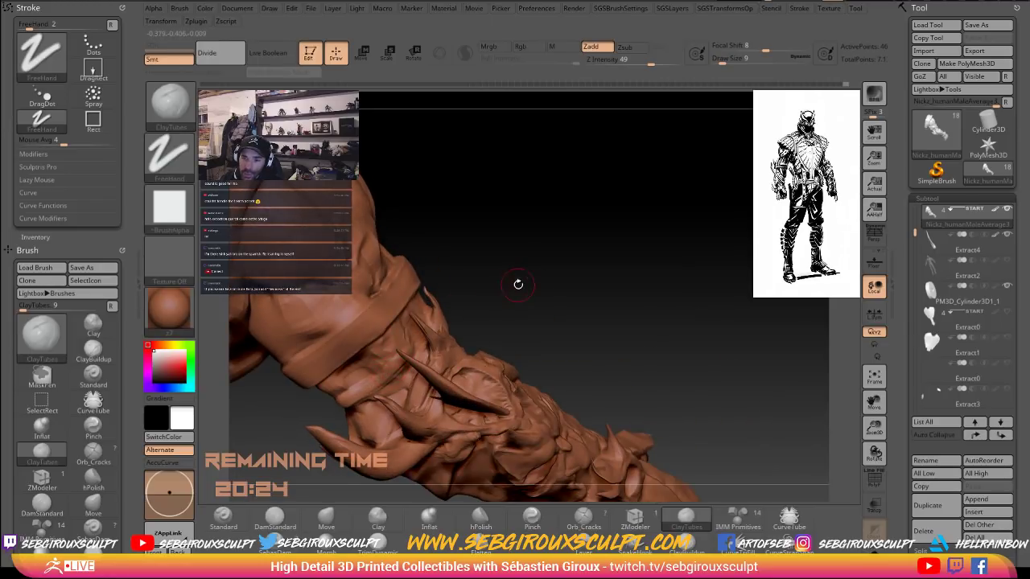
drag(518, 285, 486, 338)
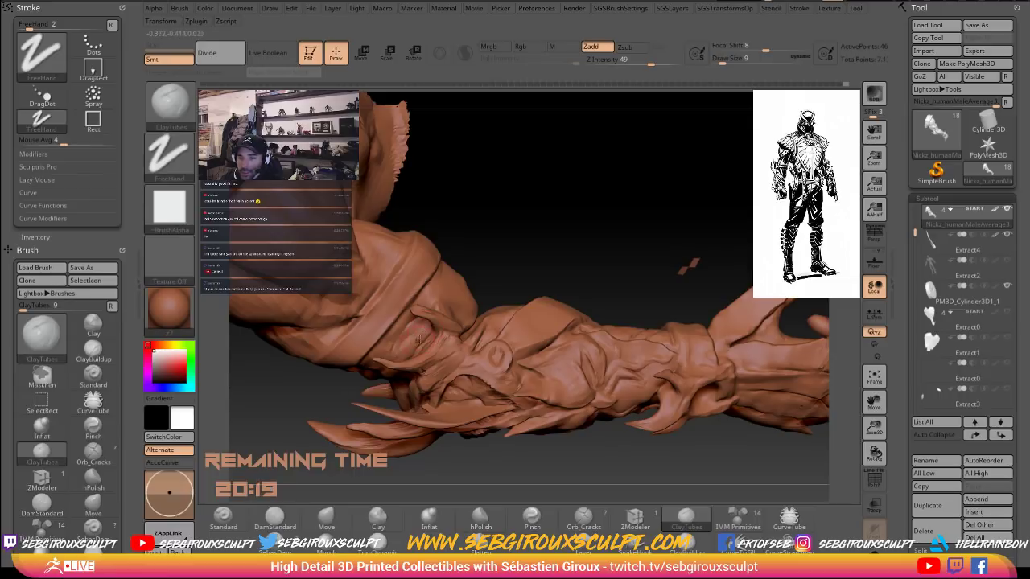
drag(497, 266, 429, 315)
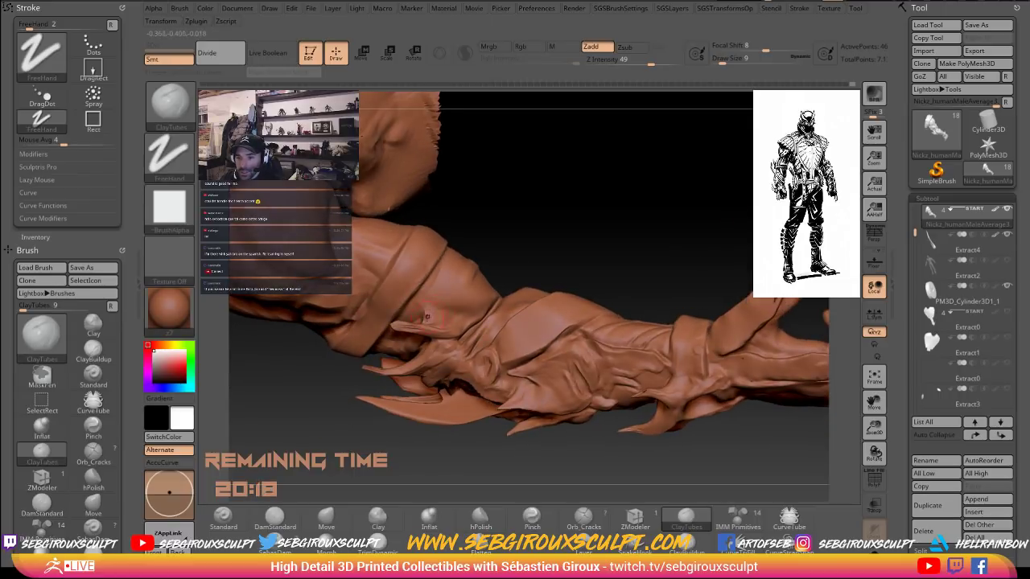
mouse_move(535, 251)
mouse_down()
mouse_move(516, 224)
mouse_move(508, 239)
mouse_move(532, 242)
mouse_up()
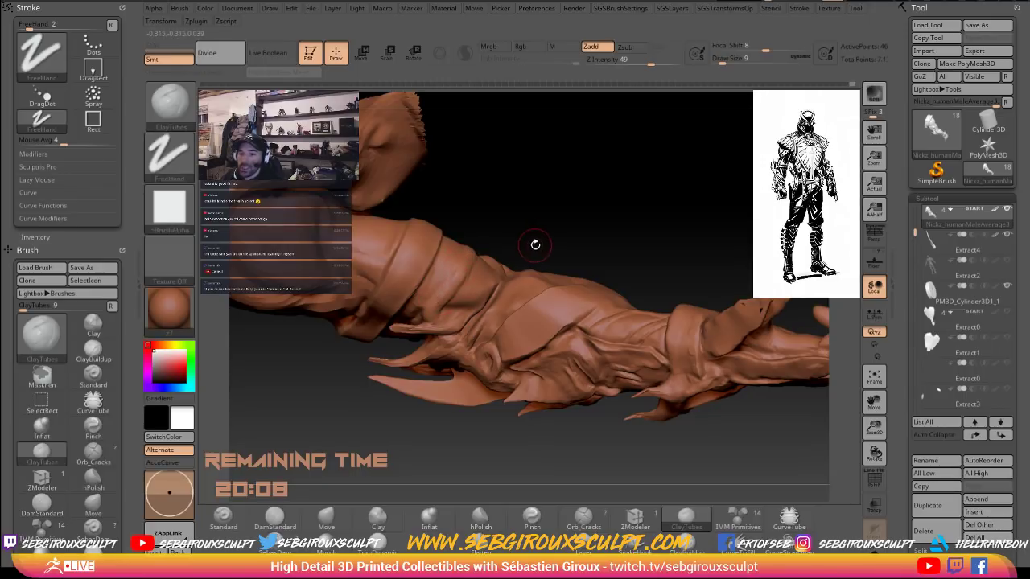
Unhide the whole figure and examine the arm's proportions against the rest of the body.
alt+drag(536, 244, 519, 210)
key(b)
key(m)
key(v)
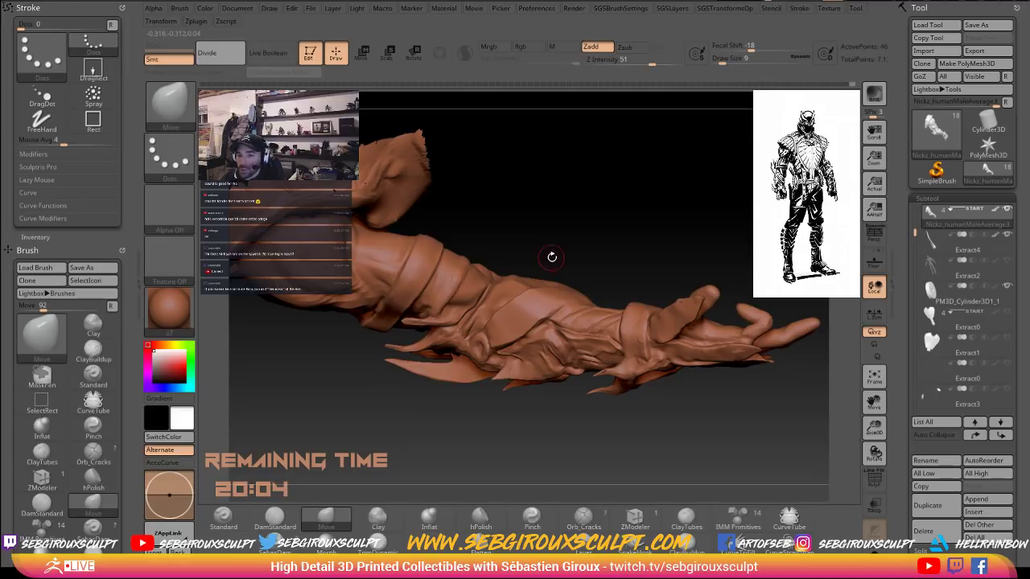
mouse_move(552, 257)
mouse_down()
mouse_move(554, 241)
mouse_move(551, 295)
mouse_move(618, 311)
mouse_move(617, 359)
mouse_move(655, 378)
mouse_move(628, 332)
mouse_move(580, 348)
mouse_move(589, 365)
mouse_move(660, 402)
mouse_up()
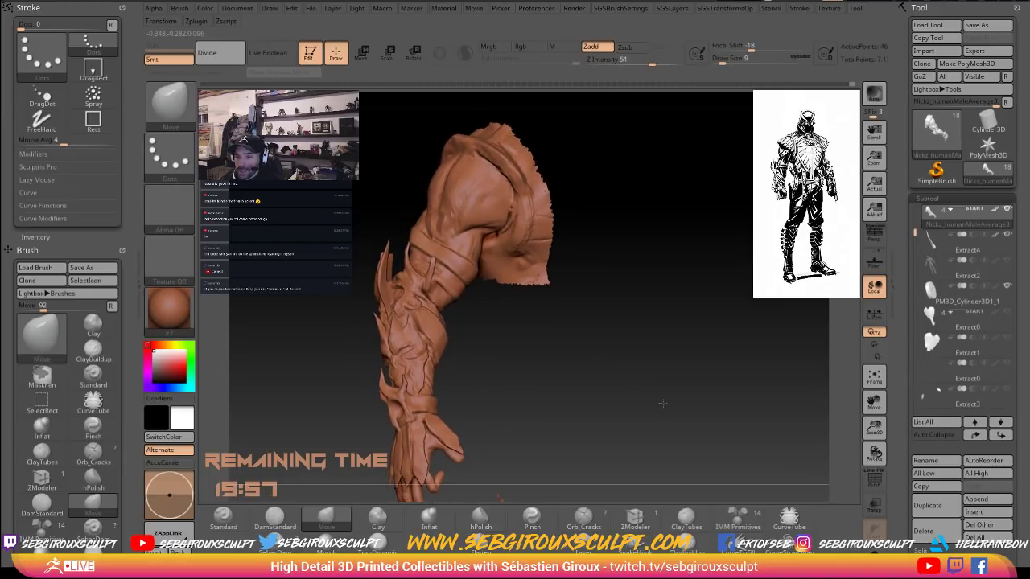
mouse_move(502, 483)
alt+mouse_down()
mouse_move(493, 467)
mouse_move(502, 283)
mouse_move(526, 285)
alt+mouse_up()
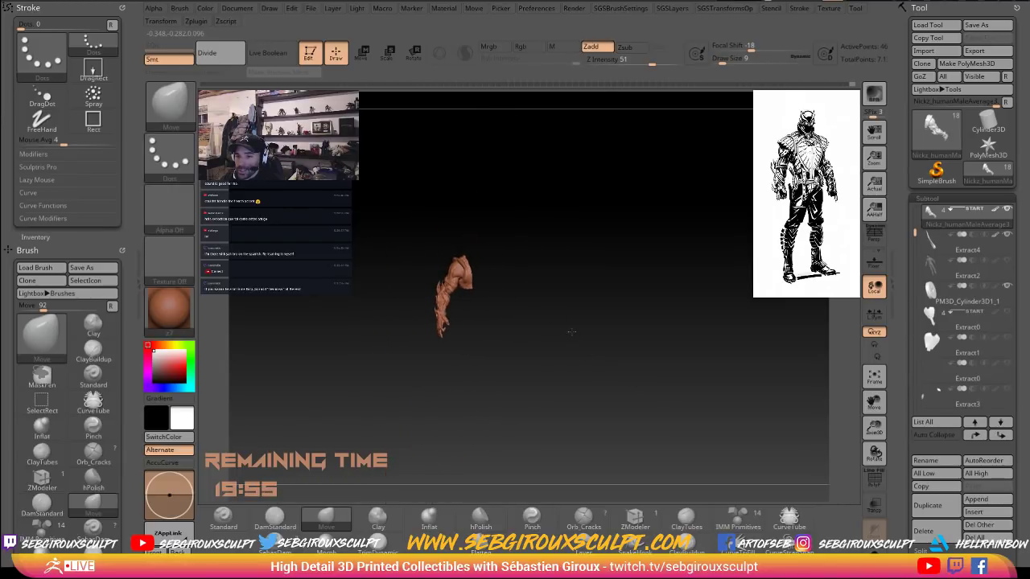
drag(594, 344, 597, 342)
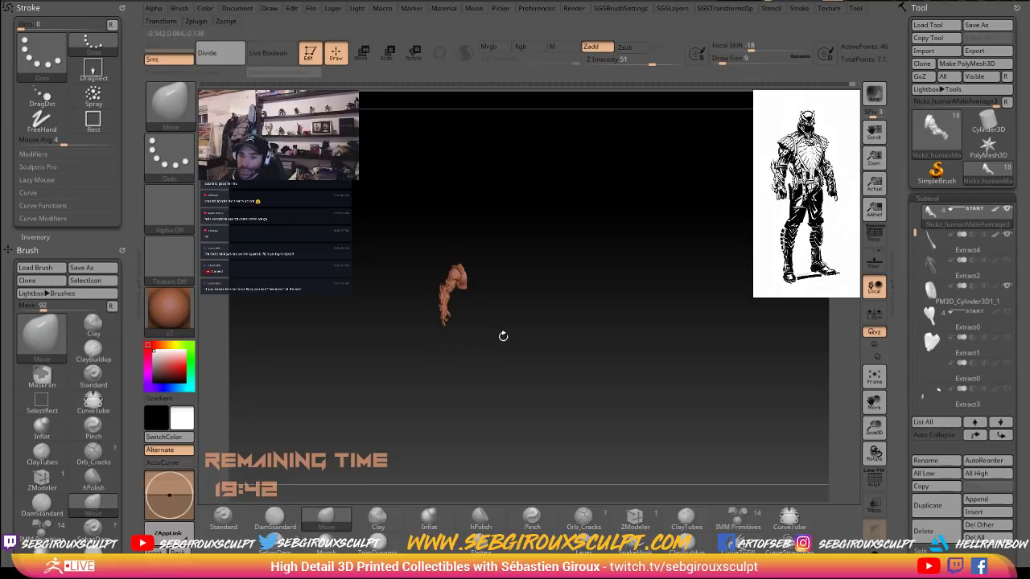
ctrl+shift+click(565, 330)
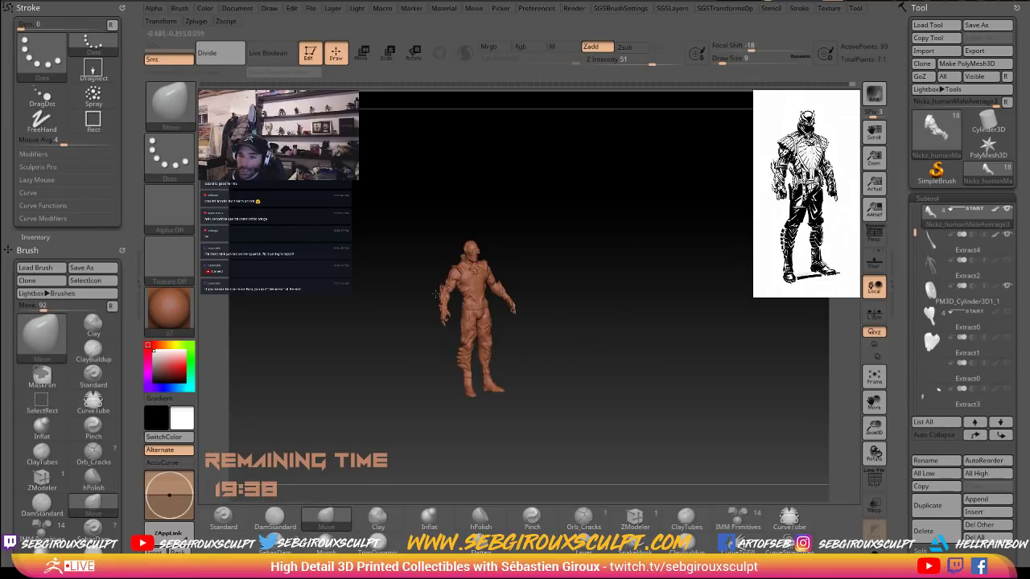
drag(422, 351, 428, 438)
alt+drag(450, 291, 467, 332)
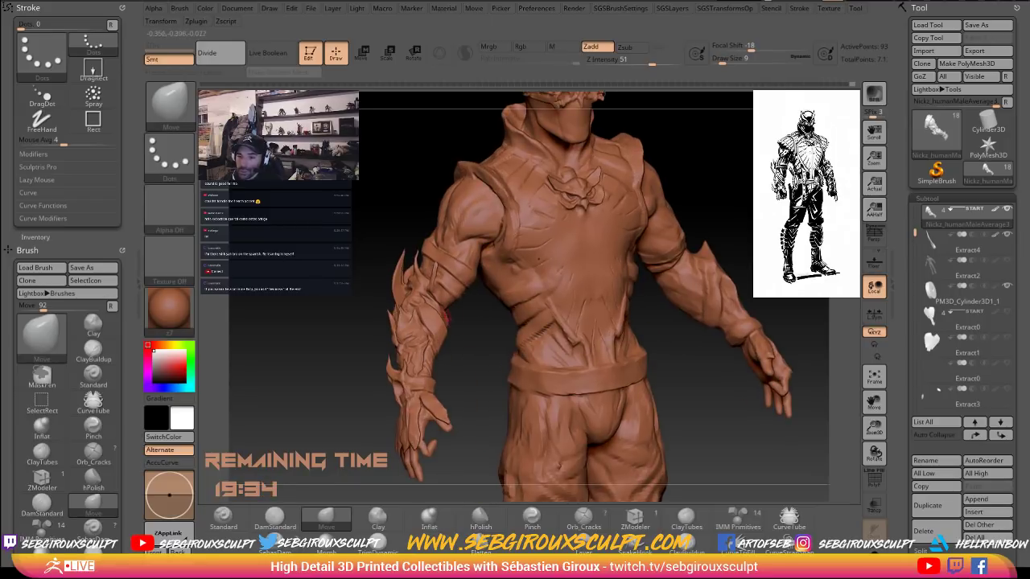
Isolate the spiked arm by hiding the rest of the figure, including the stray fragment above the shoulder, with SelectRect.
alt+drag(471, 417, 357, 271)
ctrl+shift+drag(362, 223, 472, 381)
ctrl+shift+click(367, 260)
mouse_move(361, 211)
ctrl+shift+mouse_down()
mouse_move(471, 375)
mouse_move(568, 393)
mouse_move(584, 409)
mouse_move(492, 331)
mouse_move(499, 341)
ctrl+shift+mouse_up()
mouse_move(593, 331)
mouse_down()
mouse_move(625, 335)
mouse_move(641, 278)
mouse_move(630, 289)
mouse_move(697, 288)
mouse_up()
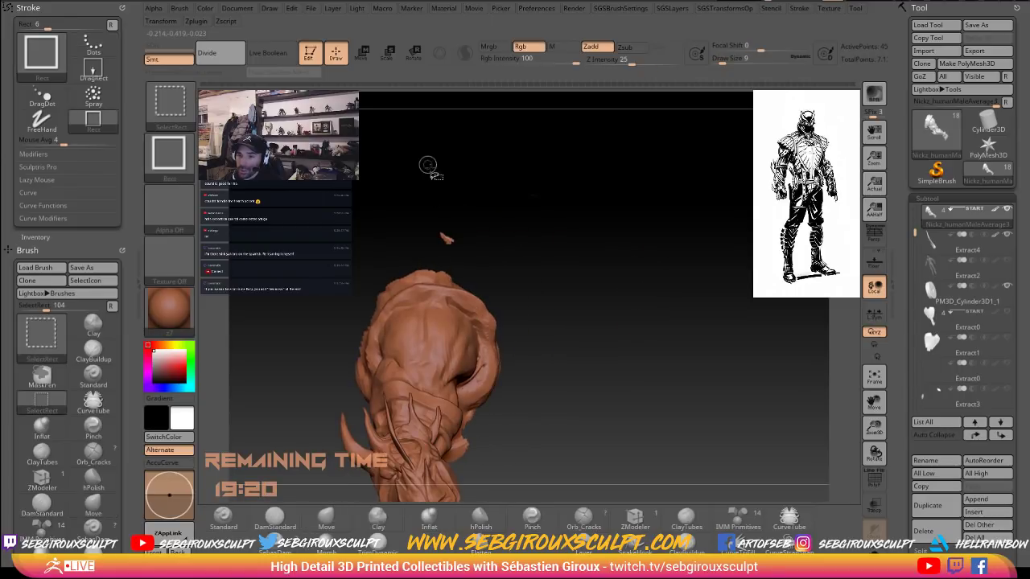
ctrl+alt+shift+drag(416, 158, 574, 255)
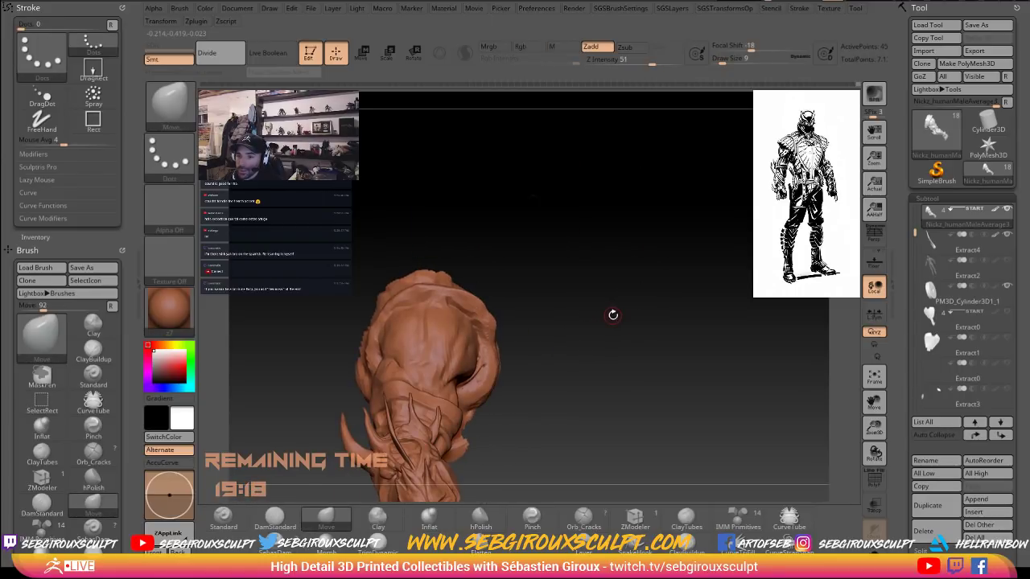
Set the Move brush's draw size to 12 and smooth the arm surface between the raised band and the elbow spikes.
drag(611, 315, 561, 314)
mouse_move(624, 321)
alt+mouse_down()
mouse_move(609, 280)
mouse_move(611, 394)
alt+mouse_up()
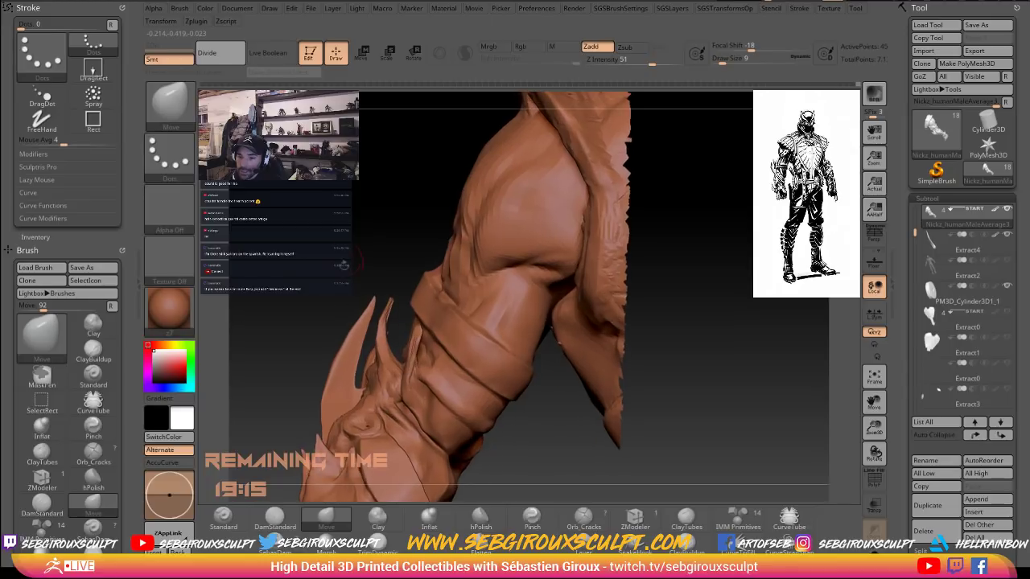
drag(343, 240, 289, 241)
key(space)
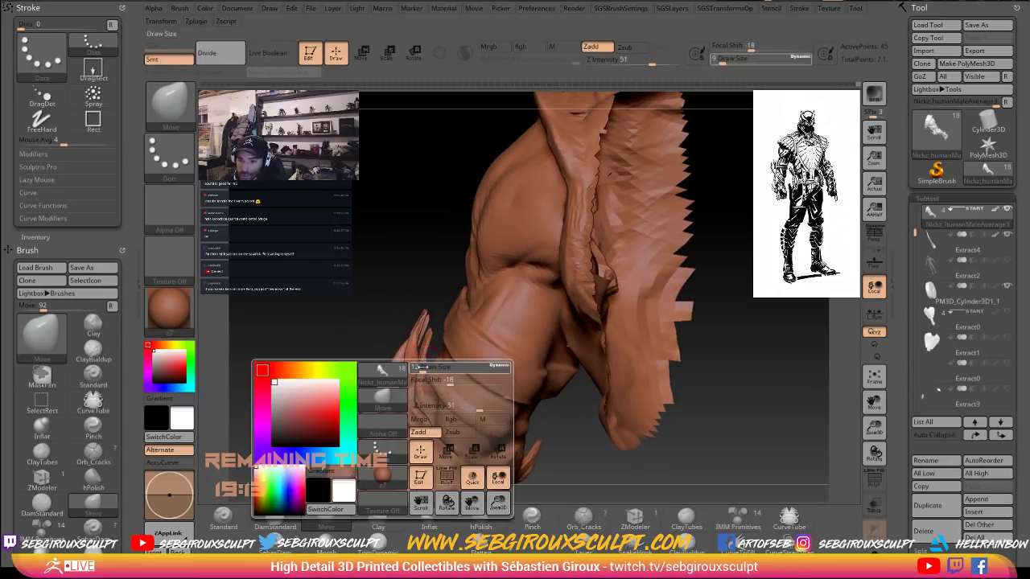
click(418, 368)
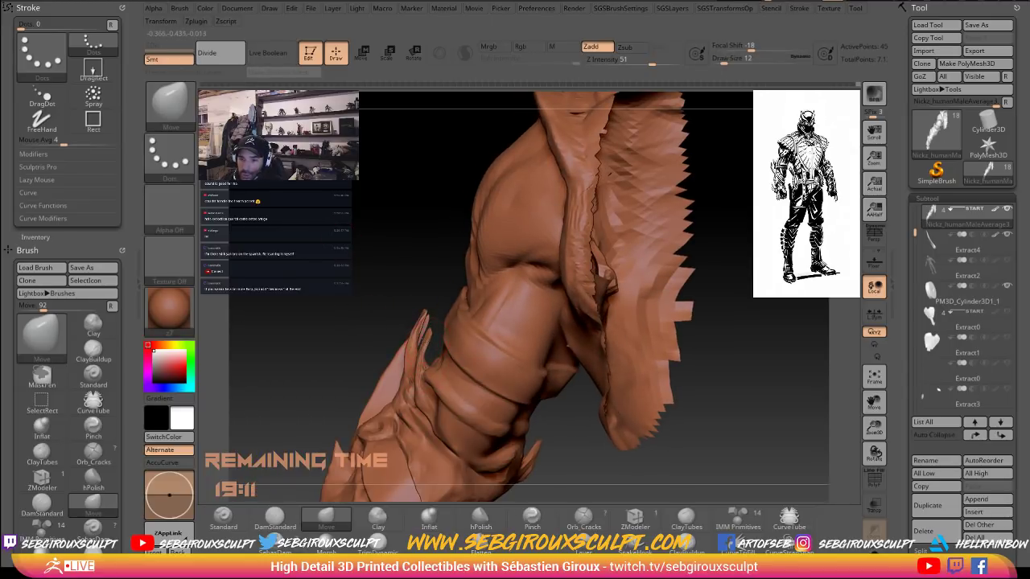
key(shift)
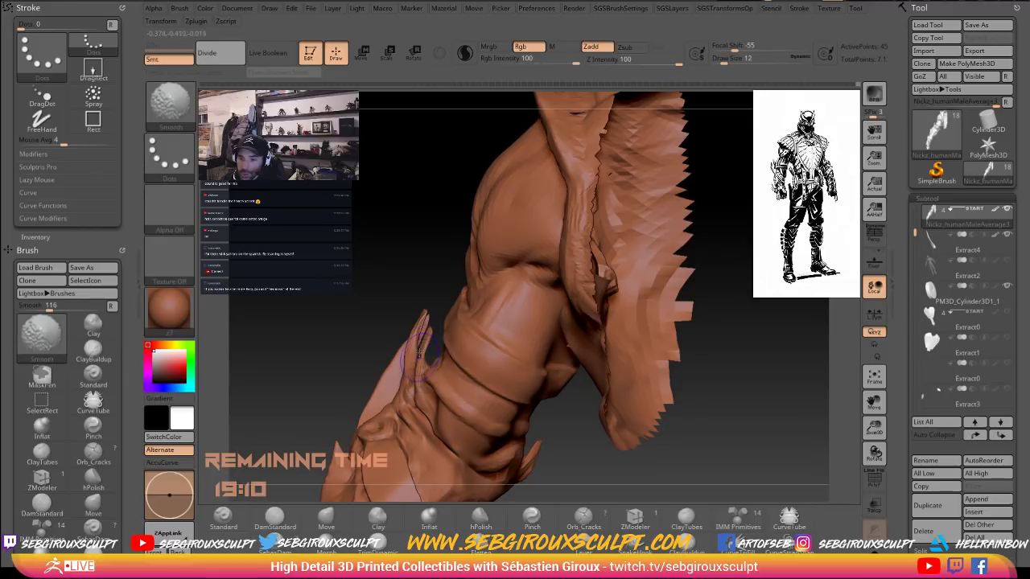
drag(395, 253, 479, 264)
key(shift)
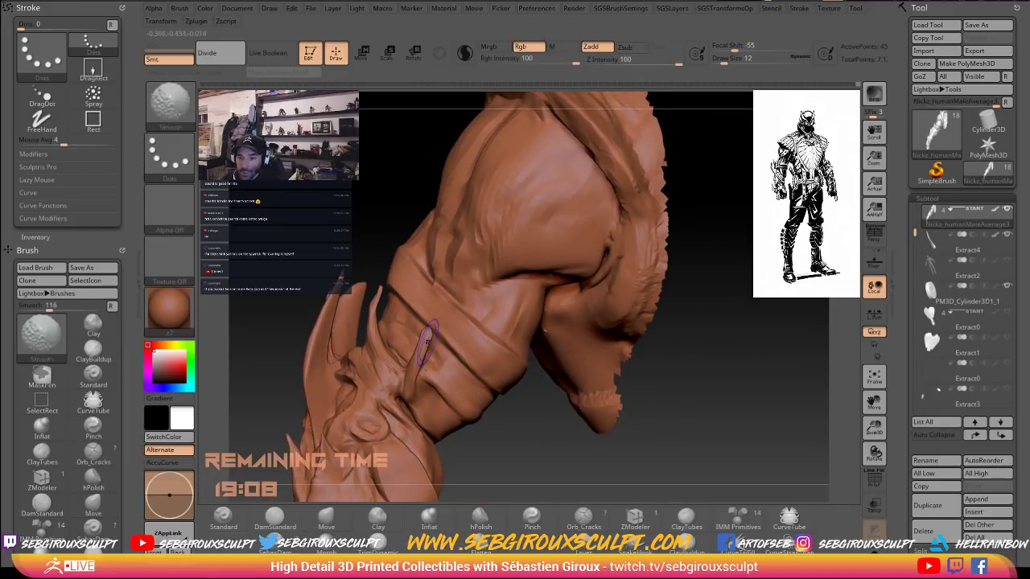
shift+drag(427, 343, 426, 332)
drag(511, 434, 551, 439)
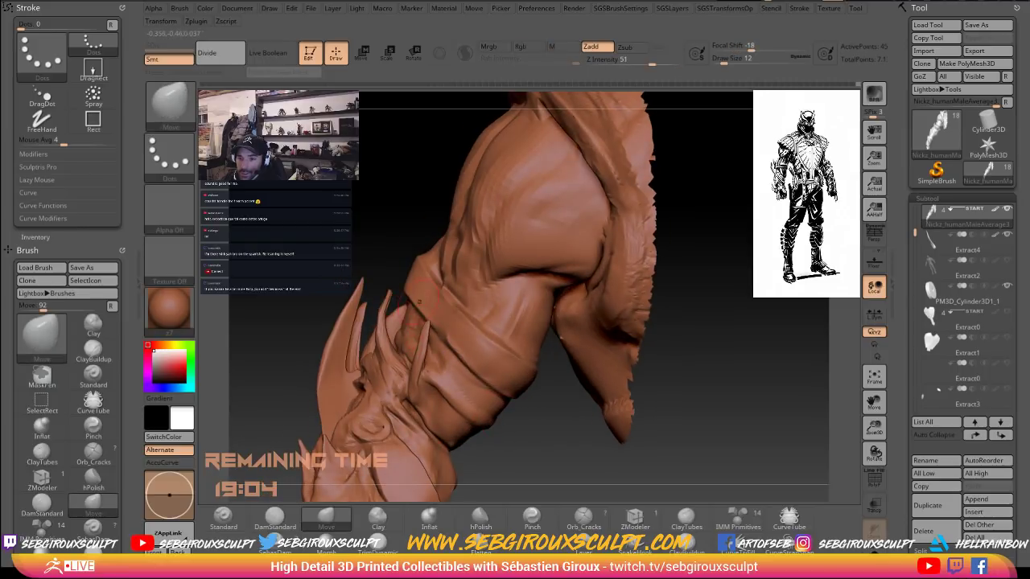
Refine the arm's shape between the band and the forearm guard with the Move brush at draw size 12, and quick-save the project.
drag(432, 228, 359, 229)
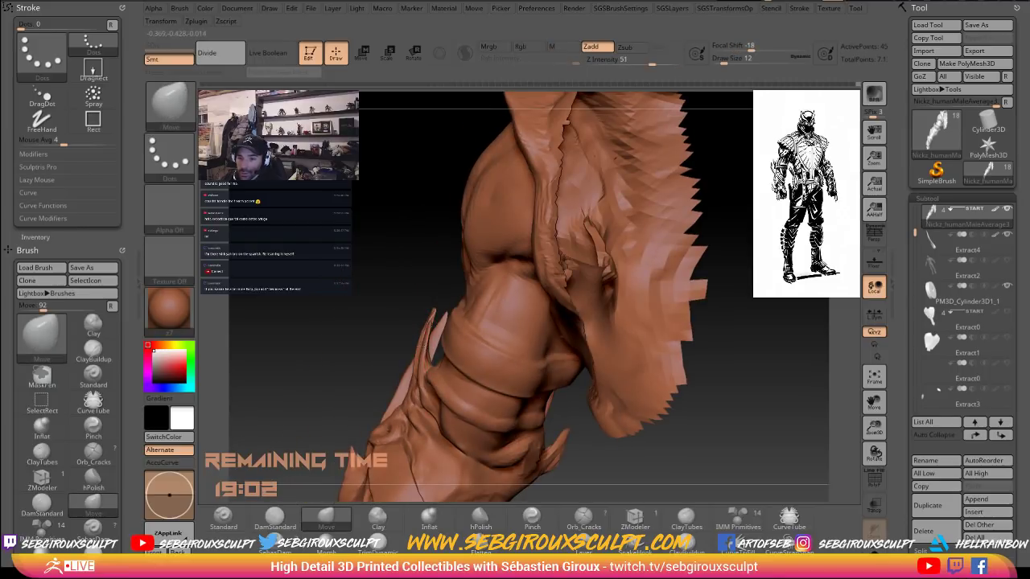
drag(384, 293, 437, 289)
mouse_move(437, 290)
right_down()
mouse_move(449, 291)
mouse_move(391, 316)
right_up()
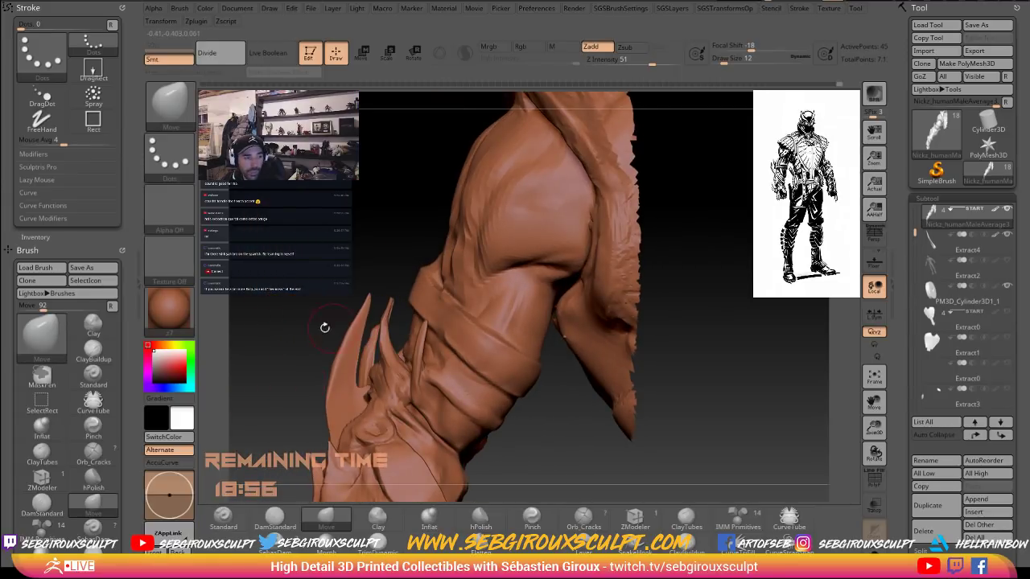
mouse_move(527, 476)
mouse_down()
mouse_move(558, 450)
mouse_move(531, 444)
mouse_up()
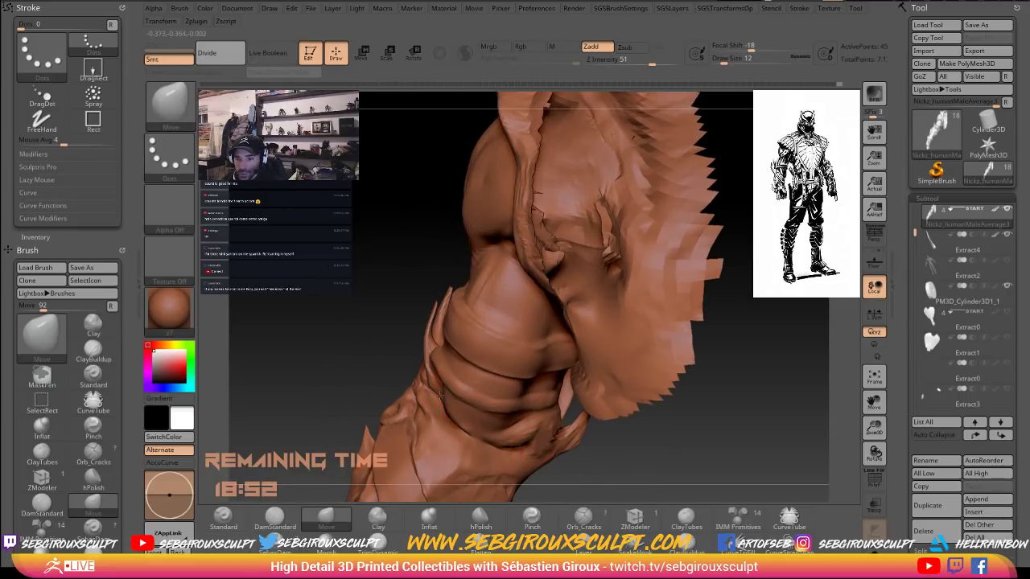
mouse_move(372, 342)
mouse_down()
mouse_move(523, 400)
mouse_move(447, 423)
mouse_up()
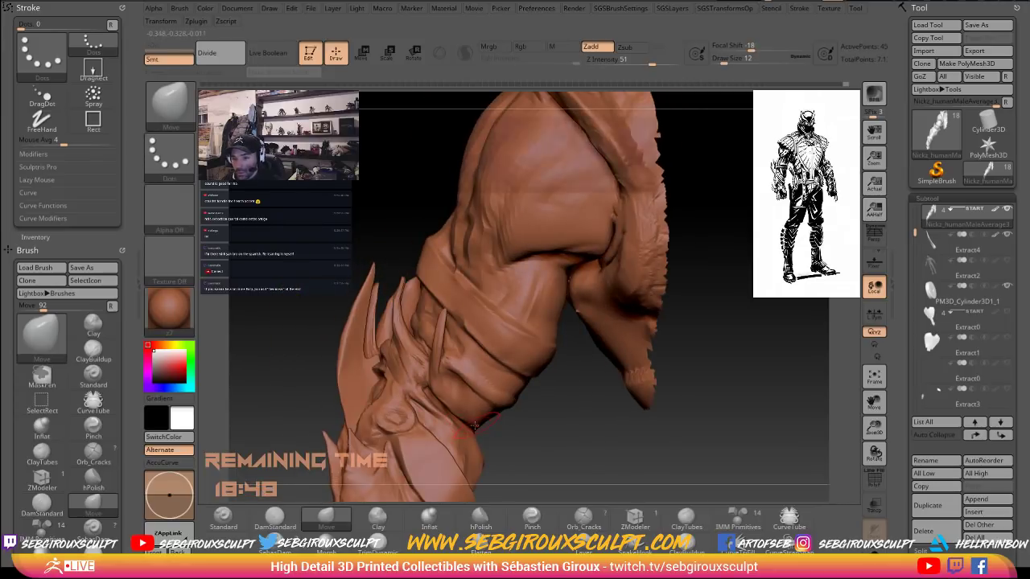
key(ctrl+s)
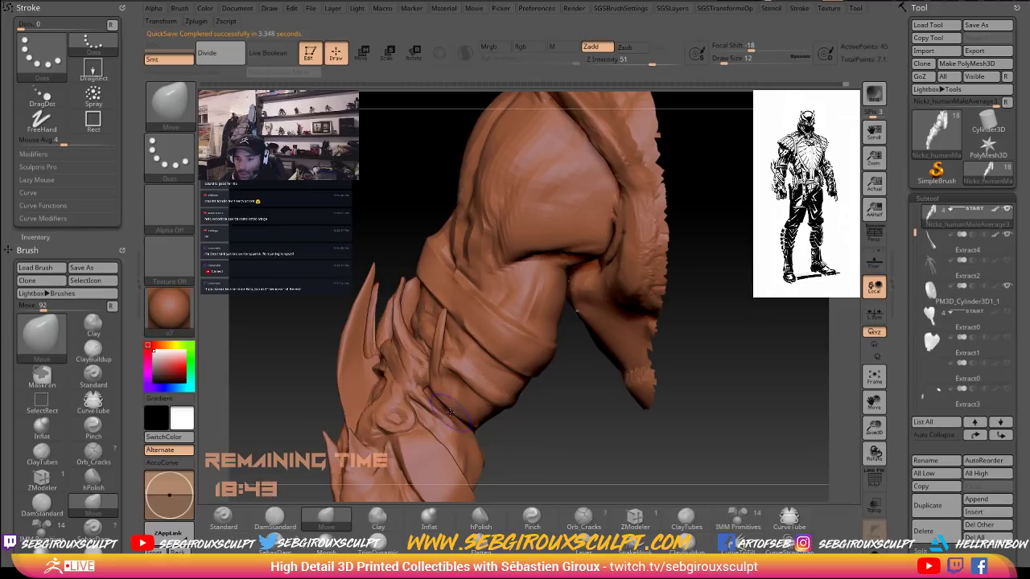
Smooth the folds beside the forearm guard's edge at draw size 12 and switch to the ClayTubes brush.
key(shift)
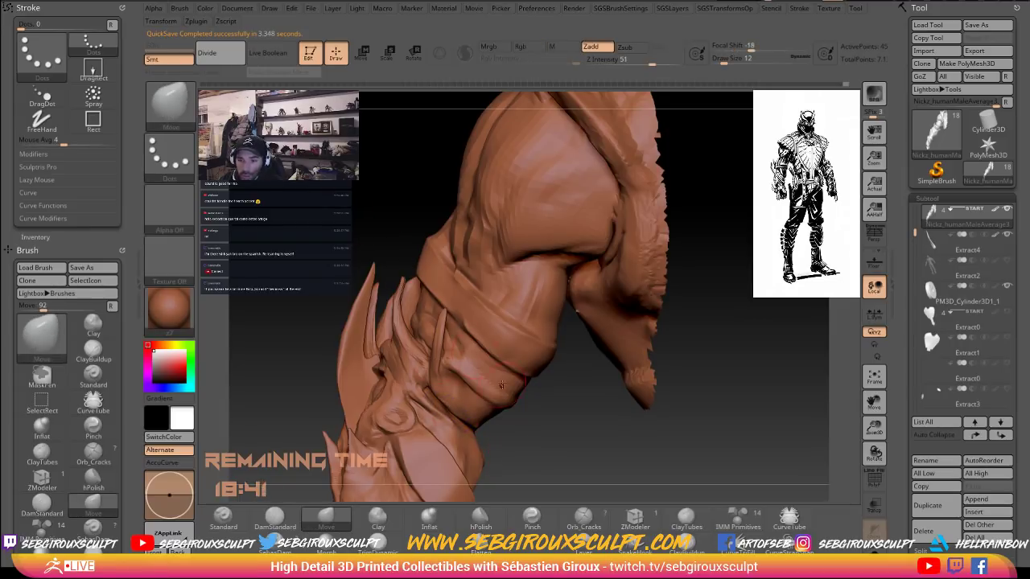
drag(511, 421, 504, 393)
right_drag(504, 392, 473, 396)
shift+drag(448, 414, 448, 406)
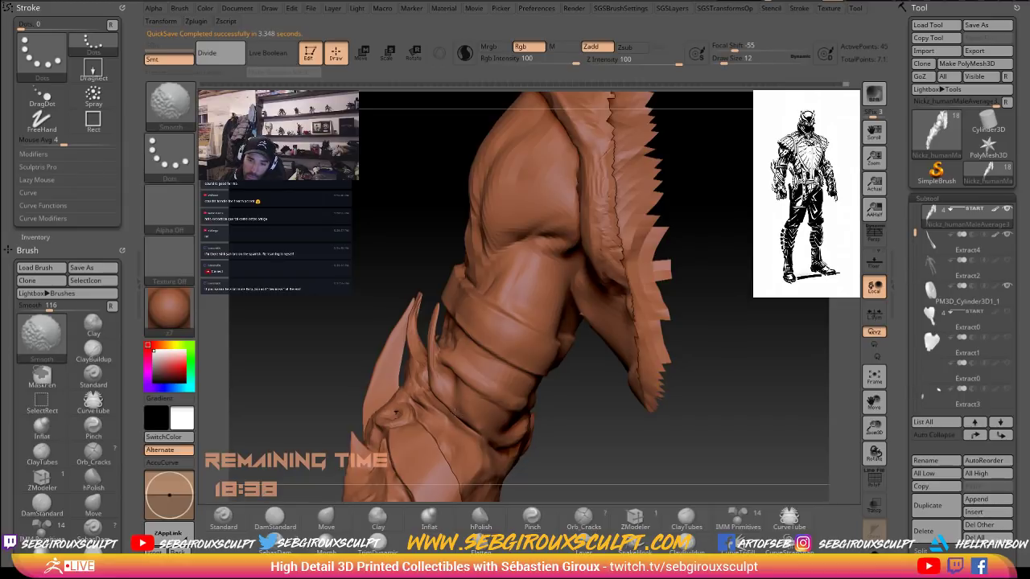
drag(563, 455, 482, 444)
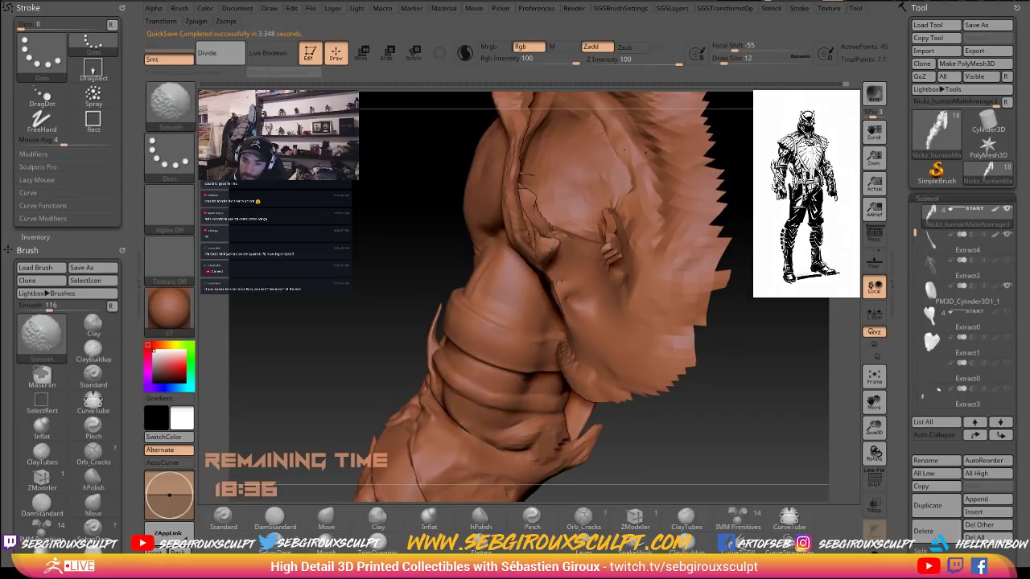
key(1)
mouse_move(352, 377)
mouse_down()
mouse_move(433, 393)
mouse_move(421, 394)
mouse_move(460, 422)
mouse_up()
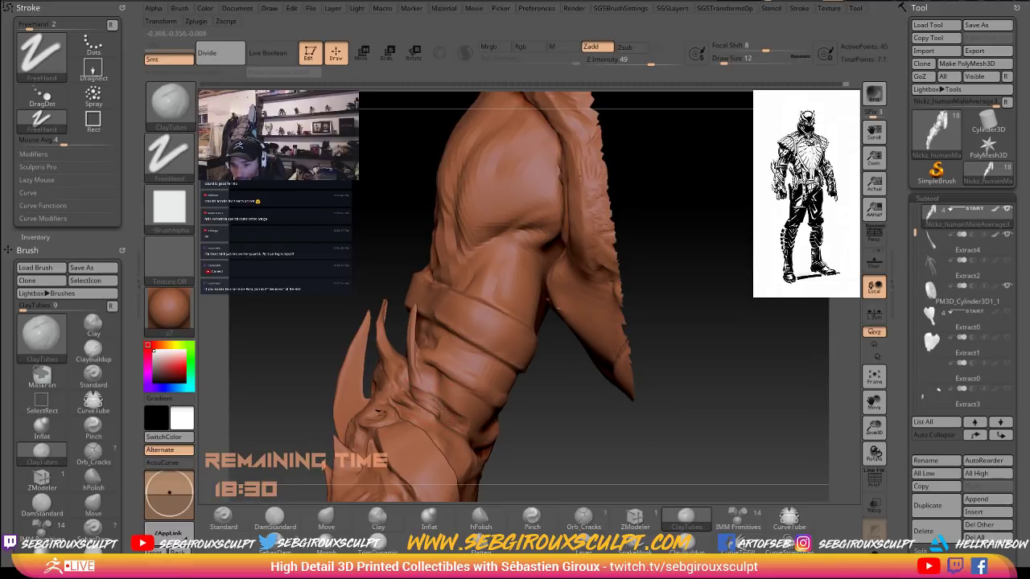
Smooth the wrap folds beside the gauntlet spikes and adjust their shape with the Move brush.
key(shift)
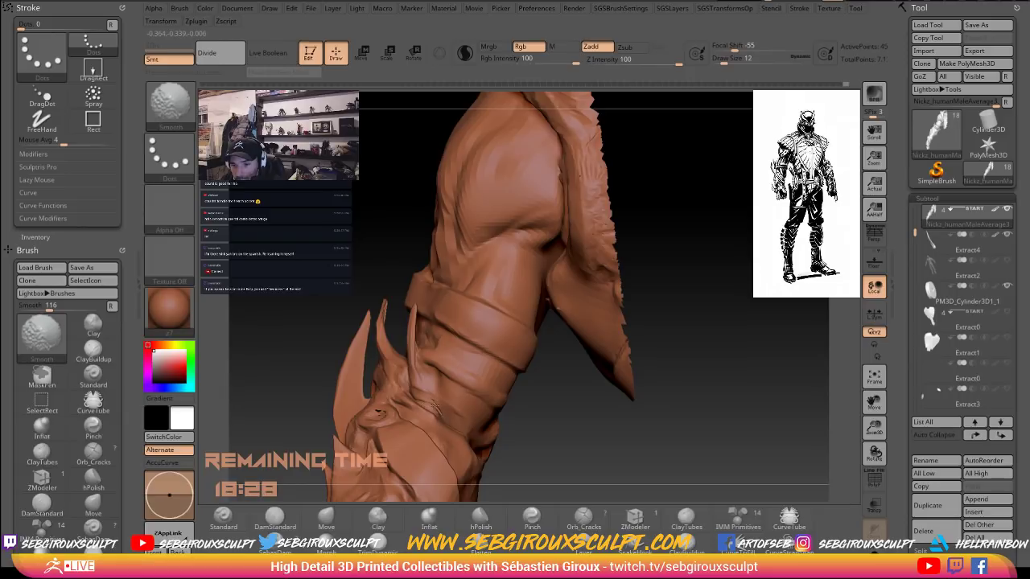
alt+drag(550, 450, 449, 380)
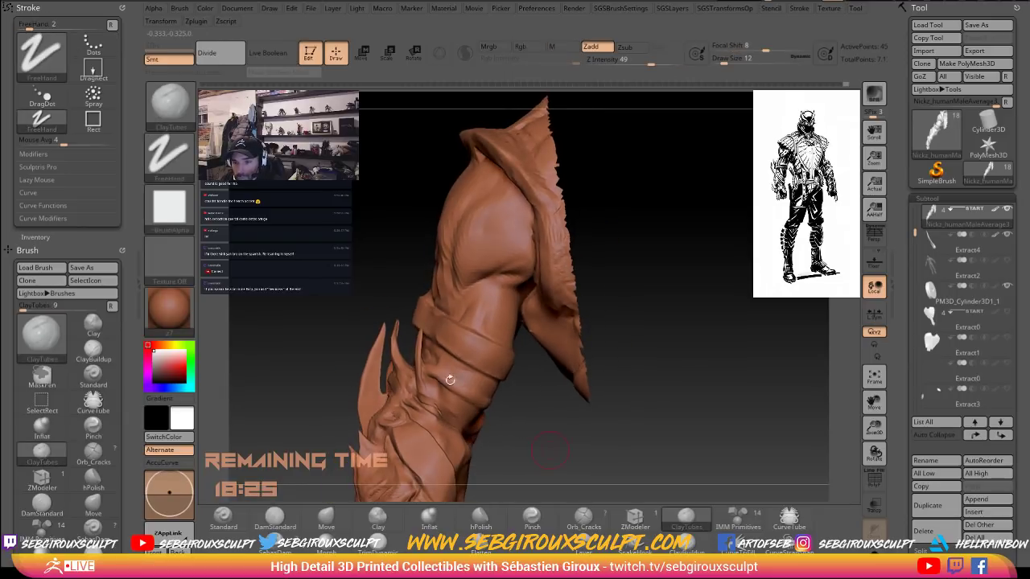
key(b)
key(m)
key(v)
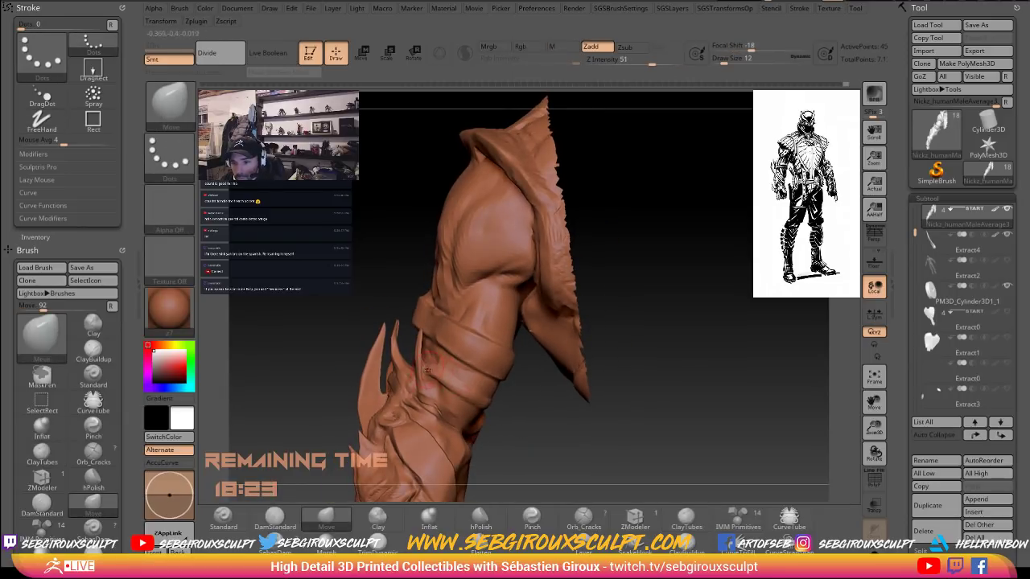
alt+drag(537, 440, 587, 483)
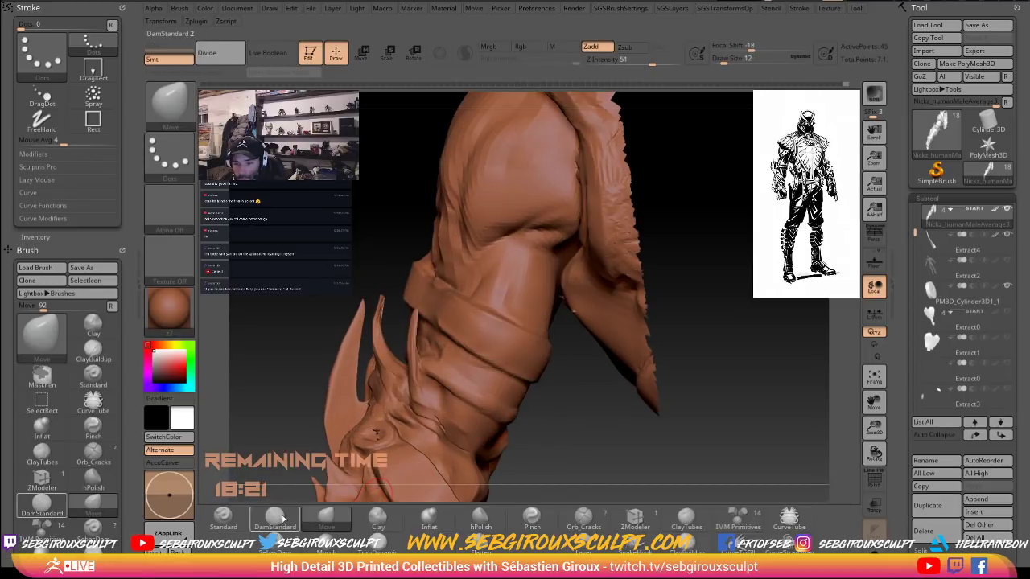
Carve crease lines along the arm wraps above the spiked gauntlet with the DamStandard brush.
click(278, 527)
drag(567, 417, 550, 417)
drag(426, 371, 476, 408)
mouse_move(553, 431)
right_down()
mouse_move(493, 418)
mouse_move(585, 439)
right_up()
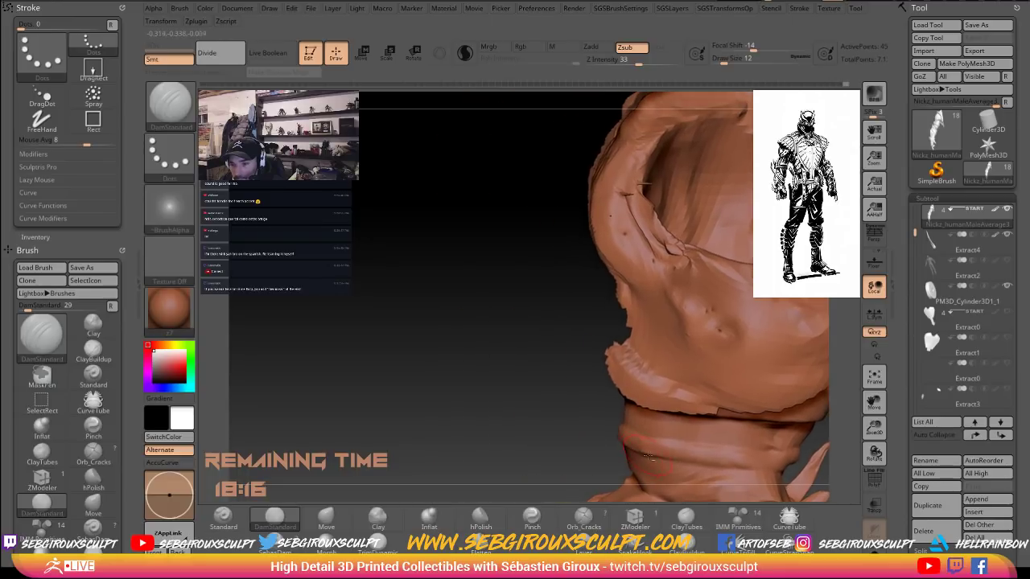
drag(648, 456, 733, 468)
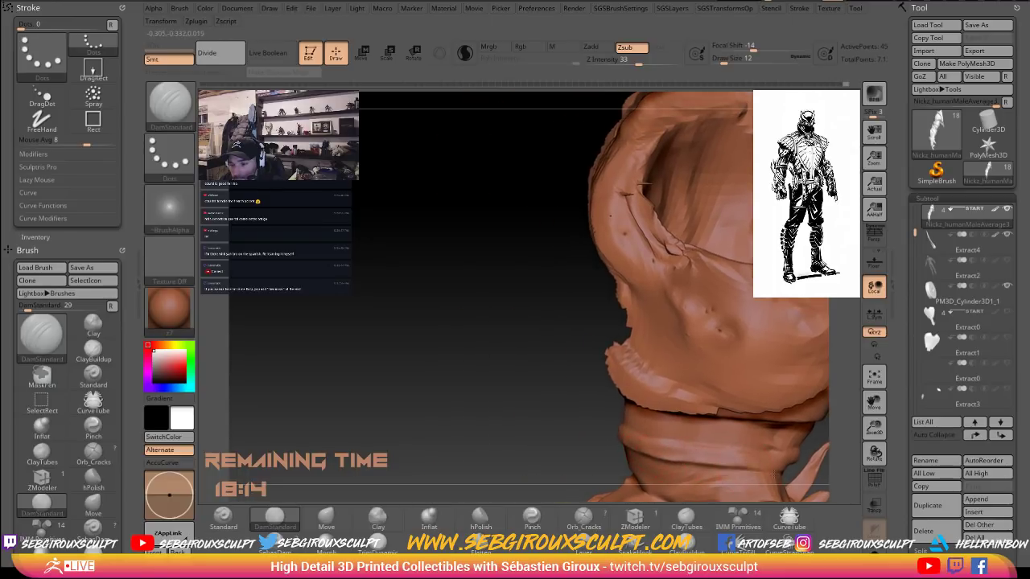
right_drag(596, 445, 688, 463)
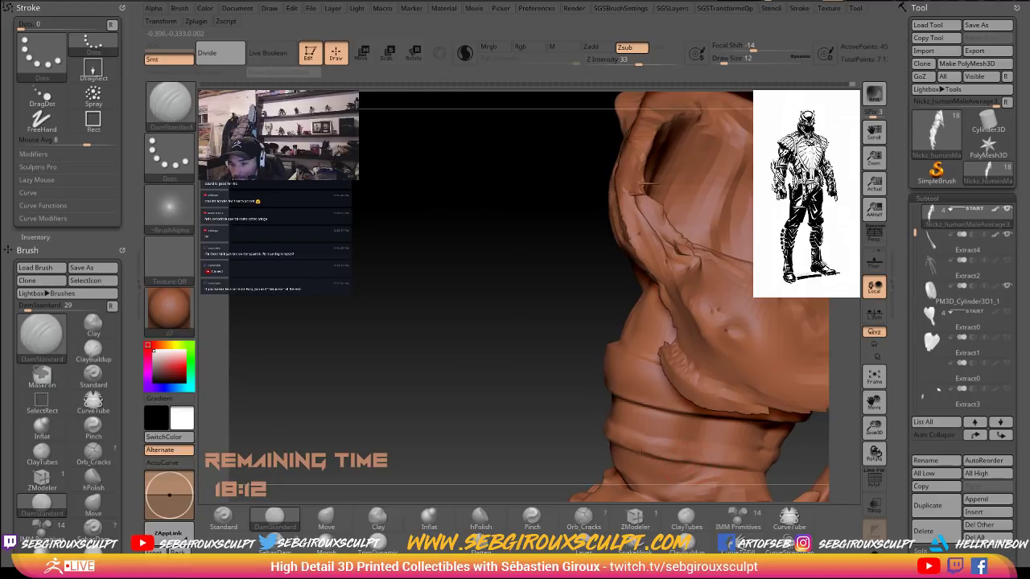
right_drag(572, 430, 624, 445)
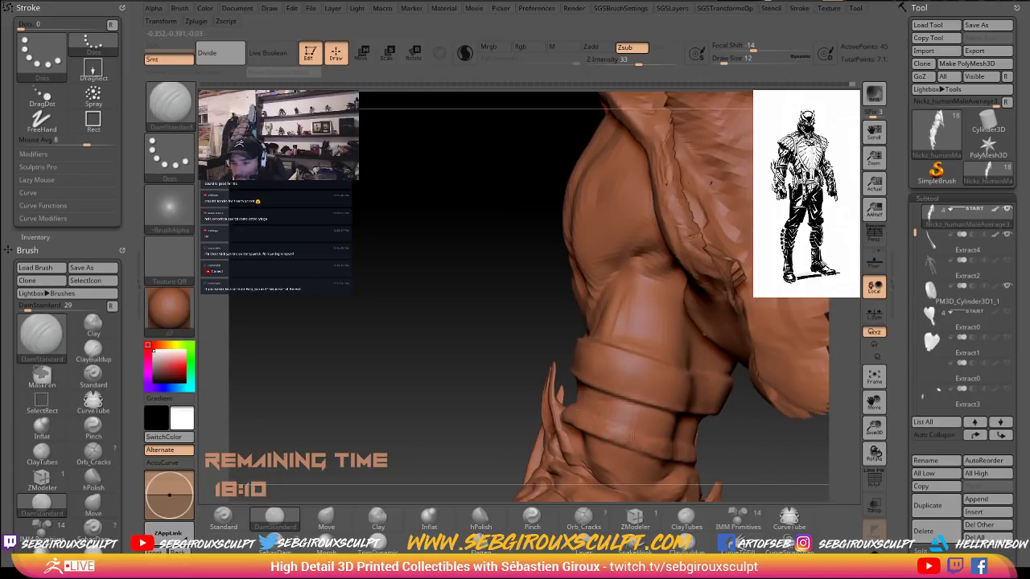
Extend the DamStandard creases around the far side of the arm wraps, beneath the jagged shoulder piece.
drag(738, 450, 618, 455)
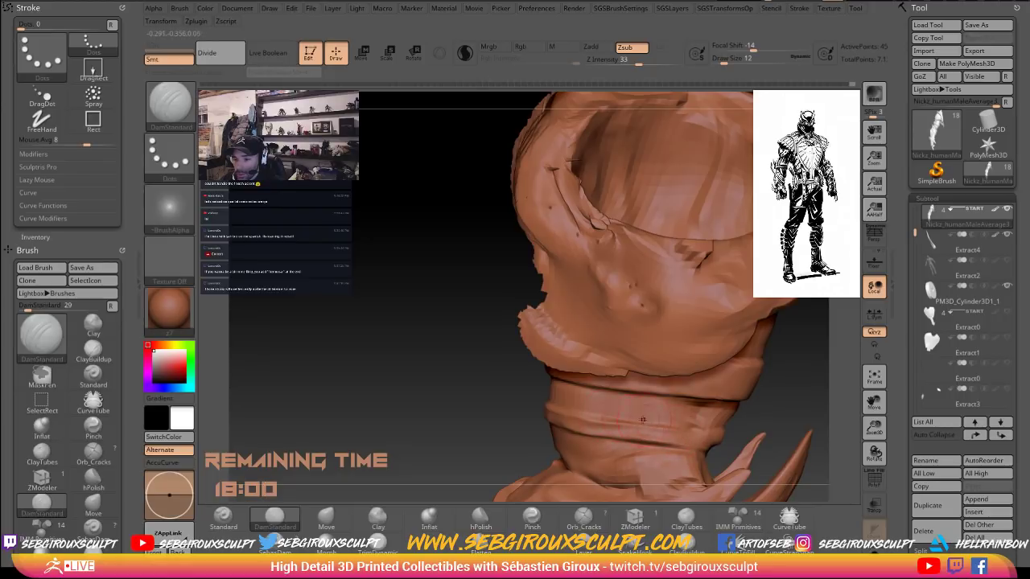
drag(797, 423, 690, 427)
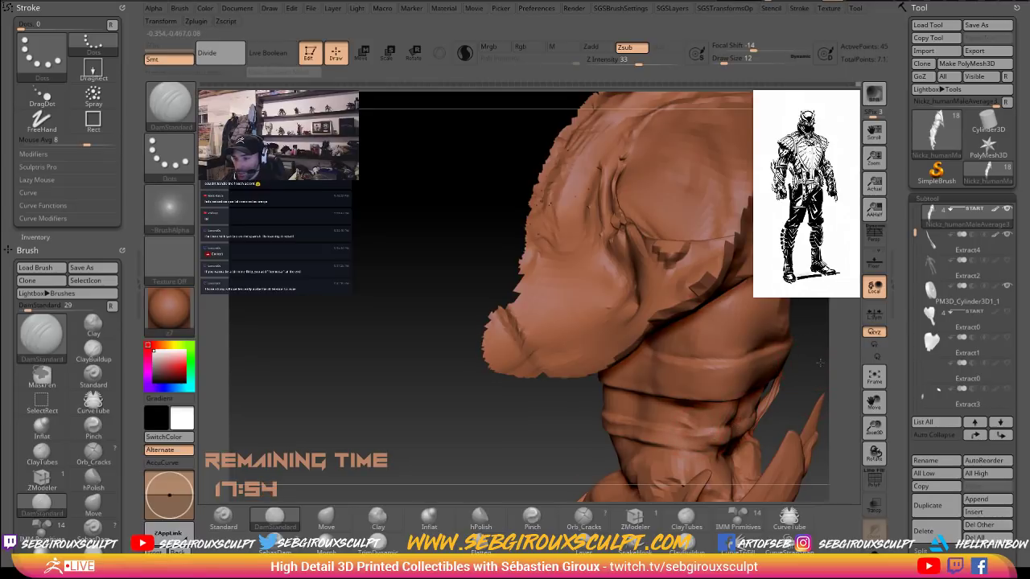
drag(819, 363, 746, 385)
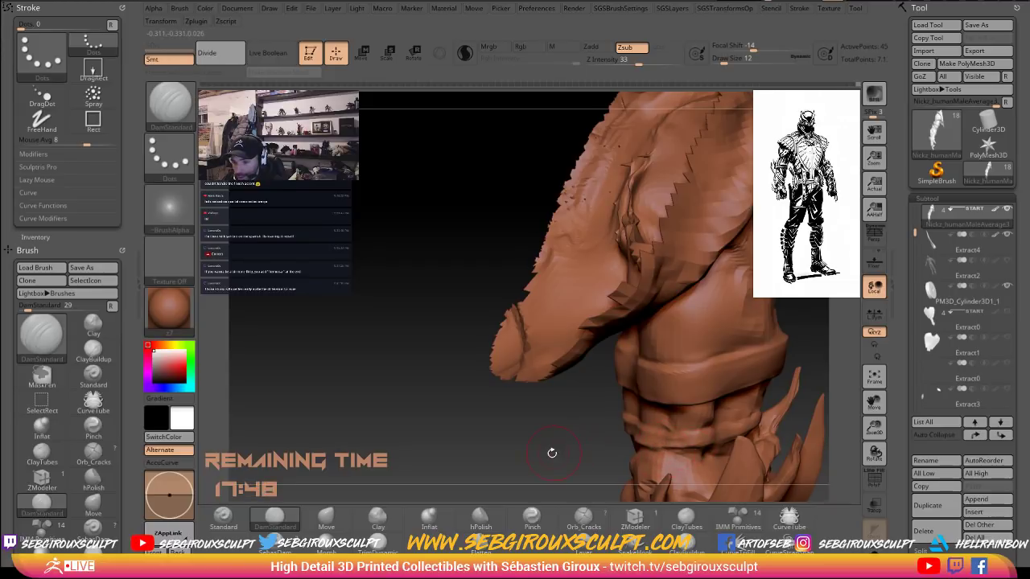
drag(552, 453, 495, 457)
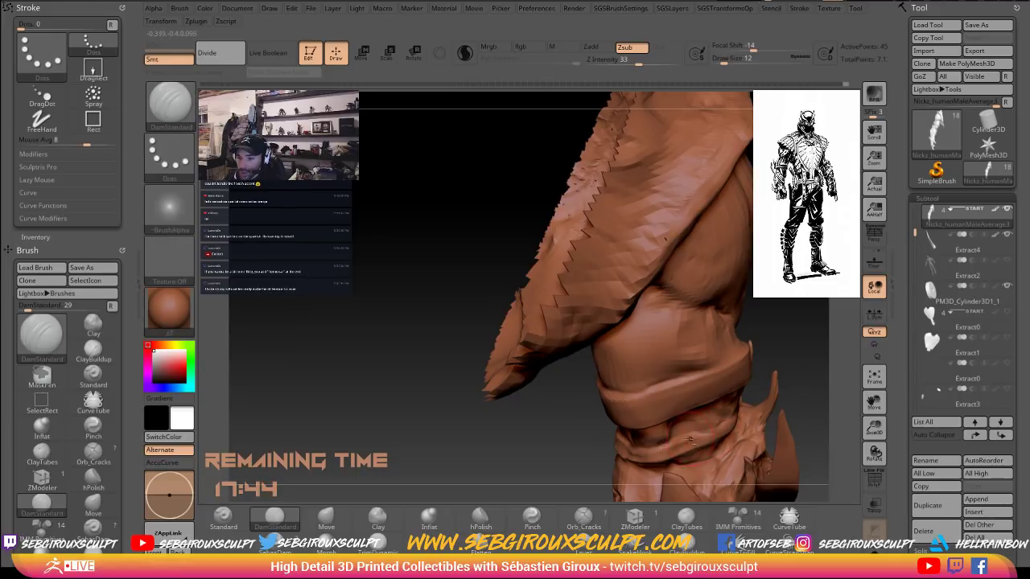
mouse_move(799, 390)
mouse_down()
mouse_move(818, 342)
mouse_move(774, 346)
mouse_up()
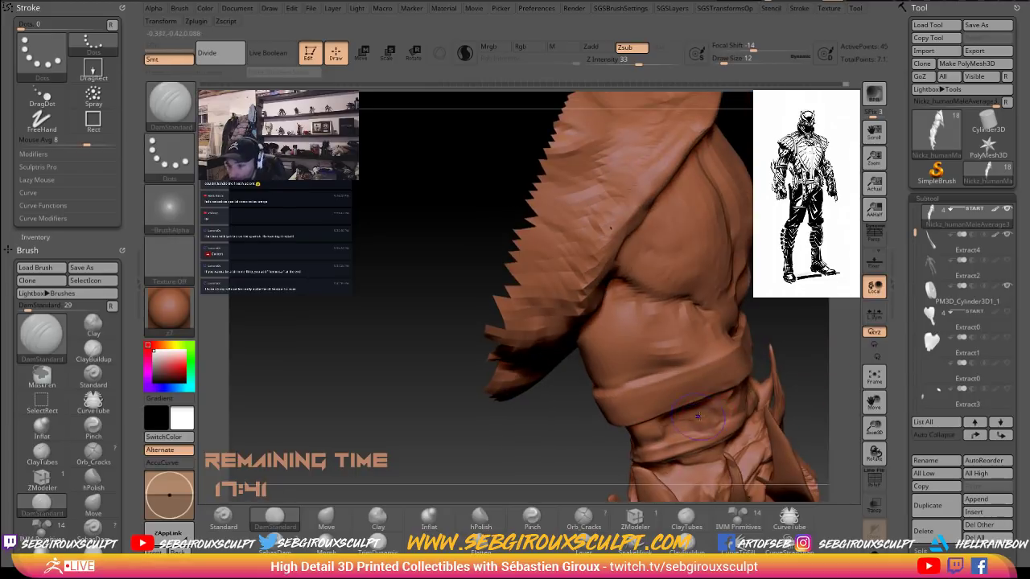
Smooth and refine the folds of the lower wrap between the broad arm strap and the gauntlet spikes.
key(shift)
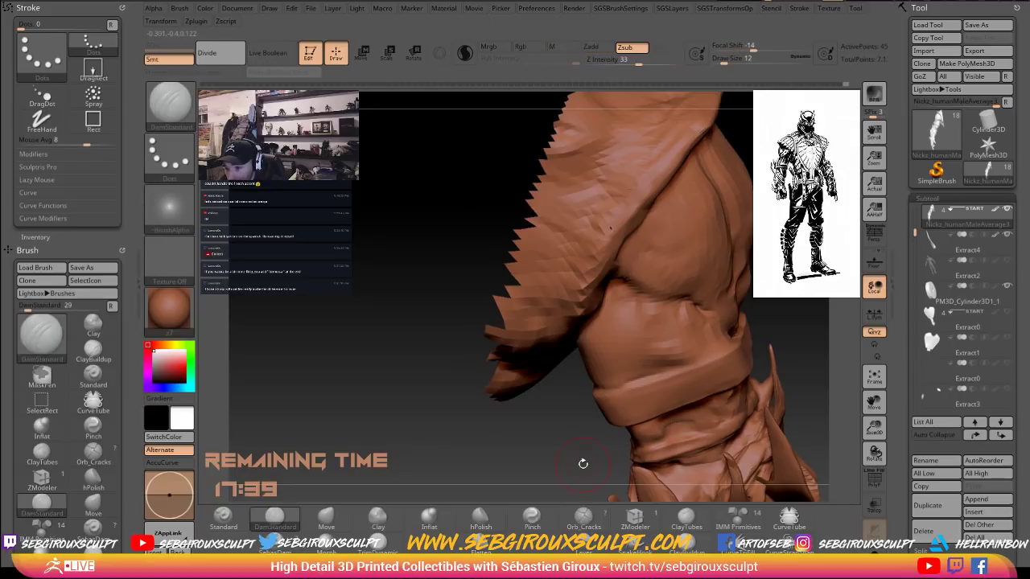
mouse_move(582, 462)
mouse_down()
mouse_move(515, 447)
mouse_move(621, 450)
mouse_move(602, 443)
mouse_up()
key(shift)
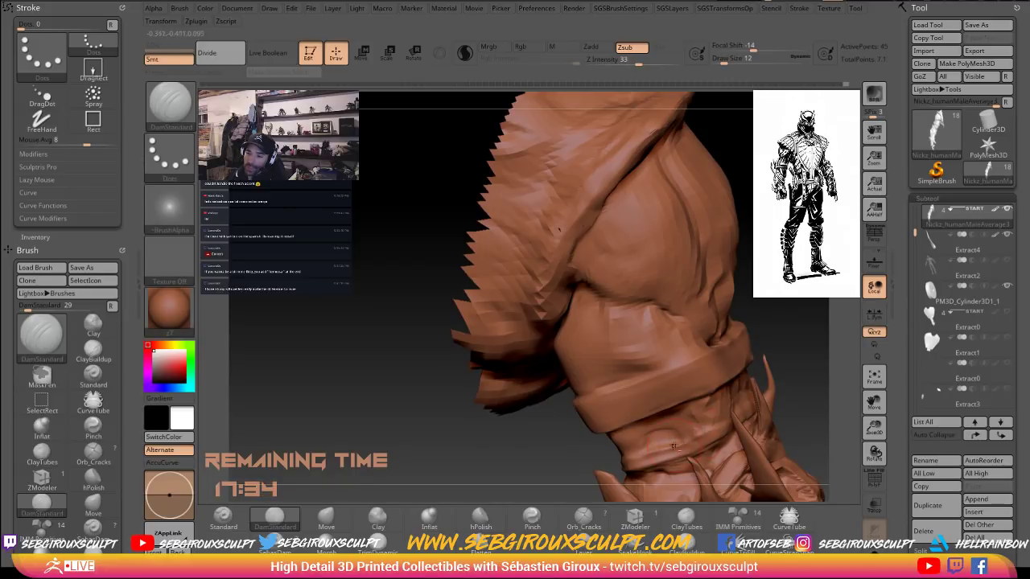
drag(811, 377, 720, 436)
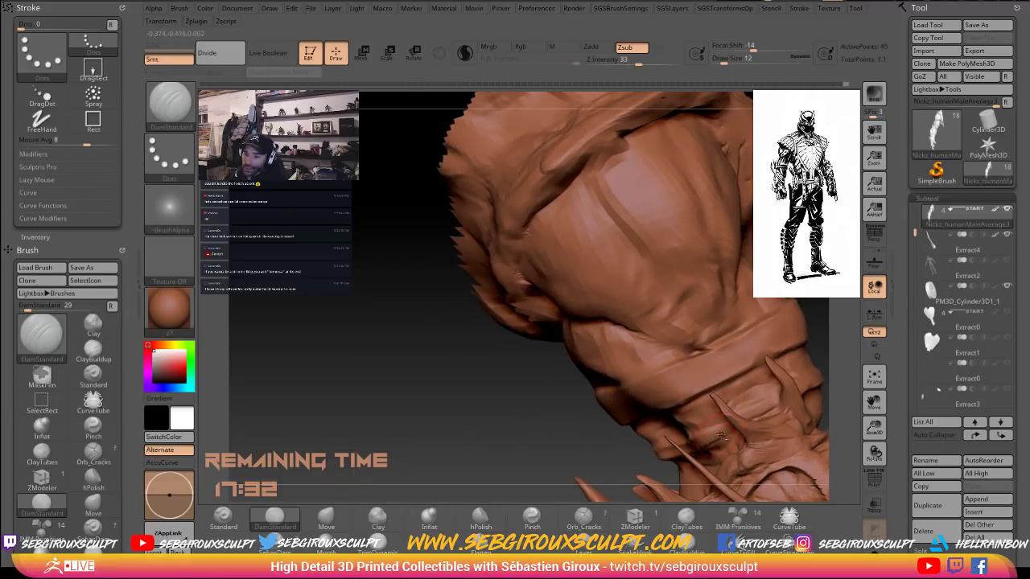
drag(526, 449, 535, 486)
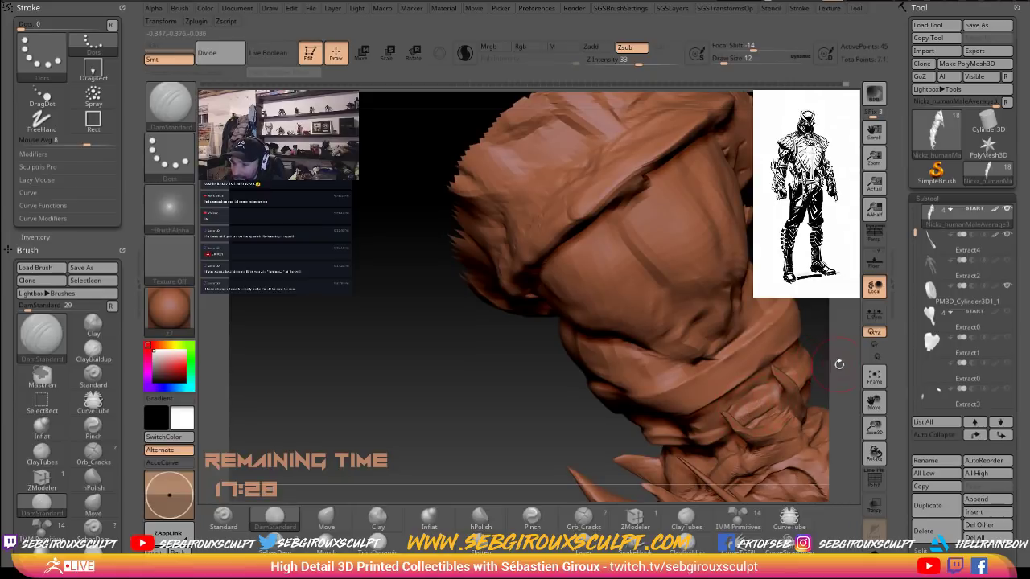
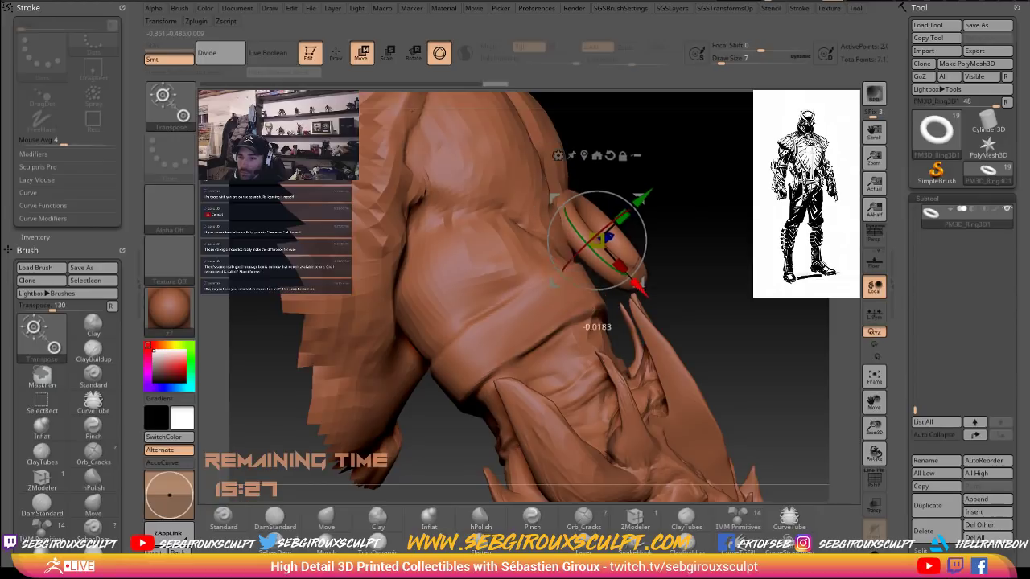
Scale the ring with the gizmo and move it in against the broad arm strap.
drag(729, 288, 676, 256)
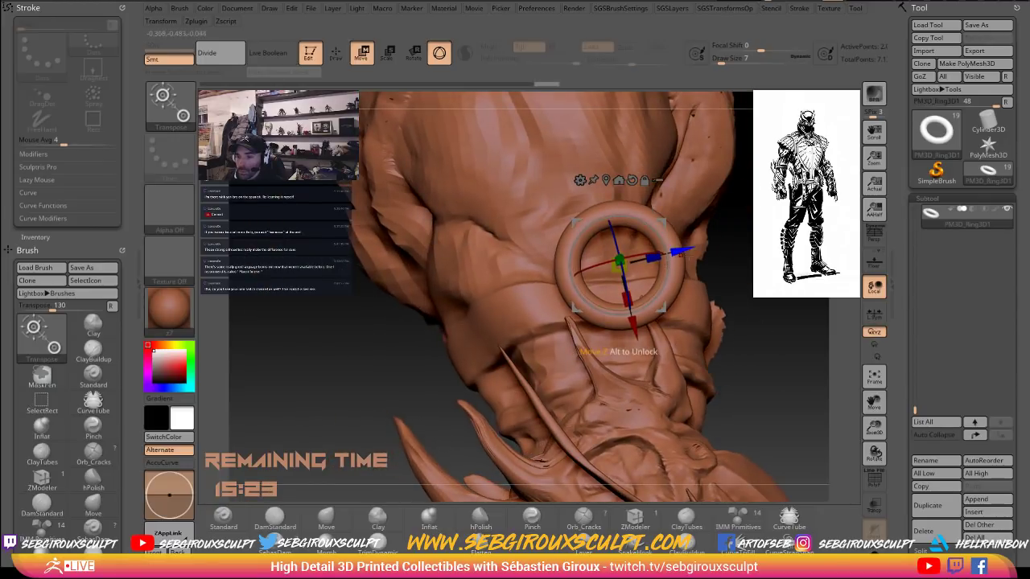
drag(837, 280, 811, 287)
alt+drag(811, 287, 811, 316)
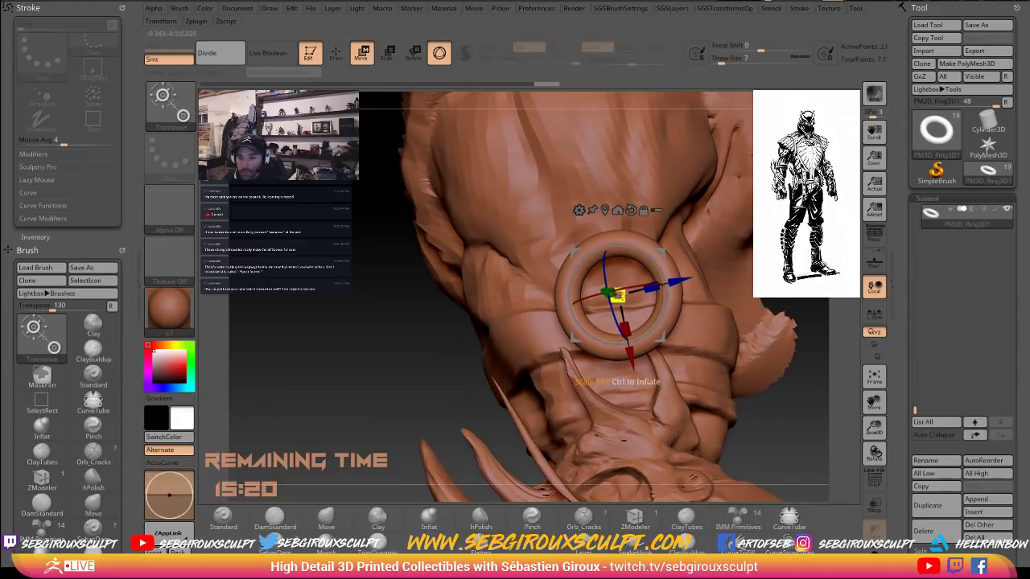
mouse_move(609, 305)
mouse_down()
mouse_move(613, 313)
mouse_move(603, 294)
mouse_up()
mouse_move(366, 404)
alt+mouse_down()
mouse_move(355, 437)
mouse_move(308, 416)
mouse_move(816, 341)
alt+mouse_up()
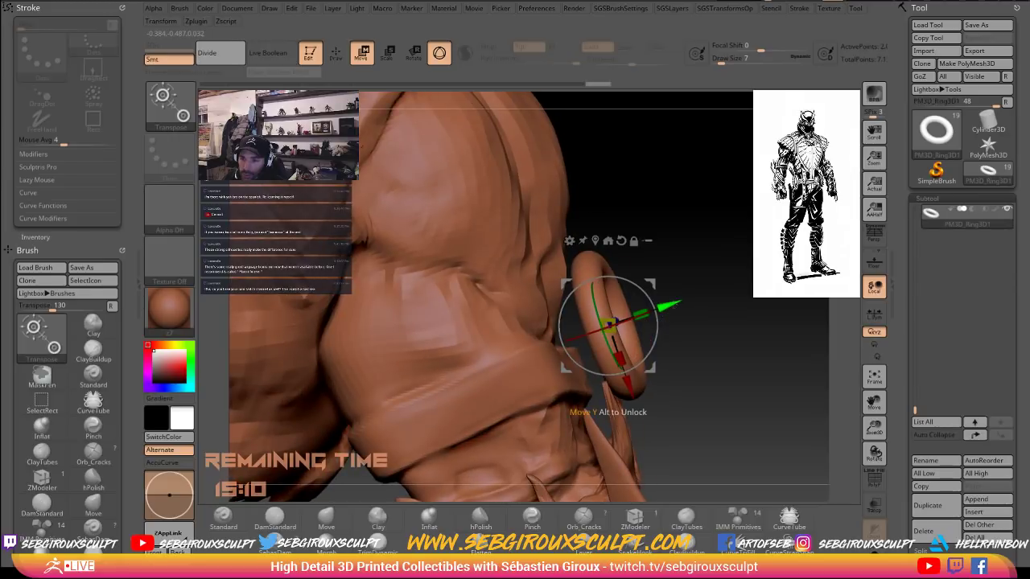
drag(673, 306, 645, 314)
alt+drag(713, 356, 712, 373)
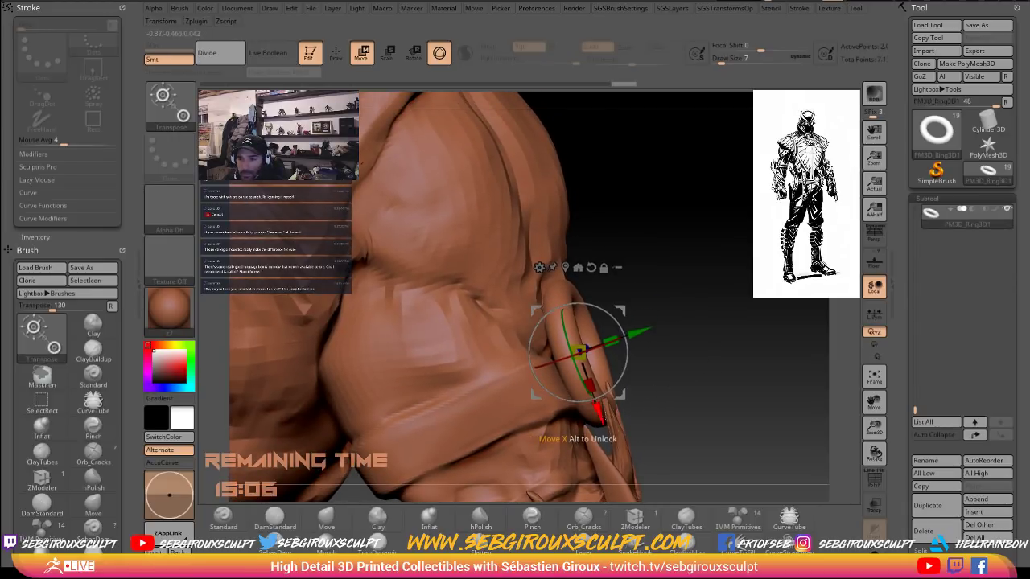
Shift the ring further down the strap and rotate it to follow the slope of the arm.
drag(603, 417, 609, 436)
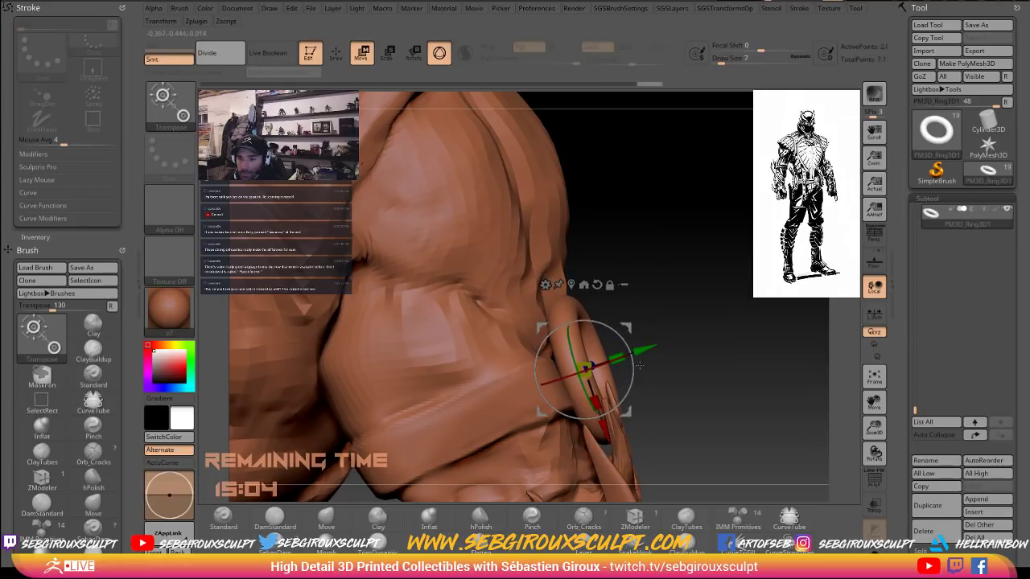
mouse_move(634, 369)
mouse_down()
mouse_move(690, 379)
mouse_move(649, 386)
mouse_move(638, 368)
mouse_up()
drag(582, 435, 583, 449)
drag(365, 486, 310, 470)
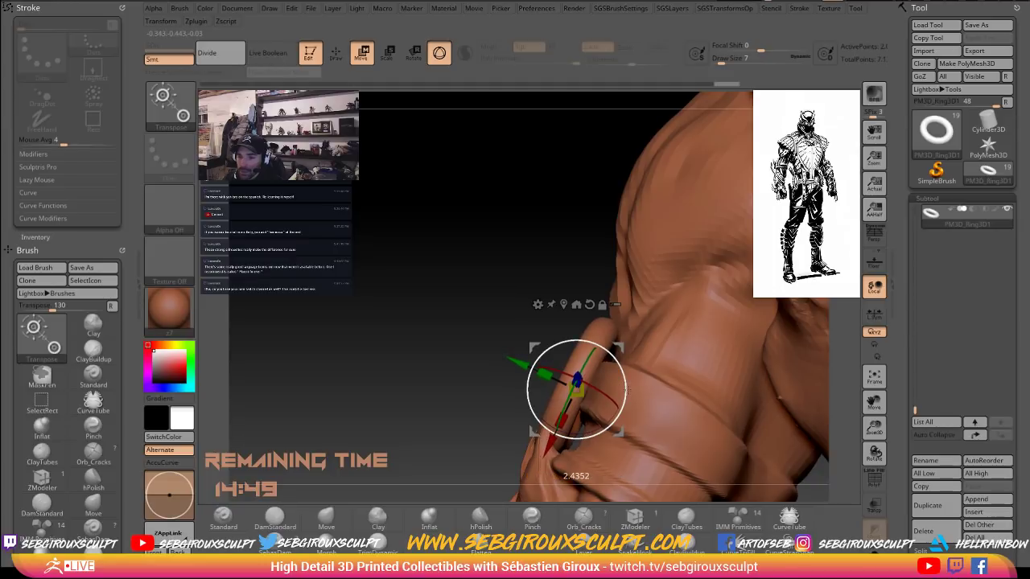
drag(375, 385, 379, 397)
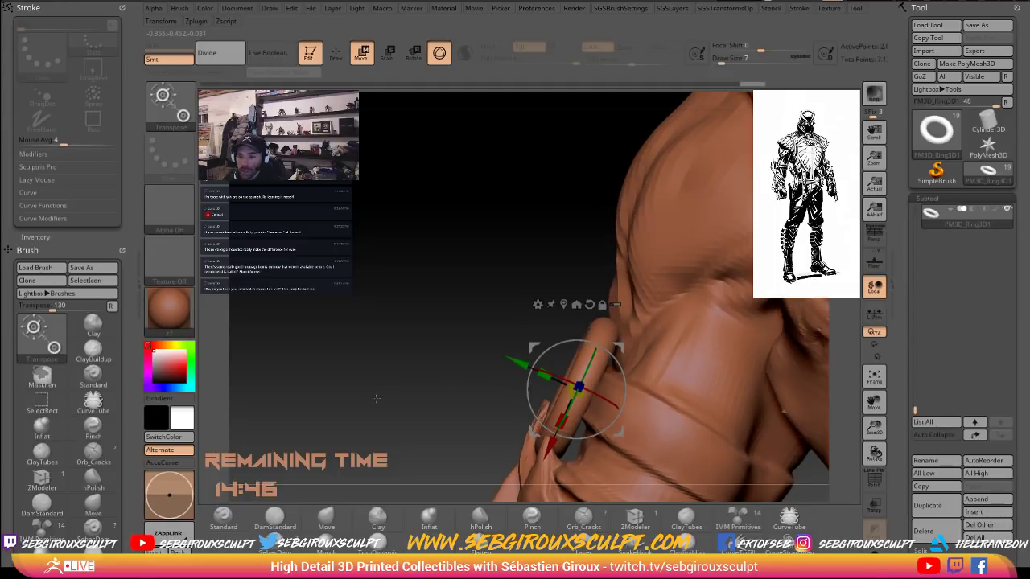
drag(460, 338, 581, 401)
key(r)
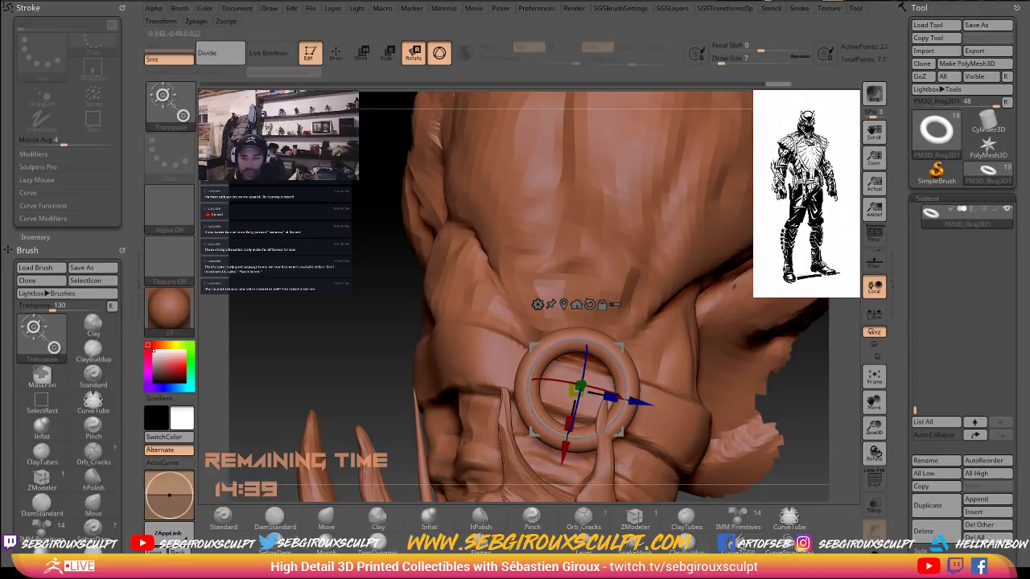
Paint a mask around the inner rim of the ring with the MaskPen brush.
key(q)
right_drag(579, 368, 588, 357)
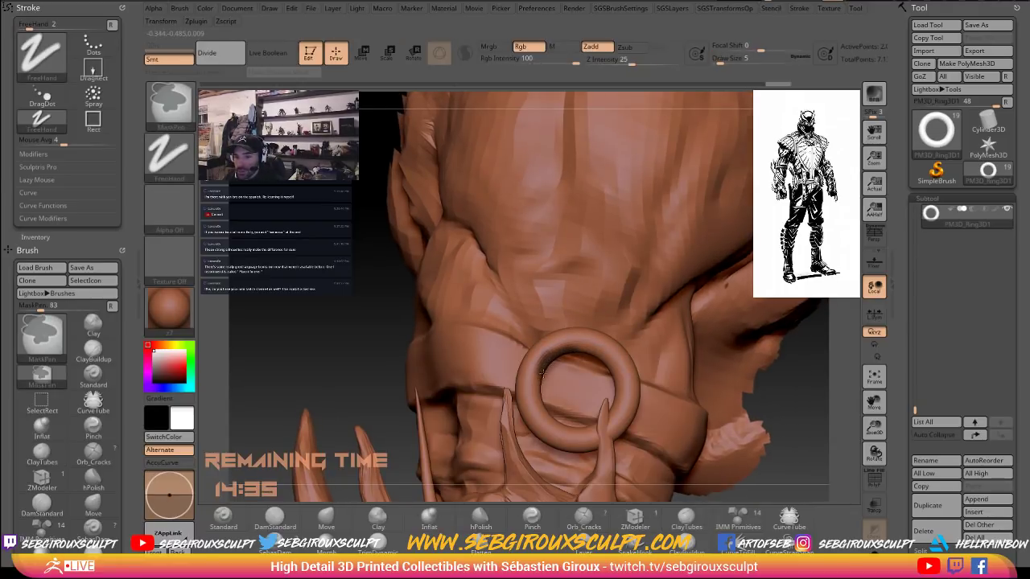
ctrl+drag(547, 406, 545, 418)
drag(749, 399, 798, 396)
right_drag(611, 400, 603, 404)
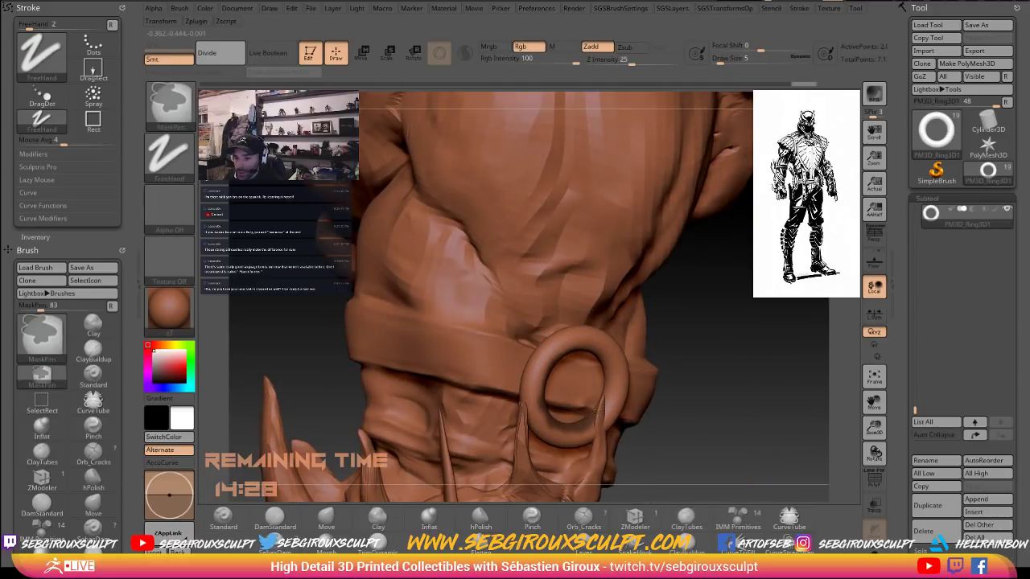
ctrl+drag(603, 405, 605, 370)
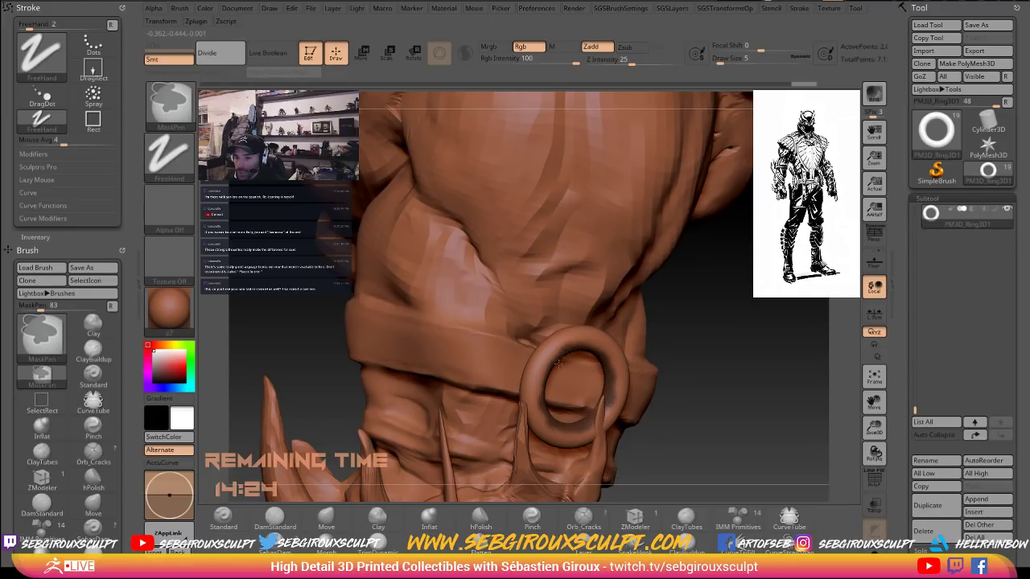
mouse_move(595, 354)
ctrl+mouse_down()
mouse_move(619, 383)
mouse_move(607, 409)
ctrl+mouse_up()
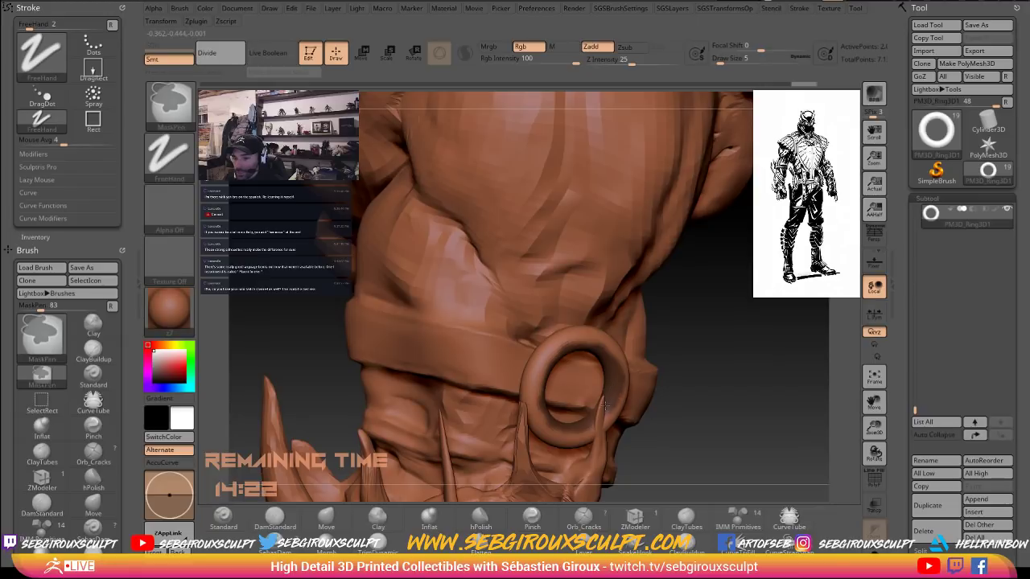
drag(749, 362, 683, 368)
ctrl+drag(619, 400, 625, 377)
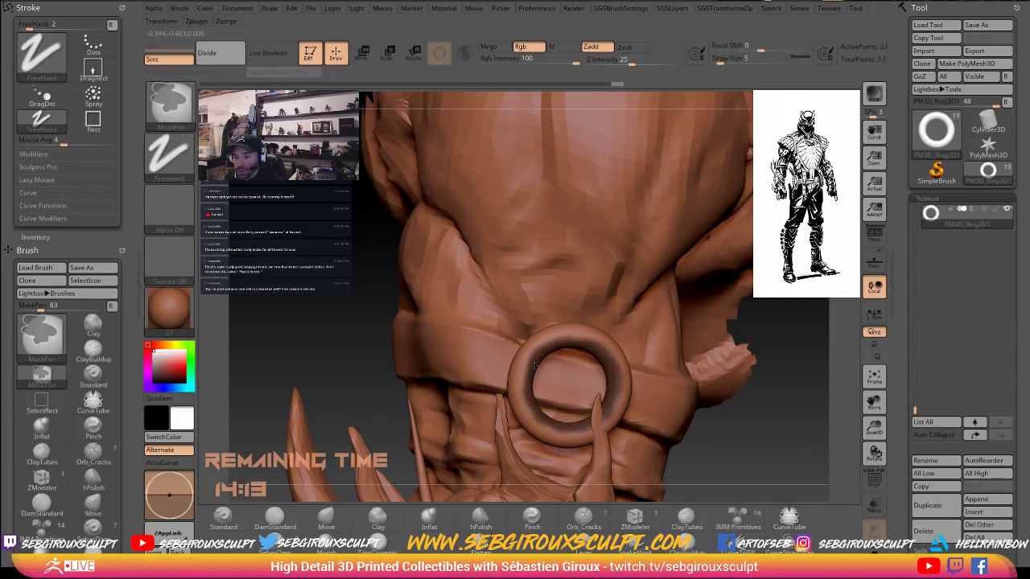
Invert the ring's mask, scale the unmasked inner rim with the gizmo, and clear the mask.
mouse_move(741, 426)
alt+mouse_down()
mouse_move(717, 416)
mouse_move(742, 444)
alt+mouse_up()
ctrl+click(726, 421)
click(369, 61)
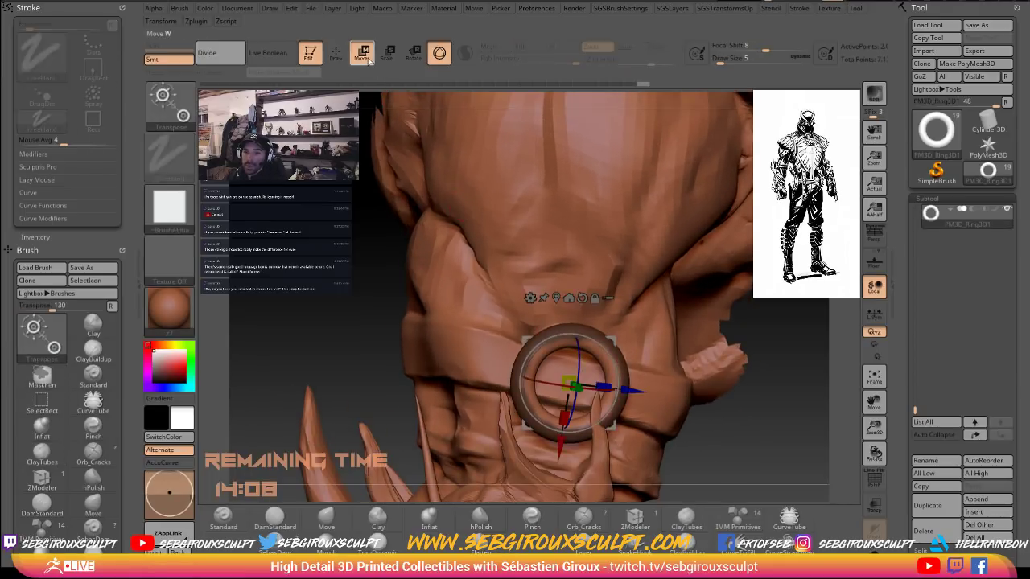
mouse_move(569, 383)
mouse_down()
mouse_move(591, 401)
mouse_move(570, 377)
mouse_up()
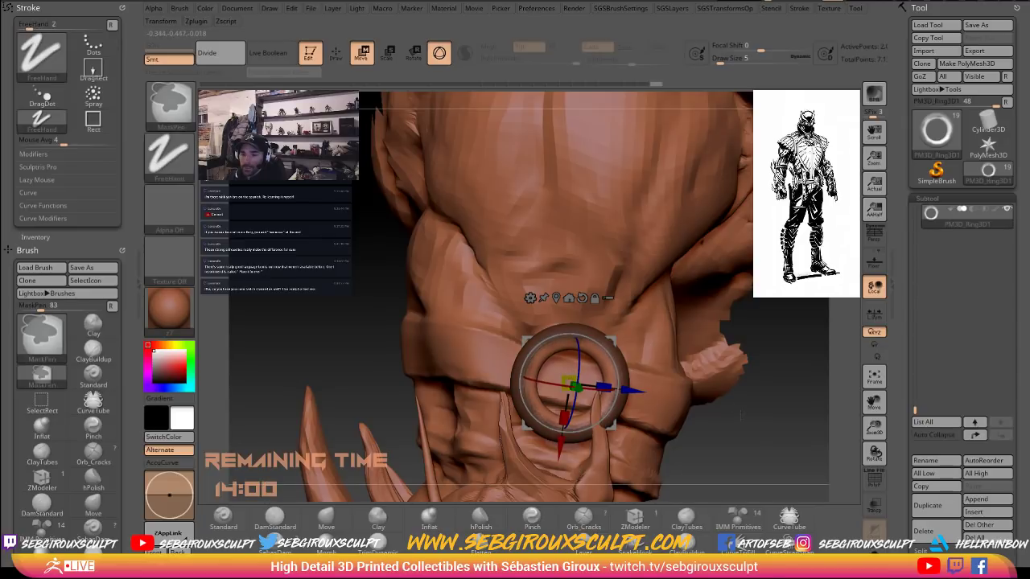
mouse_move(762, 432)
mouse_down()
mouse_move(790, 446)
mouse_move(781, 453)
mouse_move(792, 463)
mouse_move(669, 390)
mouse_up()
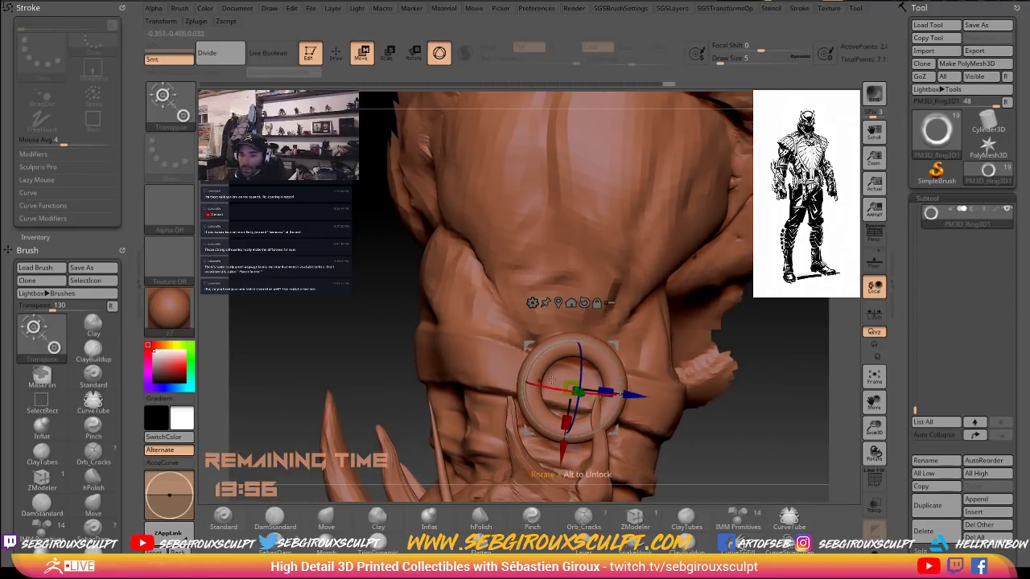
Flatten the ring's rounded surface into bevels with the hPolish brush, using a focal shift of -75.
key(q)
drag(402, 366, 386, 368)
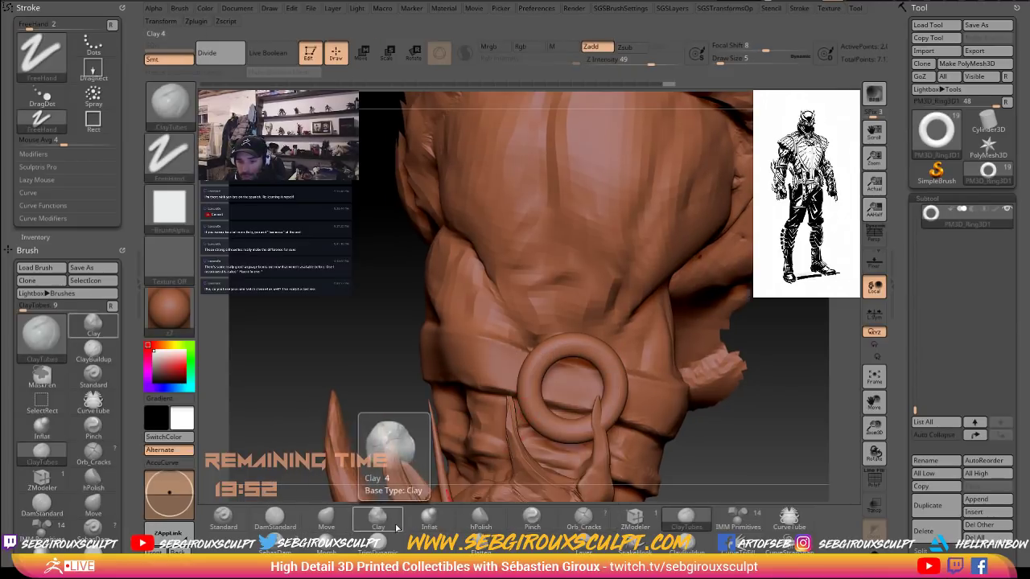
click(480, 519)
key(space)
click(539, 391)
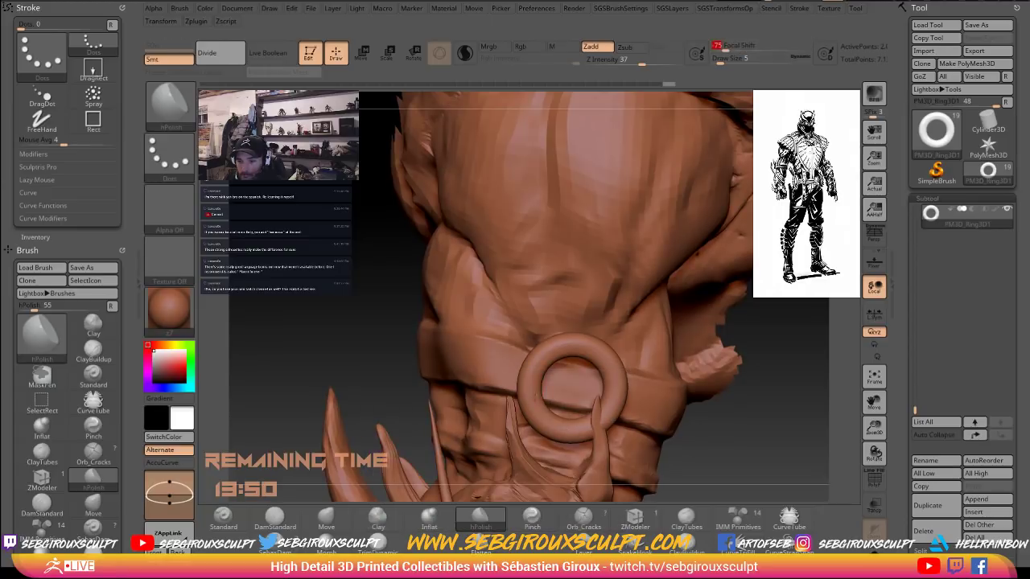
click(539, 392)
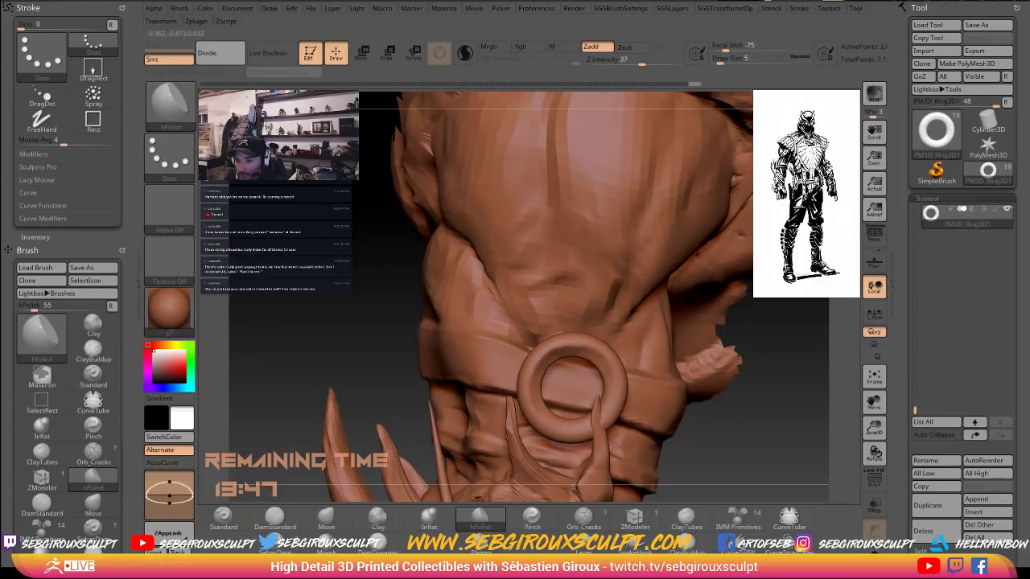
drag(580, 425, 590, 417)
drag(694, 405, 756, 403)
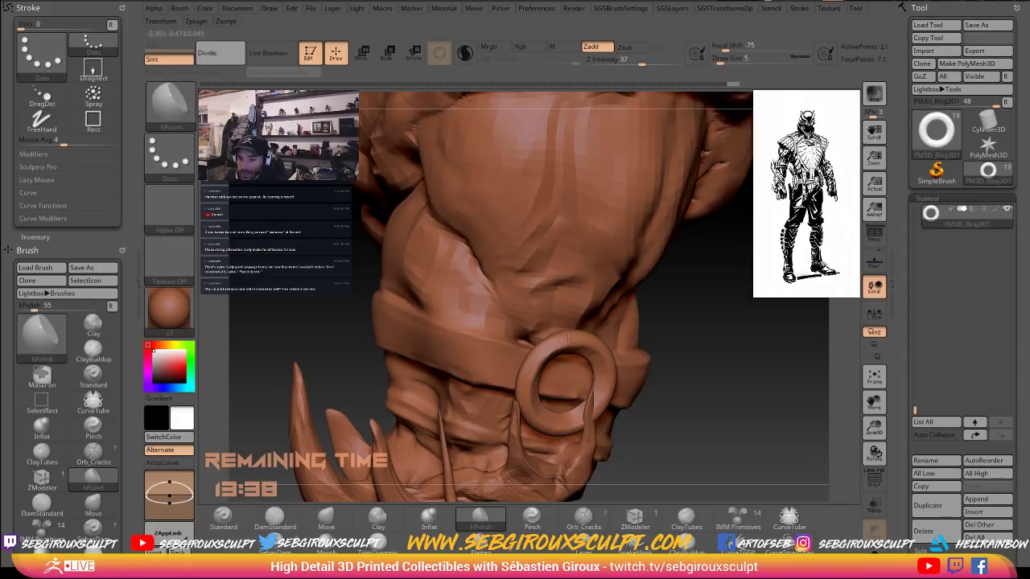
drag(561, 343, 582, 344)
drag(729, 343, 591, 344)
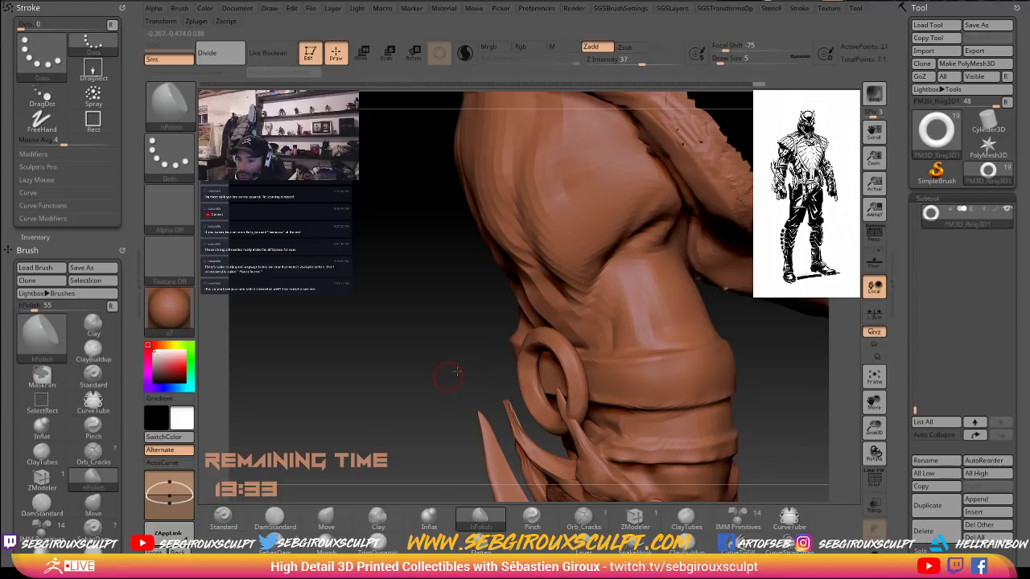
drag(455, 372, 555, 411)
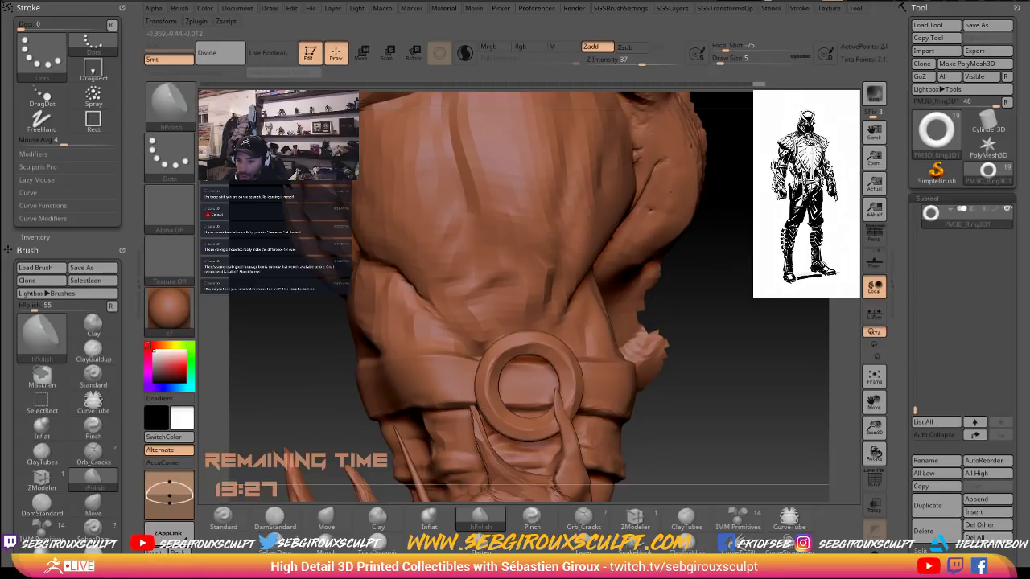
Append a Cube3D as a new subtool and make it the active subtool.
mouse_move(716, 410)
alt+mouse_down()
mouse_move(731, 421)
mouse_move(462, 425)
alt+mouse_up()
mouse_move(397, 410)
alt+mouse_down()
mouse_move(360, 344)
mouse_move(395, 379)
alt+mouse_up()
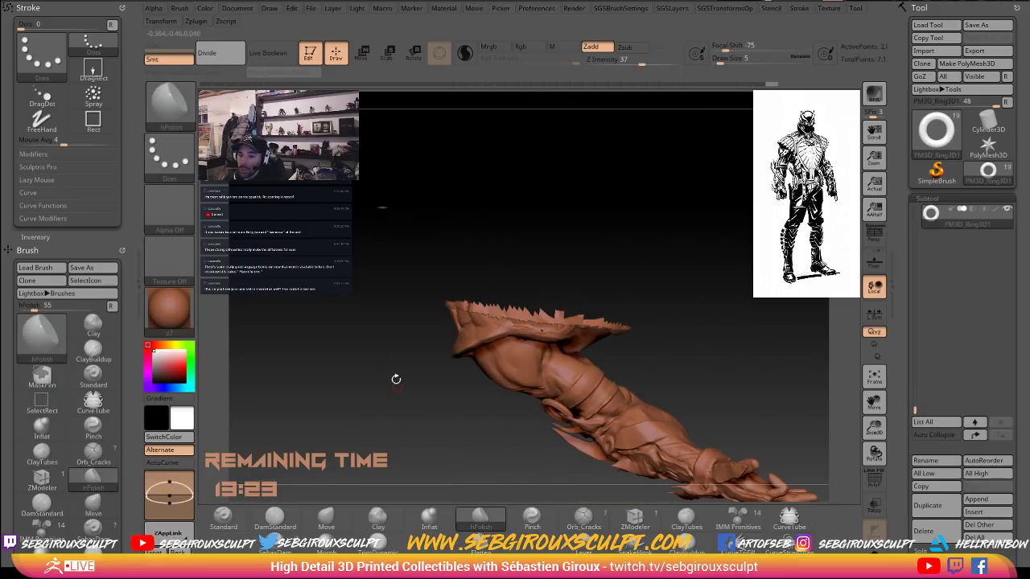
mouse_move(357, 414)
alt+mouse_down()
mouse_move(371, 367)
mouse_move(666, 329)
mouse_move(745, 359)
alt+mouse_up()
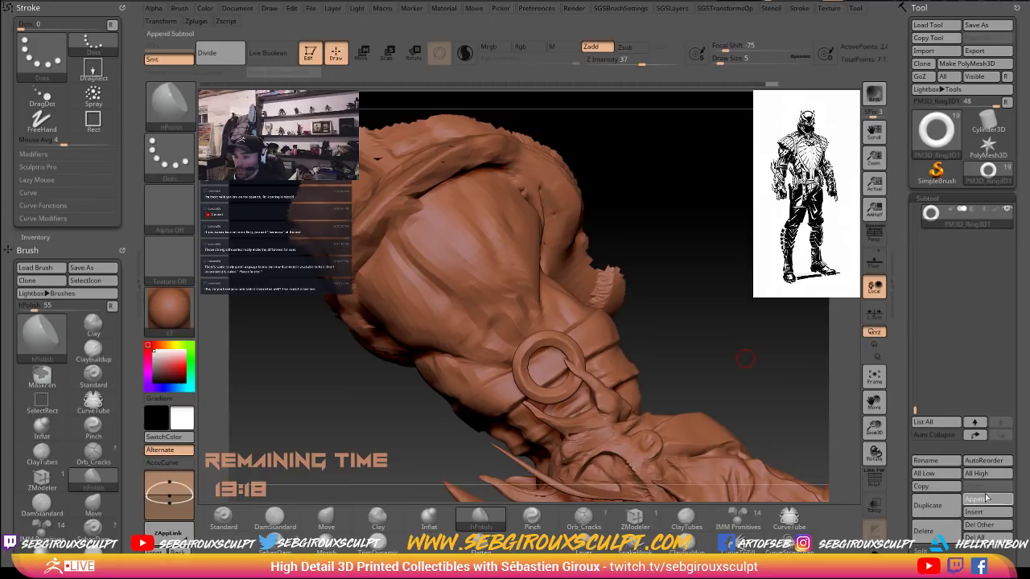
click(979, 501)
click(977, 500)
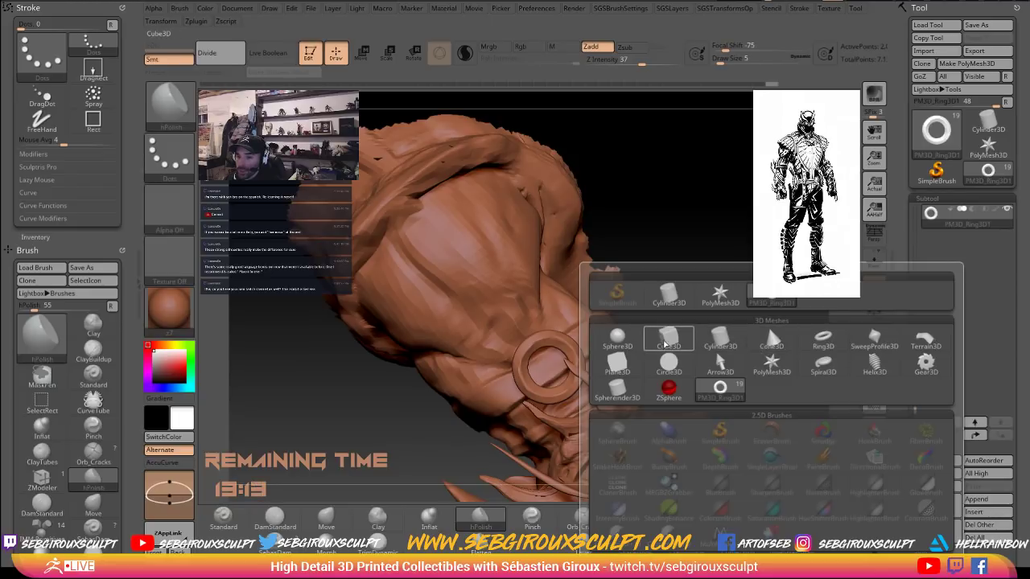
click(666, 344)
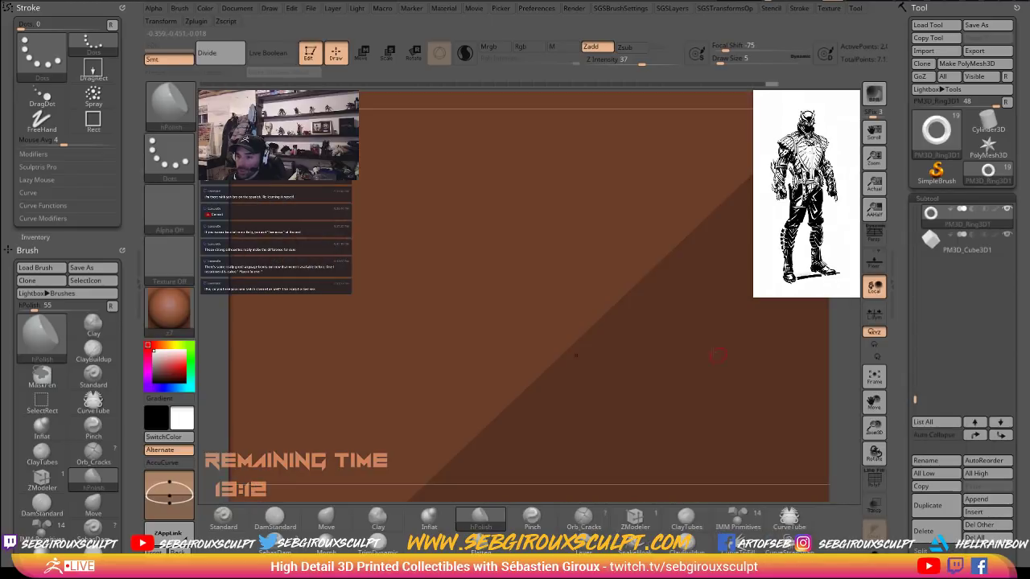
click(933, 243)
Scale the cube down with the gizmo and move it onto the arm near the ring.
drag(896, 351, 472, 185)
alt+drag(403, 219, 711, 204)
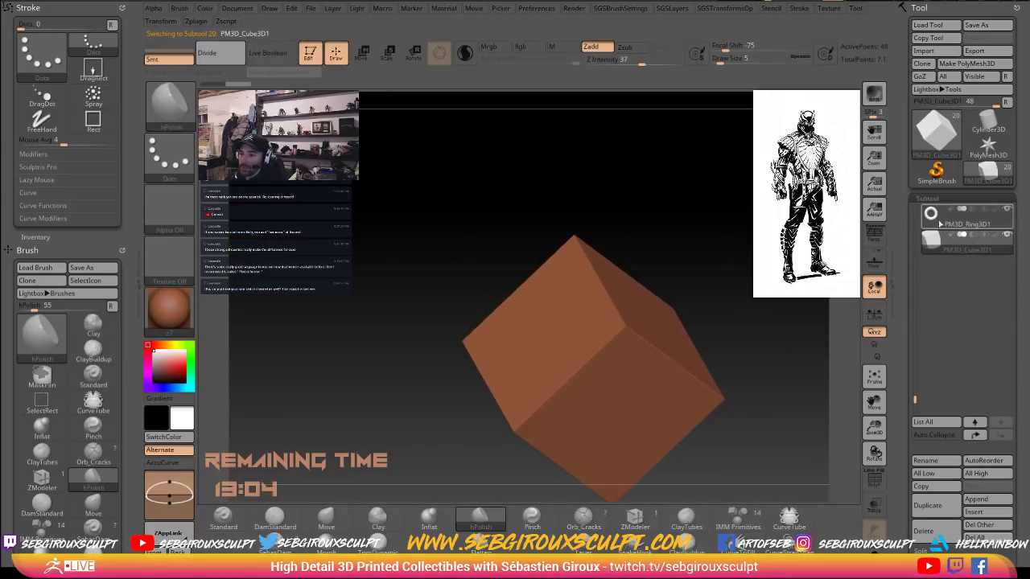
drag(651, 274, 573, 180)
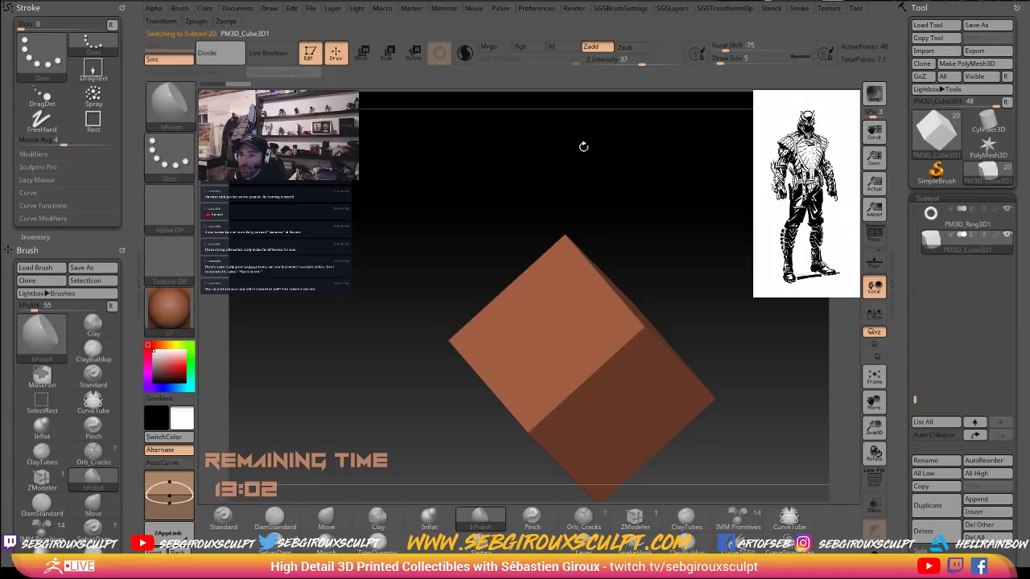
click(362, 56)
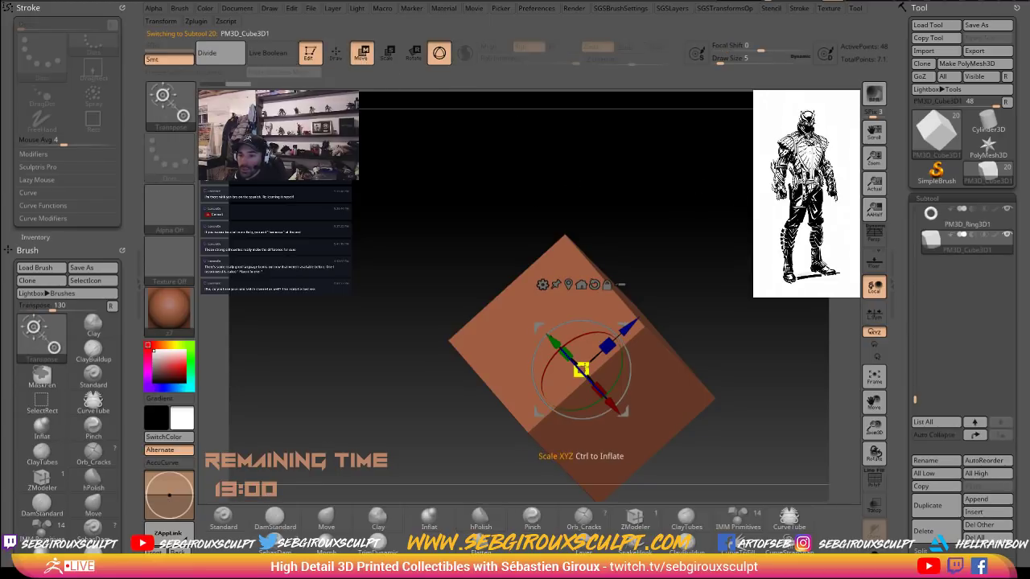
mouse_move(581, 370)
mouse_down()
mouse_move(570, 359)
mouse_move(725, 397)
mouse_move(730, 319)
mouse_move(724, 378)
mouse_up()
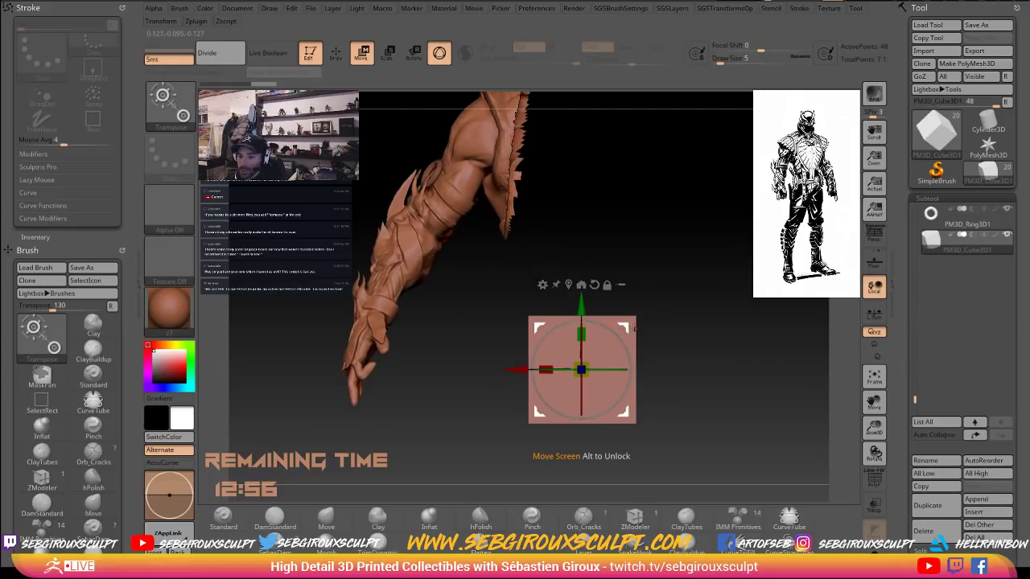
drag(621, 320, 461, 125)
mouse_move(422, 185)
mouse_down()
mouse_move(425, 177)
mouse_move(433, 190)
mouse_up()
key(ctrl+z)
alt+drag(598, 199, 744, 340)
drag(521, 300, 553, 298)
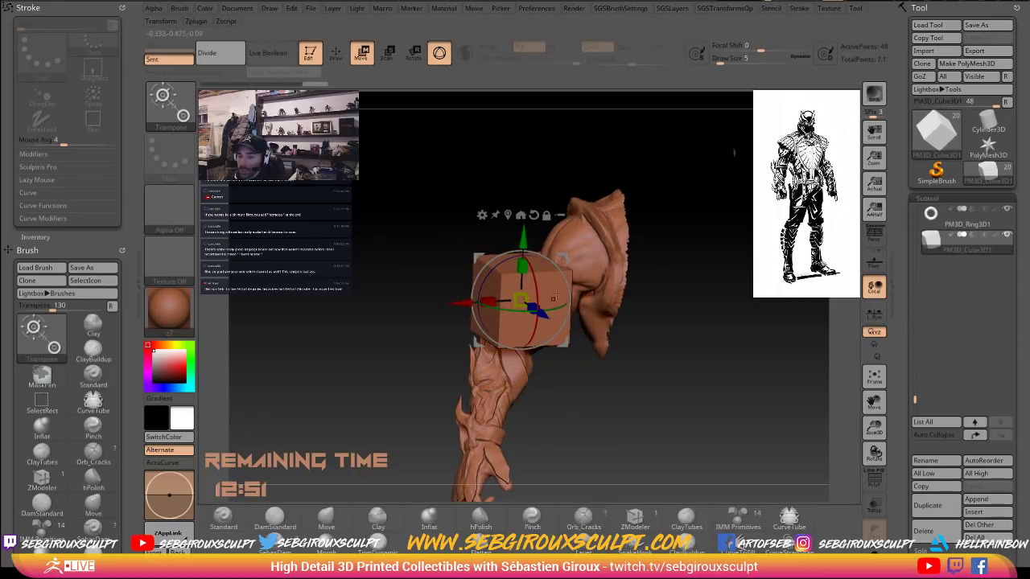
Shrink and flatten the cube into a small plate beside the ring and rotate it to follow the arm's slope.
alt+drag(709, 296, 711, 359)
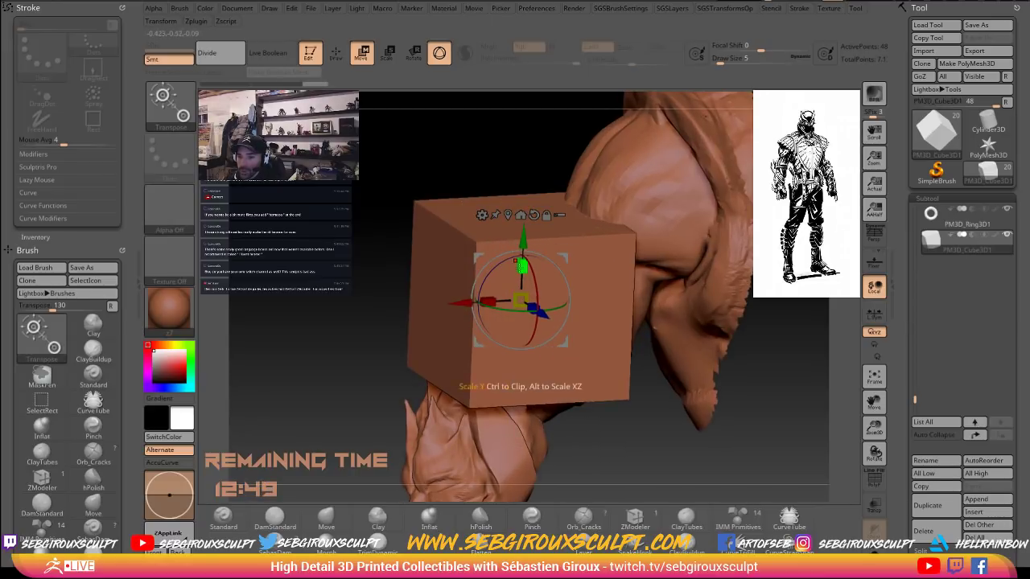
drag(520, 300, 561, 327)
drag(487, 302, 517, 300)
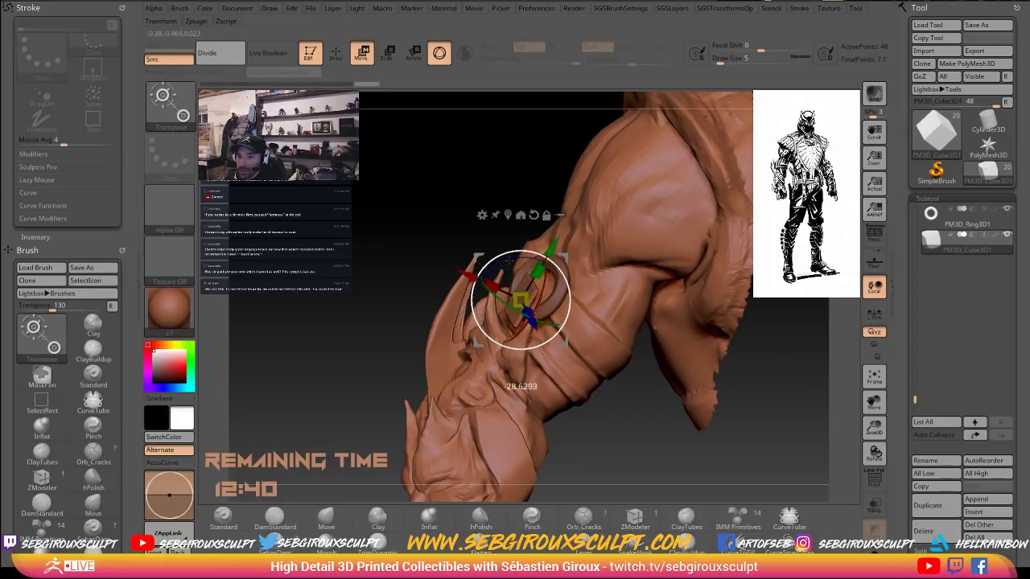
drag(508, 260, 514, 258)
Move the thin plate in toward the ring's opening and rotate it parallel to the ring.
ctrl+right_drag(583, 241, 699, 444)
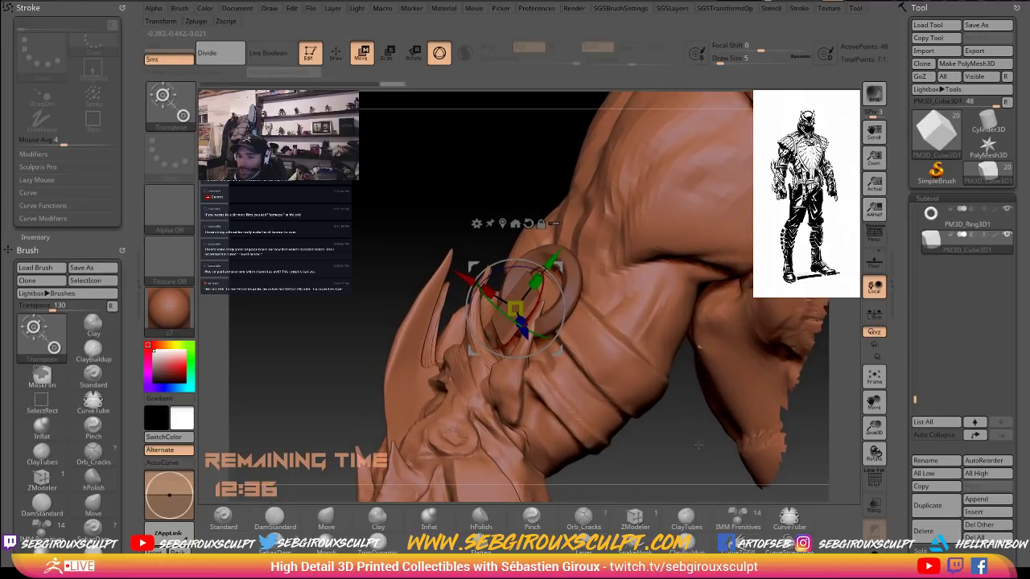
mouse_move(697, 445)
mouse_down()
mouse_move(700, 460)
mouse_move(778, 450)
mouse_move(787, 424)
mouse_up()
drag(555, 293, 282, 537)
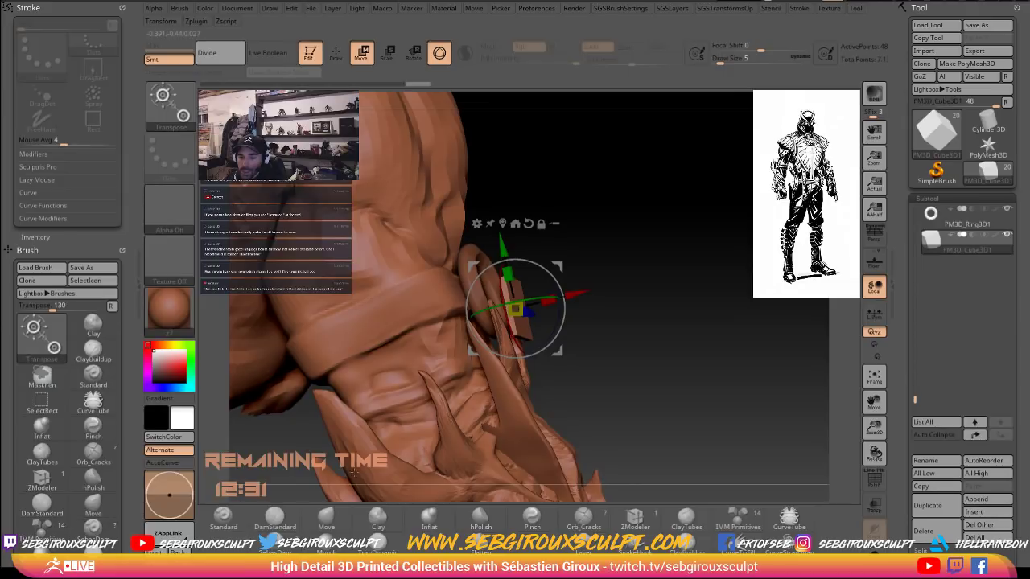
drag(682, 316, 725, 332)
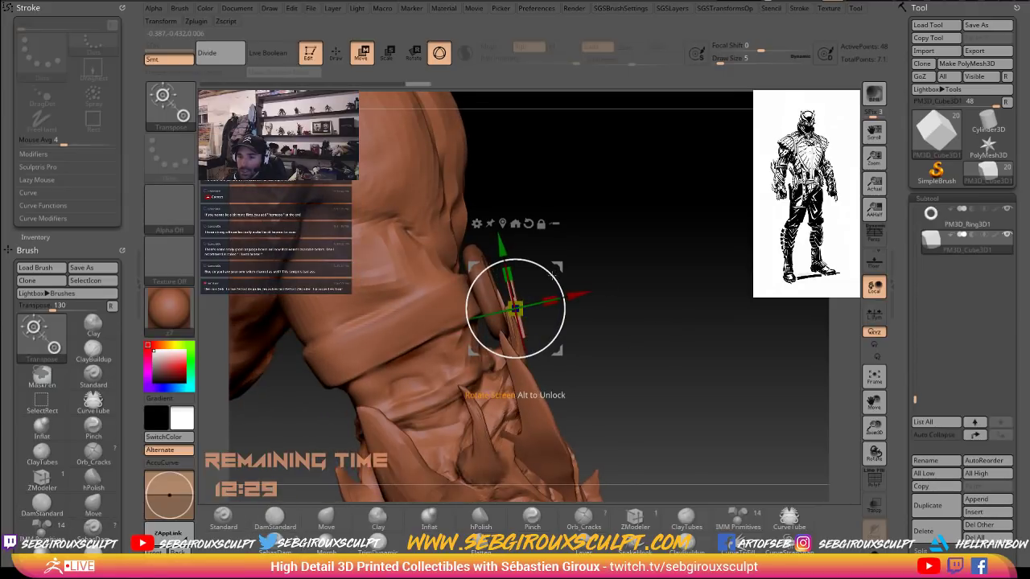
drag(550, 274, 532, 253)
drag(626, 269, 402, 318)
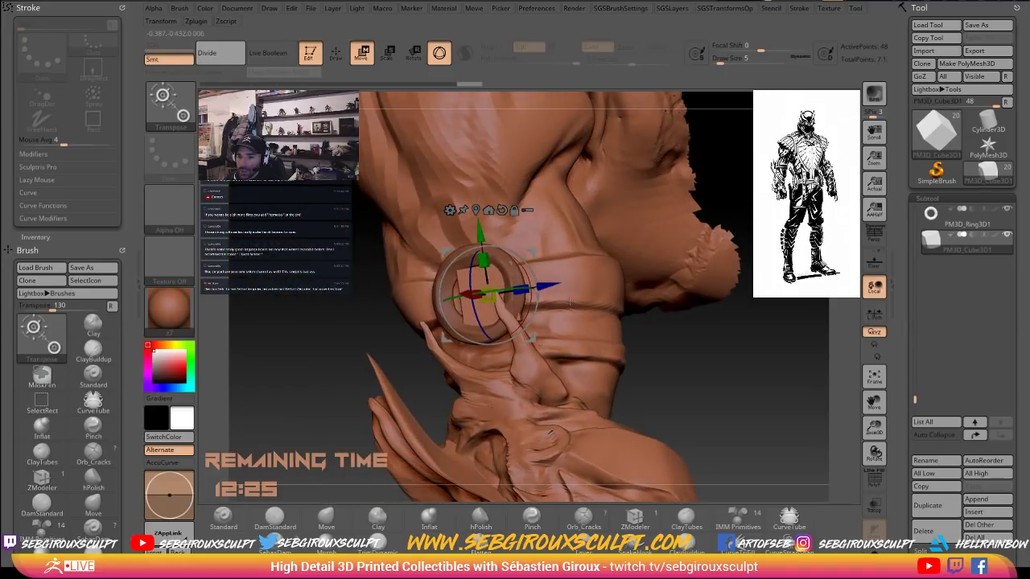
Adjust the plate's thickness and seat it inside the ring's opening.
drag(595, 297, 813, 326)
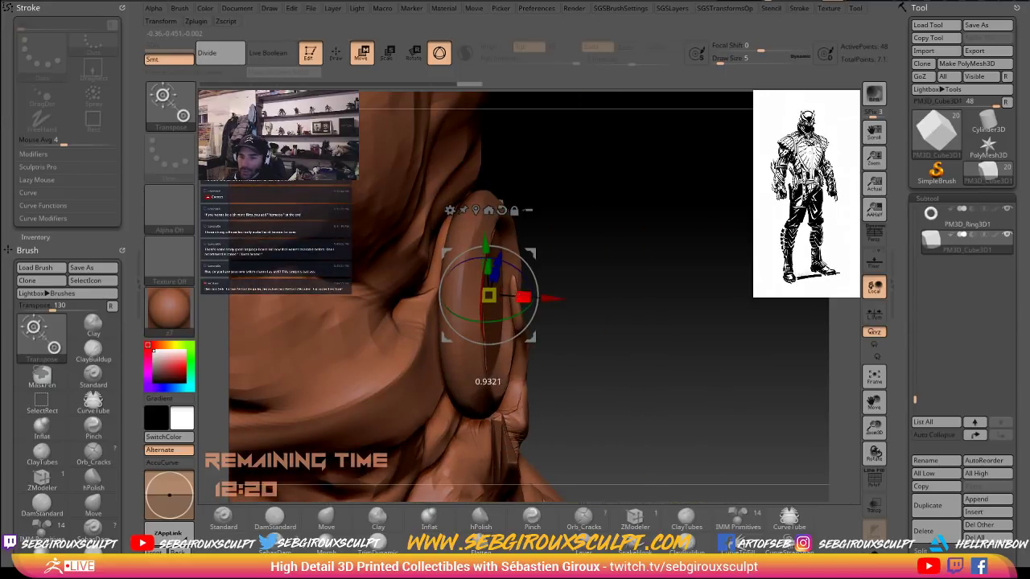
drag(521, 298, 515, 298)
drag(624, 294, 555, 268)
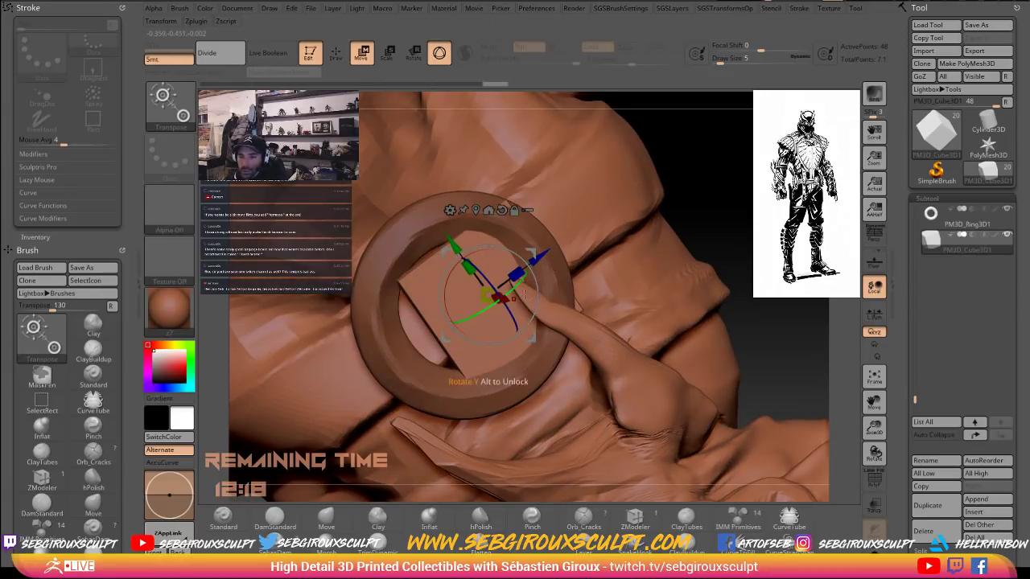
drag(713, 266, 762, 267)
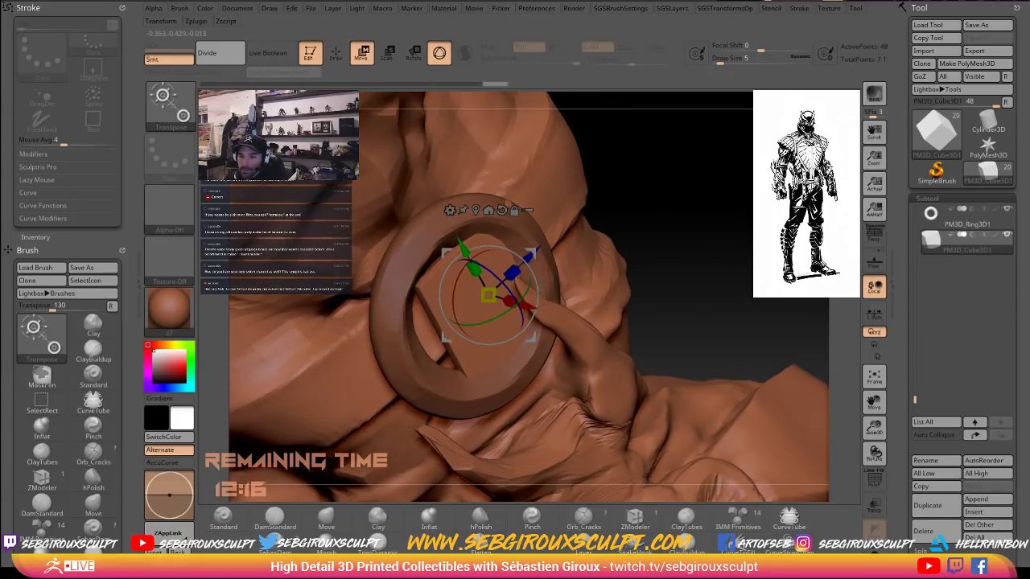
drag(466, 294, 494, 292)
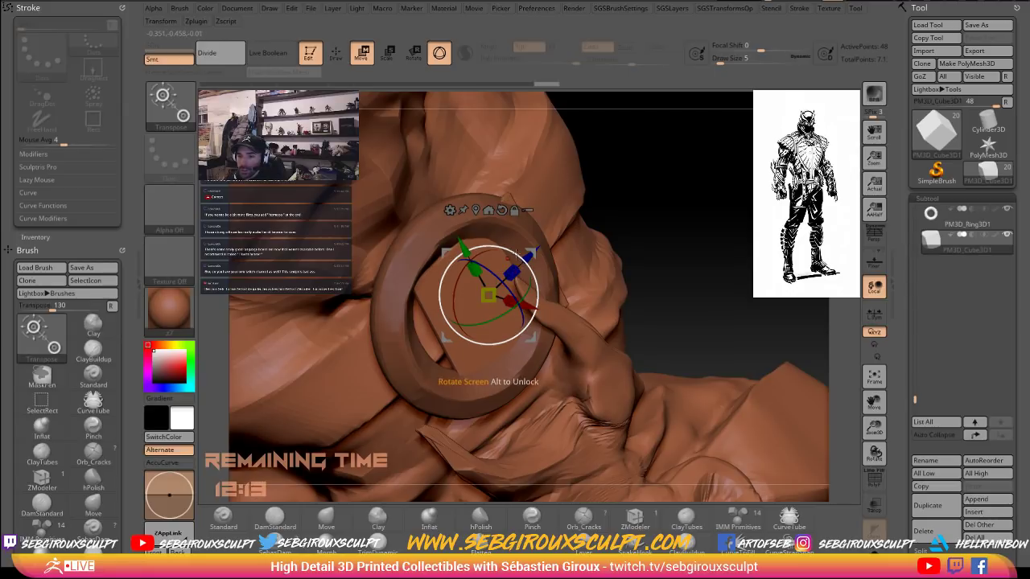
Fit the plate behind the ring so it fills the whole opening, and tilt it to match the ring's plane.
drag(741, 220, 701, 225)
drag(527, 333, 507, 343)
right_drag(772, 265, 643, 173)
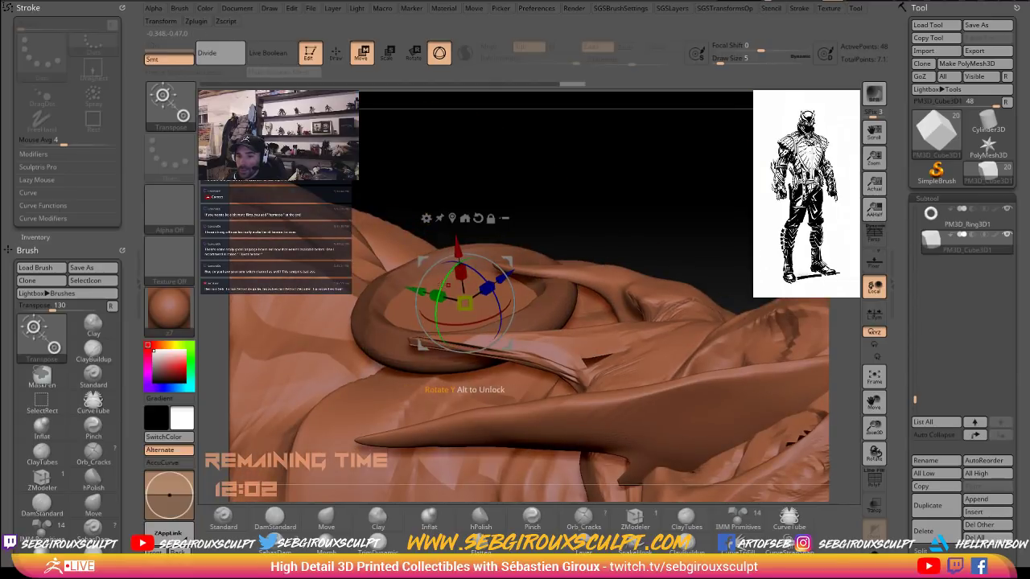
drag(448, 285, 445, 294)
drag(628, 205, 643, 320)
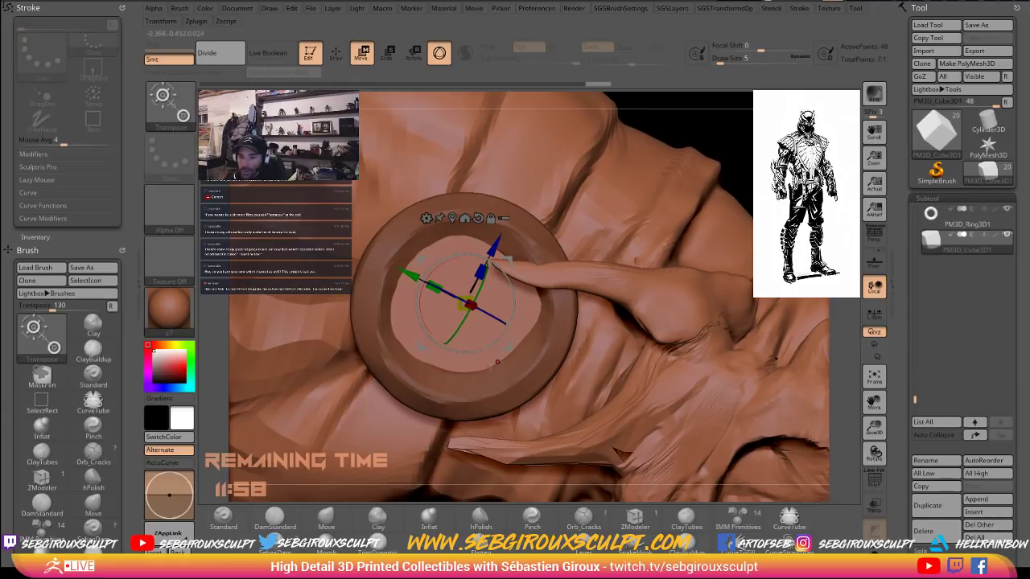
drag(410, 272, 412, 273)
Select the ring and adjust its rim with the Move brush, using draw sizes 13 and 6.
ctrl+right_drag(494, 264, 522, 354)
alt+click(520, 352)
key(q)
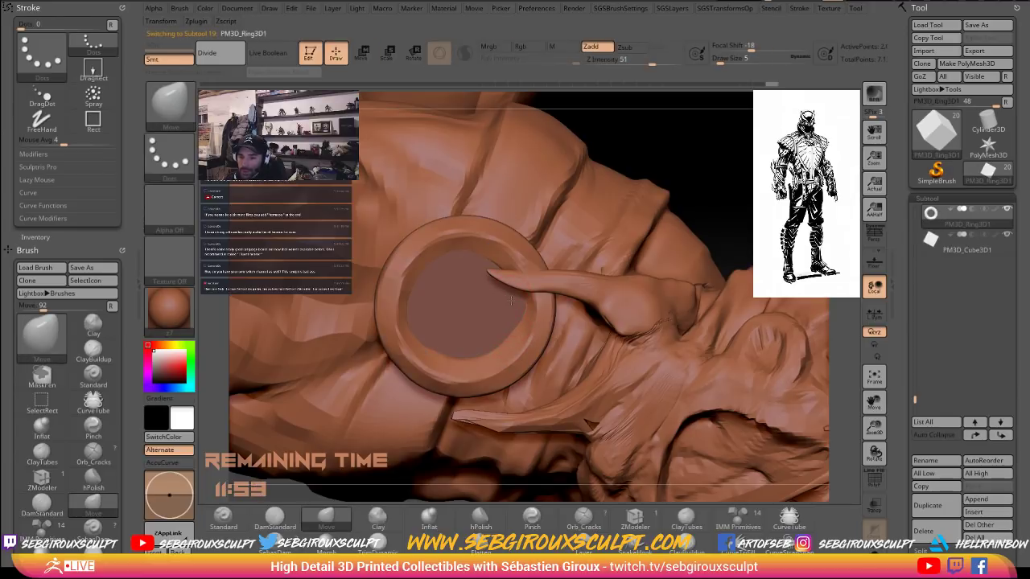
key(space)
drag(514, 307, 525, 306)
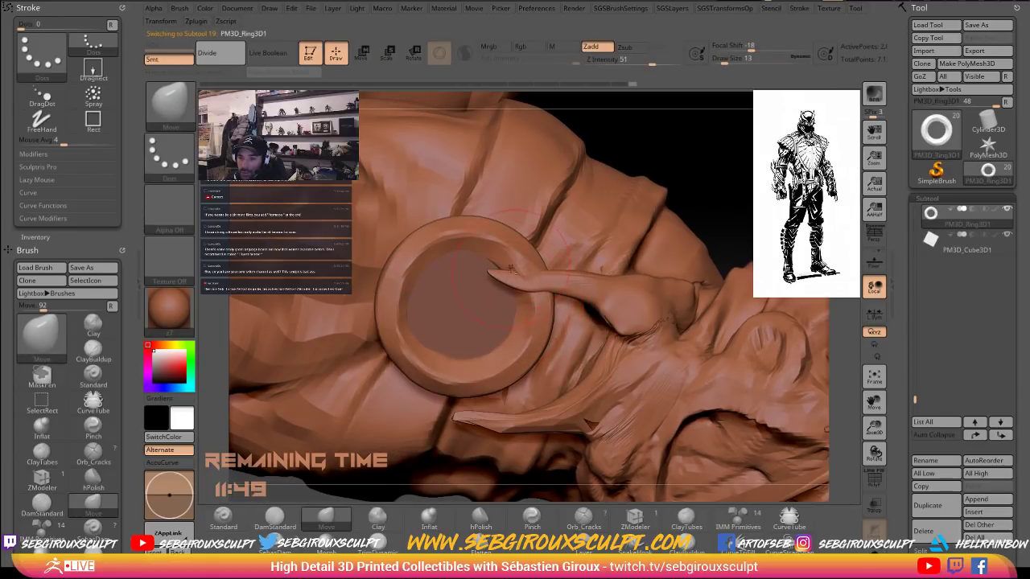
mouse_move(704, 194)
mouse_down()
mouse_move(711, 169)
mouse_move(698, 189)
mouse_up()
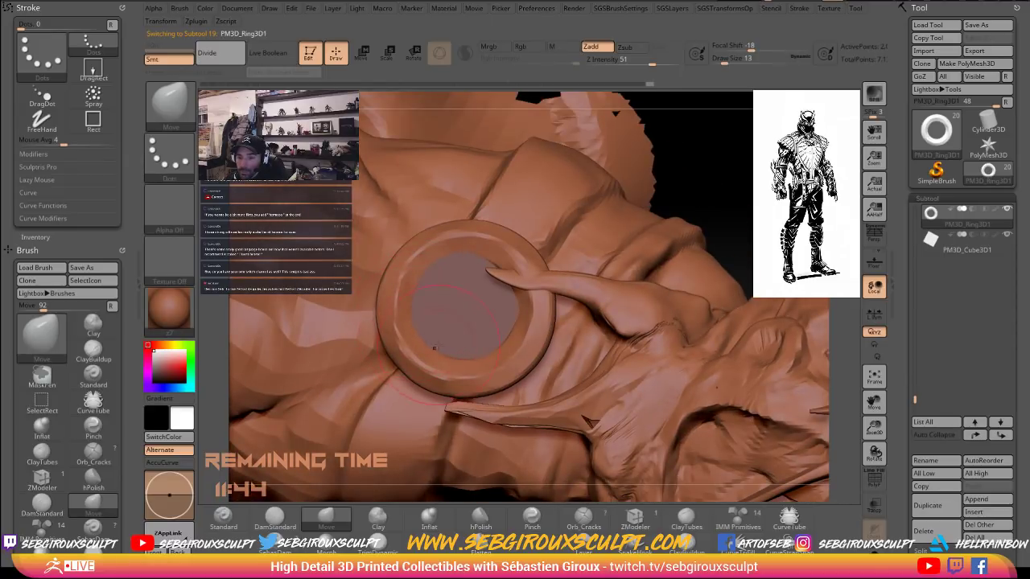
key(space)
click(511, 315)
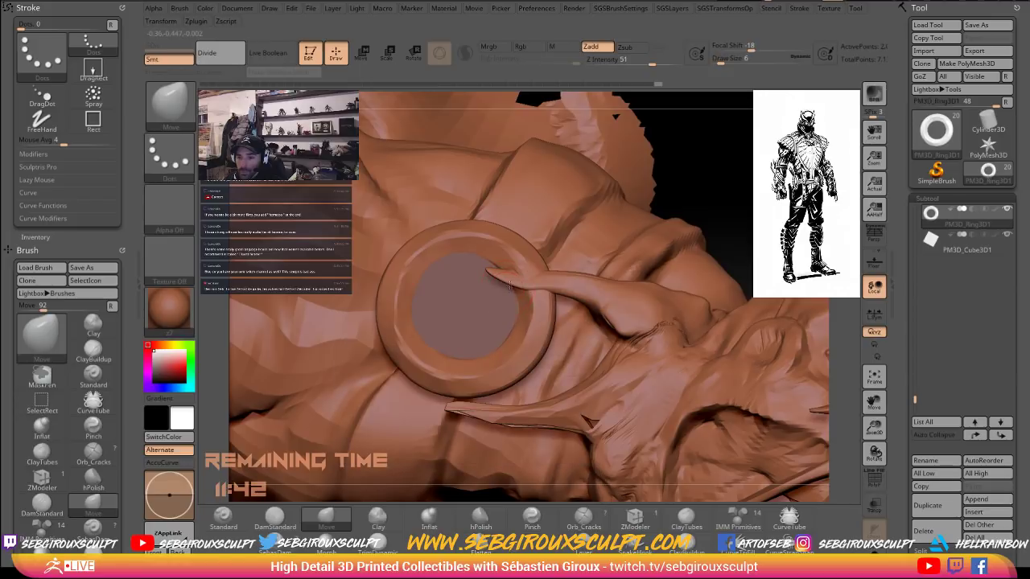
Make the arm body the active subtool and bring the whole arm into view.
alt+drag(733, 198, 654, 165)
drag(676, 223, 667, 295)
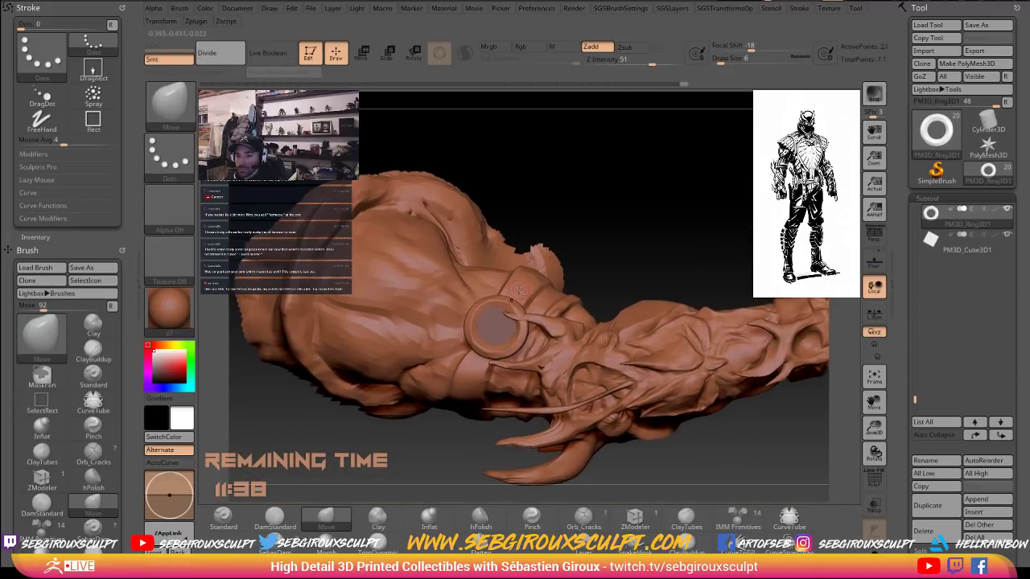
alt+click(658, 340)
mouse_move(636, 244)
alt+mouse_down()
mouse_move(625, 236)
mouse_move(446, 356)
mouse_move(462, 412)
mouse_move(671, 327)
mouse_move(653, 336)
mouse_move(665, 318)
mouse_move(647, 292)
mouse_move(689, 329)
mouse_move(658, 334)
alt+mouse_up()
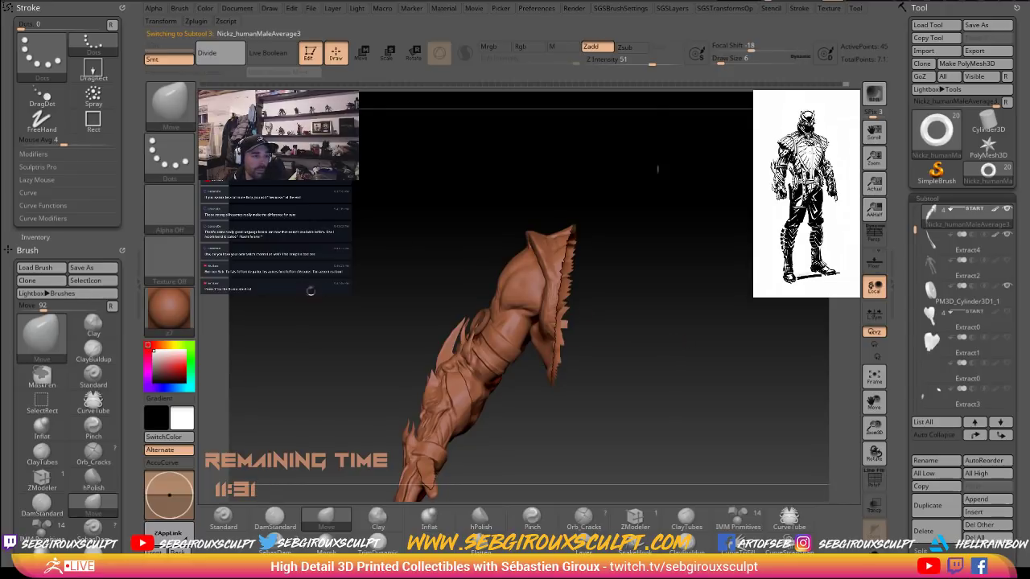
Accept the smoothing and masking brush notes and make the Standard brush active.
click(84, 305)
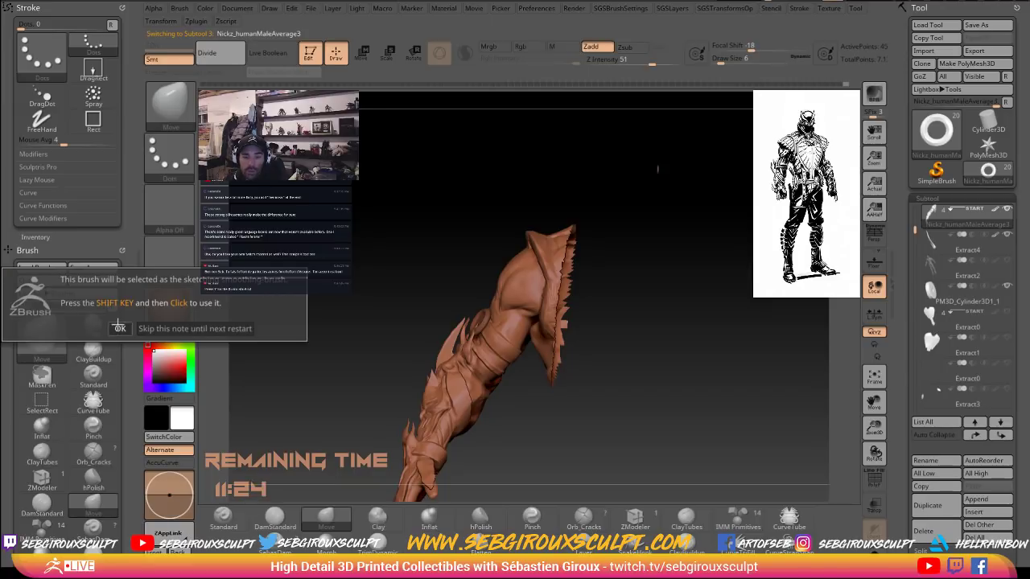
click(119, 328)
key(ctrl)
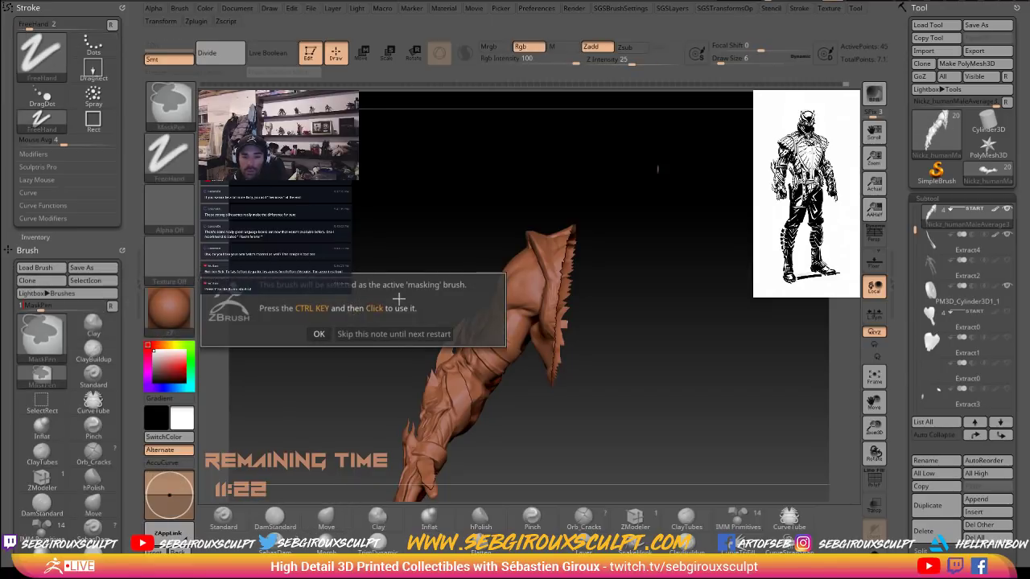
click(319, 334)
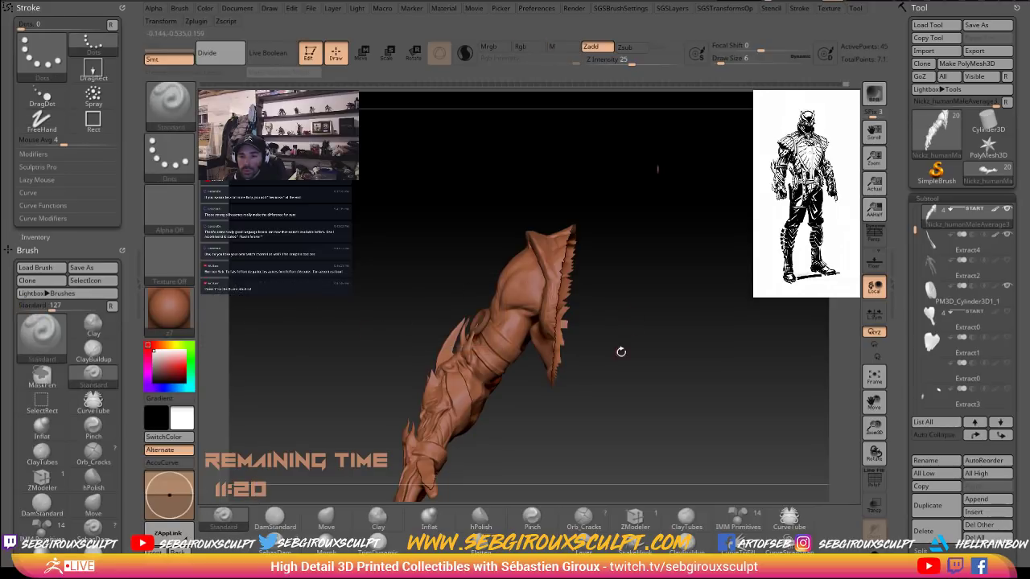
Find the Extract3 shoulder plate among the subtools and make it visible on the arm.
drag(654, 360, 646, 356)
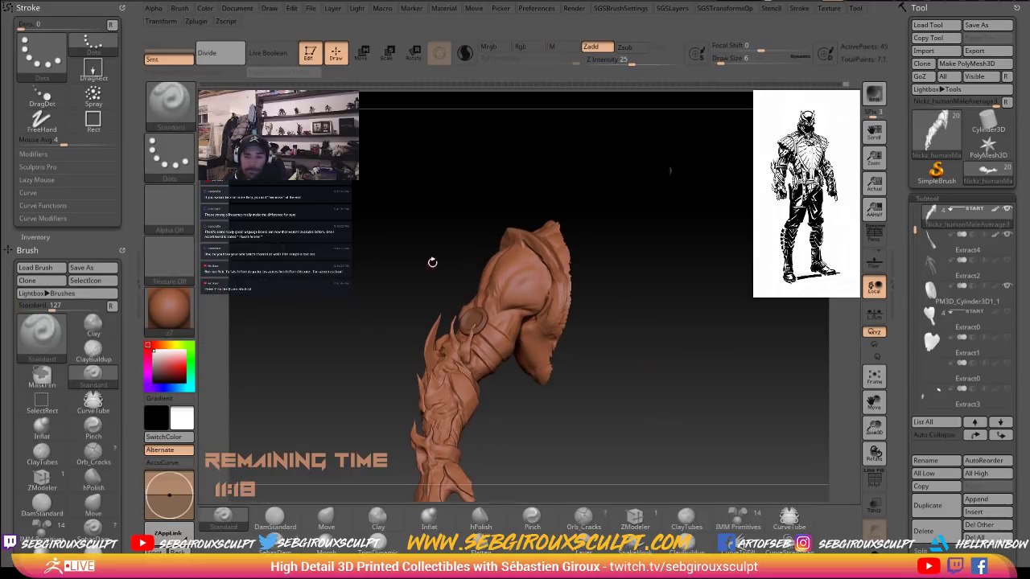
drag(432, 262, 576, 304)
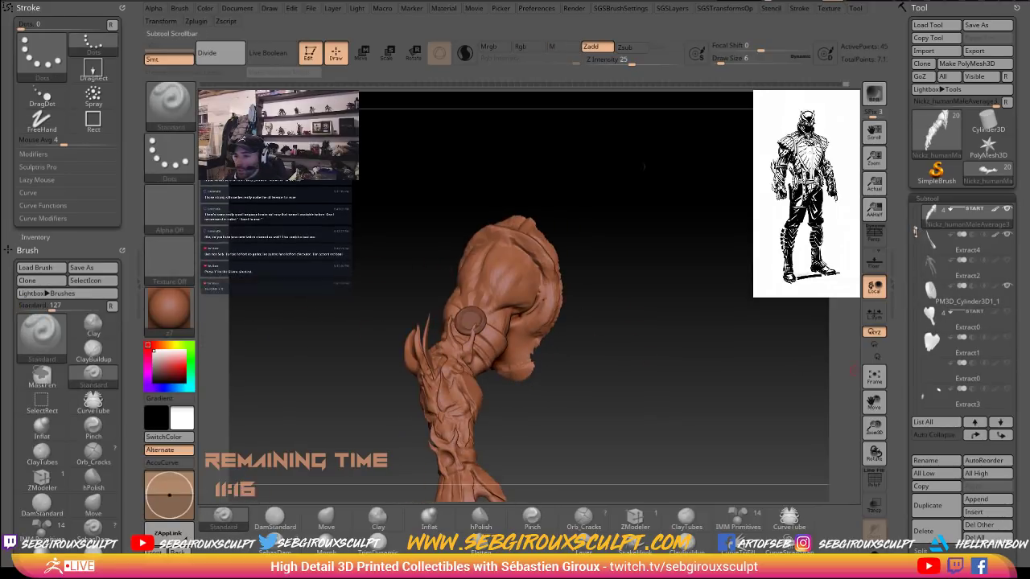
drag(914, 231, 904, 196)
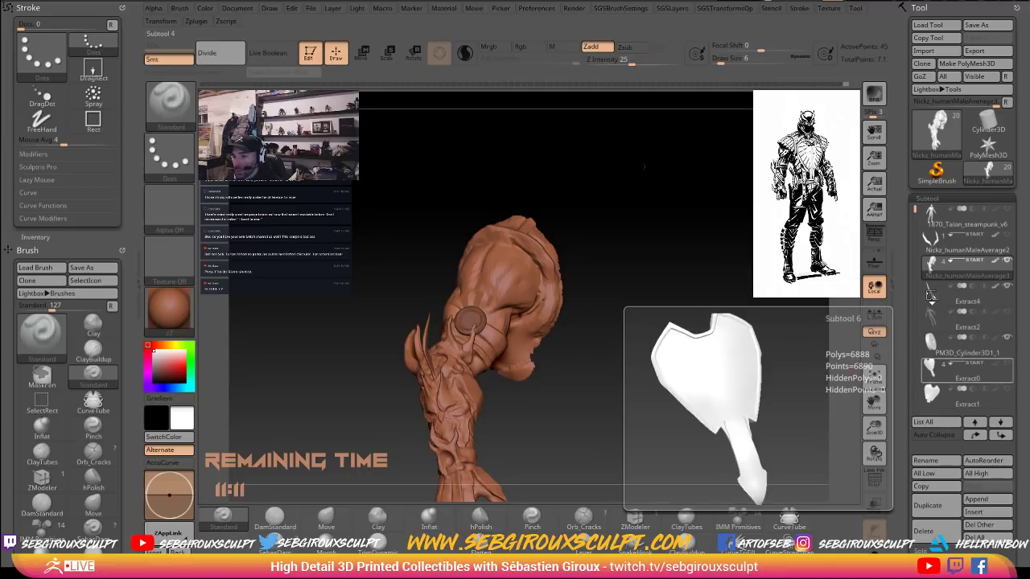
drag(914, 211, 911, 269)
mouse_move(931, 274)
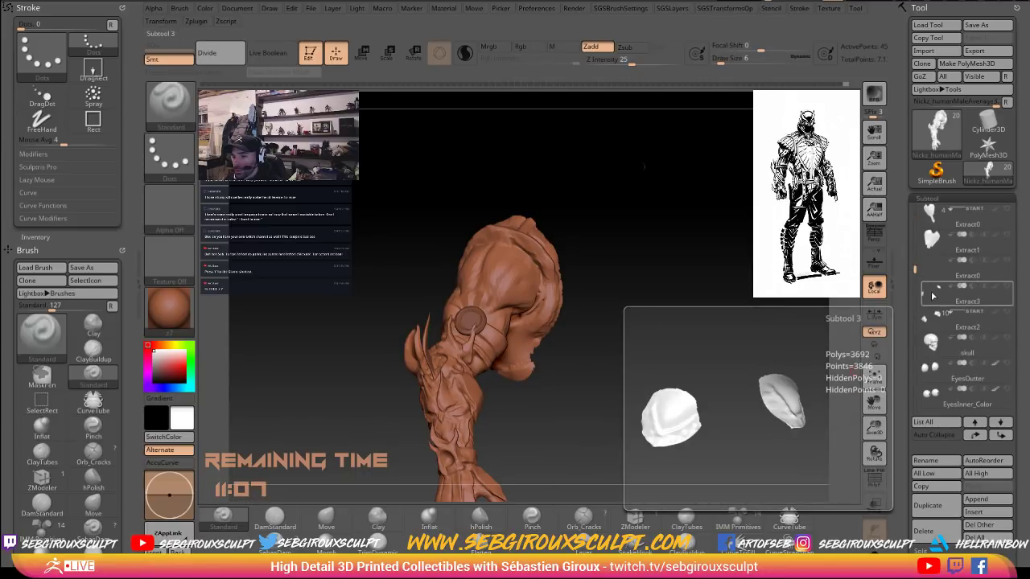
click(1007, 288)
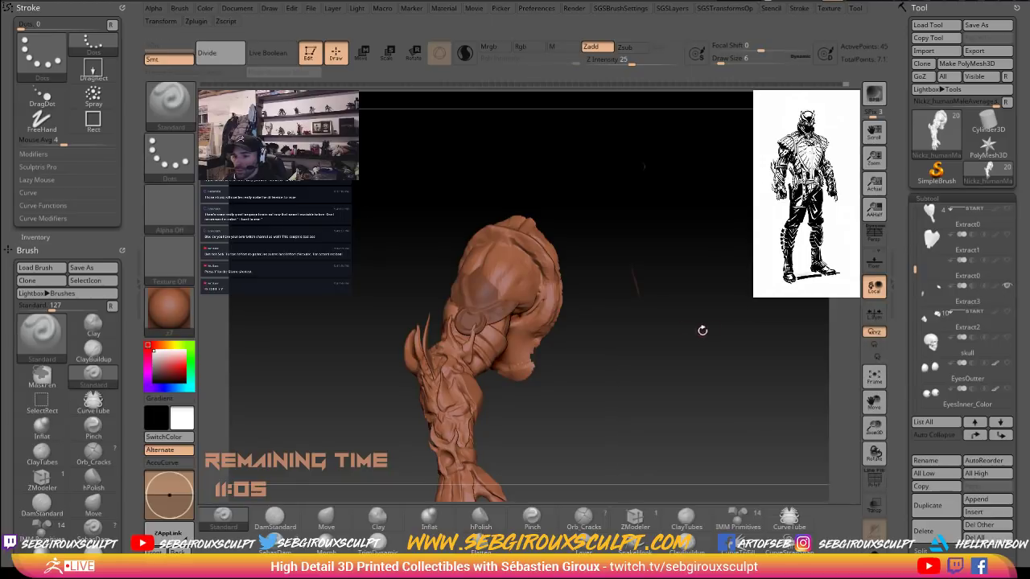
drag(701, 330, 728, 332)
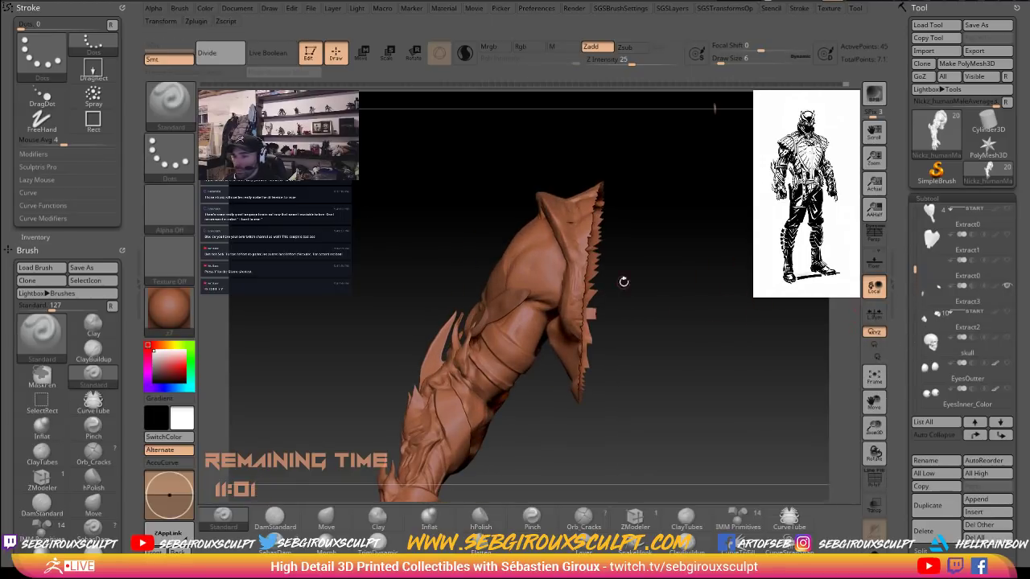
Make the Extract3 shoulder plate active, show the hidden subtool group starting at Extract2, and hide the skull.
alt+click(498, 286)
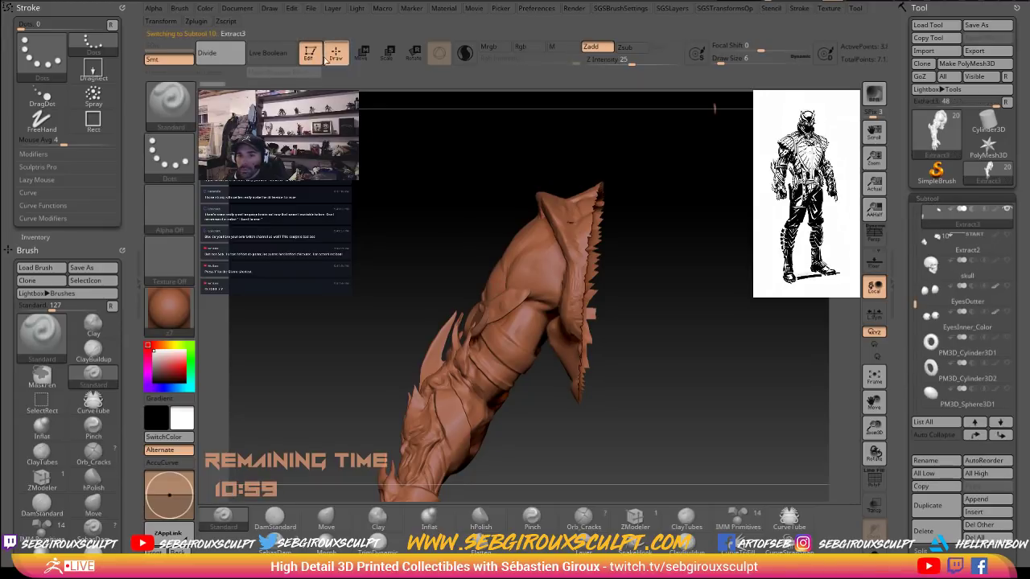
click(1009, 237)
mouse_move(679, 325)
alt+mouse_down()
mouse_move(659, 299)
mouse_move(646, 332)
mouse_move(614, 293)
alt+mouse_up()
click(876, 290)
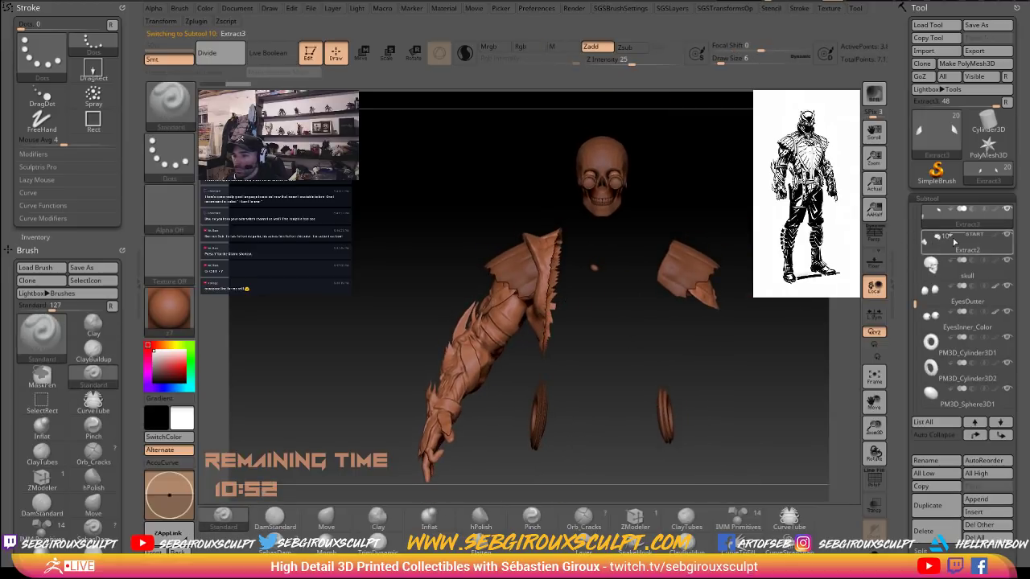
click(1006, 260)
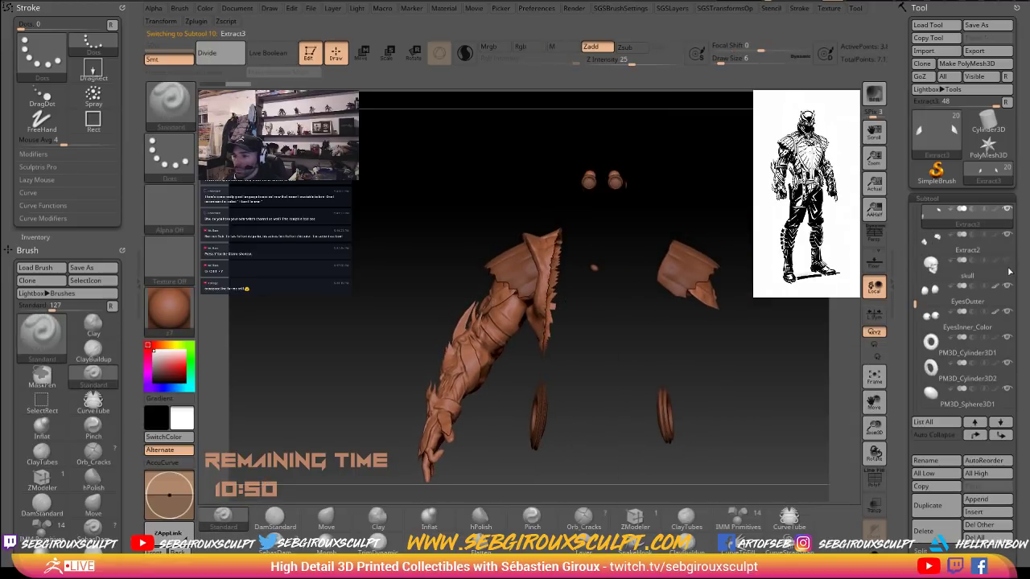
Hide the larger scalloped Extract2 shoulder piece and make the Extract3 shoulder plate active again.
drag(770, 306, 552, 320)
alt+click(509, 272)
drag(322, 256, 423, 250)
ctrl+right_drag(423, 250, 424, 308)
alt+click(498, 308)
drag(423, 265, 713, 277)
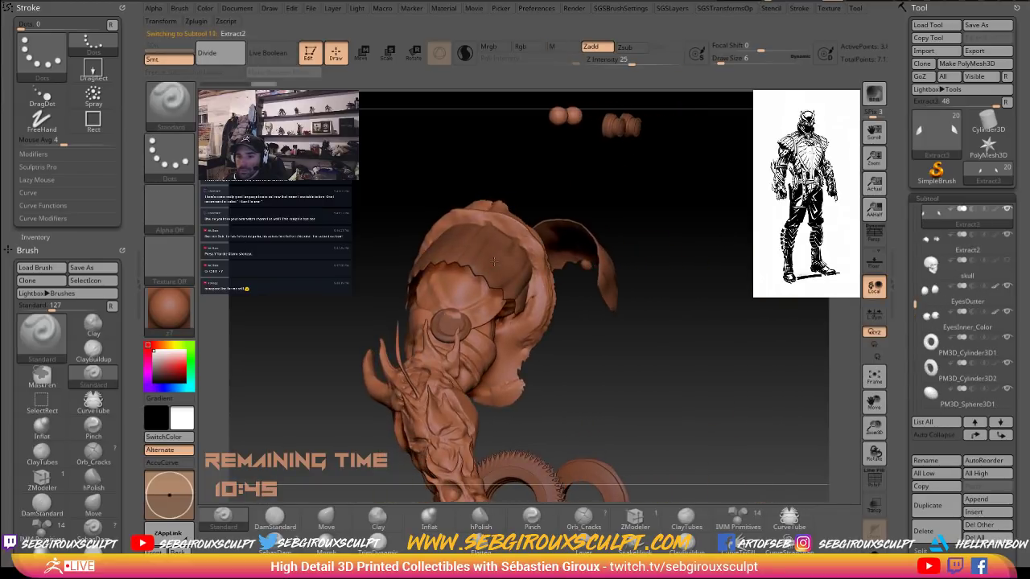
alt+click(534, 272)
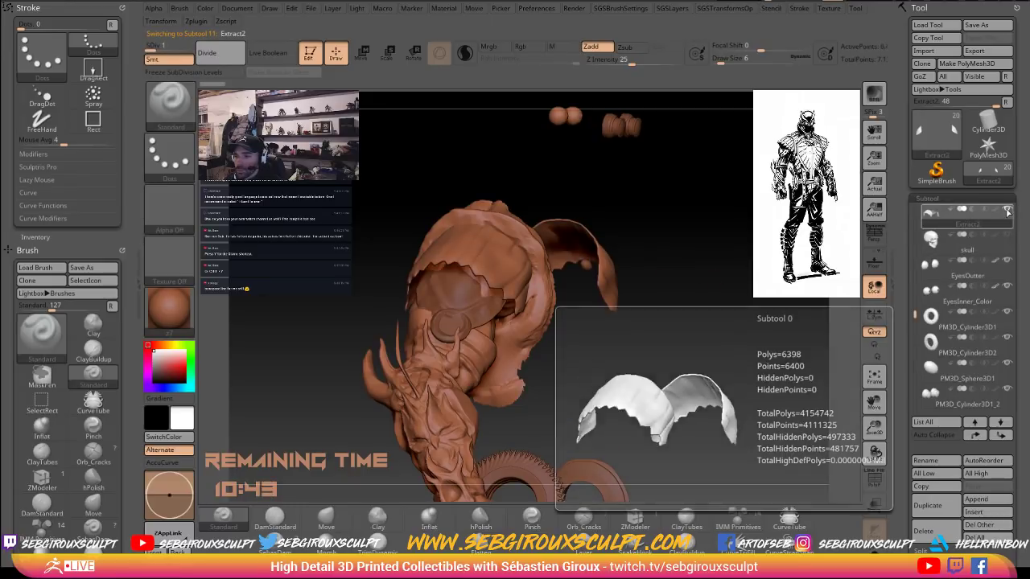
alt+click(460, 299)
drag(619, 356, 466, 314)
Raise the shoulder plate with the Move gizmo and seat it over the top of the upper arm.
click(370, 61)
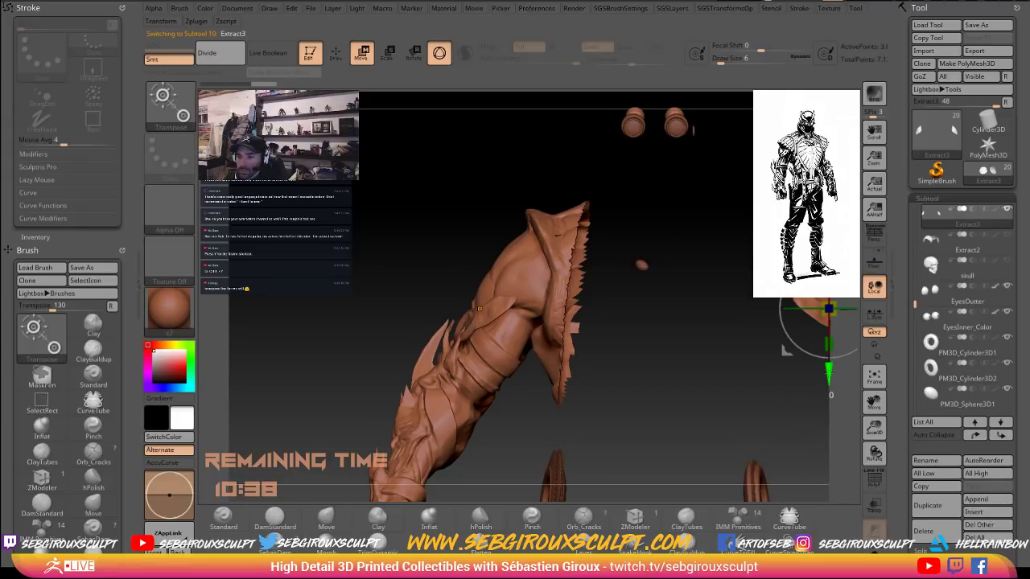
drag(830, 374, 832, 356)
drag(786, 331, 785, 321)
alt+drag(828, 366, 700, 370)
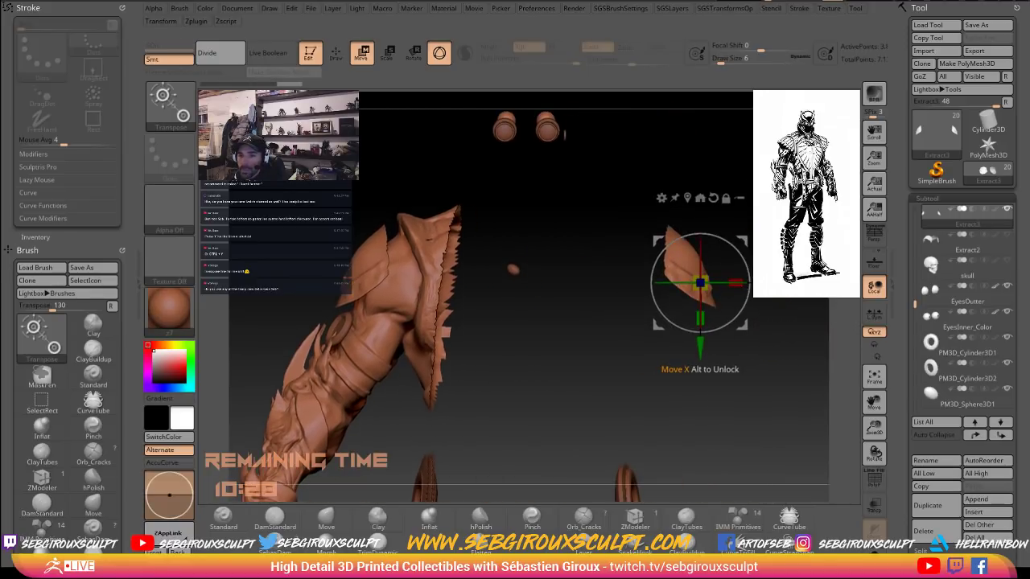
drag(764, 282, 438, 282)
click(722, 203)
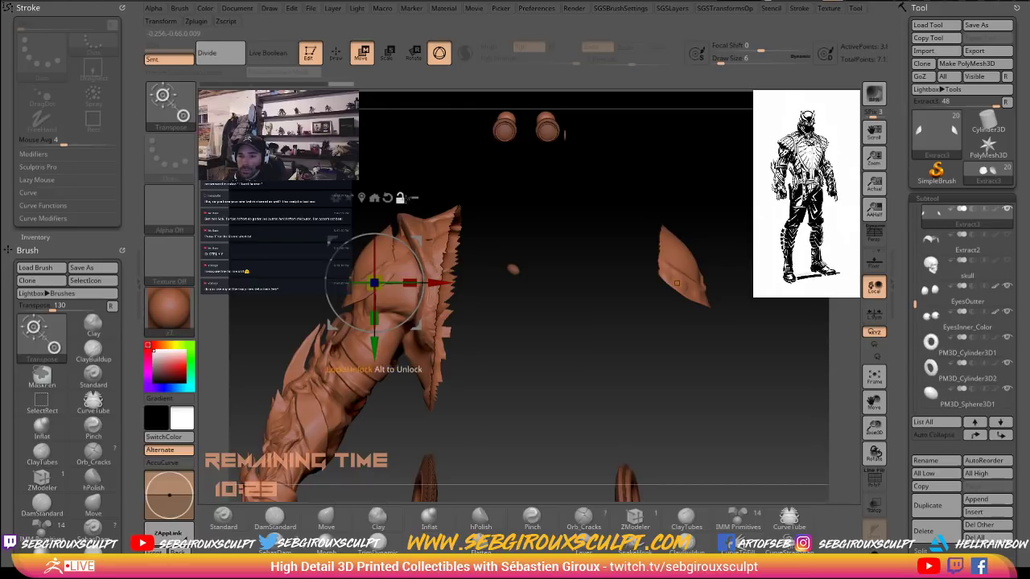
click(400, 199)
drag(418, 241, 425, 237)
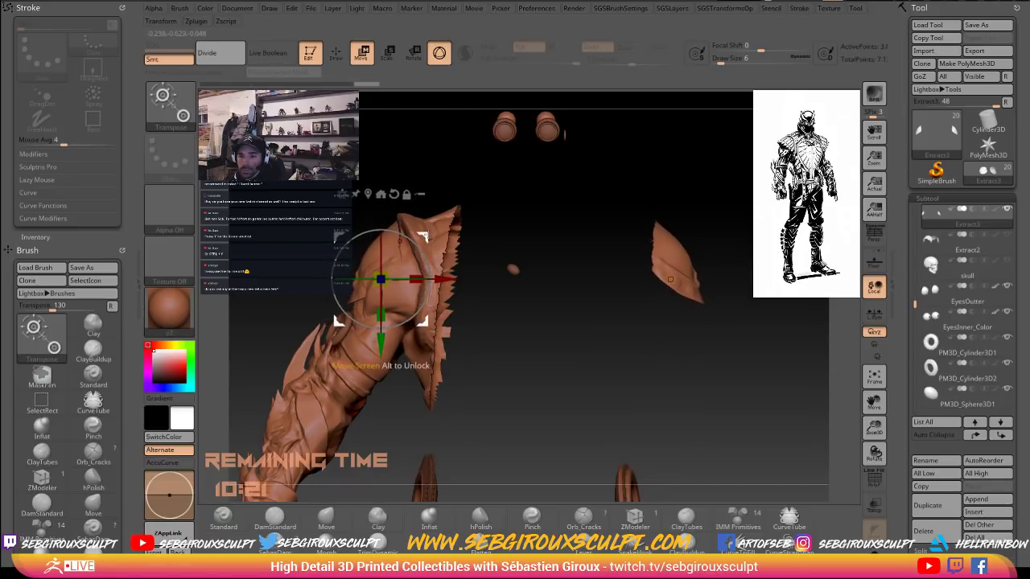
drag(483, 274, 599, 288)
Fit the shoulder plate to the deltoid with the Move brush, using draw sizes 68 and 35.
key(q)
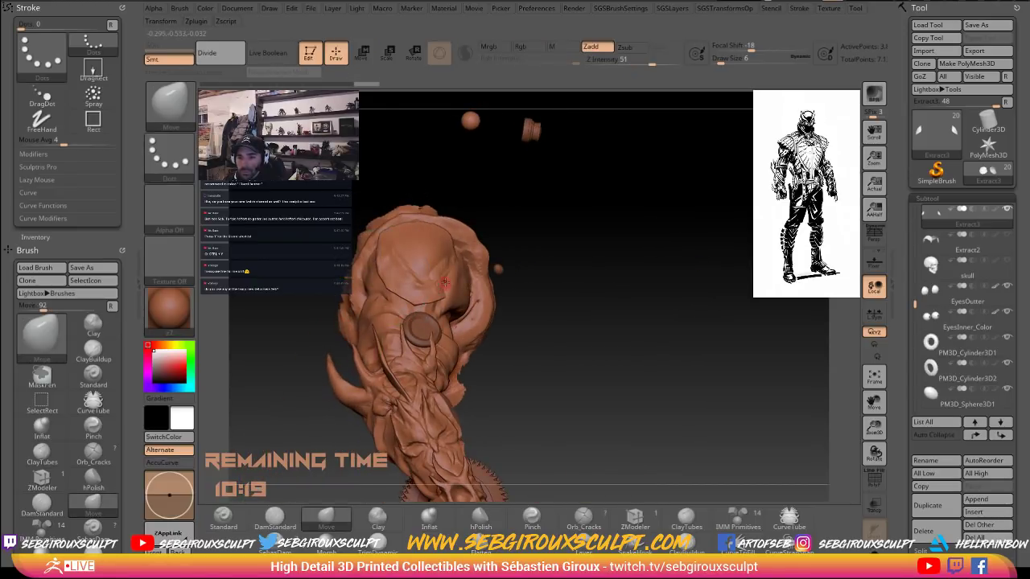
key(space)
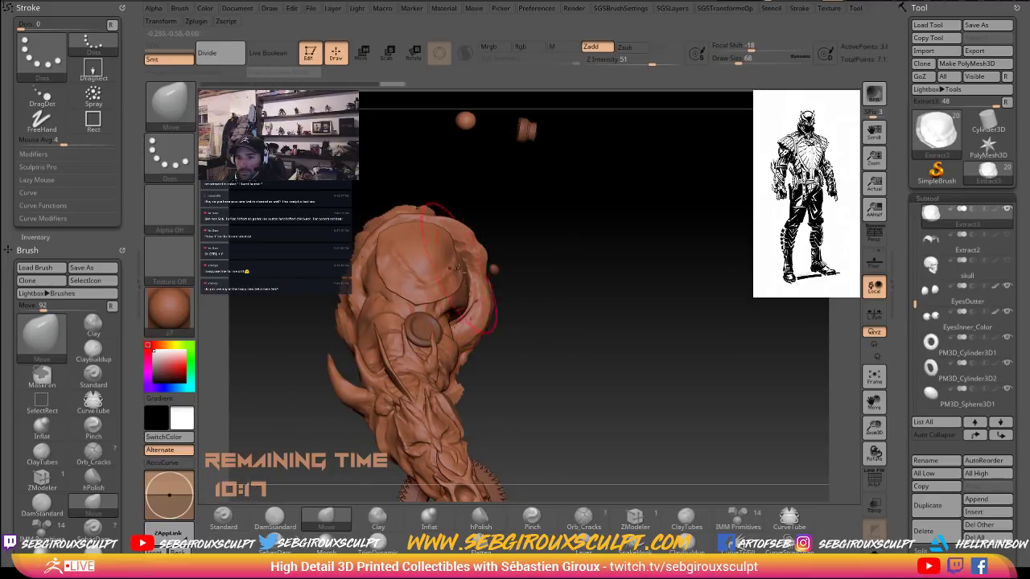
mouse_move(521, 282)
mouse_down()
mouse_move(473, 280)
mouse_move(470, 265)
mouse_move(528, 278)
mouse_up()
key(space)
key(space)
drag(457, 238, 450, 237)
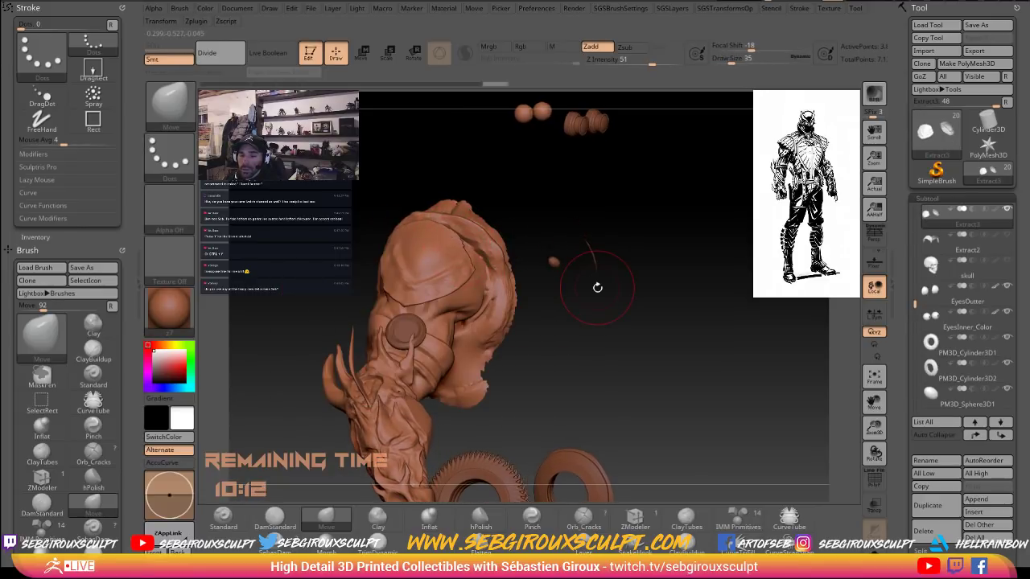
Shape the shoulder plate's front, back and lower edges around the arm with the Move brush at draw size 35.
drag(597, 287, 493, 286)
mouse_move(433, 256)
mouse_down()
mouse_move(421, 253)
mouse_move(427, 286)
mouse_up()
drag(546, 312, 375, 262)
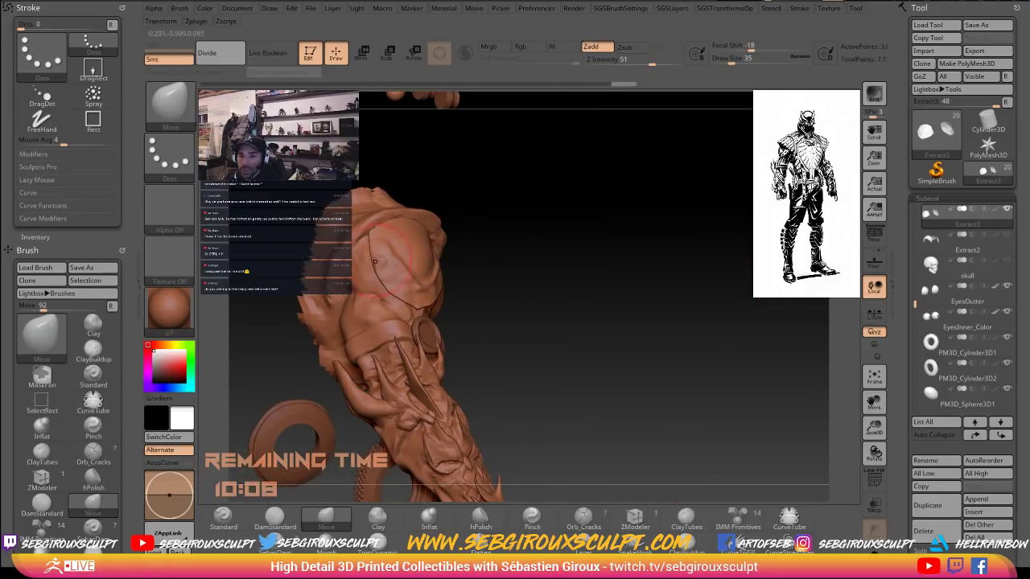
mouse_move(498, 256)
mouse_down()
mouse_move(375, 241)
mouse_move(383, 276)
mouse_up()
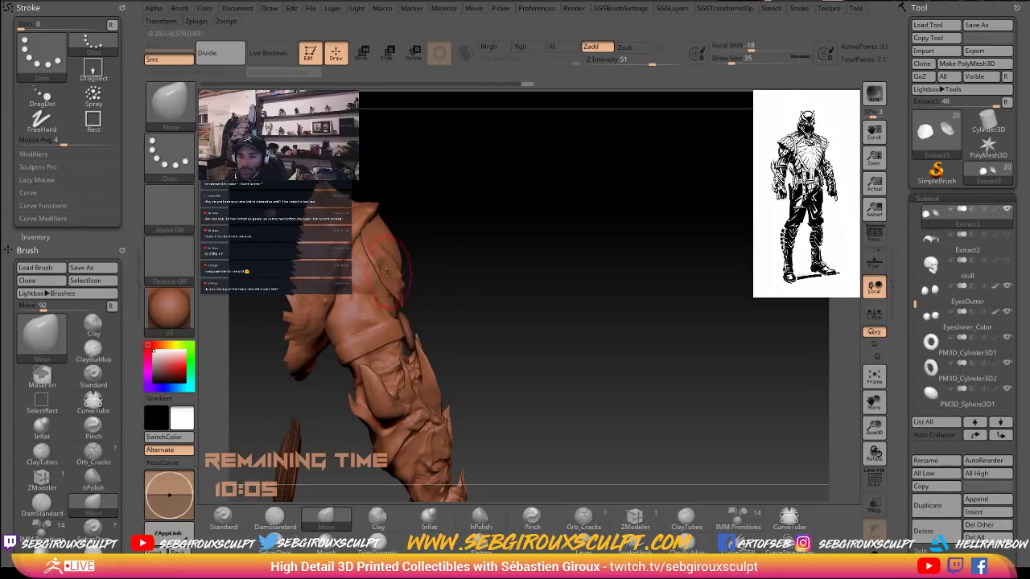
drag(497, 269, 391, 283)
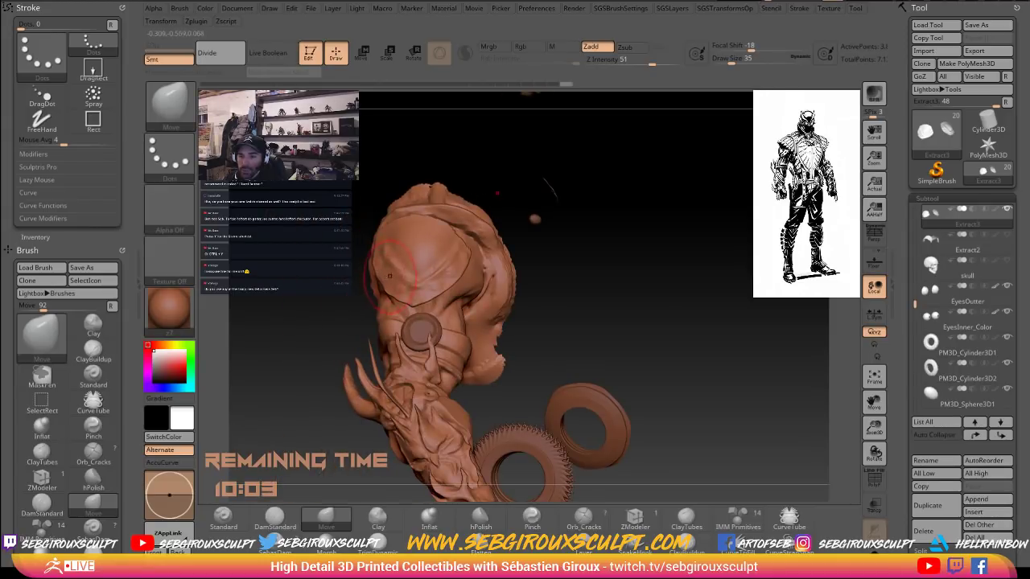
mouse_move(626, 289)
mouse_down()
mouse_move(594, 286)
mouse_move(637, 294)
mouse_move(435, 282)
mouse_up()
drag(354, 213, 328, 236)
Set the Move brush's draw size to 23 and adjust the shoulder plate's upper edge along the jagged collar.
key(space)
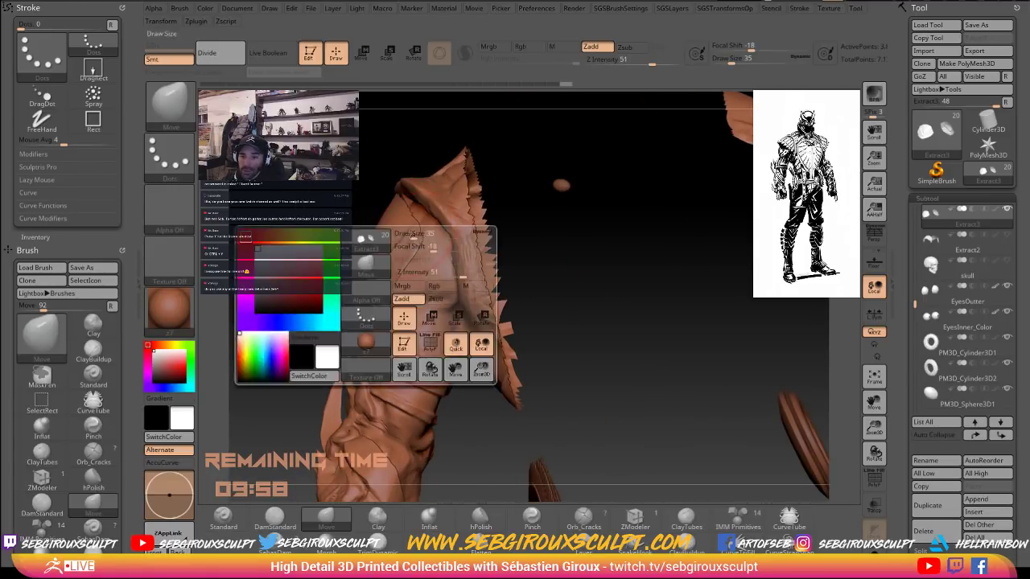
click(422, 239)
mouse_move(426, 233)
mouse_down()
mouse_move(420, 208)
mouse_move(433, 222)
mouse_move(397, 197)
mouse_up()
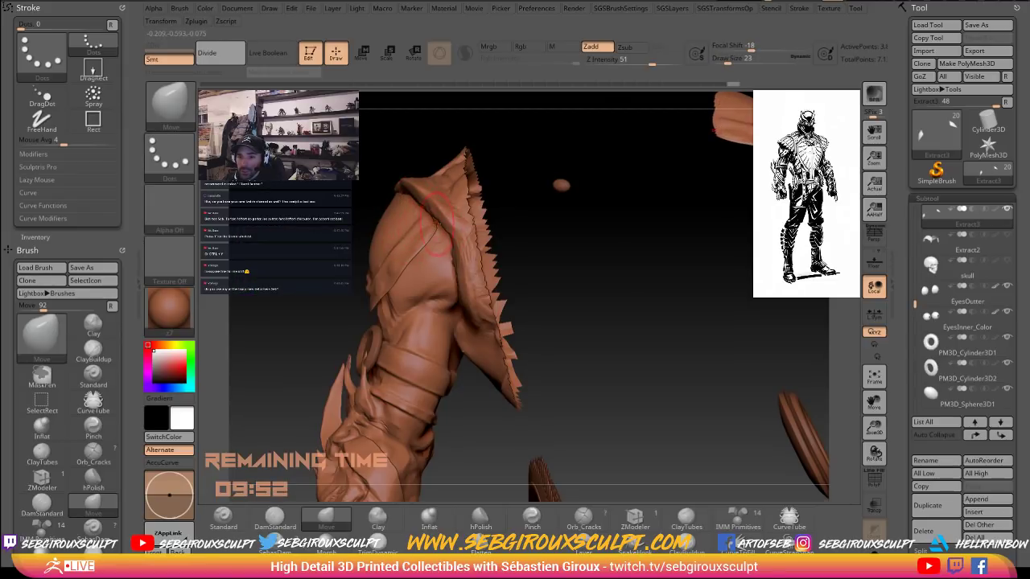
drag(437, 223, 432, 218)
mouse_move(542, 235)
mouse_down()
mouse_move(615, 246)
mouse_move(519, 238)
mouse_up()
drag(422, 251, 418, 232)
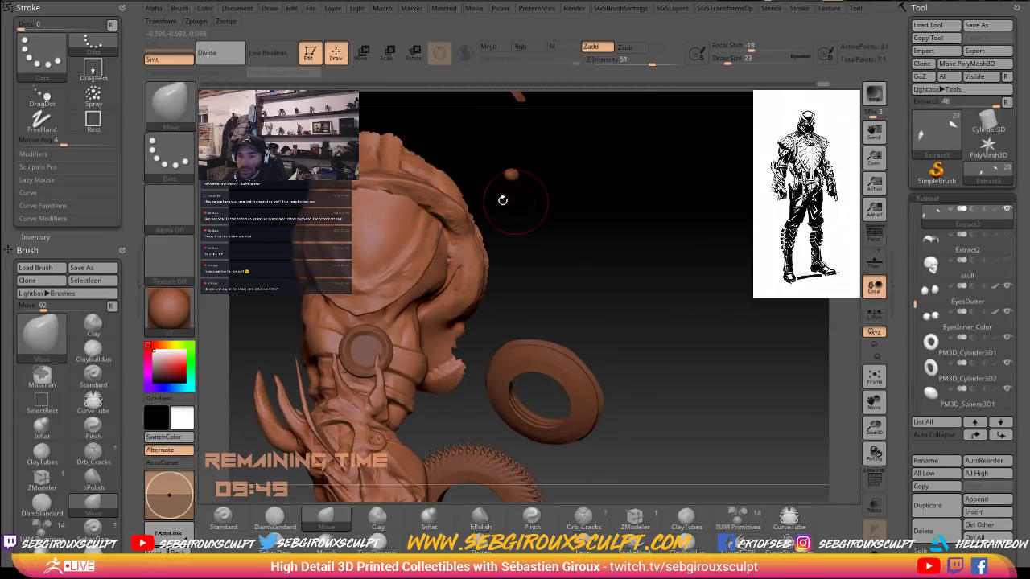
Refine the shoulder plate's rear and outer edges so they wrap smoothly around the shoulder.
drag(564, 211, 555, 138)
mouse_move(366, 199)
mouse_down()
mouse_move(499, 169)
mouse_move(472, 147)
mouse_move(459, 159)
mouse_move(462, 133)
mouse_up()
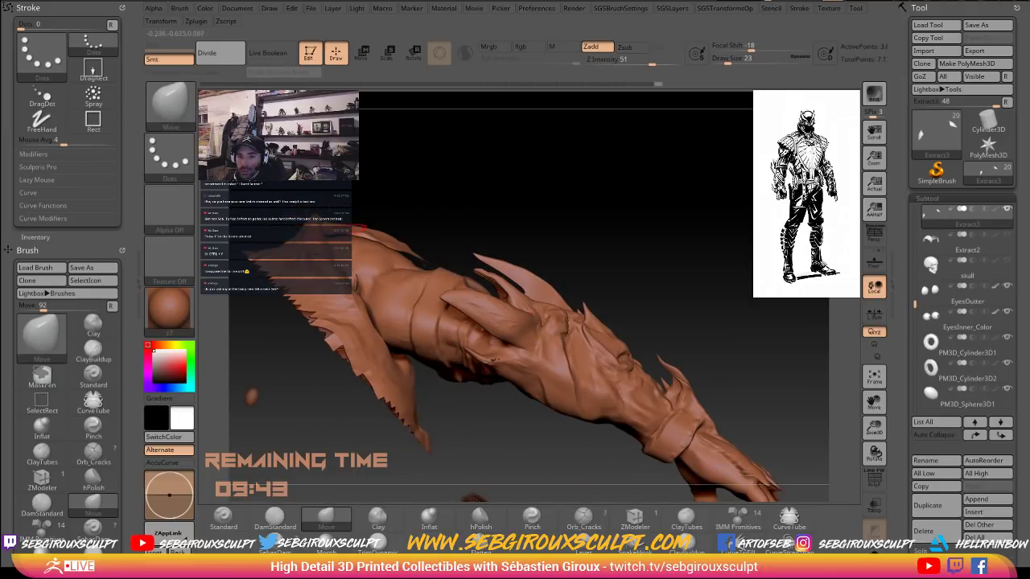
drag(345, 234, 359, 231)
mouse_move(456, 220)
mouse_down()
mouse_move(397, 208)
mouse_move(444, 203)
mouse_up()
mouse_move(634, 250)
alt+mouse_down()
mouse_move(587, 291)
mouse_move(685, 319)
mouse_move(674, 308)
mouse_move(695, 308)
alt+mouse_up()
mouse_move(695, 308)
right_down()
mouse_move(816, 402)
mouse_move(832, 387)
right_up()
drag(832, 387, 829, 383)
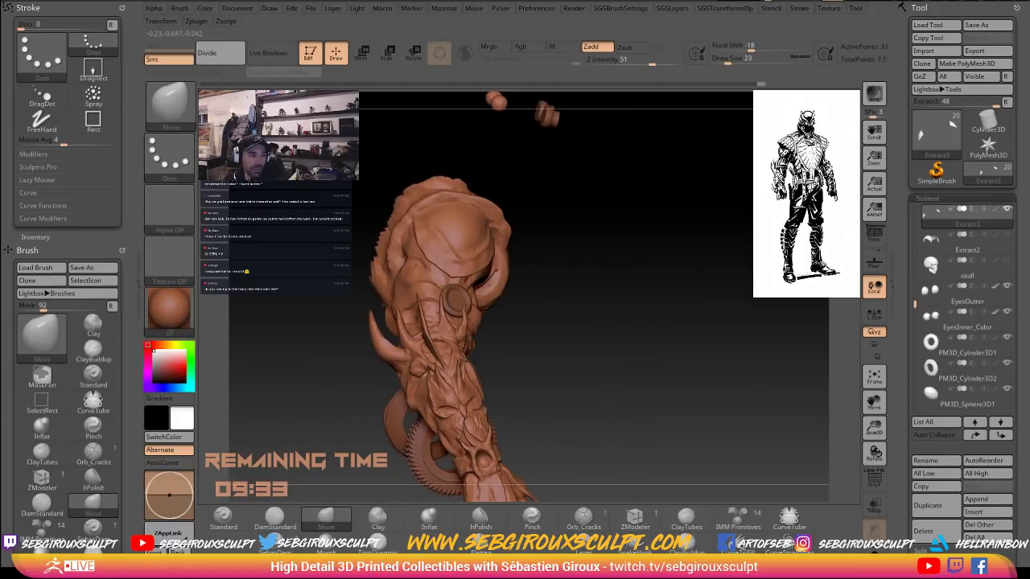
mouse_move(527, 281)
mouse_down()
mouse_move(585, 316)
mouse_move(549, 299)
mouse_move(582, 322)
mouse_move(594, 362)
mouse_up()
mouse_move(612, 304)
mouse_down()
mouse_move(652, 303)
mouse_move(581, 302)
mouse_up()
Clear the mask on the shoulder plate and subdivide the plate to level 3.
key(d)
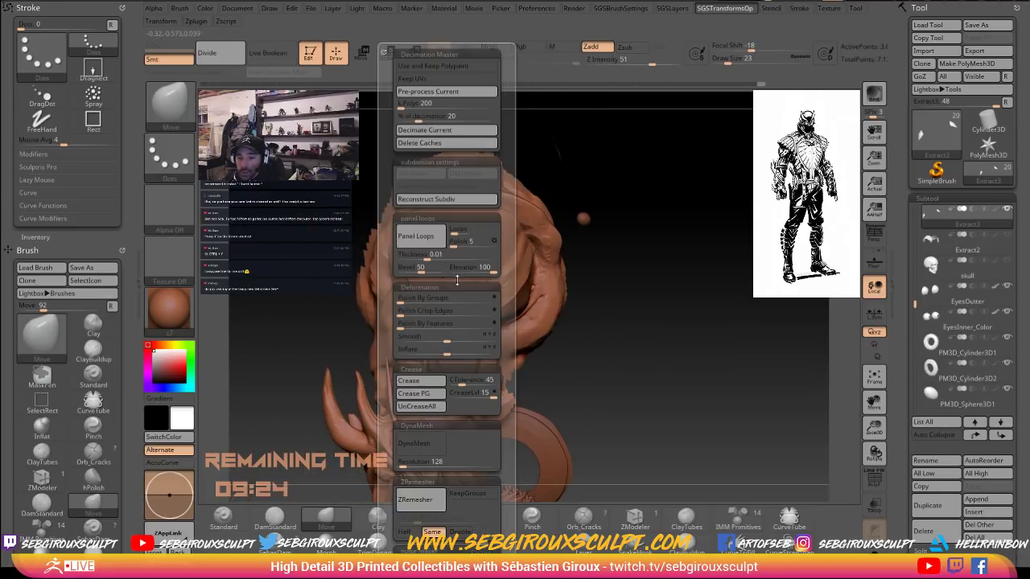
key(ctrl+d)
key(ctrl+z)
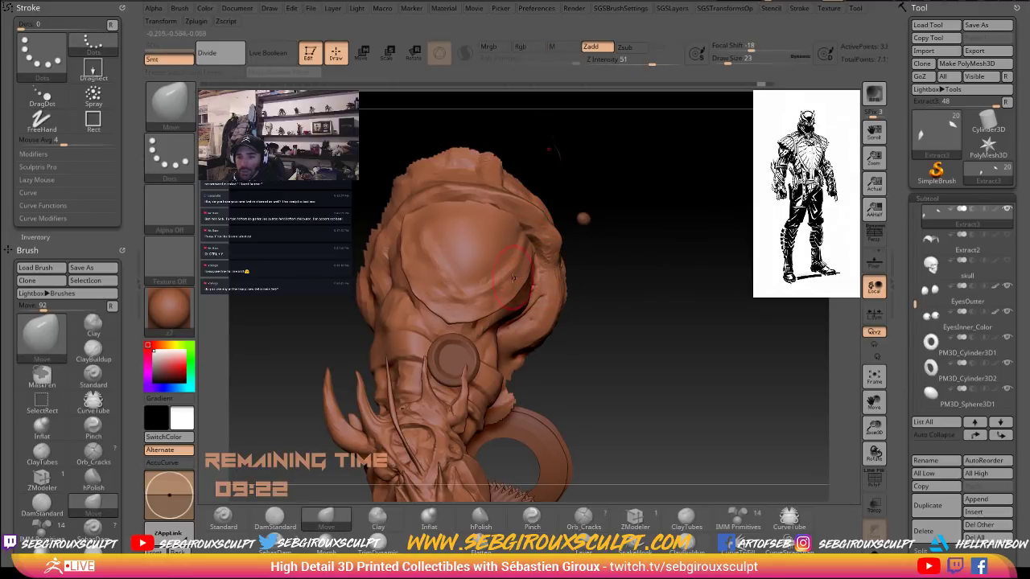
ctrl+click(650, 280)
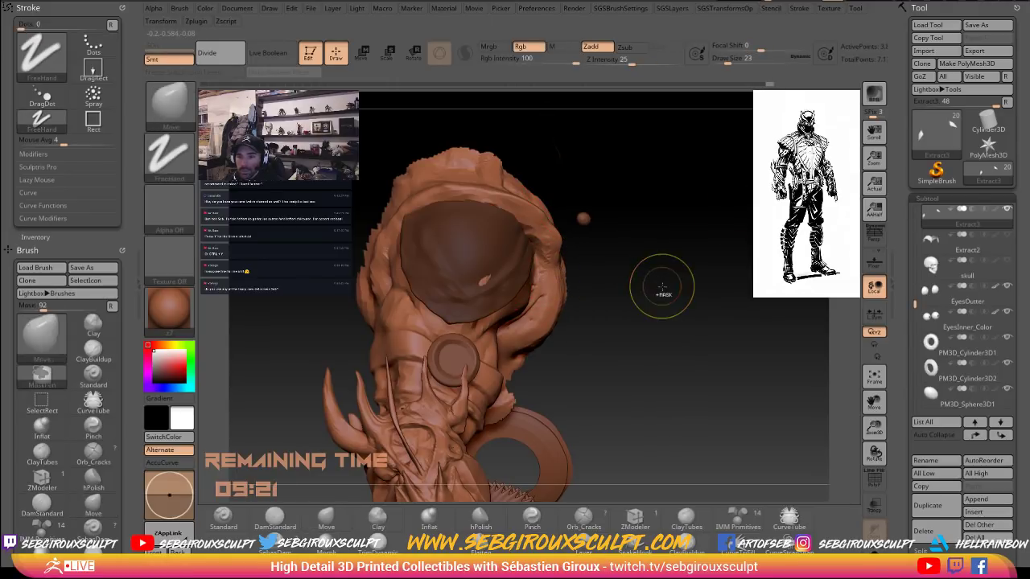
ctrl+drag(662, 289, 682, 299)
key(ctrl+d)
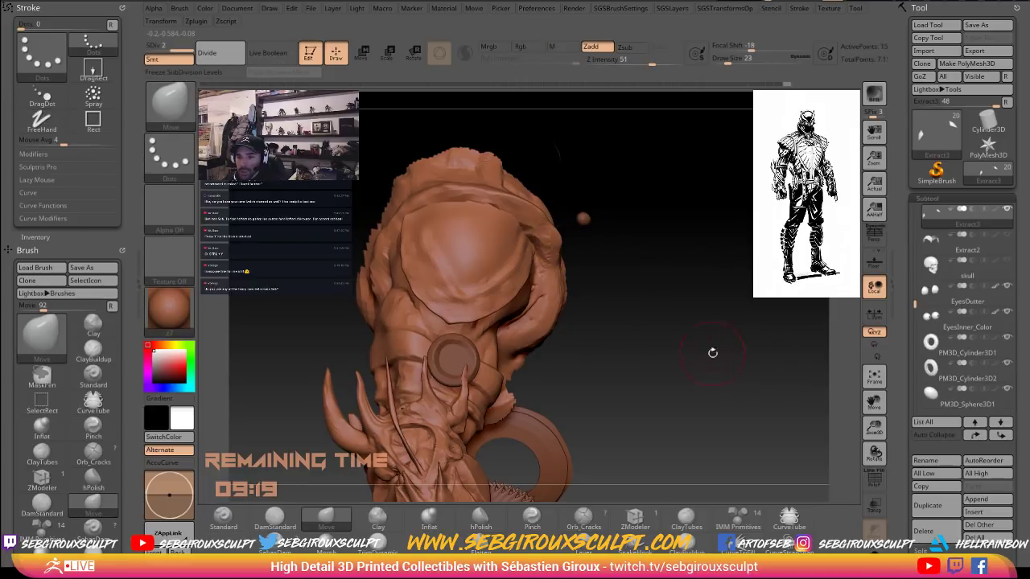
Inspect the shoulder plate's wireframe, delete its lower subdivision levels and hide the wireframe again.
click(874, 480)
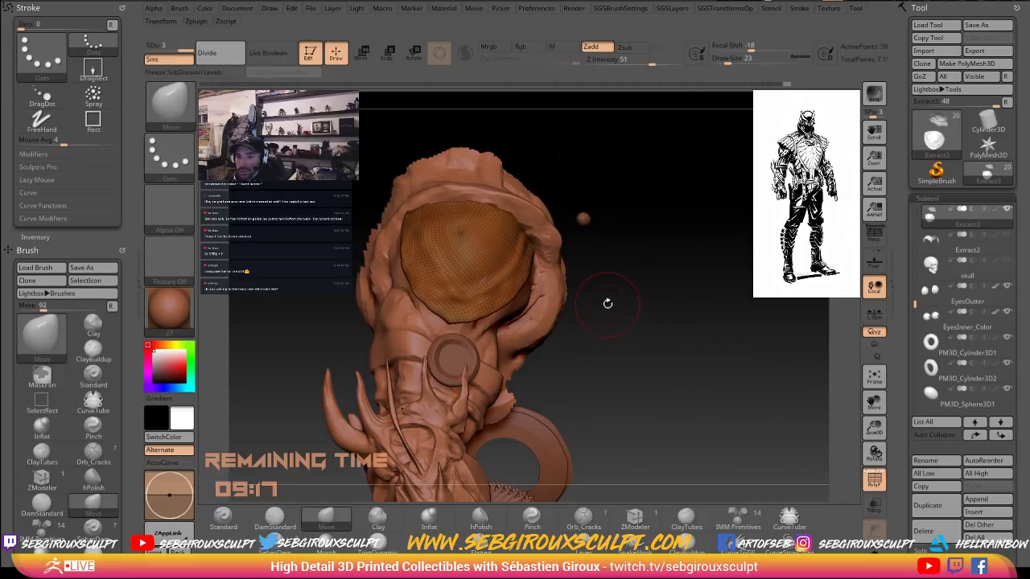
key(space)
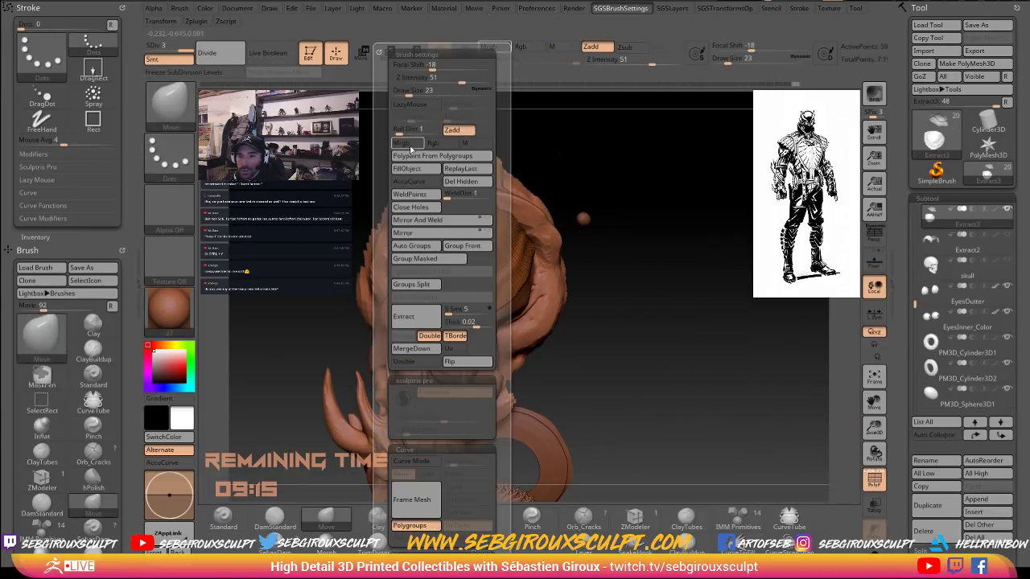
key(2)
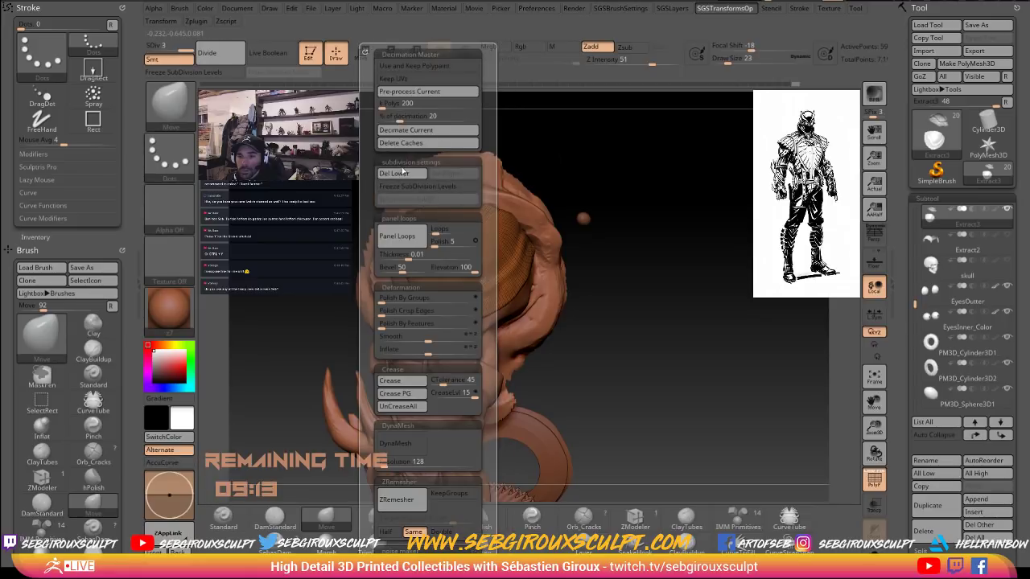
click(399, 178)
alt+drag(685, 278, 685, 313)
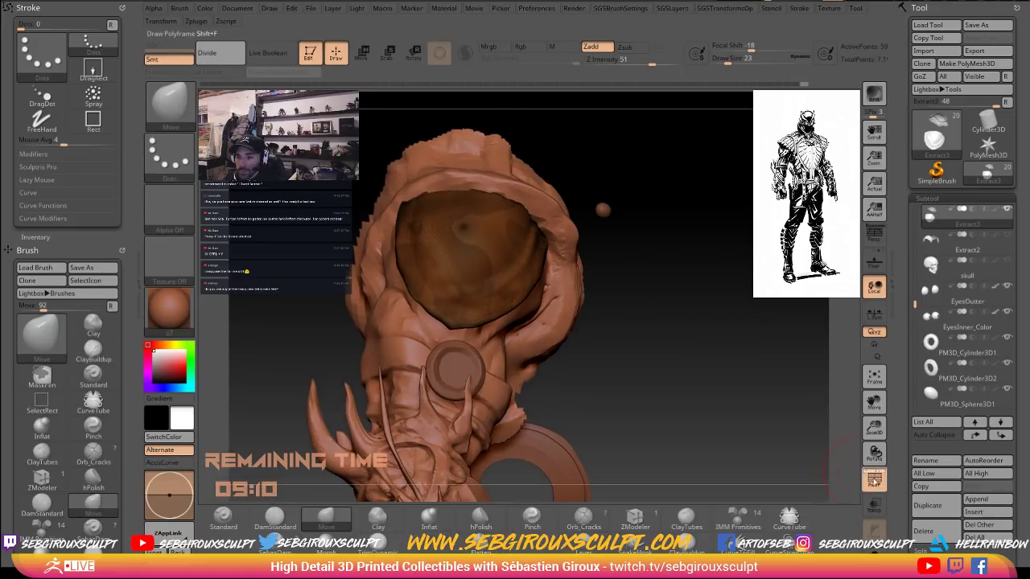
key(shift+f)
Carve a curved V-shaped groove across the shoulder plate with the DamStandard brush at draw size 14, separating the dome from a lower border band.
key(b)
key(c)
key(t)
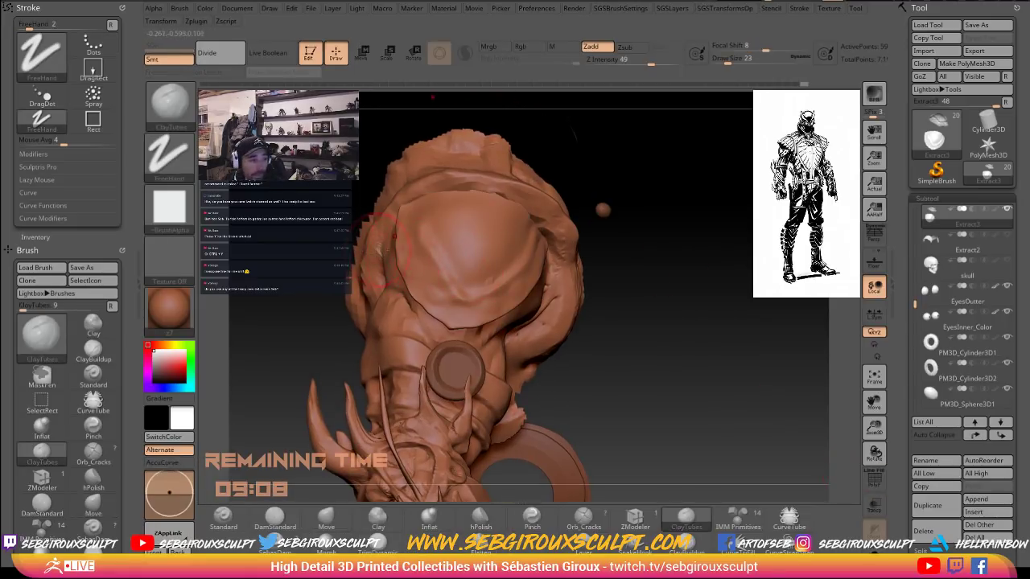
right_drag(359, 297, 368, 297)
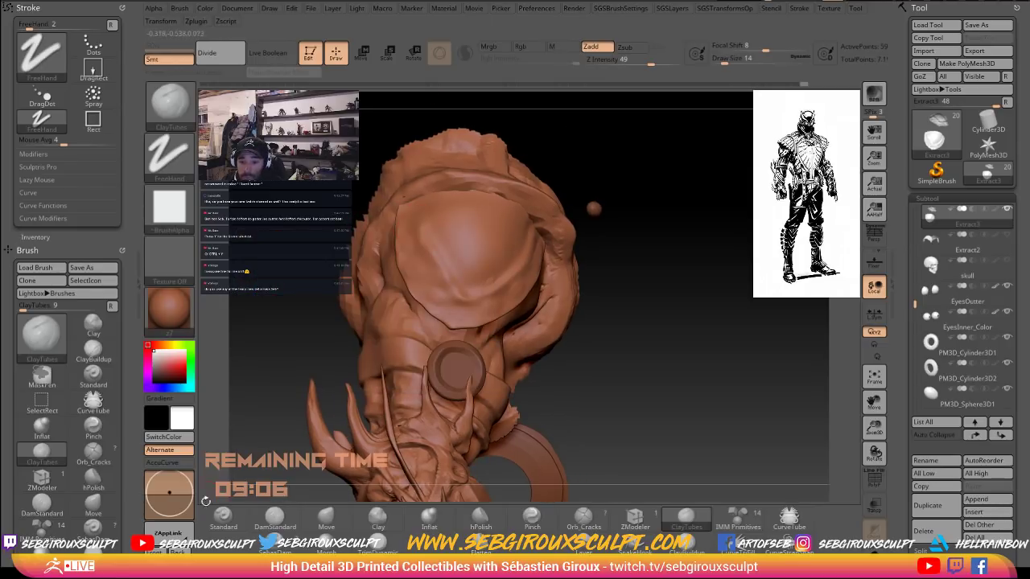
click(274, 519)
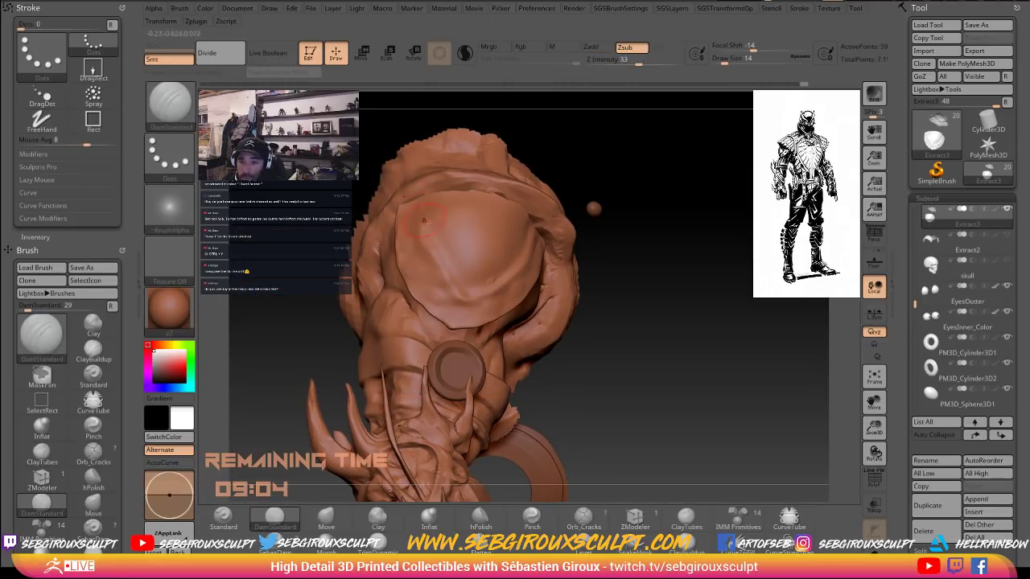
drag(420, 236, 434, 266)
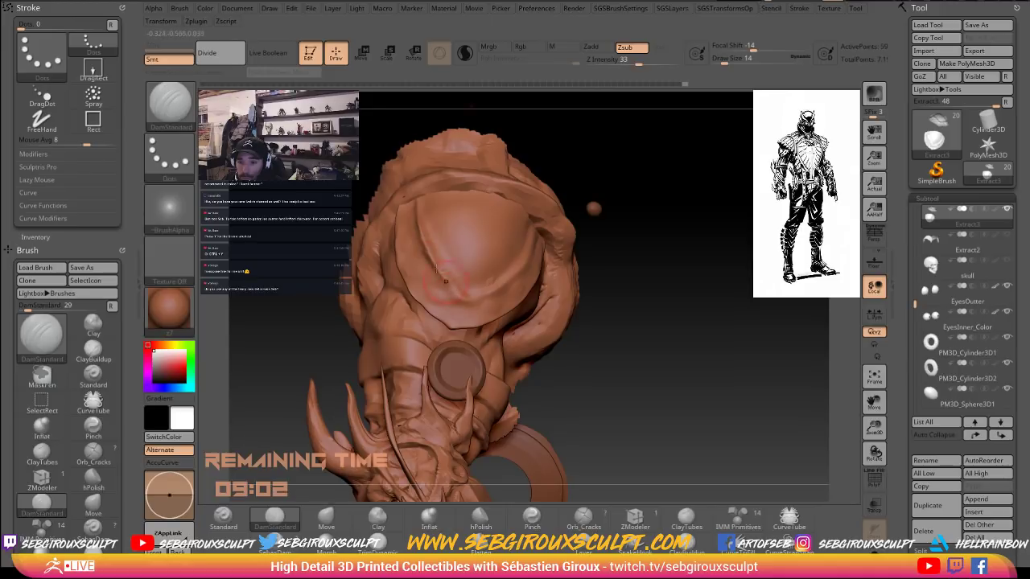
drag(638, 304, 576, 299)
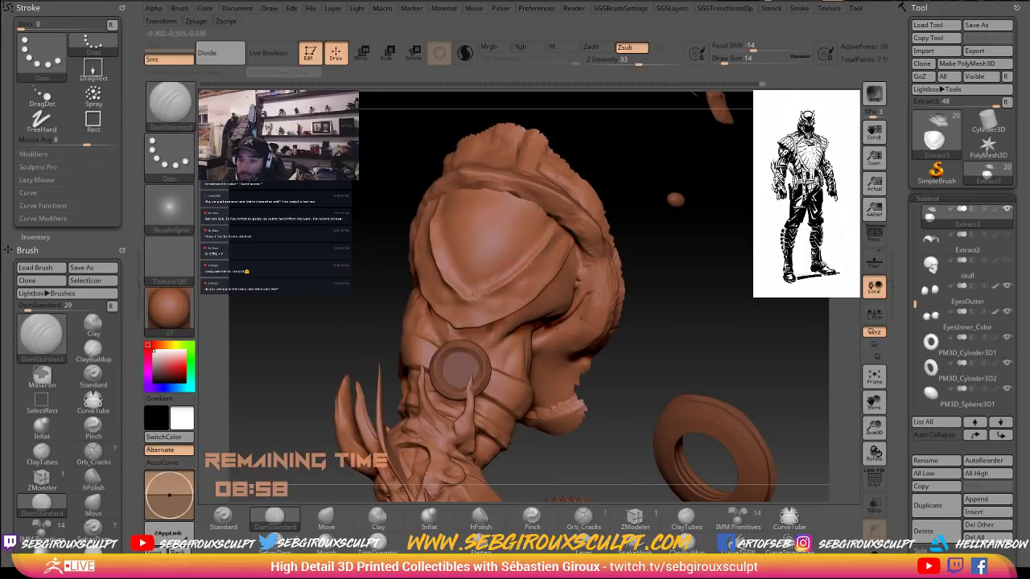
Set the DamStandard draw size to 7 and sharpen both sides of the V-shaped groove down to its point.
drag(356, 212, 277, 209)
key(space)
drag(428, 218, 423, 217)
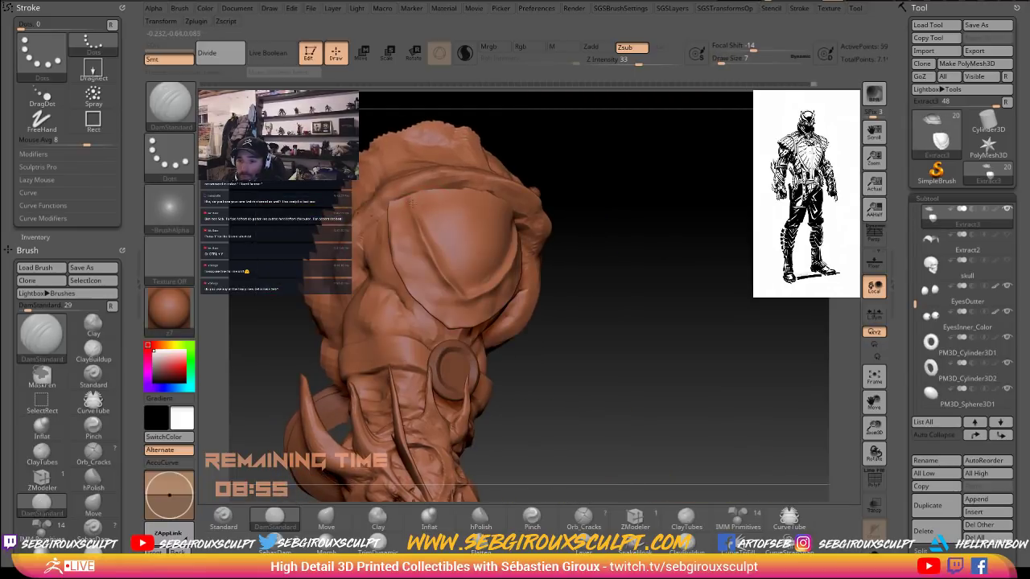
drag(453, 279, 439, 261)
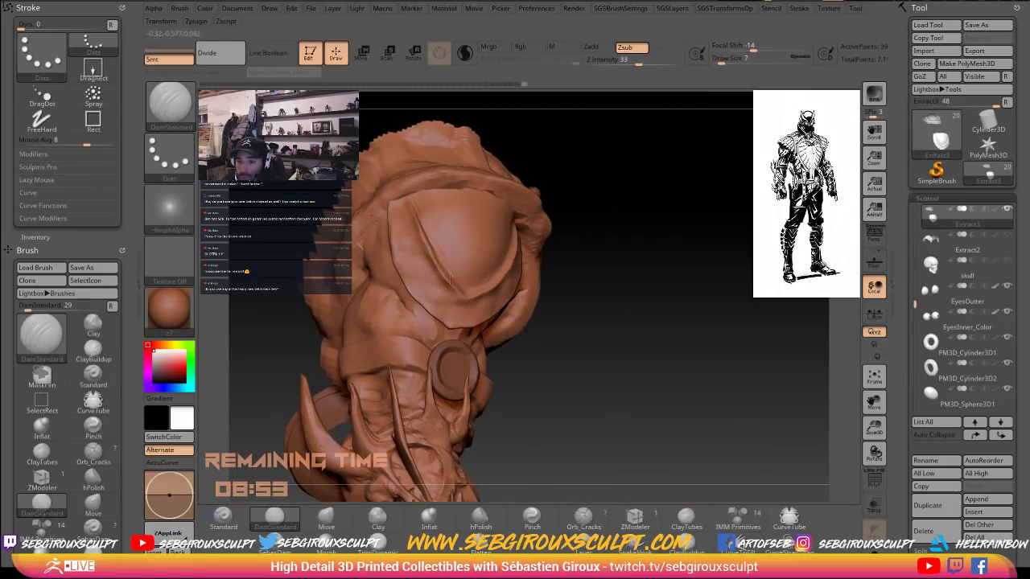
mouse_move(507, 288)
right_down()
mouse_move(572, 262)
mouse_move(598, 221)
right_up()
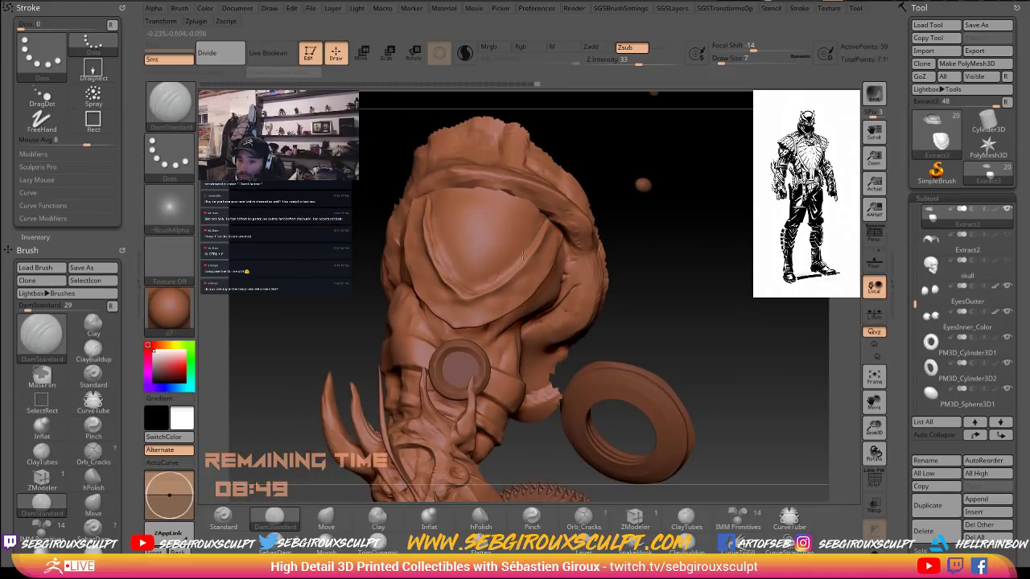
drag(495, 284, 472, 293)
mouse_move(673, 278)
alt+mouse_down()
mouse_move(687, 270)
mouse_move(655, 265)
mouse_move(690, 272)
mouse_move(682, 298)
alt+mouse_up()
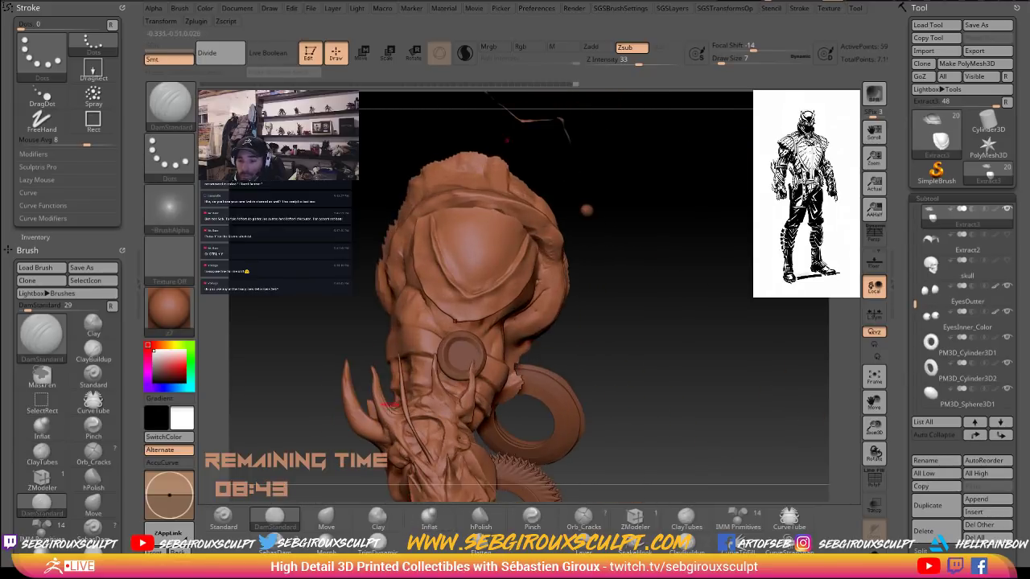
Carve finer definition along the shoulder plate's border band, from its front edge around the lower tip to the rear.
drag(279, 255, 323, 249)
drag(408, 225, 418, 239)
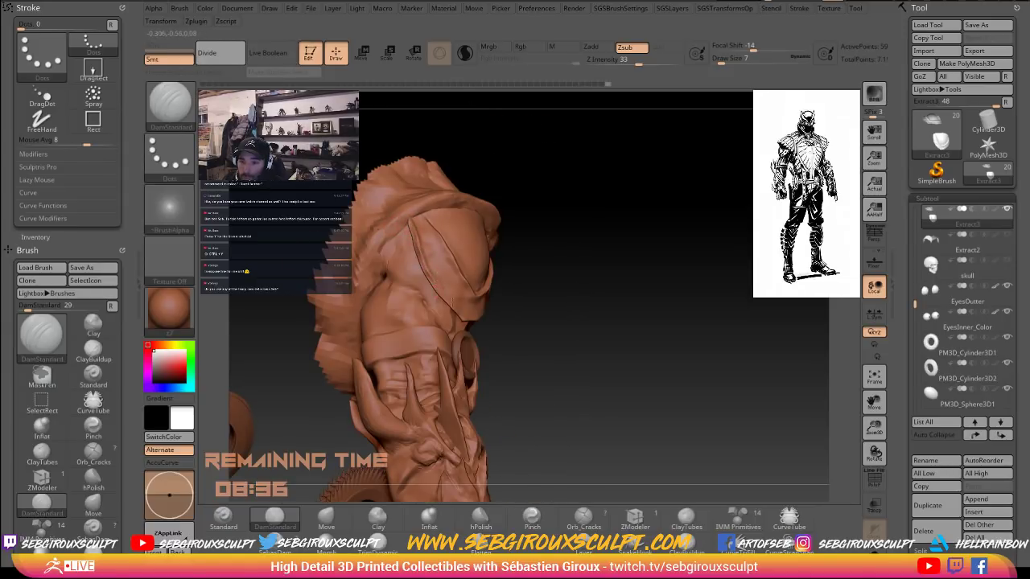
drag(452, 301, 464, 320)
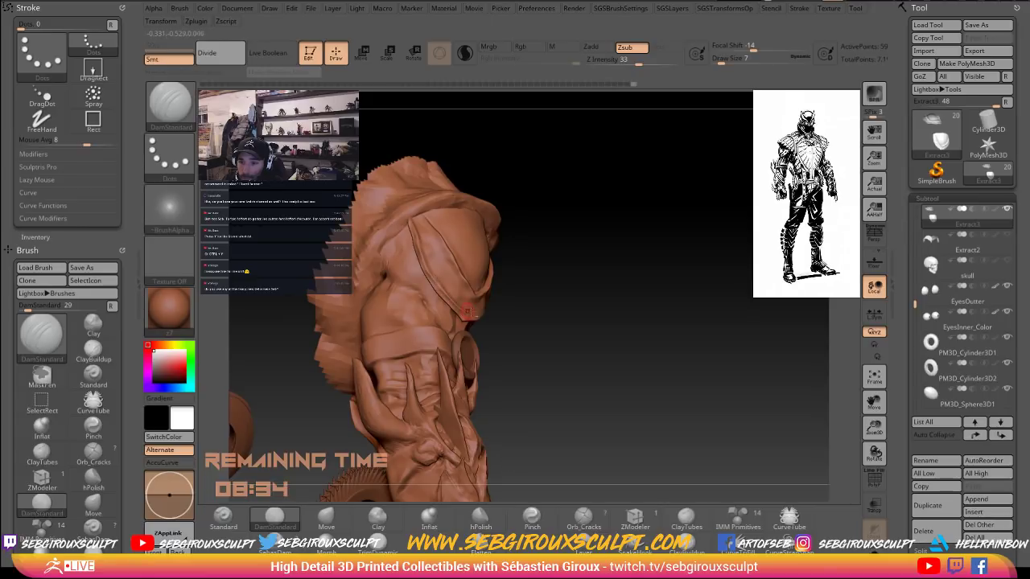
mouse_move(546, 327)
mouse_down()
mouse_move(648, 349)
mouse_move(682, 374)
mouse_up()
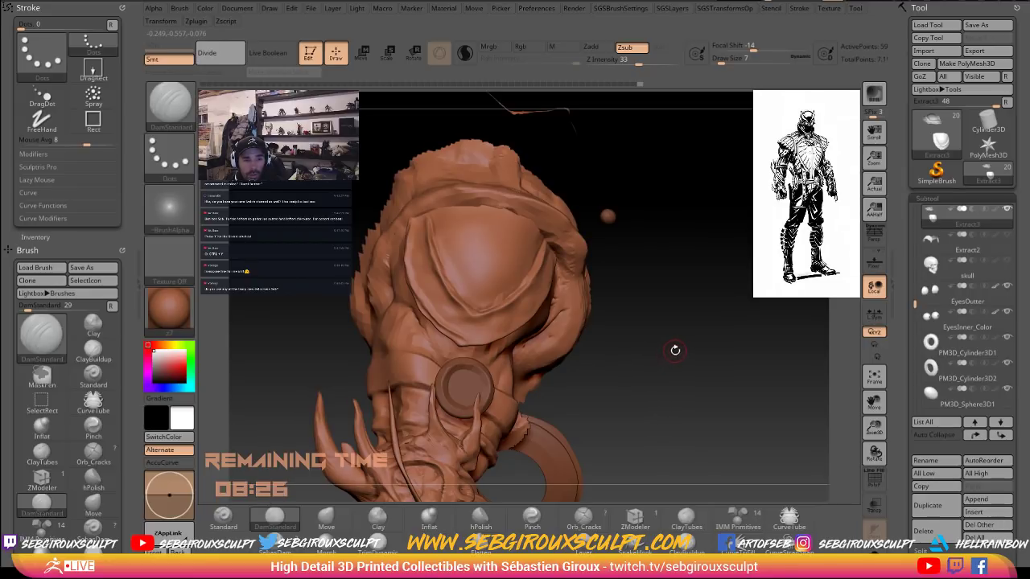
mouse_move(682, 348)
mouse_down()
mouse_move(680, 324)
mouse_move(584, 267)
mouse_up()
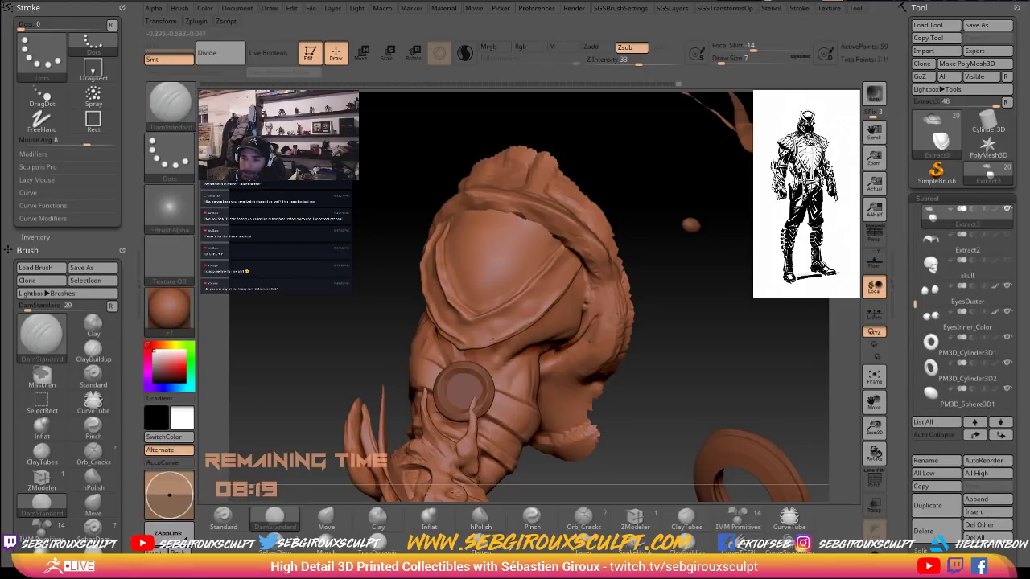
drag(717, 335, 774, 336)
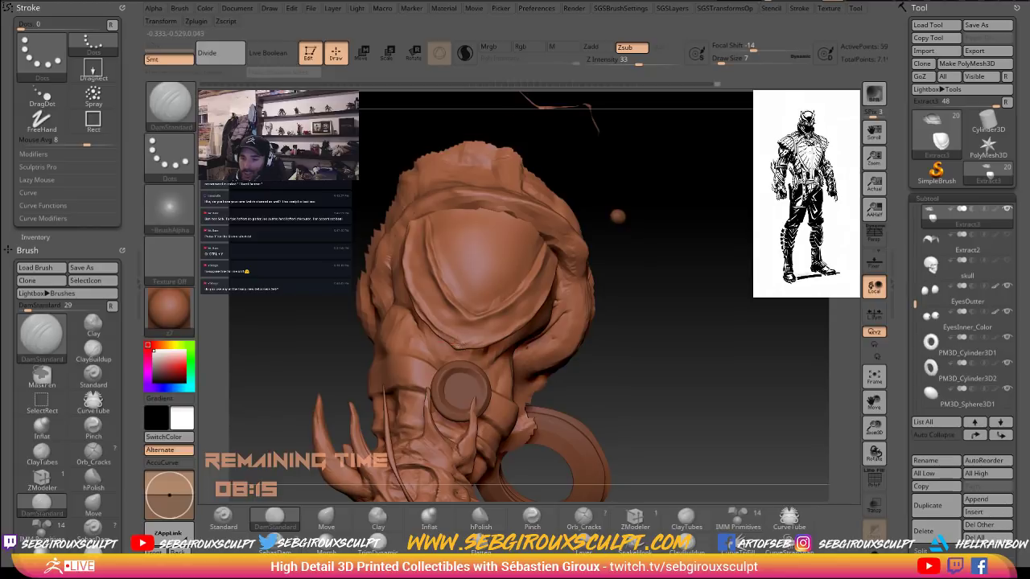
Adjust the shoulder plate's lower tip and adjoining front edge with the Move brush at draw size 7.
drag(635, 343, 657, 353)
key(b)
key(m)
key(v)
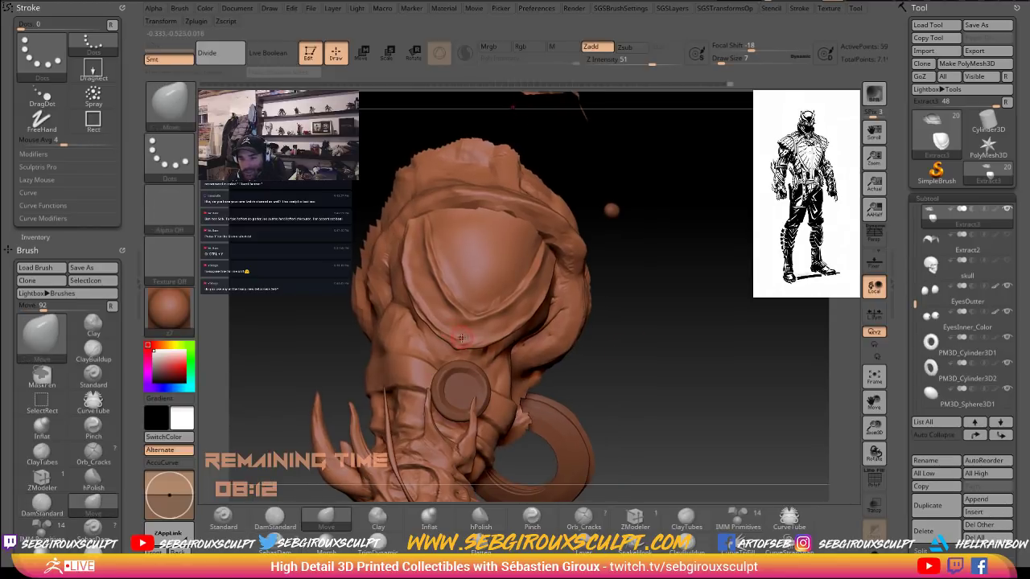
drag(457, 341, 435, 327)
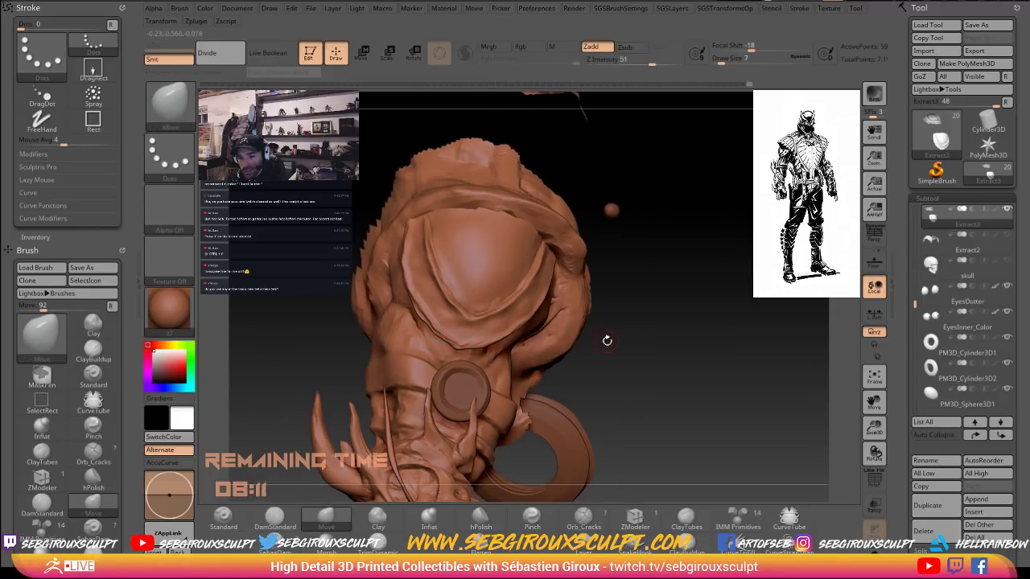
mouse_move(626, 341)
mouse_down()
mouse_move(662, 340)
mouse_move(639, 360)
mouse_move(602, 354)
mouse_move(663, 346)
mouse_move(643, 341)
mouse_move(605, 368)
mouse_move(661, 354)
mouse_up()
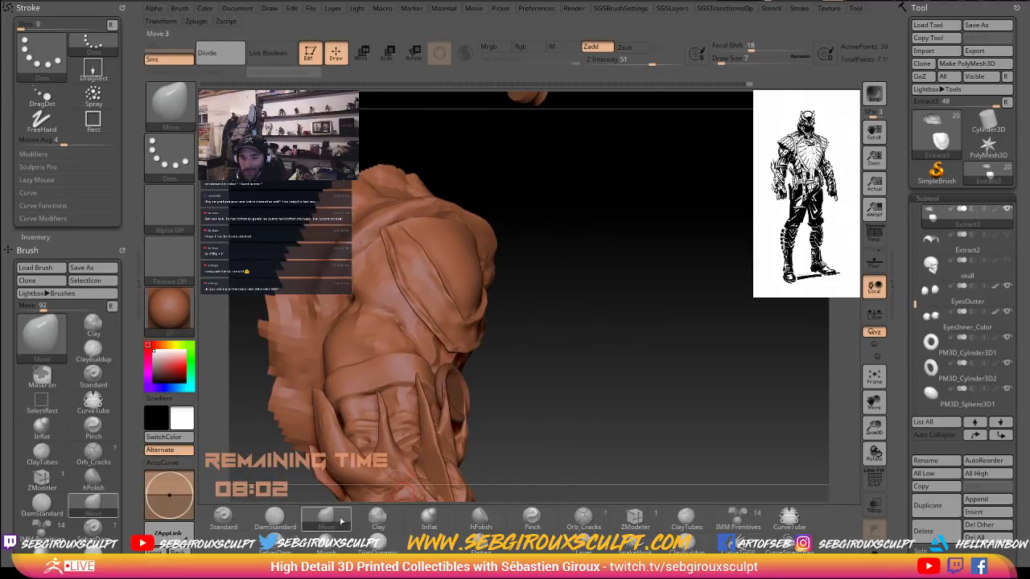
Flatten and crisp the shoulder plate's border band and lower edge with the hPolish brush, working from front to rear.
click(481, 522)
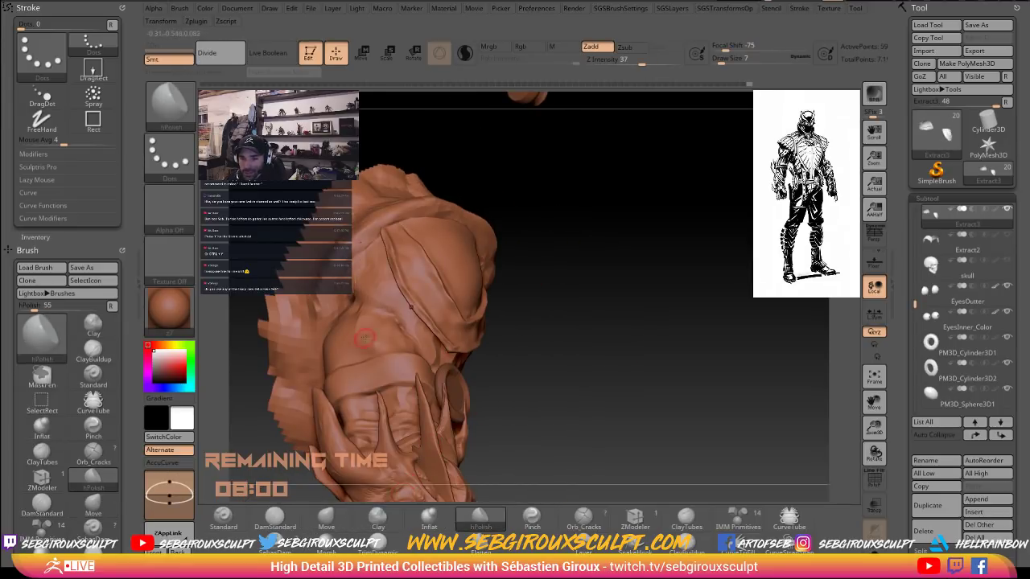
alt+drag(557, 364, 551, 388)
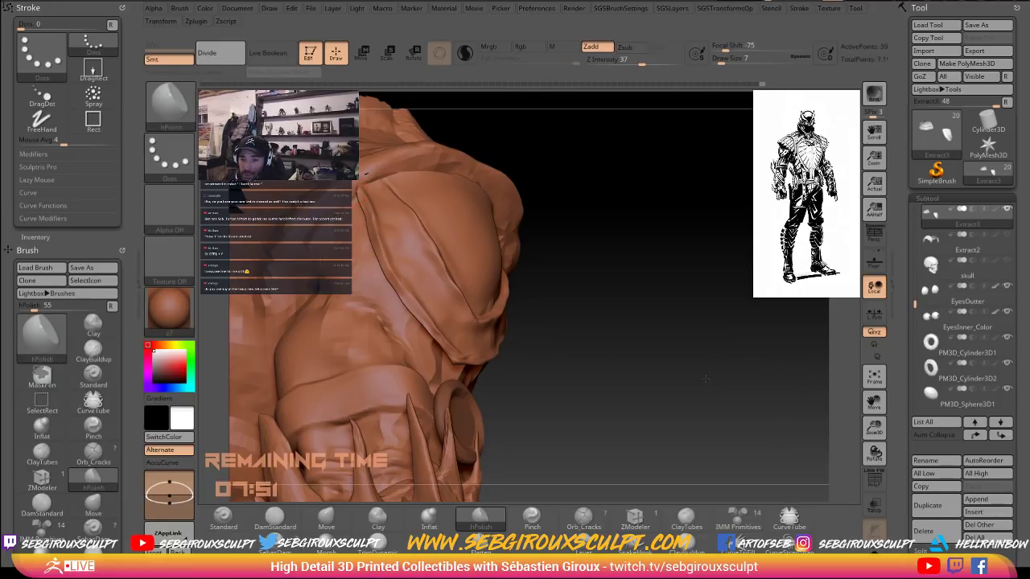
mouse_move(792, 382)
mouse_down()
mouse_move(708, 338)
mouse_move(681, 341)
mouse_up()
drag(326, 308, 394, 322)
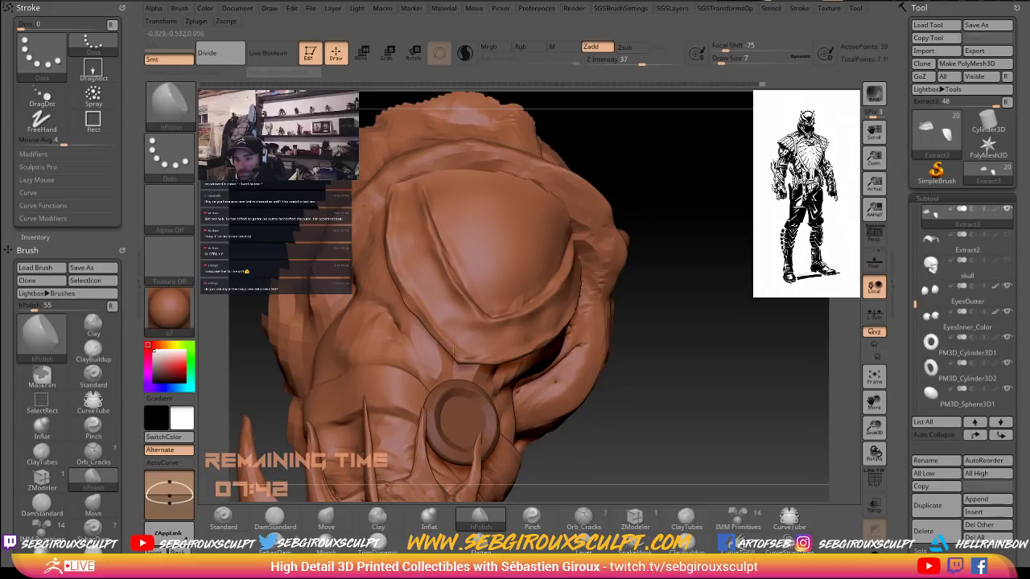
mouse_move(638, 377)
mouse_down()
mouse_move(758, 375)
mouse_move(792, 342)
mouse_move(555, 318)
mouse_up()
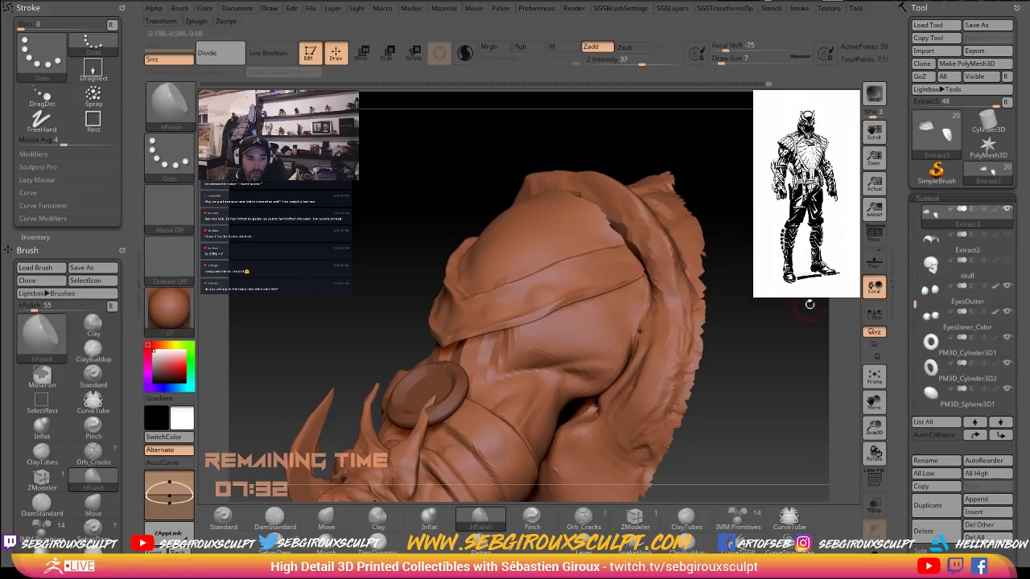
alt+drag(798, 309, 773, 328)
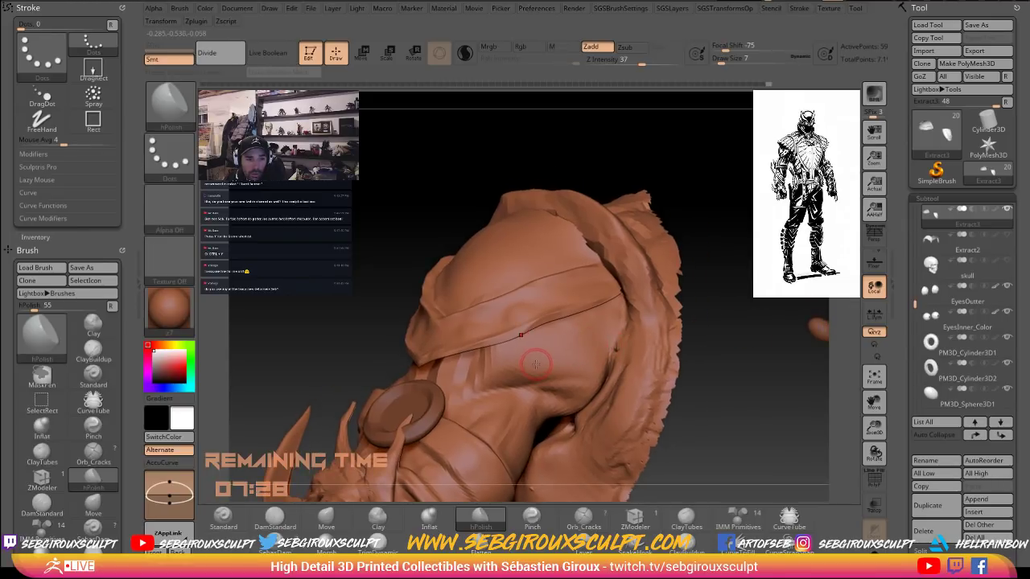
drag(563, 323, 522, 330)
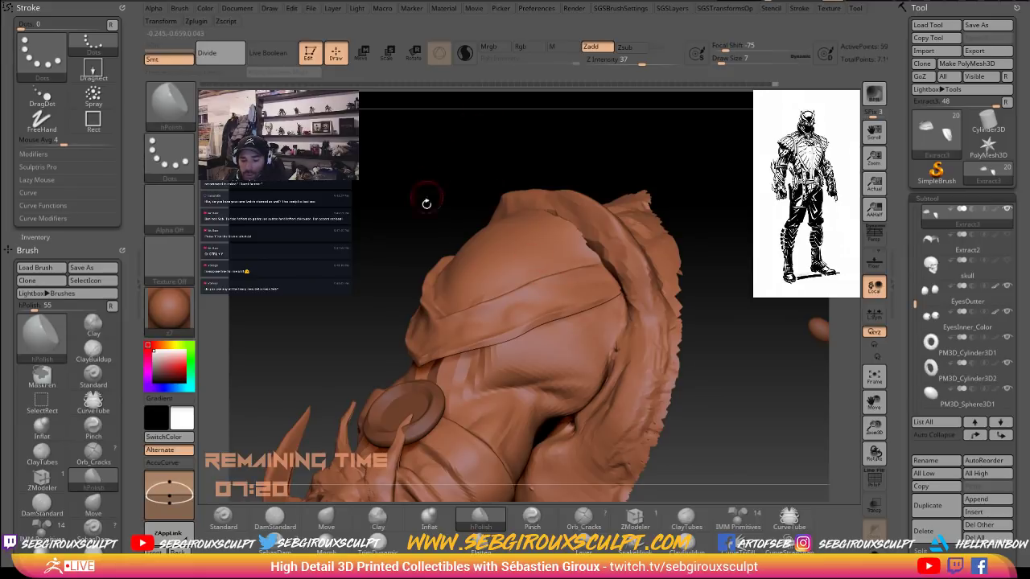
key(w)
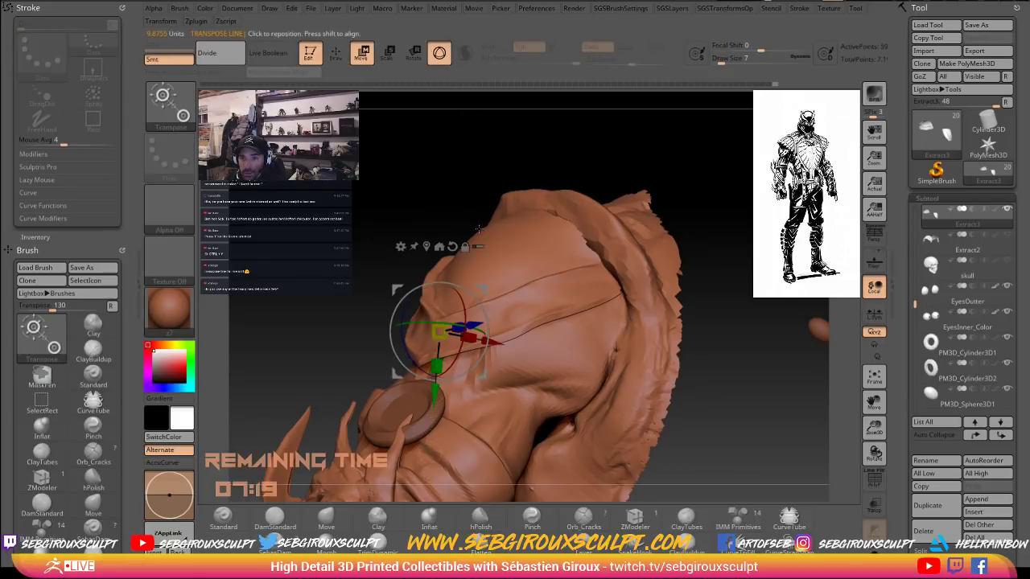
key(y)
key(y)
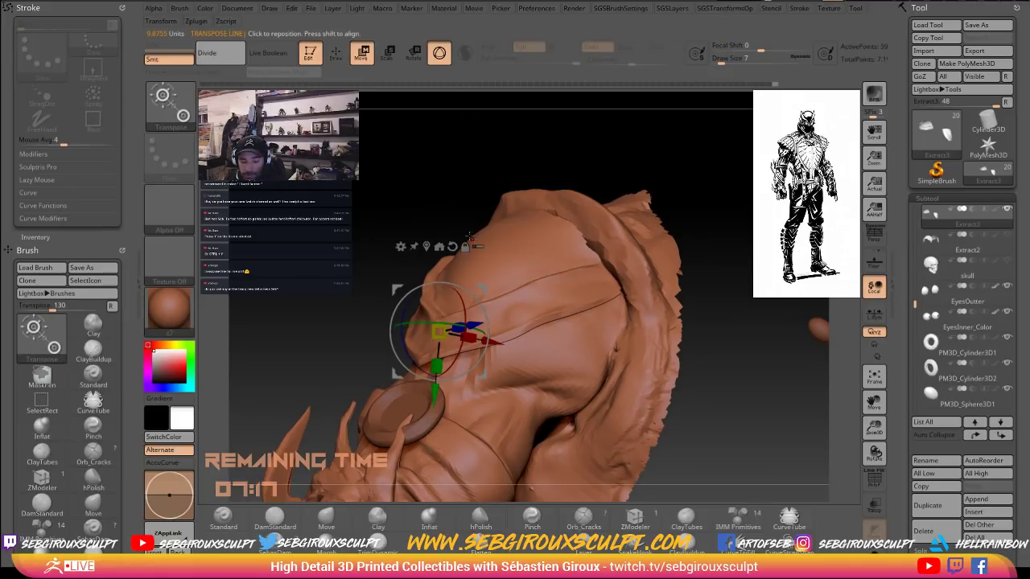
click(336, 54)
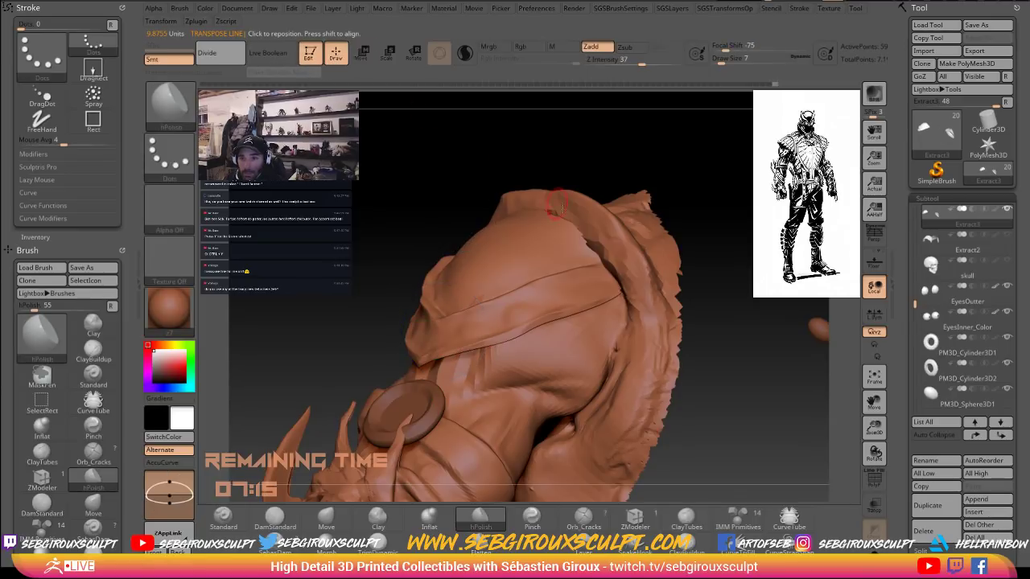
Polish the rear stretch of the border band and its lower rim up close with the hPolish brush.
mouse_move(732, 304)
mouse_down()
mouse_move(715, 304)
mouse_move(740, 350)
mouse_up()
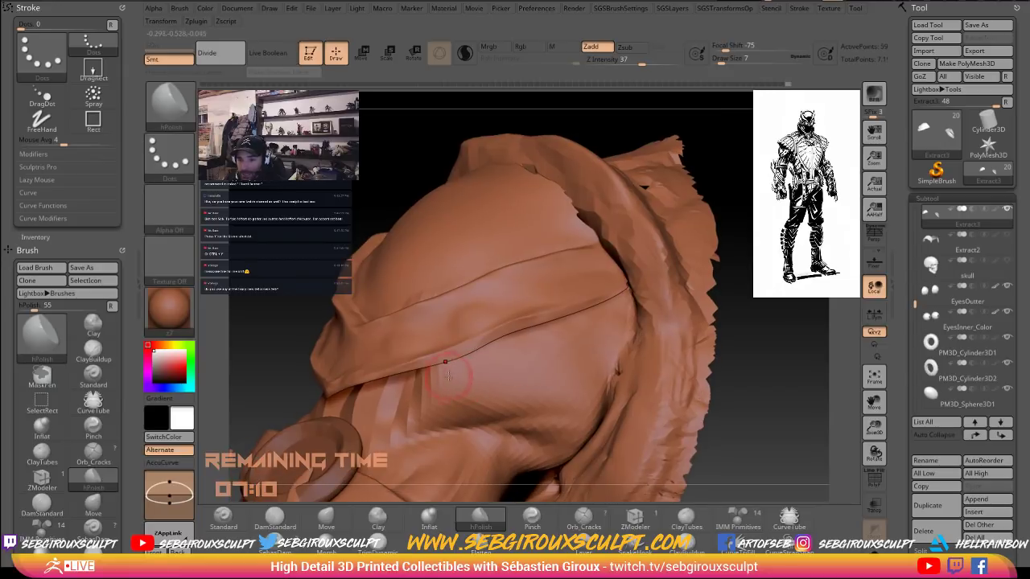
drag(496, 299, 581, 284)
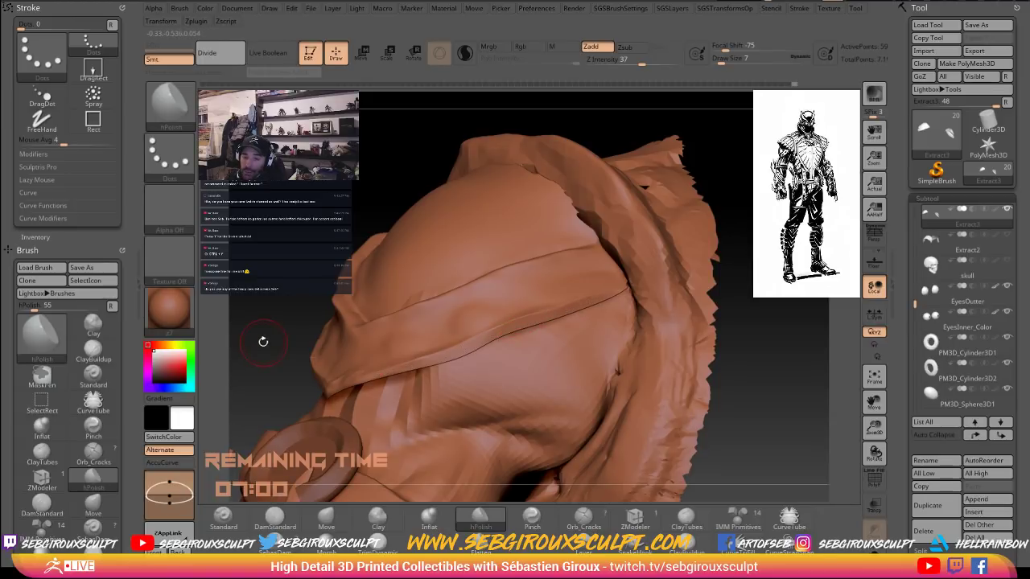
drag(262, 340, 418, 322)
drag(646, 264, 588, 278)
drag(424, 331, 379, 349)
mouse_move(382, 349)
mouse_down()
mouse_move(421, 343)
mouse_move(392, 347)
mouse_up()
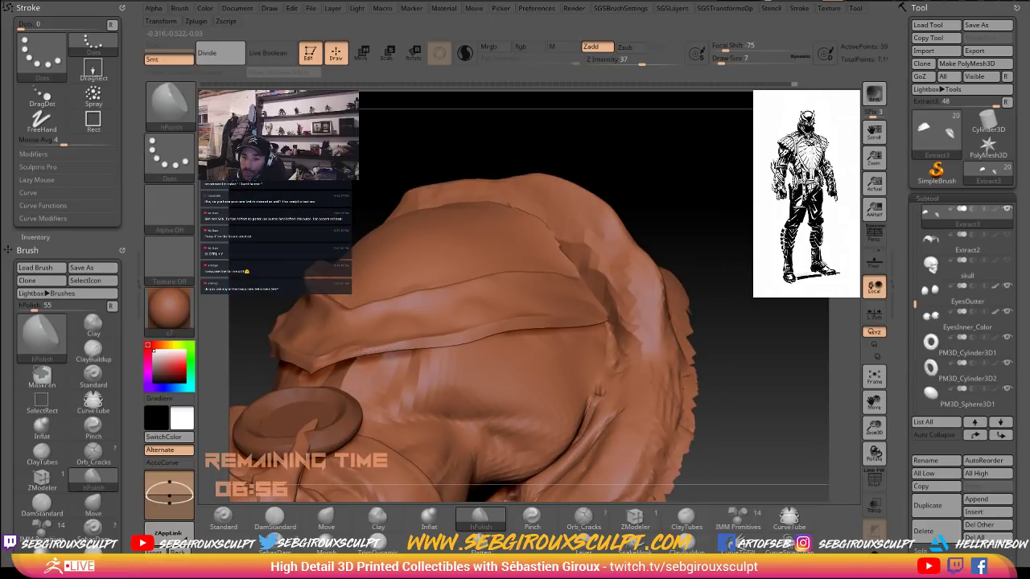
Carve the lower edge of the shoulder plate's border band near the front tip with the DamStandard brush.
key(b)
key(m)
key(v)
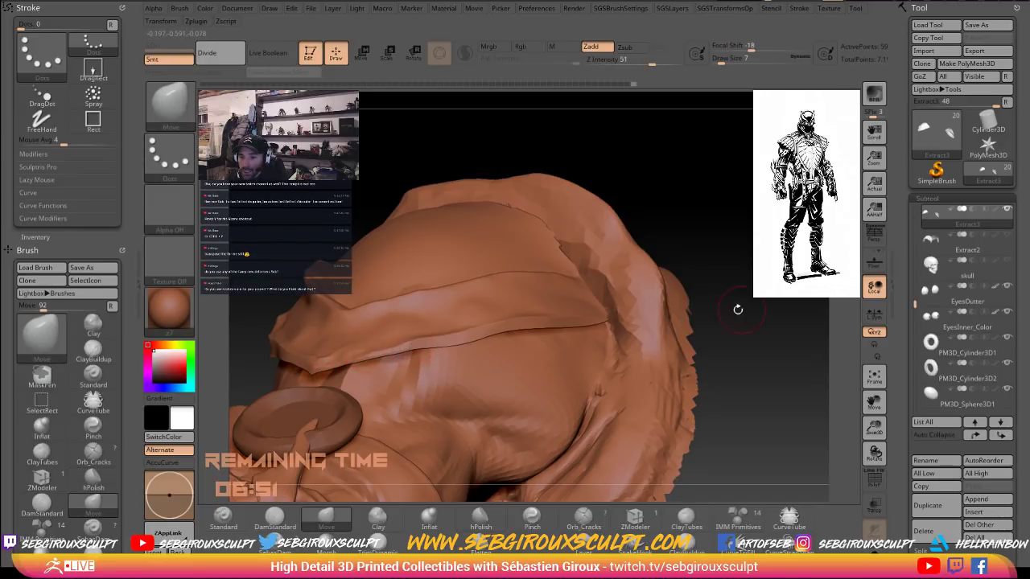
drag(756, 302, 792, 362)
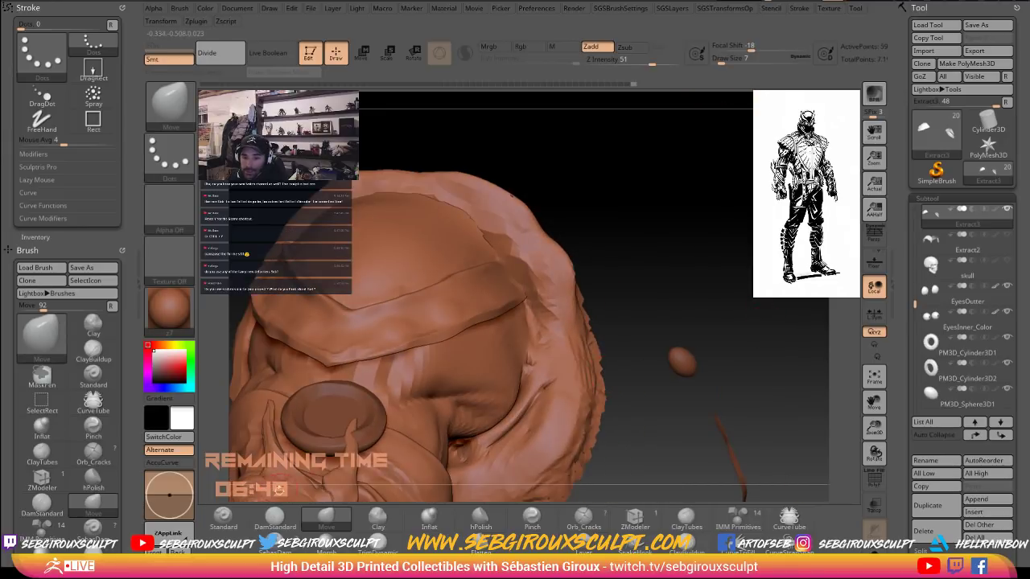
click(276, 527)
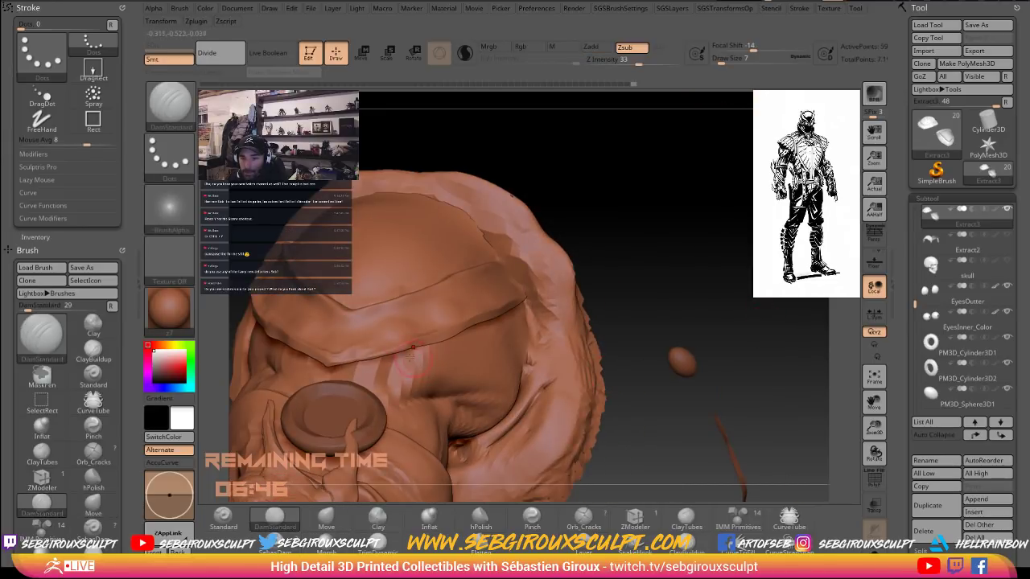
drag(400, 344, 336, 363)
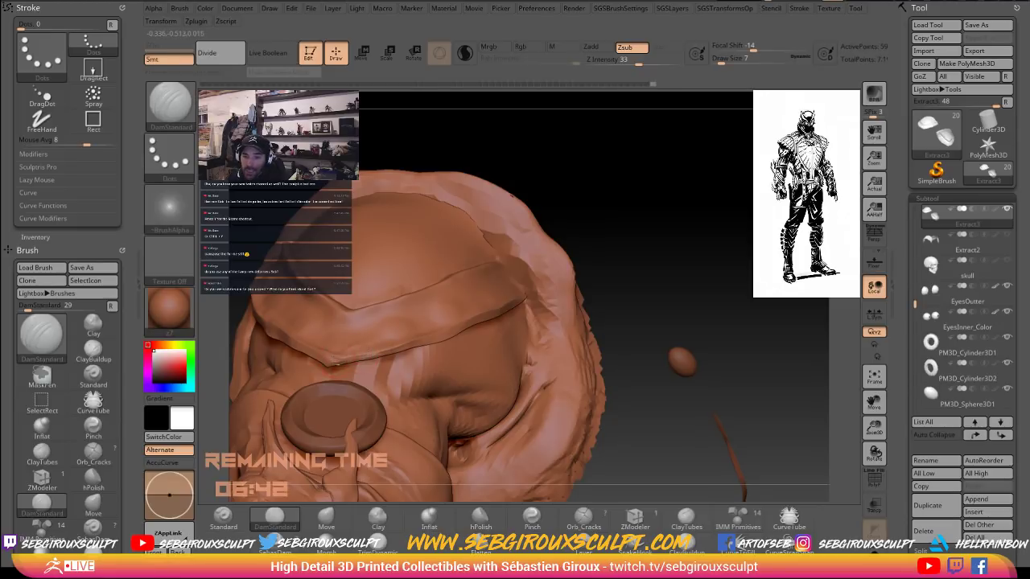
drag(393, 347, 373, 353)
drag(451, 326, 382, 350)
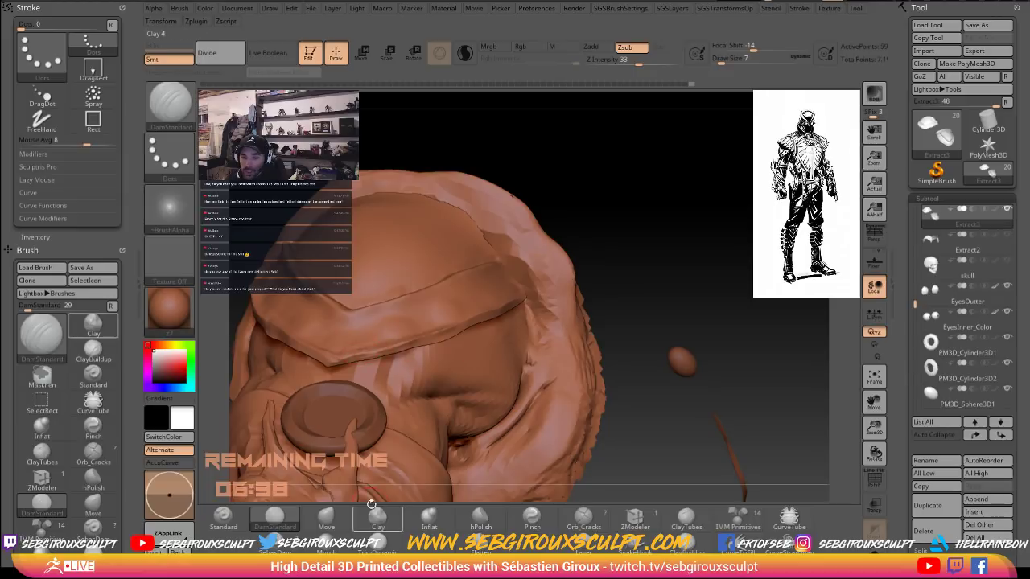
Polish the carved lower edge of the border band near the front tip with the hPolish brush.
click(480, 518)
drag(703, 322, 665, 299)
mouse_move(467, 332)
mouse_down()
mouse_move(492, 325)
mouse_move(406, 345)
mouse_move(439, 339)
mouse_up()
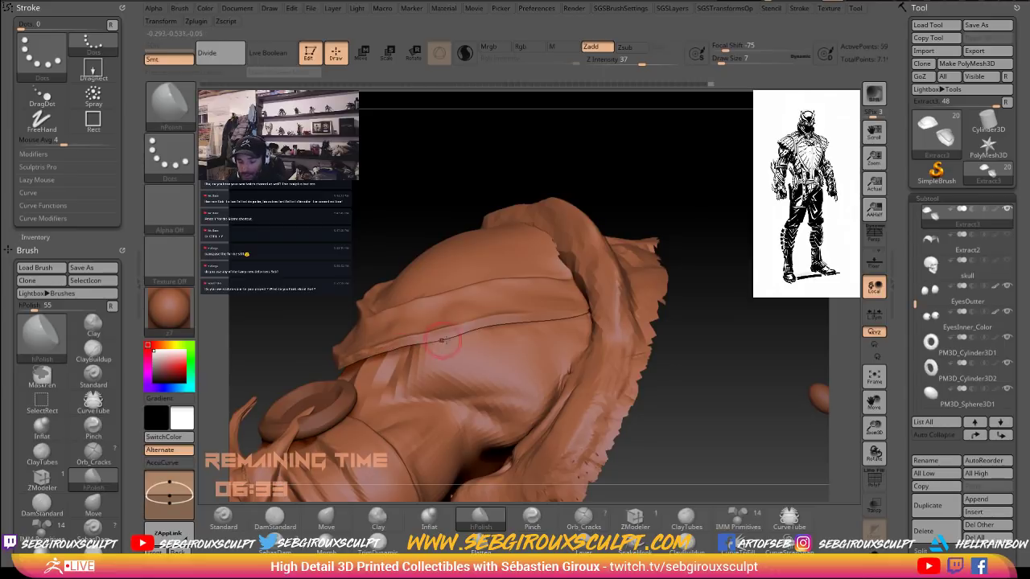
drag(728, 340, 771, 356)
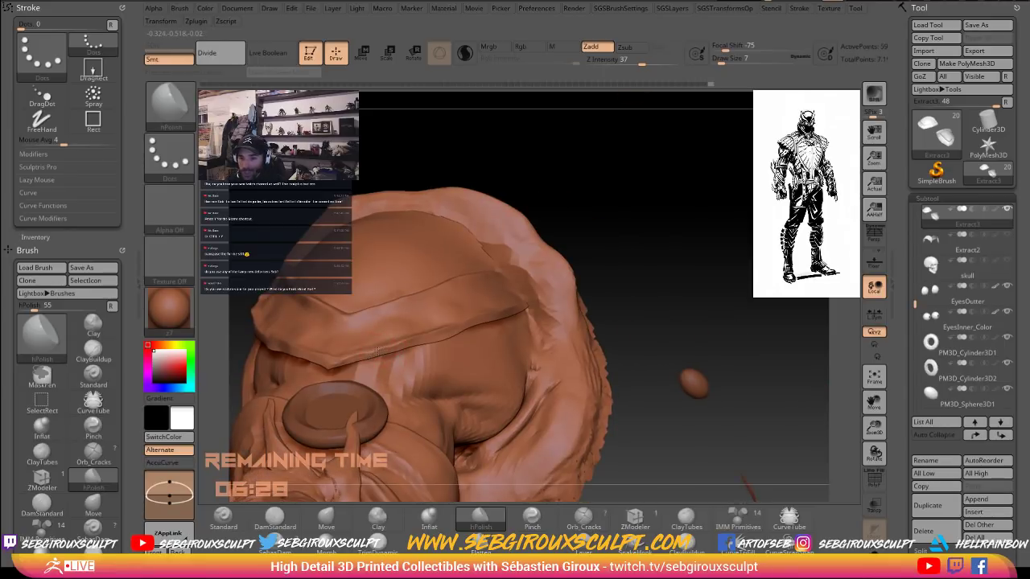
drag(378, 353, 360, 358)
drag(665, 281, 595, 290)
Carve the rear end of the border band's lower edge with the DamStandard brush.
key(b)
key(m)
key(v)
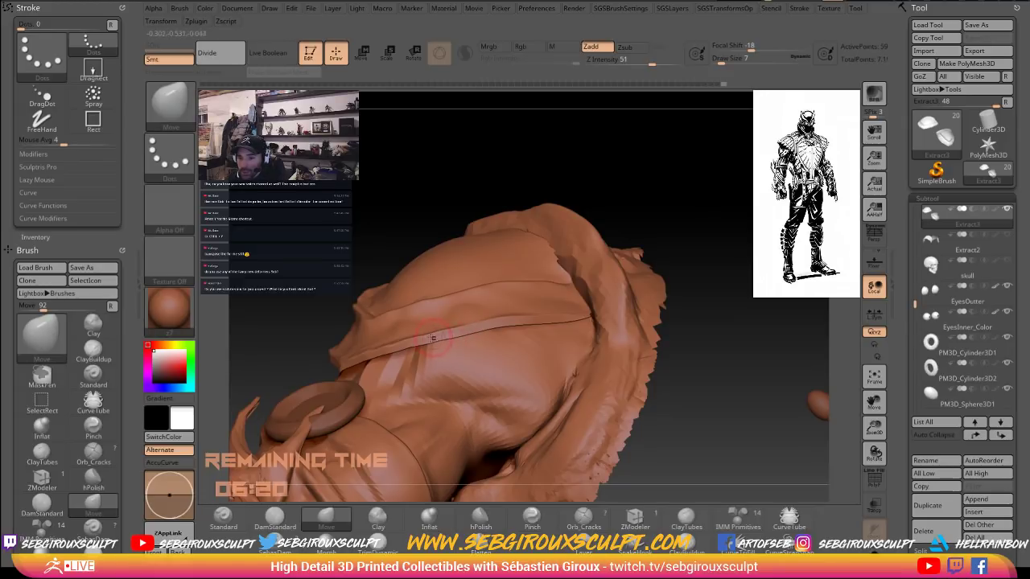
drag(705, 322, 684, 378)
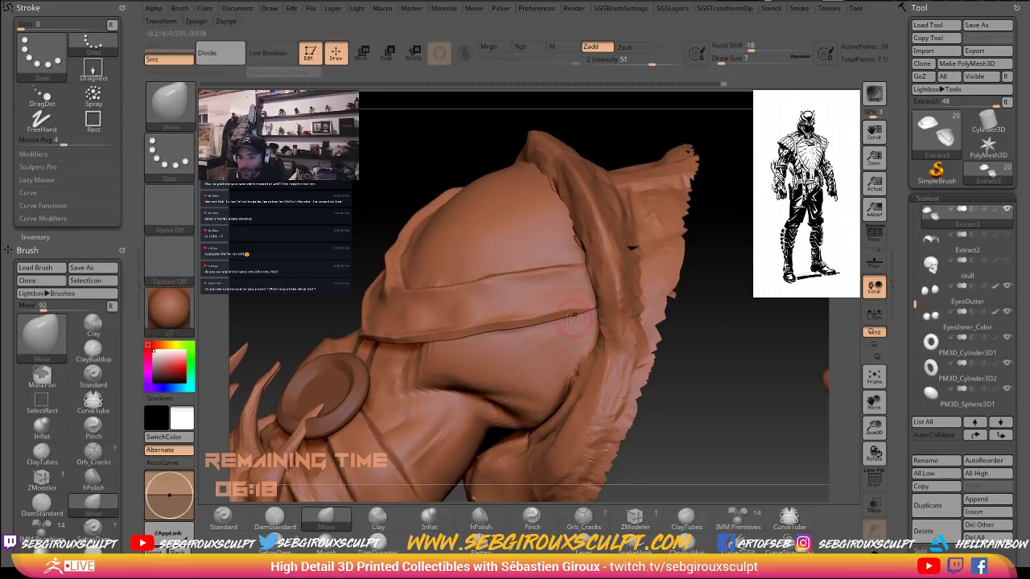
click(297, 529)
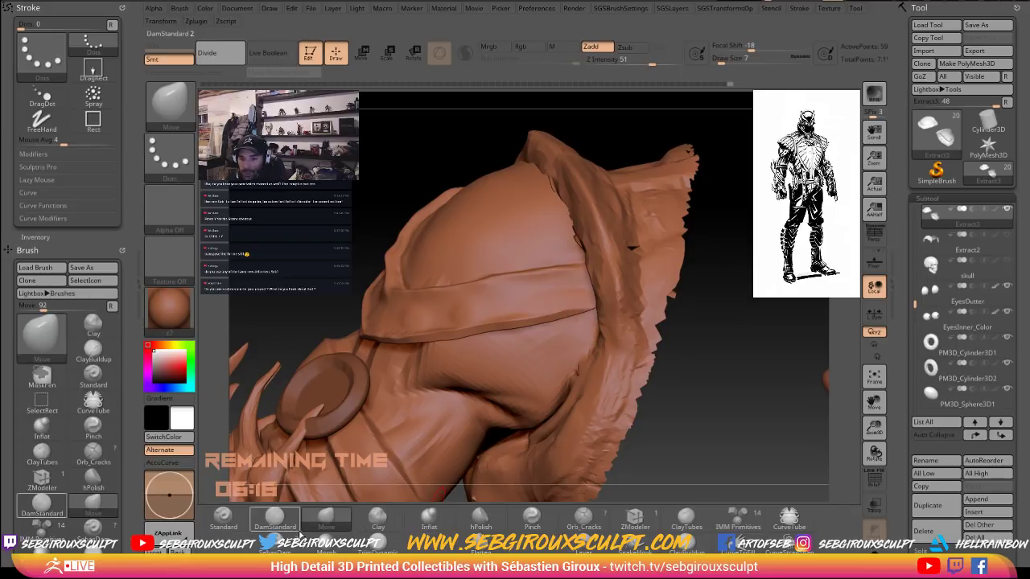
click(271, 524)
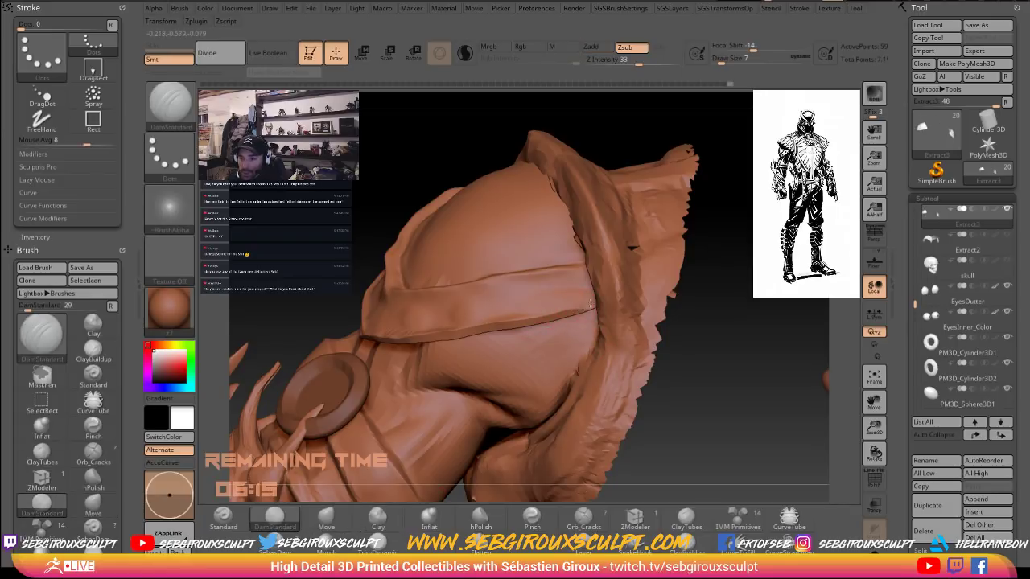
drag(585, 304, 593, 302)
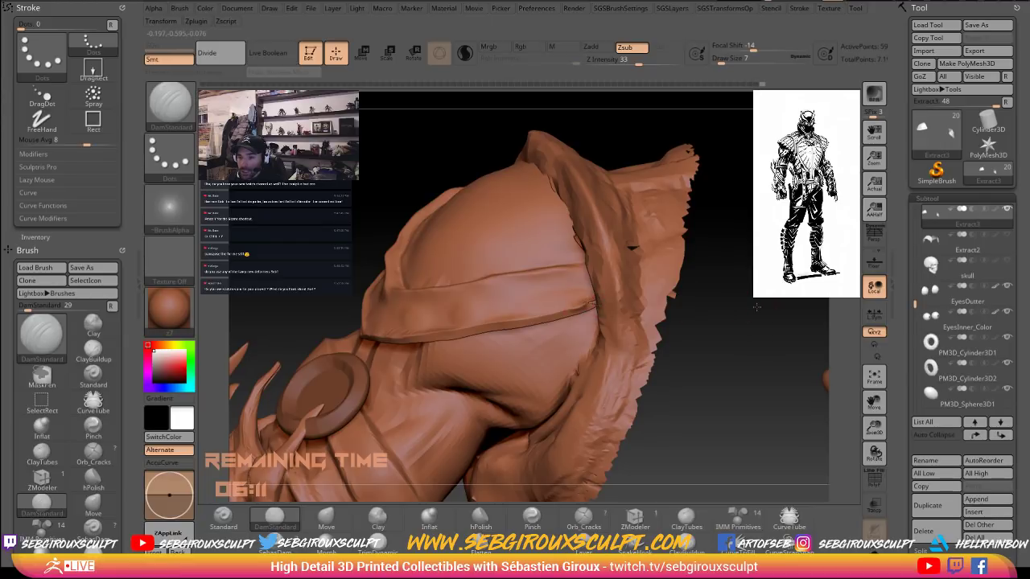
drag(756, 306, 753, 295)
Nudge the border band's rear lower corner into shape with the Move brush.
key(b)
key(m)
key(v)
drag(594, 304, 594, 300)
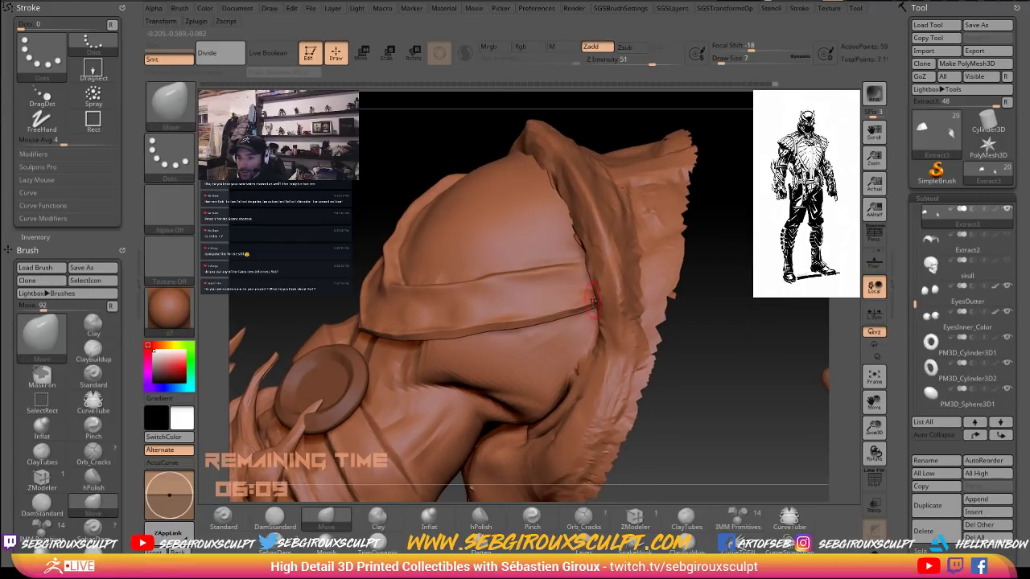
click(432, 522)
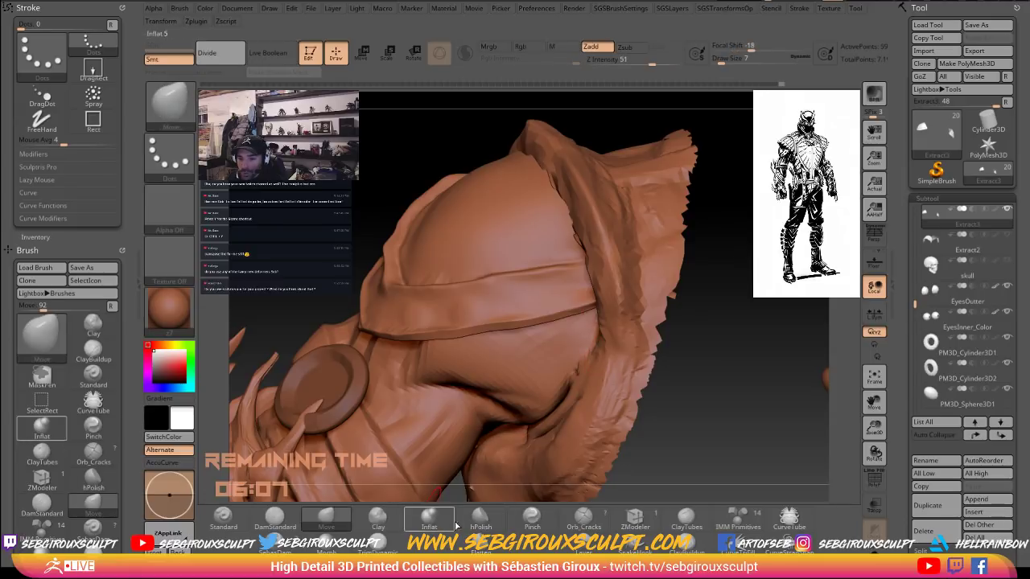
click(474, 520)
Shift the rear end of the border band toward the fur collar using the Move brush at draw size 12.
mouse_move(780, 386)
mouse_down()
mouse_move(716, 372)
mouse_move(735, 252)
mouse_up()
key(b)
key(m)
key(v)
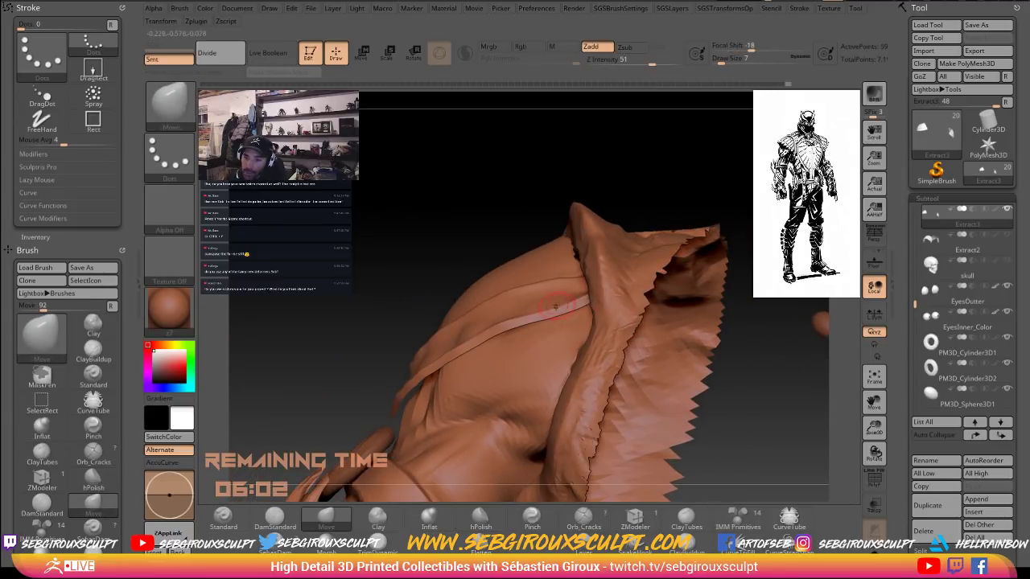
key(space)
mouse_move(553, 308)
mouse_down()
mouse_move(551, 298)
mouse_move(572, 293)
mouse_up()
right_drag(572, 293, 574, 282)
key([)
drag(573, 281, 578, 276)
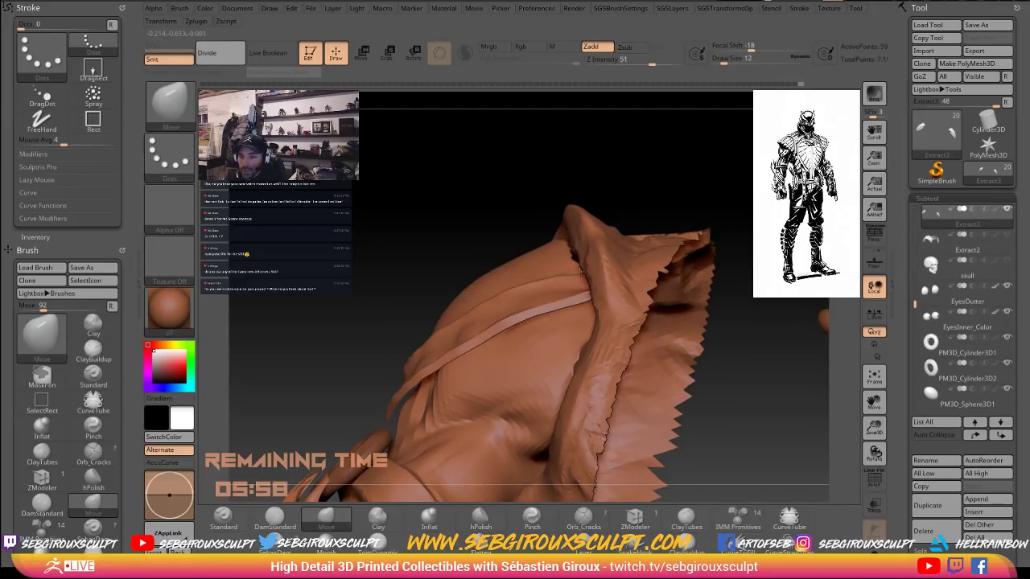
Build up the border band's surface along the V-shaped groove on the plate's other side with the Clay brush.
mouse_move(692, 209)
alt+mouse_down()
mouse_move(685, 202)
mouse_move(748, 257)
mouse_move(750, 323)
alt+mouse_up()
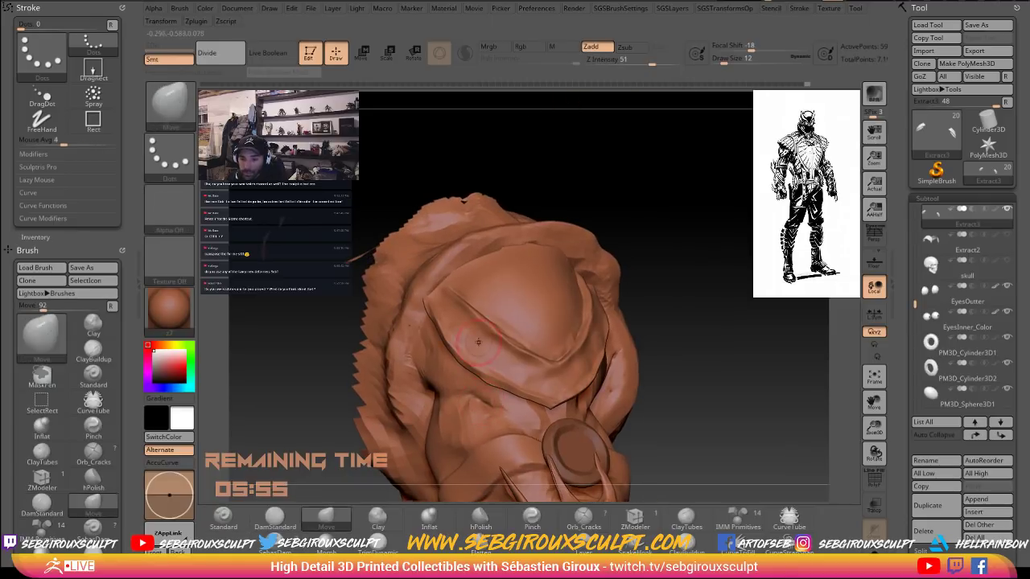
key(b)
key(i)
key(n)
key(b)
key(c)
key(l)
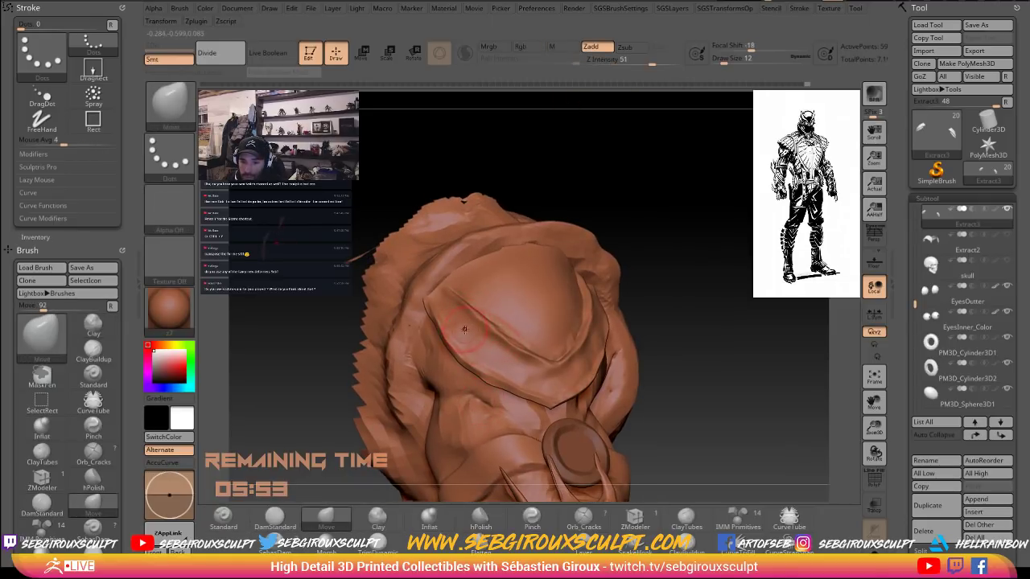
mouse_move(440, 312)
mouse_down()
mouse_move(455, 333)
mouse_move(444, 299)
mouse_move(511, 377)
mouse_move(523, 362)
mouse_move(536, 365)
mouse_up()
drag(468, 325, 505, 361)
drag(475, 329, 524, 354)
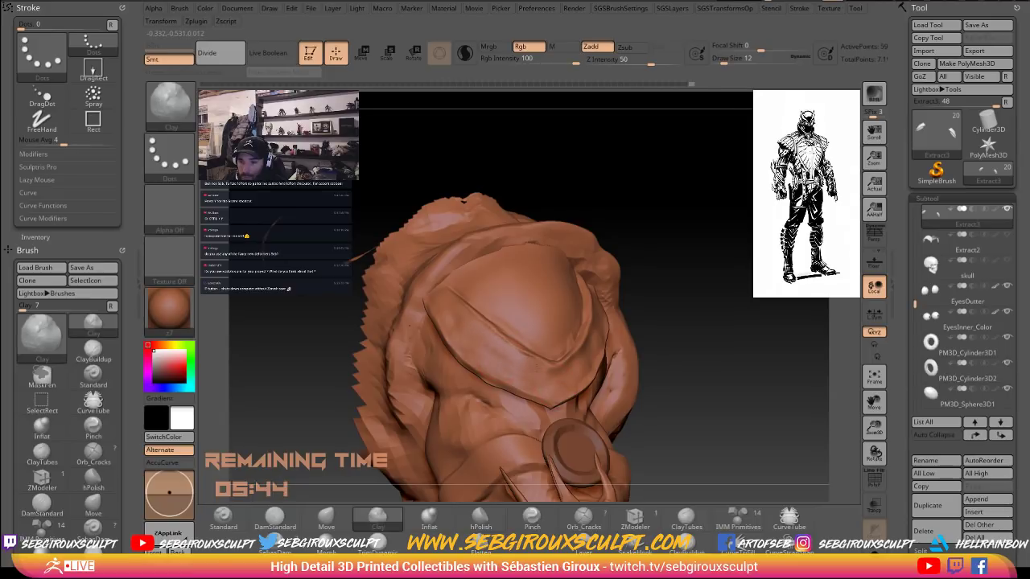
Adjust the shoulder plate's upper edge beneath the fur collar with the Move brush.
mouse_move(678, 363)
mouse_down()
mouse_move(594, 375)
mouse_move(589, 353)
mouse_move(613, 356)
mouse_move(642, 306)
mouse_up()
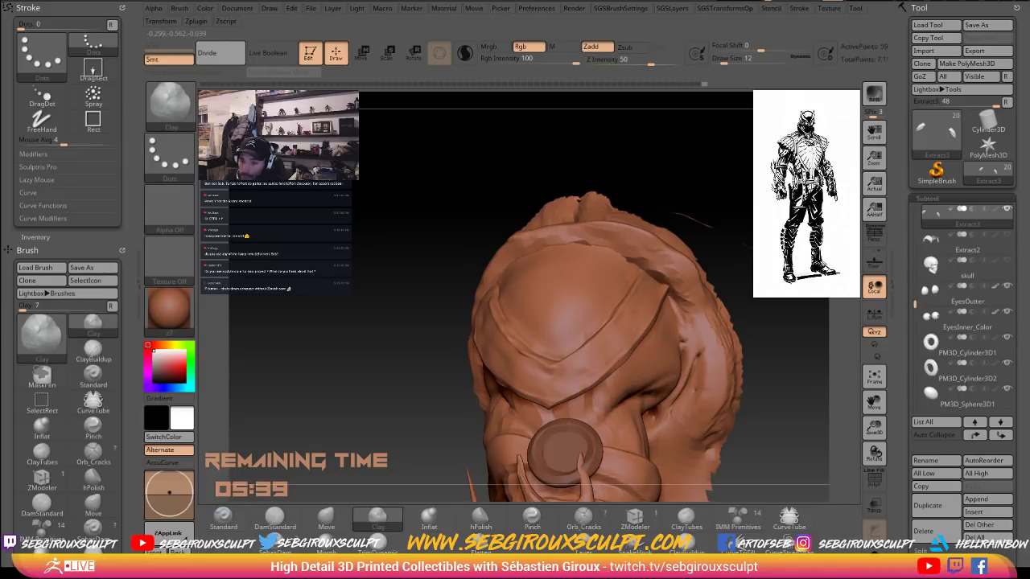
drag(776, 295, 763, 338)
key(b)
key(m)
key(v)
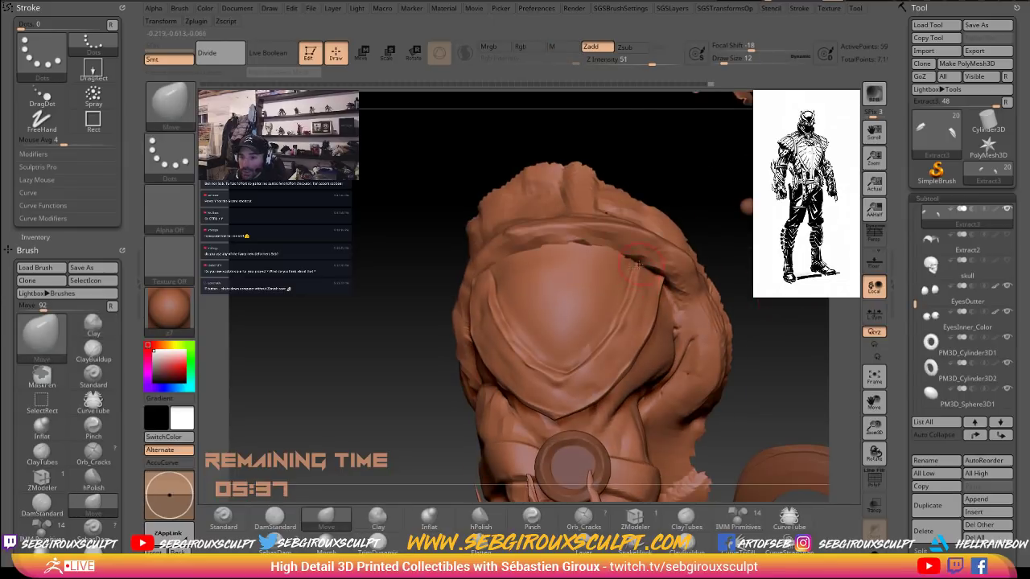
mouse_move(744, 259)
mouse_down()
mouse_move(701, 259)
mouse_move(828, 259)
mouse_up()
drag(609, 279, 604, 263)
drag(740, 261, 675, 300)
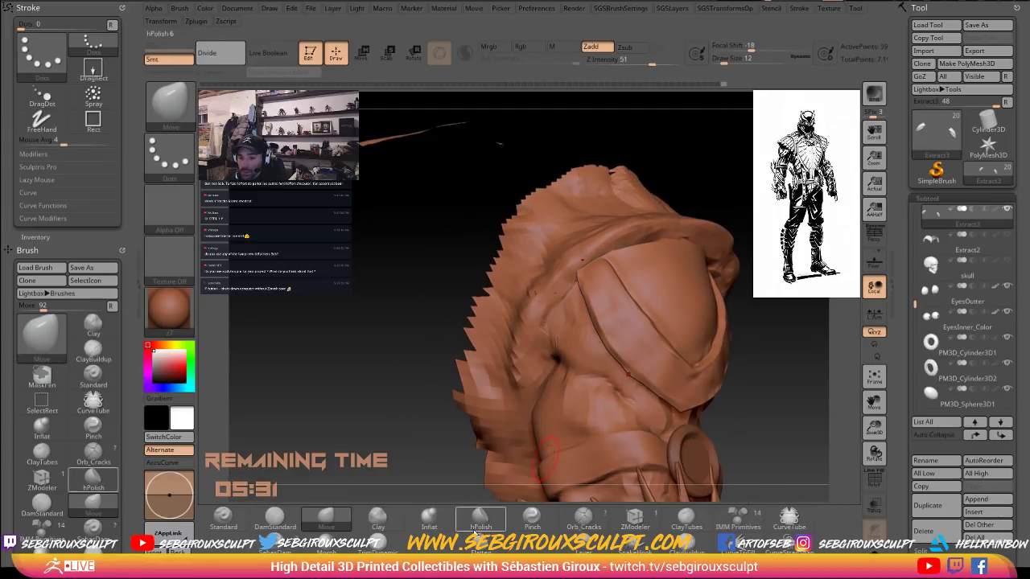
Polish the upper end of the border band beside the fur collar with the hPolish brush at draw size 17.
click(481, 523)
key(space)
drag(604, 295, 607, 296)
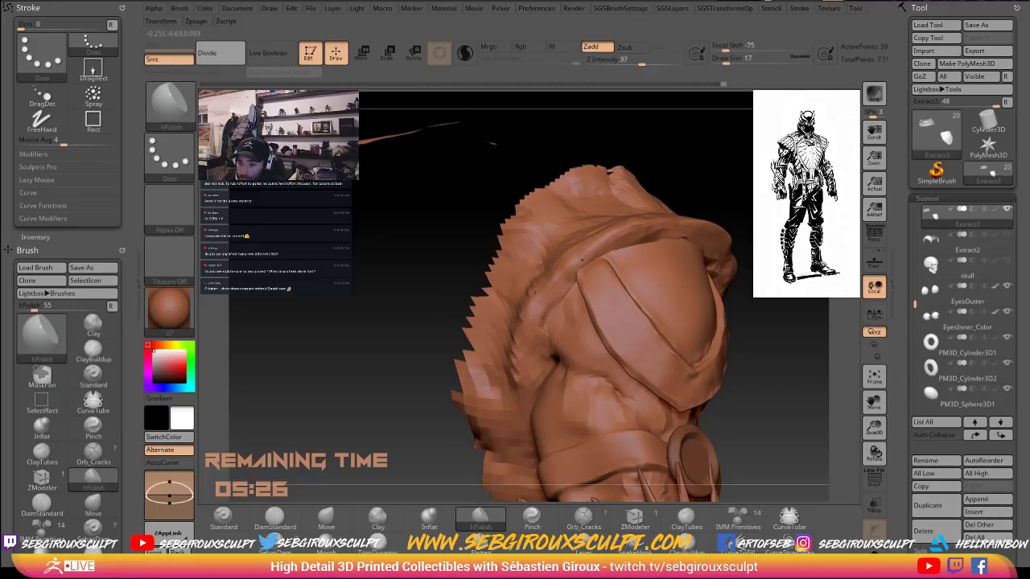
Set the Move brush to draw size 16 and examine the shoulder plate's shape against the whole arm.
drag(794, 375, 652, 378)
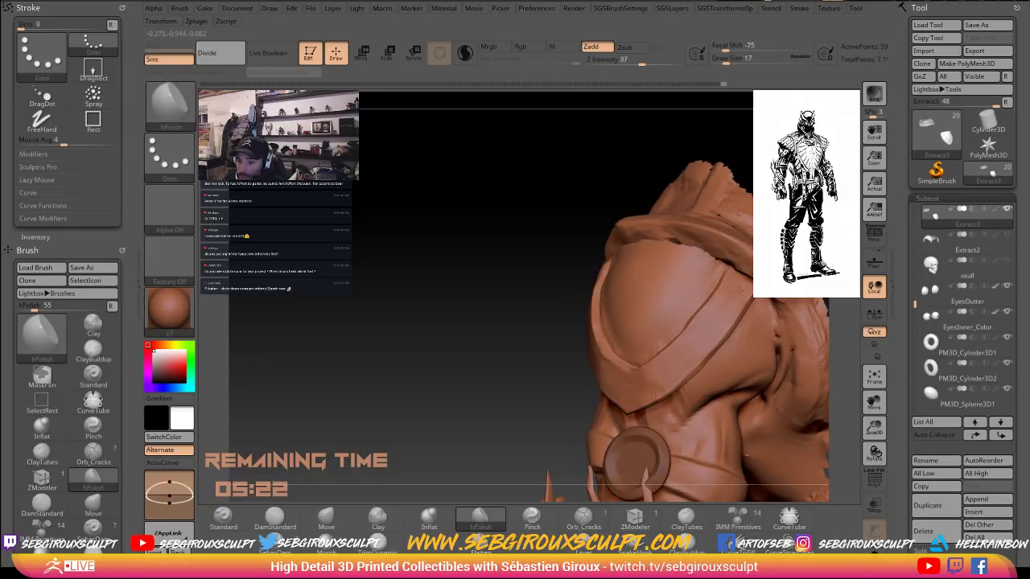
alt+drag(554, 330, 474, 262)
mouse_move(529, 317)
alt+mouse_down()
mouse_move(513, 292)
mouse_move(512, 301)
mouse_move(541, 301)
mouse_move(534, 335)
mouse_move(532, 293)
mouse_move(631, 297)
alt+mouse_up()
key(b)
key(m)
key(v)
key(s)
click(617, 288)
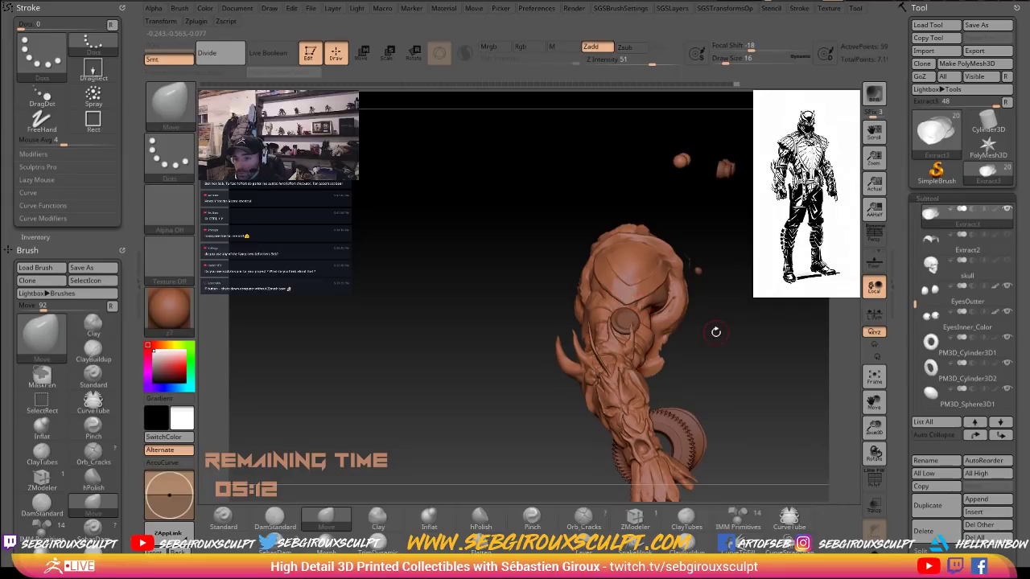
mouse_move(715, 332)
mouse_down()
mouse_move(709, 313)
mouse_move(762, 335)
mouse_move(829, 406)
mouse_move(848, 403)
mouse_up()
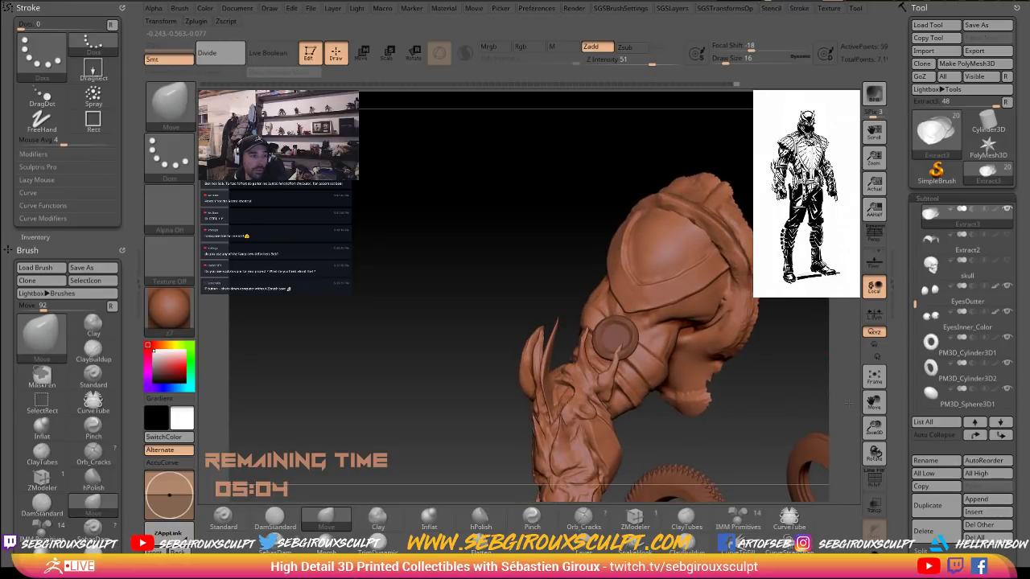
mouse_move(771, 351)
mouse_down()
mouse_move(733, 336)
mouse_move(769, 349)
mouse_move(761, 333)
mouse_up()
alt+drag(807, 375, 829, 403)
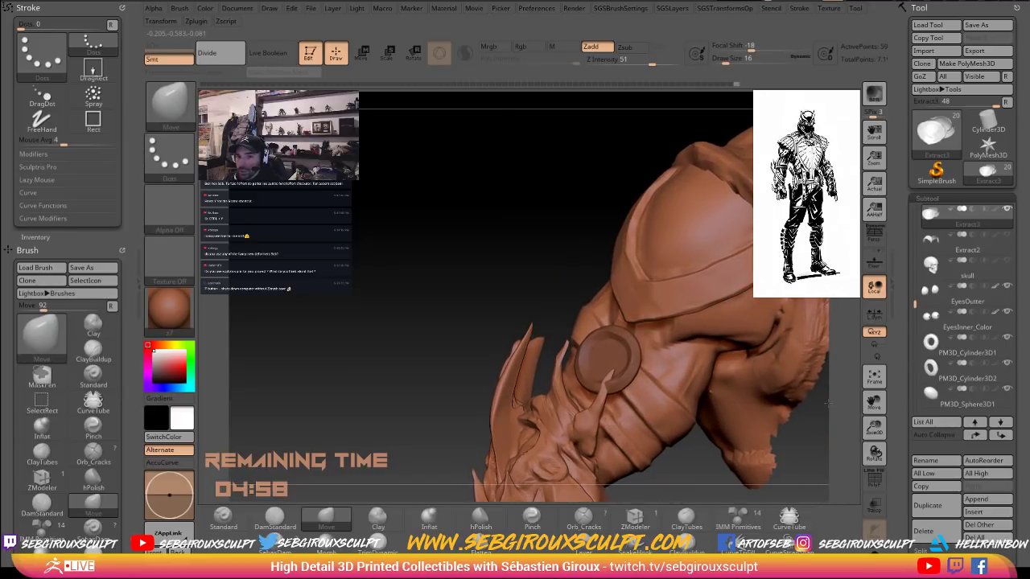
drag(828, 403, 799, 416)
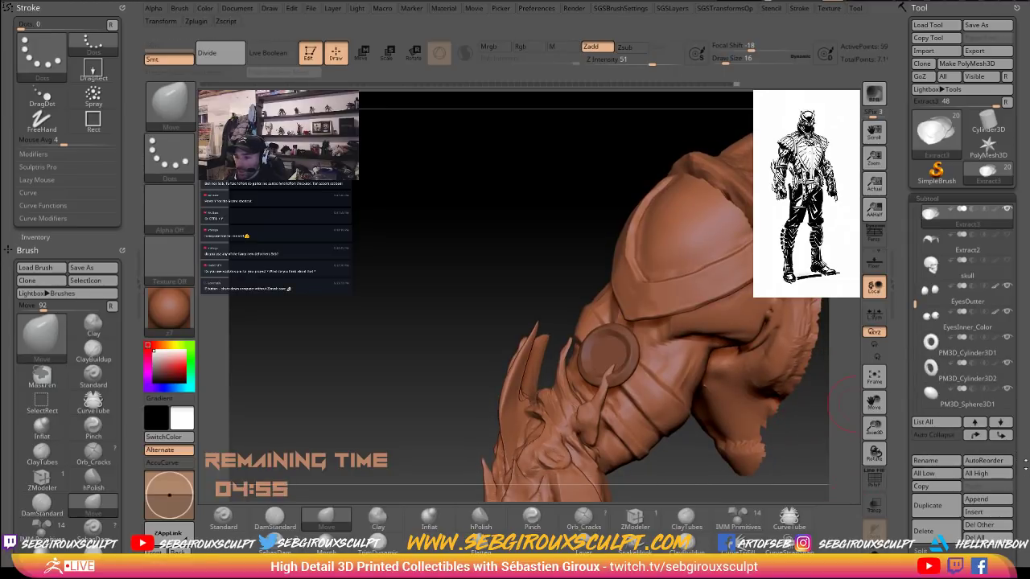
Duplicate the shoulder plate subtool and make the original Extract3 the active subtool again.
drag(1026, 464, 1025, 454)
click(927, 494)
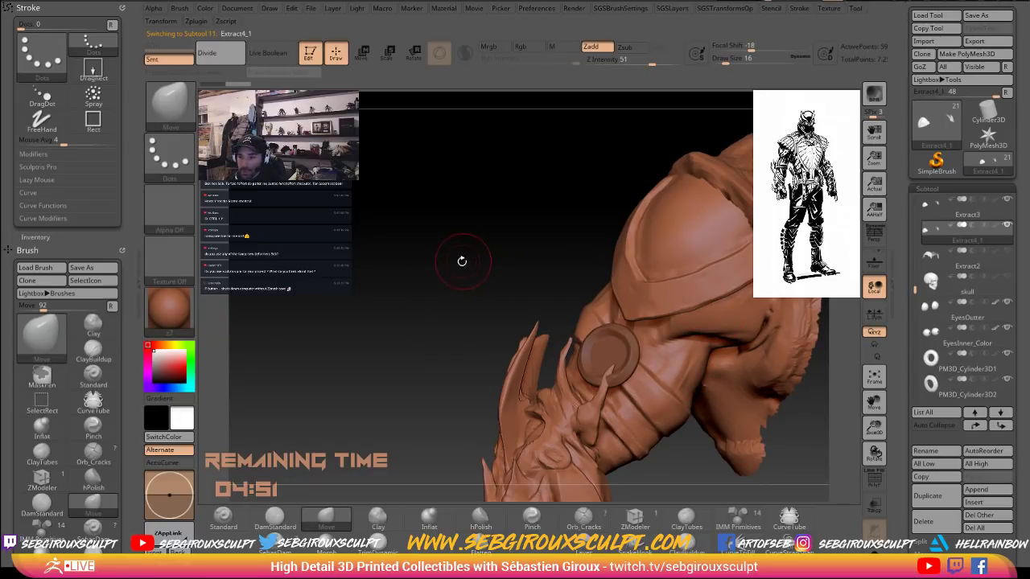
drag(463, 259, 655, 261)
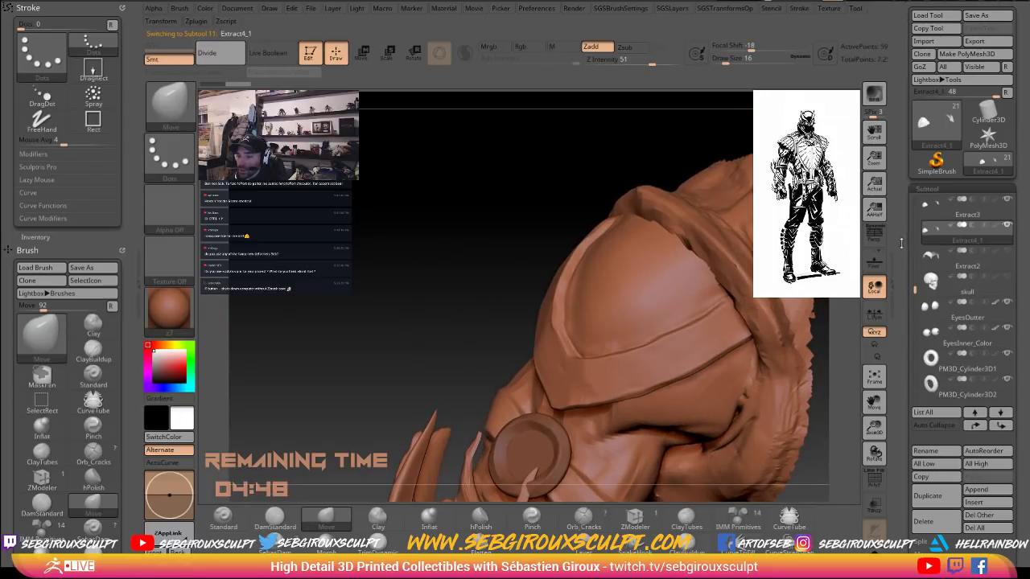
click(930, 217)
alt+drag(476, 239, 465, 259)
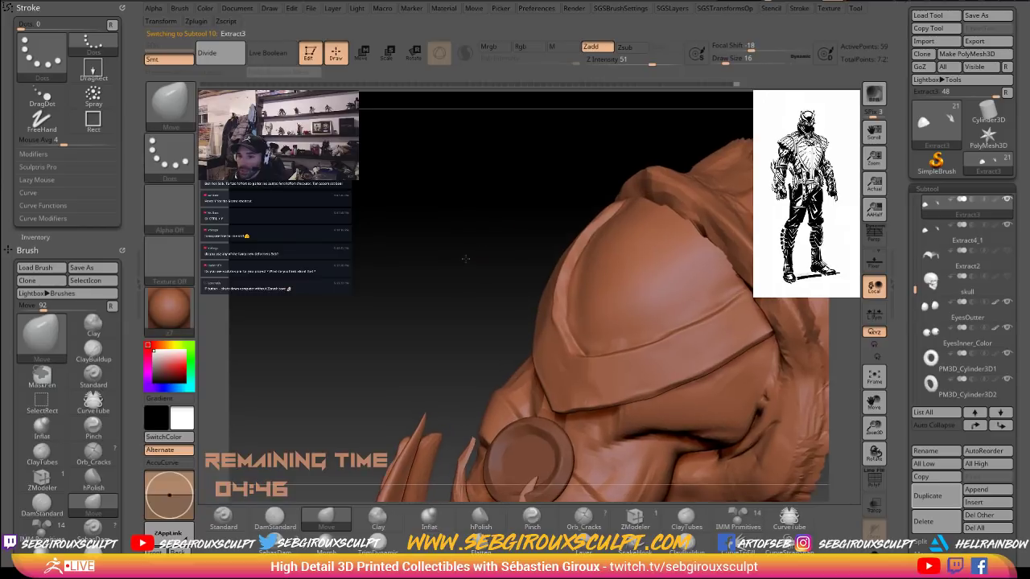
click(876, 245)
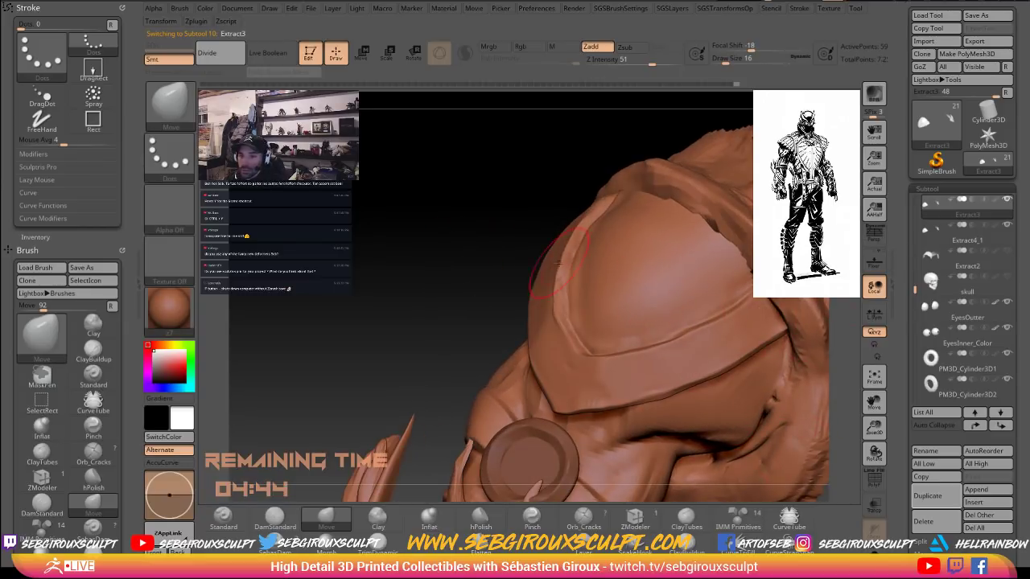
Remesh the shoulder plate with ZRemesher at a target polygon count of 5.
key(1)
key(2)
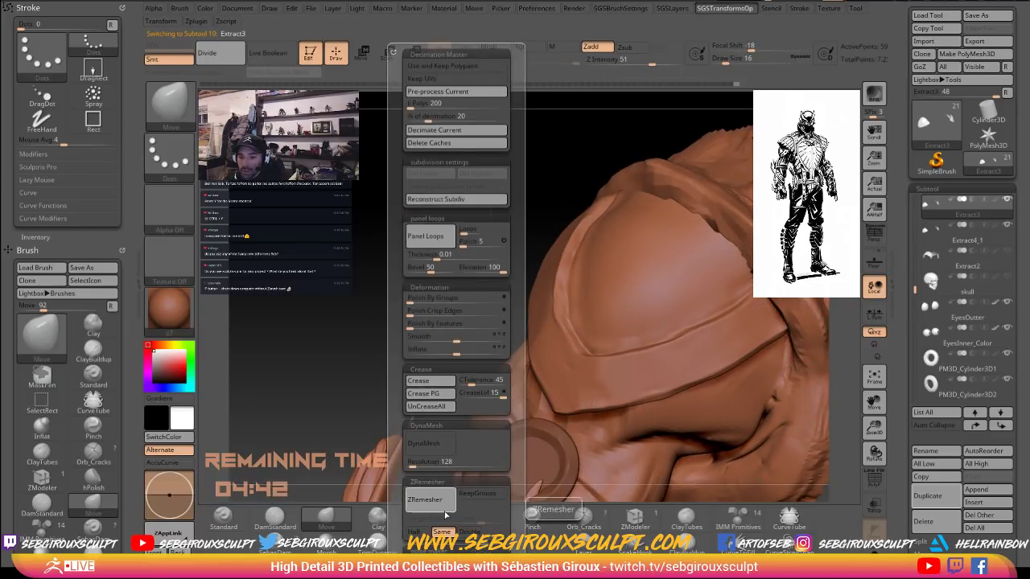
click(441, 532)
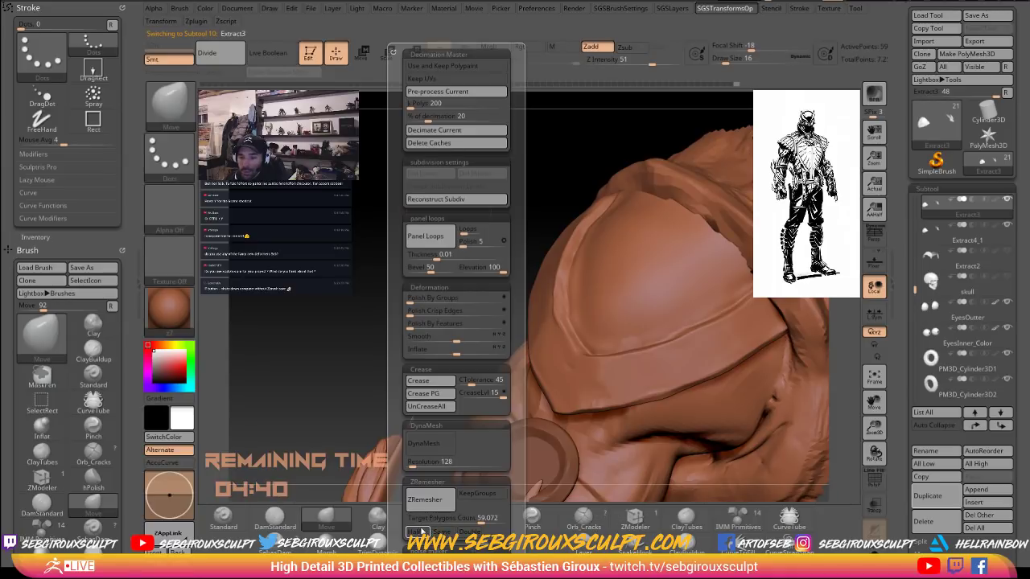
click(428, 519)
text(1)
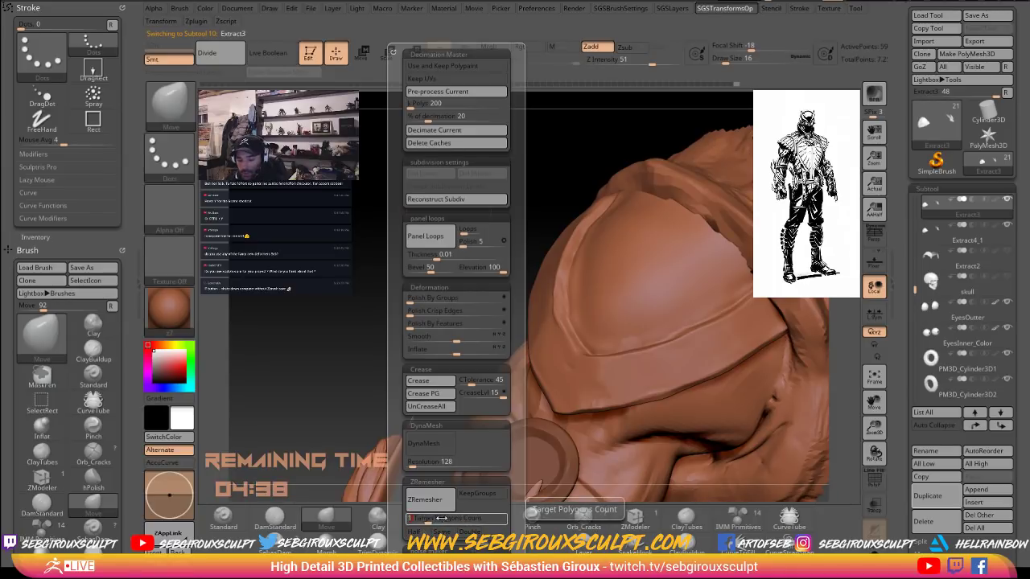
key(Return)
click(432, 518)
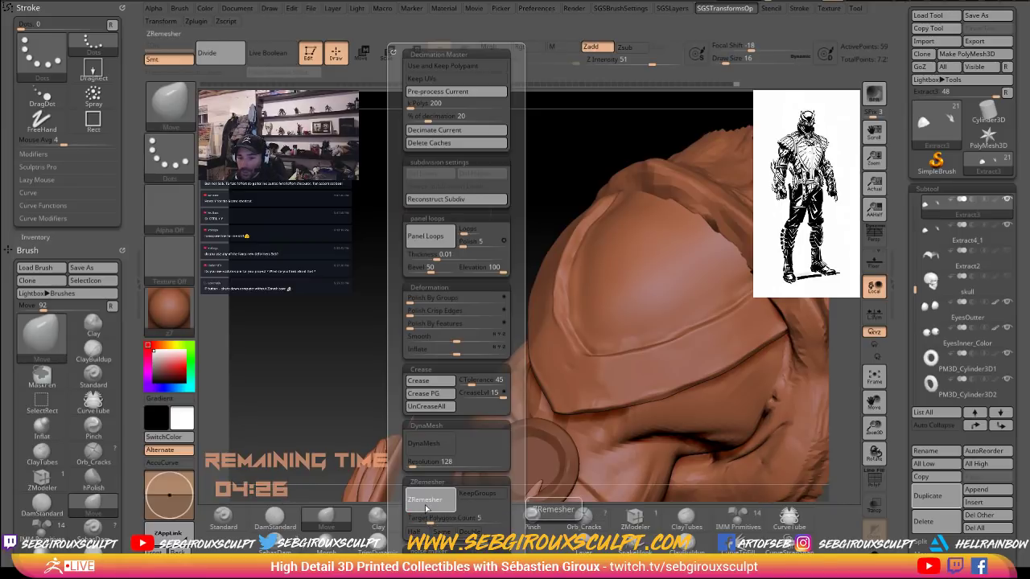
click(432, 503)
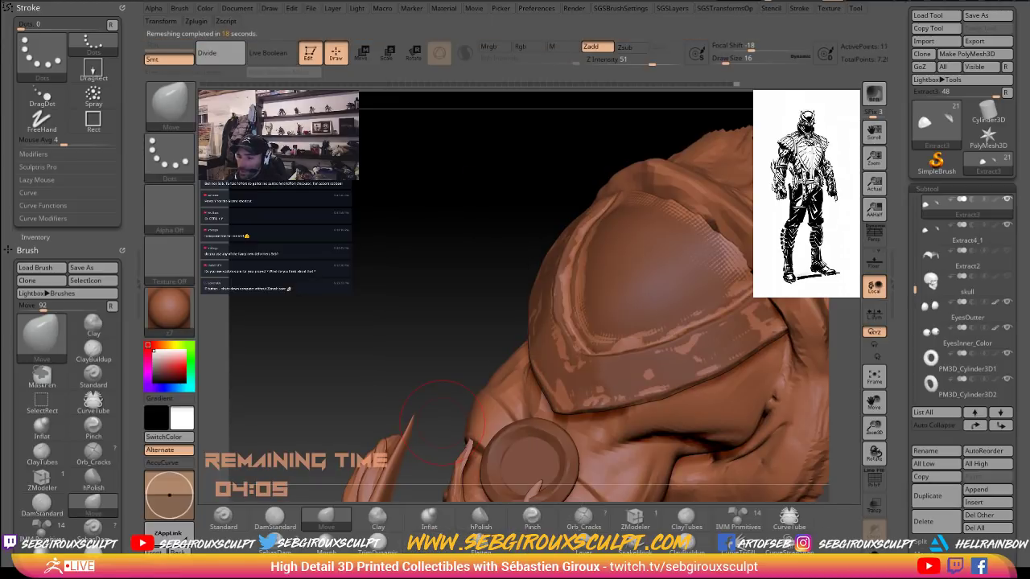
Hide the Extract4_1 subtool and turn on PolyFrame display to inspect the remeshed plate's topology.
click(1008, 226)
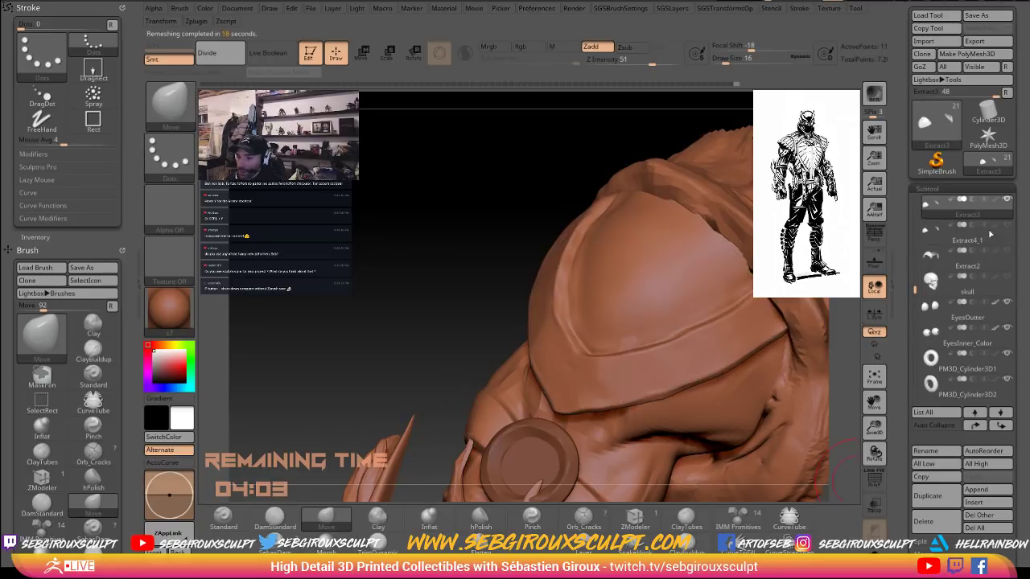
mouse_move(464, 266)
mouse_down()
mouse_move(464, 283)
mouse_move(483, 296)
mouse_up()
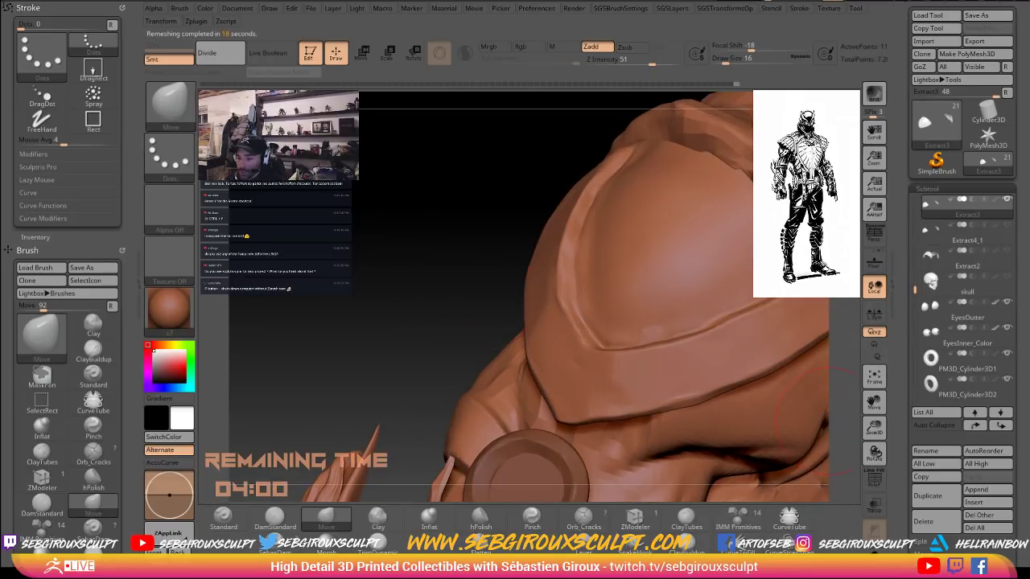
click(873, 477)
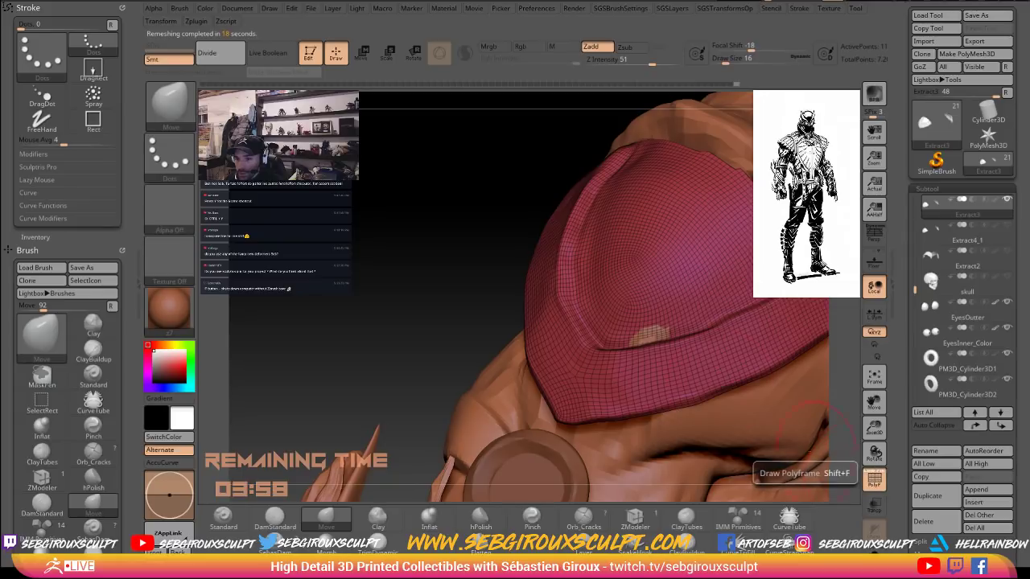
mouse_move(398, 292)
mouse_down()
mouse_move(420, 311)
mouse_move(398, 303)
mouse_up()
Remesh the shoulder plate again with ZRemesher at a target polygon count of 1.
key(3)
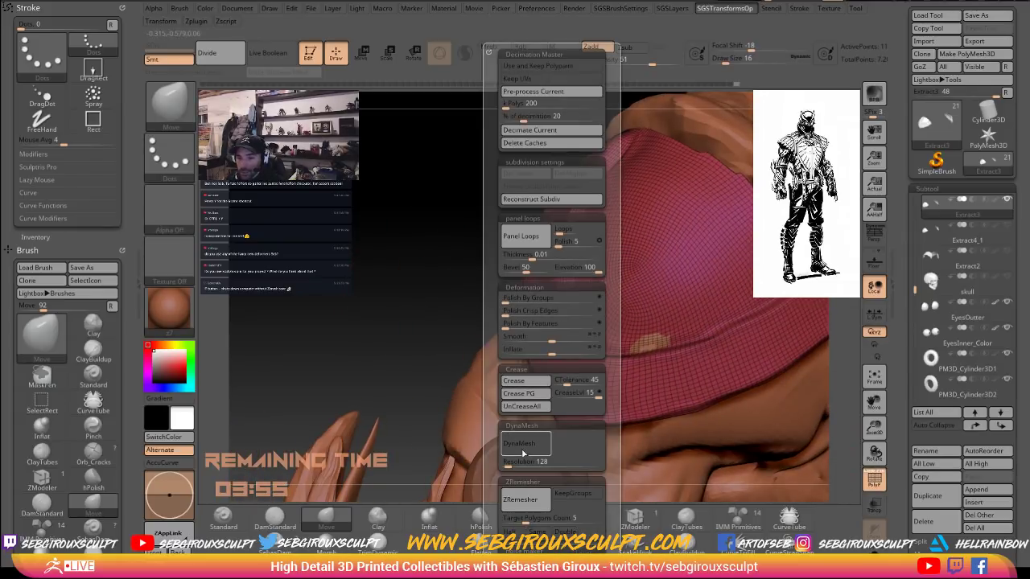
click(512, 408)
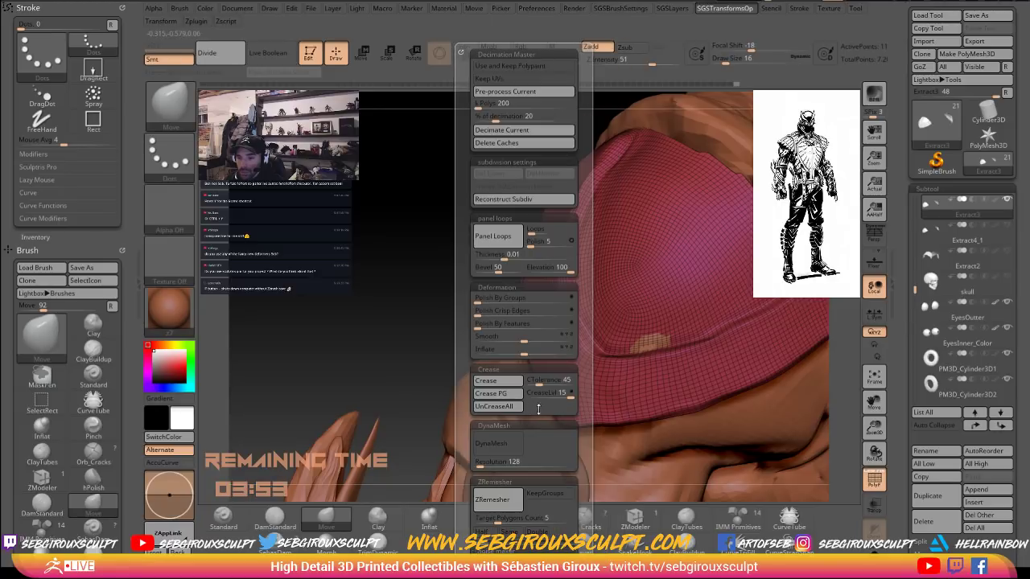
click(497, 518)
text(1)
click(492, 499)
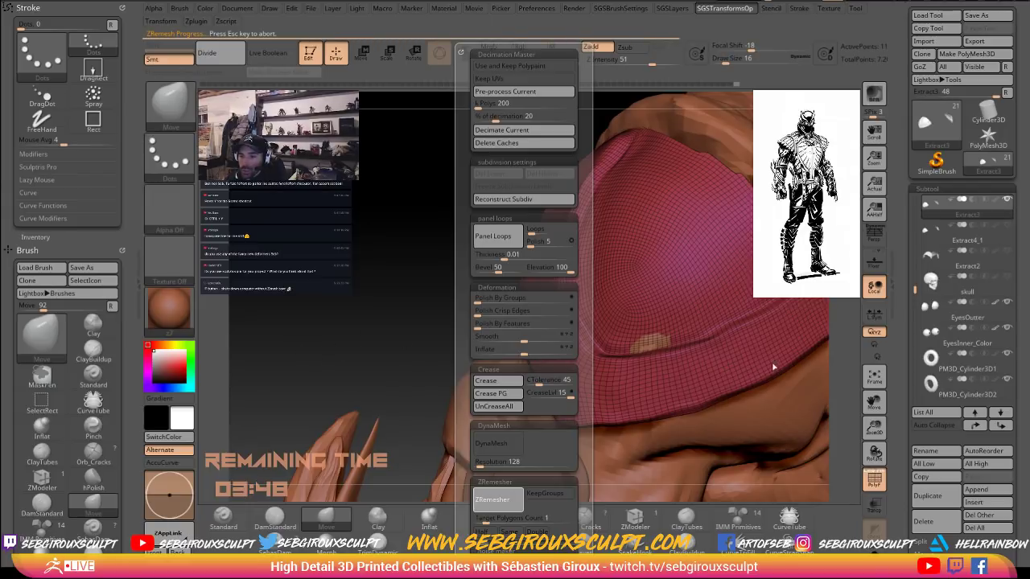
drag(432, 303, 555, 311)
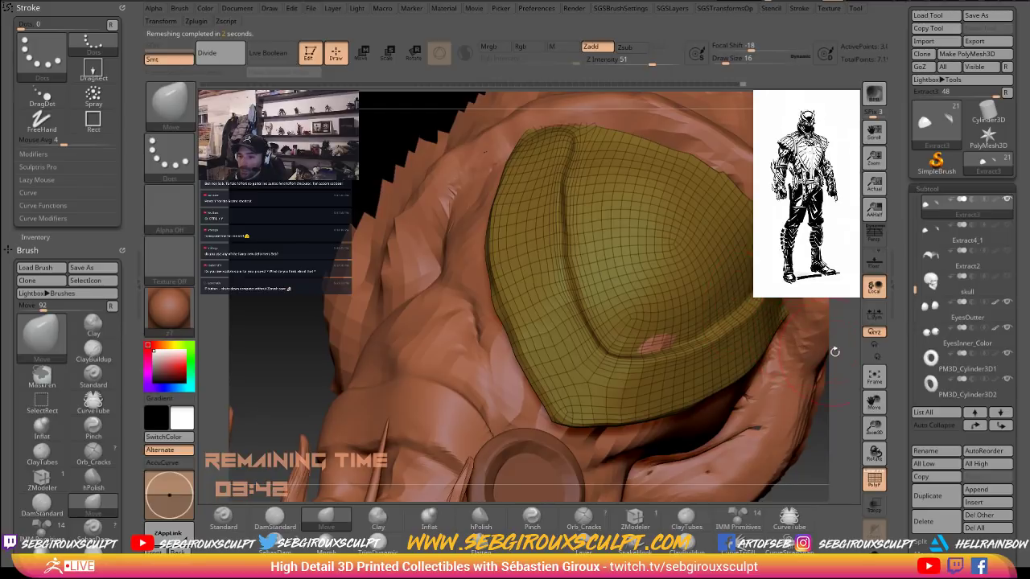
drag(848, 354, 814, 338)
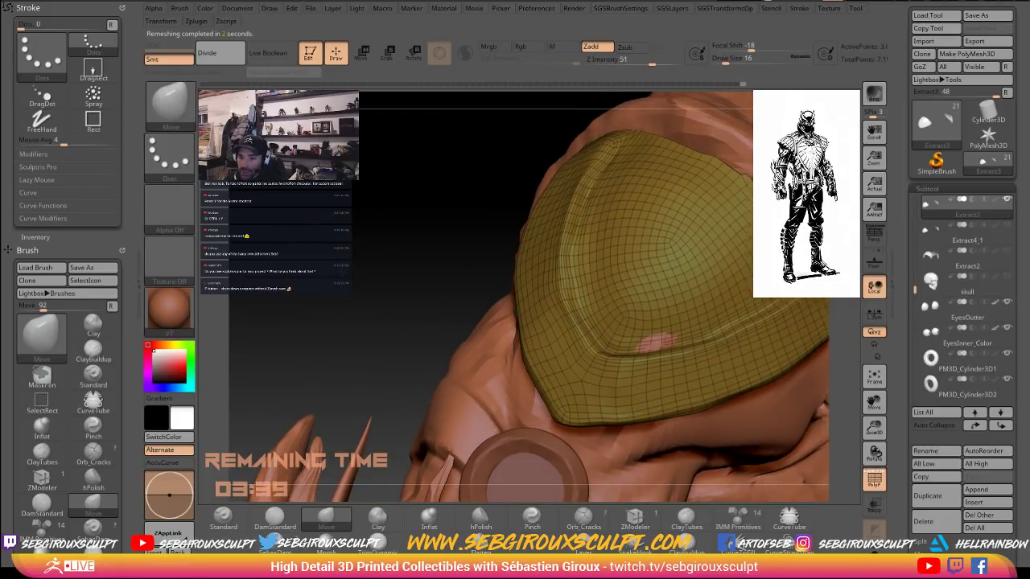
Set ZModeler's polygon action to PolyGroup with the Polyloop target and give the loop along the V-groove its own polygroup.
alt+drag(339, 268, 270, 382)
right_drag(570, 279, 585, 288)
key(space)
click(573, 337)
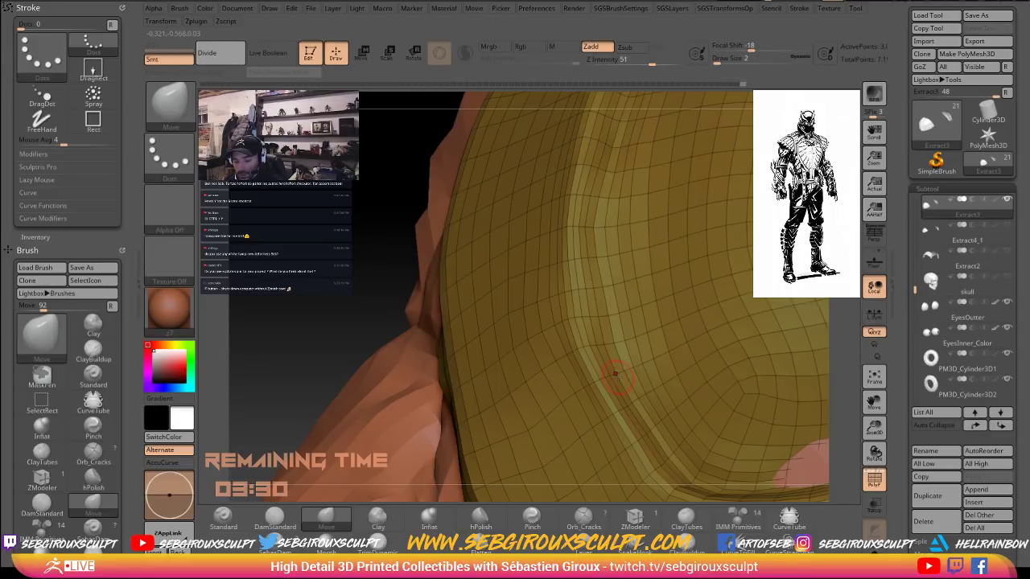
click(626, 521)
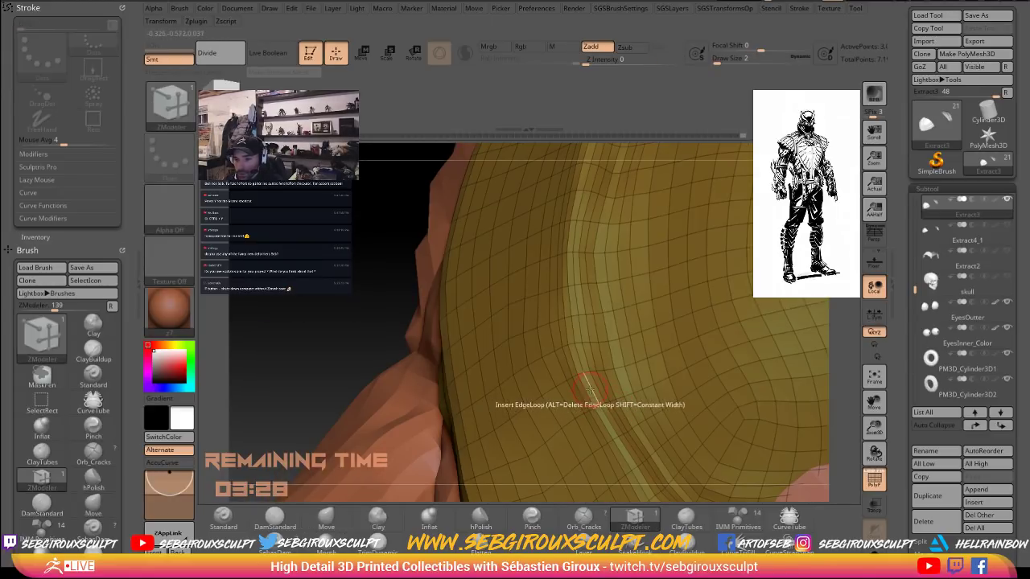
key(space)
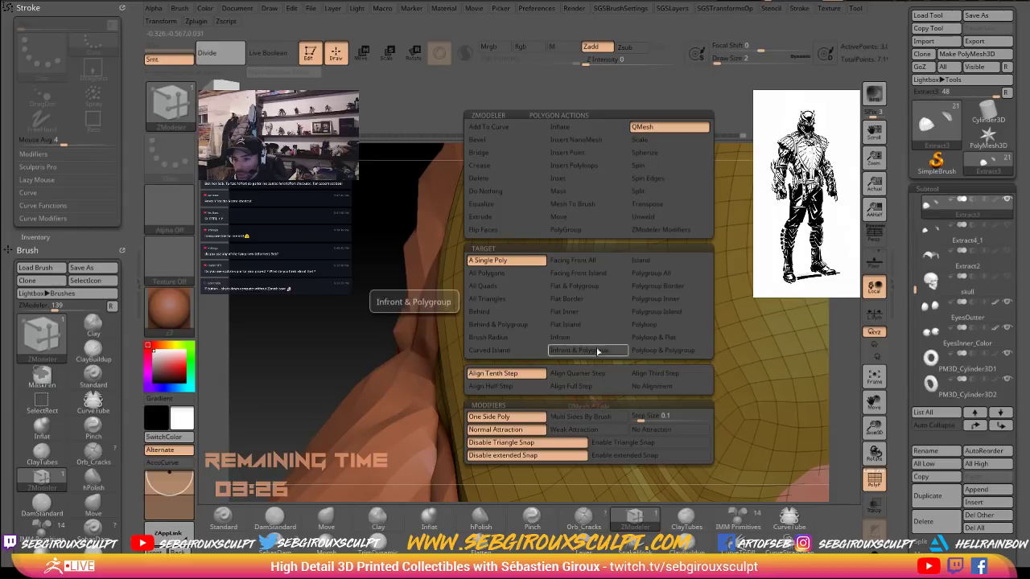
click(580, 231)
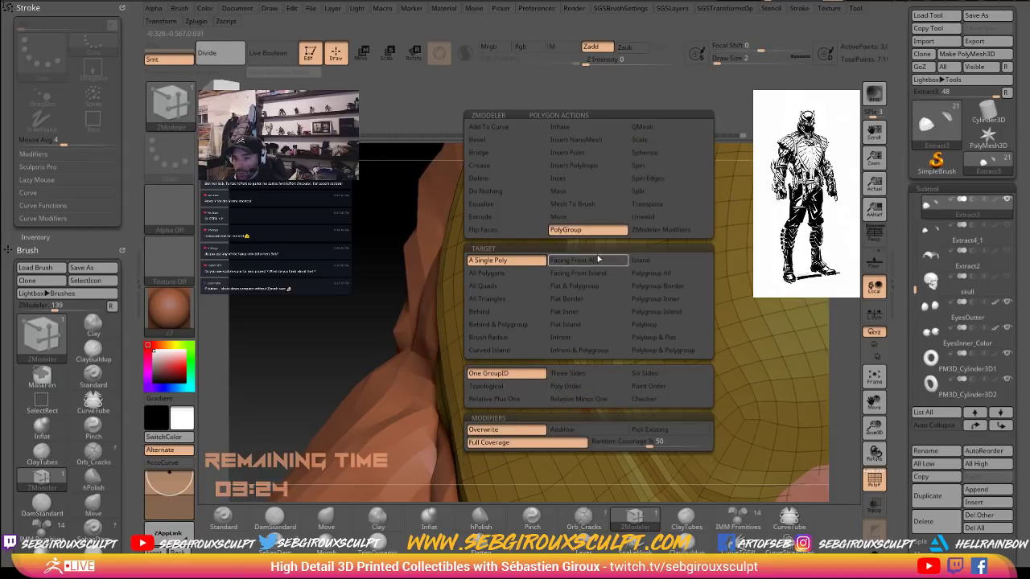
click(644, 324)
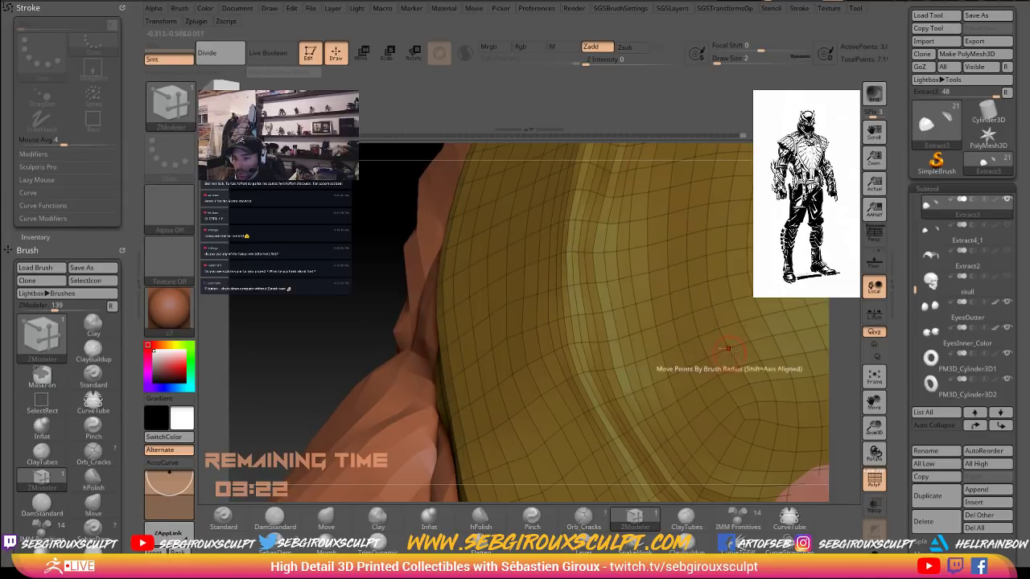
click(593, 389)
alt+drag(843, 396, 845, 454)
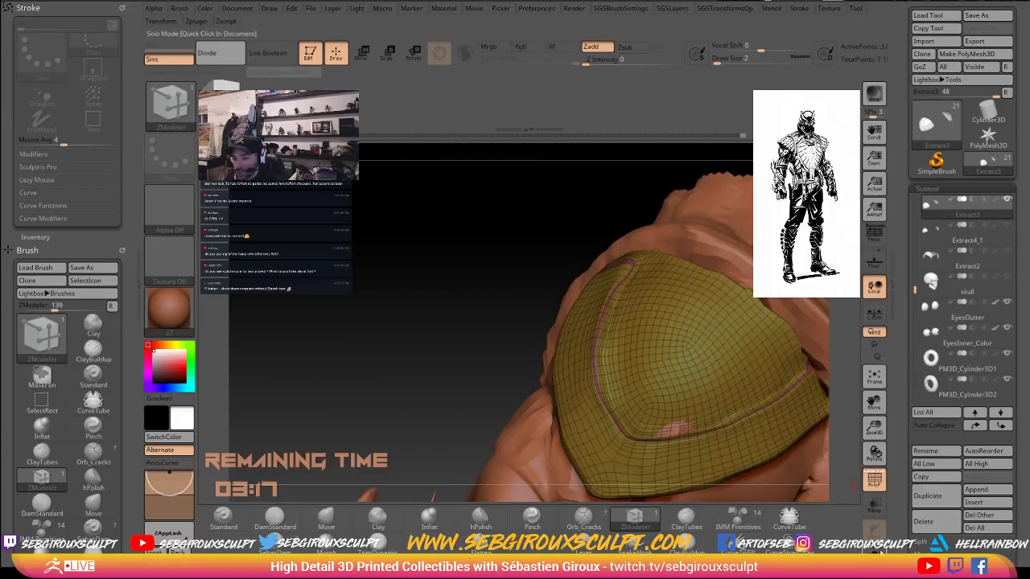
Isolate the shoulder plate in Solo mode and undo the polygroup assignment on the groove loop.
click(876, 555)
alt+drag(776, 496, 764, 471)
mouse_move(394, 378)
mouse_down()
mouse_move(366, 346)
mouse_move(362, 362)
mouse_move(338, 372)
mouse_move(646, 267)
mouse_move(684, 291)
mouse_move(658, 284)
mouse_move(677, 288)
mouse_move(667, 276)
mouse_move(678, 291)
mouse_move(682, 271)
mouse_move(668, 292)
mouse_move(678, 274)
mouse_up()
key(ctrl+z)
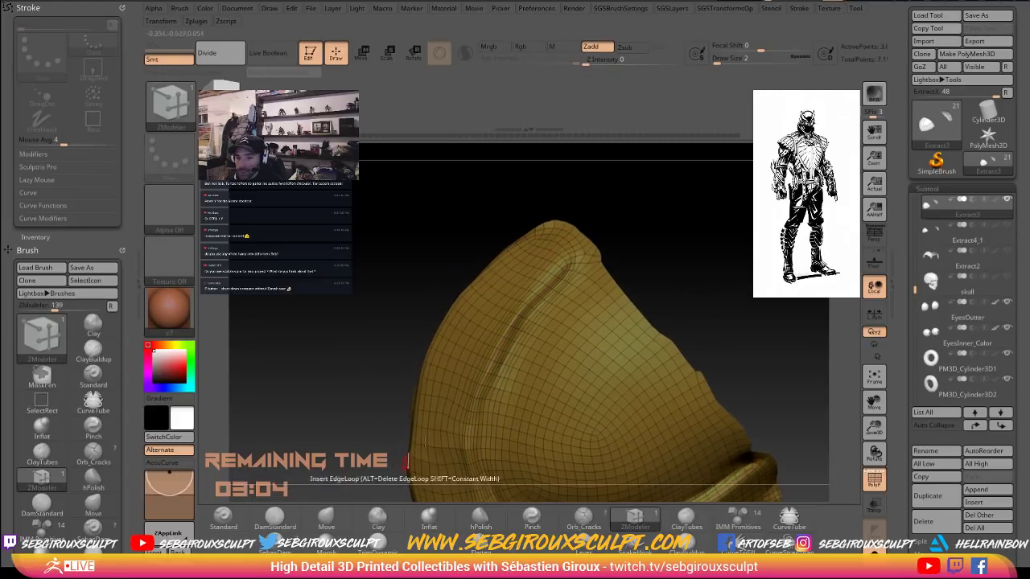
Polish the upper end of the isolated plate's border band with the hPolish brush at draw size 20.
click(477, 527)
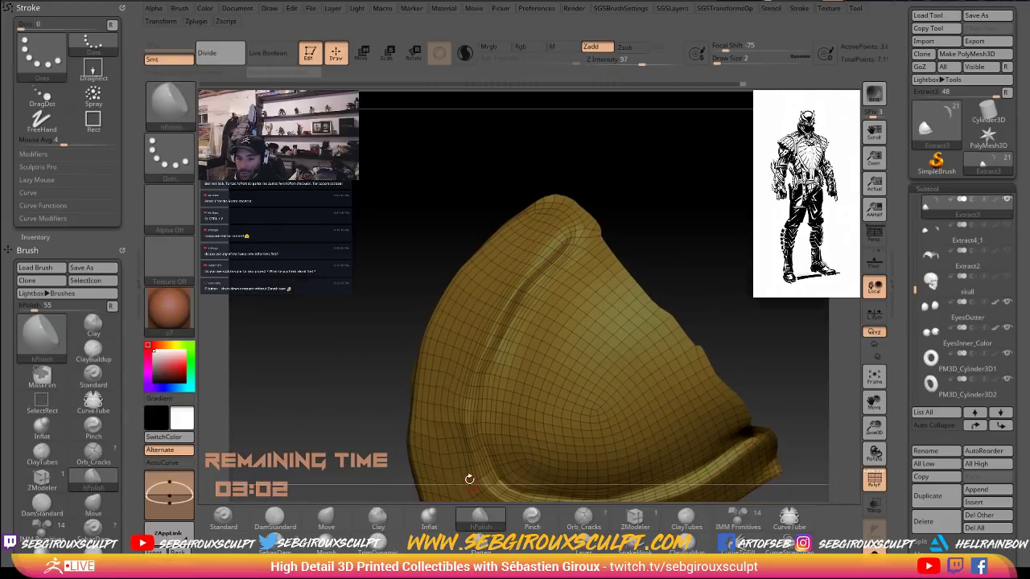
right_drag(547, 233, 553, 235)
key(space)
mouse_move(547, 249)
mouse_down()
mouse_move(558, 250)
mouse_move(556, 227)
mouse_up()
key(space)
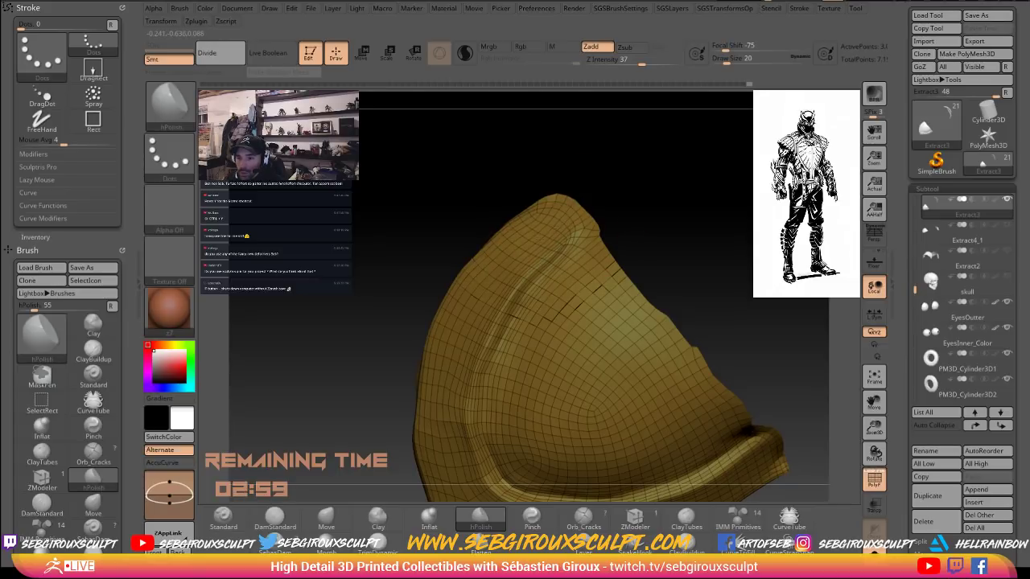
mouse_move(713, 238)
mouse_down()
mouse_move(704, 198)
mouse_move(746, 254)
mouse_move(760, 332)
mouse_up()
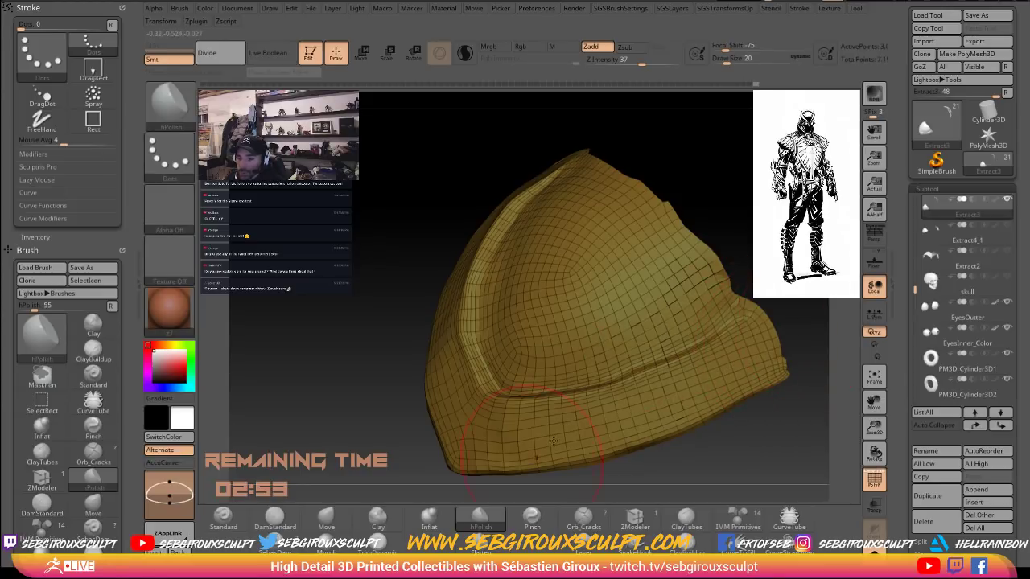
Recarve the upper end of the V-groove with the DamStandard brush at draw size 4.
click(275, 521)
mouse_move(775, 303)
mouse_down()
mouse_move(735, 312)
mouse_move(768, 314)
mouse_move(744, 338)
mouse_up()
key(space)
key(space)
drag(632, 163, 656, 239)
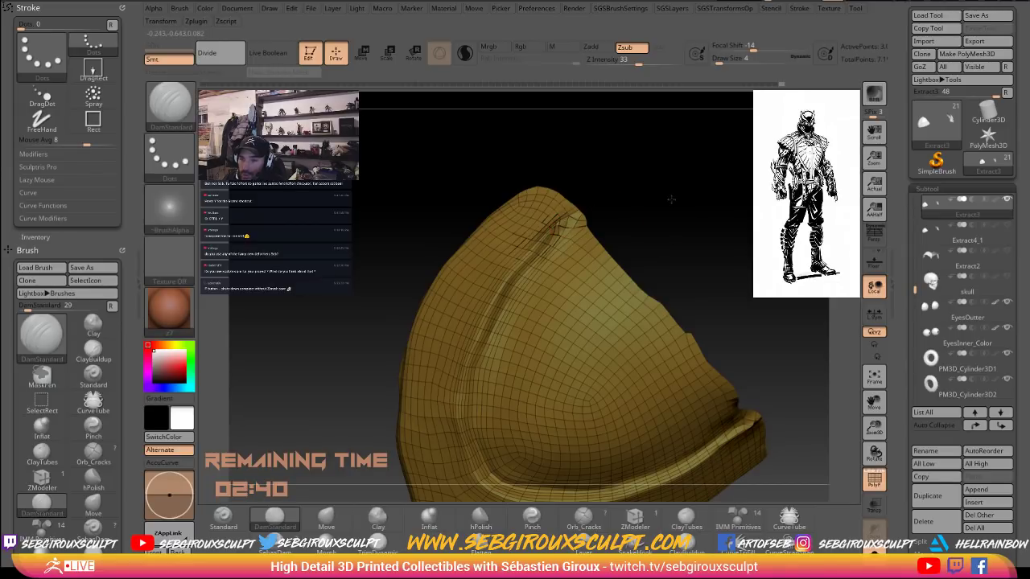
Rerun ZRemesher on the recarved plate, keeping the target polygon count at 1.
alt+drag(671, 199, 716, 282)
key(3)
key(2)
key(3)
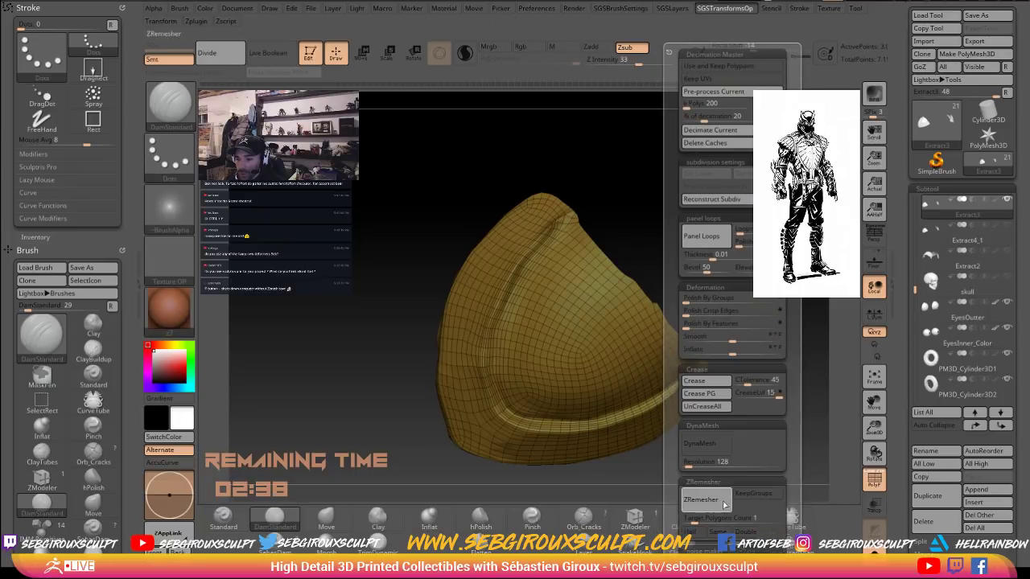
click(702, 499)
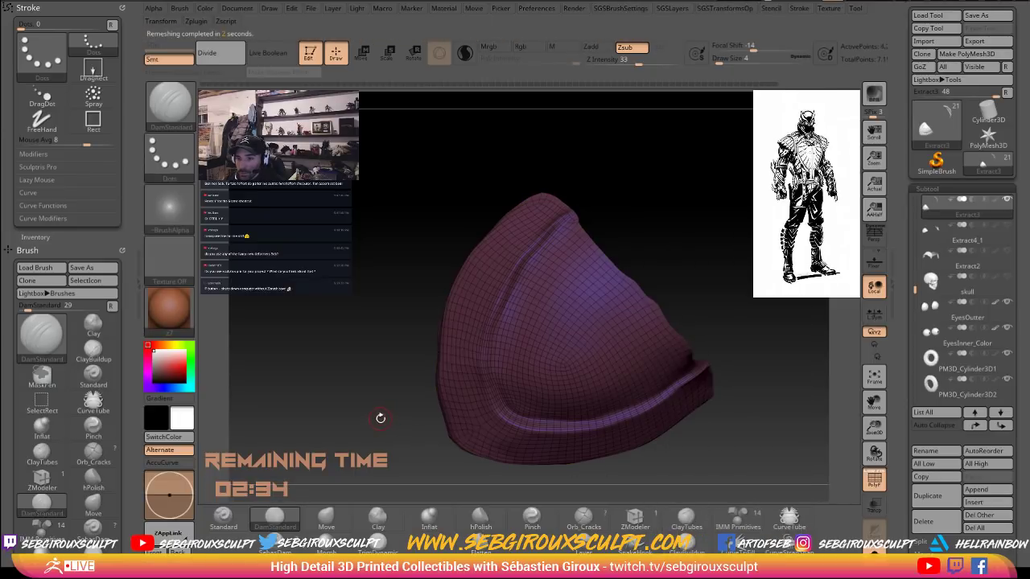
mouse_move(417, 424)
mouse_down()
mouse_move(394, 419)
mouse_move(378, 394)
mouse_move(382, 426)
mouse_up()
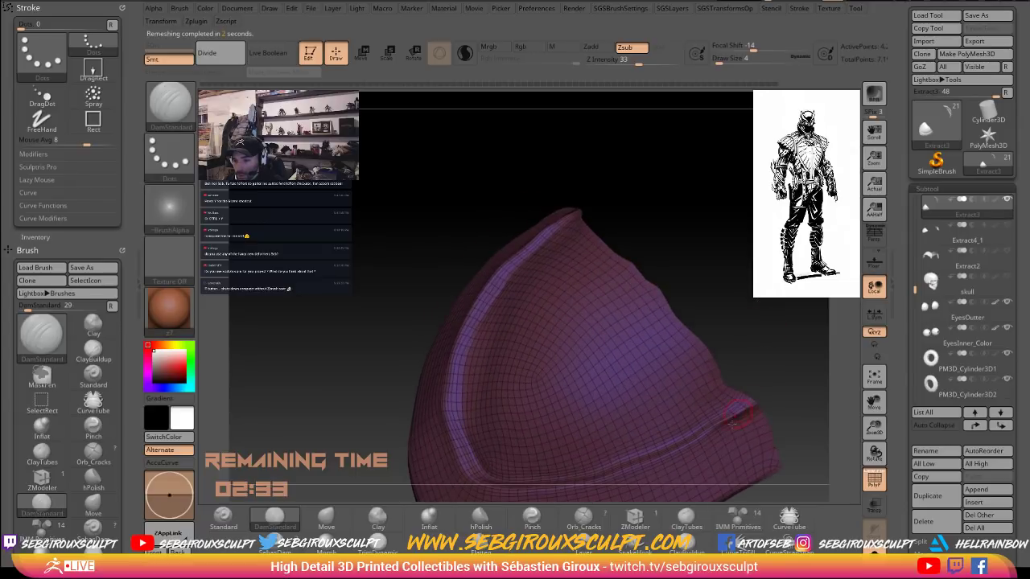
Smooth the groove's upper end and assign a separate polygroup to the polyloop along the groove's outer edge with ZModeler.
mouse_move(585, 251)
shift+mouse_down()
mouse_move(561, 228)
mouse_move(545, 231)
shift+mouse_up()
mouse_move(697, 217)
mouse_down()
mouse_move(739, 227)
mouse_move(699, 241)
mouse_up()
key(b)
key(z)
key(m)
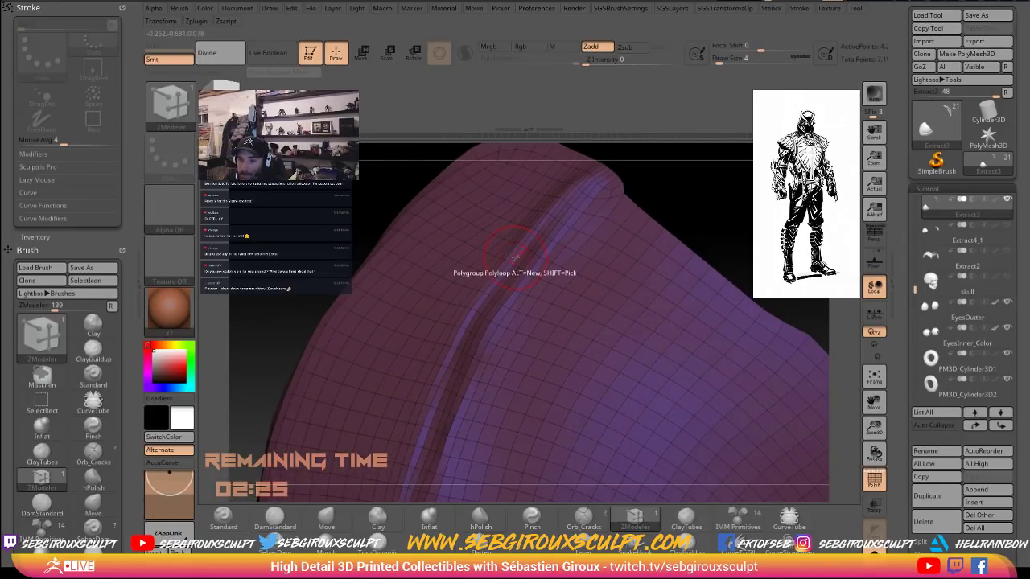
click(514, 257)
mouse_move(769, 243)
mouse_down()
mouse_move(733, 234)
mouse_move(731, 185)
mouse_up()
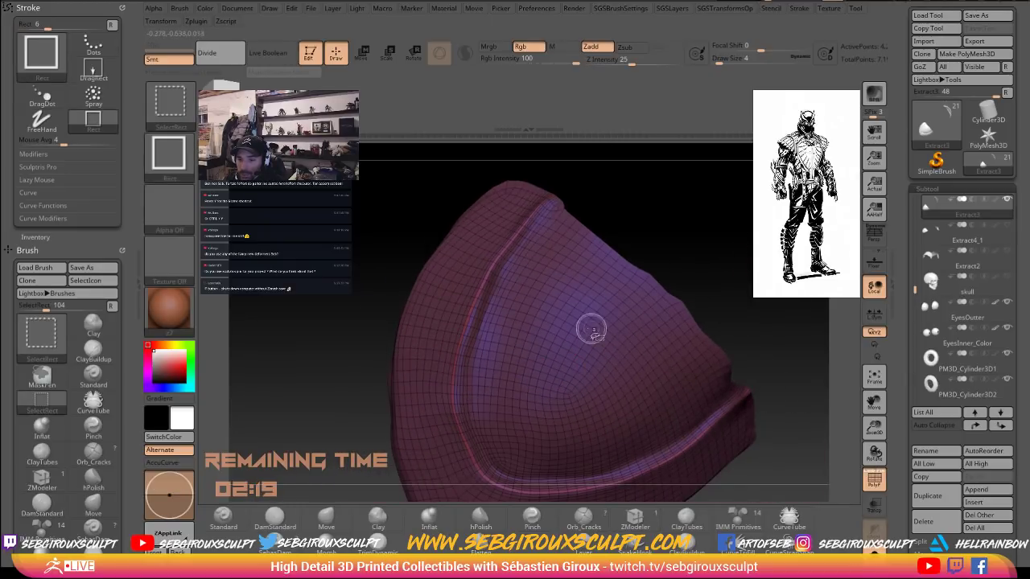
Hide the groove-edge polyloop and use Auto Groups to split the border band and inner panel into separate polygroups.
alt+drag(728, 249, 716, 362)
key(ctrl+shift)
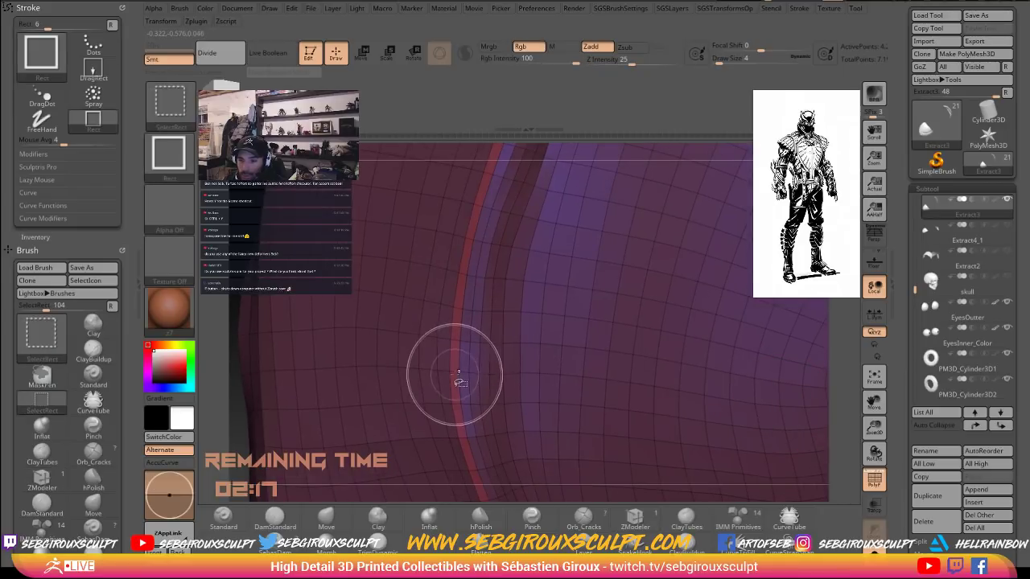
ctrl+shift+click(459, 377)
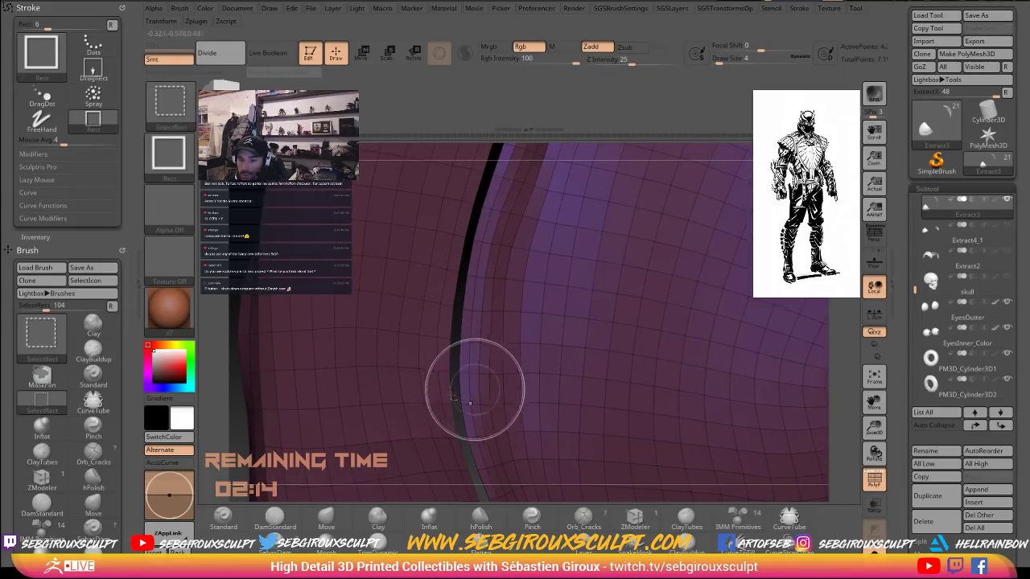
alt+drag(845, 372, 648, 256)
key(space)
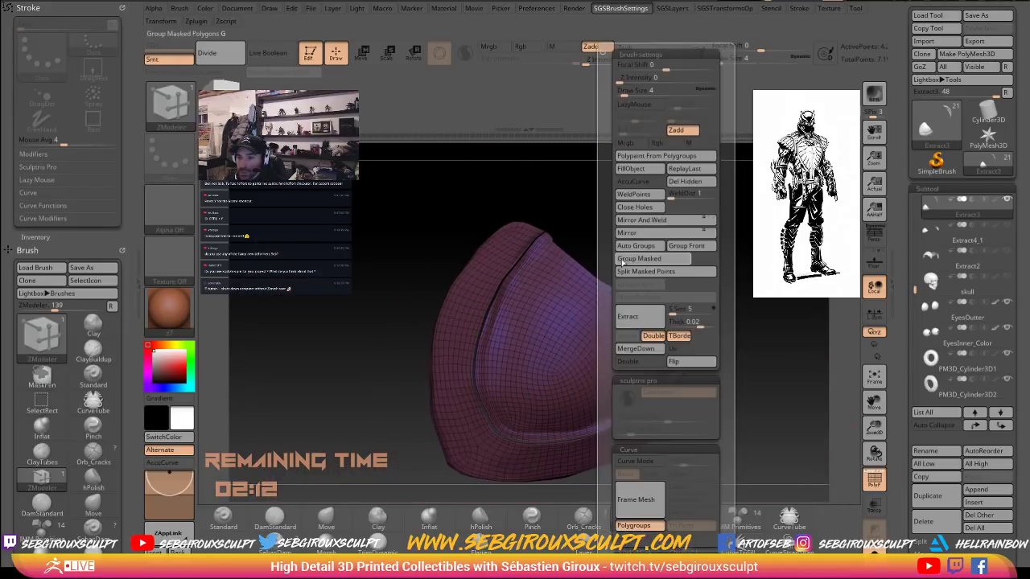
click(636, 245)
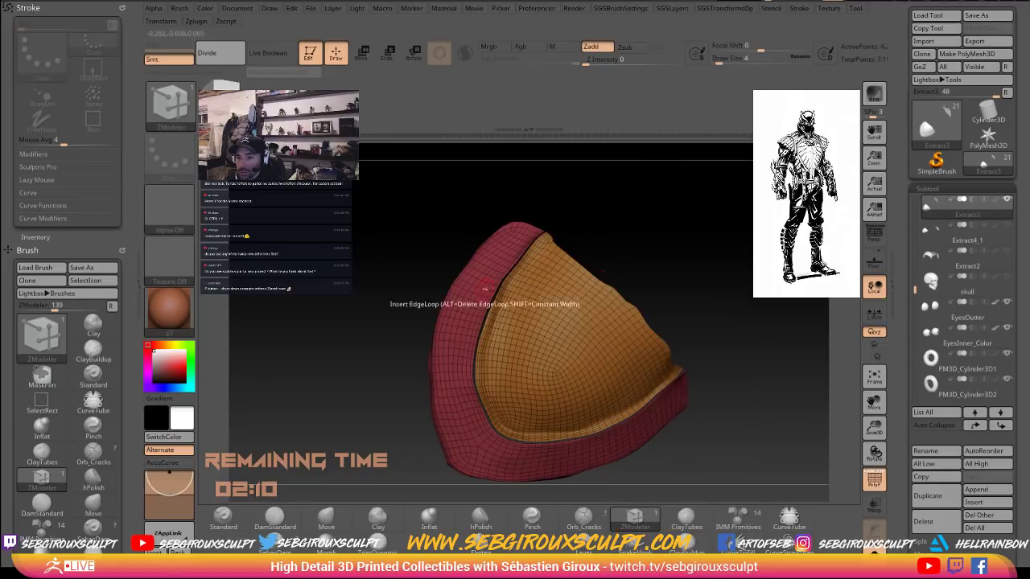
Unhide the groove-edge polyloop and hide the outer border band's polygroup, leaving the inner panel and edge strip shown.
drag(689, 273, 753, 316)
ctrl+right_drag(596, 249, 586, 328)
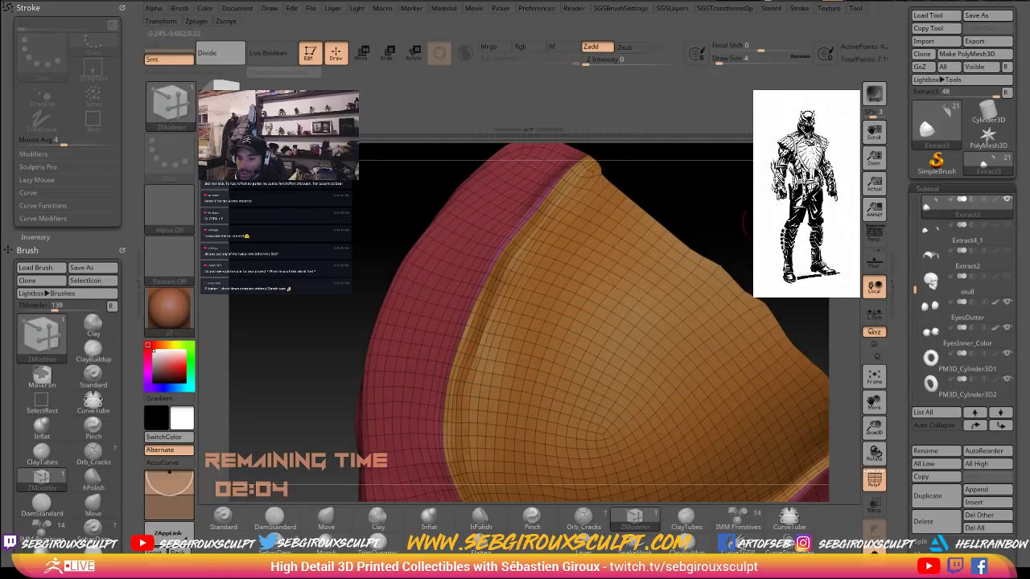
ctrl+right_drag(732, 256, 728, 322)
ctrl+shift+click(391, 370)
ctrl+shift+click(378, 369)
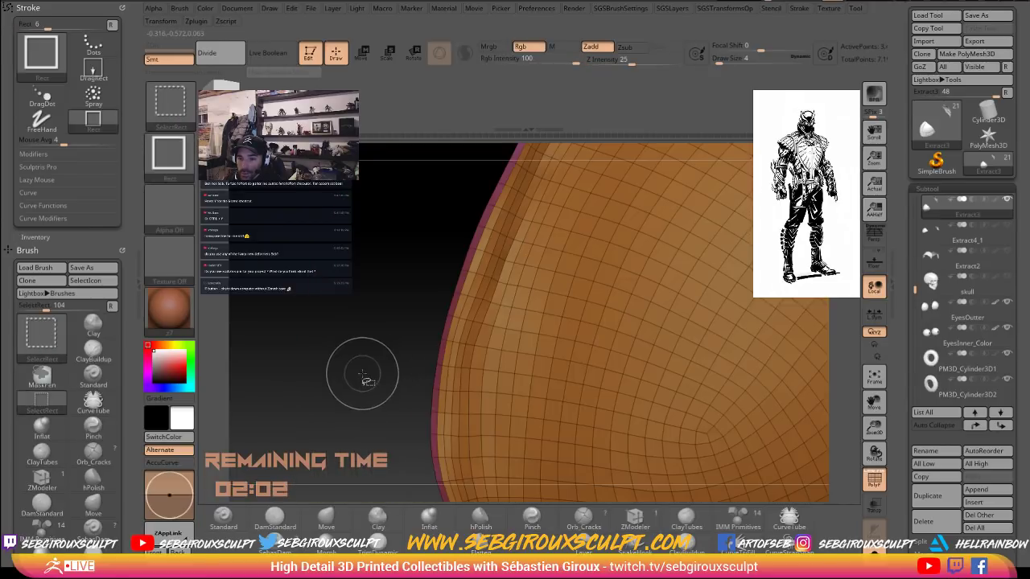
mouse_move(361, 379)
right_down()
mouse_move(338, 379)
mouse_move(331, 393)
right_up()
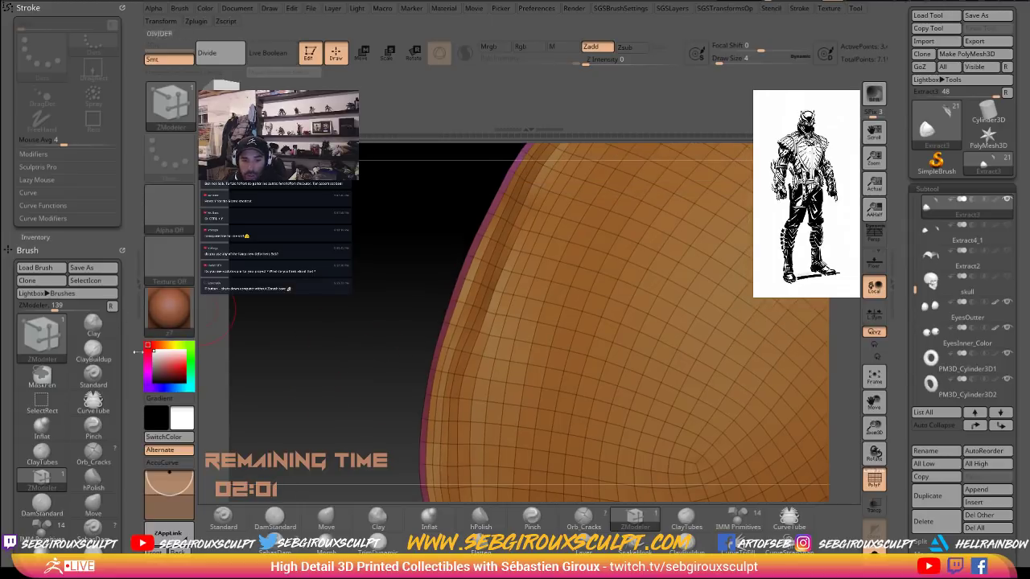
drag(72, 251, 69, 65)
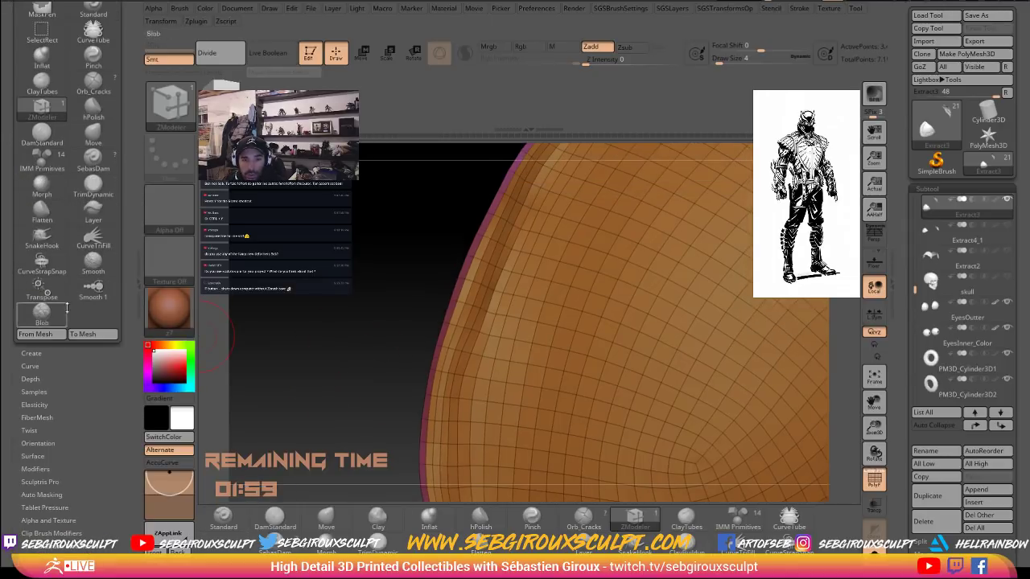
scroll(67, 307, down, 1)
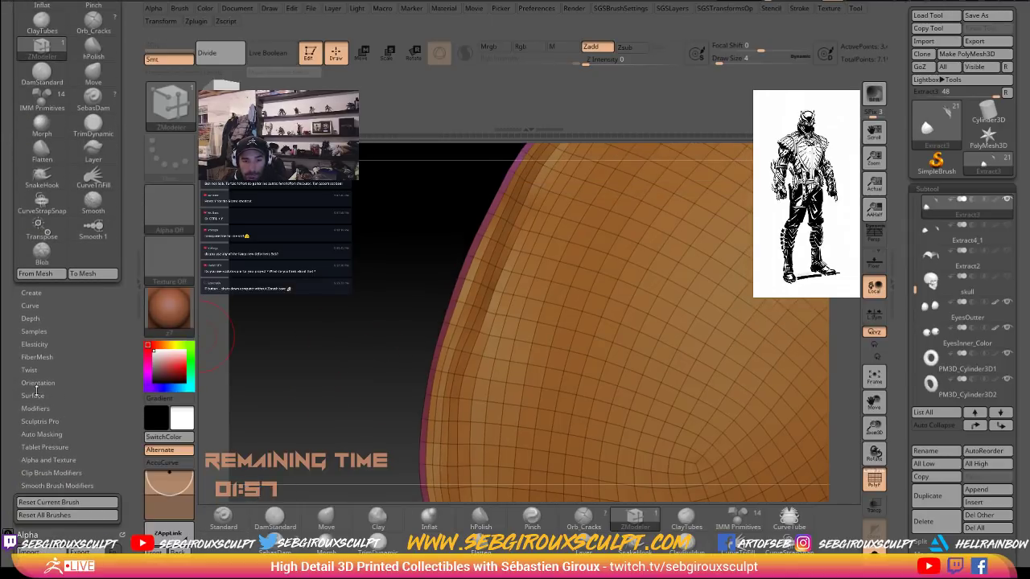
scroll(35, 391, down, 1)
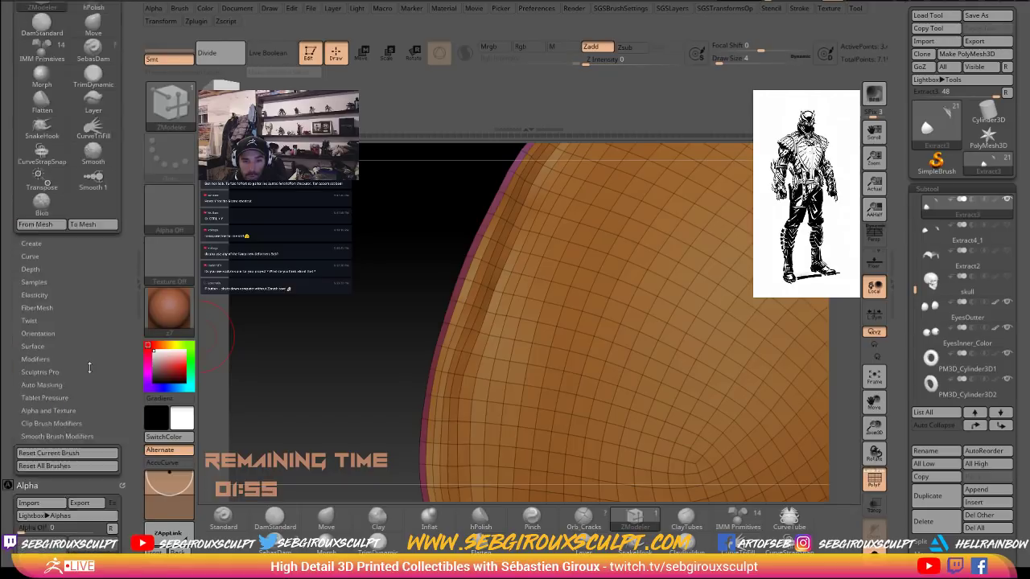
scroll(90, 367, up, 1)
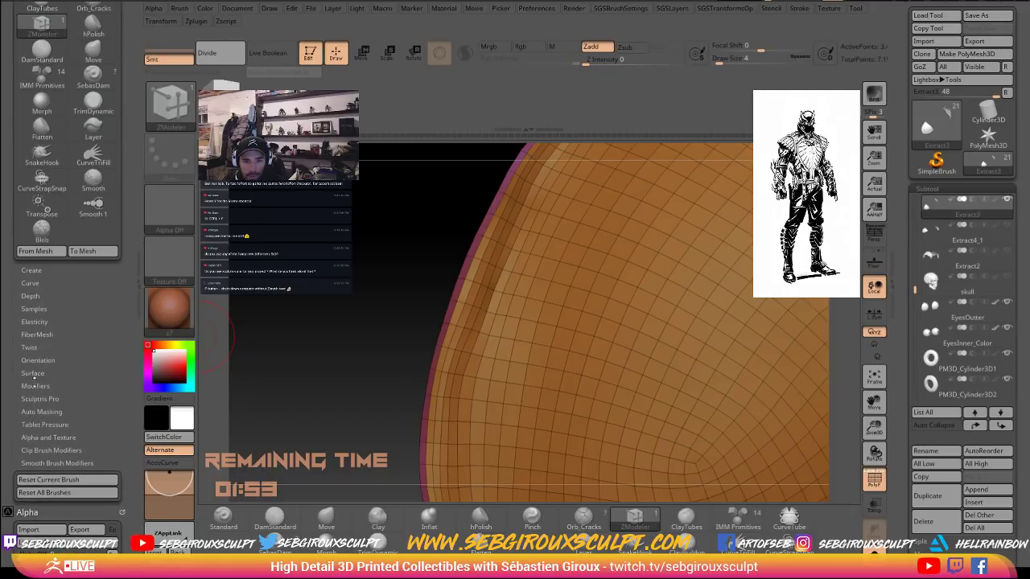
click(34, 385)
click(35, 385)
drag(92, 343, 114, 480)
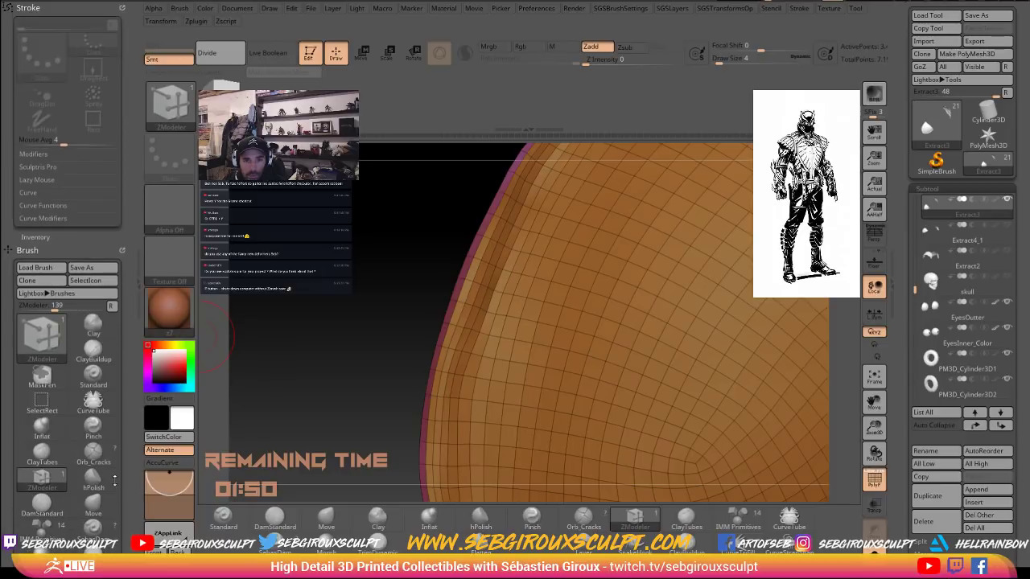
Frame the mesh with a curve along its polygroup boundary only, with the Border and Creased edges options turned off.
click(32, 193)
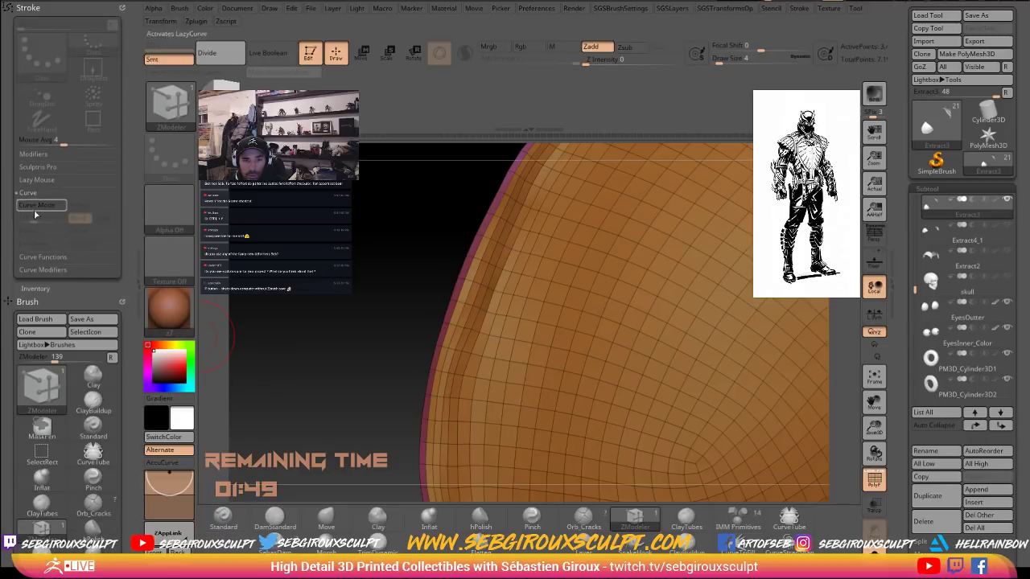
click(43, 257)
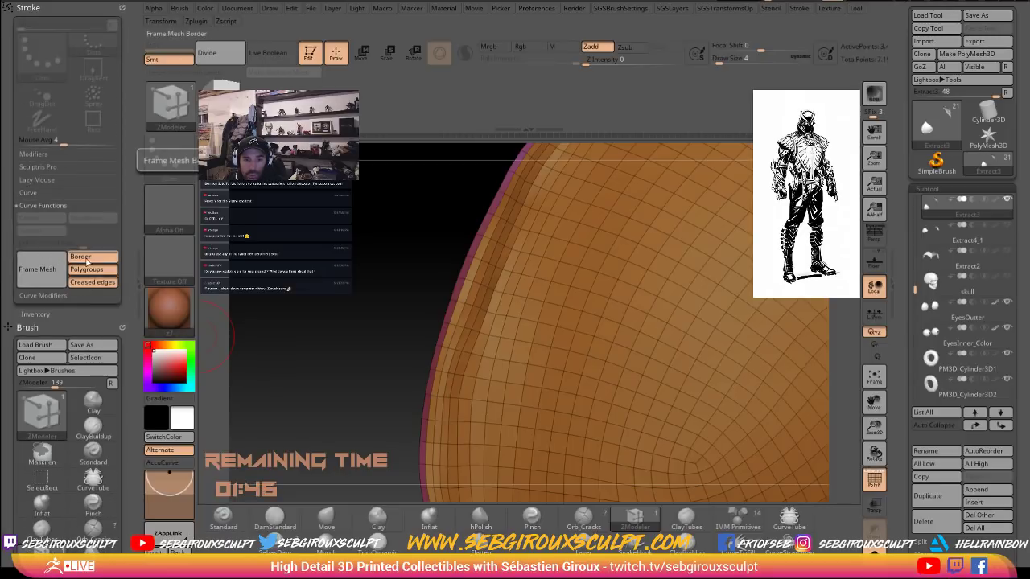
key(ctrl)
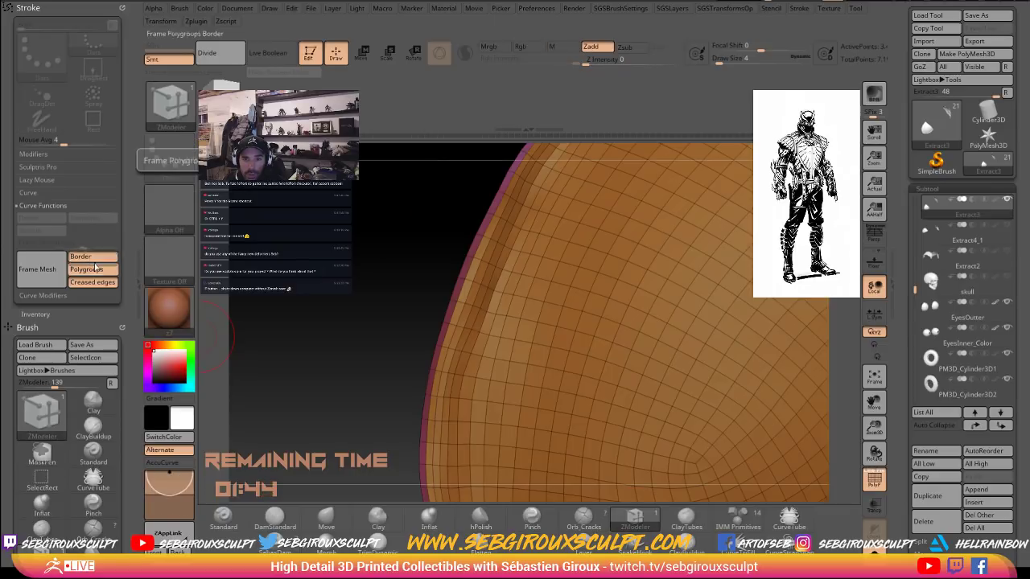
key(ctrl)
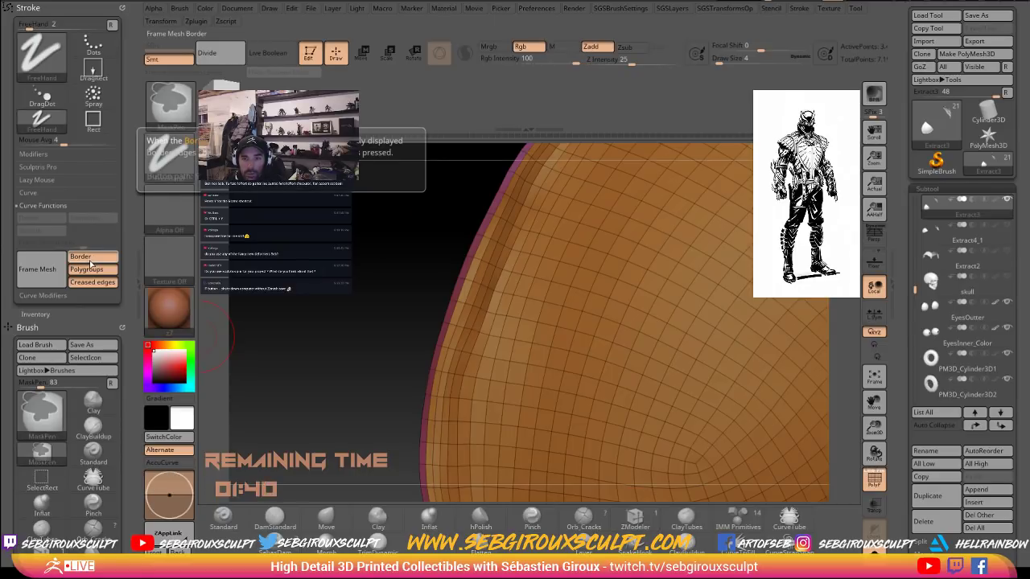
ctrl+click(91, 262)
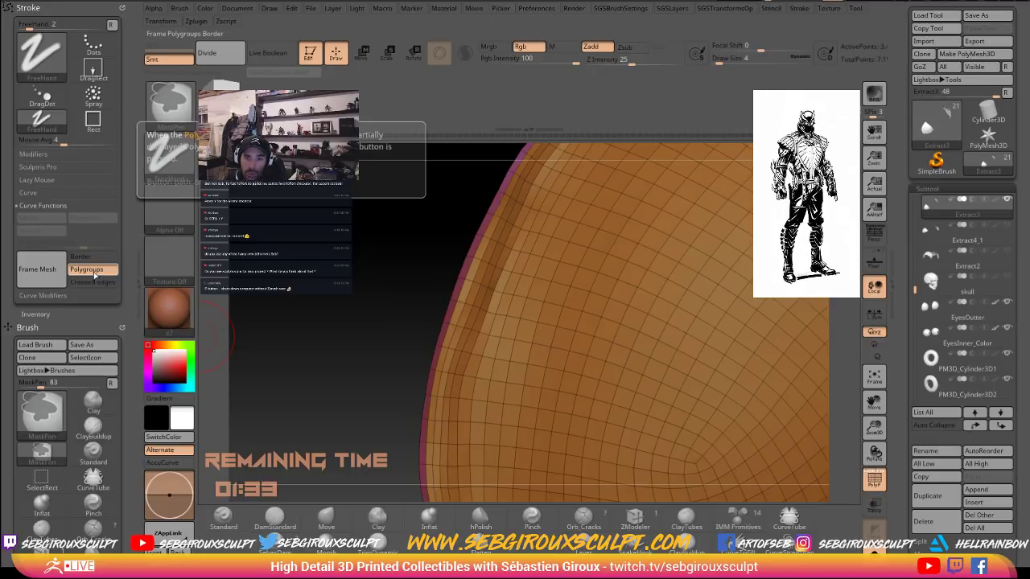
click(41, 272)
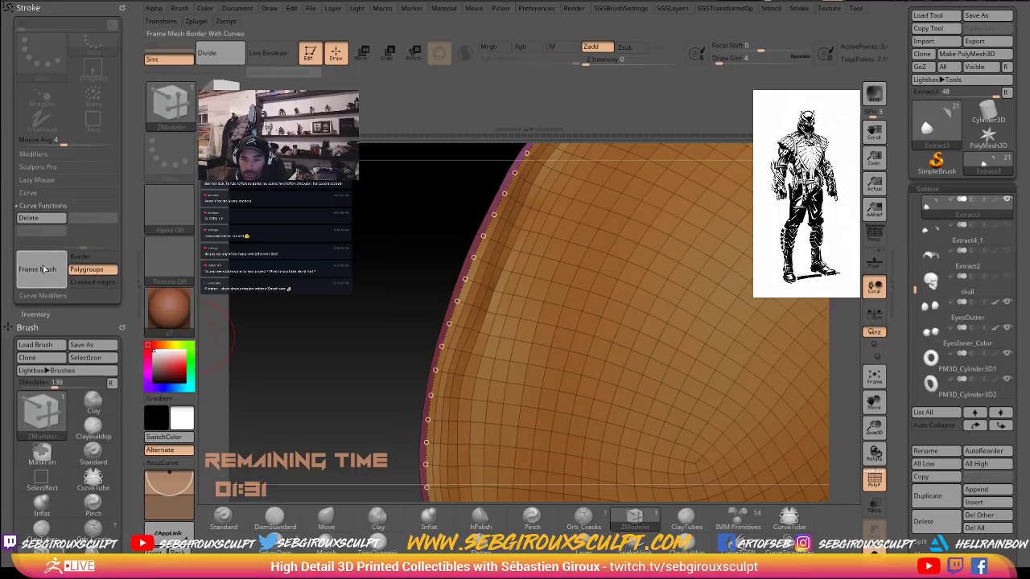
key(f)
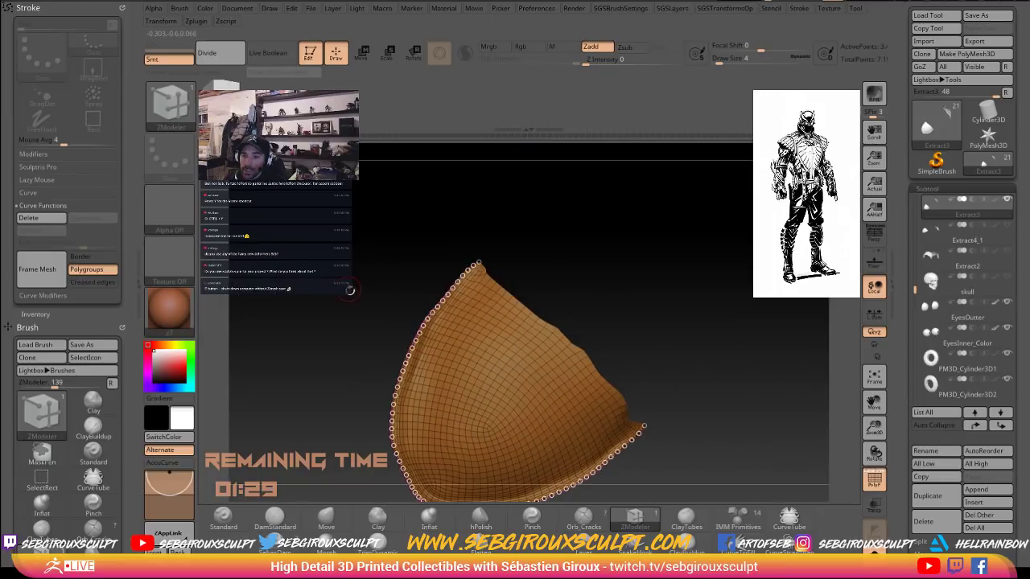
Switch to the CurveTube brush for the framed curve along the shoulder plate's groove edge.
alt+drag(345, 272, 329, 290)
mouse_move(669, 428)
mouse_down()
mouse_move(733, 443)
mouse_move(736, 420)
mouse_move(758, 473)
mouse_up()
click(789, 519)
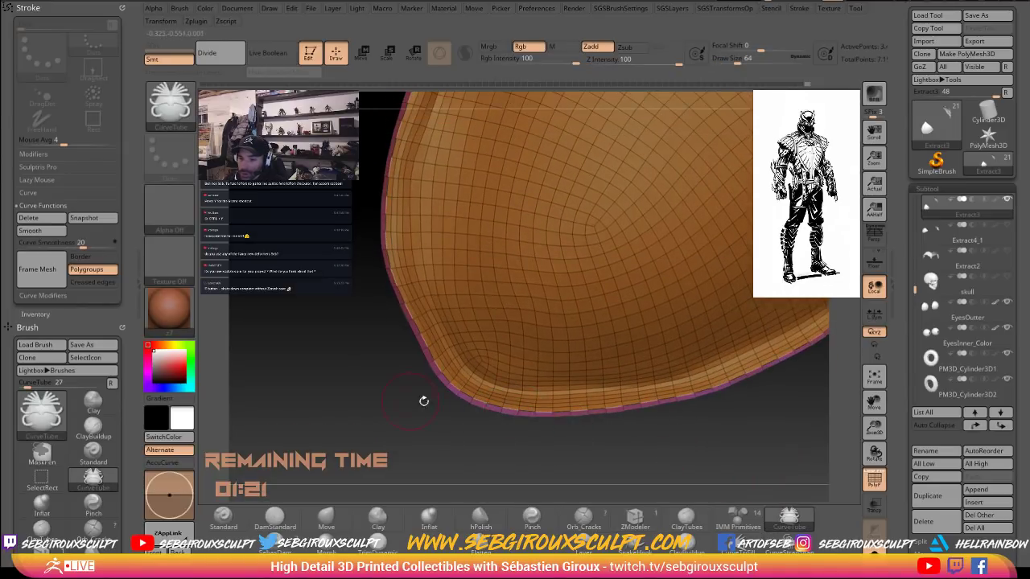
drag(421, 401, 448, 441)
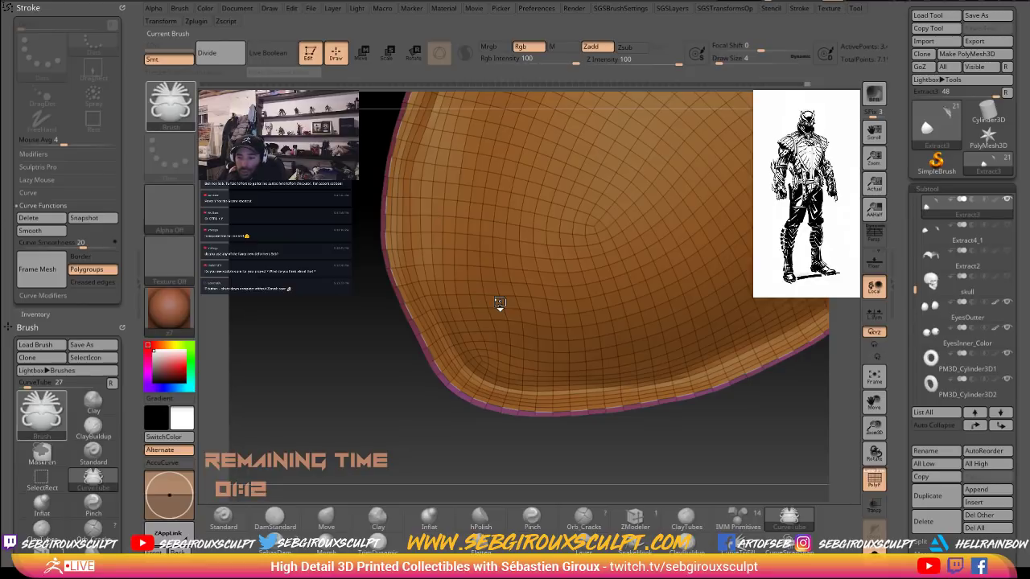
key(b)
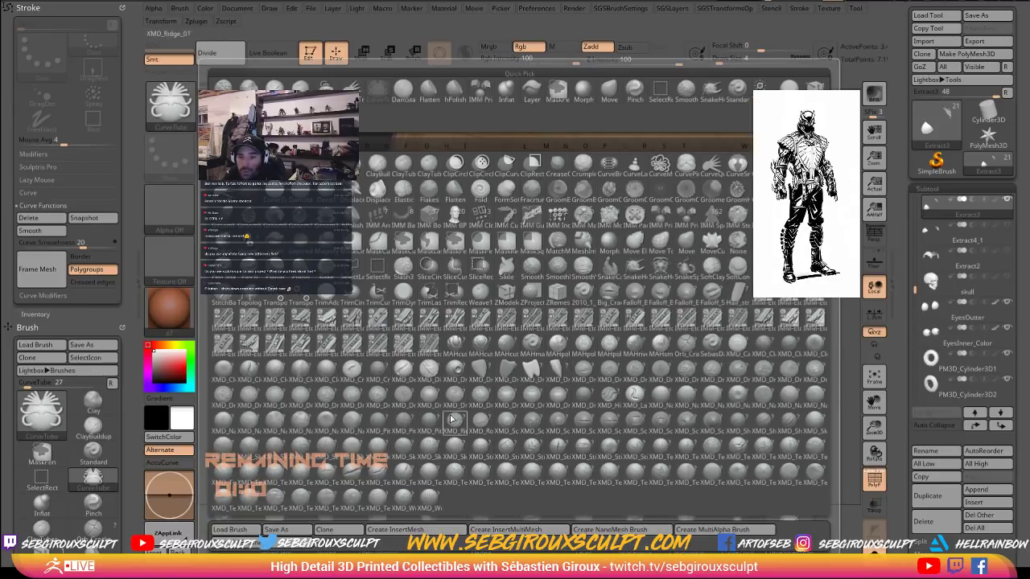
key(i)
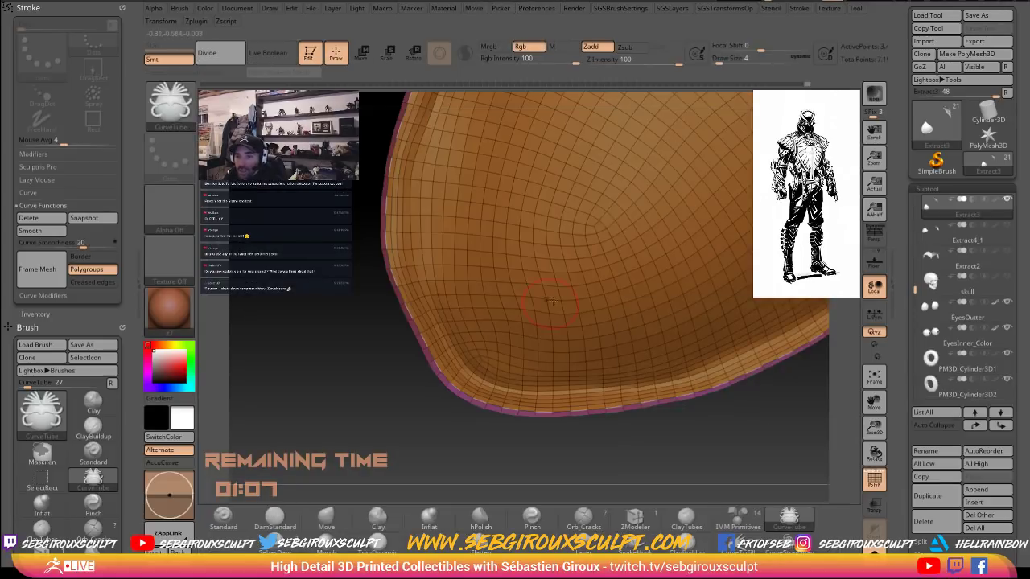
Try a tube along the groove-edge curve at a draw size of 4 and undo it.
mouse_move(361, 347)
mouse_down()
mouse_move(371, 377)
mouse_move(383, 299)
mouse_up()
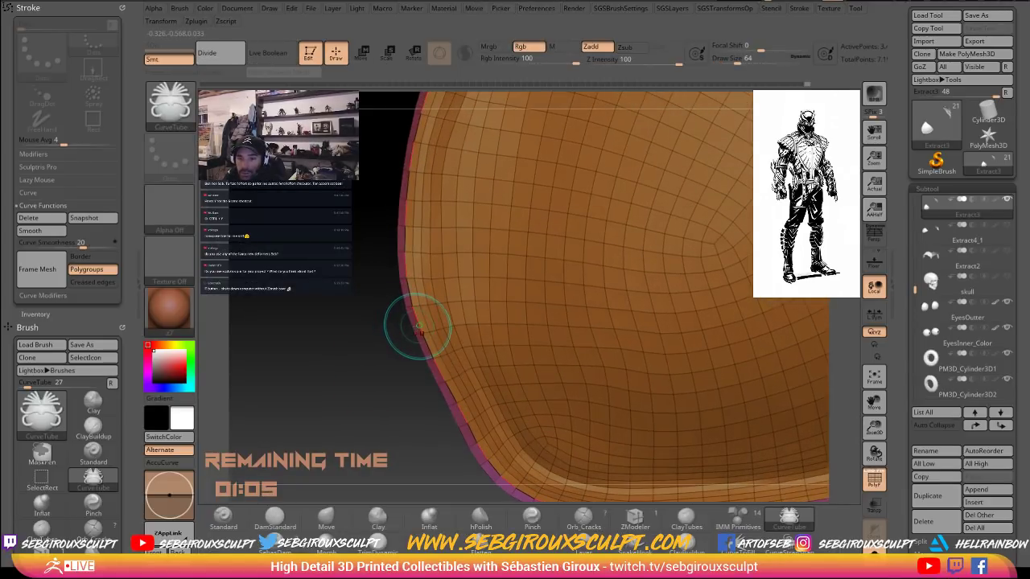
click(417, 326)
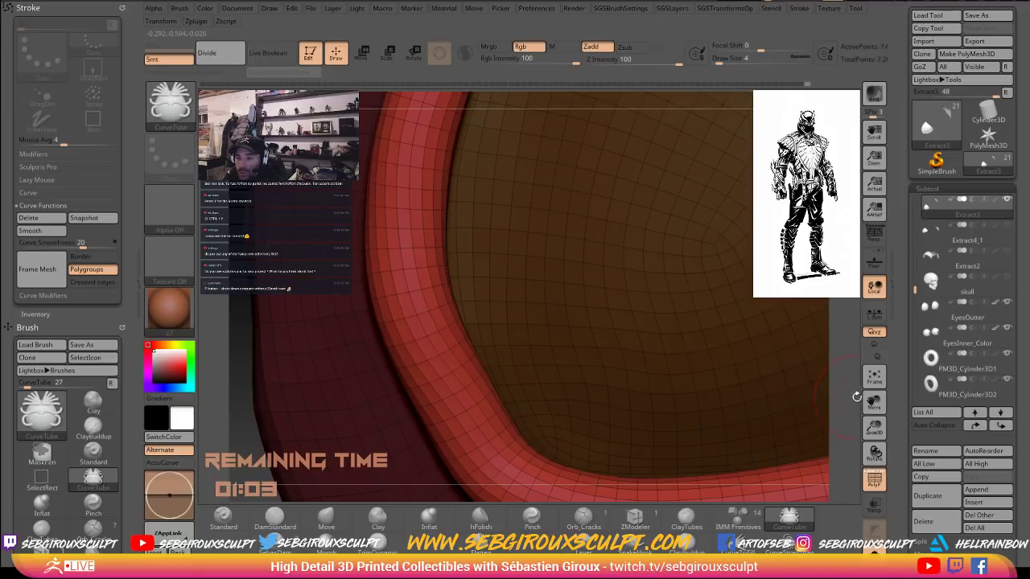
alt+drag(856, 397, 681, 262)
key(ctrl+z)
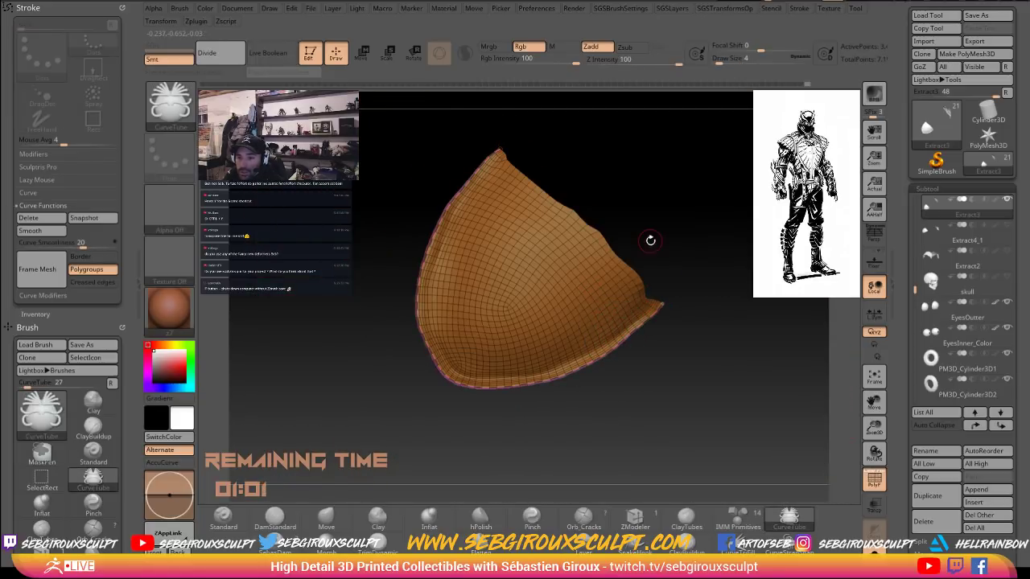
Reduce the draw size to 2, try the tube on the groove-edge curve again and undo it.
key(space)
drag(641, 245, 662, 245)
alt+drag(685, 219, 755, 338)
click(723, 376)
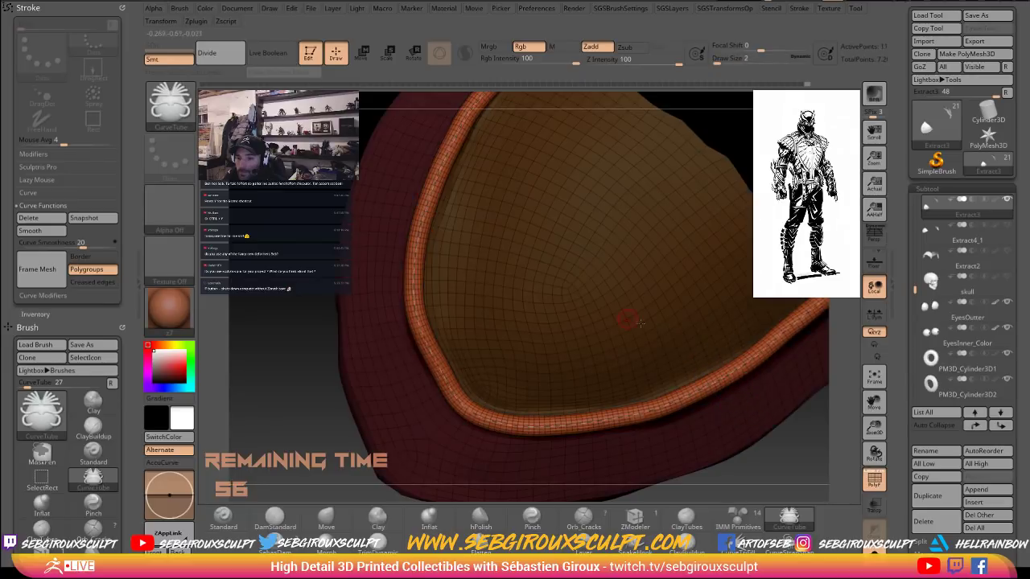
key(ctrl+z)
Set the draw size to 8, try another tube on the groove-edge curve and undo it.
key(space)
click(580, 285)
text(2)
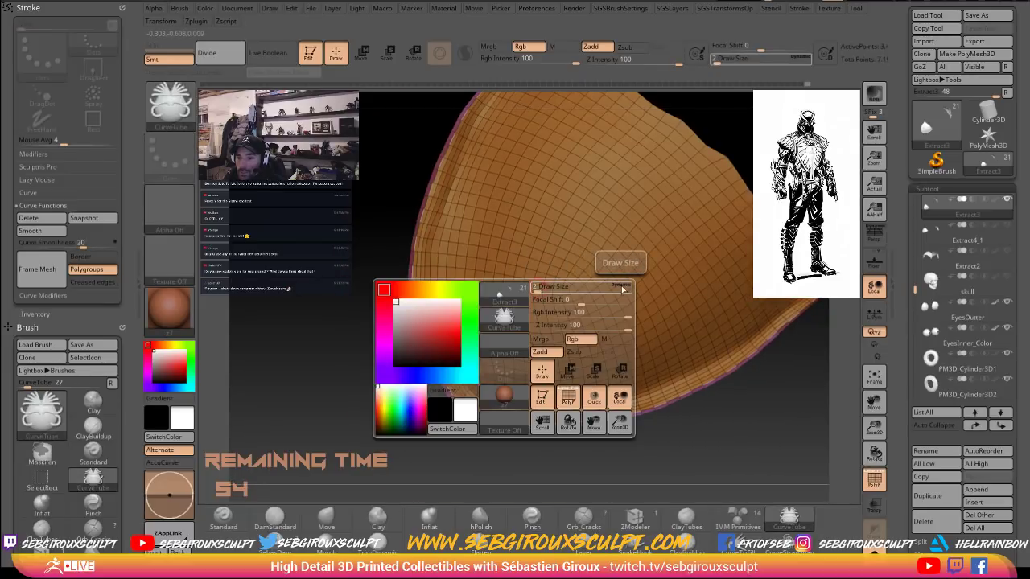
click(620, 285)
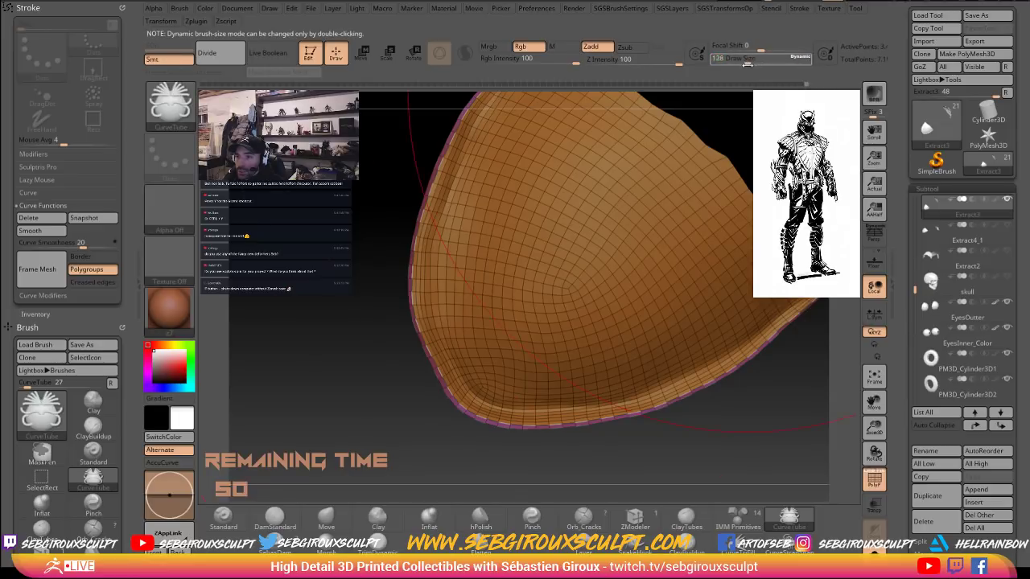
drag(748, 65, 729, 63)
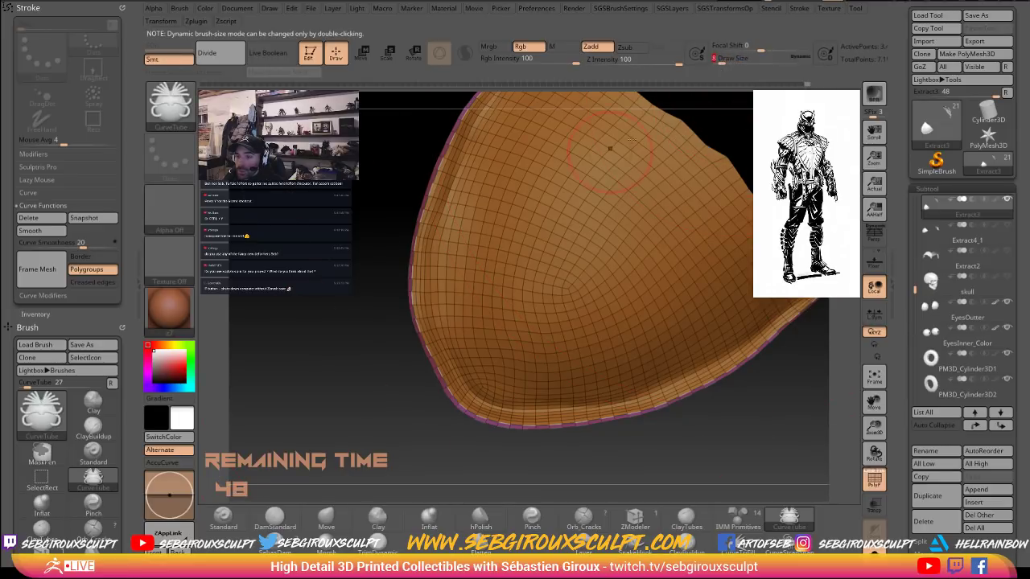
click(422, 308)
key(ctrl+z)
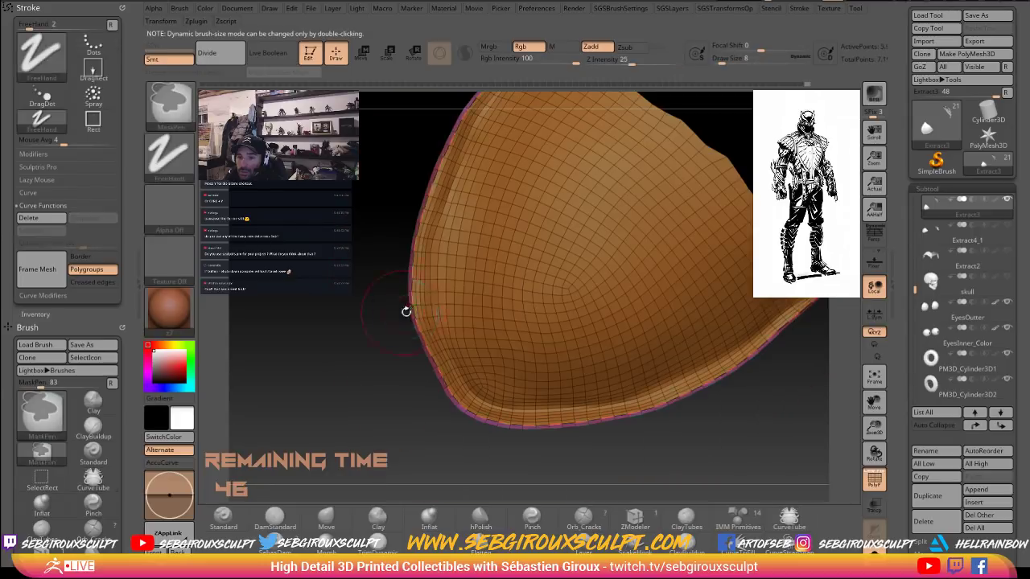
Retry the groove-edge tube with a draw size smaller than 8 and undo it.
key(space)
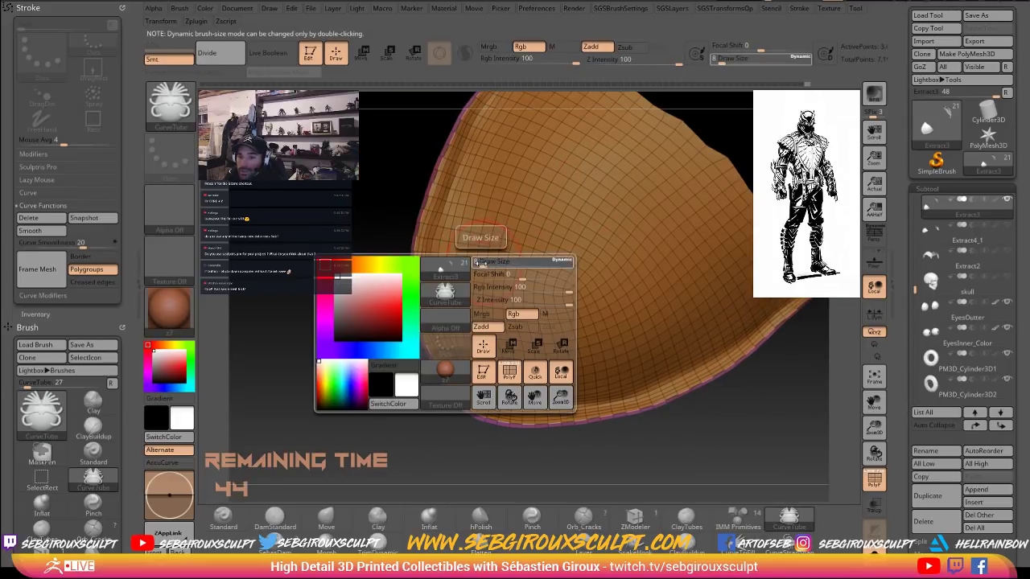
drag(480, 263, 500, 263)
click(413, 298)
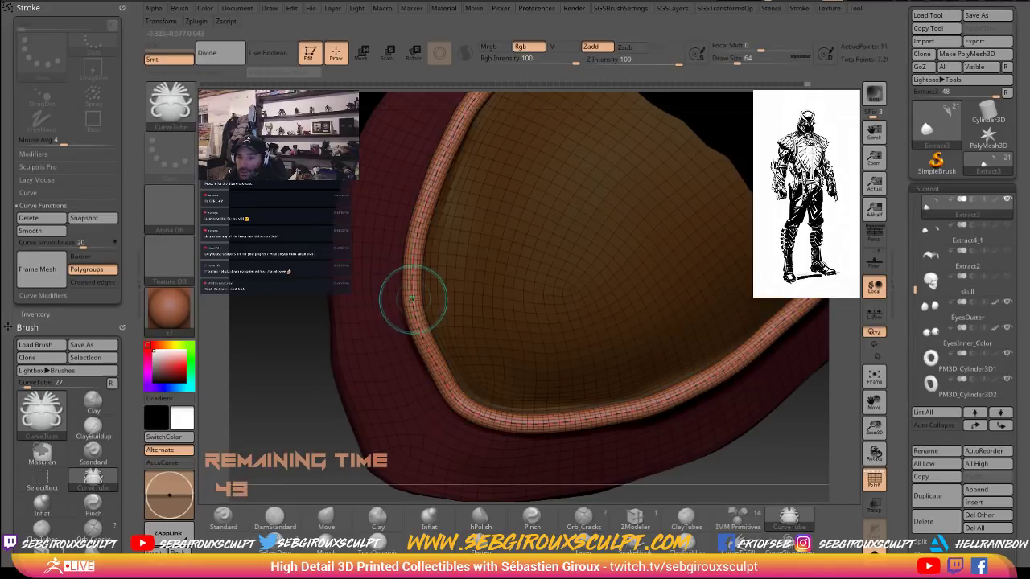
key(ctrl+z)
Set the draw size to 1 and run a thin tube along the groove-edge curve.
key(space)
drag(463, 289, 456, 289)
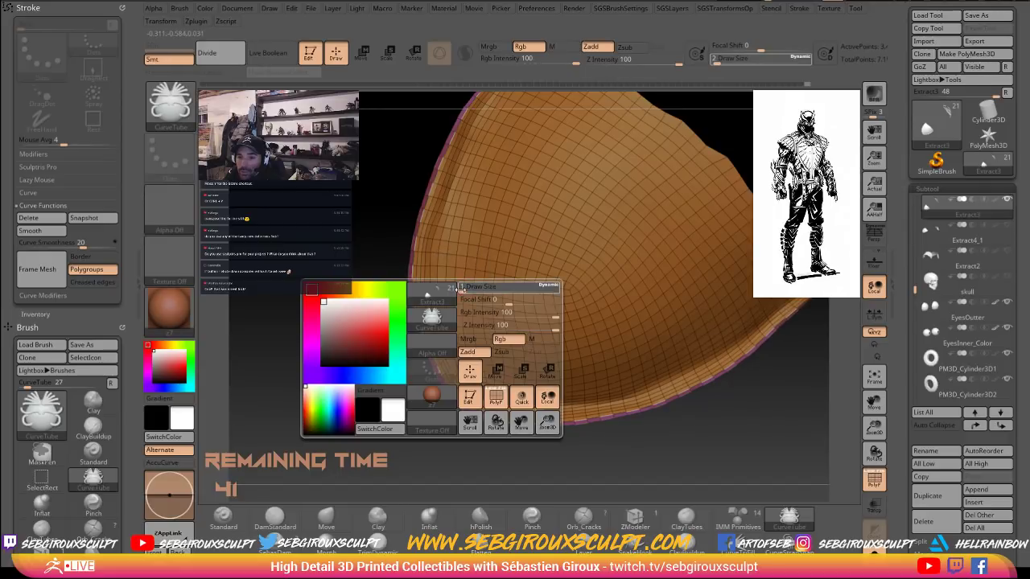
click(415, 302)
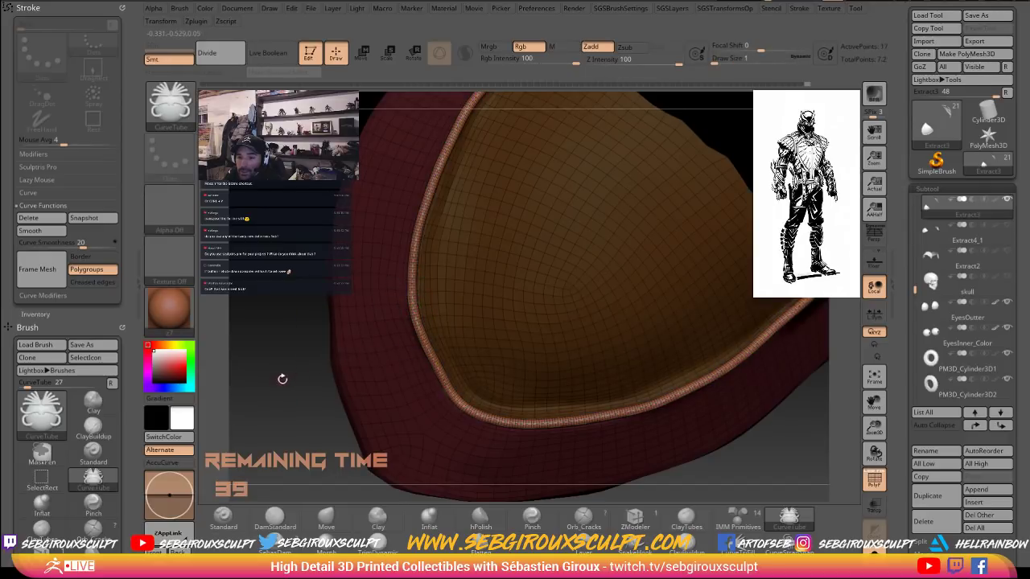
Inspect how the thin tube sits around the plate's lower corner and remove it, keeping the curve.
drag(801, 464, 803, 394)
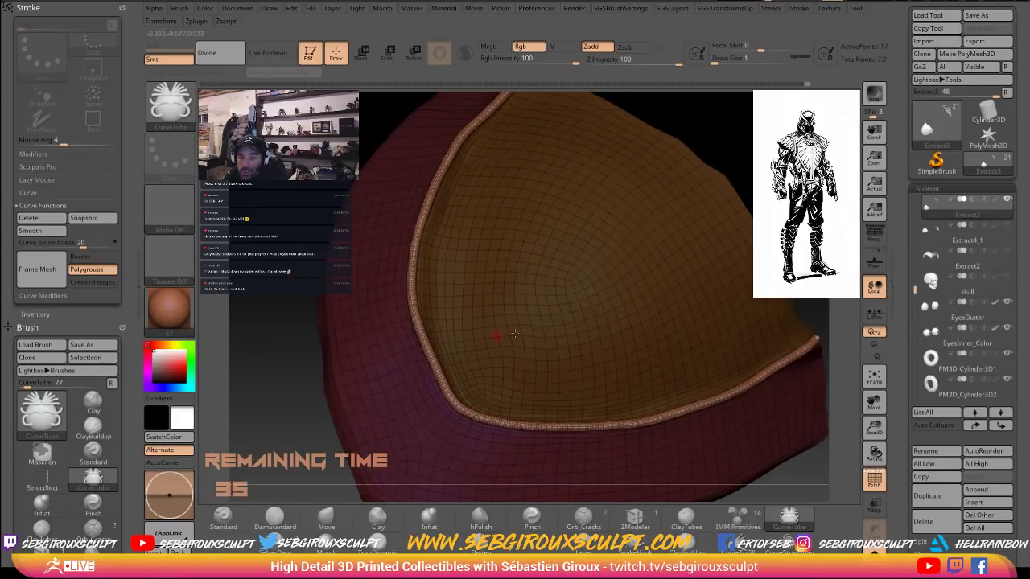
alt+drag(256, 408, 264, 447)
drag(248, 413, 256, 326)
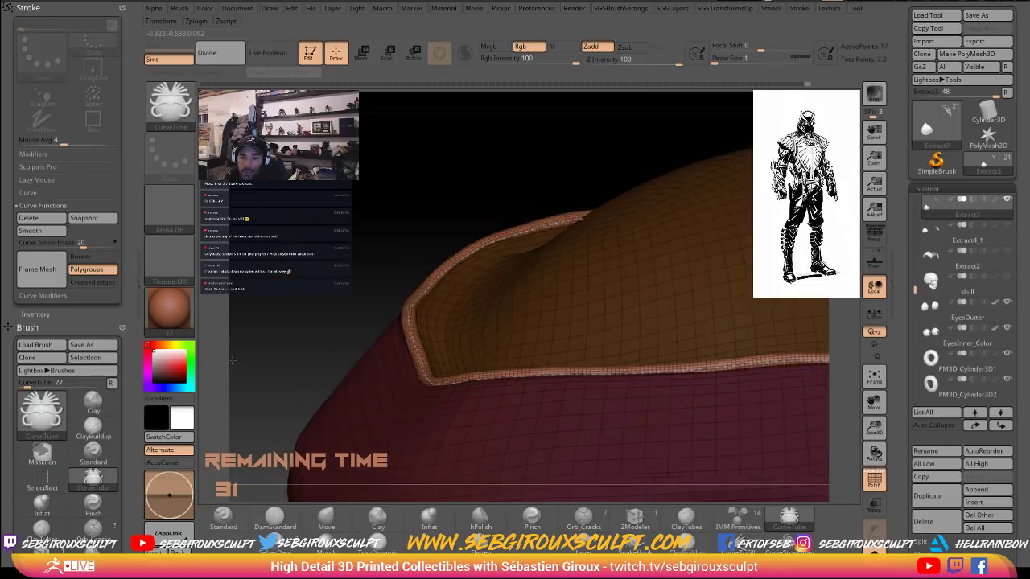
mouse_move(328, 285)
alt+mouse_down()
mouse_move(331, 317)
mouse_move(364, 298)
mouse_move(366, 309)
mouse_move(365, 277)
alt+mouse_up()
click(438, 362)
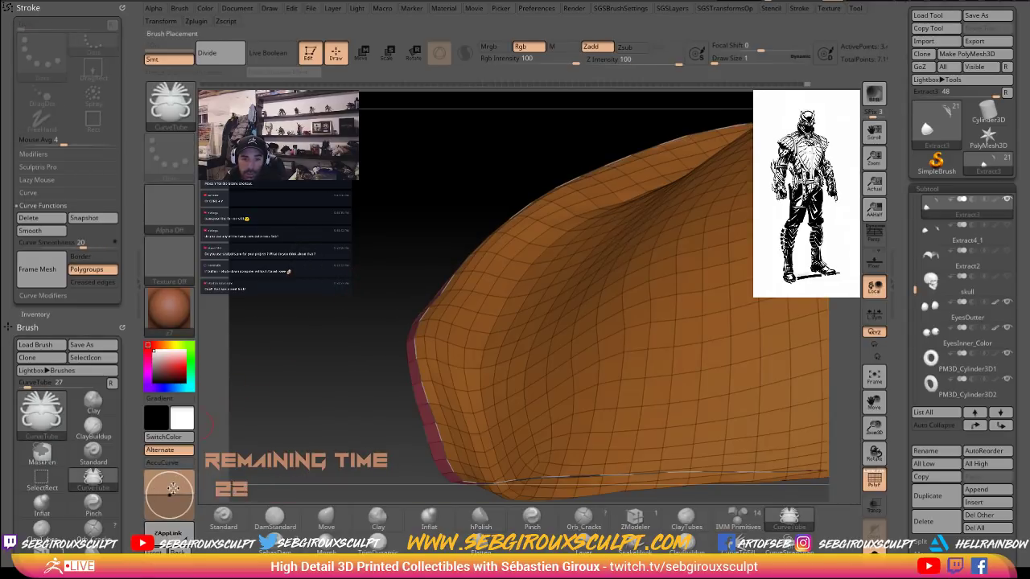
Try the groove-edge tube with the CurveTube brush's depth Imbed set to -81 and undo it.
click(34, 155)
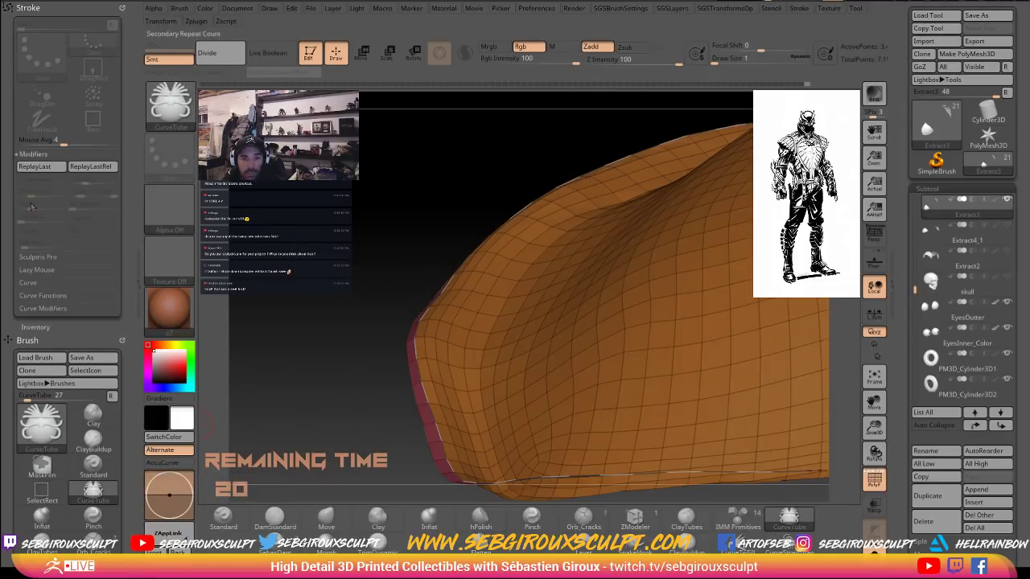
click(36, 257)
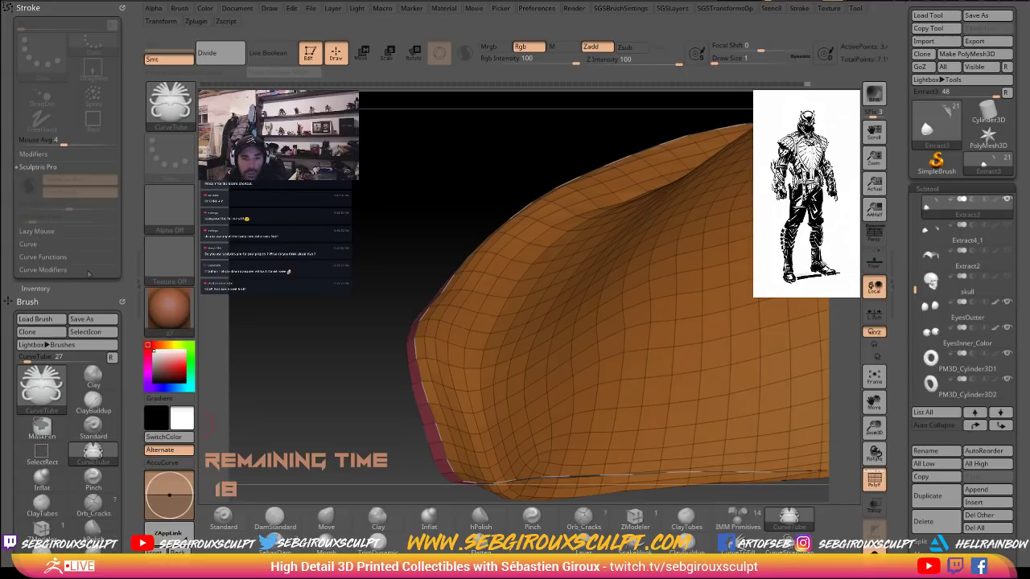
drag(95, 288, 102, 187)
click(32, 329)
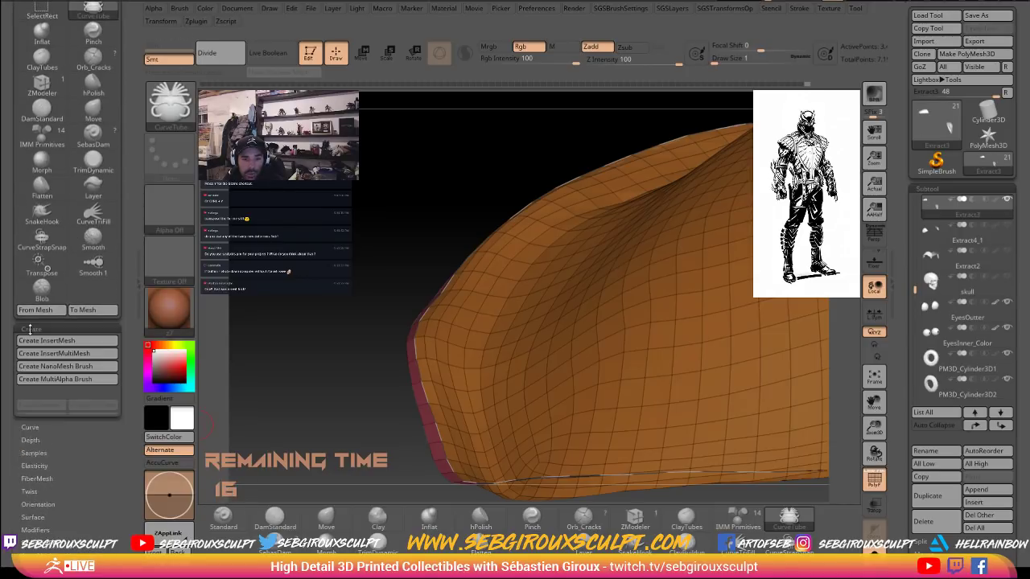
click(32, 330)
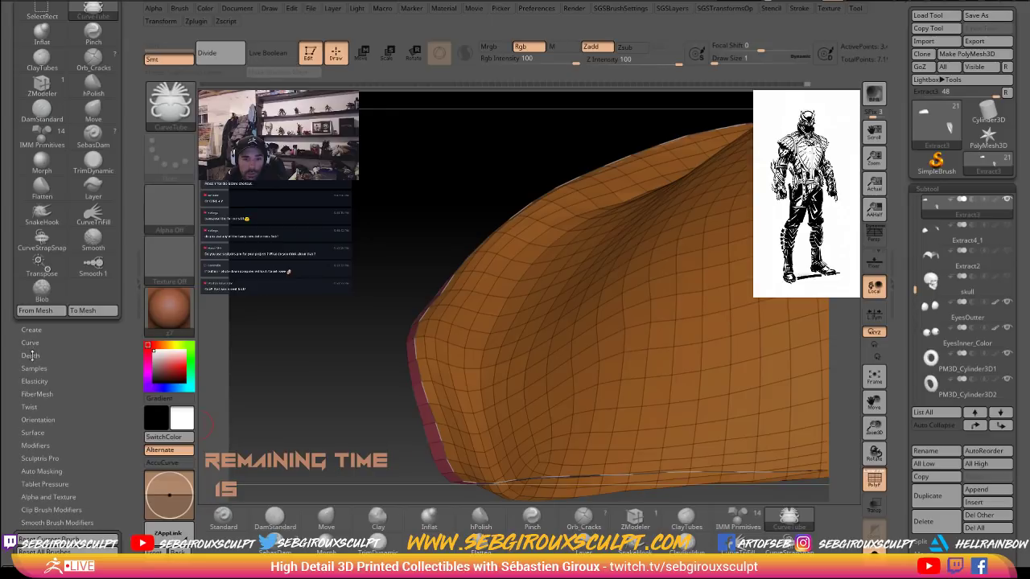
click(30, 356)
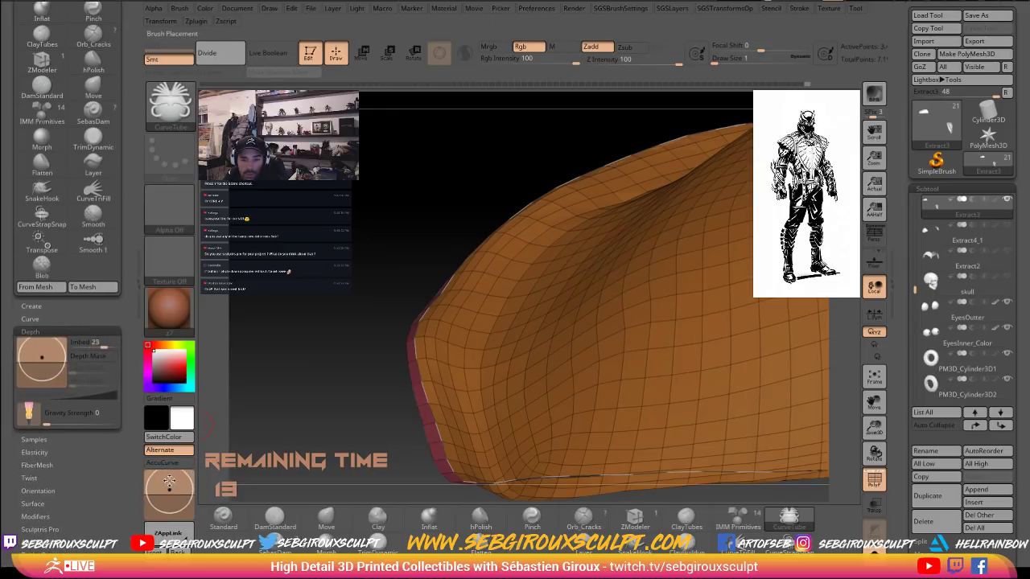
drag(169, 481, 176, 505)
click(428, 409)
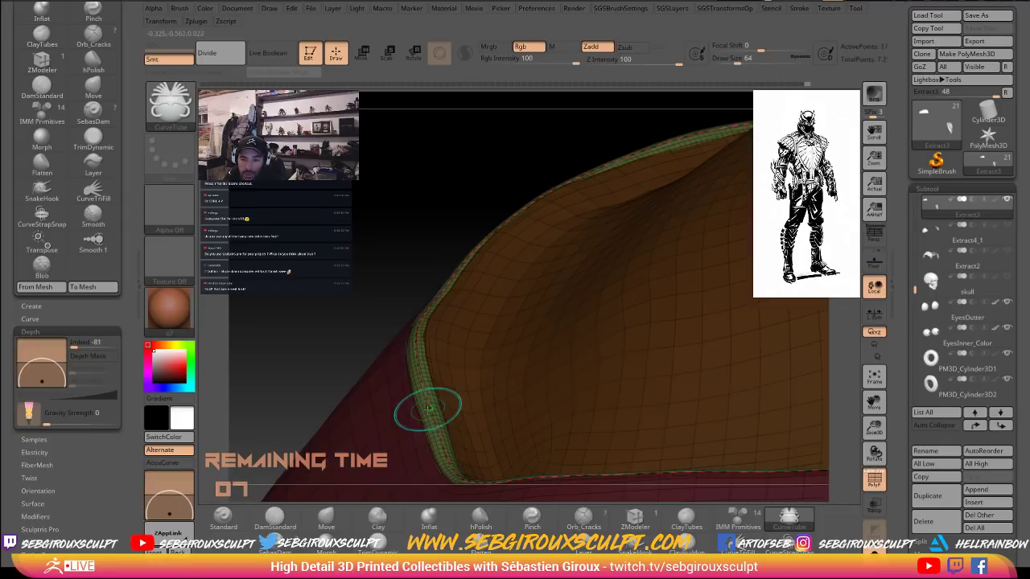
mouse_move(295, 347)
mouse_down()
mouse_move(262, 330)
mouse_move(308, 346)
mouse_up()
key(ctrl+z)
Set the CurveTube brush's depth Imbed to 53 and run the tube along the groove-edge curve.
drag(177, 505, 178, 465)
click(432, 386)
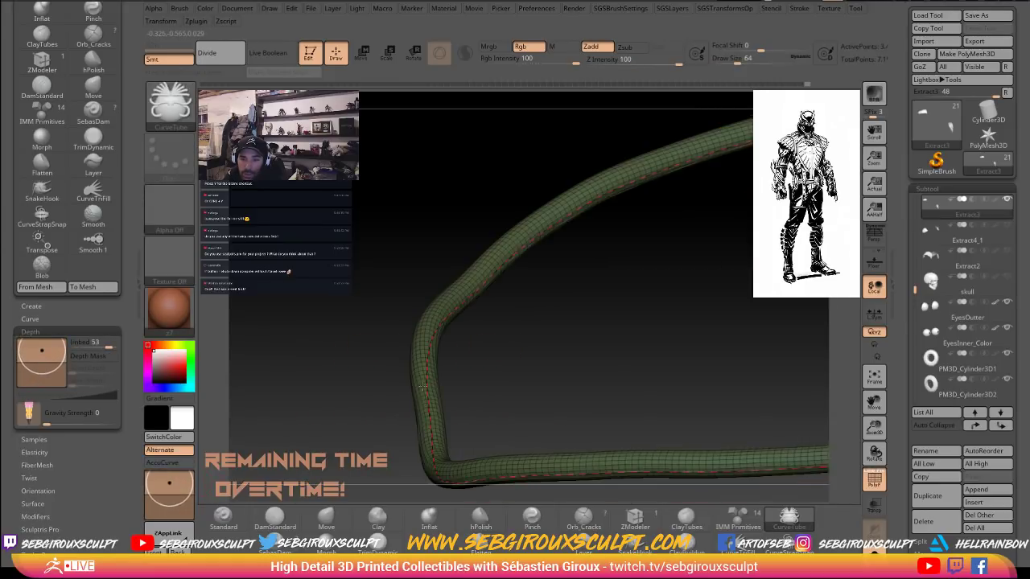
drag(343, 350, 517, 341)
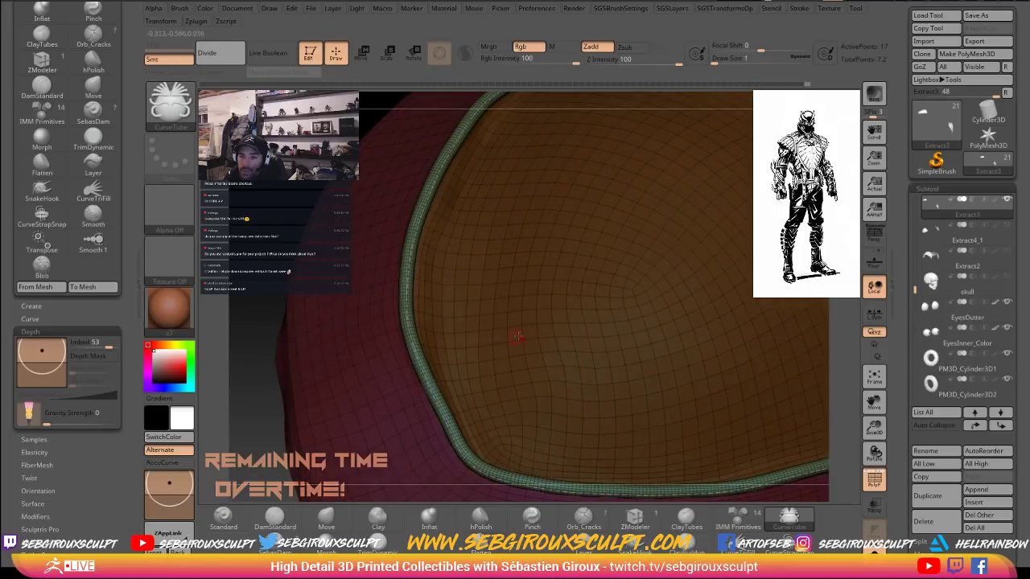
Delete the curve inside the groove-edge tube, keeping the tube mesh.
mouse_move(93, 315)
mouse_down()
mouse_move(93, 400)
mouse_move(92, 59)
mouse_up()
click(416, 359)
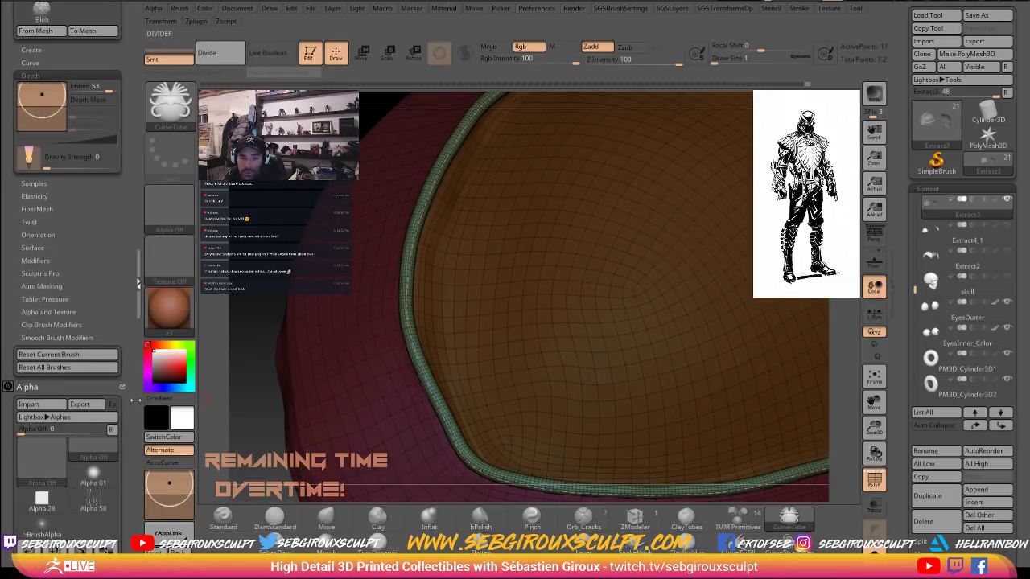
scroll(44, 393, up, 5)
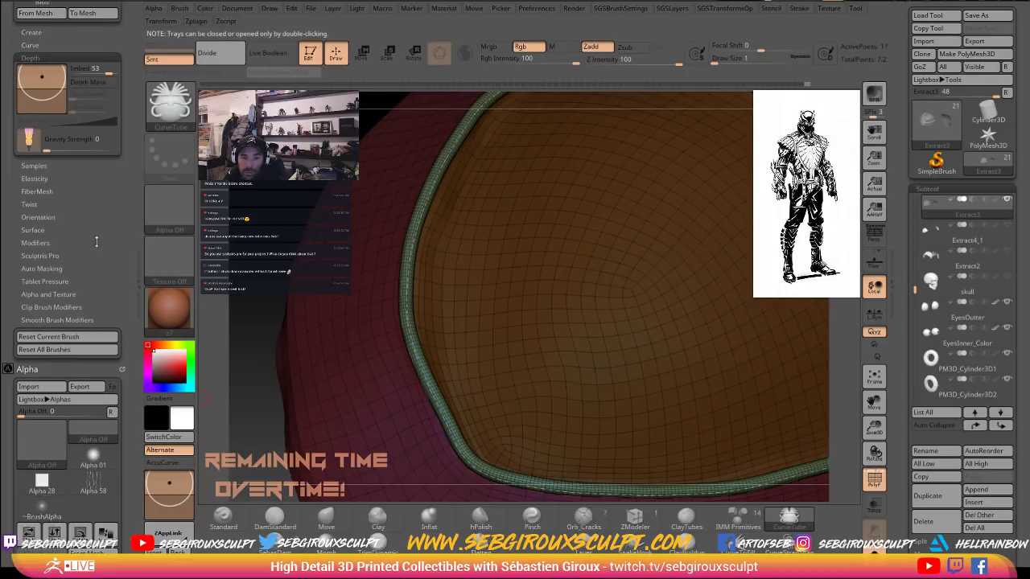
scroll(43, 376, down, 5)
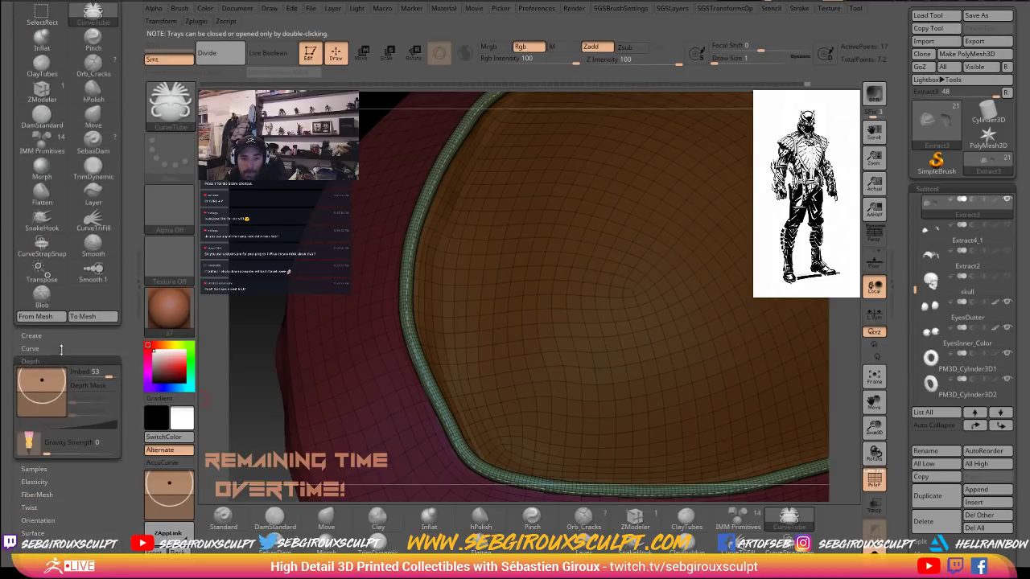
scroll(59, 352, up, 5)
click(36, 256)
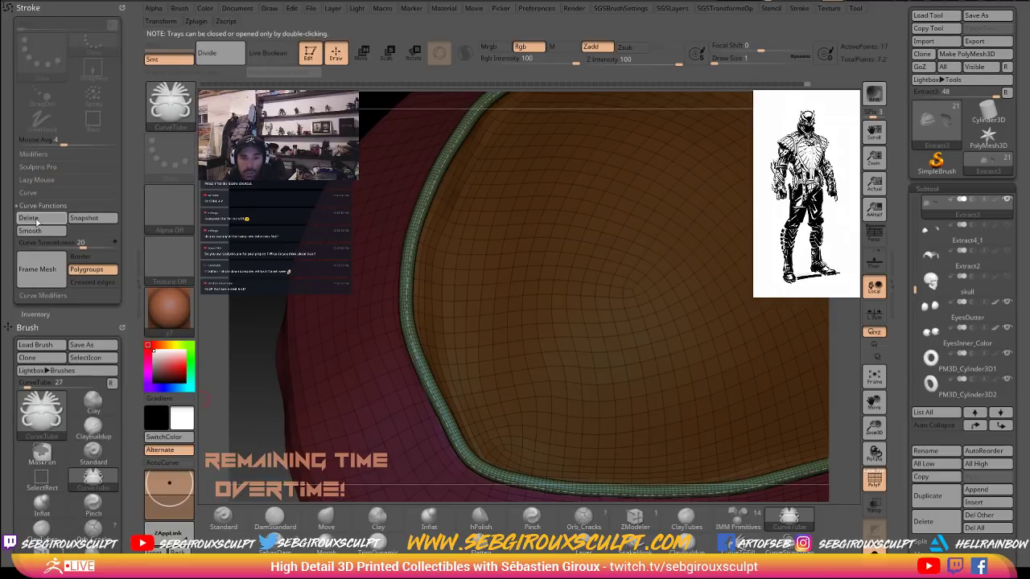
click(44, 219)
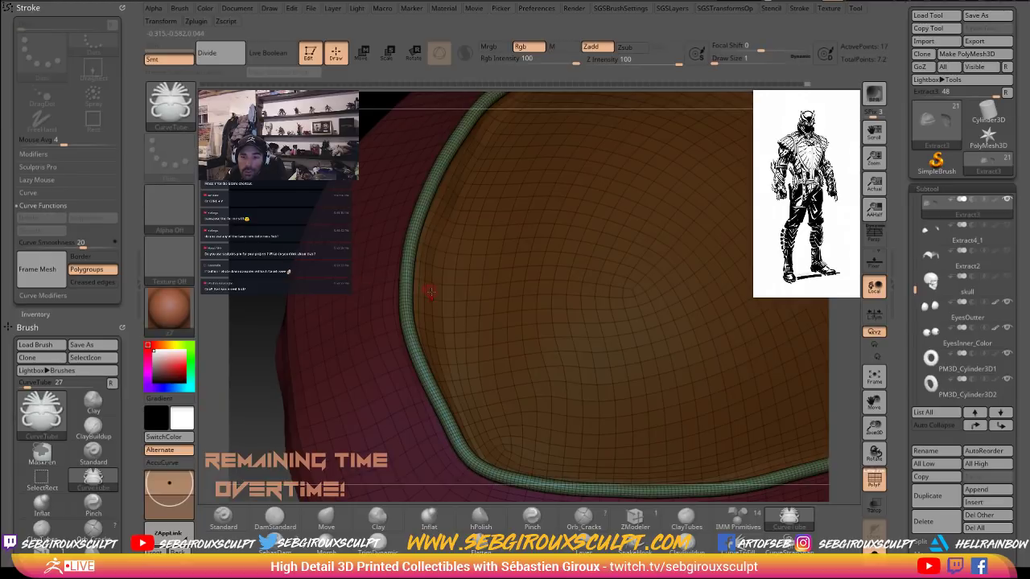
Split the tube from the masked shoulder plate into its own subtool and show the rest of the figure around it.
key(ctrl+space)
key(ctrl+space)
key(1)
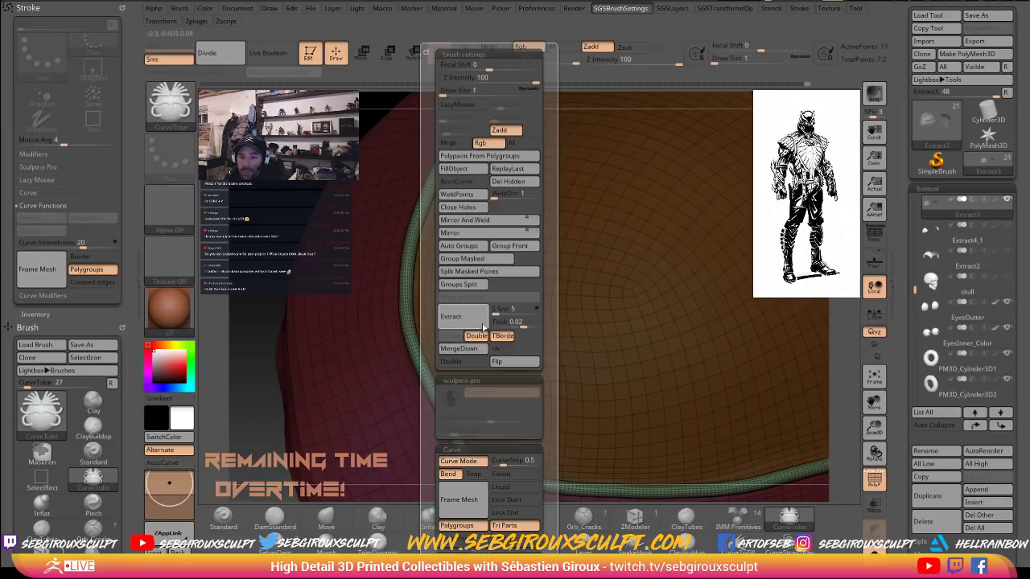
click(467, 274)
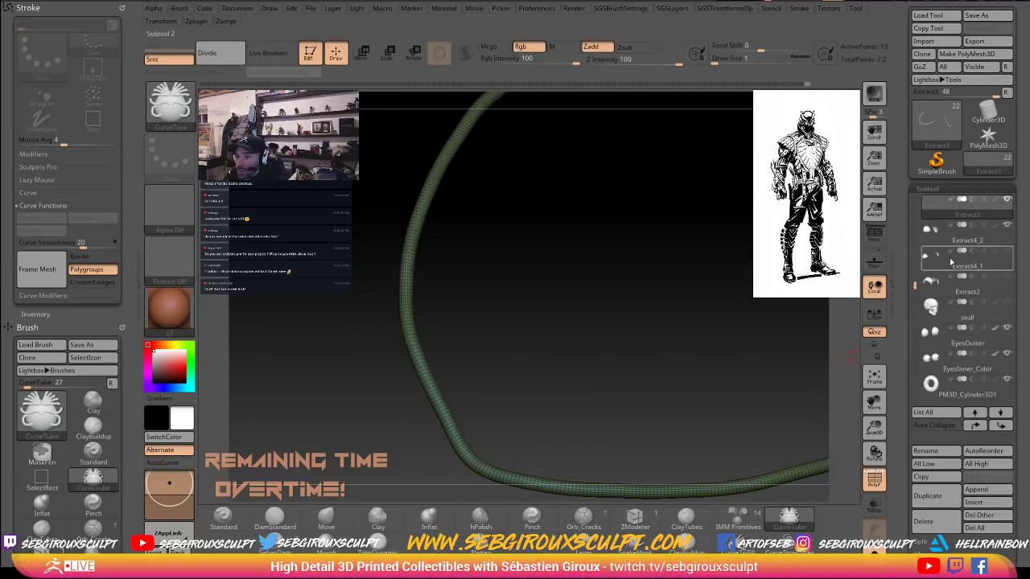
drag(914, 287, 915, 249)
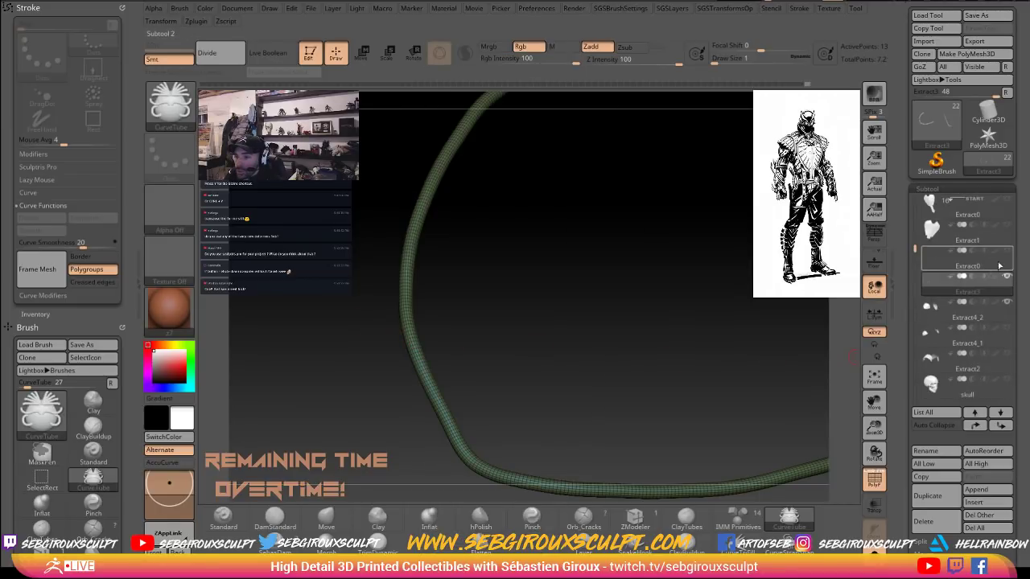
click(809, 497)
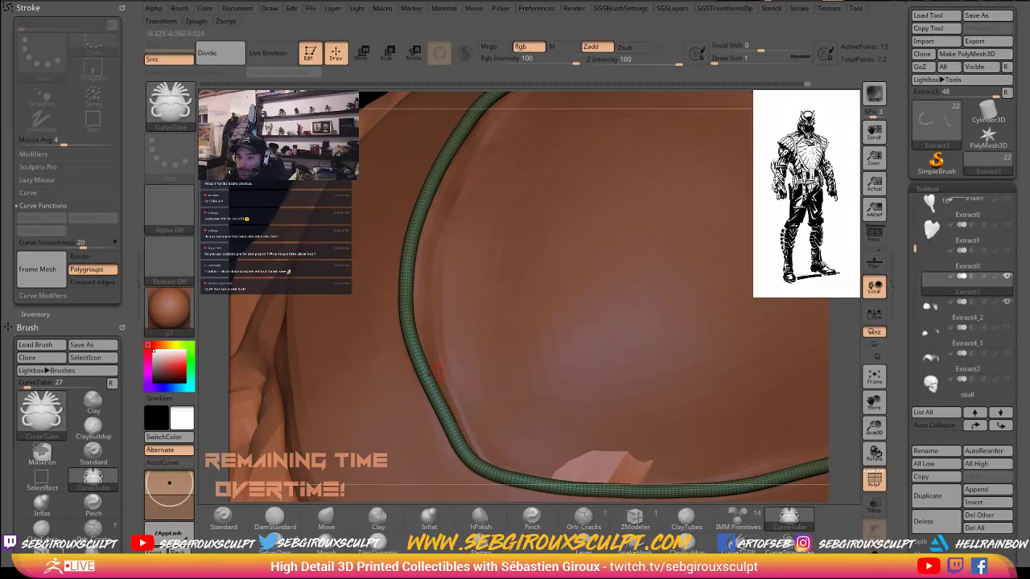
drag(832, 386, 473, 355)
drag(406, 254, 422, 278)
Thin the tube with repeated Inflate deformations of -1.
scroll(1021, 483, down, 6)
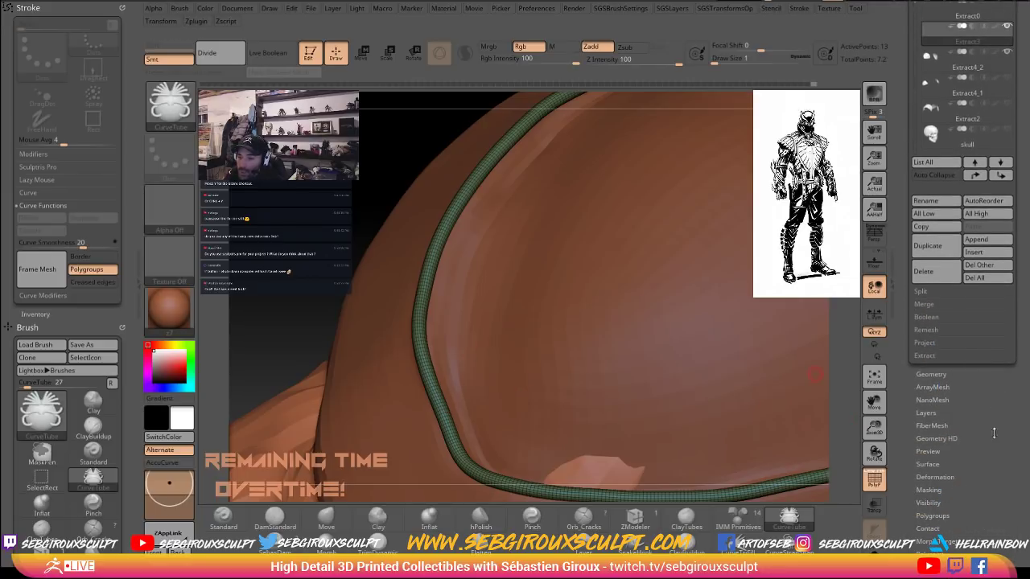
scroll(993, 433, down, 7)
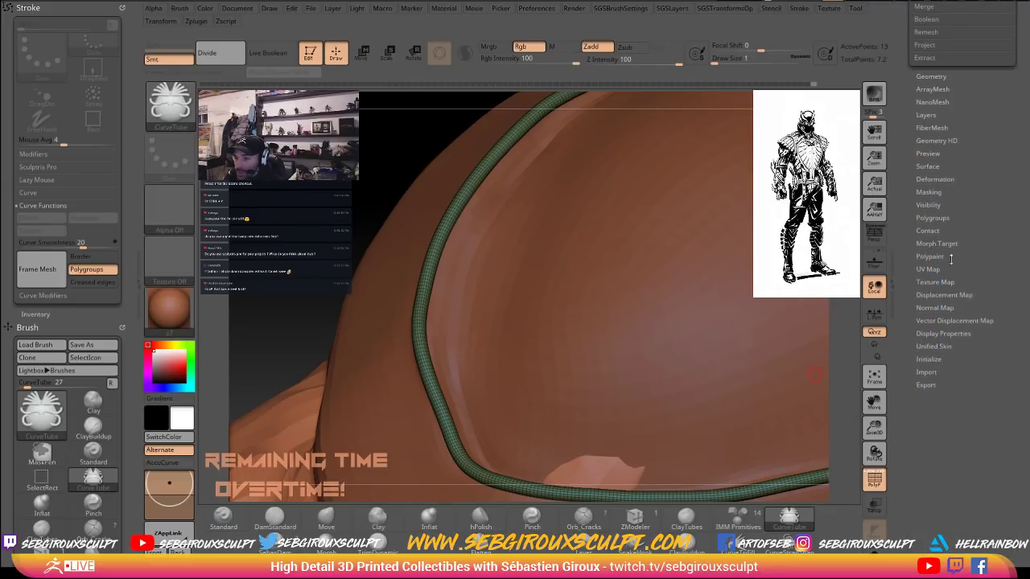
click(938, 179)
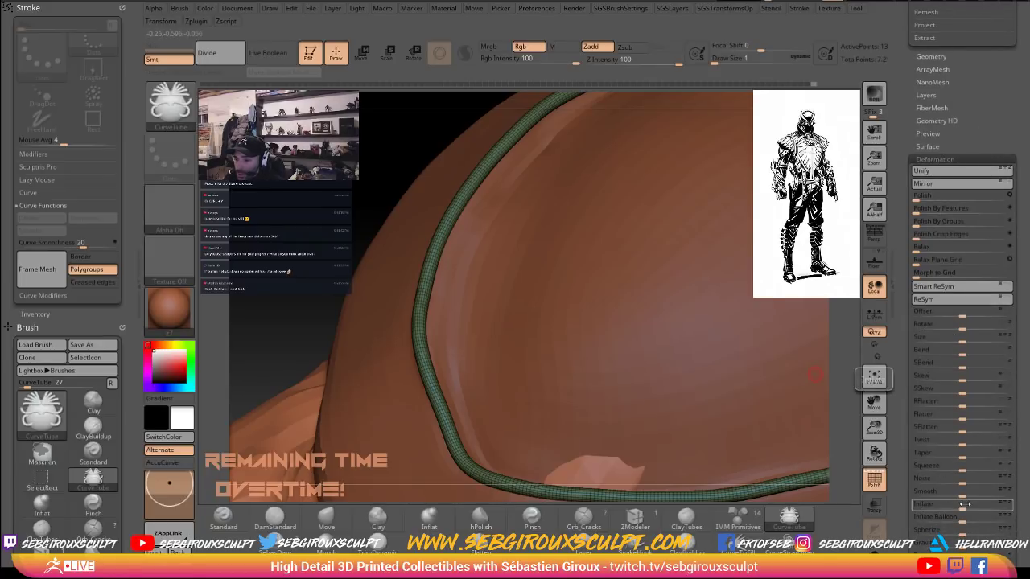
drag(956, 504, 965, 507)
click(938, 508)
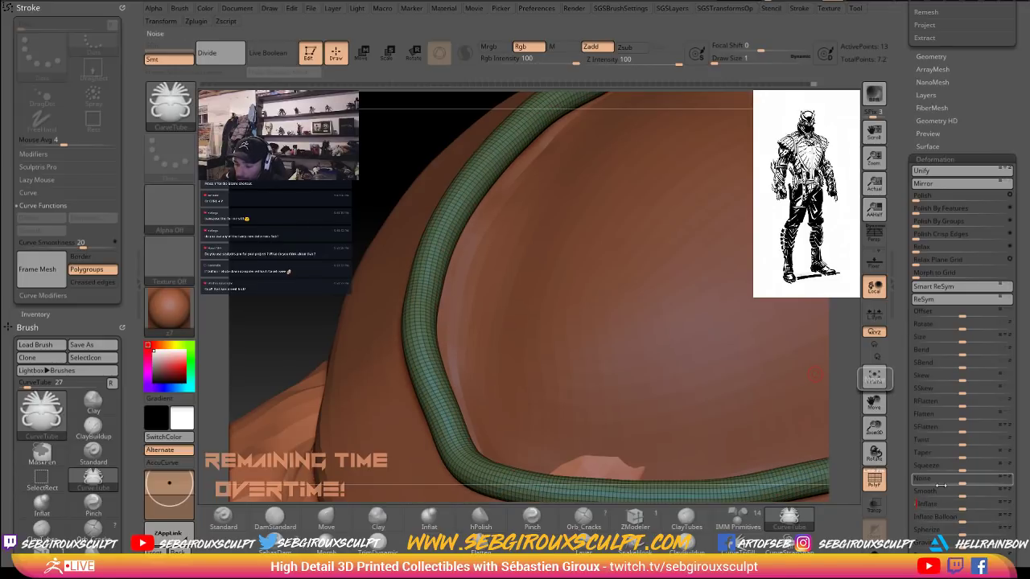
key(Return)
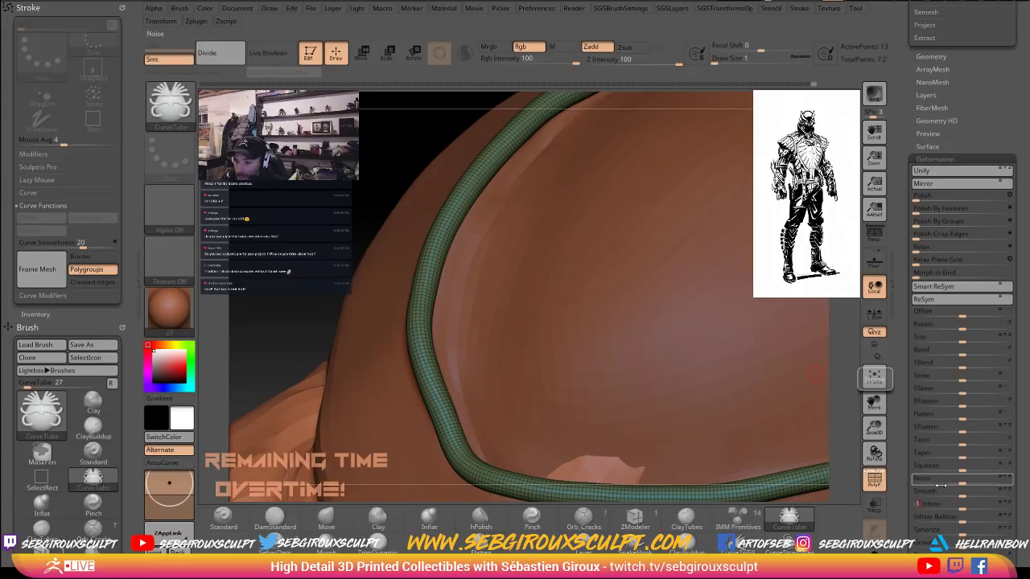
key(Return)
key(Return)
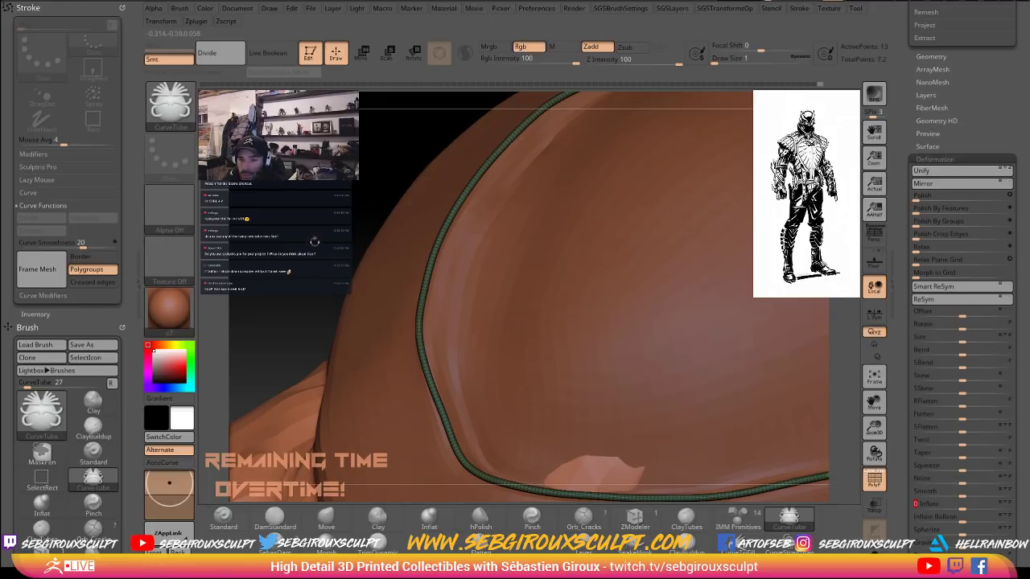
ZRemesh the thinned tube with the Same option turned off and a target polygon count of 5.
alt+drag(315, 242, 304, 210)
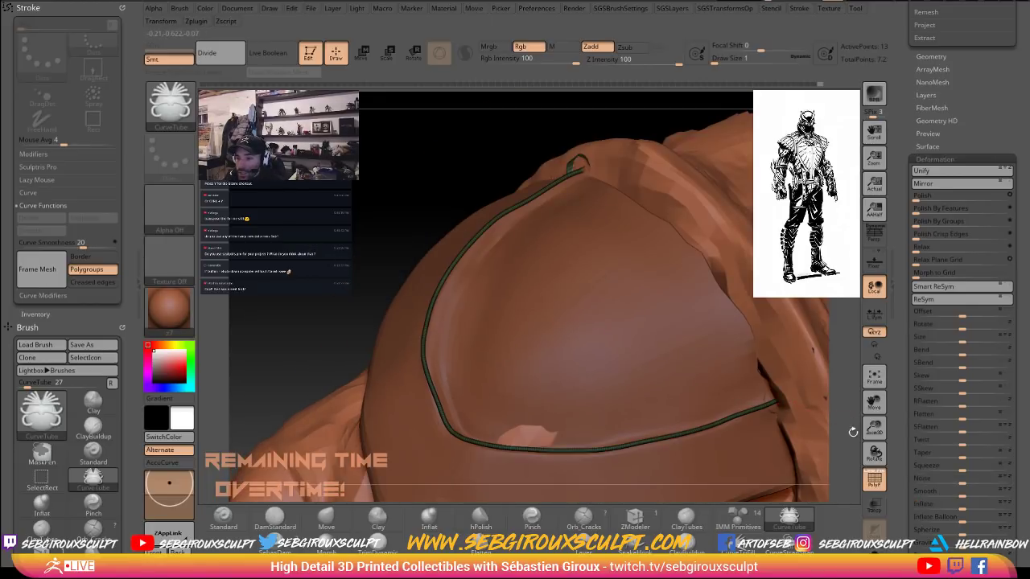
alt+drag(853, 432, 895, 523)
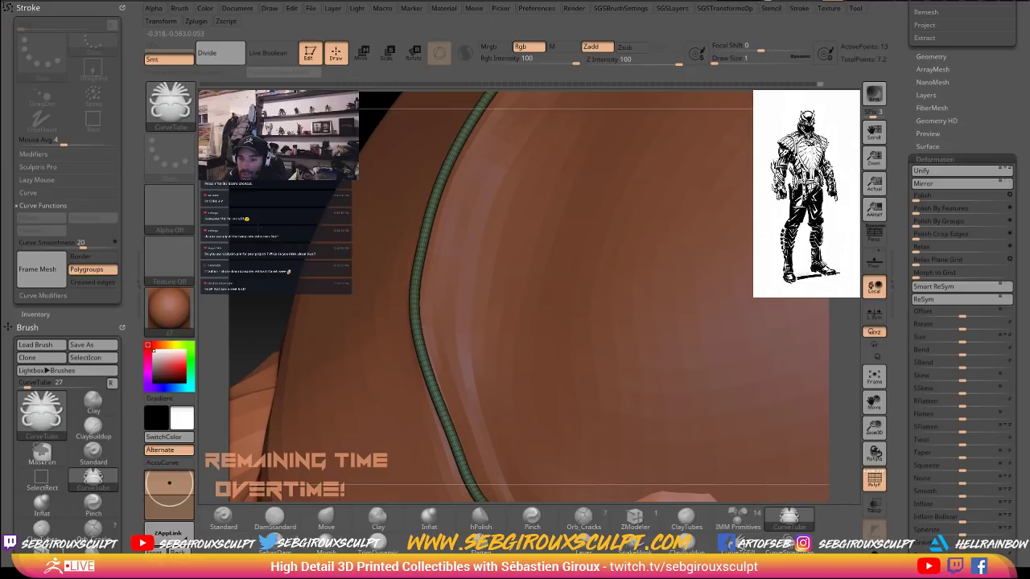
drag(257, 228, 319, 234)
key(1)
key(2)
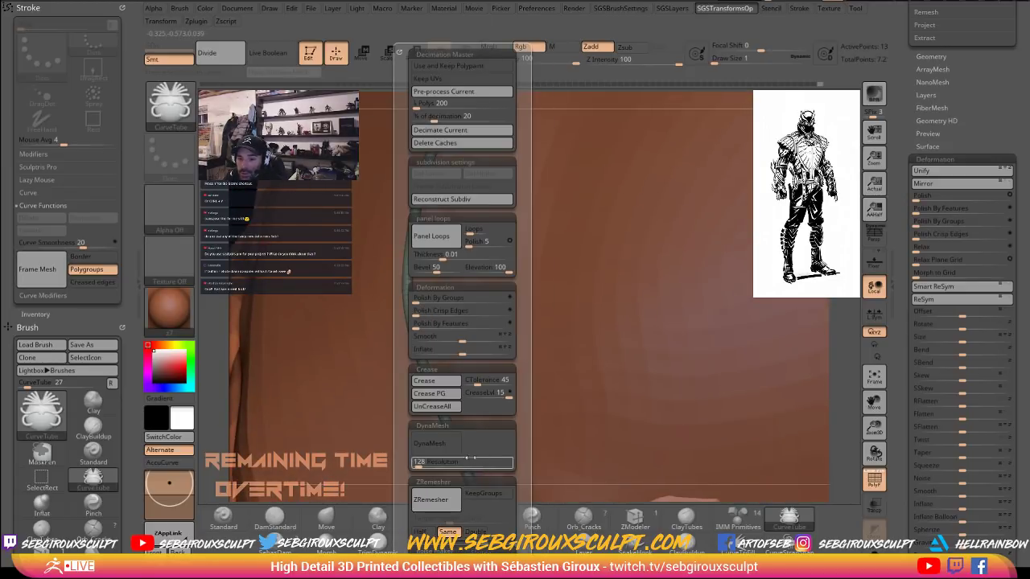
click(451, 532)
click(435, 521)
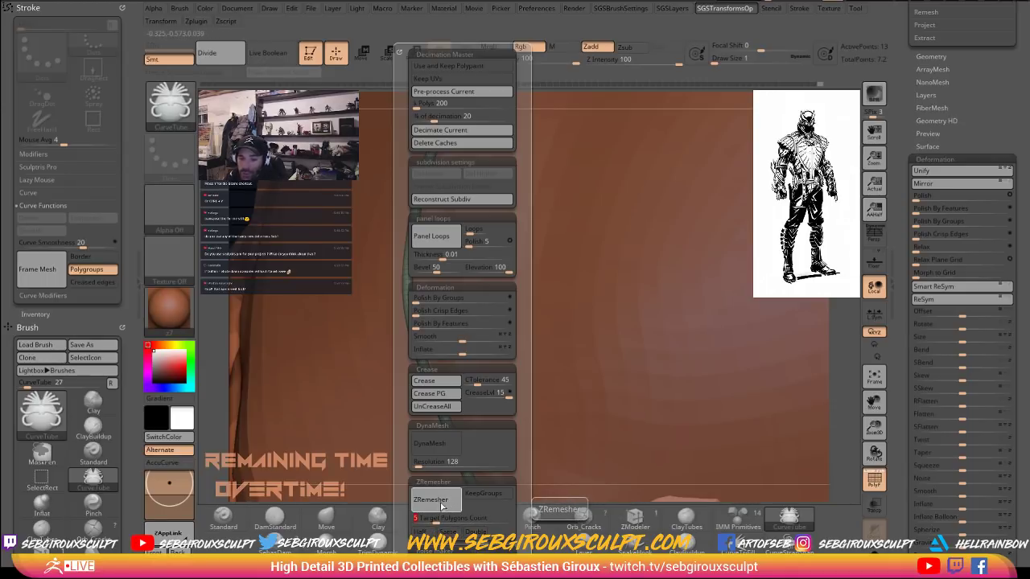
click(441, 505)
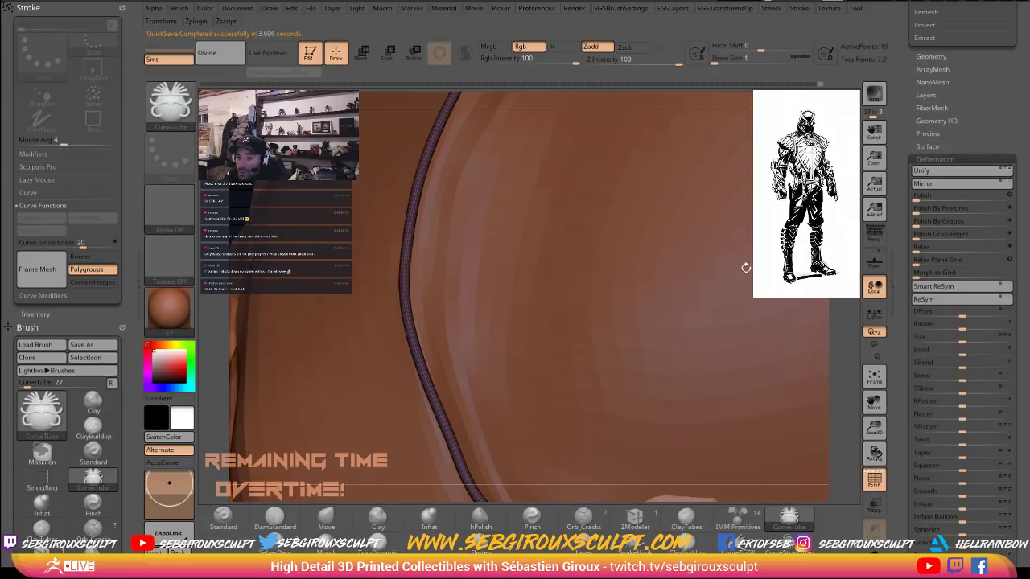
Select the shoulder plate subtool with its polygroups displayed and isolate the outer rim polygroup on its own.
key(f)
drag(745, 266, 785, 236)
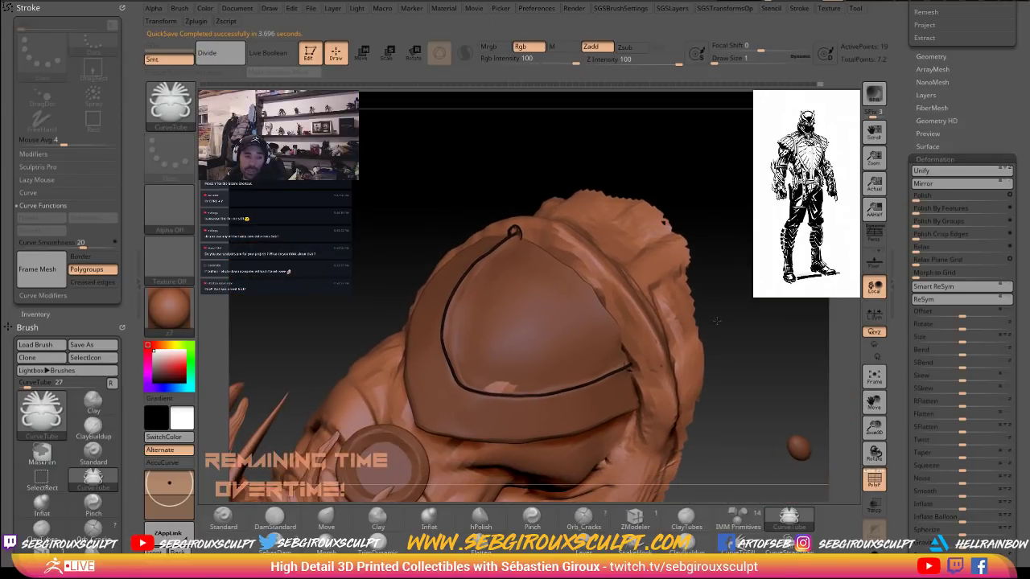
alt+drag(746, 376, 820, 223)
mouse_move(528, 322)
mouse_down()
mouse_move(424, 439)
mouse_move(455, 404)
mouse_move(749, 252)
mouse_up()
drag(784, 315, 531, 281)
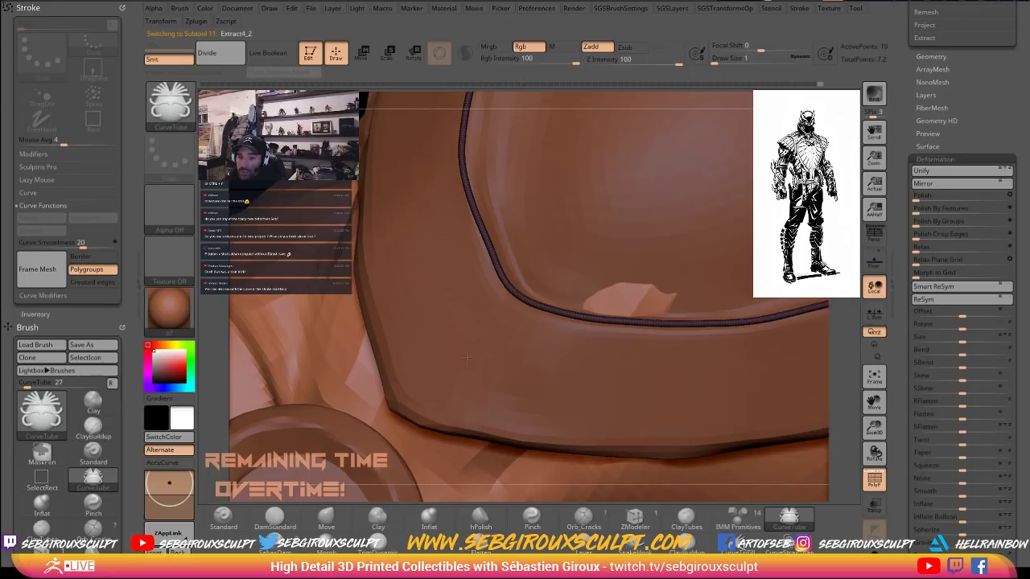
key(shift+f)
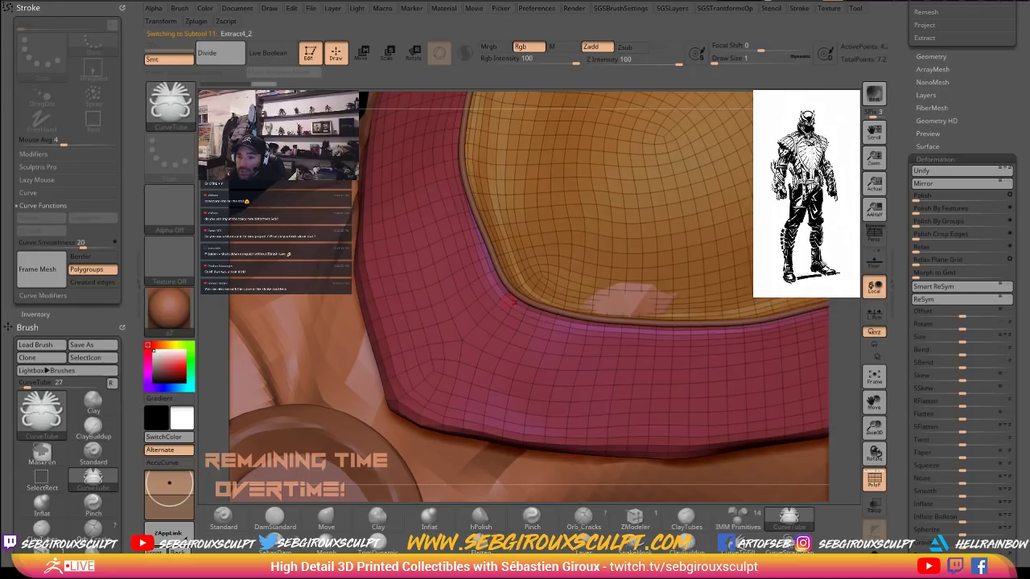
ctrl+shift+click(508, 303)
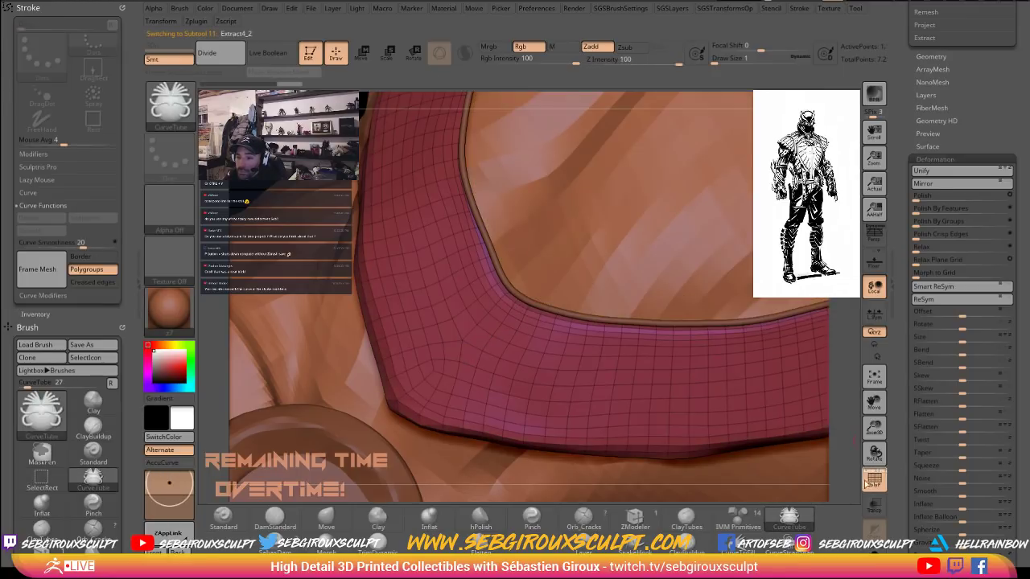
mouse_move(659, 310)
alt+mouse_down()
mouse_move(667, 282)
mouse_move(678, 317)
mouse_move(660, 317)
alt+mouse_up()
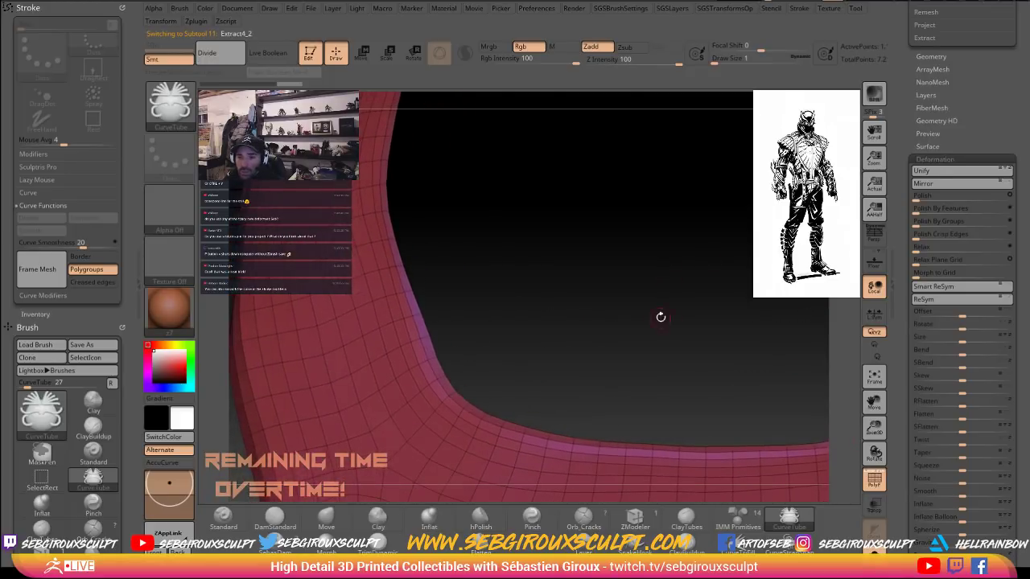
Create Frame Mesh curves along the isolated shoulder plate's polygroup borders and select the IMM Clothing HardW brush.
click(43, 269)
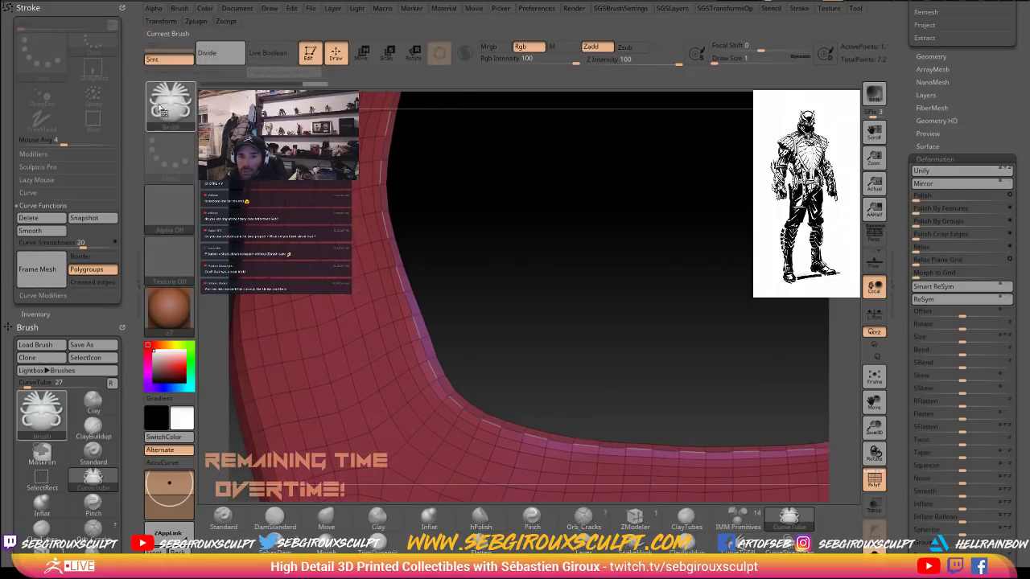
key(b)
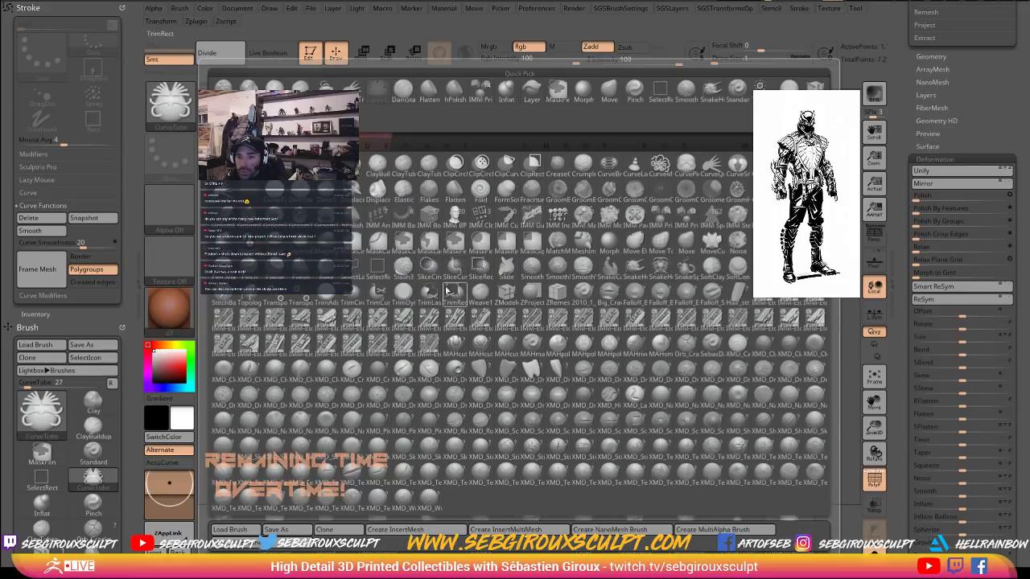
key(i)
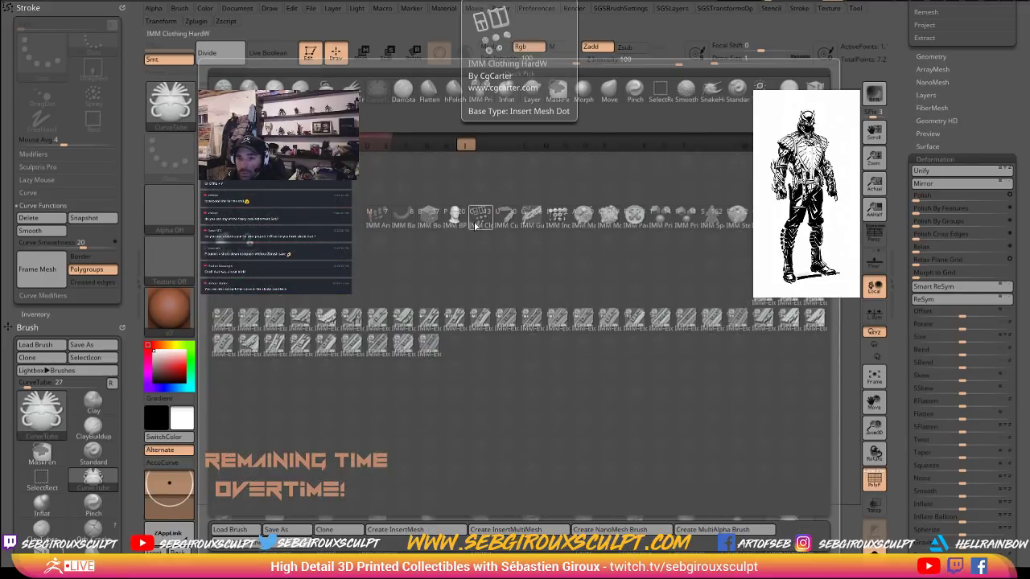
click(477, 223)
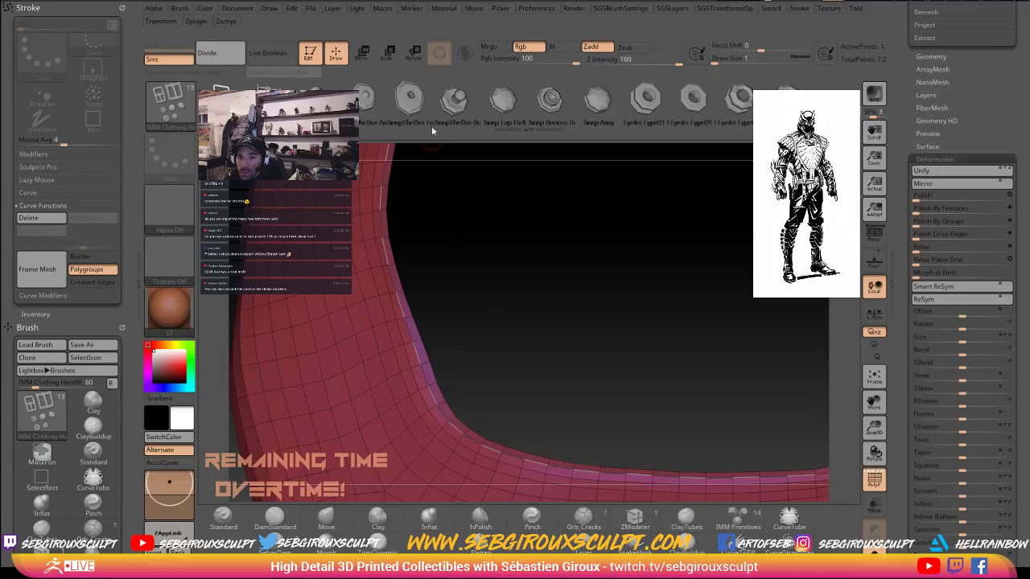
Choose a SnapTheDot part and try to place it directly at the plate's inner edge, undoing each attempt.
click(411, 103)
drag(384, 263, 439, 272)
key(ctrl+z)
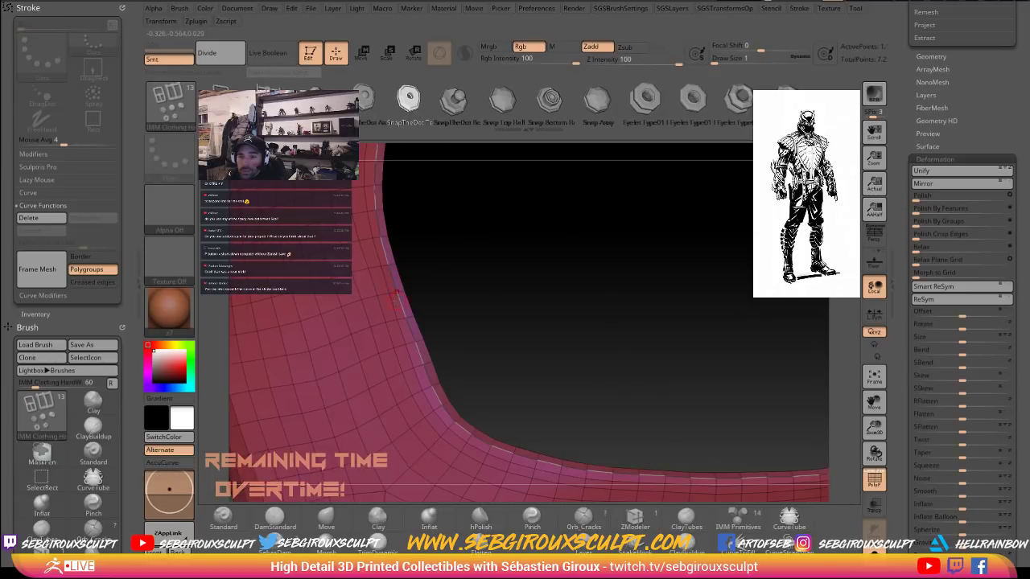
drag(395, 298, 398, 300)
key(ctrl+z)
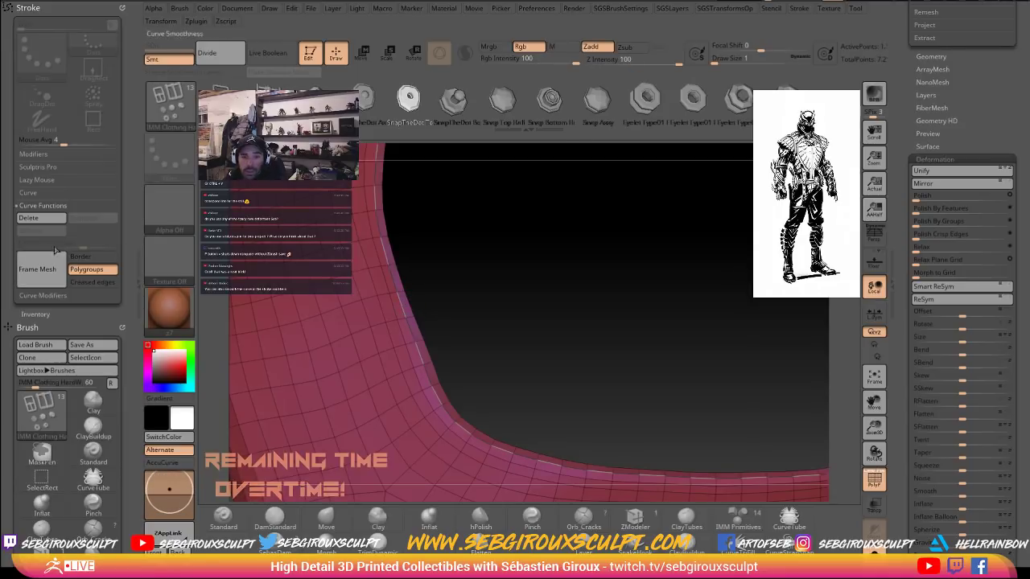
Enable Curve Mode for the insert brush and apply the SnapTheDot part along the framed curve.
click(37, 196)
click(37, 205)
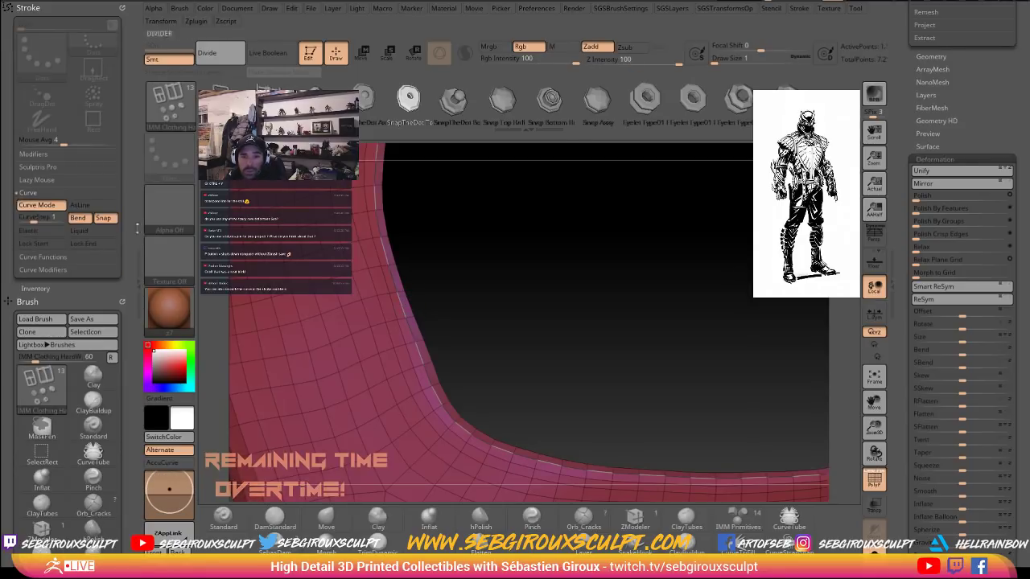
click(391, 293)
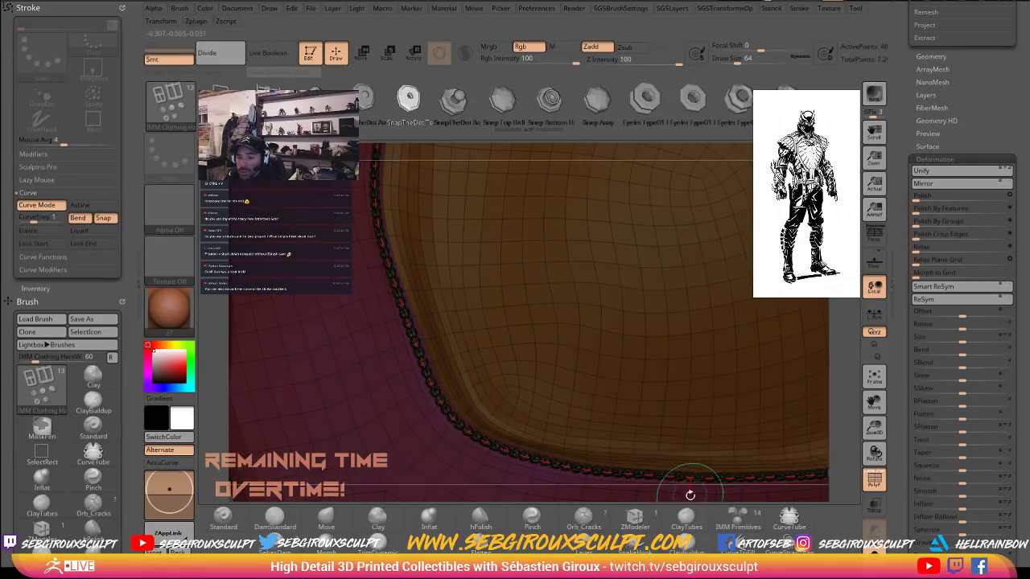
alt+drag(695, 498, 744, 523)
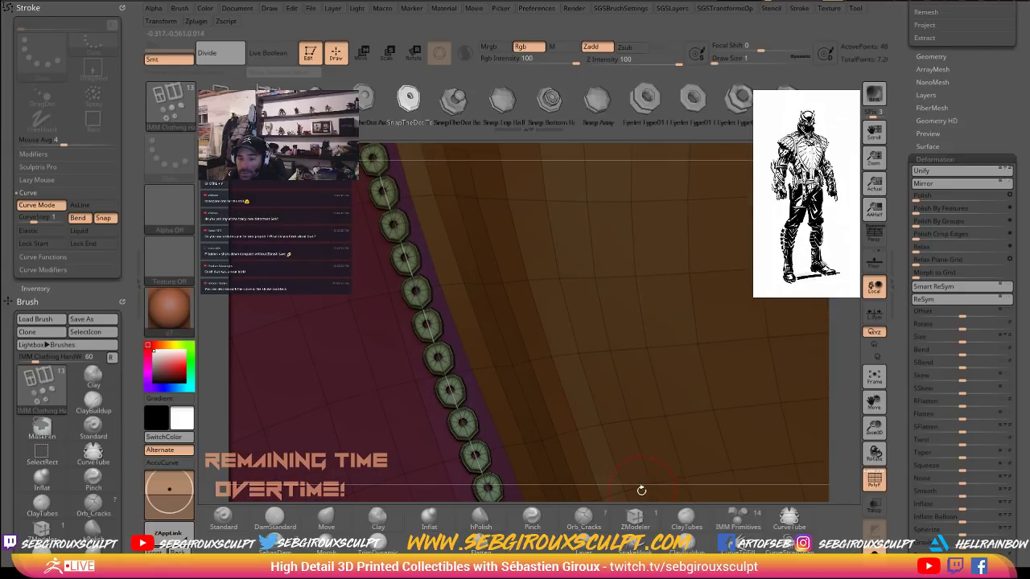
alt+drag(646, 494, 544, 469)
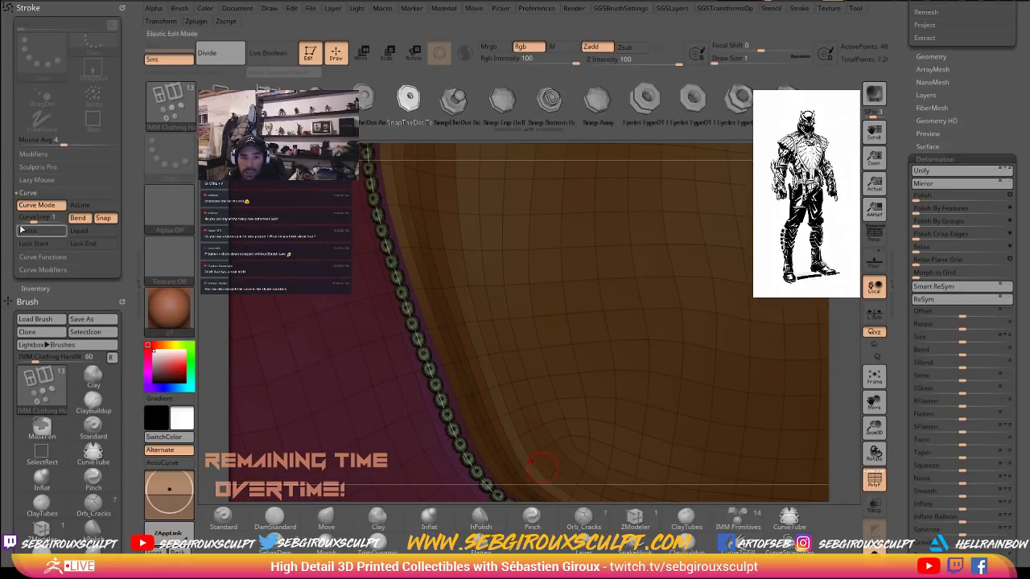
Try CurveStep values of 0.27777 and 6.11604 on the row of snaps, undoing the larger spacing.
drag(32, 217, 35, 217)
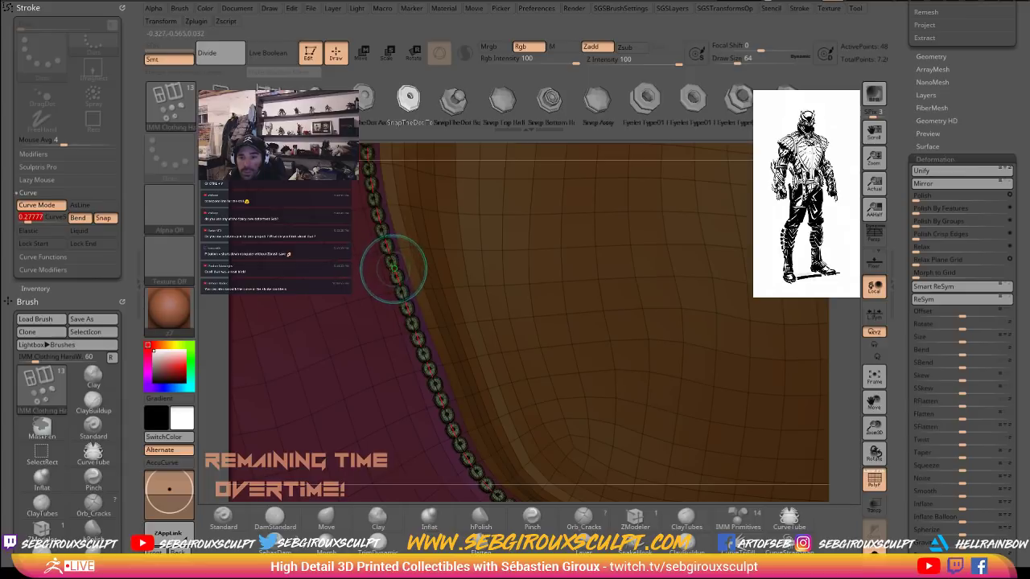
click(395, 271)
click(53, 222)
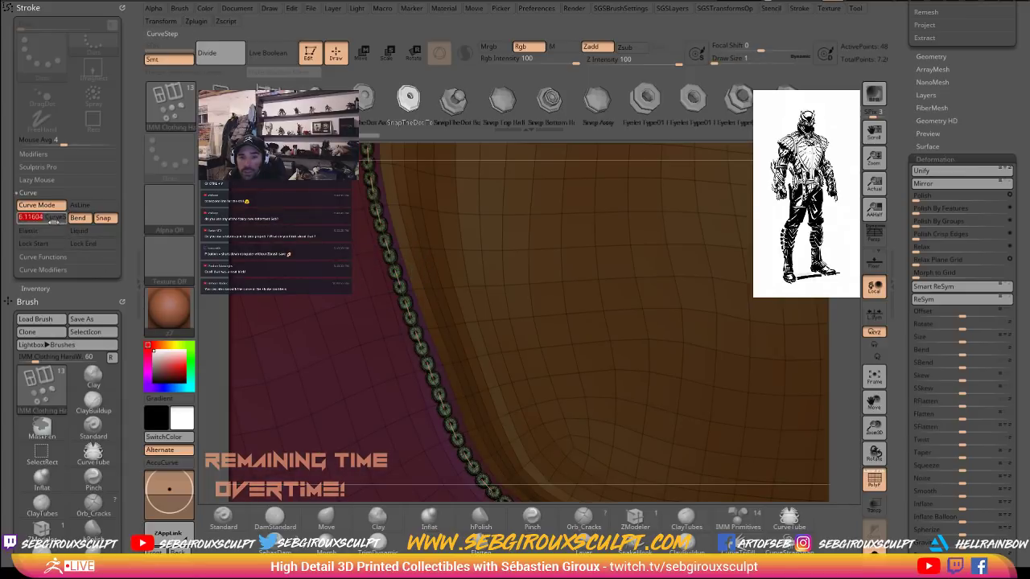
click(393, 271)
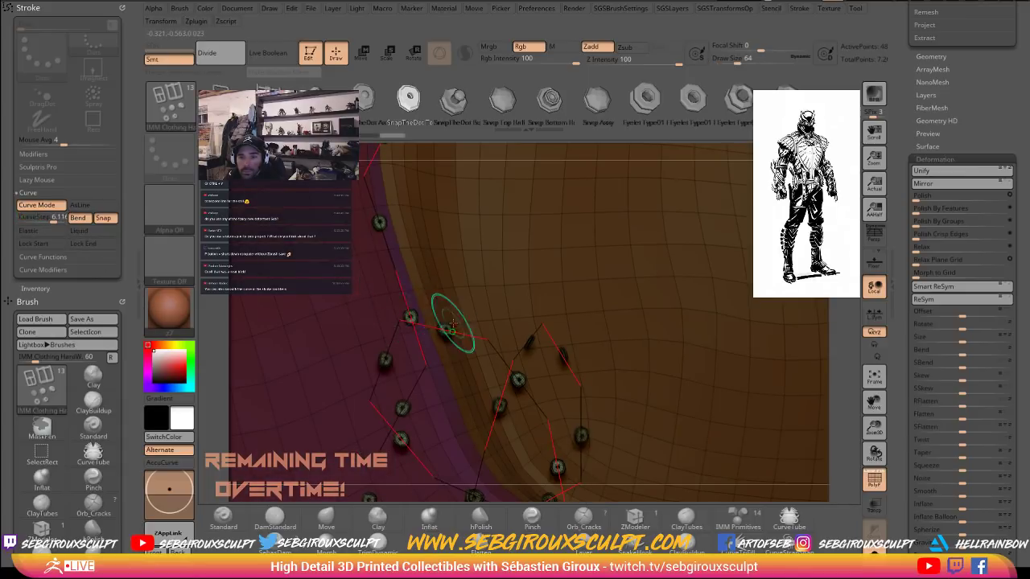
key(ctrl+z)
Try a CurveStep of about 1.68 on the snaps and a short freehand snap curve, undoing both.
click(38, 221)
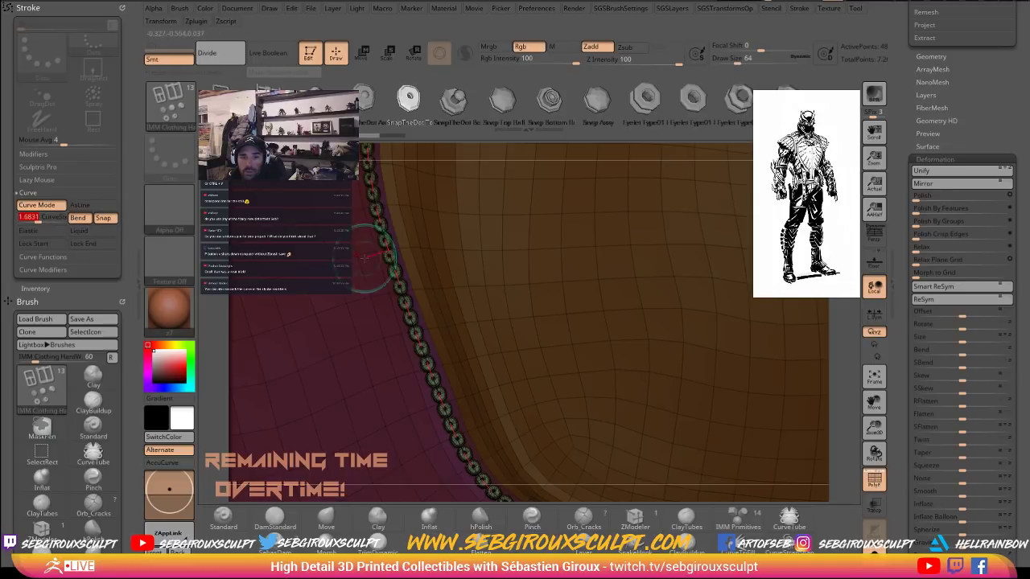
click(392, 267)
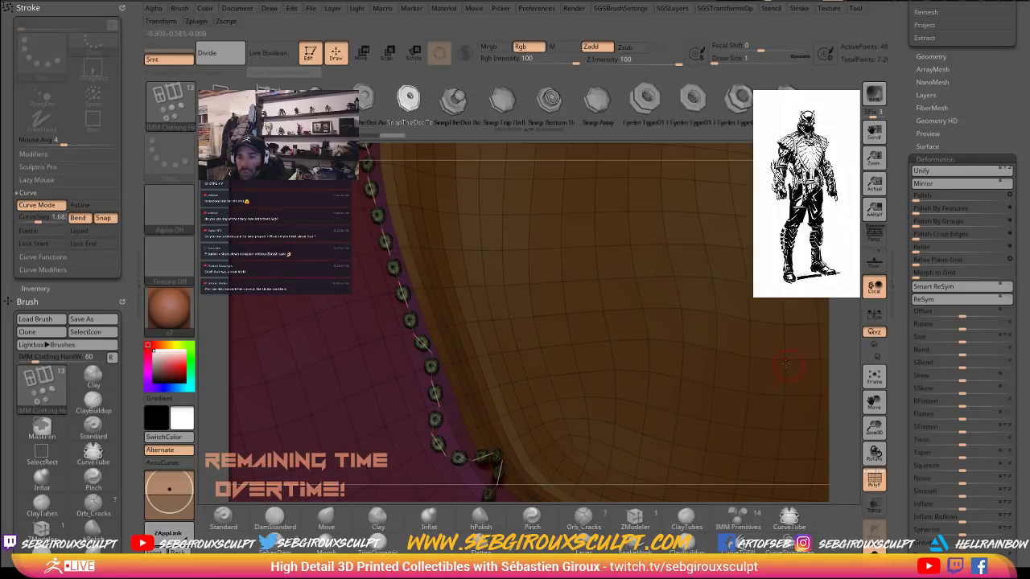
alt+drag(841, 382, 839, 305)
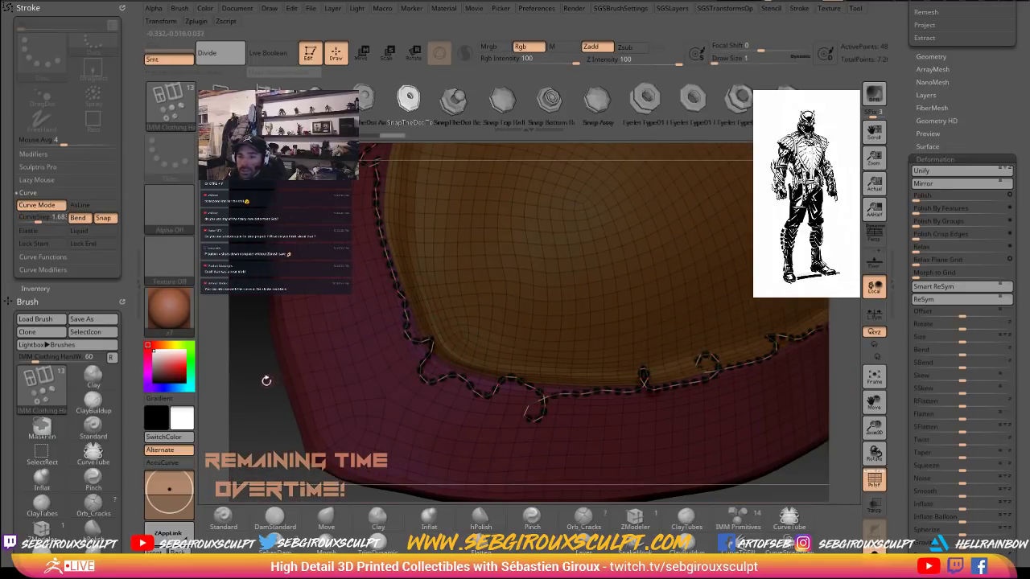
key(ctrl+z)
alt+drag(237, 347, 364, 325)
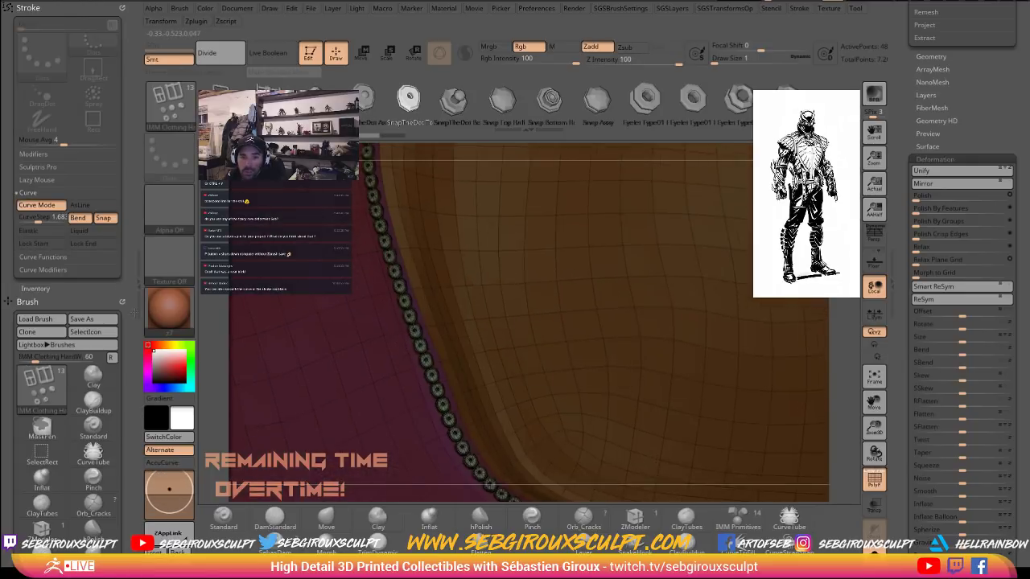
drag(337, 388, 338, 389)
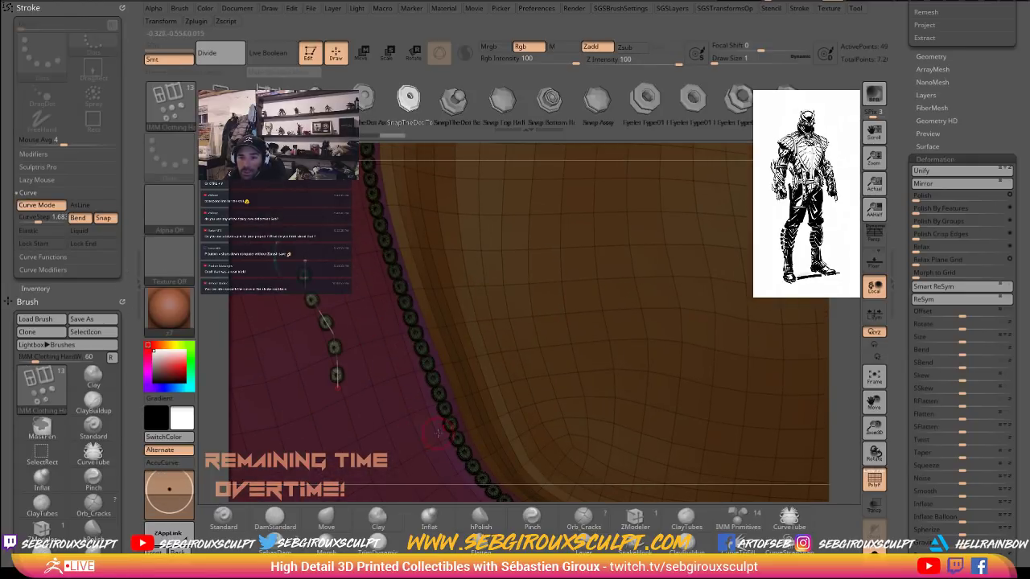
key(ctrl+z)
Examine the Curve Functions and Curve Modifiers settings and refresh the snaps along the framed curve.
mouse_move(848, 396)
mouse_down()
mouse_move(722, 301)
mouse_move(772, 402)
mouse_up()
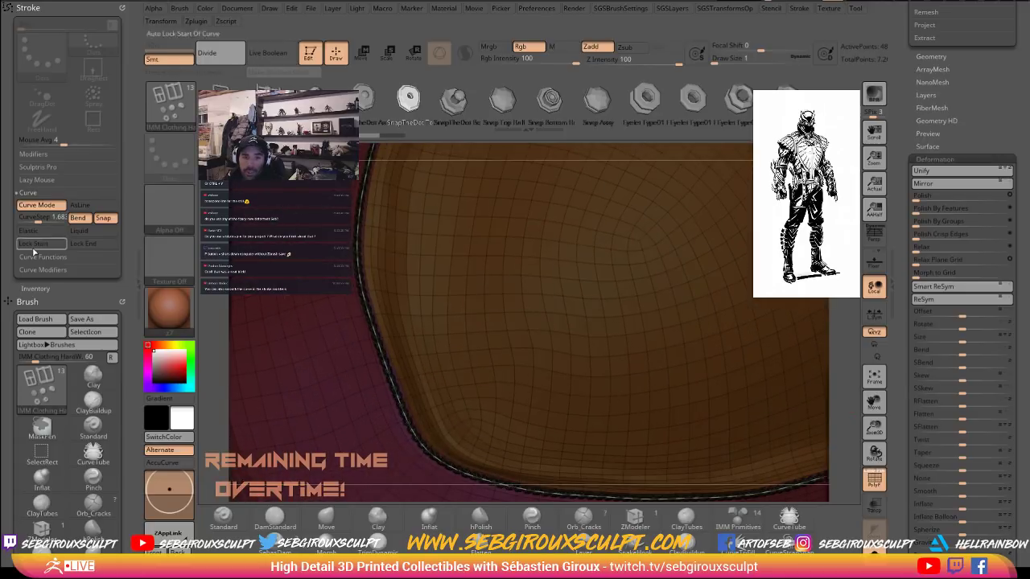
click(39, 257)
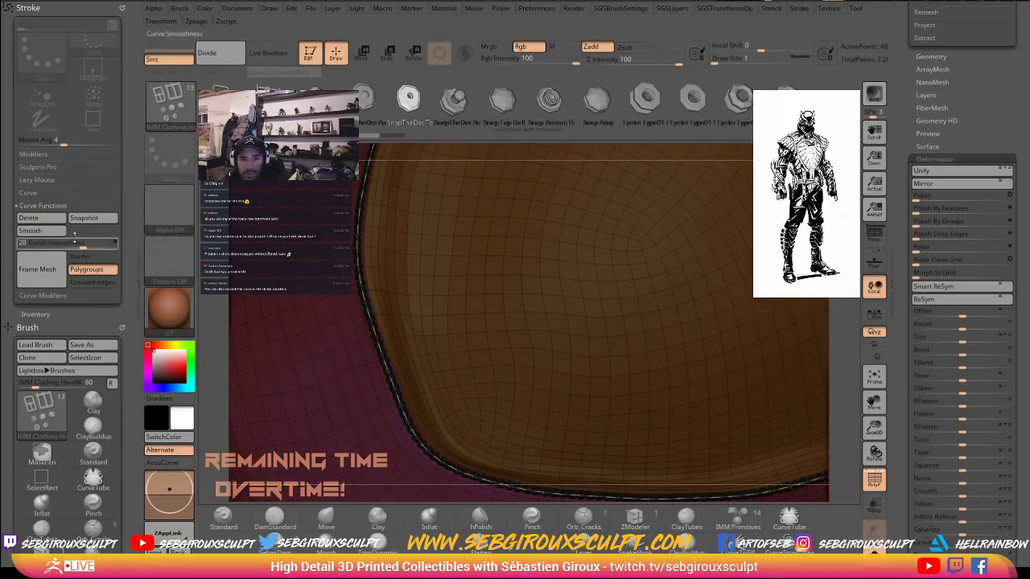
click(53, 295)
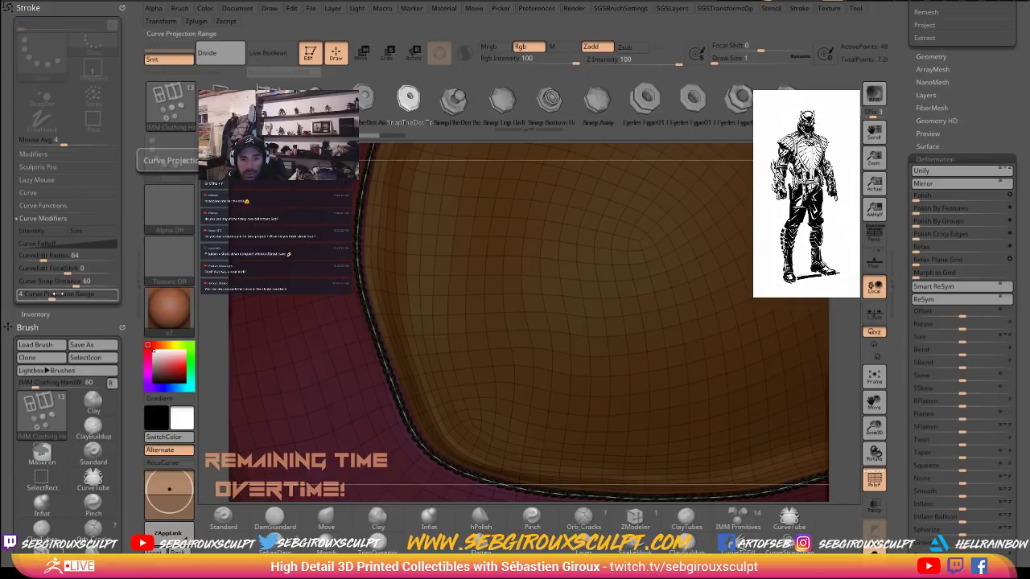
click(43, 218)
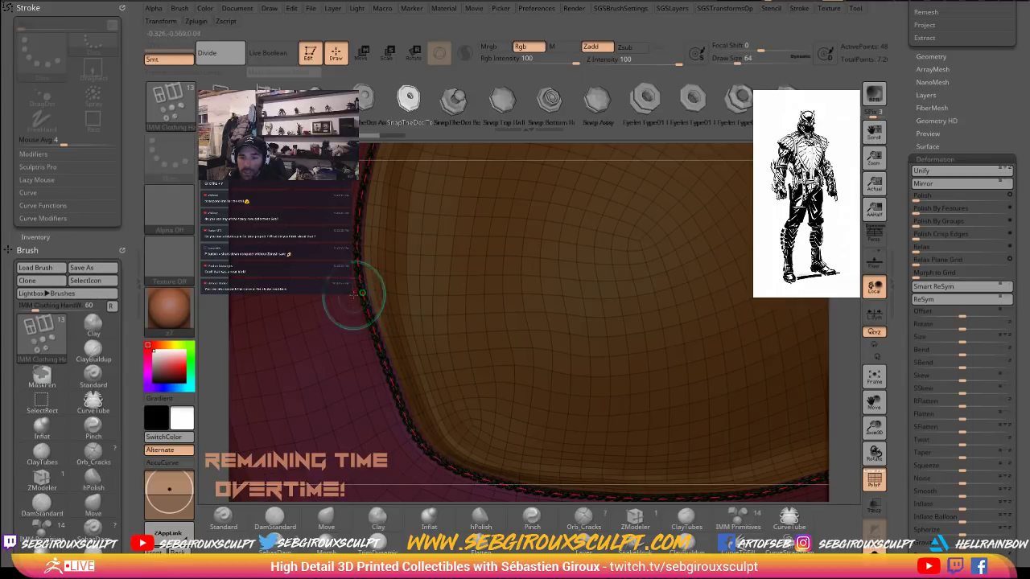
click(351, 296)
alt+drag(847, 349, 905, 460)
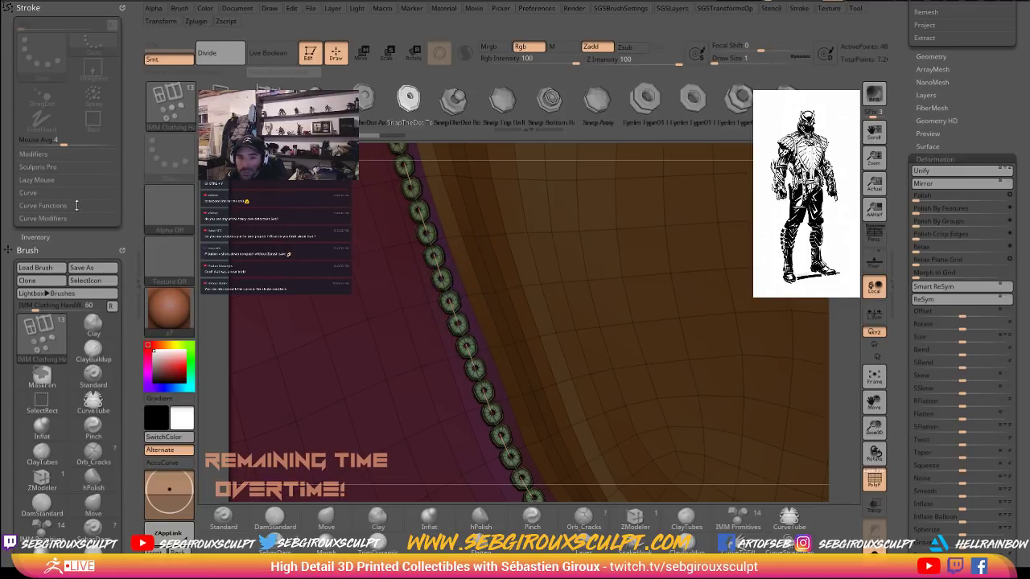
Replace the snaps along the curve with the Eyelet Type01 part, followed by another eyelet variant.
click(28, 193)
click(645, 98)
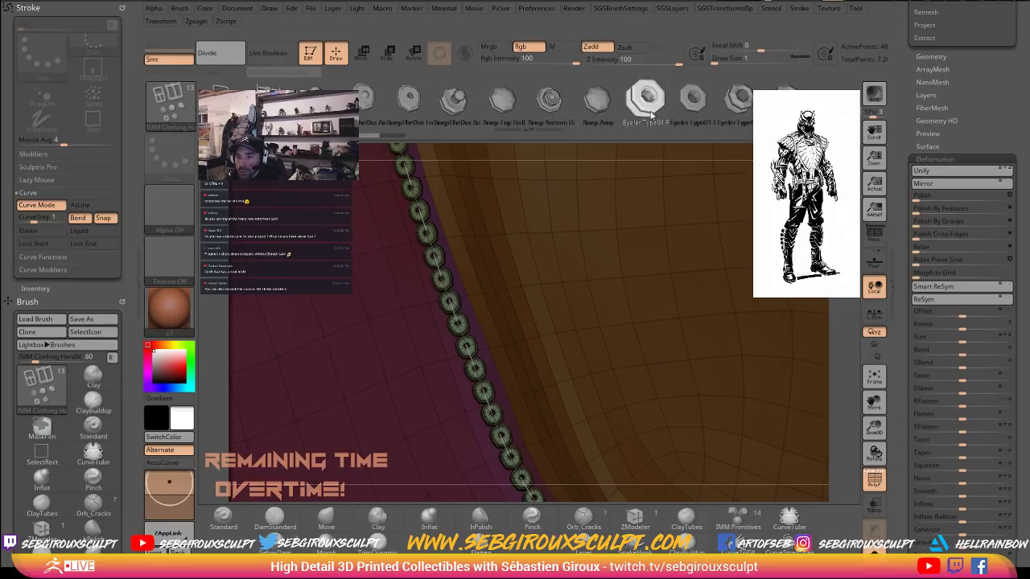
click(423, 226)
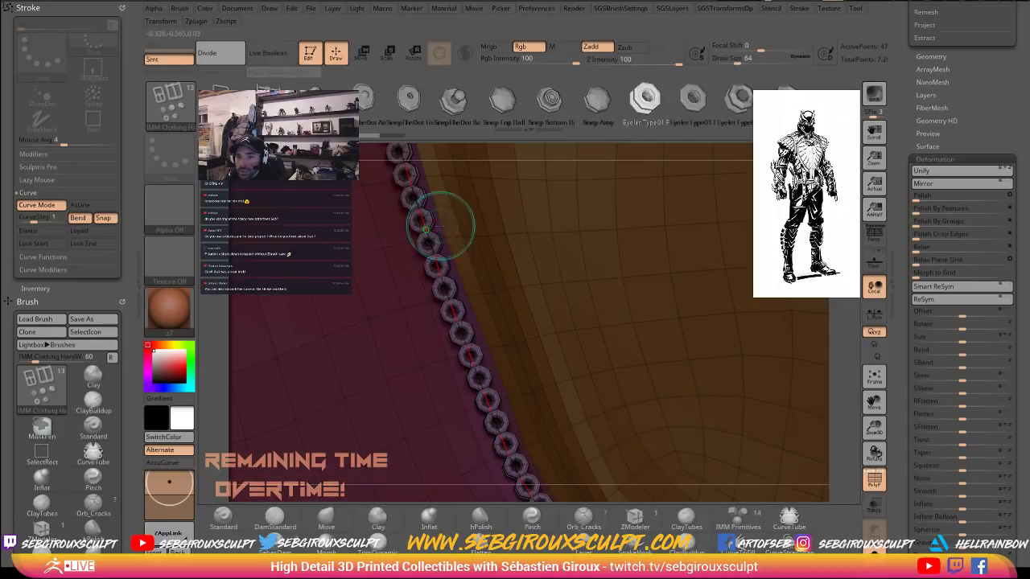
click(737, 100)
click(431, 258)
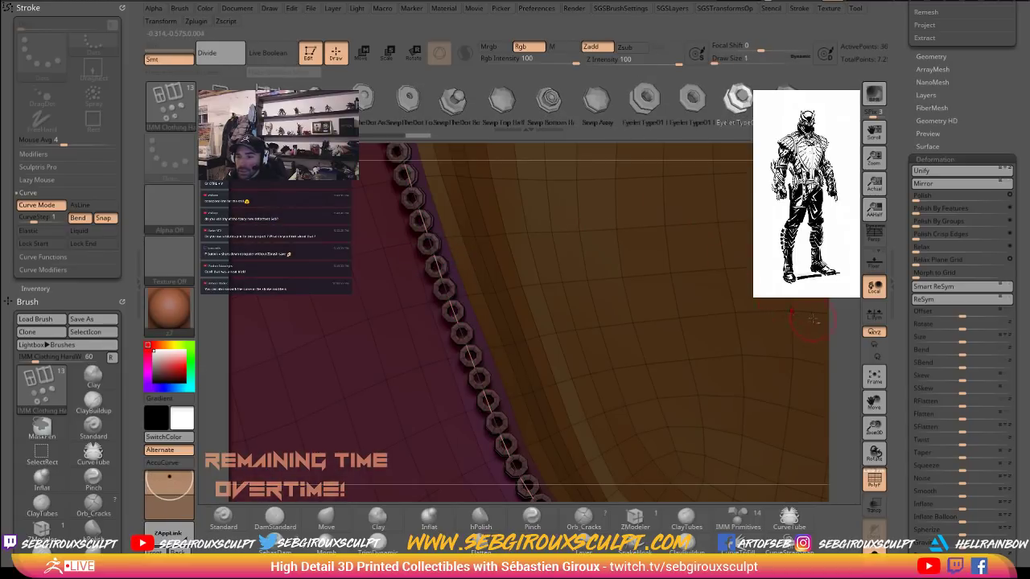
drag(827, 322, 830, 325)
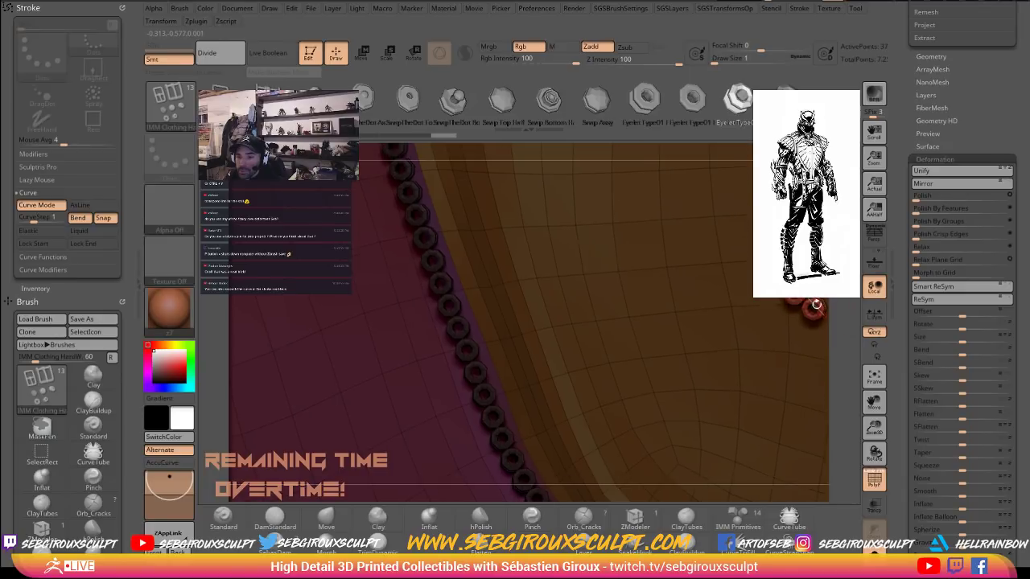
ctrl+right_drag(817, 304, 648, 303)
alt+right_drag(407, 356, 194, 383)
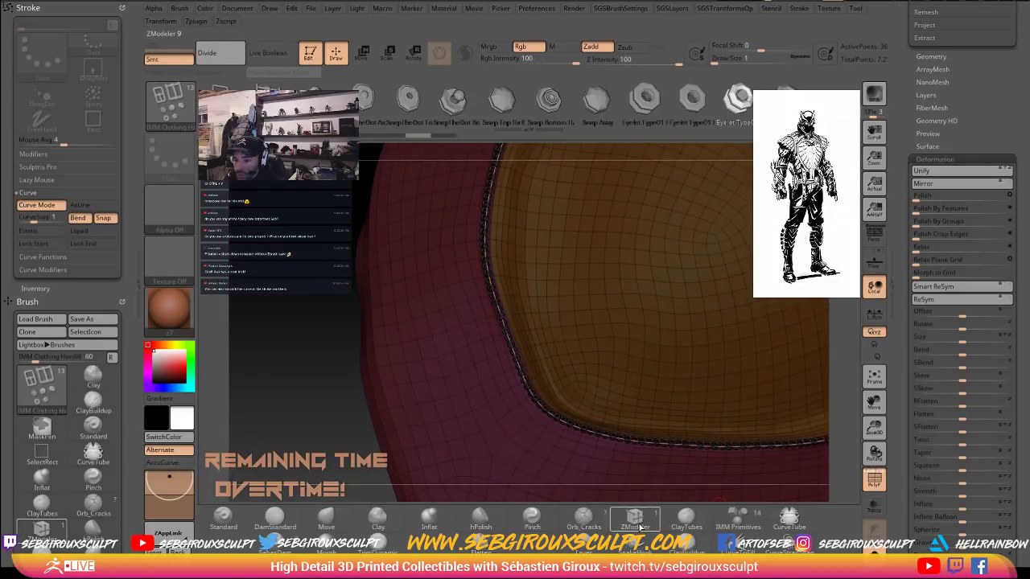
Switch to the CurveStrapSnap brush and apply a strap along the framed curve in place of the eyelets.
click(789, 543)
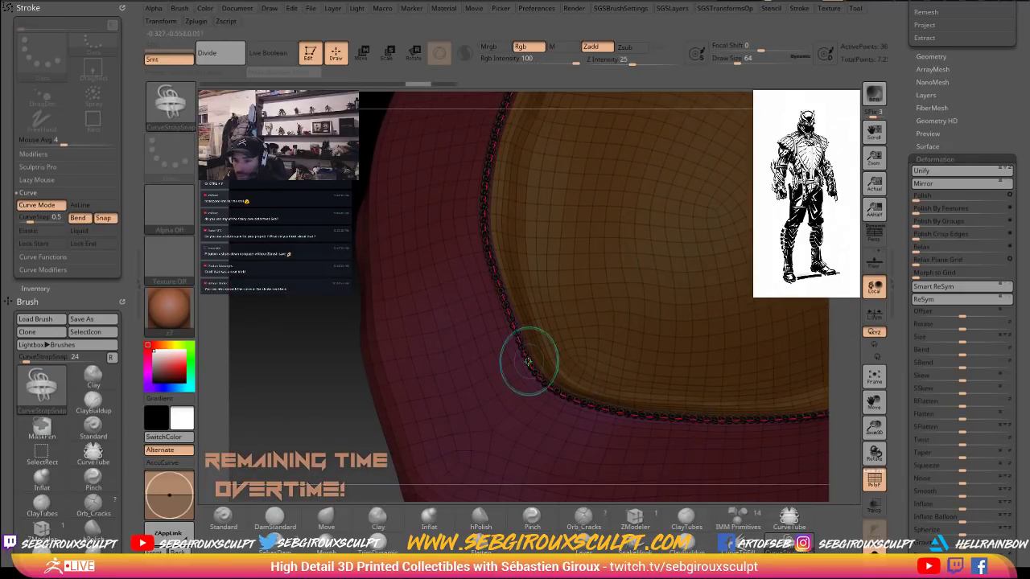
ctrl+right_drag(340, 409, 460, 306)
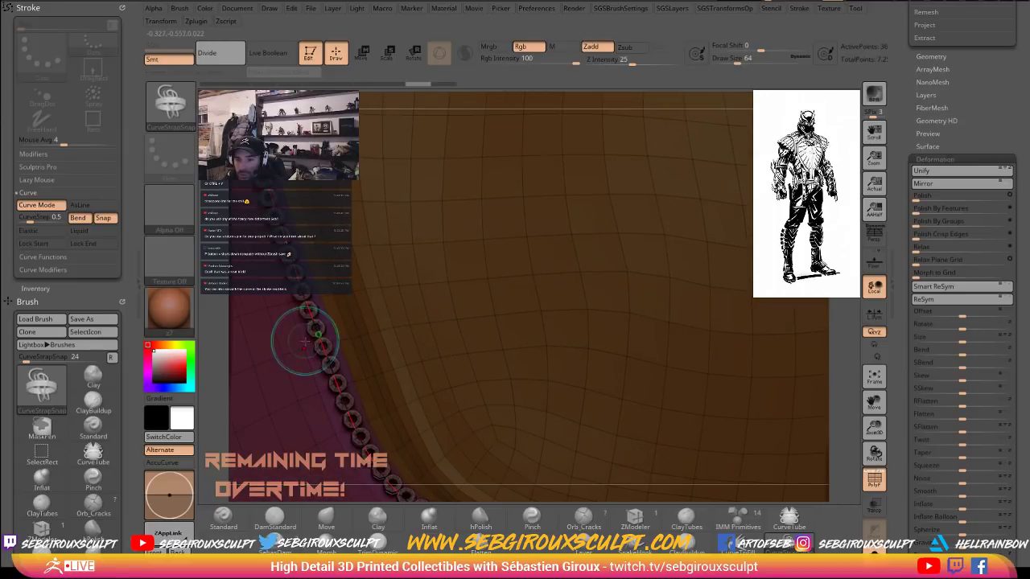
click(308, 342)
drag(842, 370, 810, 446)
ctrl+right_drag(810, 446, 749, 398)
alt+click(658, 369)
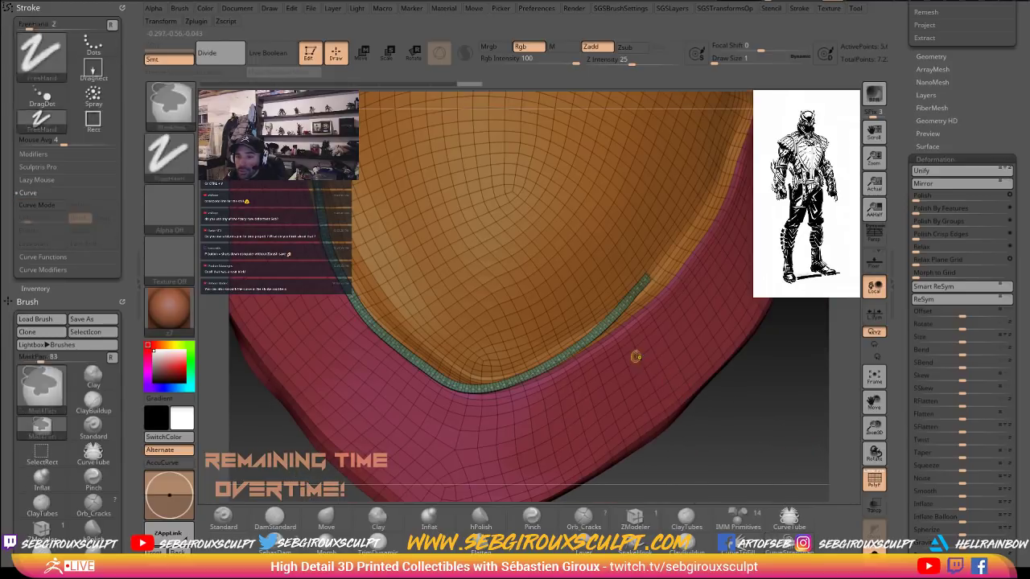
Open the curve functions and remove the curve running along the strap, keeping the strap geometry.
ctrl+right_drag(396, 345, 426, 378)
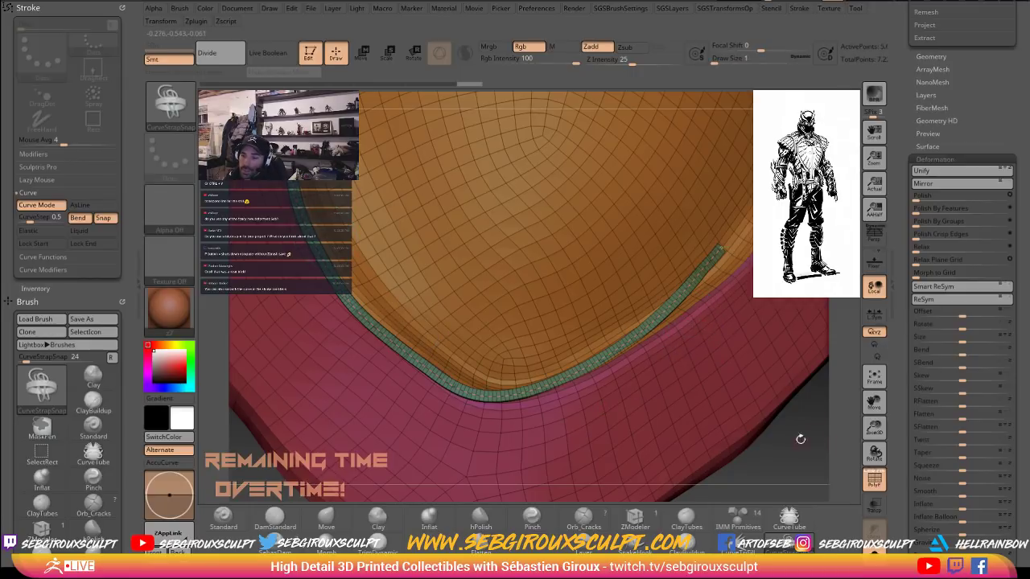
drag(800, 439, 555, 386)
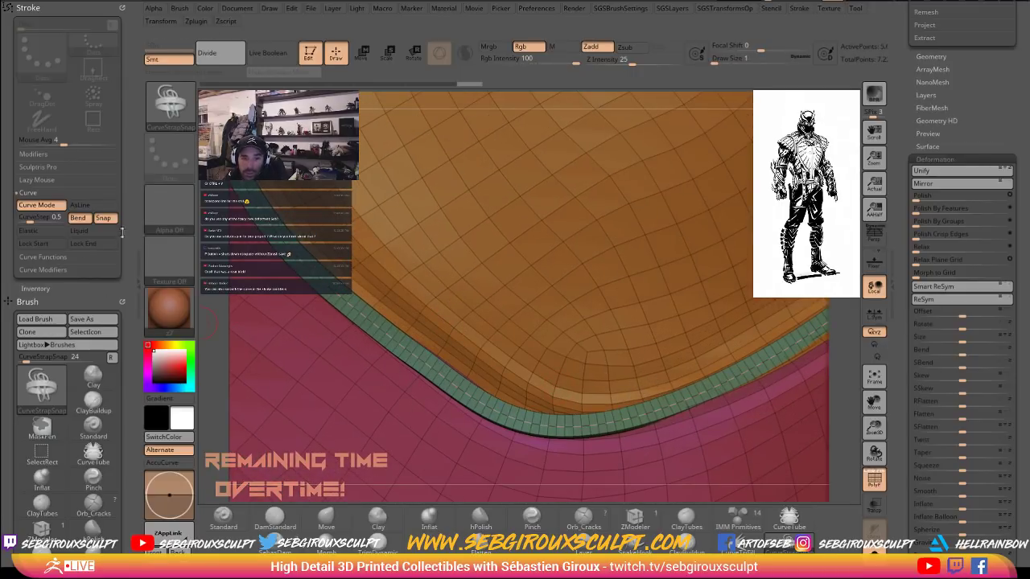
mouse_move(115, 279)
mouse_down()
mouse_move(115, 251)
mouse_move(99, 276)
mouse_move(99, 172)
mouse_move(100, 256)
mouse_up()
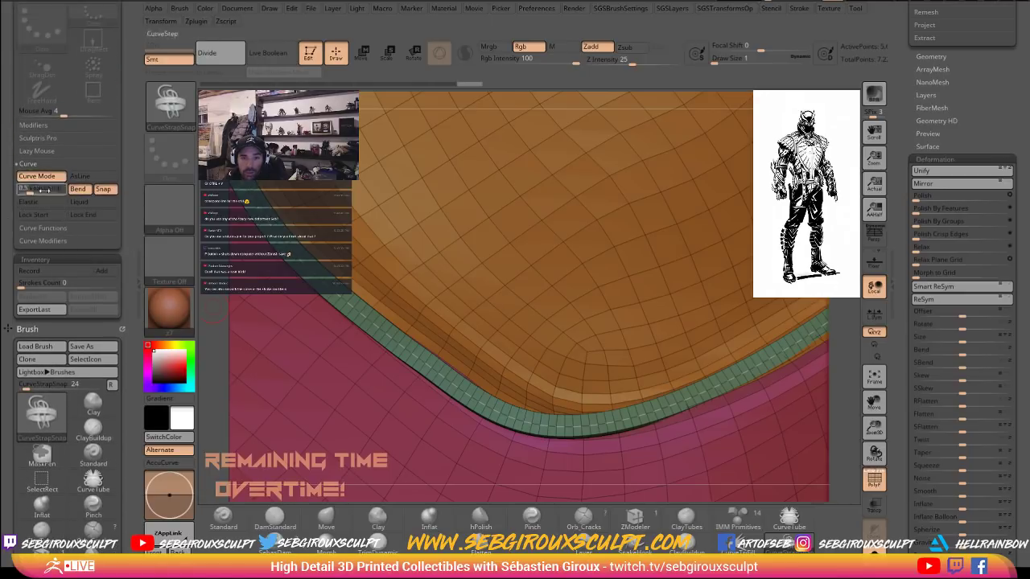
click(42, 229)
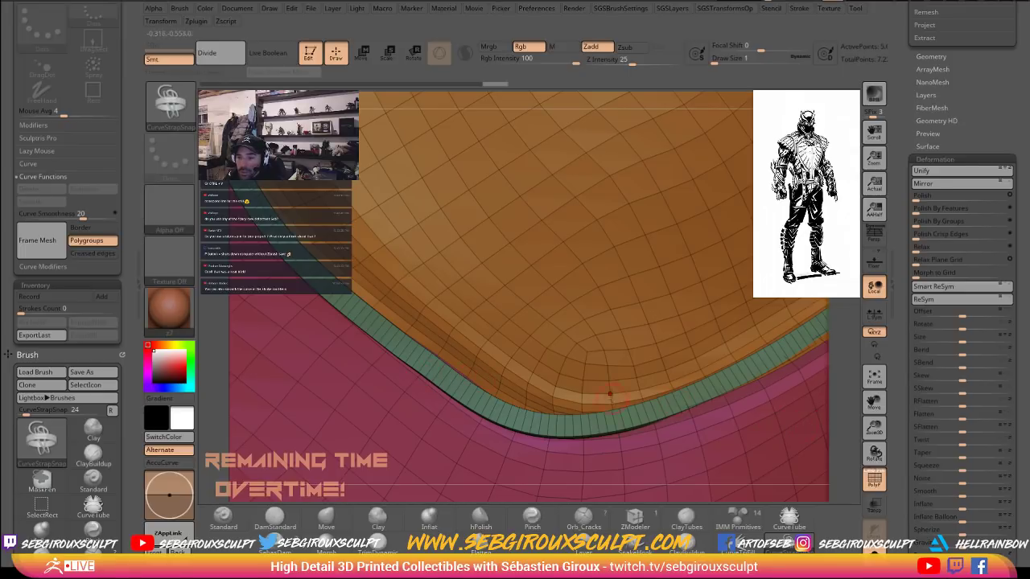
Isolate the strap geometry, mask it, and bring the hidden shoulder plates back into view.
ctrl+shift+click(616, 406)
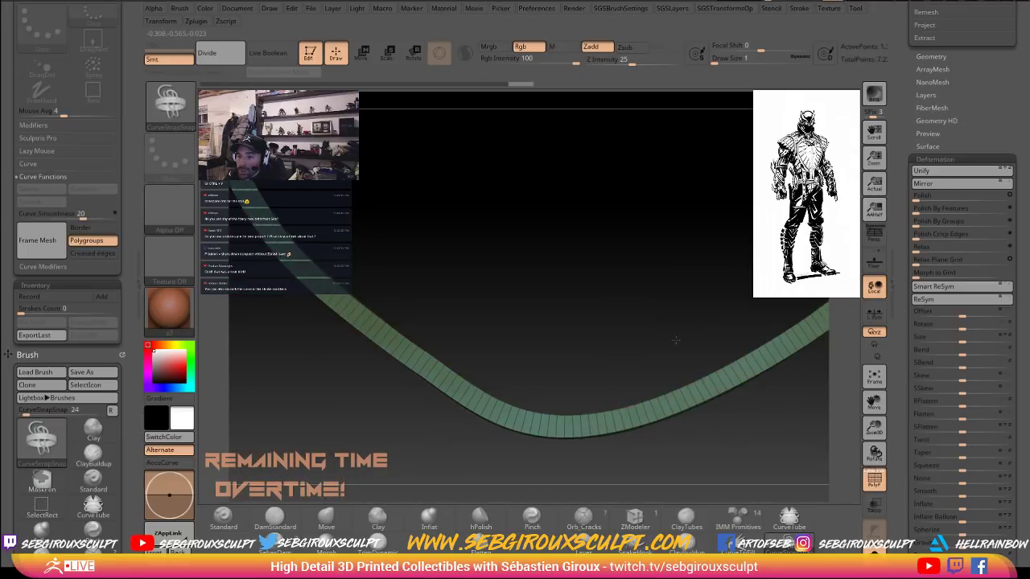
drag(676, 340, 698, 323)
mouse_move(620, 8)
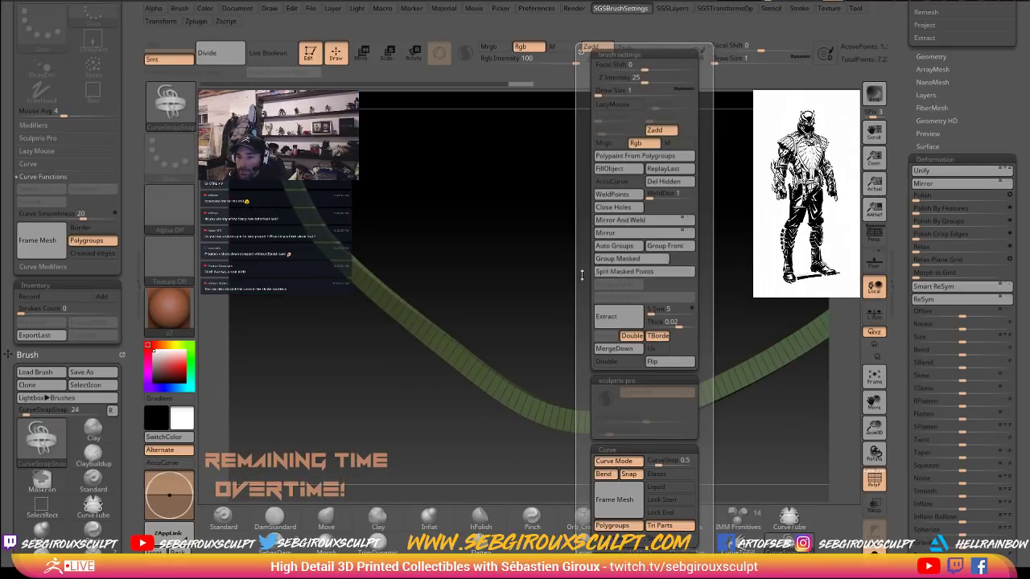
ctrl+click(546, 276)
ctrl+shift+click(559, 271)
Look through the custom palettes for the commands that group or split the masked geometry.
key(2)
key(1)
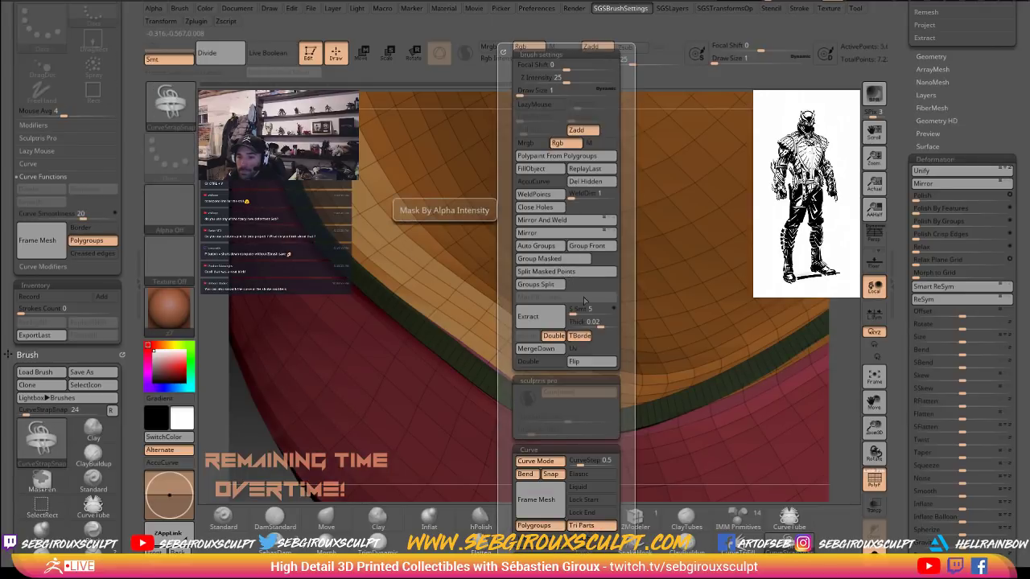
key(2)
key(2)
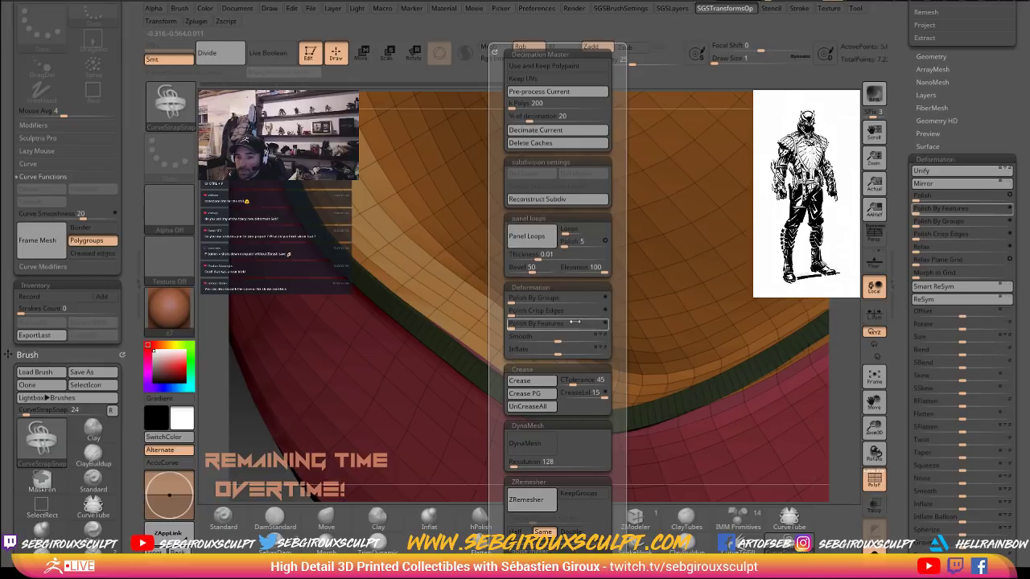
key(1)
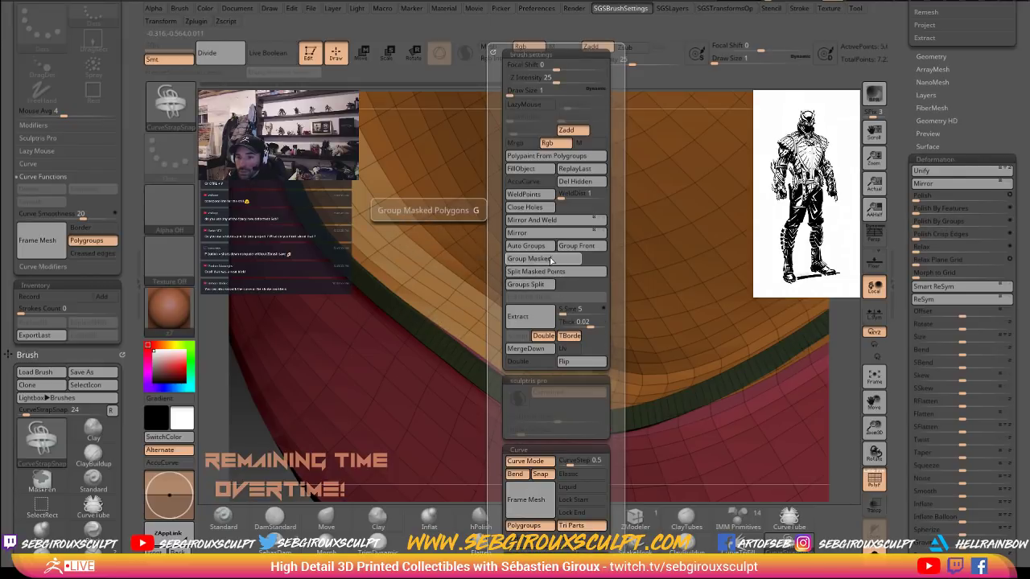
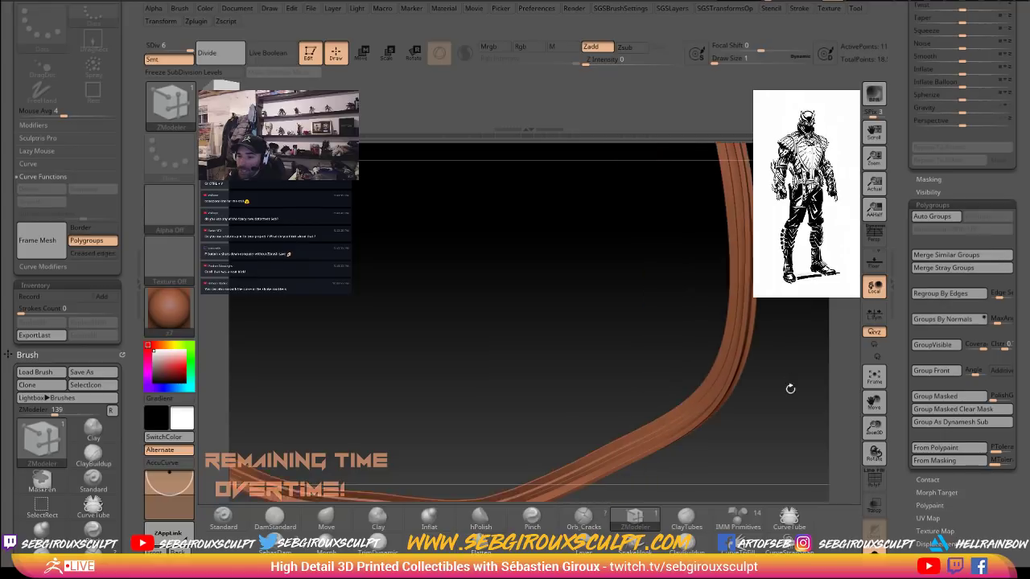
Turn off Solo mode and inspect the trim in place around the shoulder plate.
drag(780, 432, 770, 411)
click(874, 552)
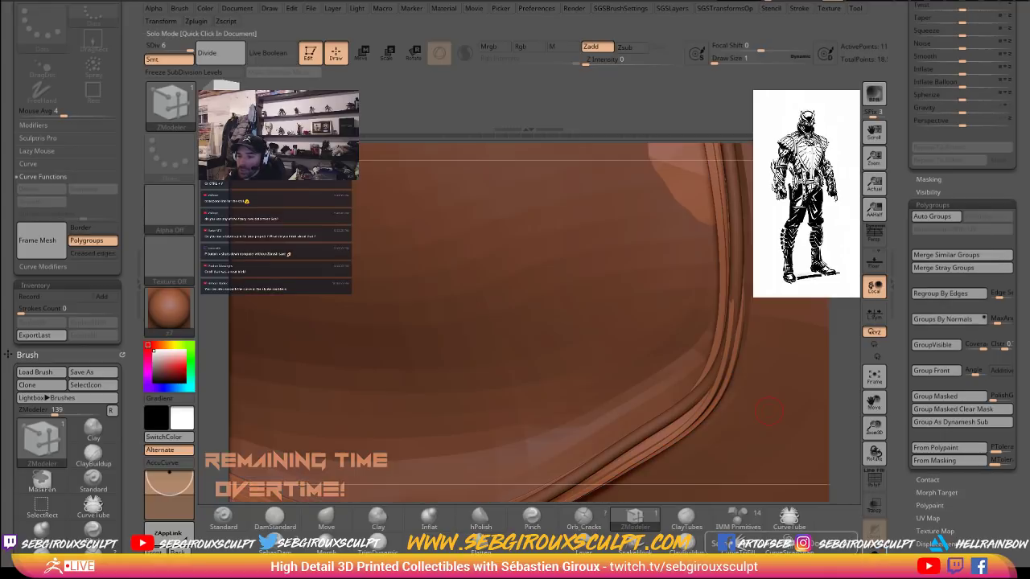
drag(830, 449, 640, 336)
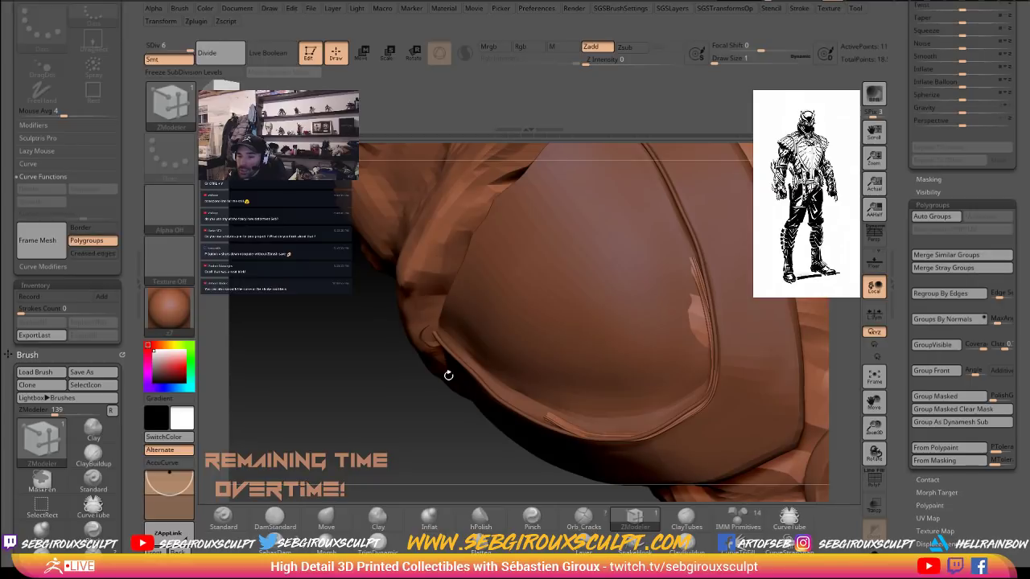
drag(447, 366, 455, 383)
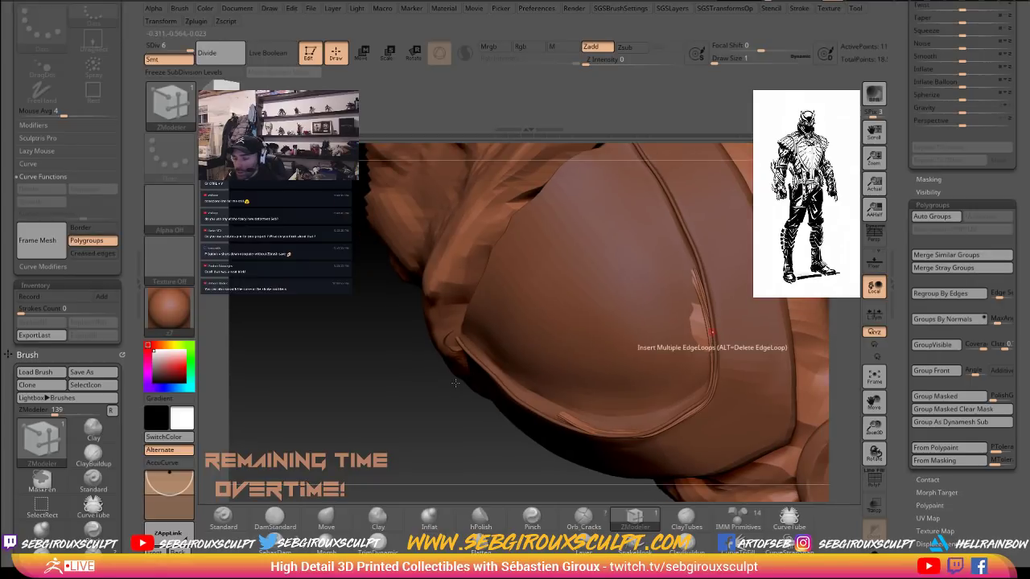
Delete the trim subtool Extract4_3 from the shoulder plates and accept the deletion.
drag(851, 410, 791, 401)
drag(1023, 253, 1024, 547)
drag(1024, 161, 1023, 517)
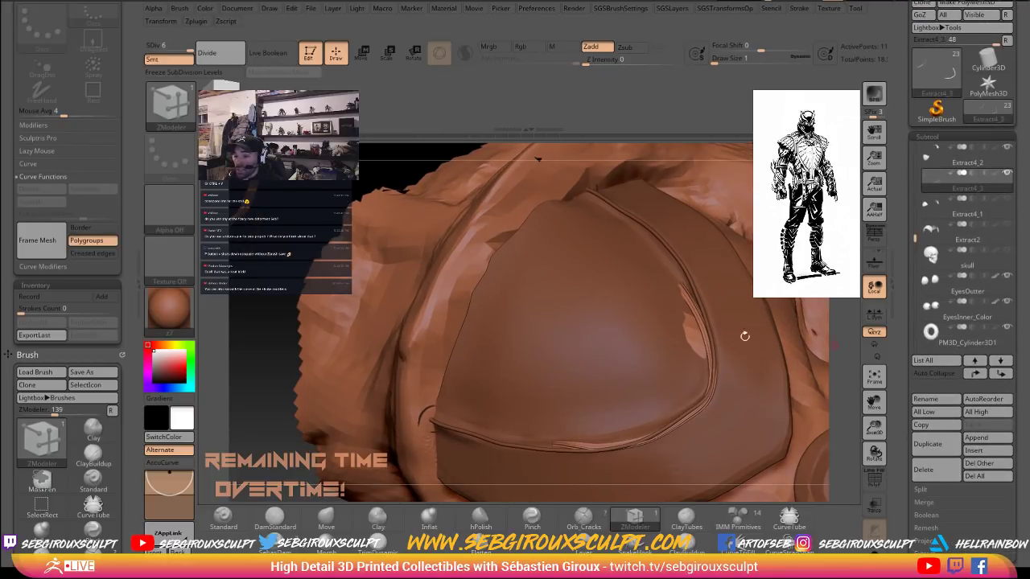
click(923, 470)
click(836, 488)
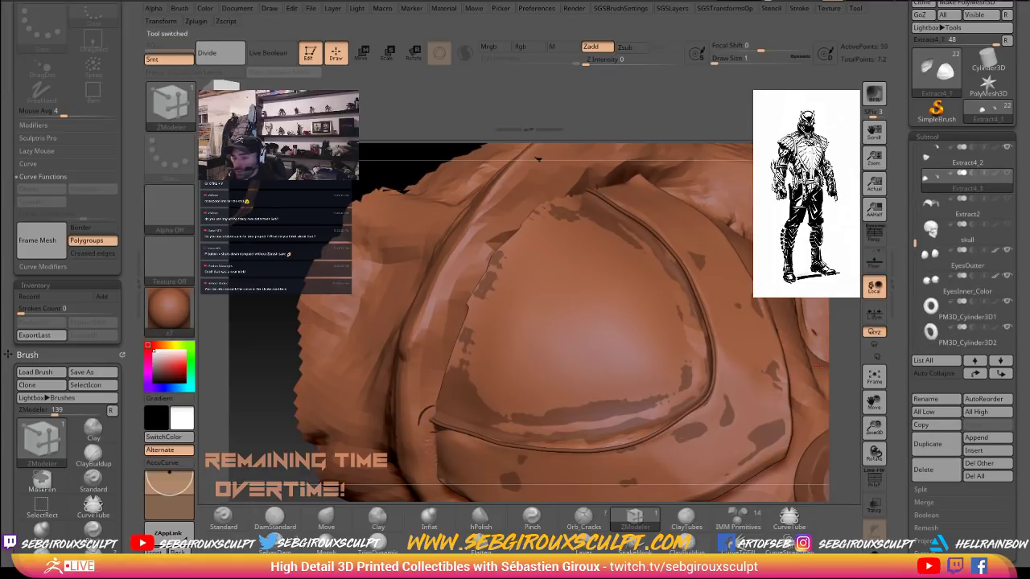
Make the body subtool Nickz_humanMaleAverage3 active and unhide its hidden parts.
click(932, 160)
click(933, 185)
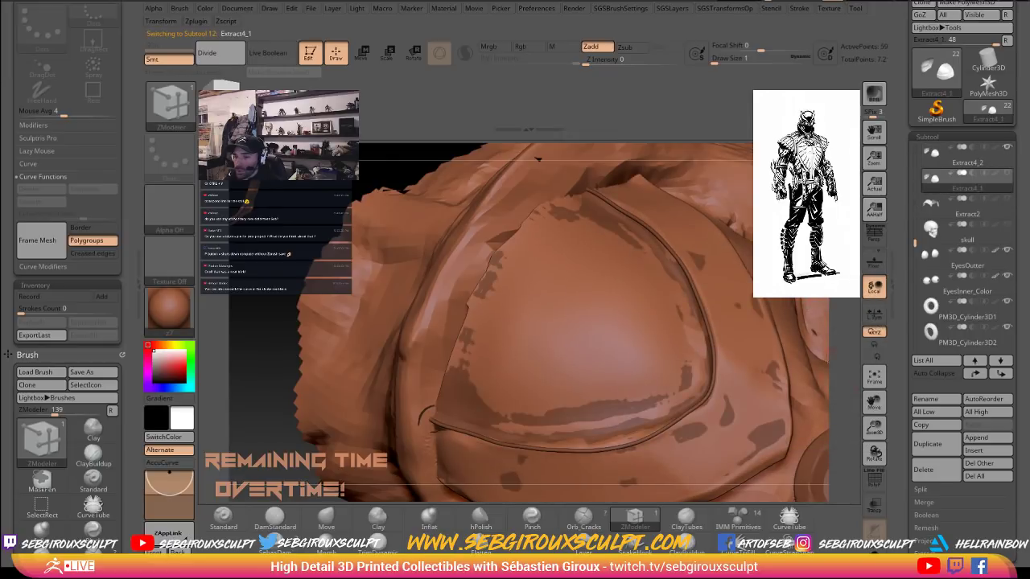
alt+drag(847, 384, 800, 275)
shift+drag(708, 274, 590, 349)
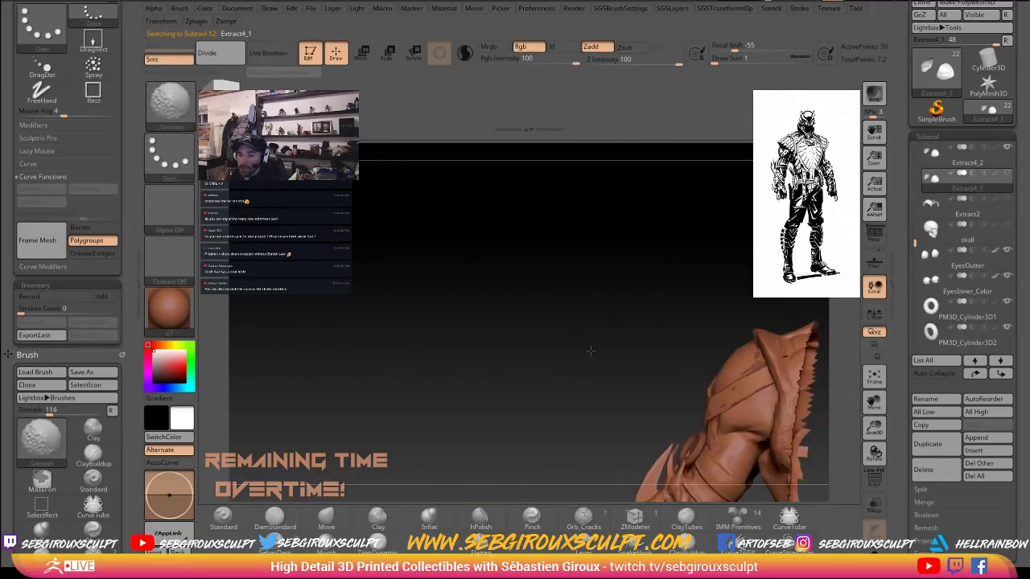
alt+drag(565, 382, 536, 331)
alt+click(651, 306)
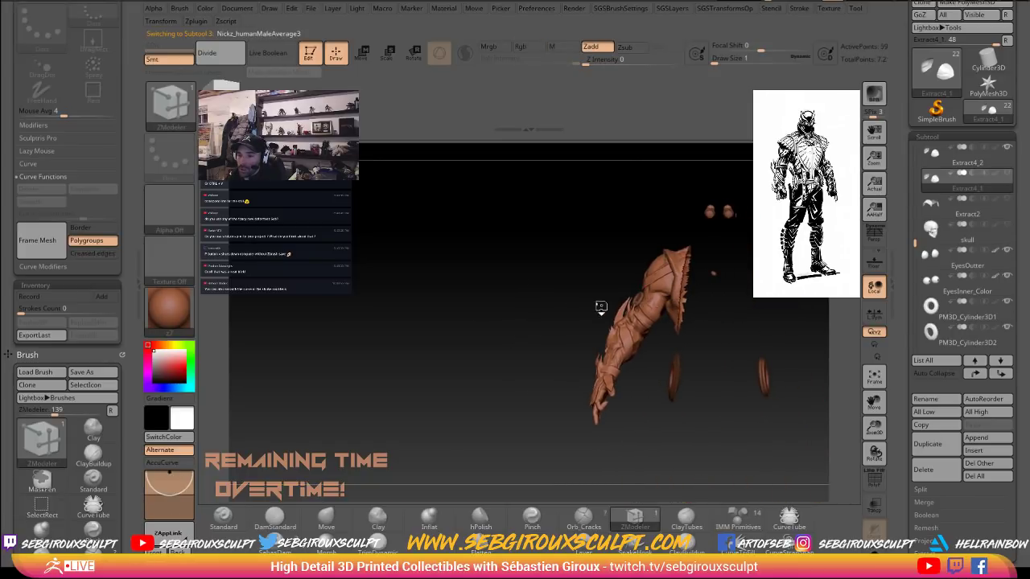
ctrl+shift+click(558, 313)
Examine the complete armored figure from the front and back.
alt+drag(516, 358, 684, 365)
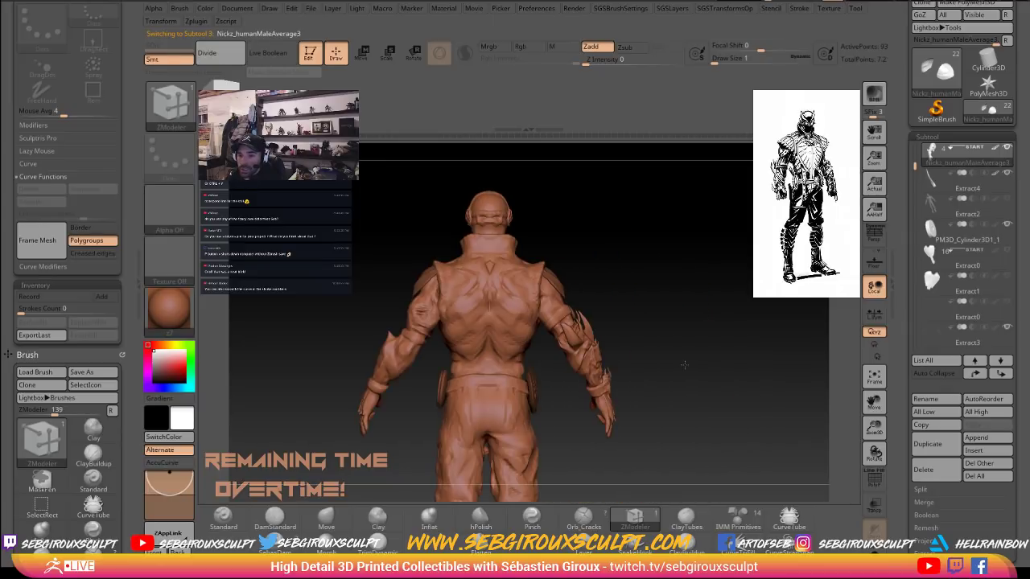
mouse_move(737, 408)
alt+mouse_down()
mouse_move(749, 371)
mouse_move(465, 437)
mouse_move(447, 399)
mouse_move(441, 419)
mouse_move(434, 372)
alt+mouse_up()
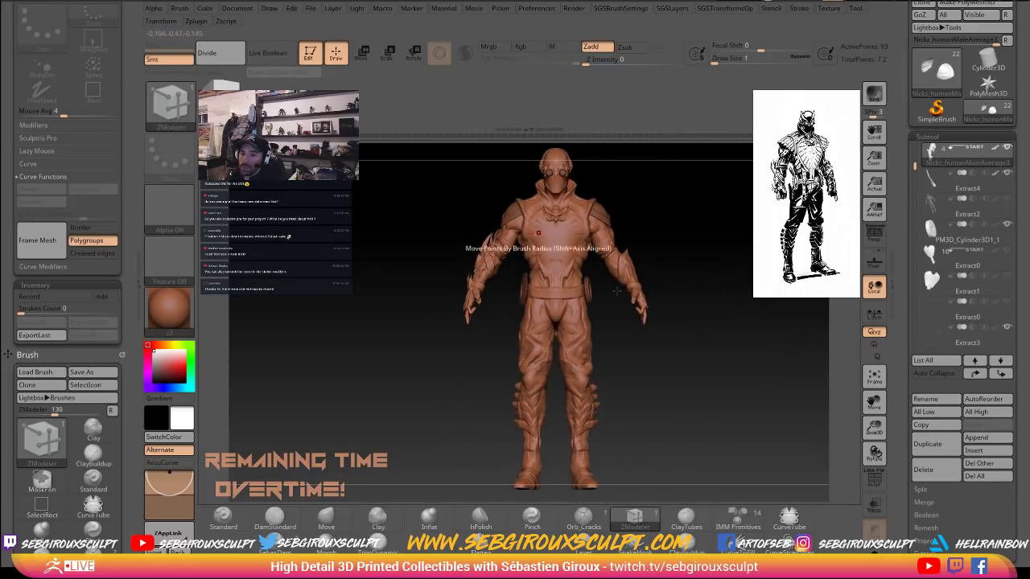
mouse_move(728, 289)
alt+mouse_down()
mouse_move(711, 327)
mouse_move(743, 284)
alt+mouse_up()
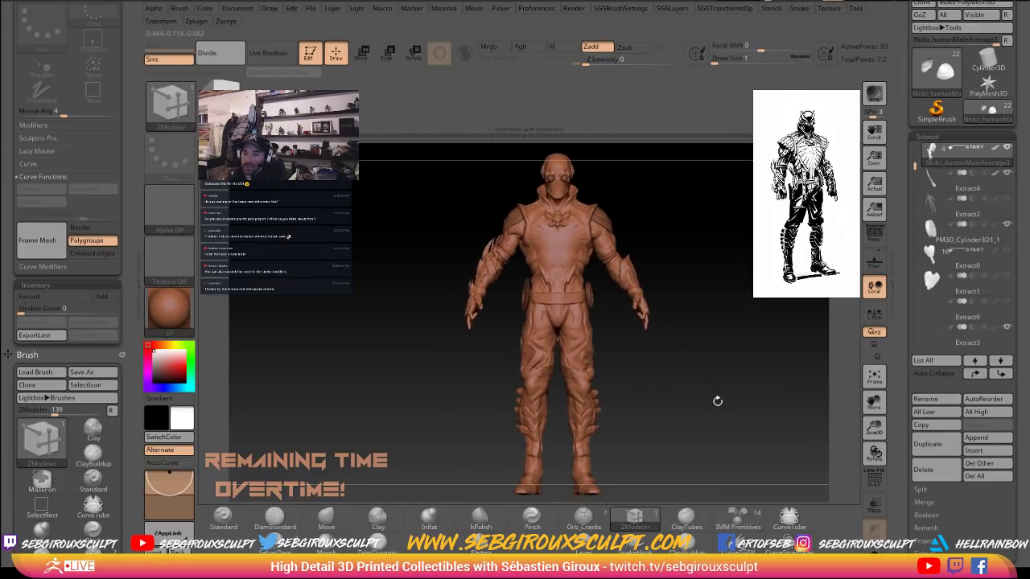
drag(717, 401, 790, 398)
drag(592, 409, 646, 411)
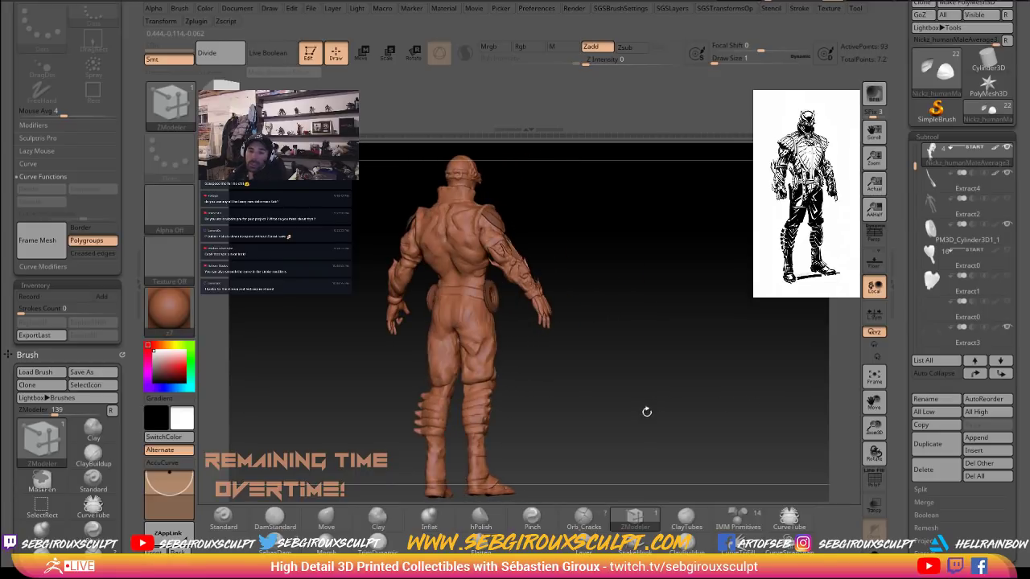
mouse_move(649, 337)
alt+mouse_down()
mouse_move(649, 387)
mouse_move(704, 362)
alt+mouse_up()
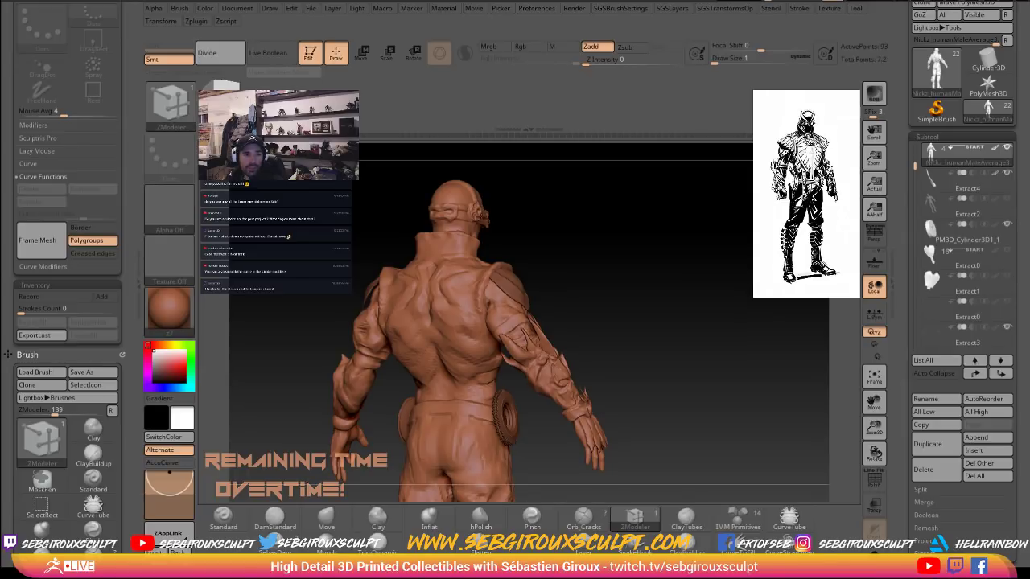
mouse_move(637, 301)
mouse_down()
mouse_move(673, 325)
mouse_move(677, 379)
mouse_up()
Switch to the Standard brush and enable Sculptris Pro mode for the body.
key(b)
key(s)
key(t)
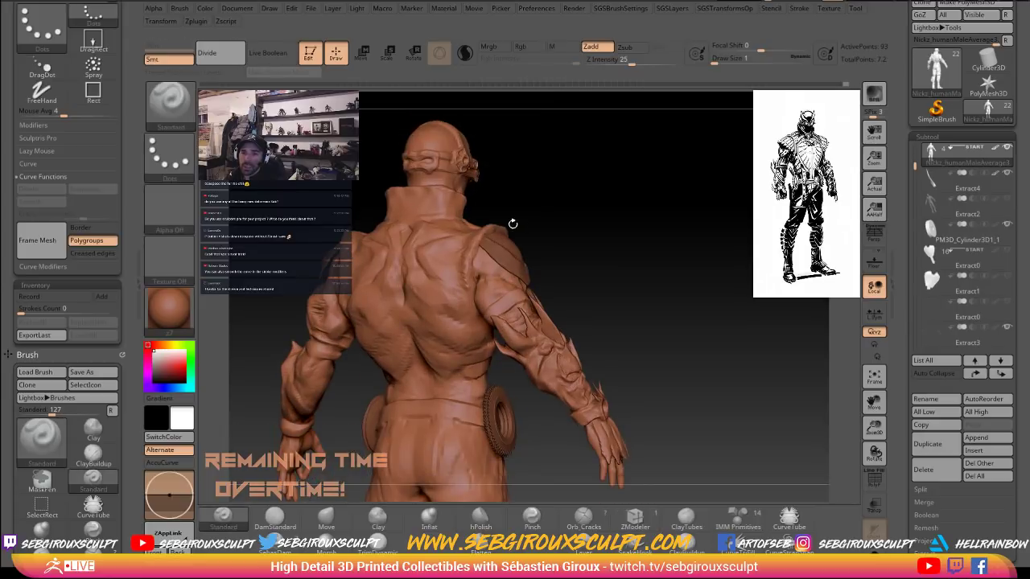
click(464, 53)
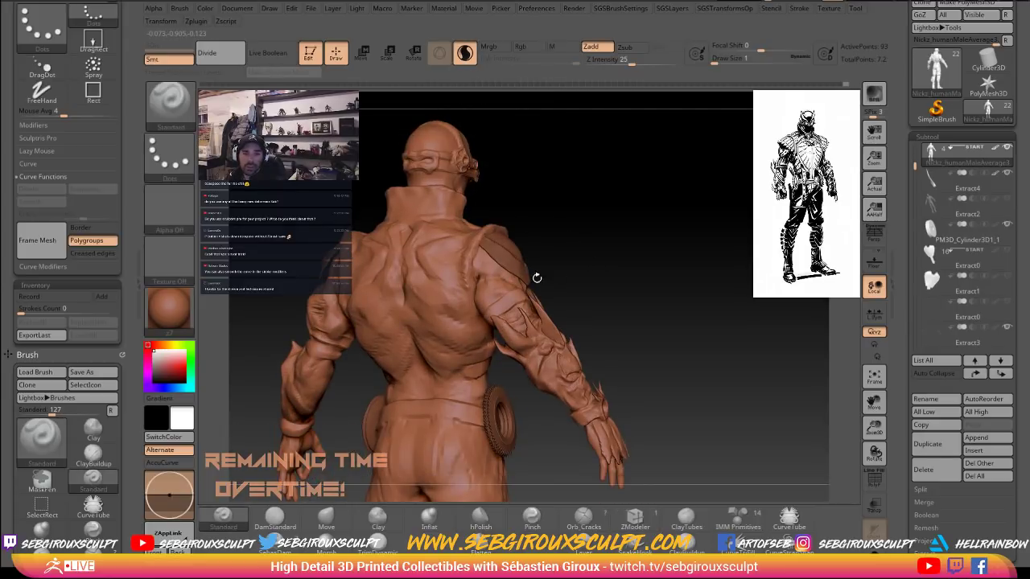
drag(630, 287, 681, 310)
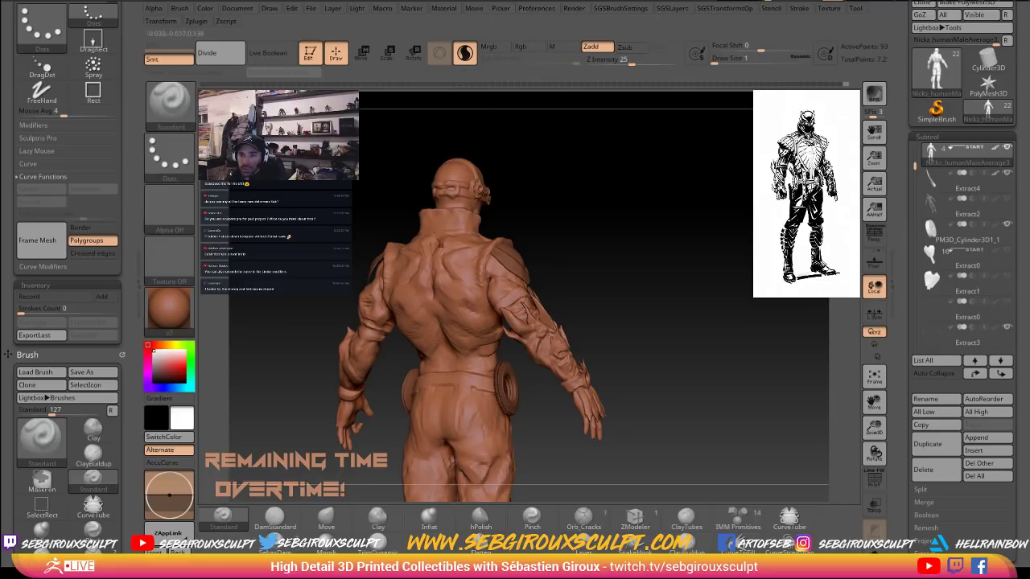
Show the transform gizmo on the body, unlock it, and reset its orientation.
drag(645, 303, 639, 280)
alt+drag(639, 280, 696, 97)
mouse_move(713, 330)
mouse_down()
mouse_move(674, 293)
mouse_move(613, 288)
mouse_up()
alt+drag(717, 262, 665, 316)
drag(665, 317, 583, 302)
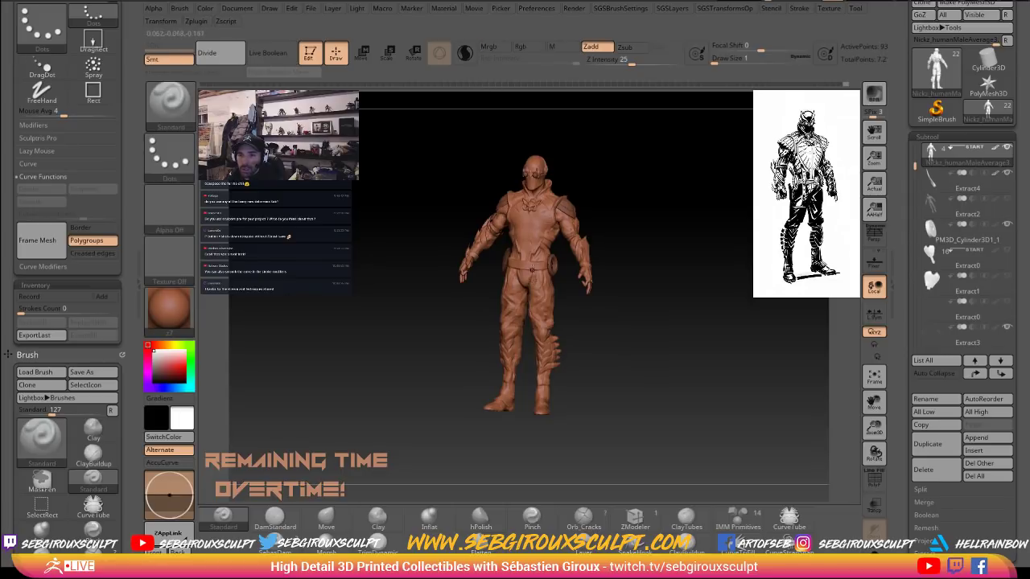
key(w)
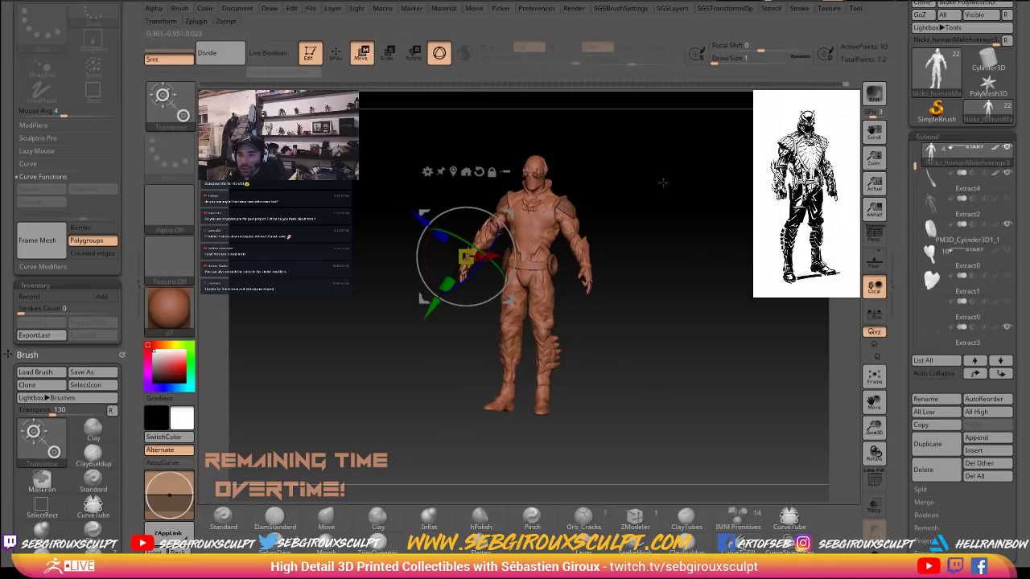
alt+drag(663, 182, 664, 274)
click(491, 172)
click(481, 172)
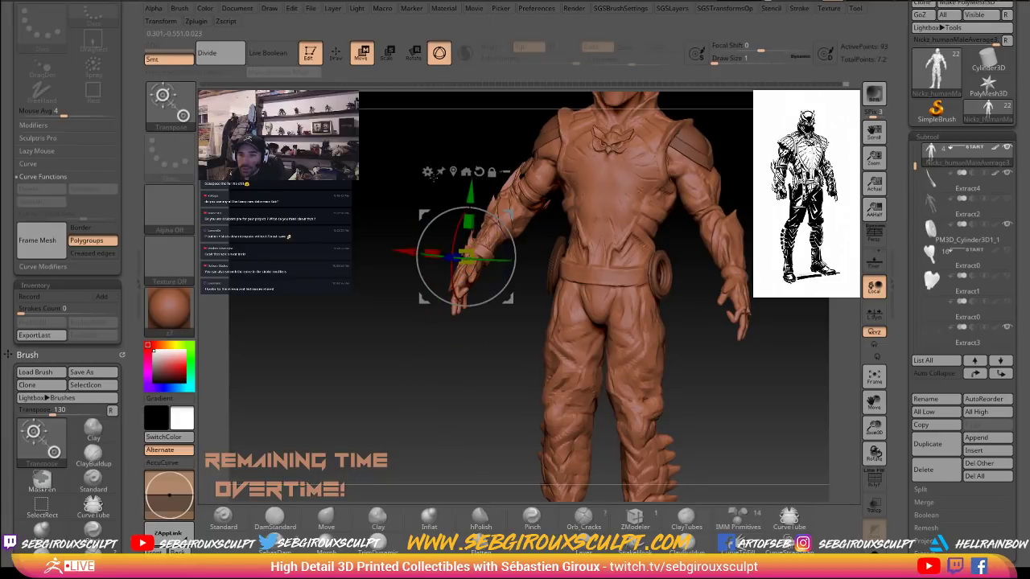
click(427, 172)
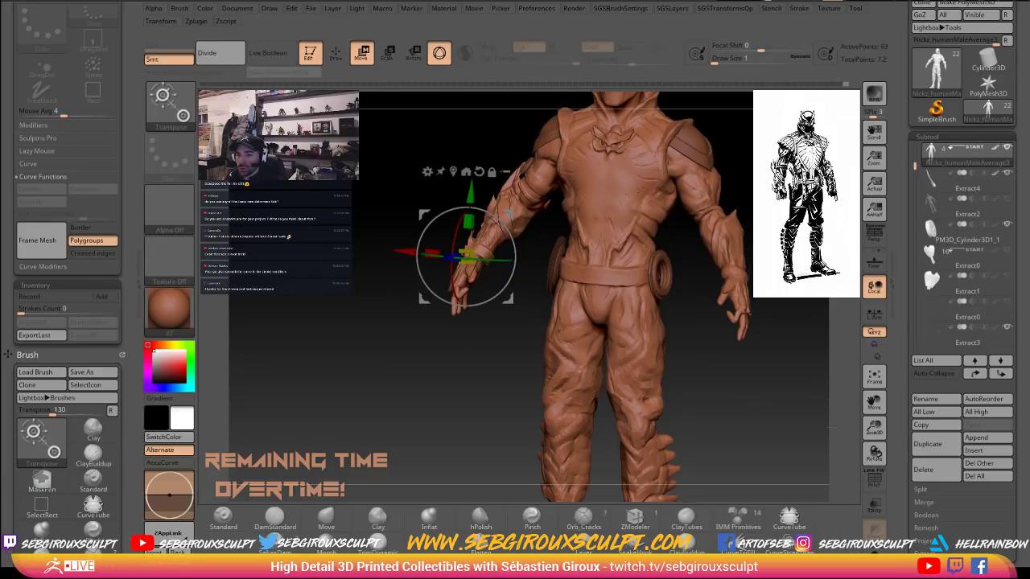
Return to Draw mode, frame the figure's armored arm, and enable Sculptris Pro for the Standard brush.
shift+drag(808, 400, 818, 396)
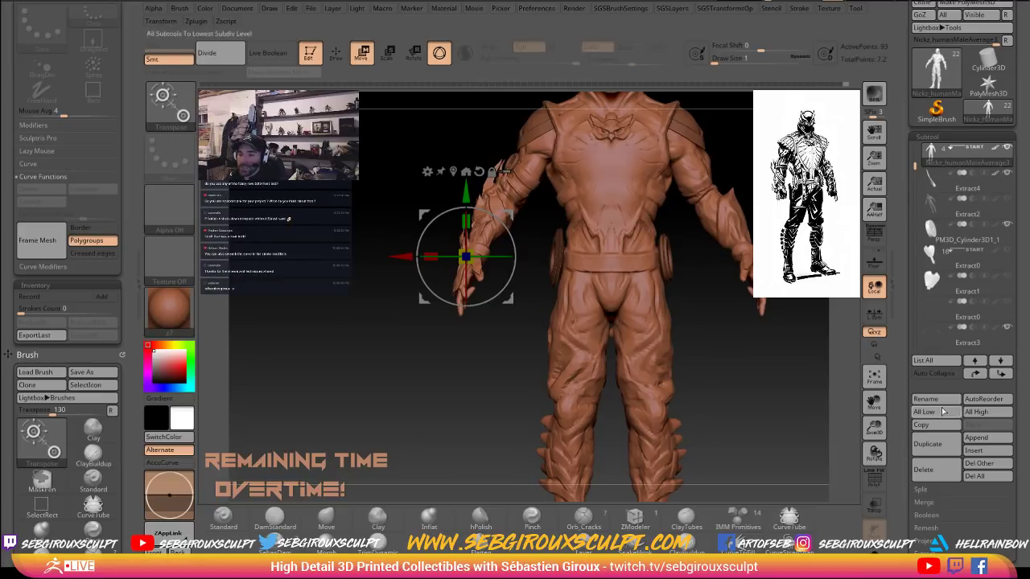
drag(1017, 508, 1016, 350)
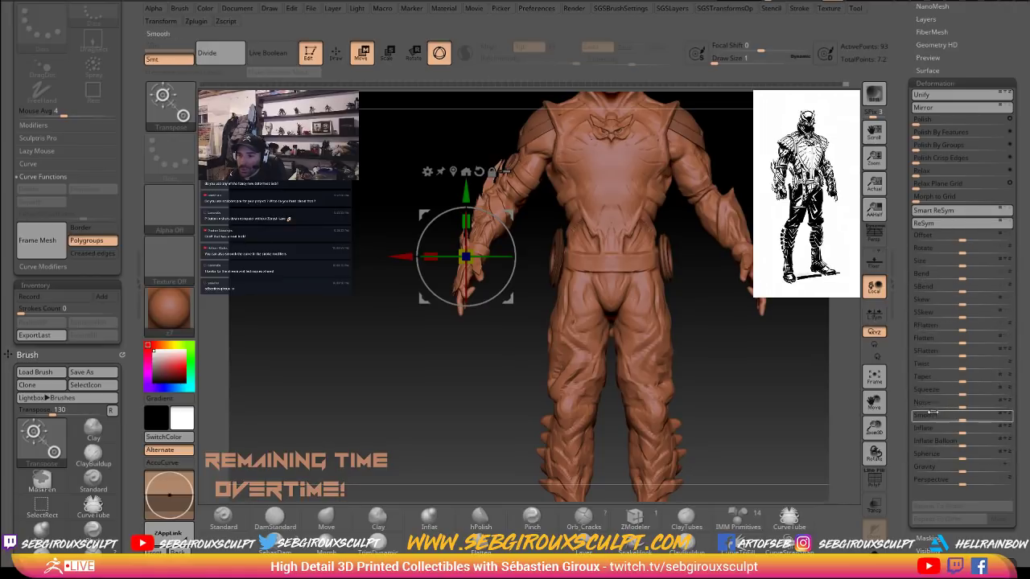
key(q)
alt+drag(446, 399, 463, 355)
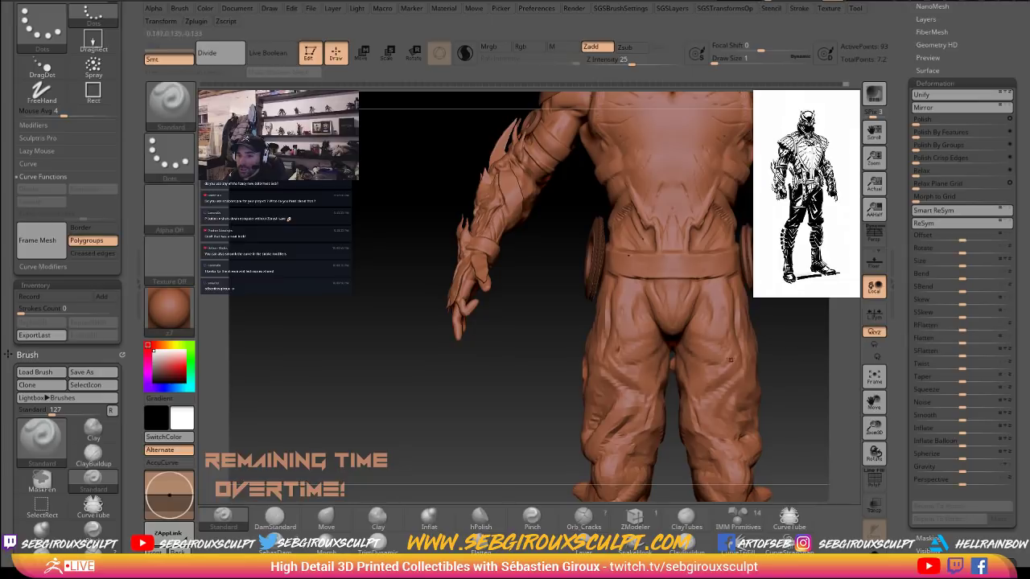
mouse_move(527, 387)
mouse_down()
mouse_move(558, 404)
mouse_move(495, 401)
mouse_up()
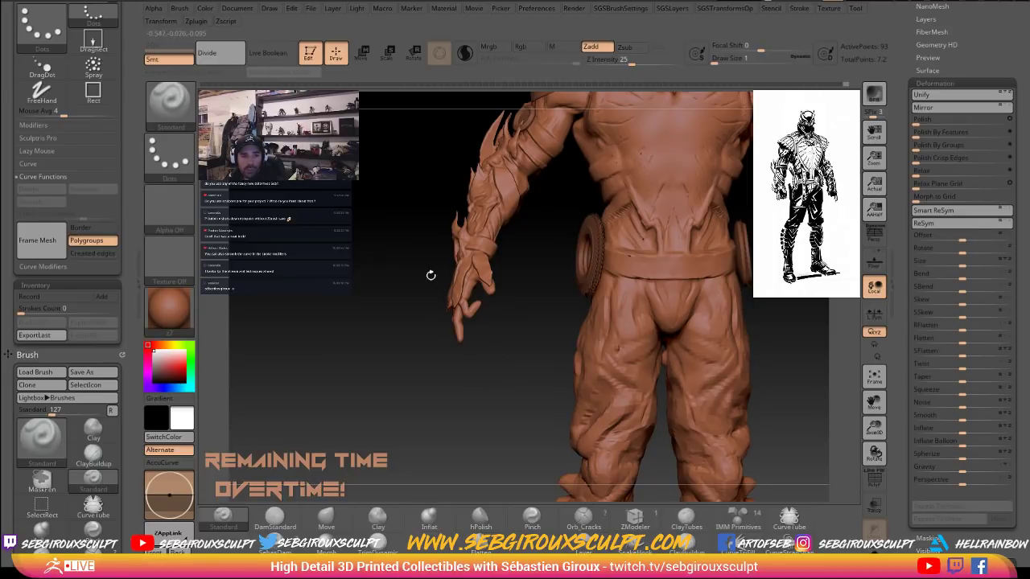
alt+drag(374, 278, 335, 317)
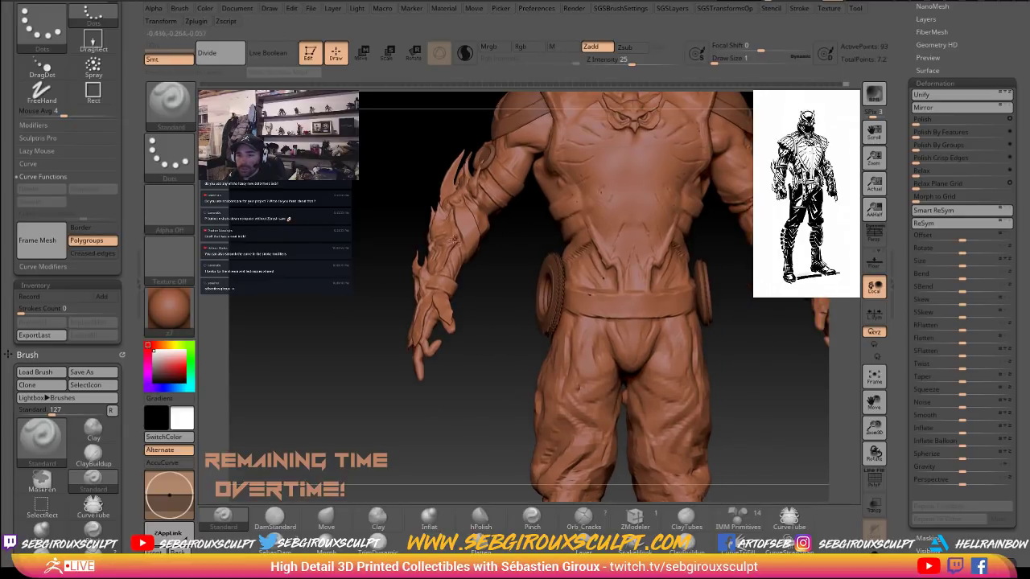
alt+drag(376, 243, 505, 307)
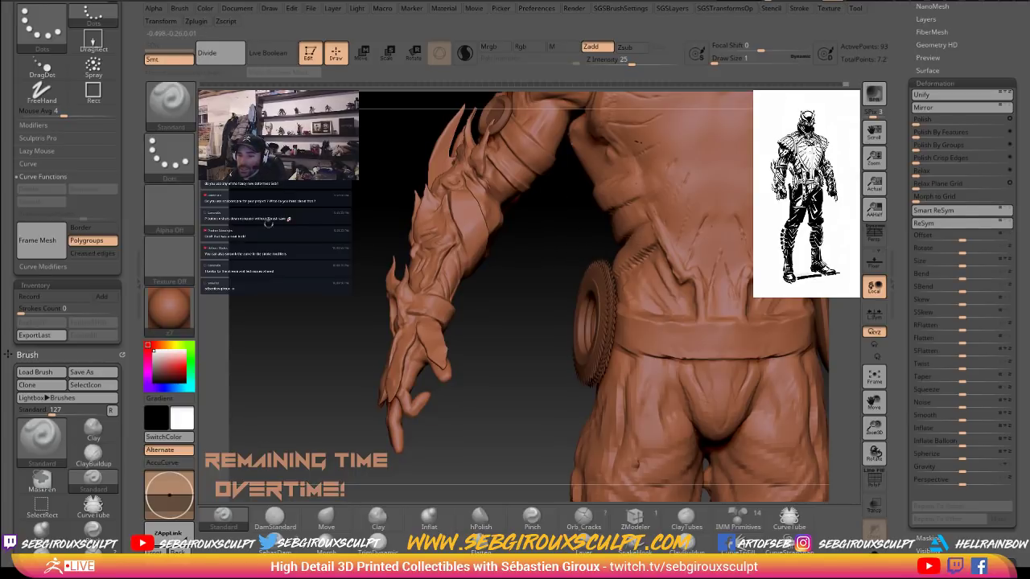
alt+drag(397, 174, 418, 251)
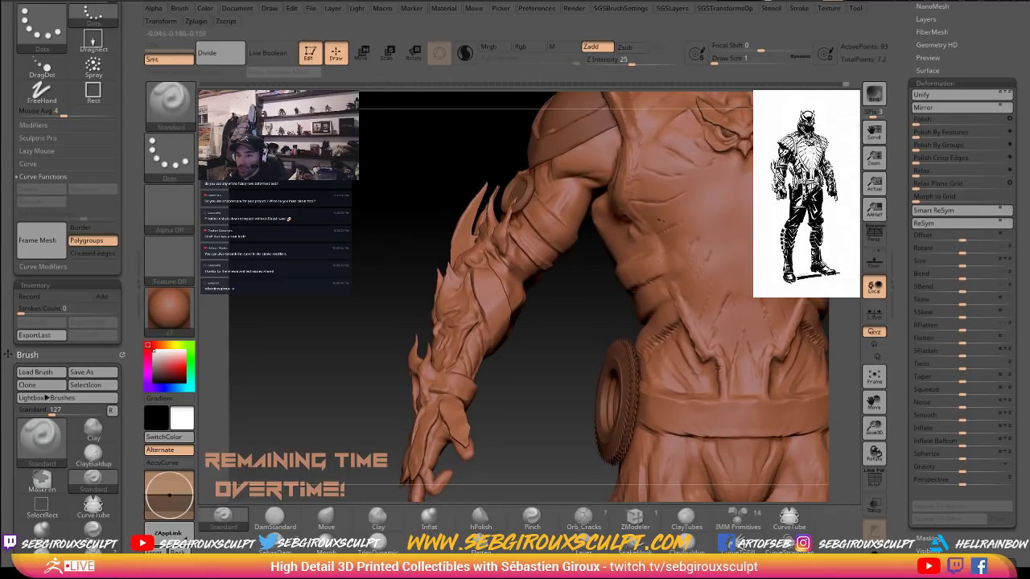
click(460, 58)
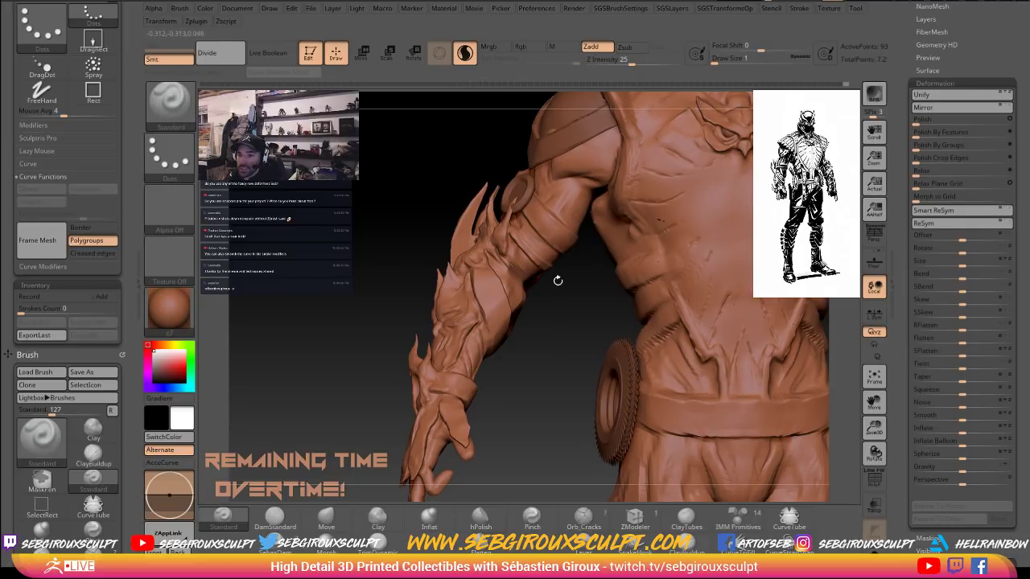
drag(557, 281, 541, 241)
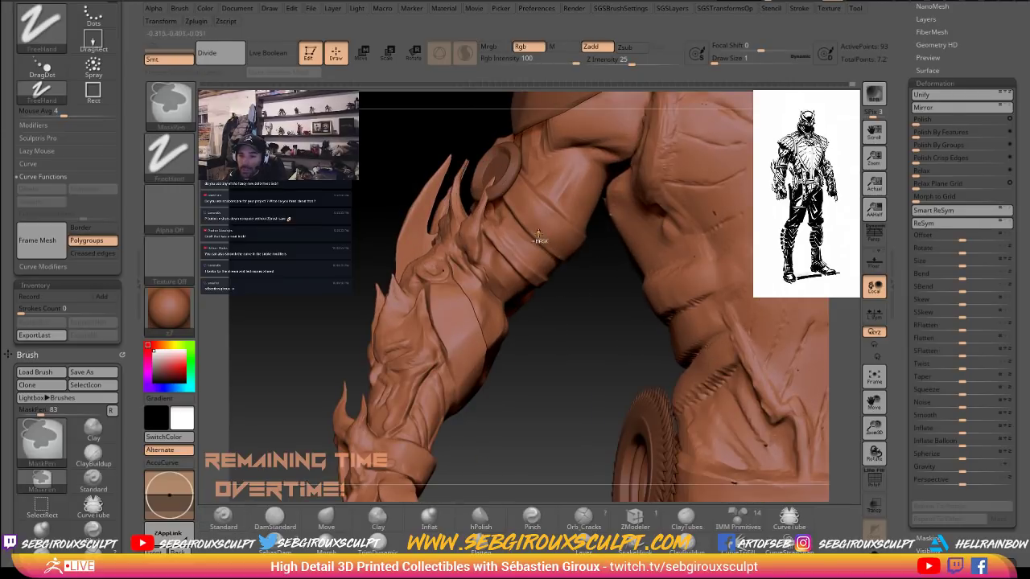
Paint test masks across the upper arm band and the side of the waist, and clear them.
right_drag(556, 238, 550, 235)
key(space)
mouse_move(549, 234)
mouse_down()
mouse_move(559, 235)
mouse_move(542, 232)
mouse_move(540, 203)
mouse_move(555, 251)
mouse_move(511, 215)
mouse_up()
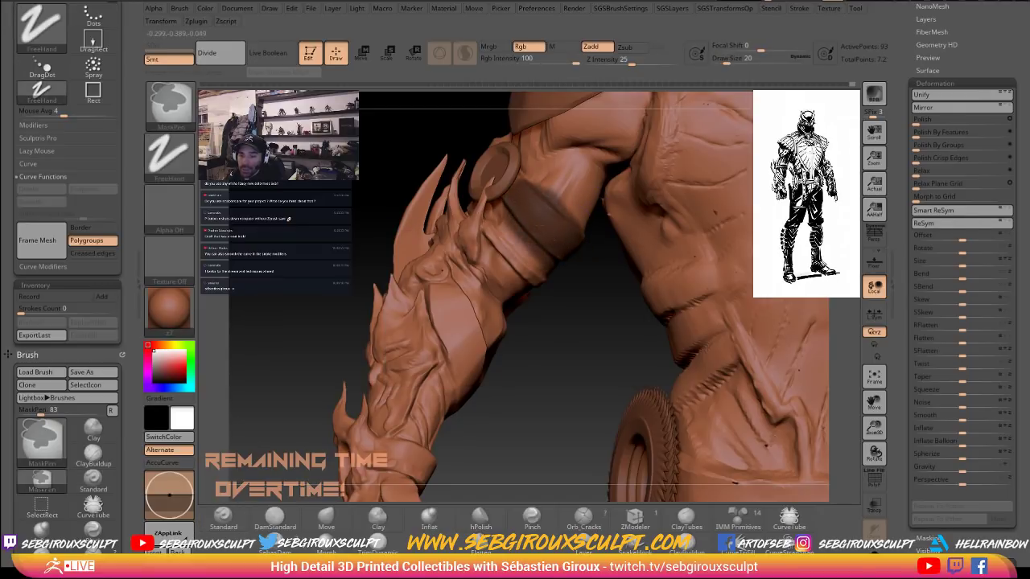
drag(576, 314, 590, 274)
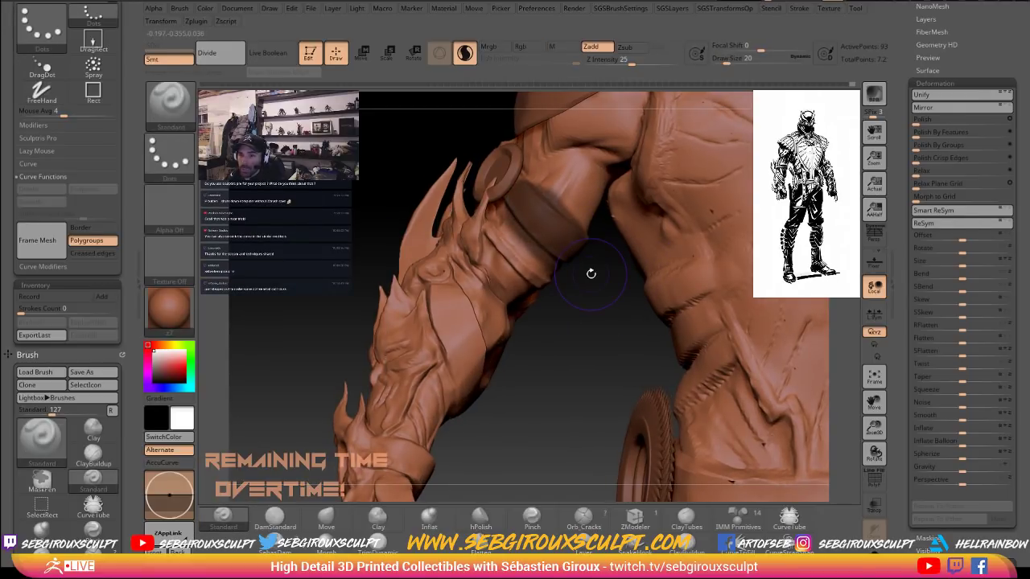
drag(680, 276, 575, 231)
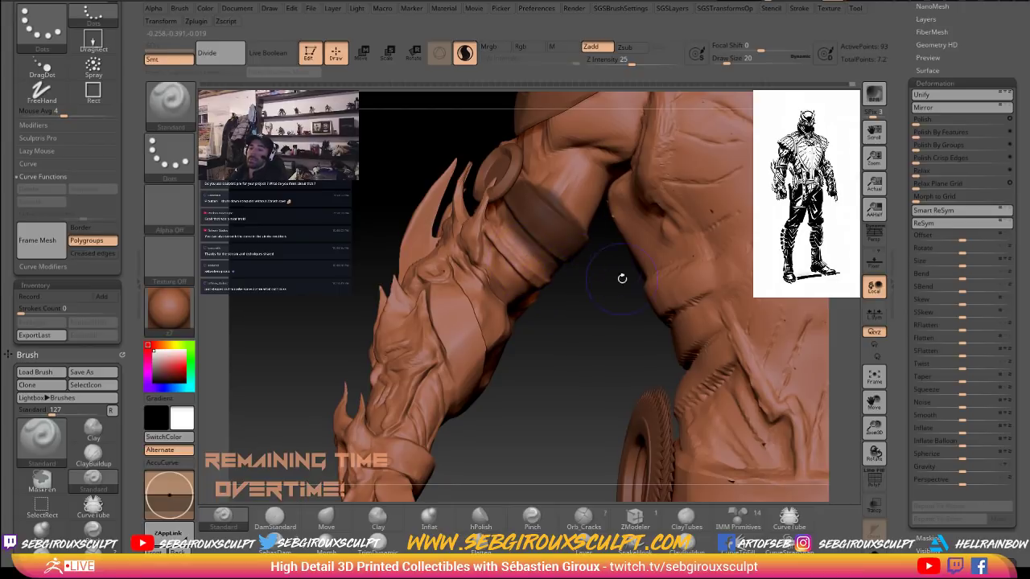
mouse_move(699, 288)
ctrl+mouse_down()
mouse_move(666, 291)
mouse_move(699, 283)
ctrl+mouse_up()
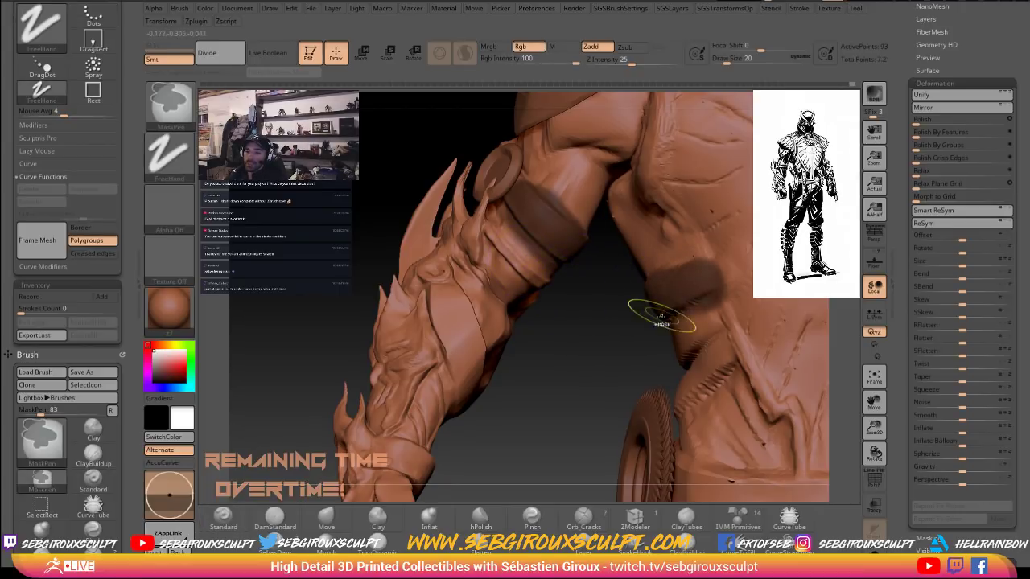
ctrl+drag(617, 337, 601, 348)
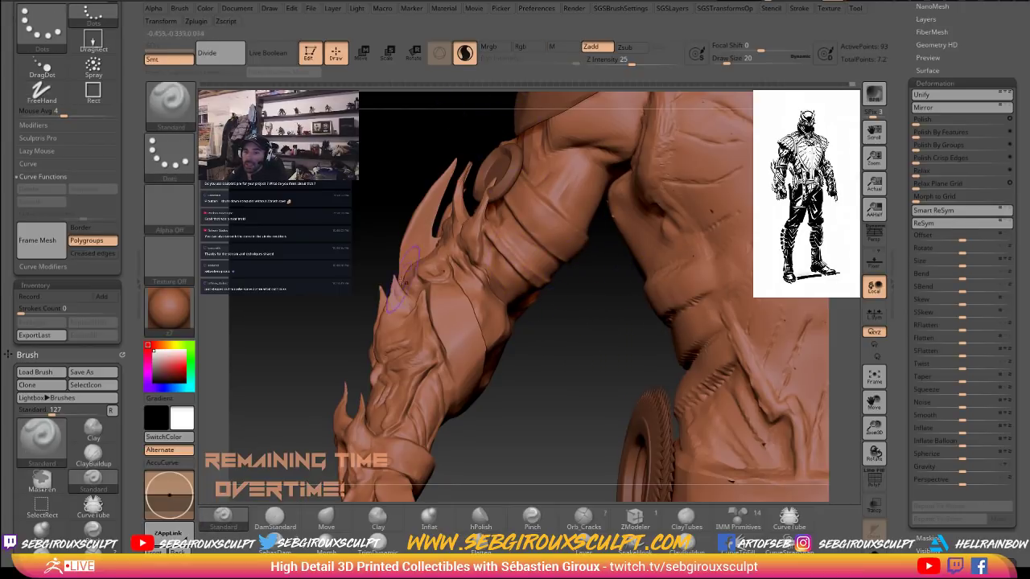
Examine the sculpted forearm armor, hand and waist disc from several angles, close up and at arm's length.
mouse_move(516, 374)
mouse_down()
mouse_move(545, 356)
mouse_move(573, 374)
mouse_move(624, 368)
mouse_up()
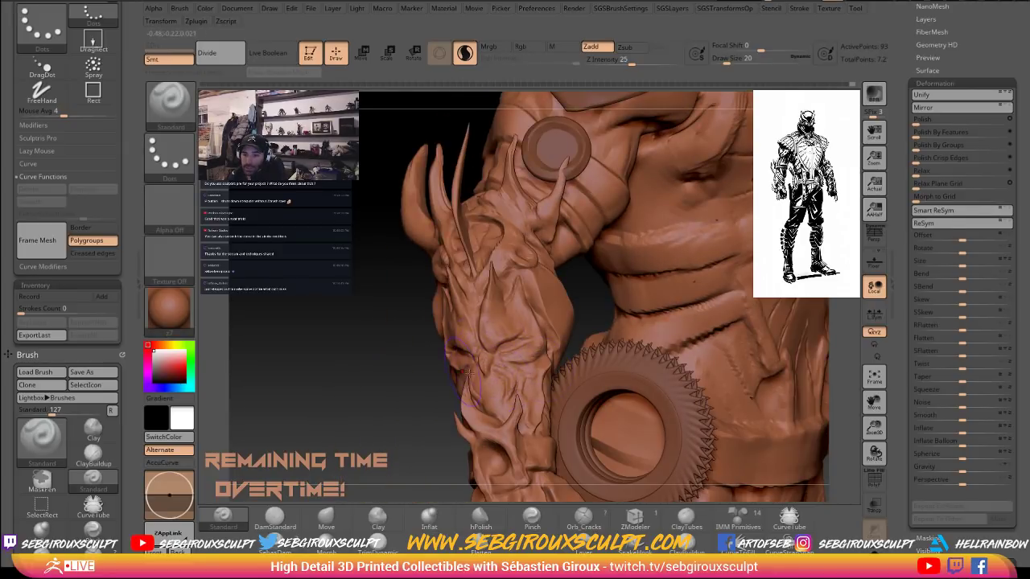
alt+drag(375, 333, 377, 368)
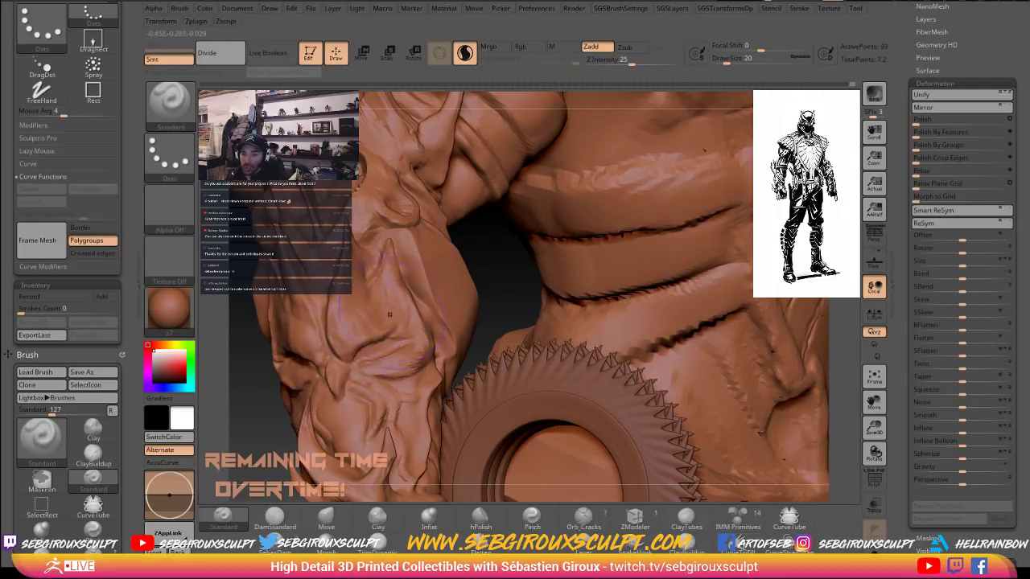
alt+drag(525, 286, 558, 306)
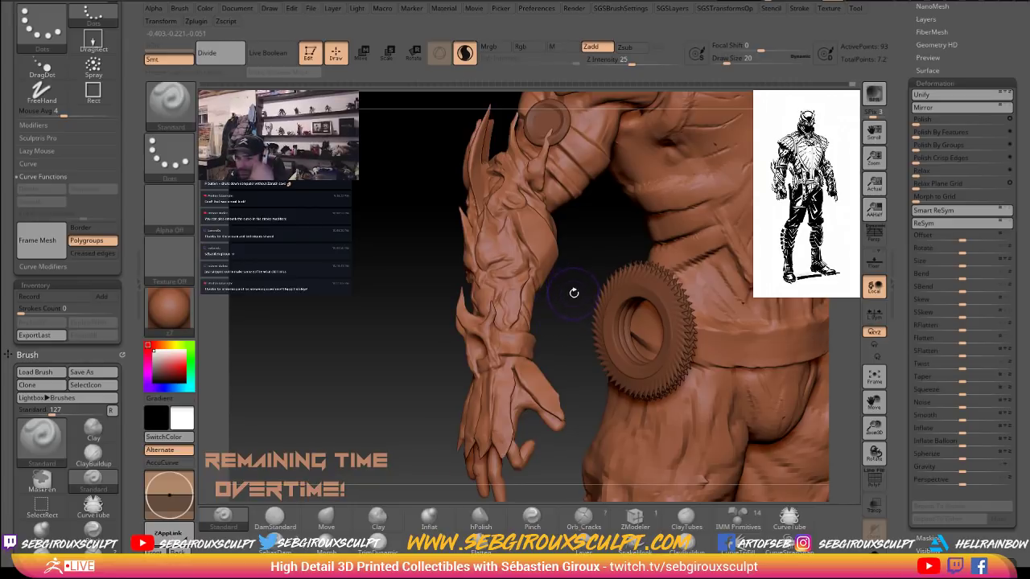
drag(573, 309, 572, 304)
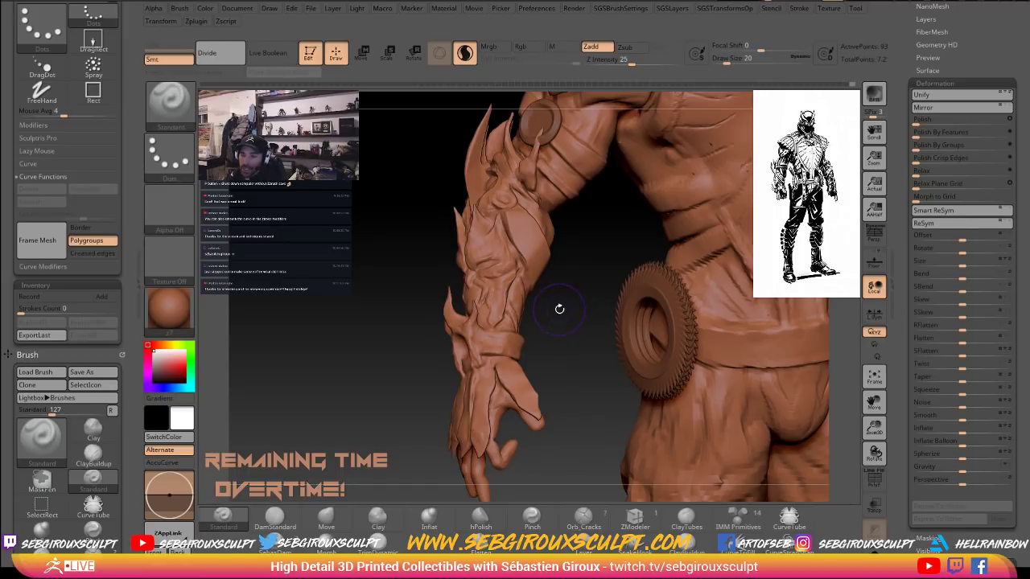
drag(563, 306, 571, 313)
alt+drag(588, 256, 563, 276)
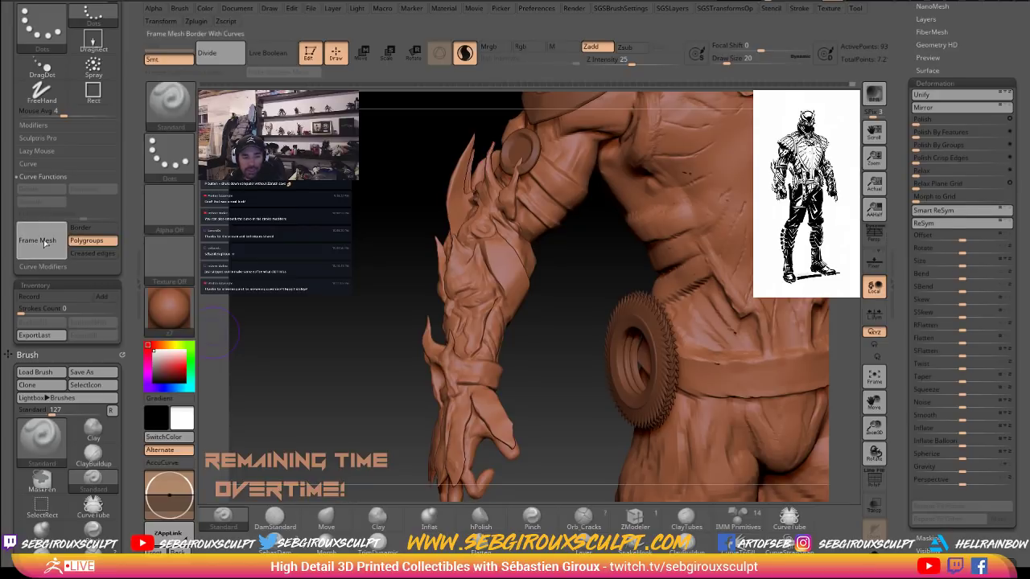
Examine the stroke's Curve settings and look through the Standard brush's settings sections.
drag(125, 207, 130, 121)
scroll(129, 121, up, 6)
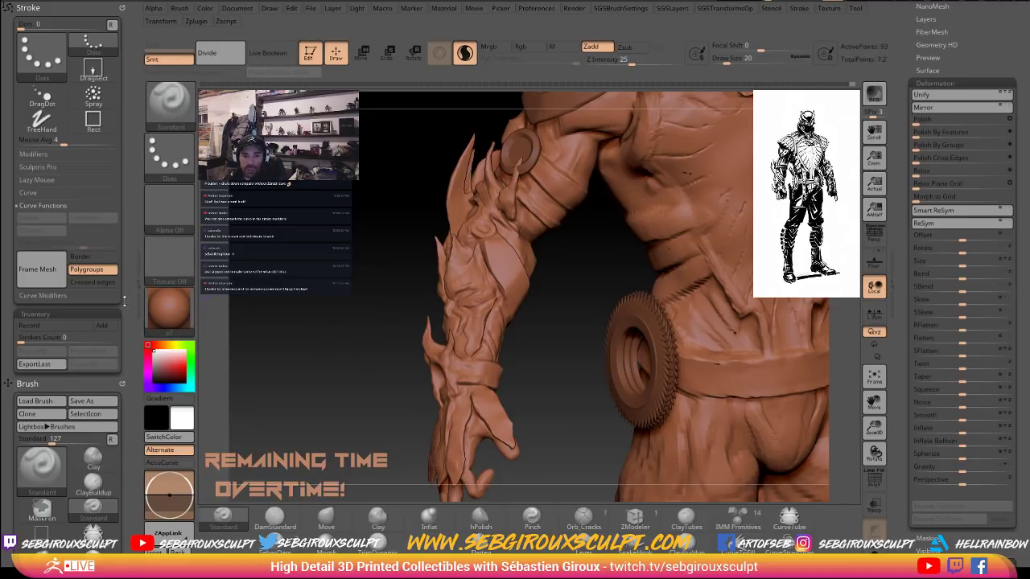
drag(126, 300, 124, 287)
click(31, 181)
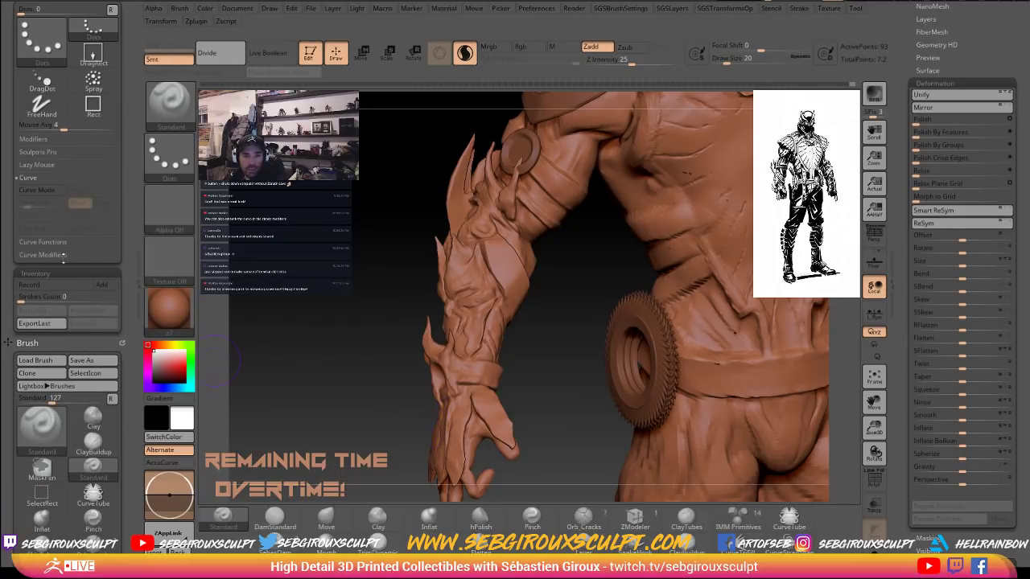
scroll(126, 291, down, 13)
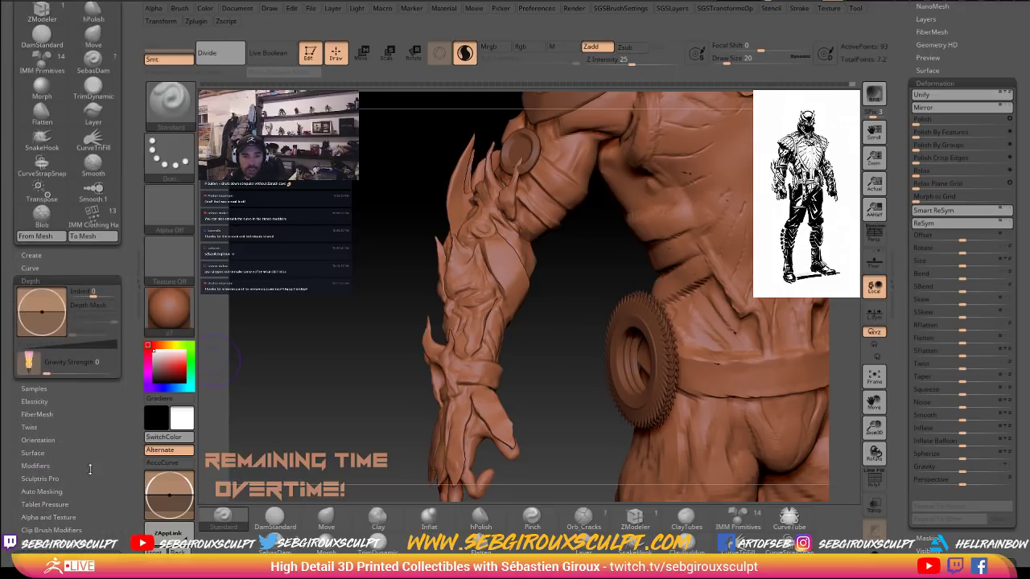
drag(93, 501, 88, 434)
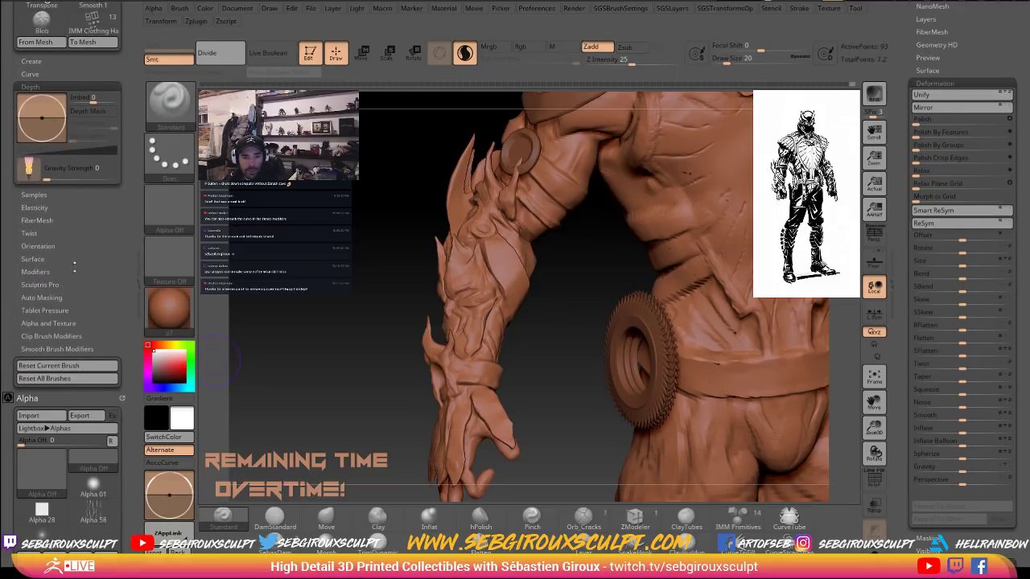
drag(74, 258, 82, 206)
scroll(83, 207, up, 15)
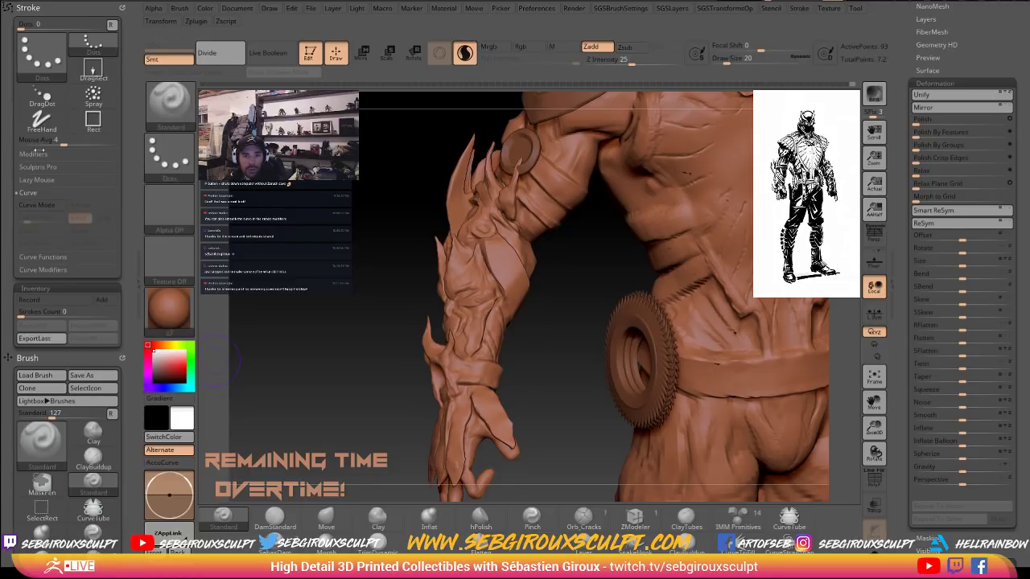
Examine the stroke's Modifiers, Curve Functions and Curve Modifiers settings.
click(34, 154)
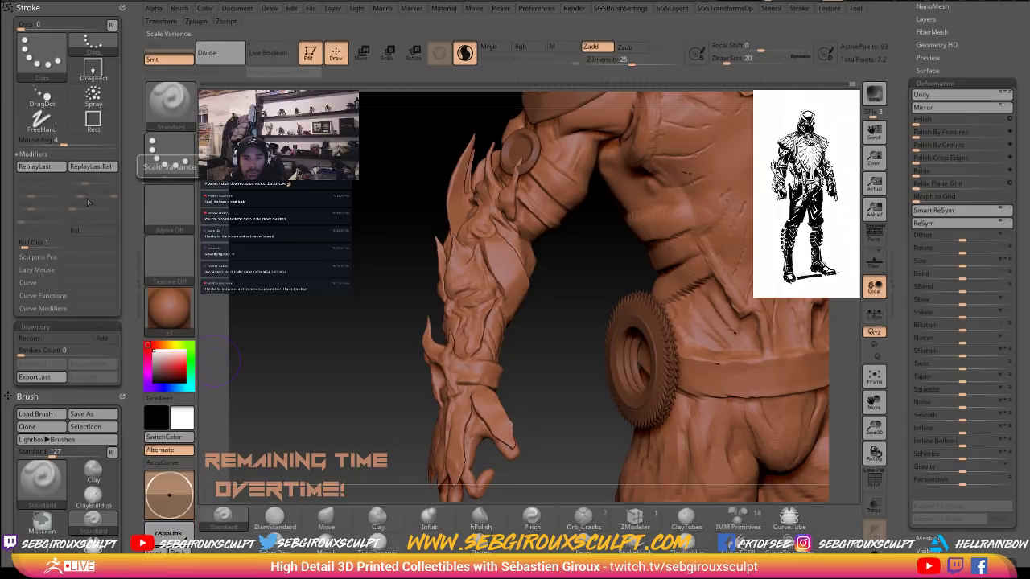
click(33, 283)
click(40, 257)
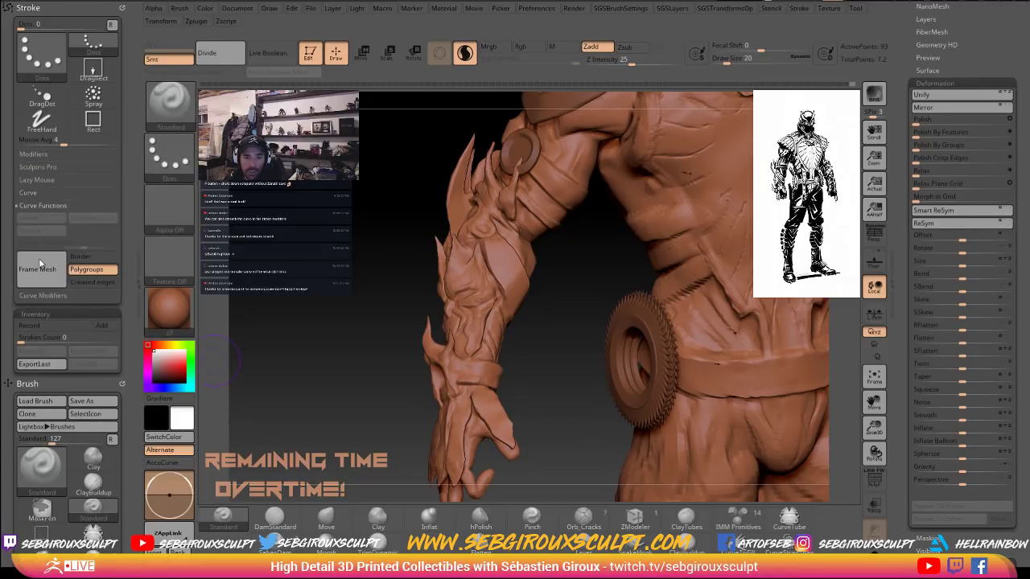
click(43, 295)
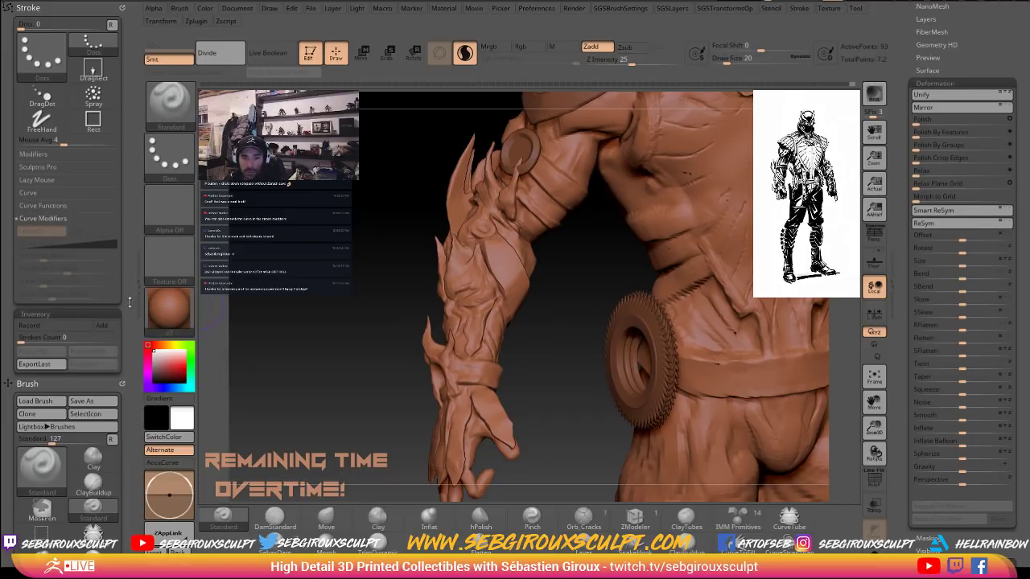
drag(129, 303, 129, 285)
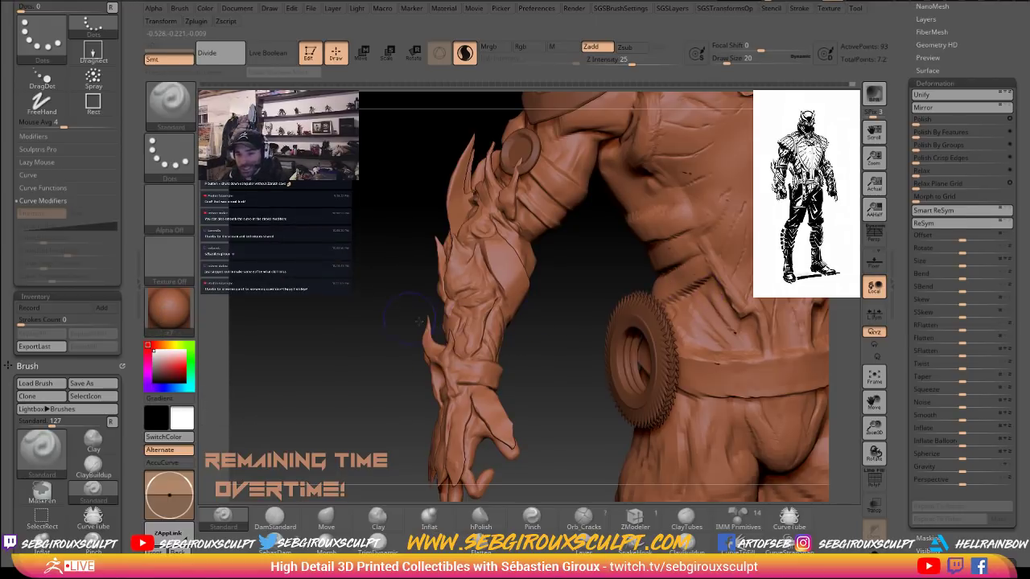
Frame the armored arm and torso from another angle and bring up the figure's subtool list.
mouse_move(383, 305)
alt+mouse_down()
mouse_move(346, 299)
mouse_move(344, 288)
alt+mouse_up()
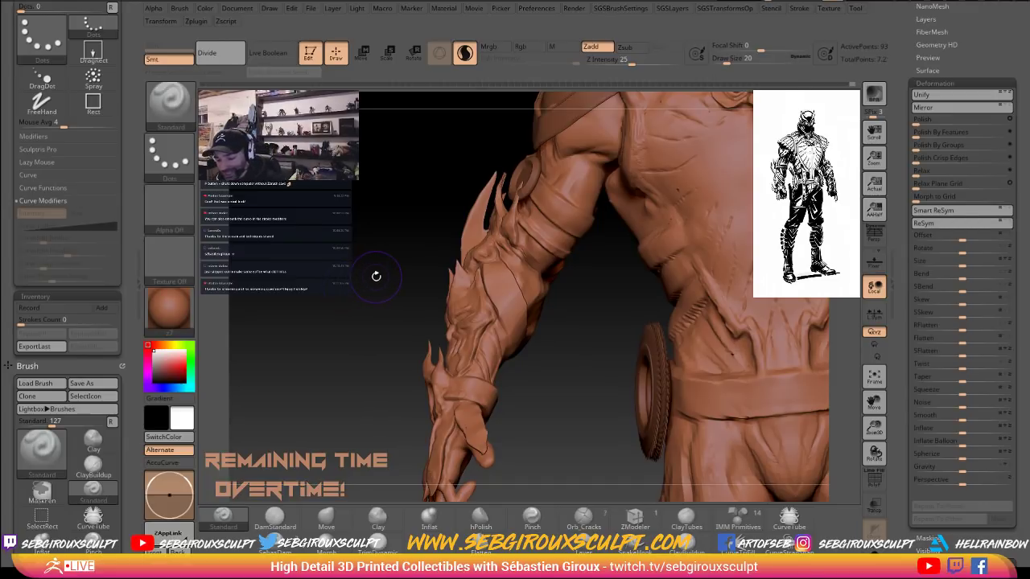
mouse_move(375, 278)
mouse_down()
mouse_move(373, 297)
mouse_move(394, 298)
mouse_up()
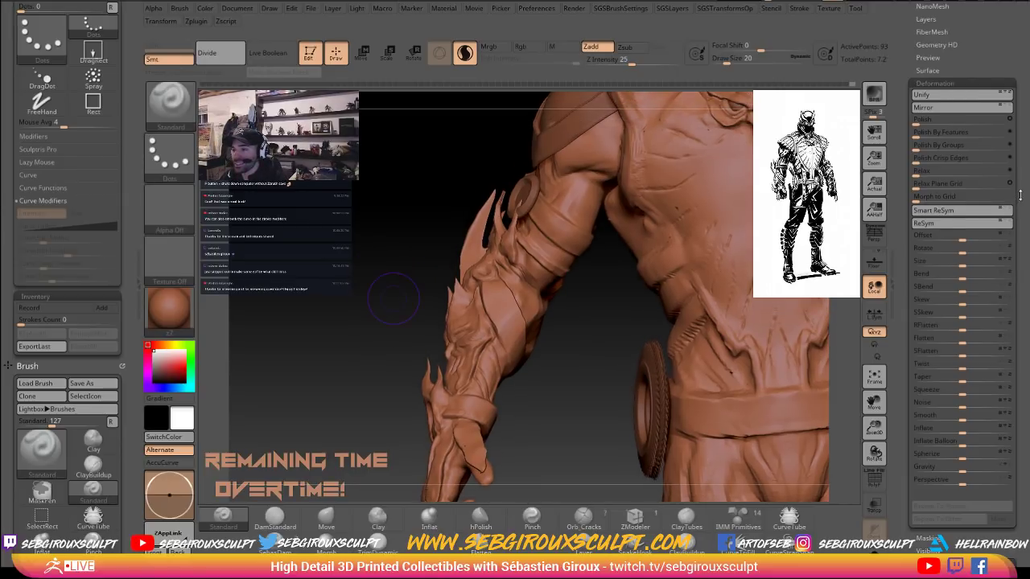
drag(1019, 199, 1019, 539)
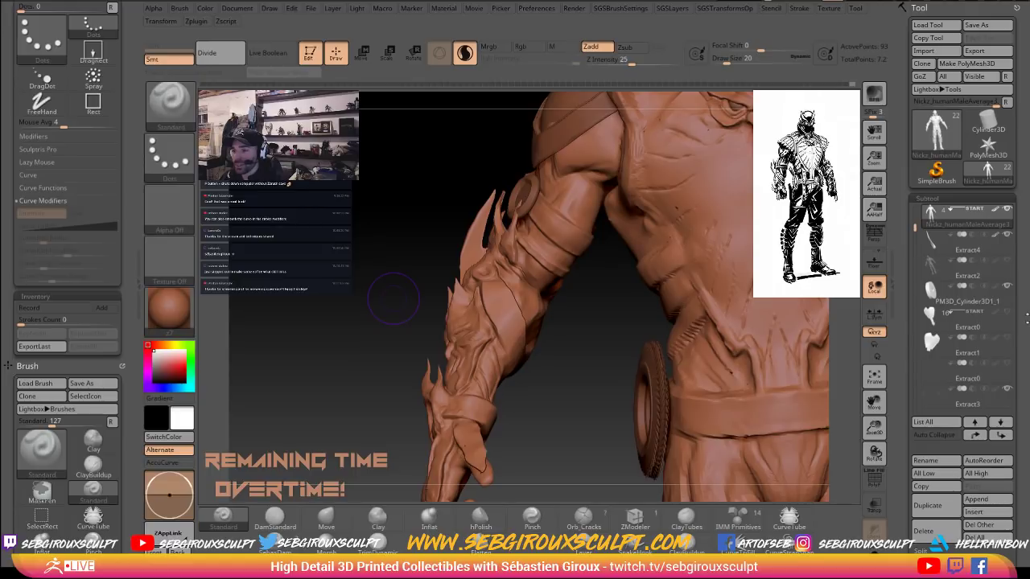